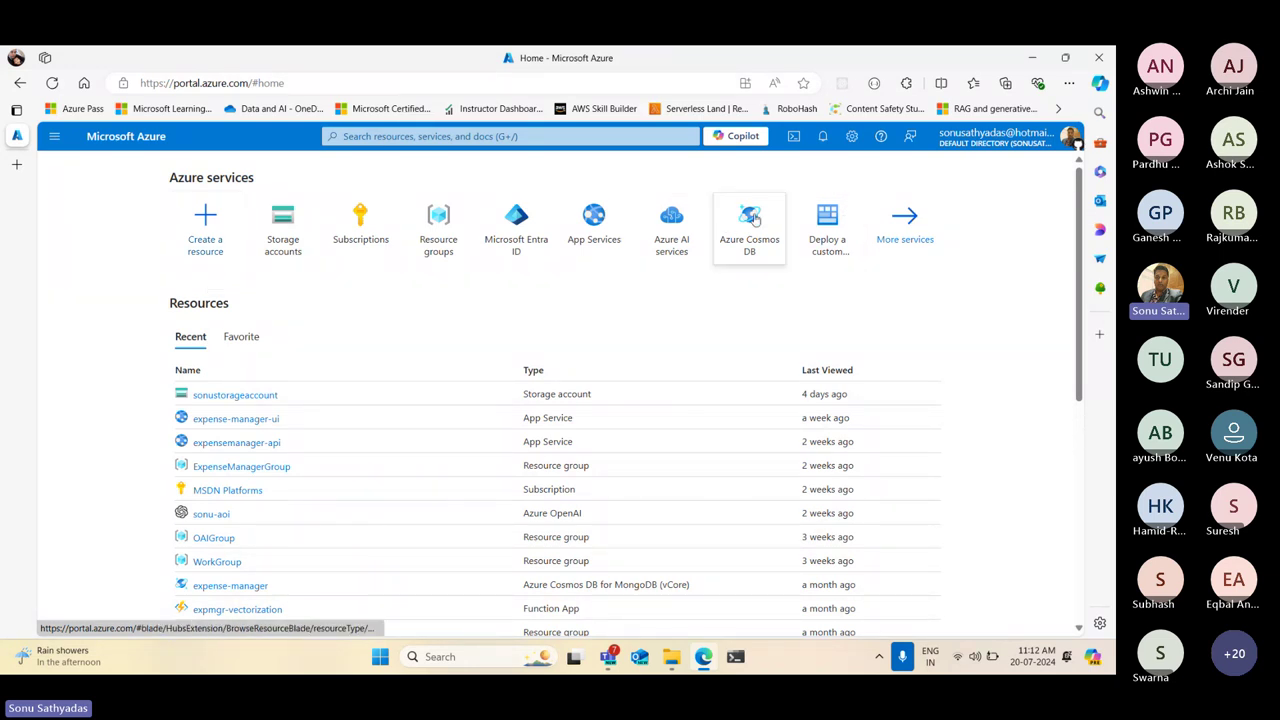
Open the Azure Cosmos DB service from Azure services and start creating a new account
click(753, 220)
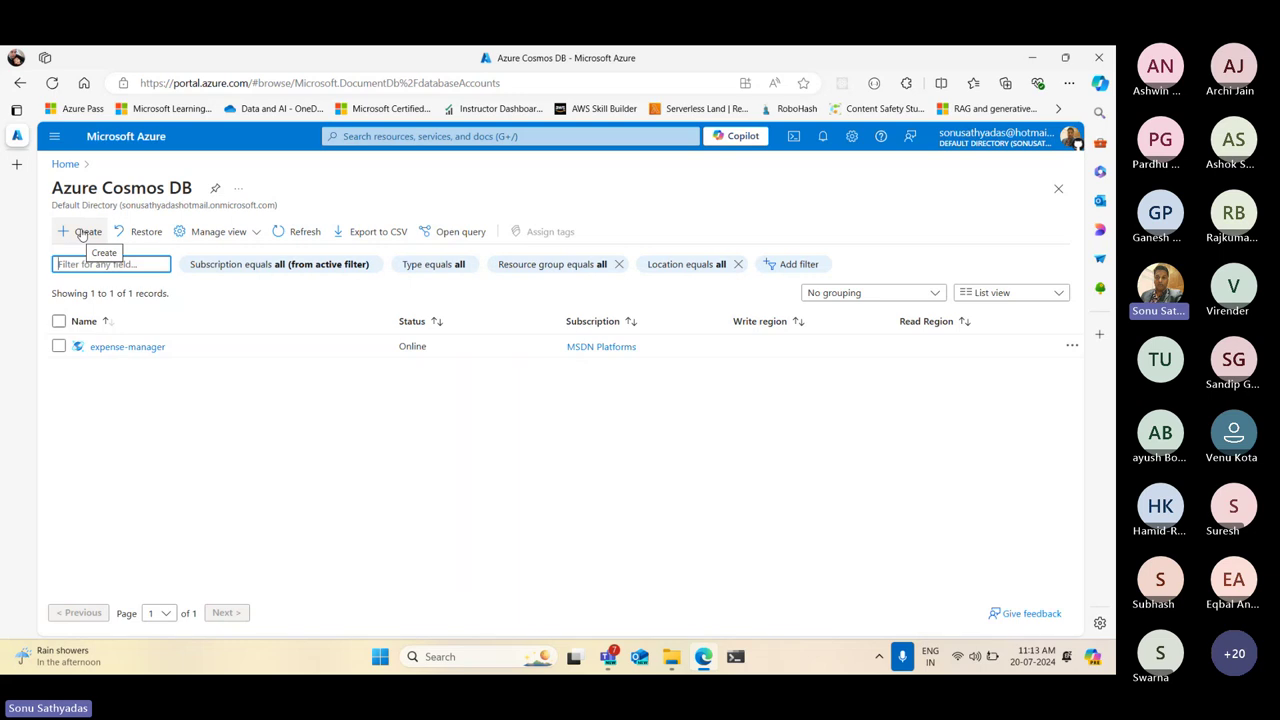
click(83, 232)
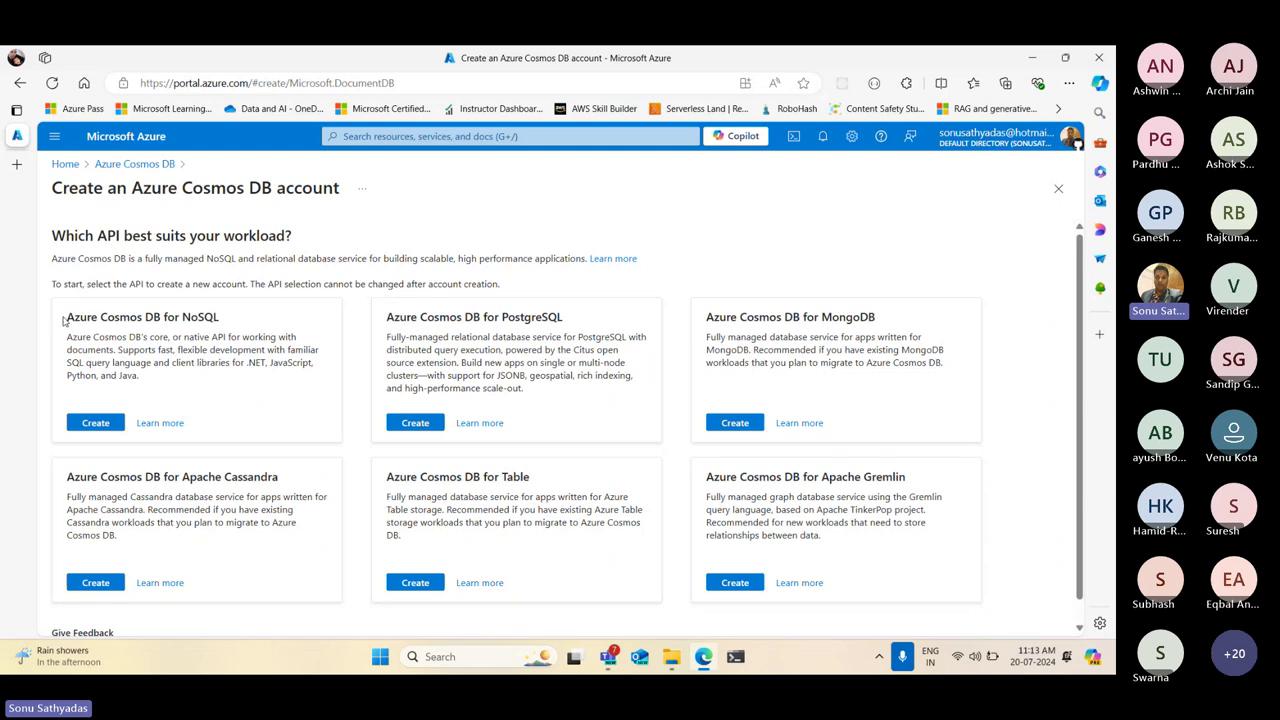
Choose the Azure Cosmos DB for NoSQL API to open its account creation form
drag(67, 316, 260, 382)
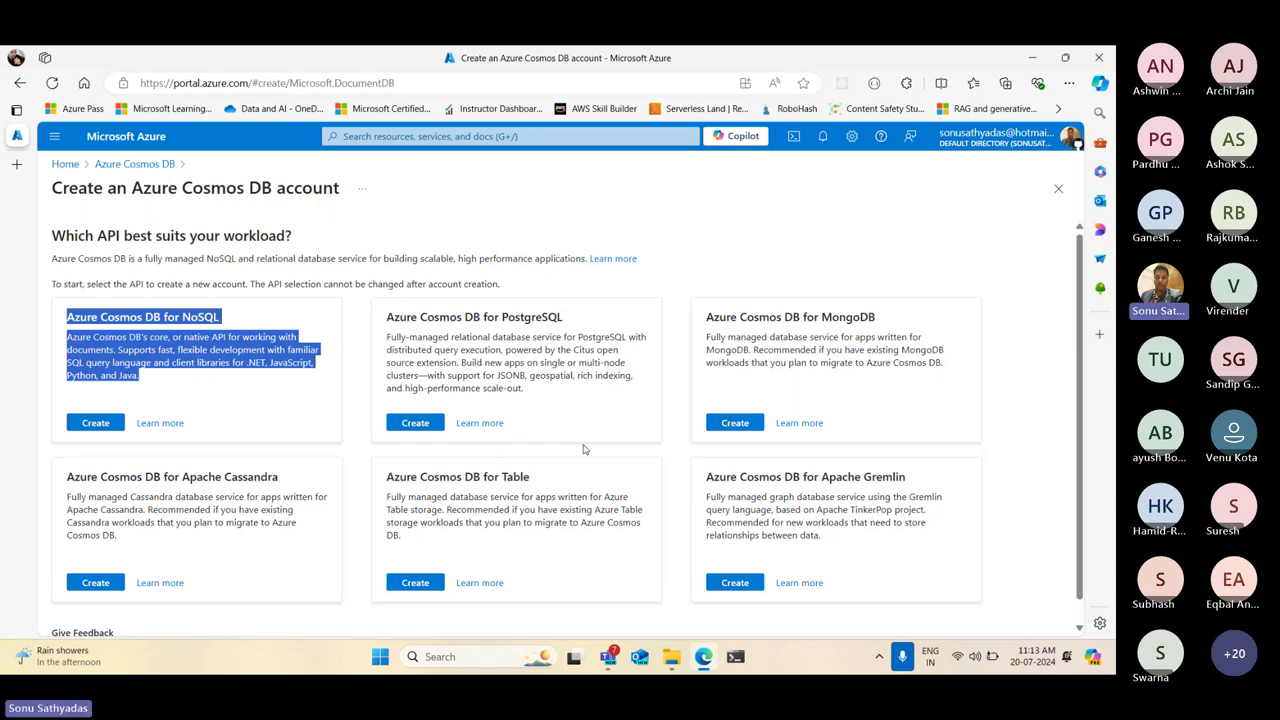
click(94, 424)
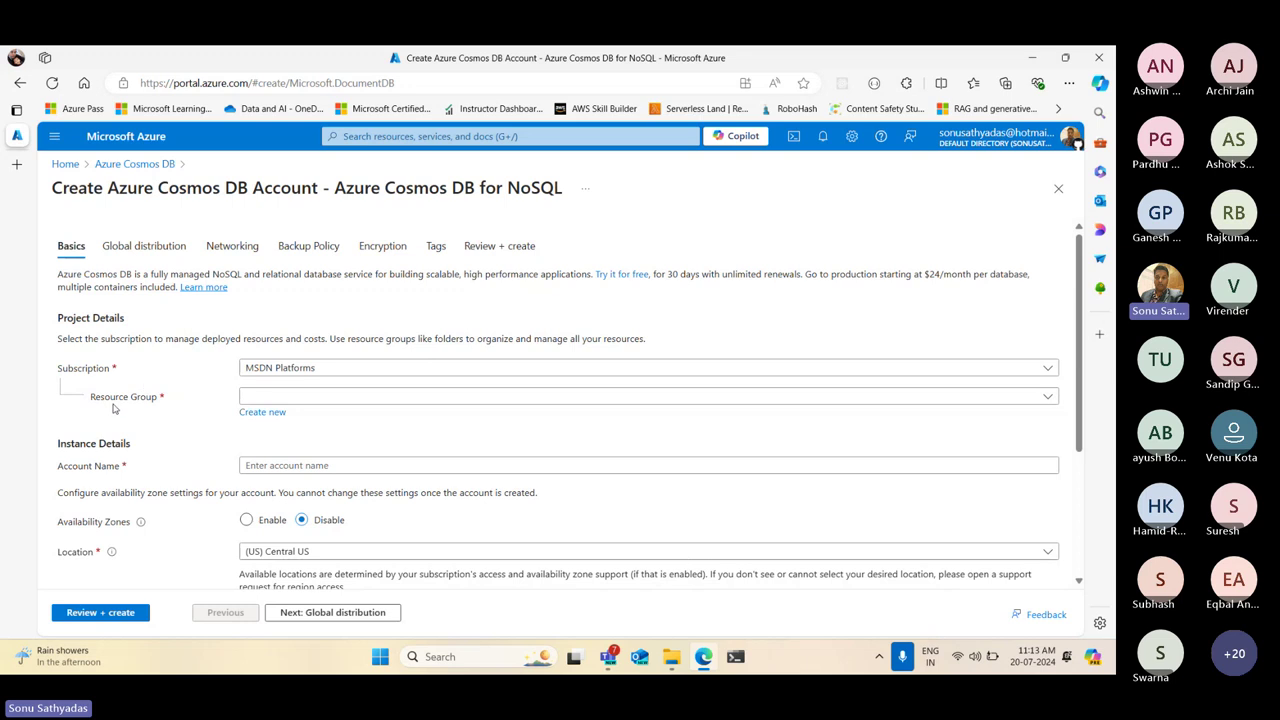
Keep the MSDN Platforms subscription and create a new resource group named DP420Group
click(314, 368)
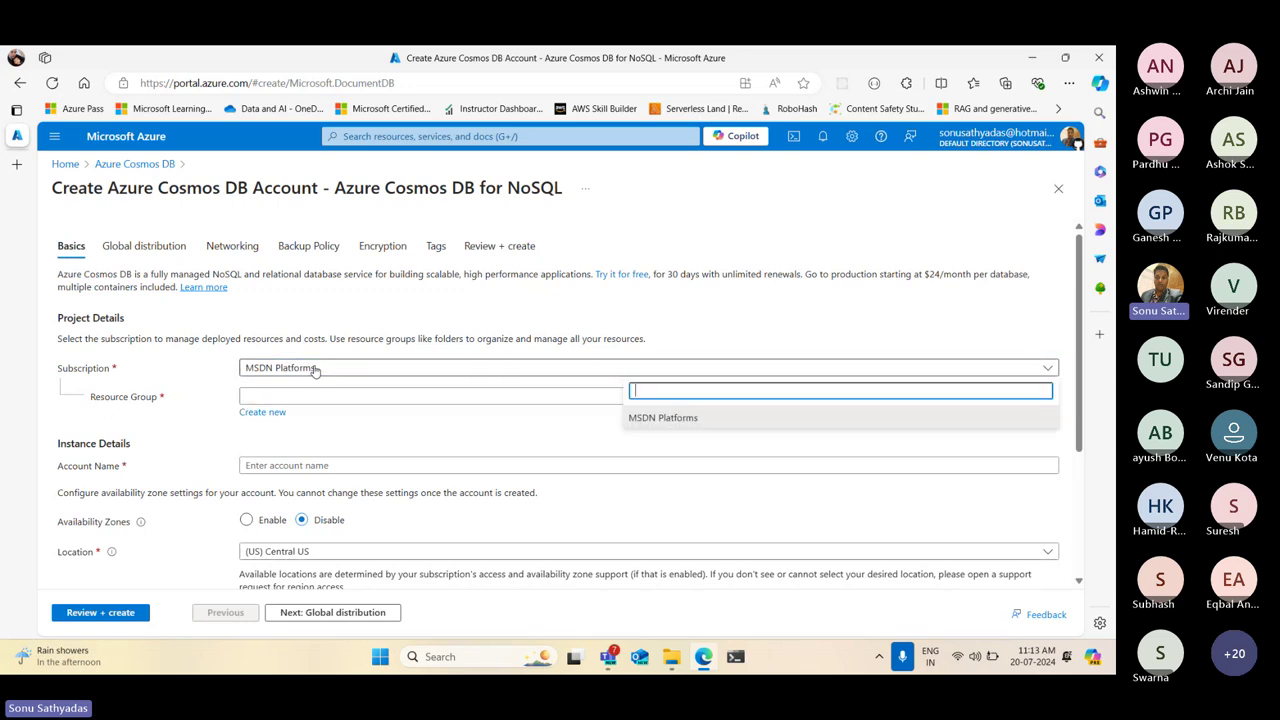
click(657, 418)
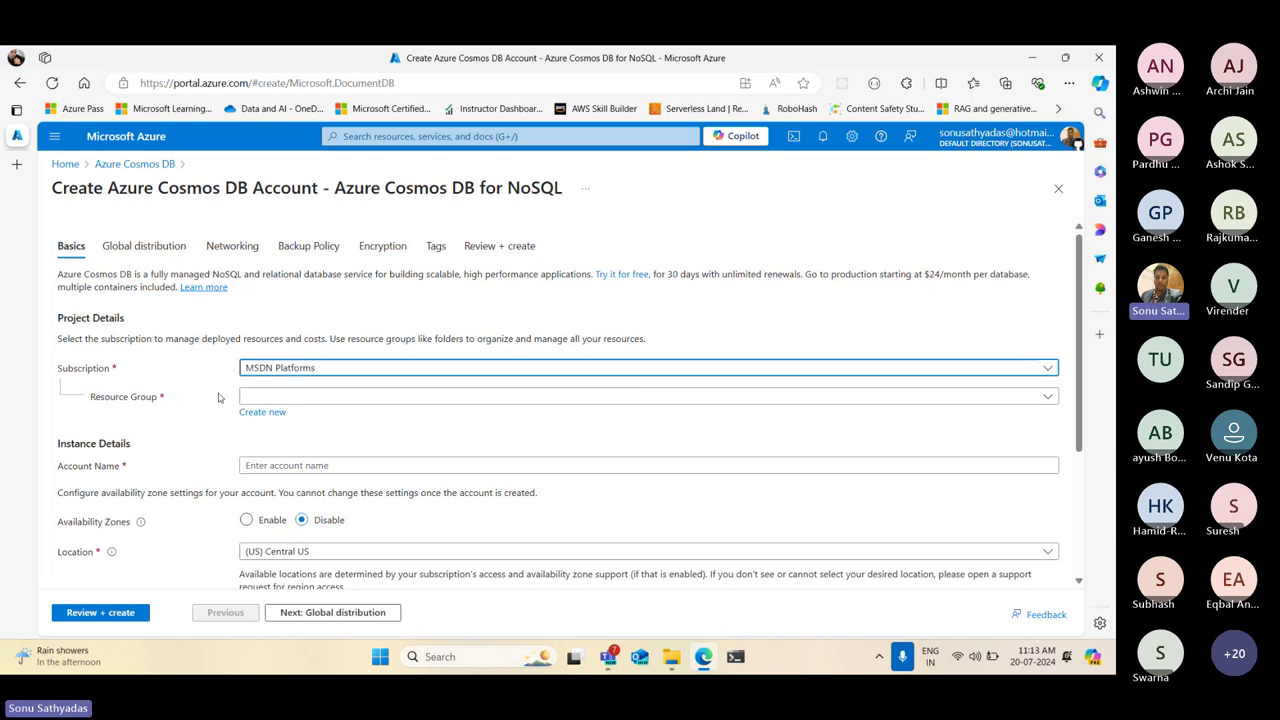
click(295, 400)
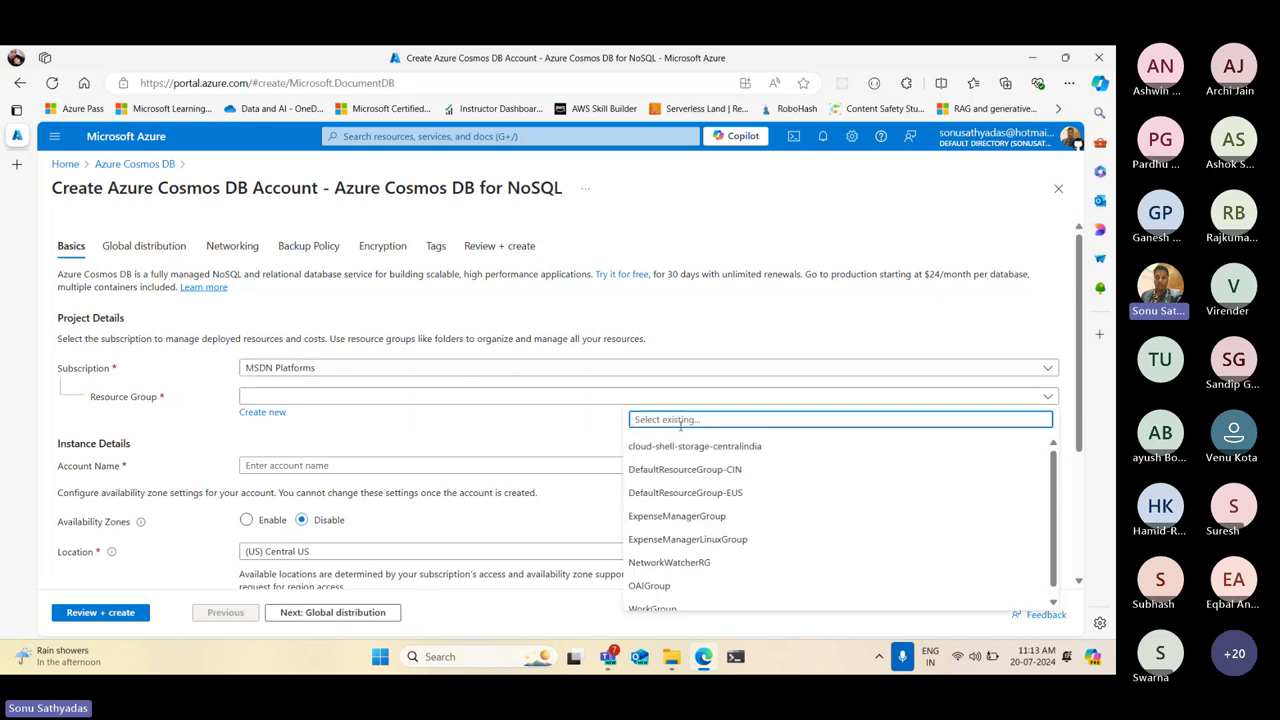
click(364, 424)
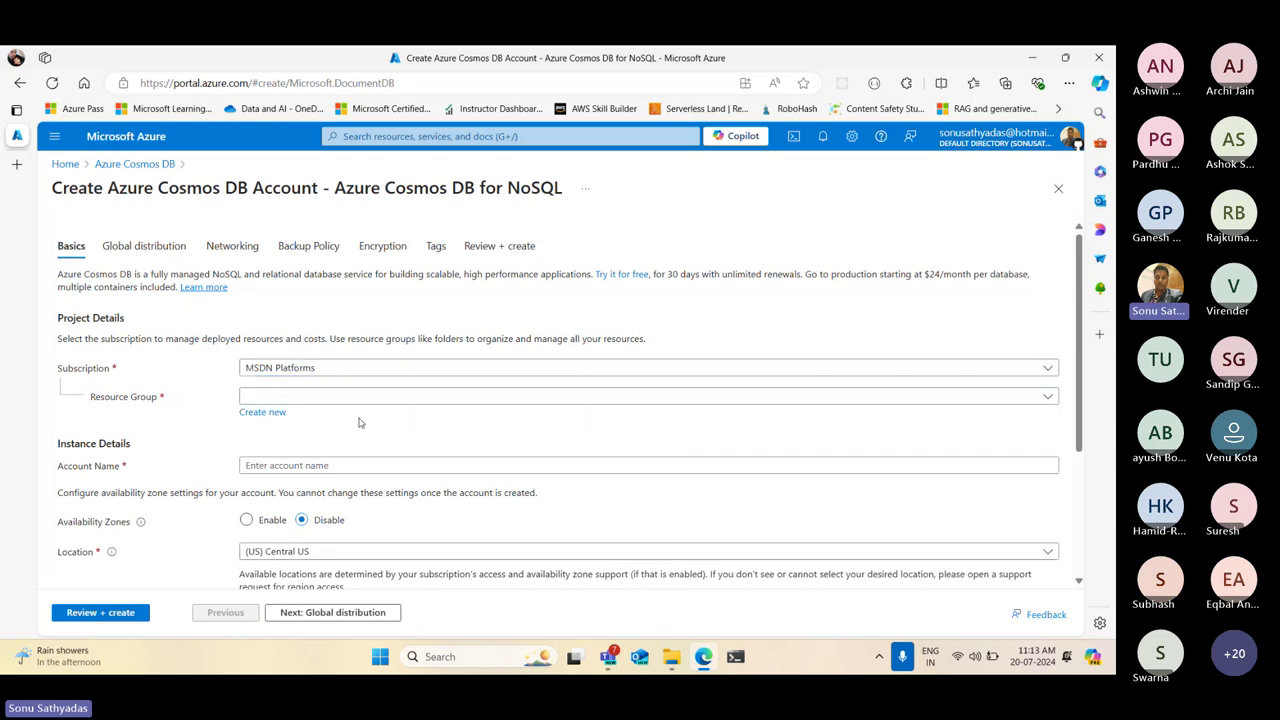
click(269, 415)
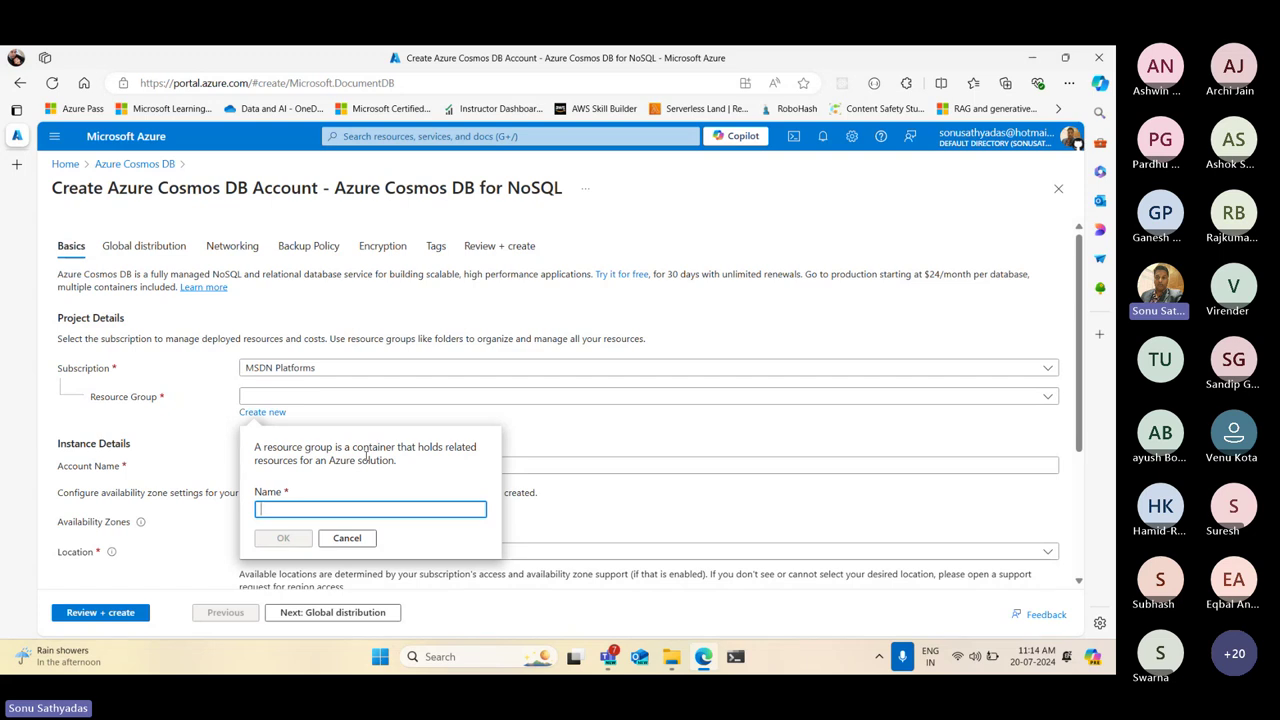
text(DP4)
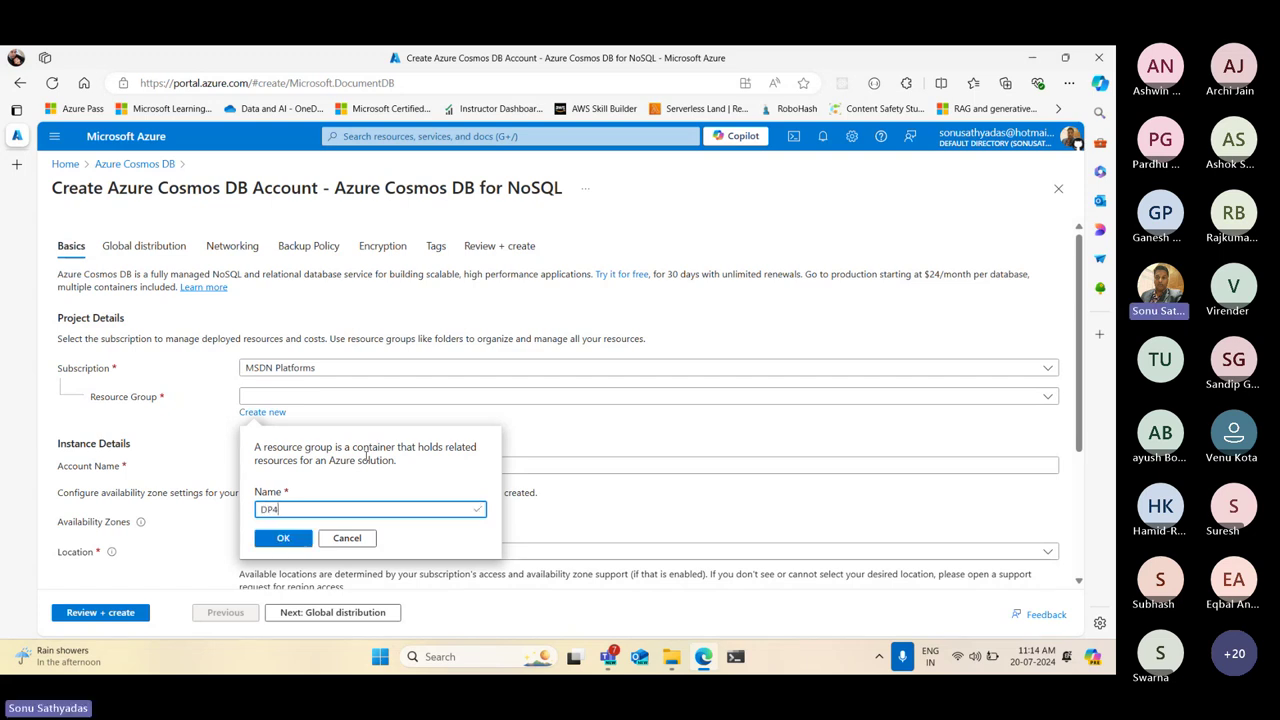
text(20Group)
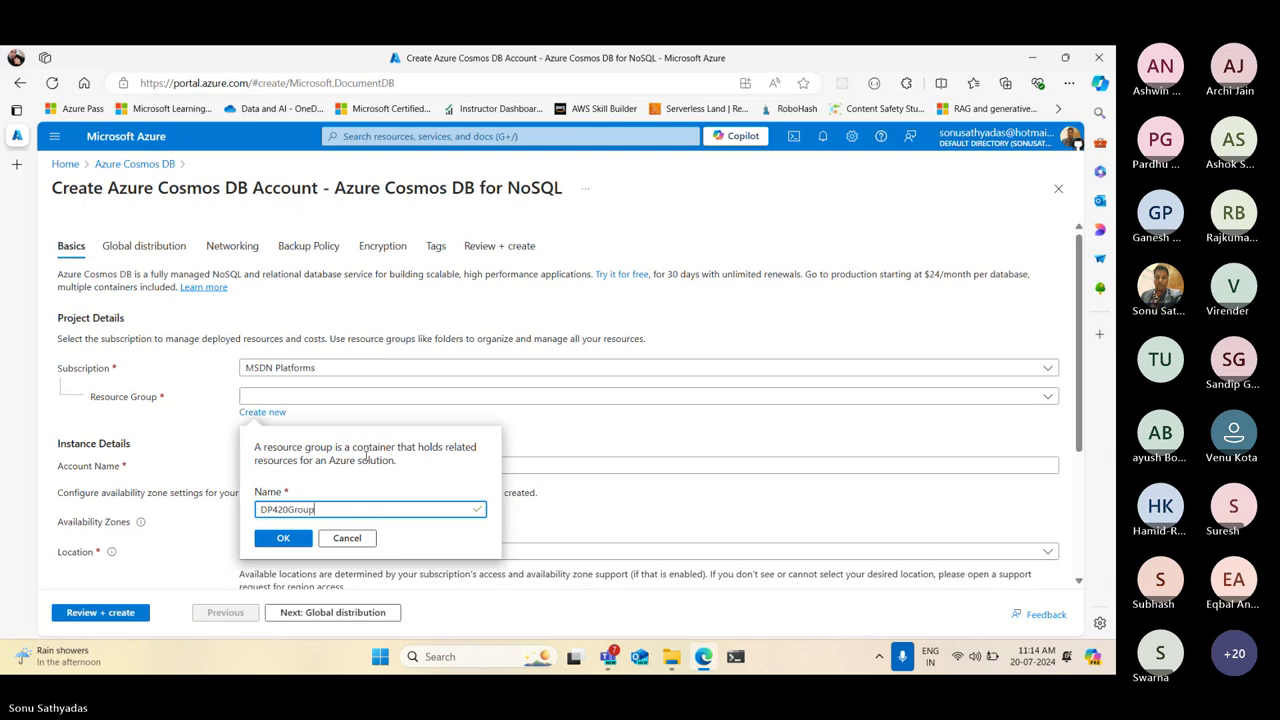
click(279, 541)
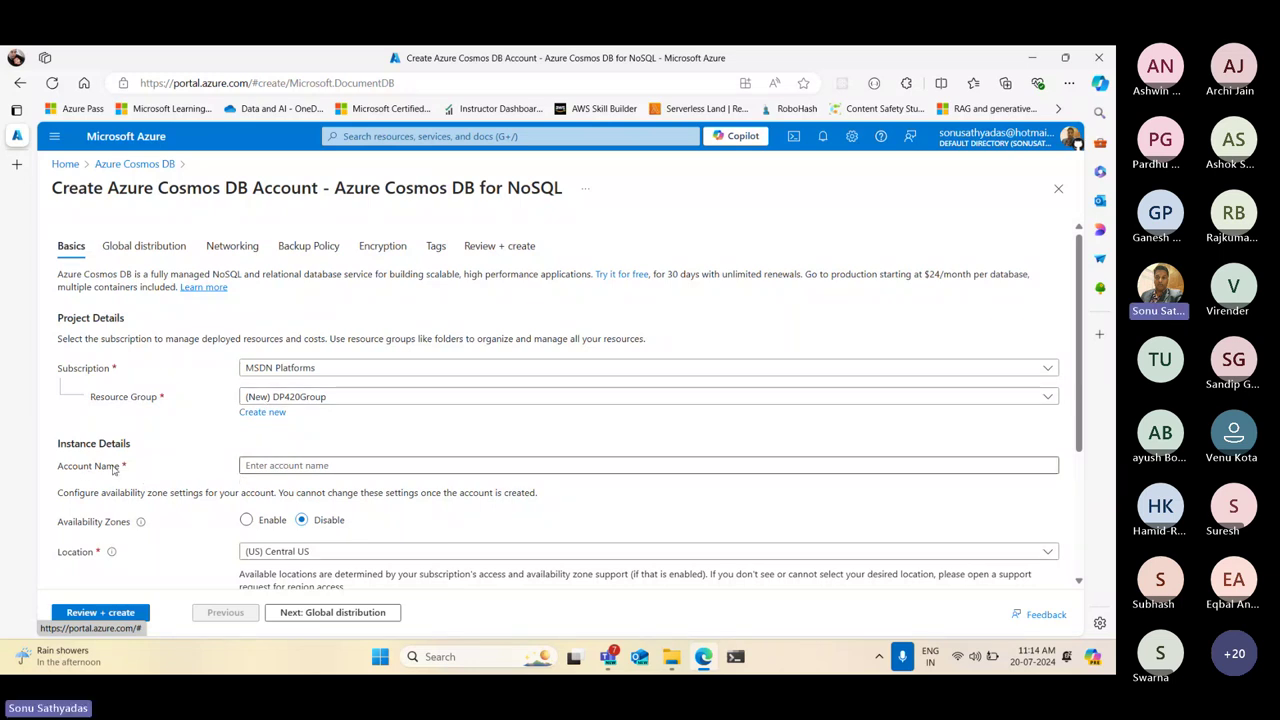
Try the account names 'sample' and 'myaccount', both rejected as unavailable
drag(57, 468, 121, 474)
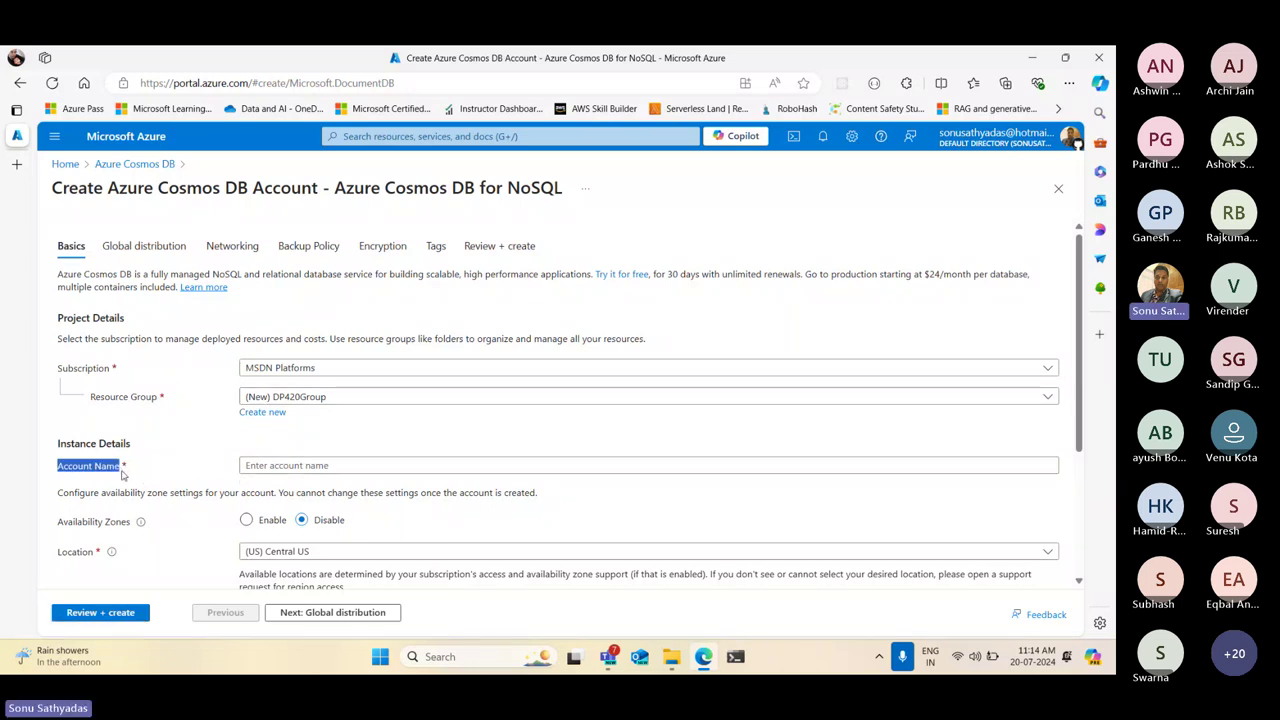
click(308, 465)
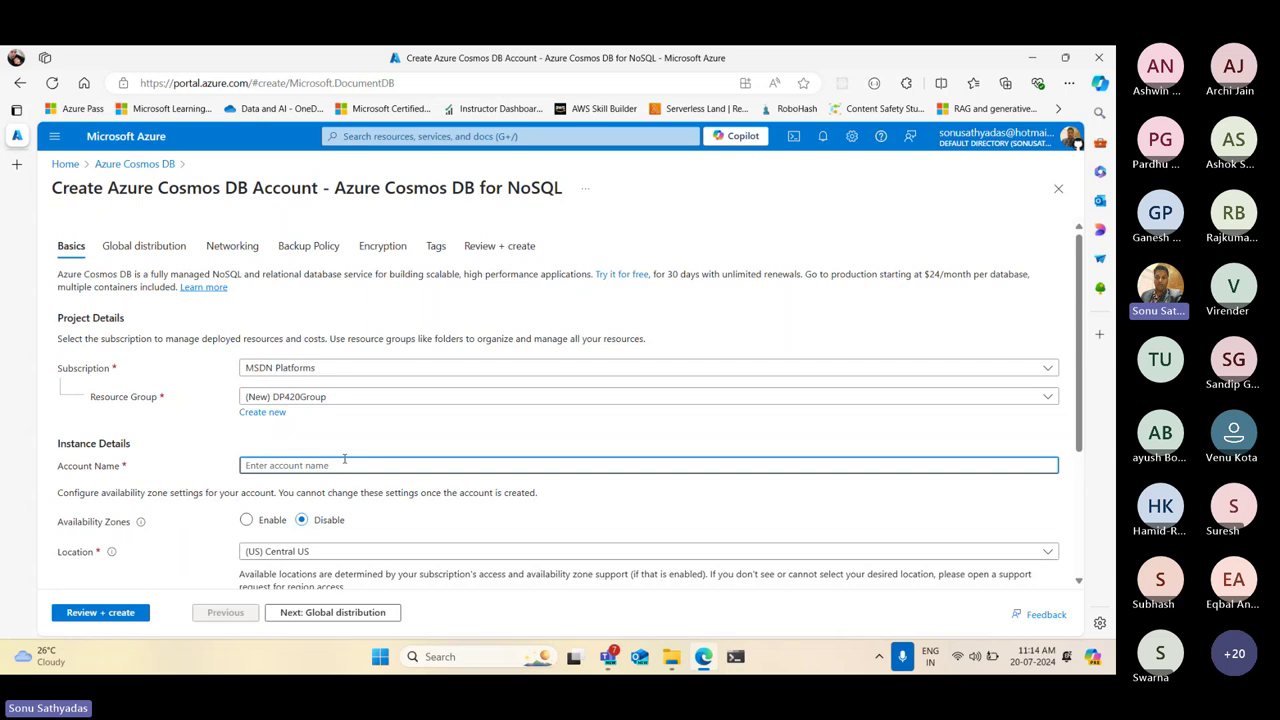
text(sample)
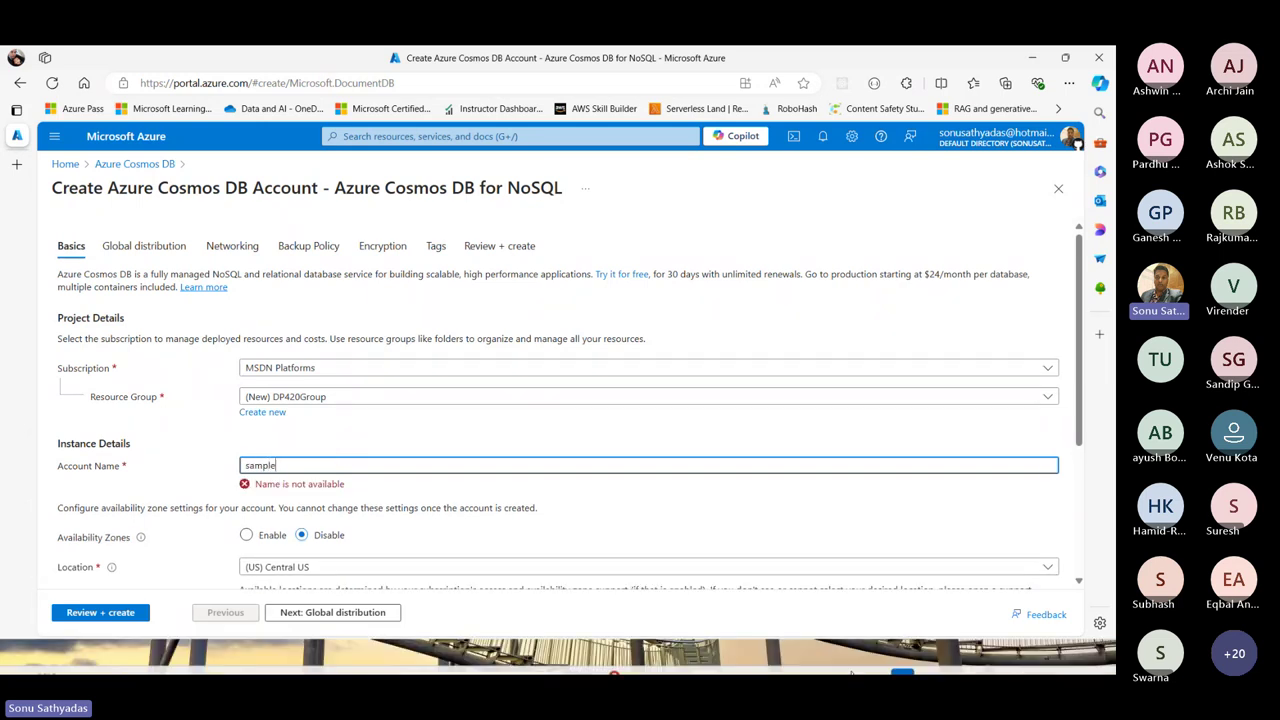
drag(256, 486, 350, 489)
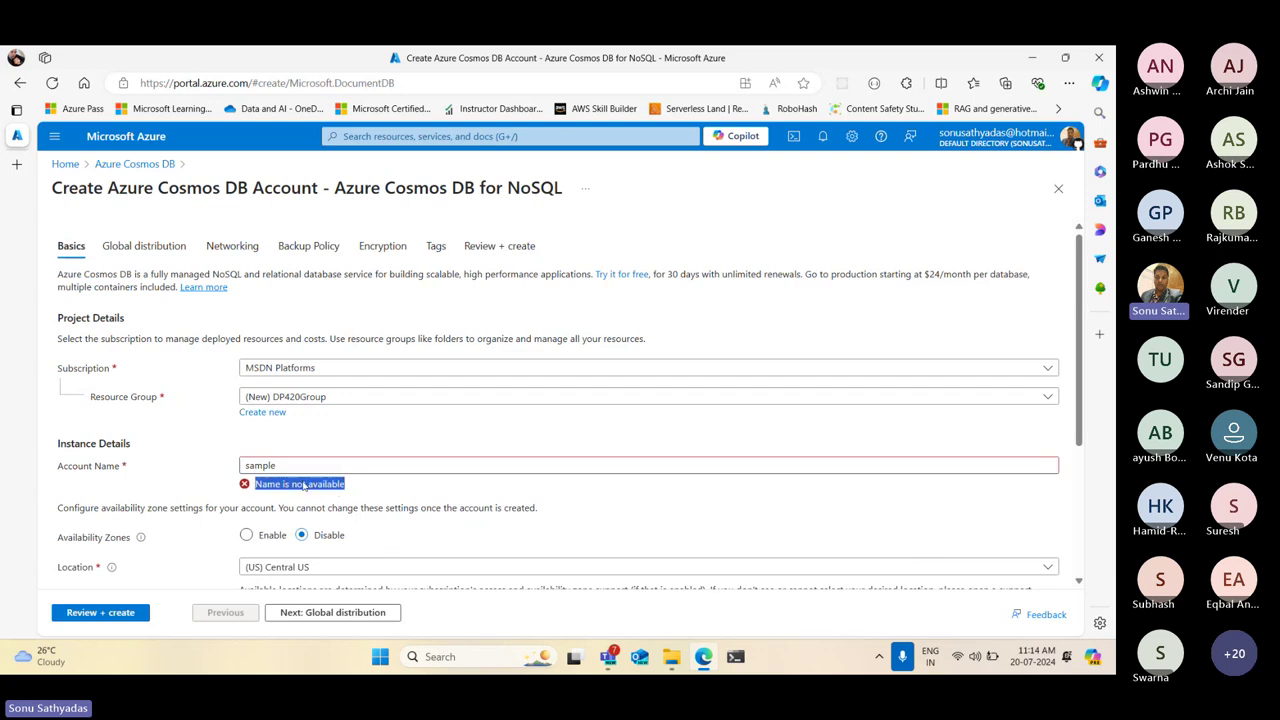
click(57, 466)
mouse_move(31, 466)
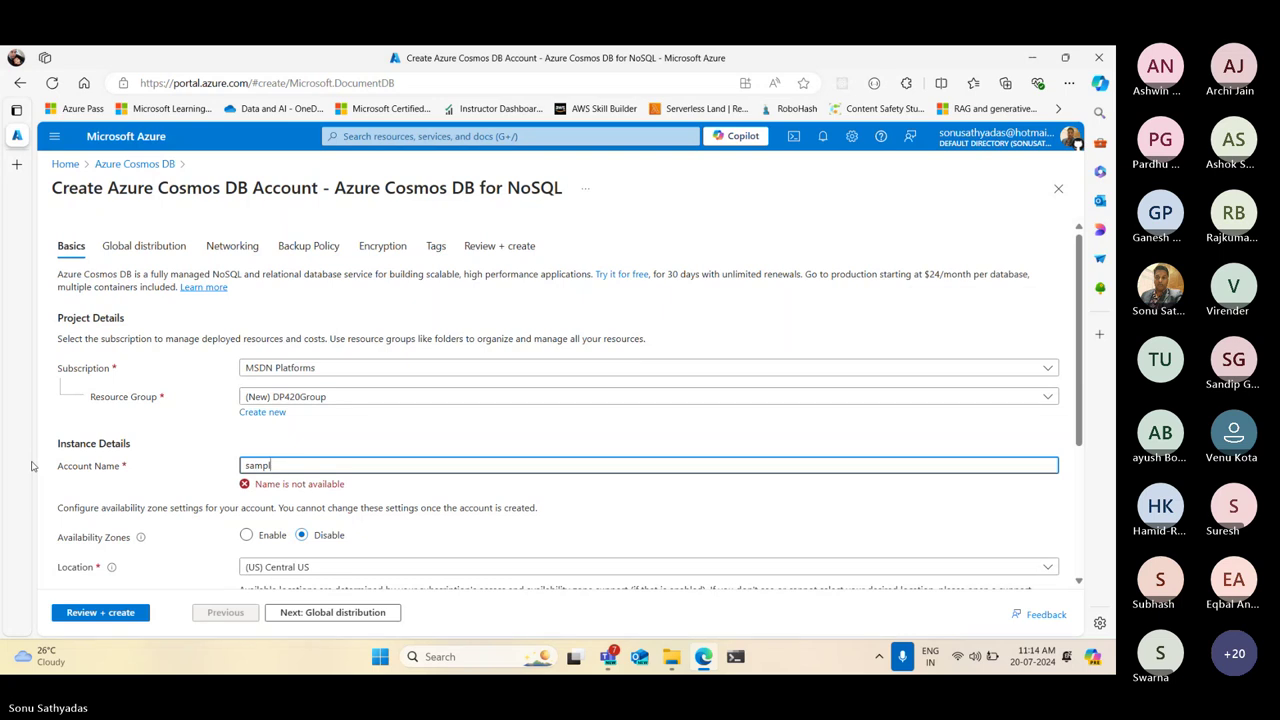
key(BackSpace)
text(mya)
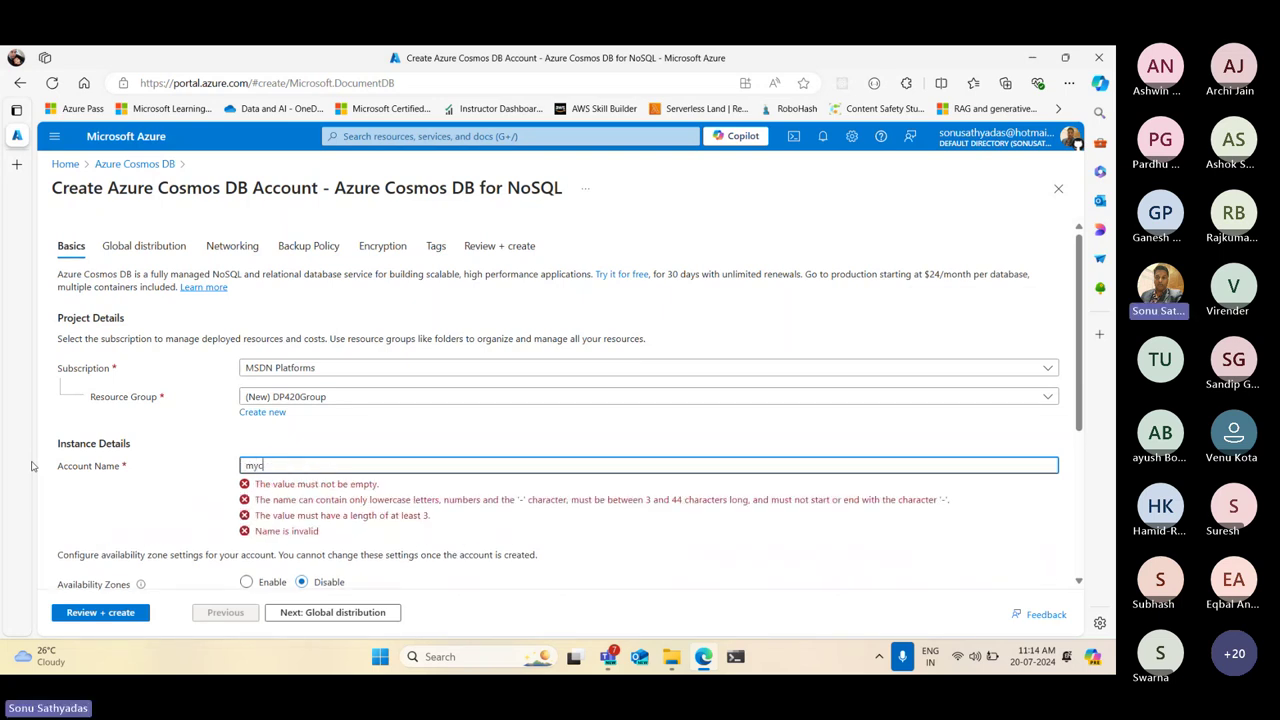
text(ccount)
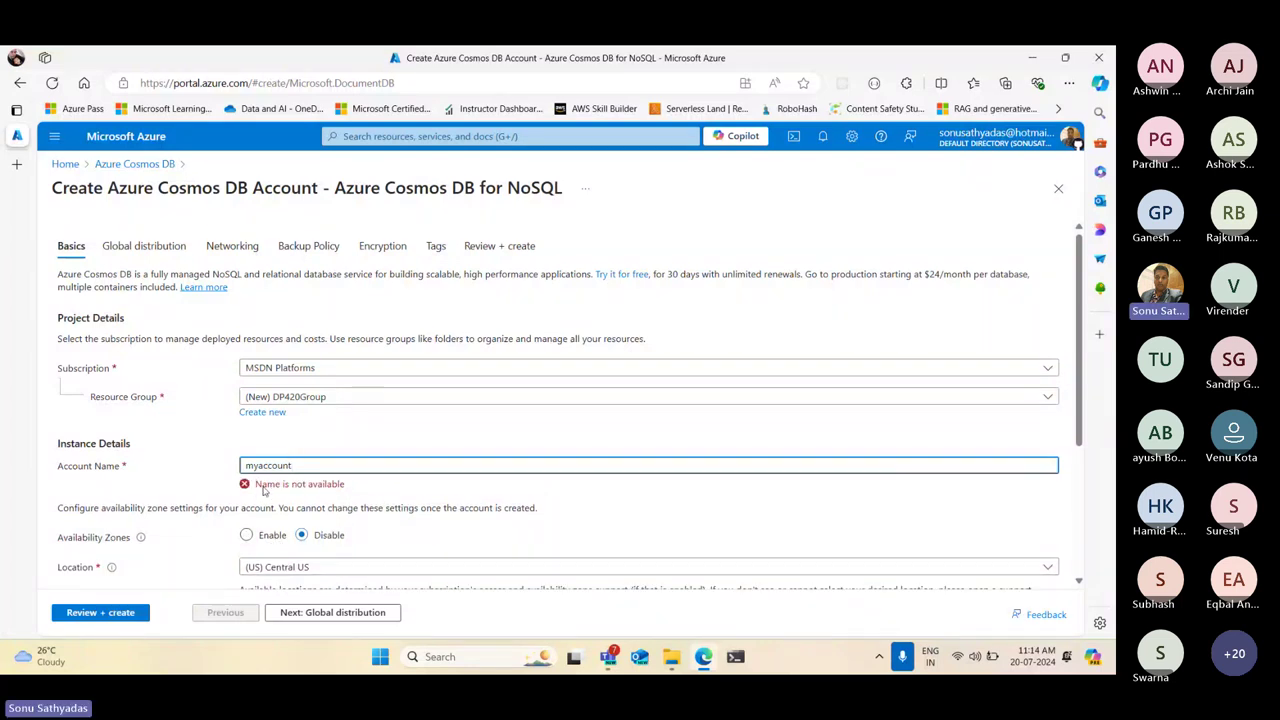
drag(255, 486, 359, 490)
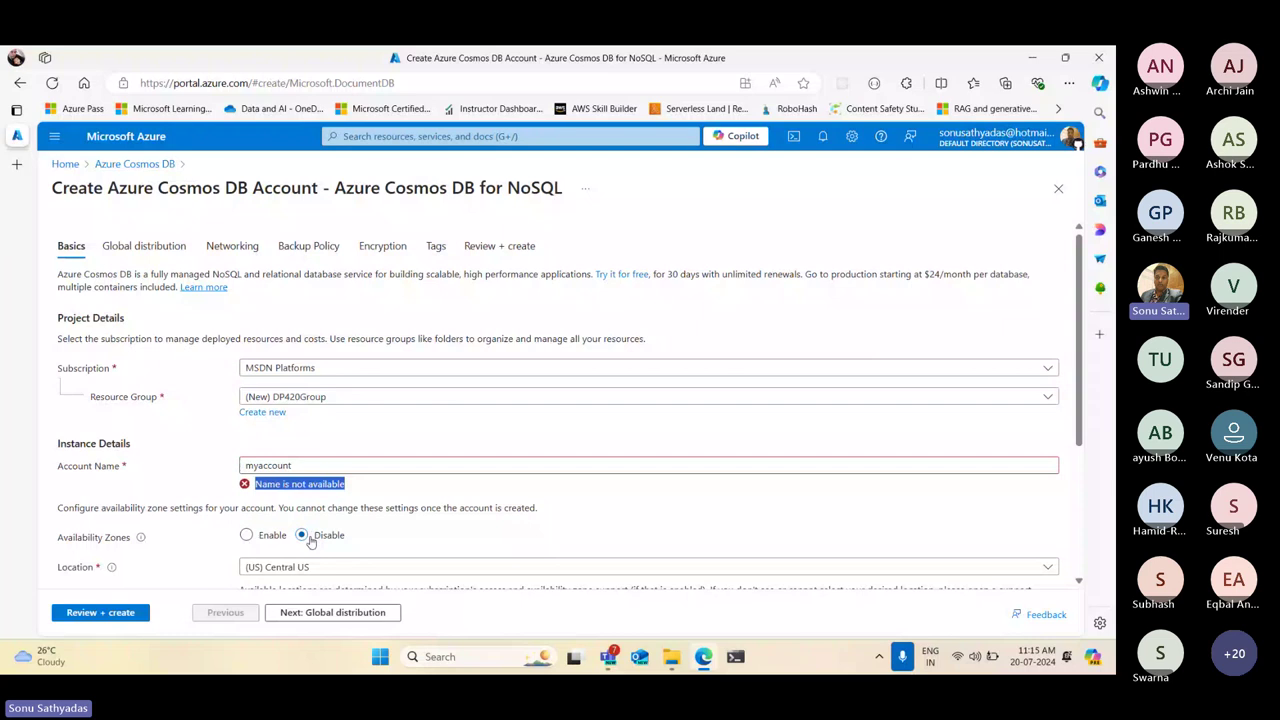
Replace the name with syn-cosmos-2024 and confirm it validates as available
double_click(268, 466)
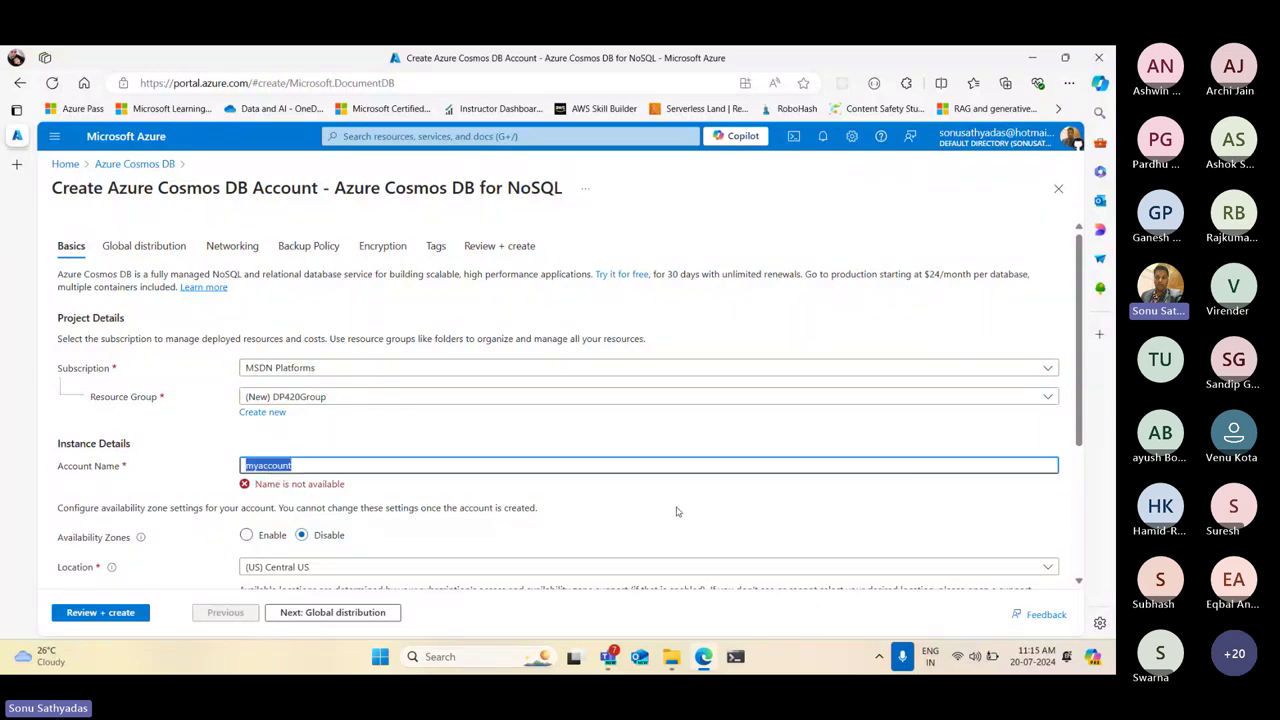
text(syn)
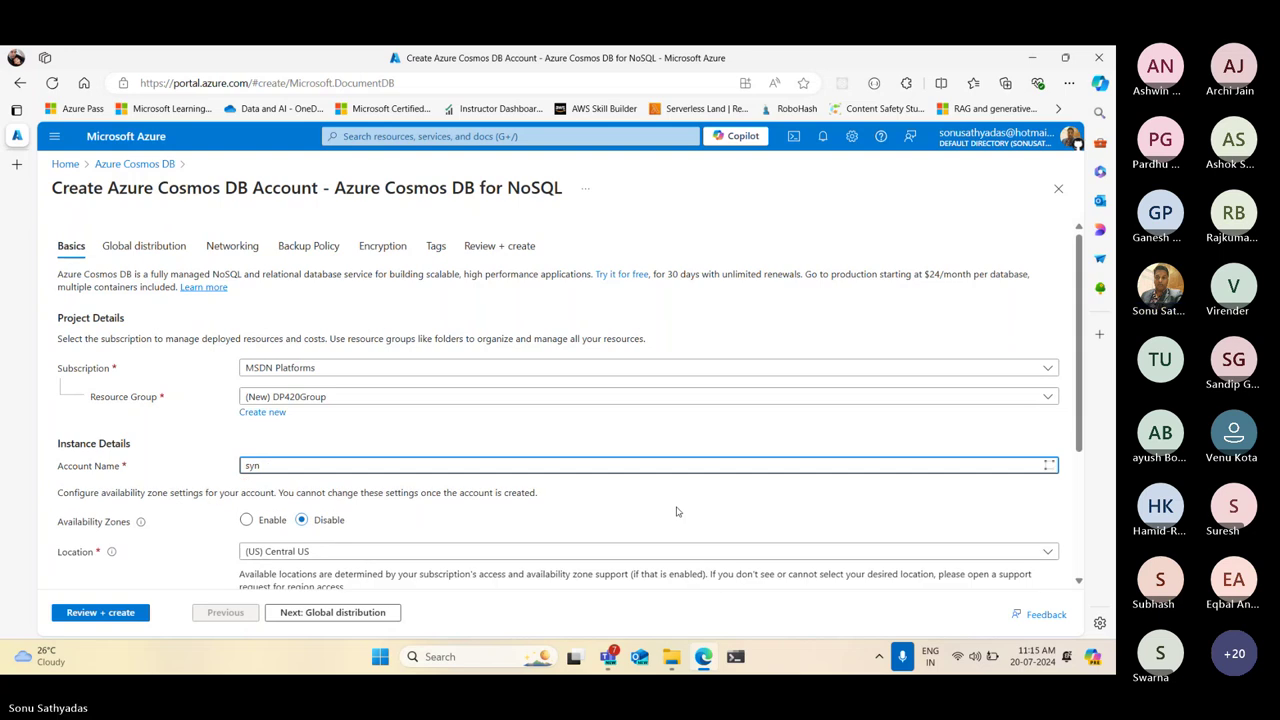
text(-cosmos)
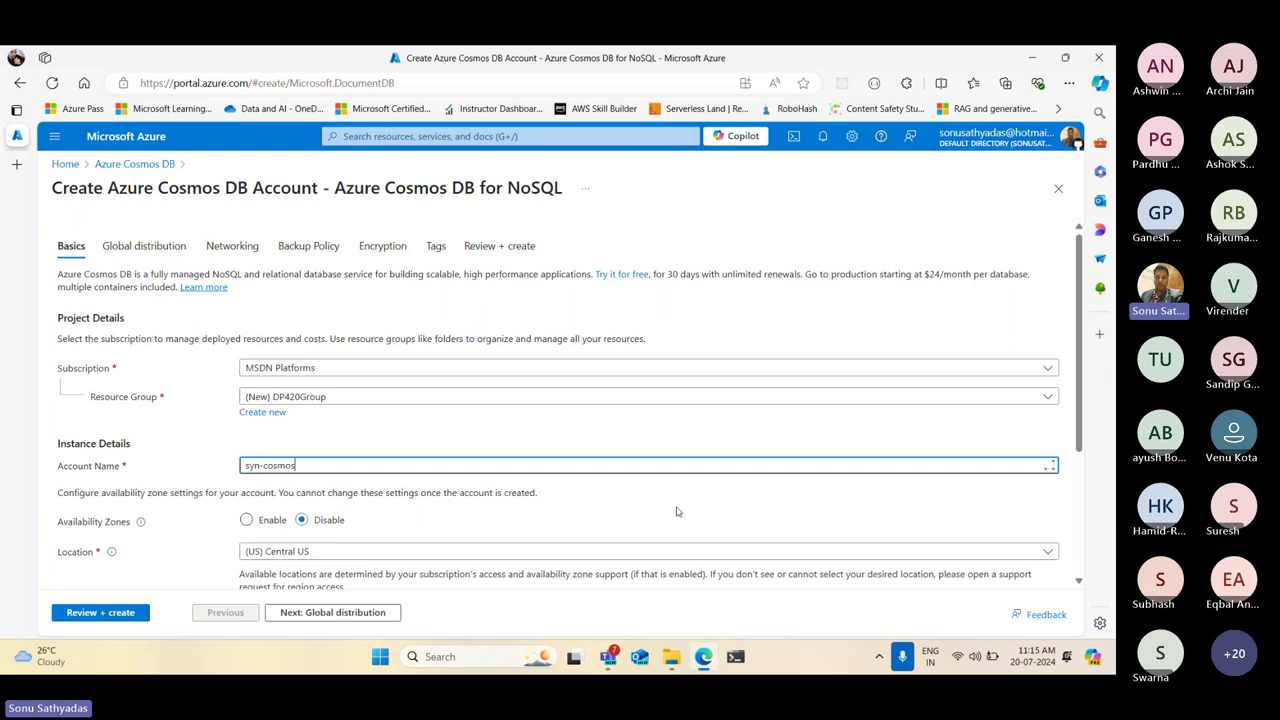
text(-2024)
click(676, 511)
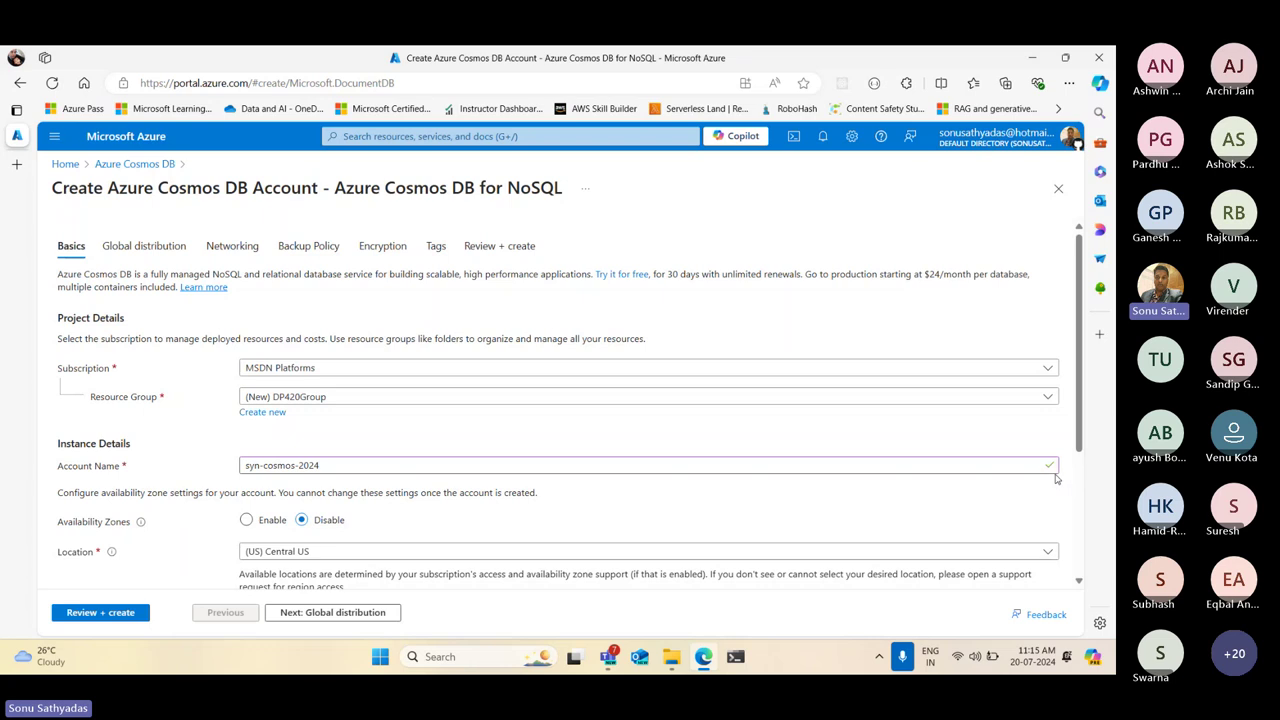
click(268, 466)
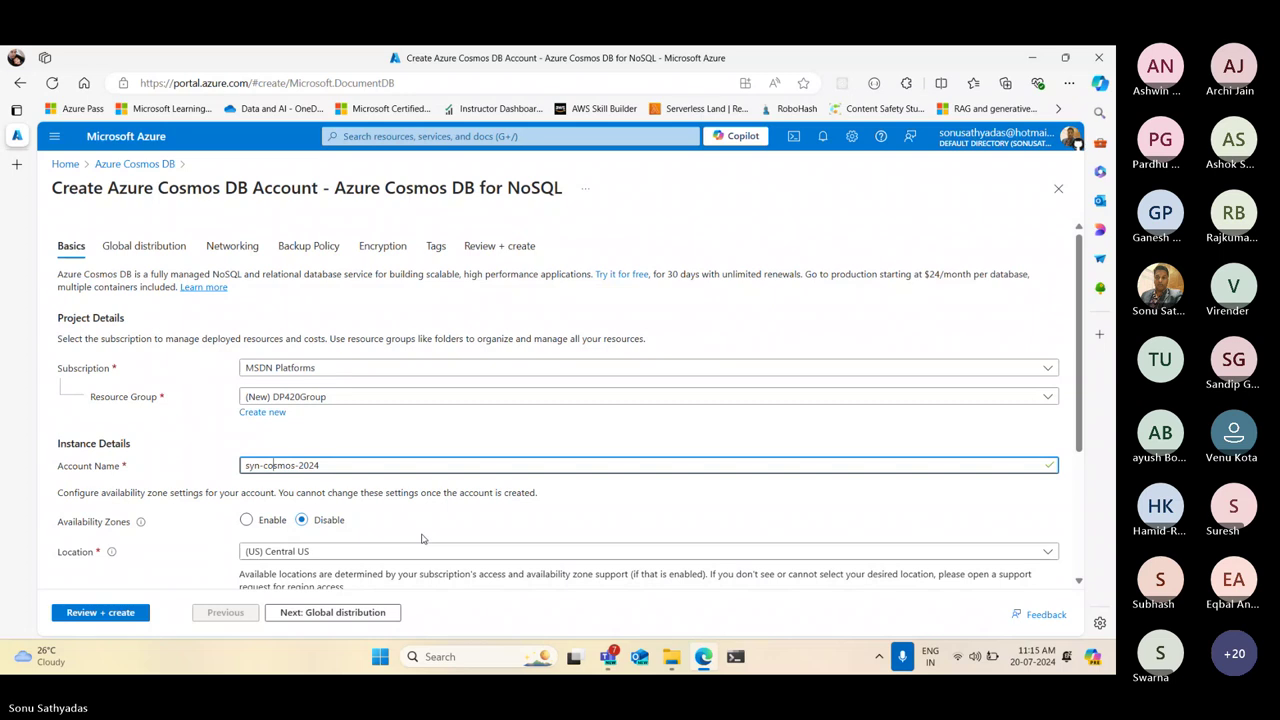
Keep availability zones disabled and set the location to (Asia Pacific) Central India
scroll(421, 539, down, 2)
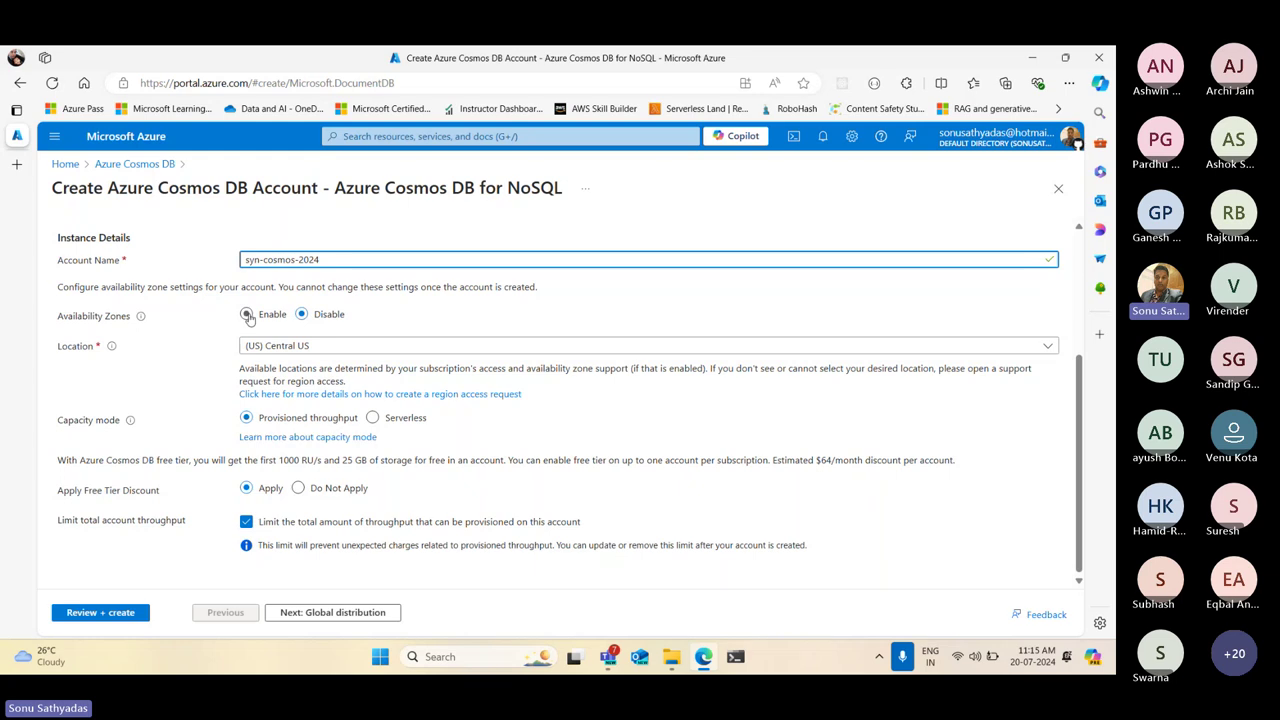
click(247, 315)
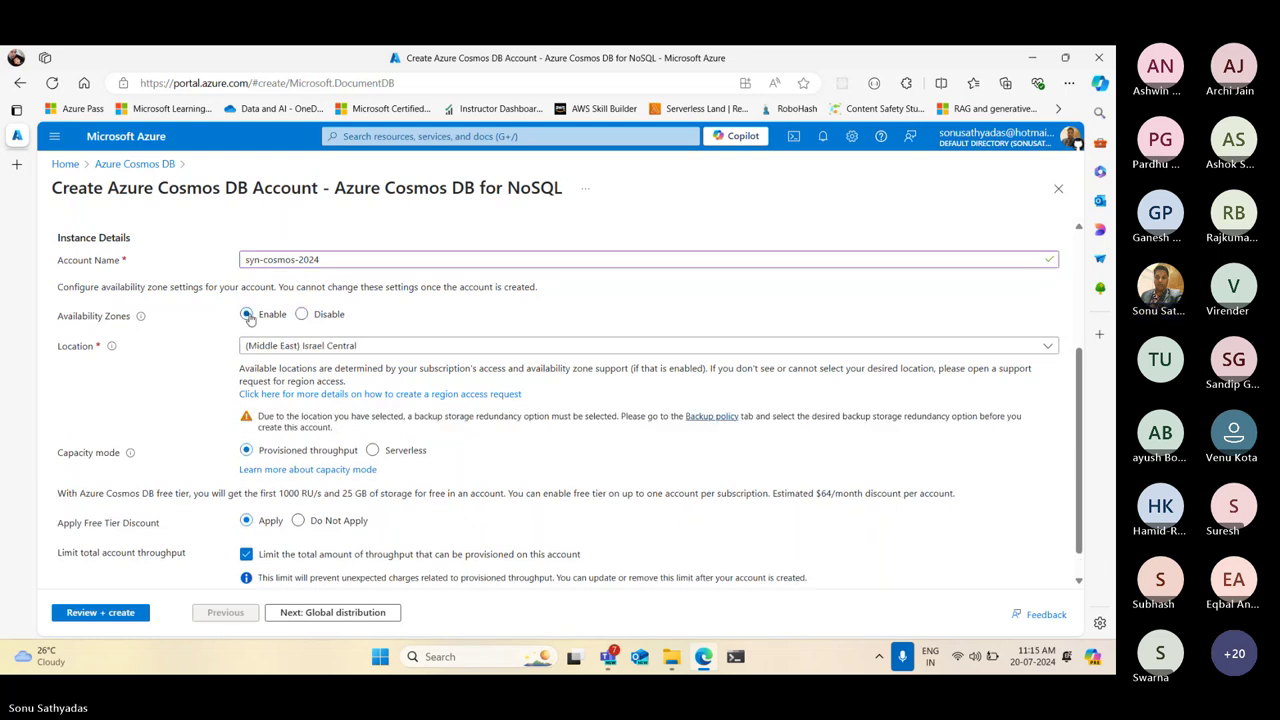
click(301, 314)
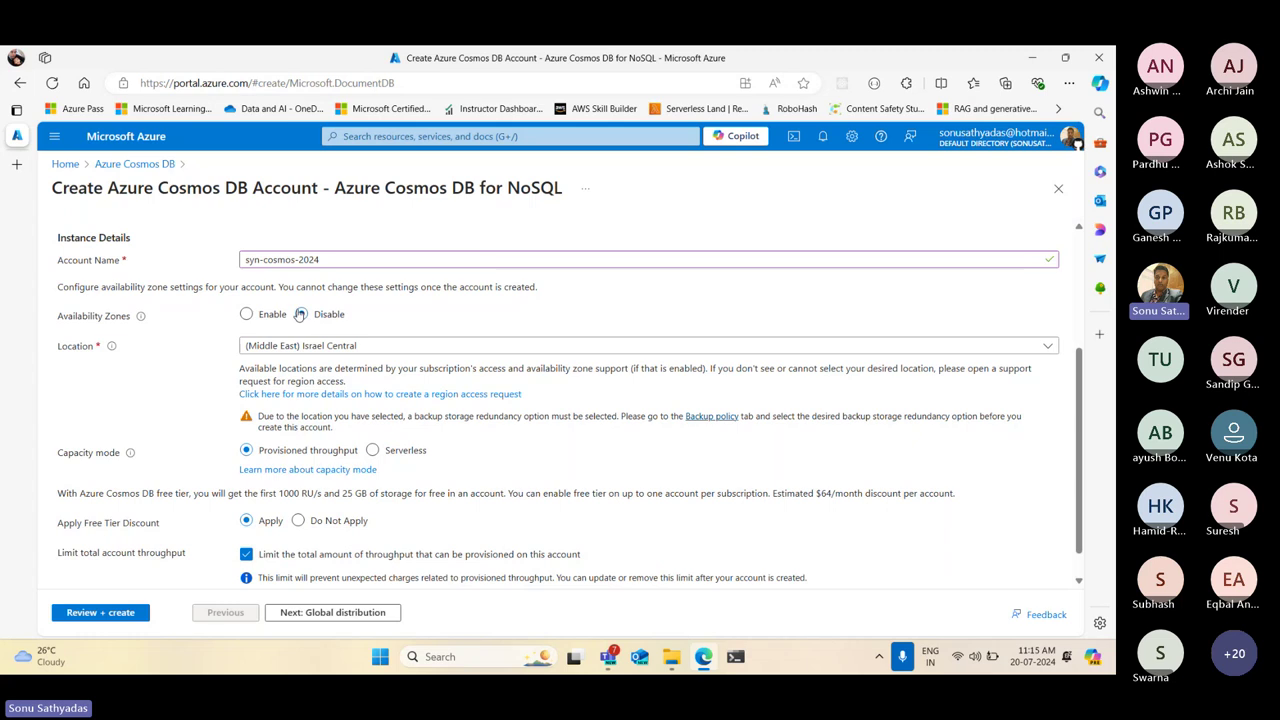
click(300, 314)
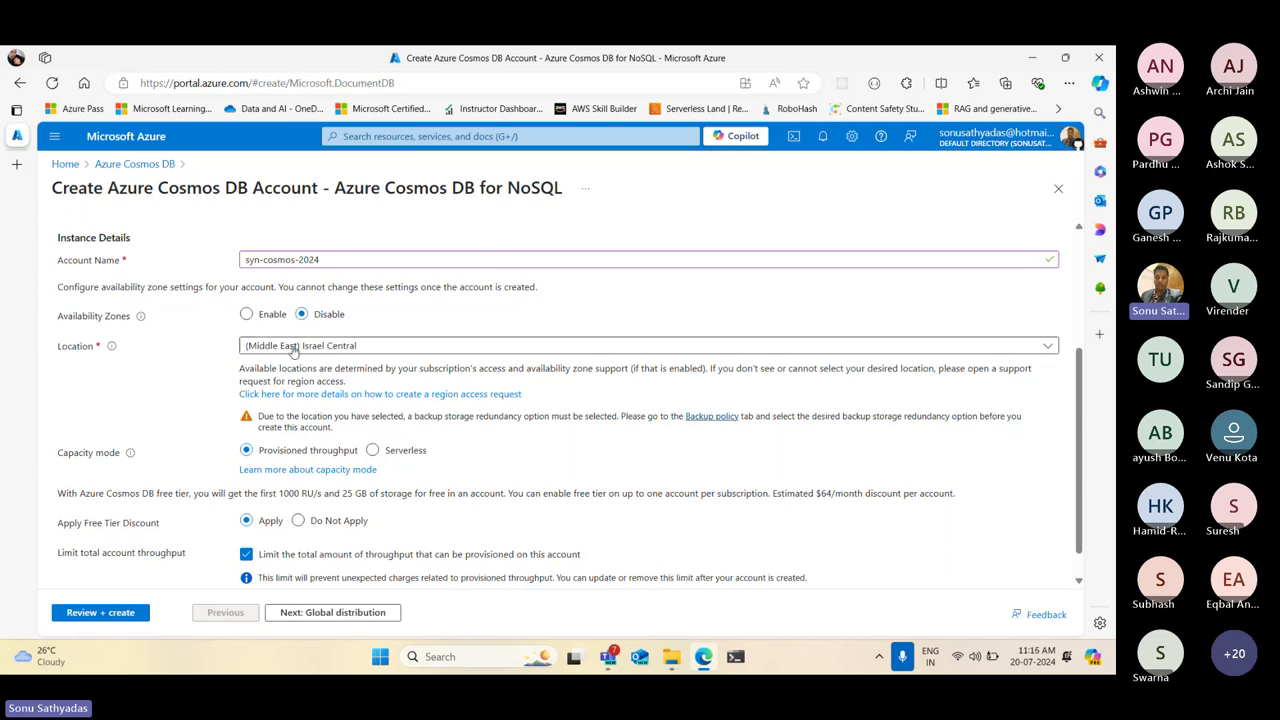
click(293, 347)
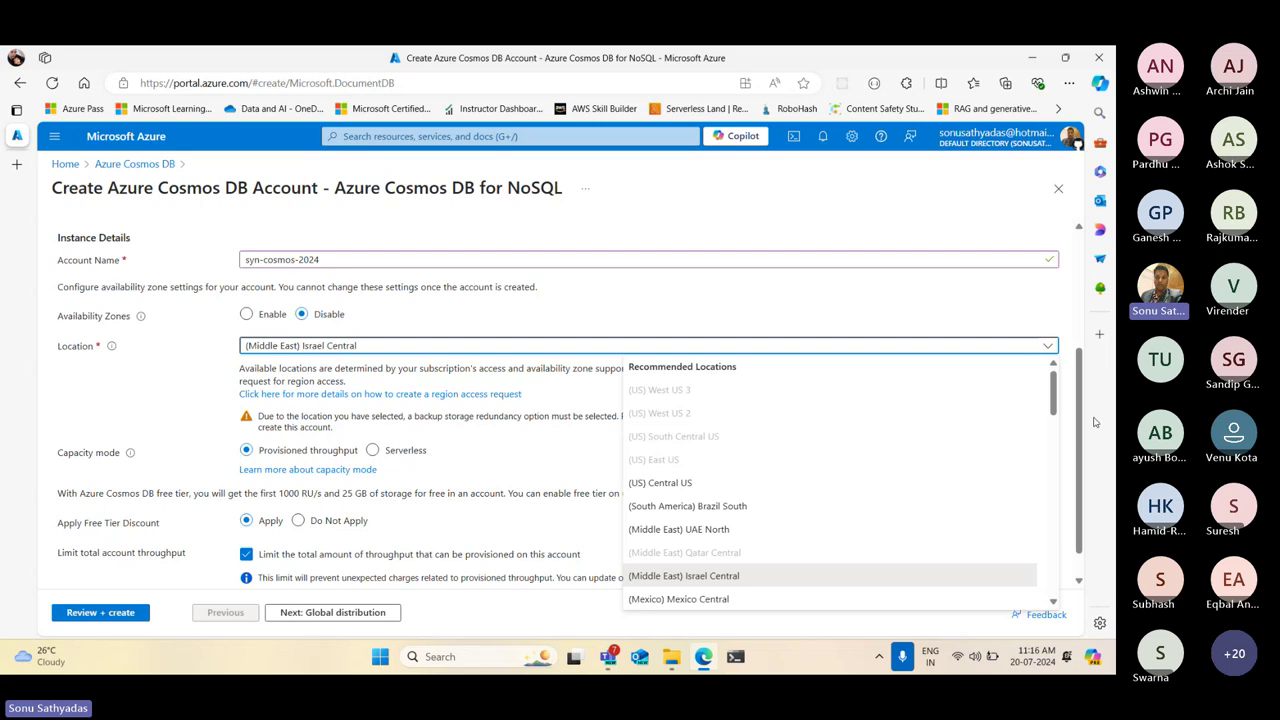
drag(1056, 403, 1052, 497)
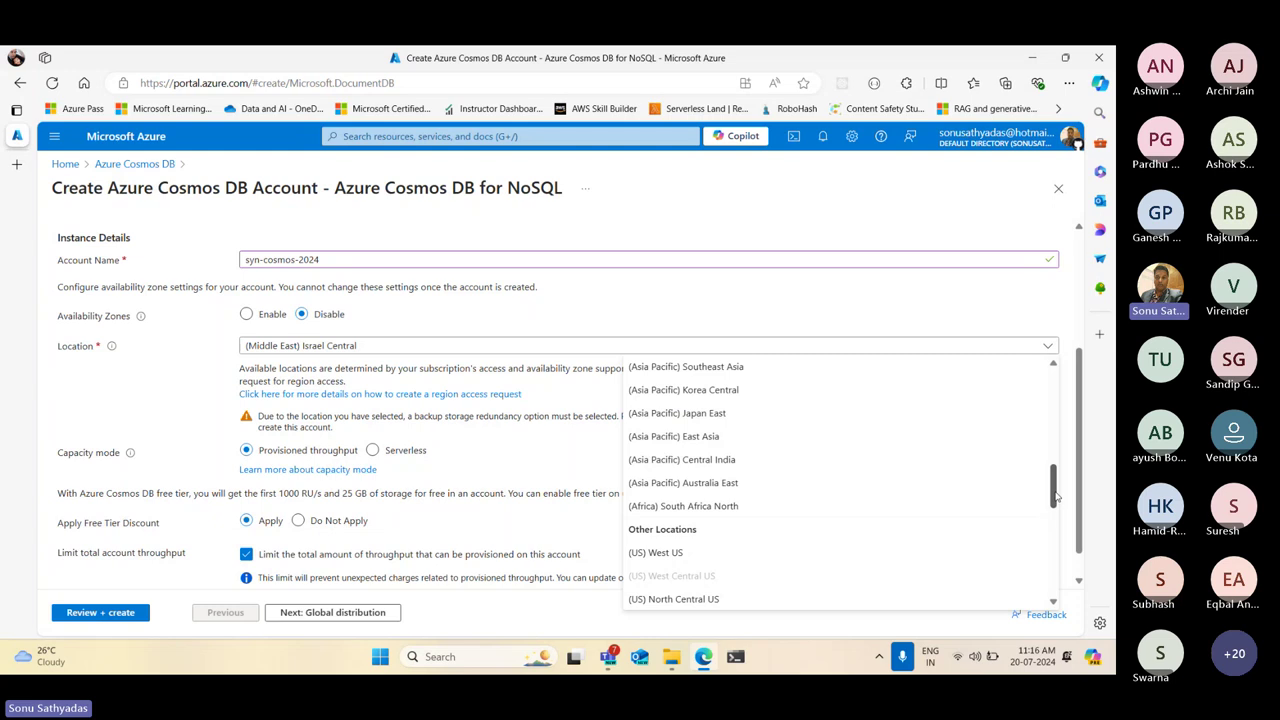
click(712, 459)
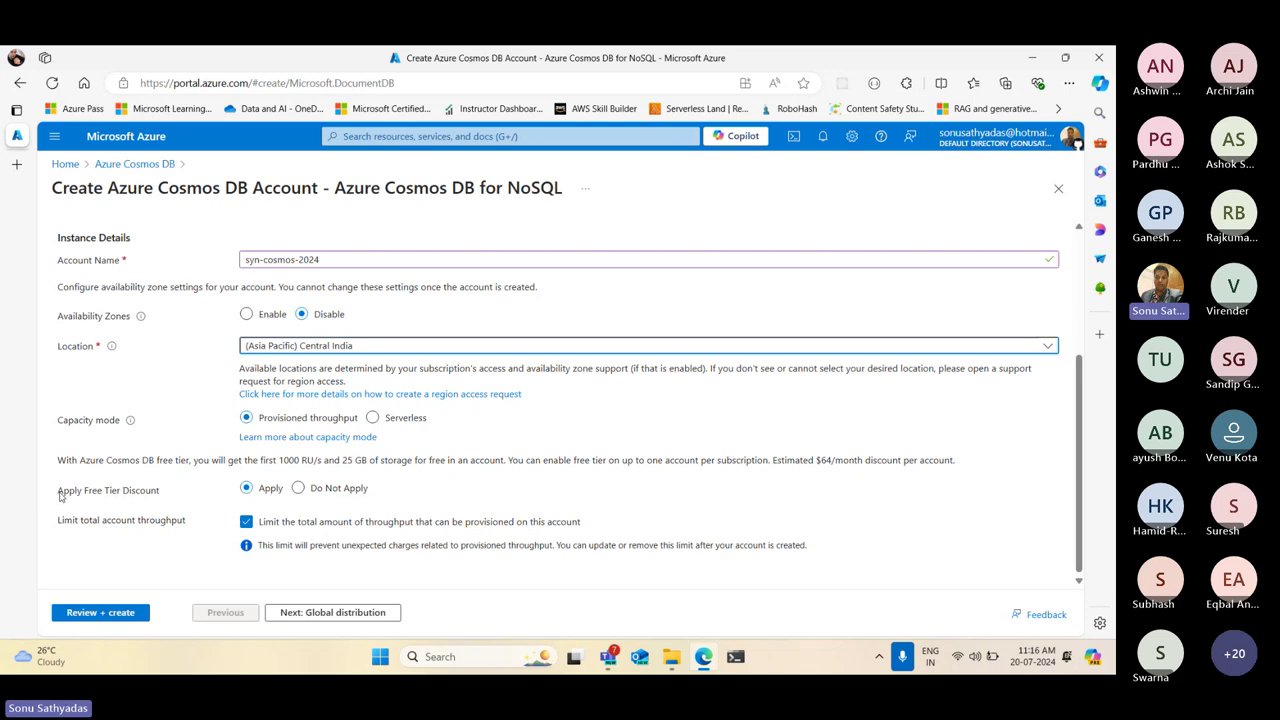
Decline the free tier discount after reviewing its 1000 RU/s and 25 GB allowance
drag(58, 491, 170, 499)
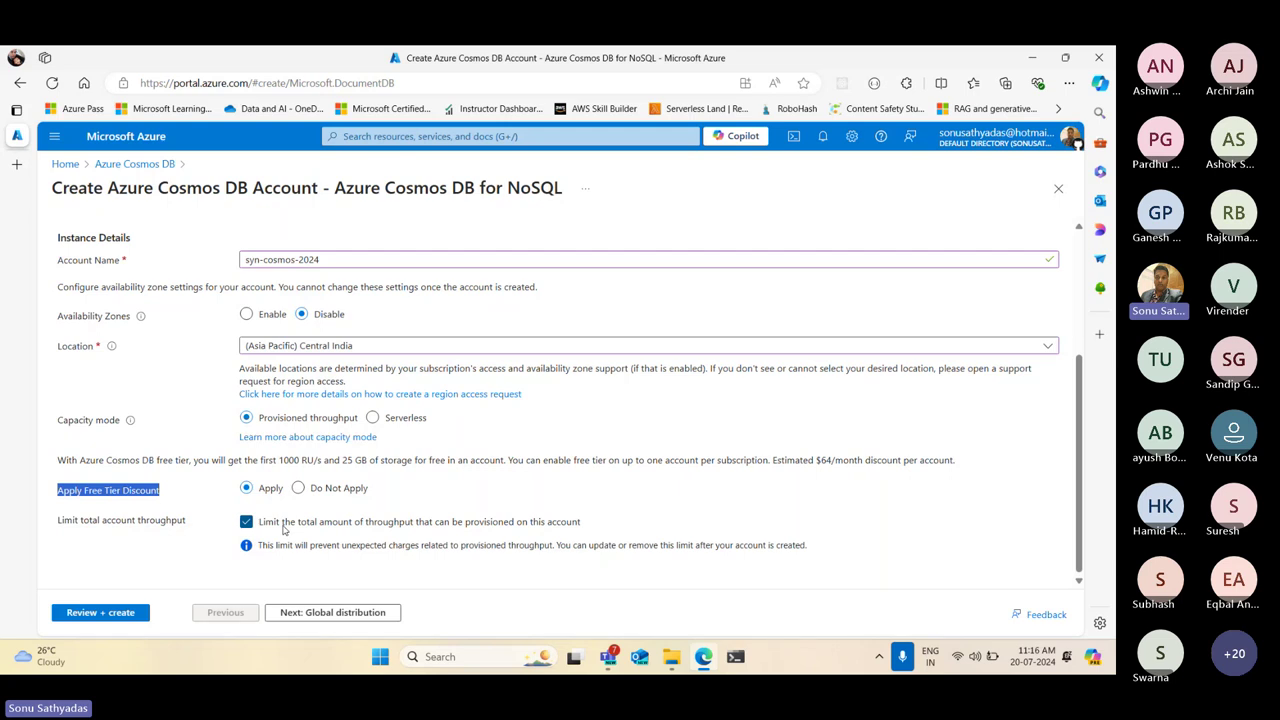
click(279, 460)
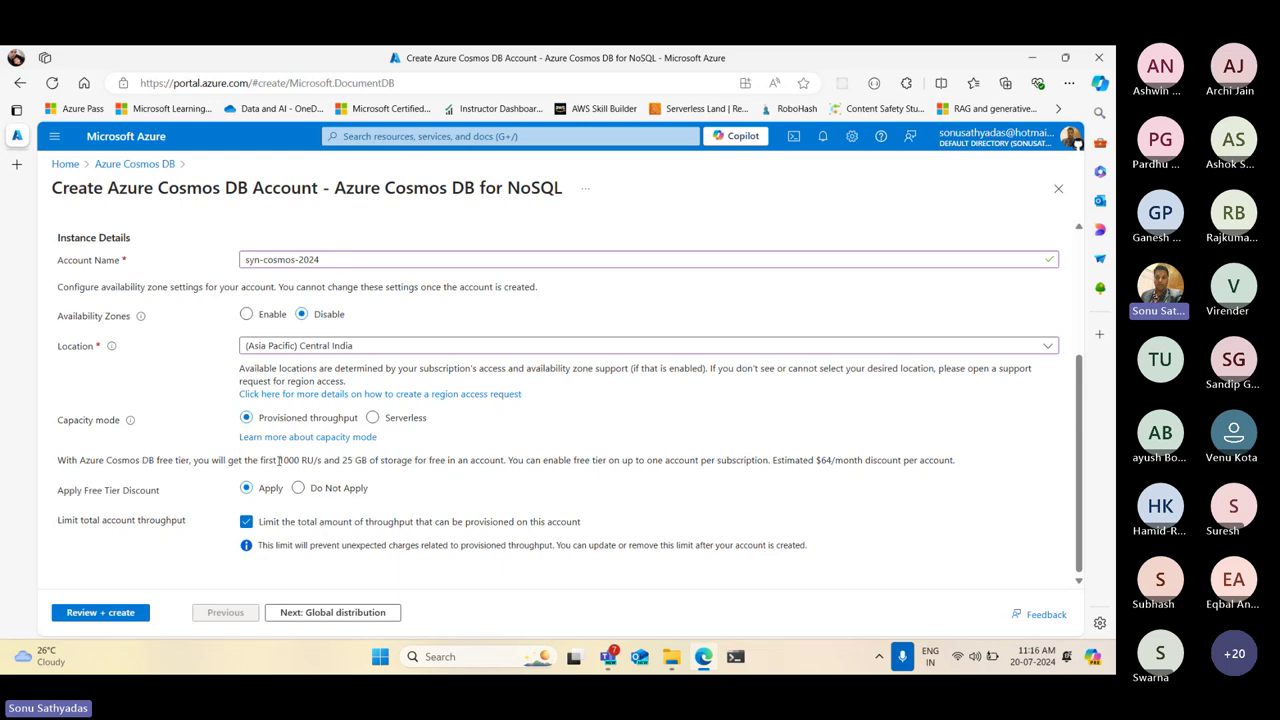
drag(279, 460, 323, 460)
drag(342, 460, 368, 461)
click(299, 489)
click(324, 616)
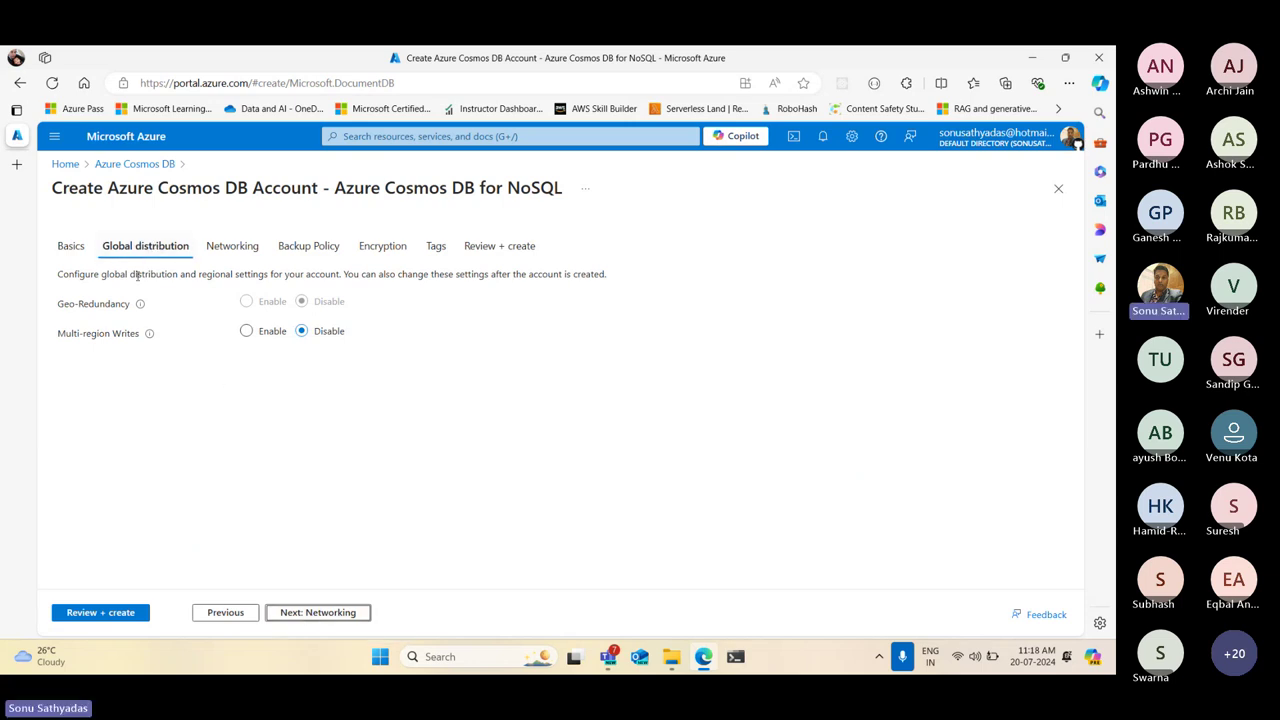
drag(57, 306, 131, 318)
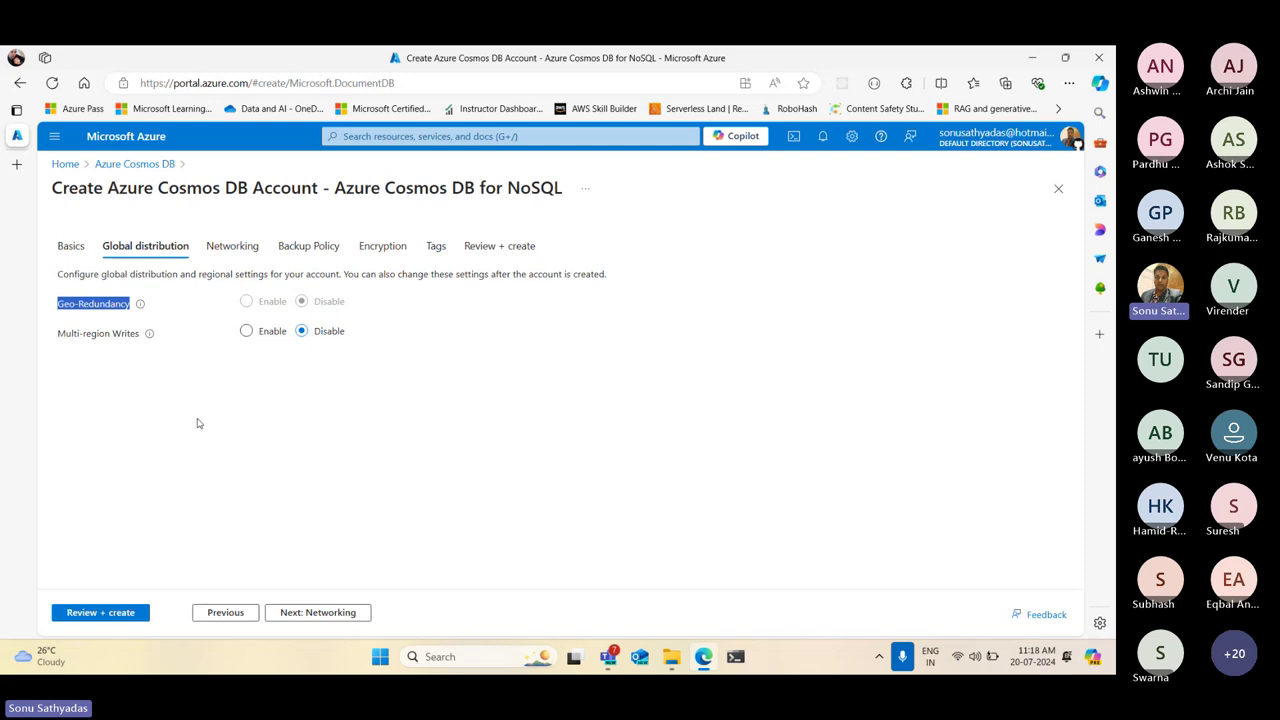
click(293, 366)
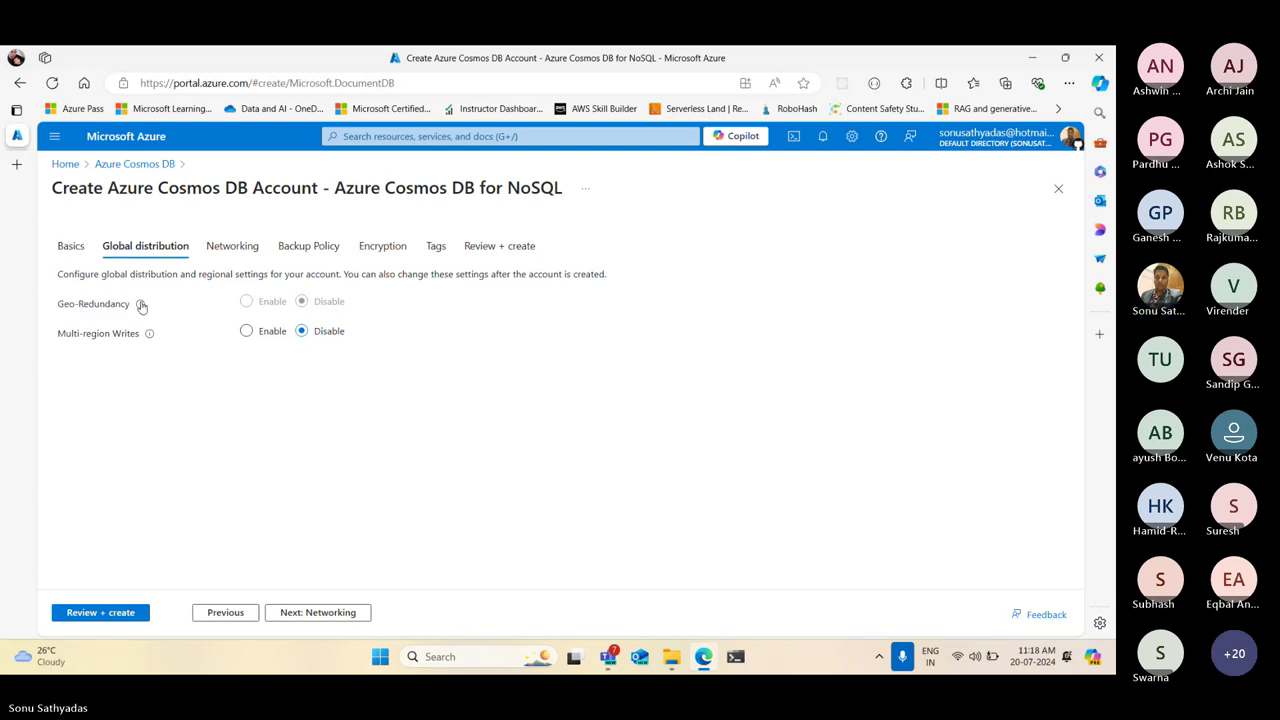
mouse_move(141, 306)
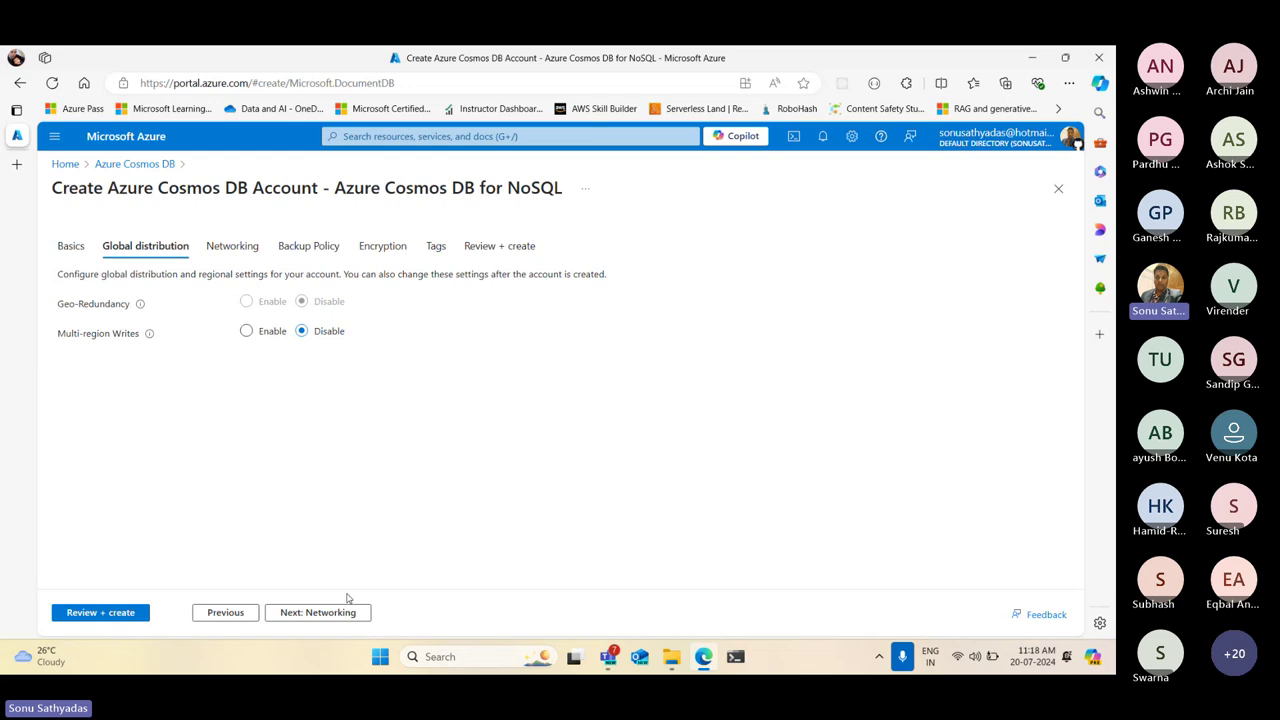
click(226, 612)
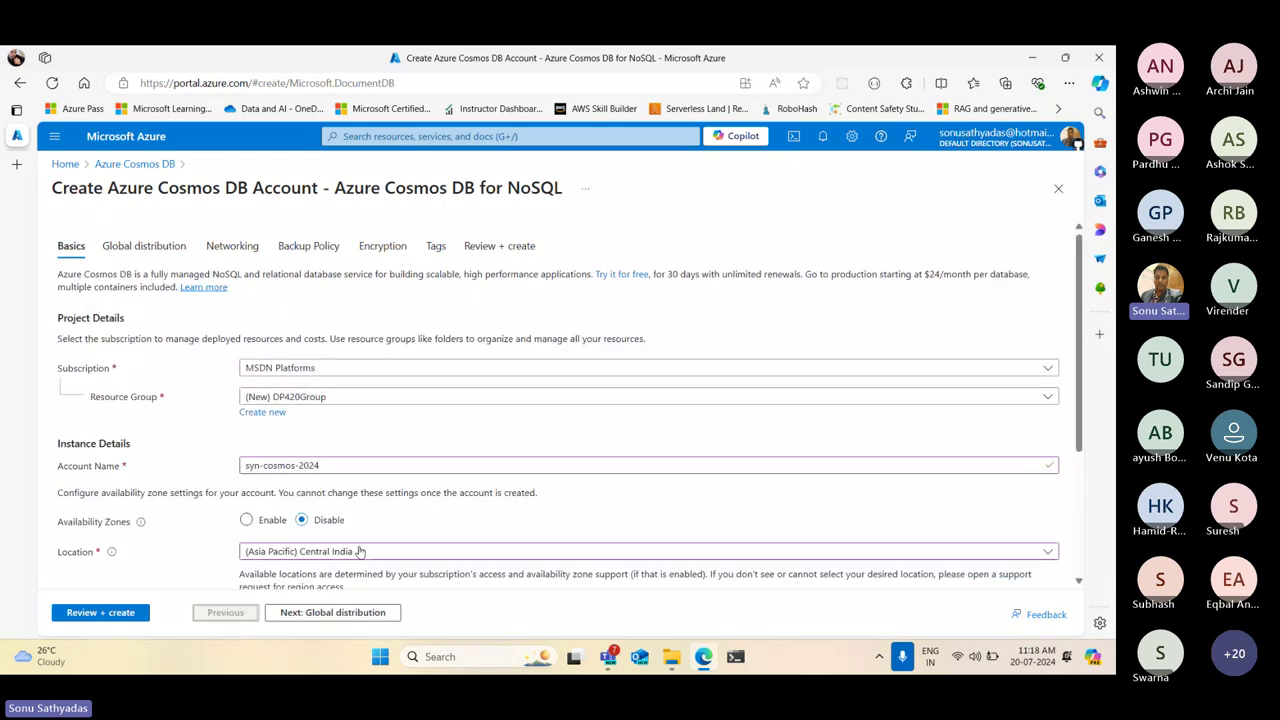
Try West US as the account location and glance at the Global distribution tab
click(350, 558)
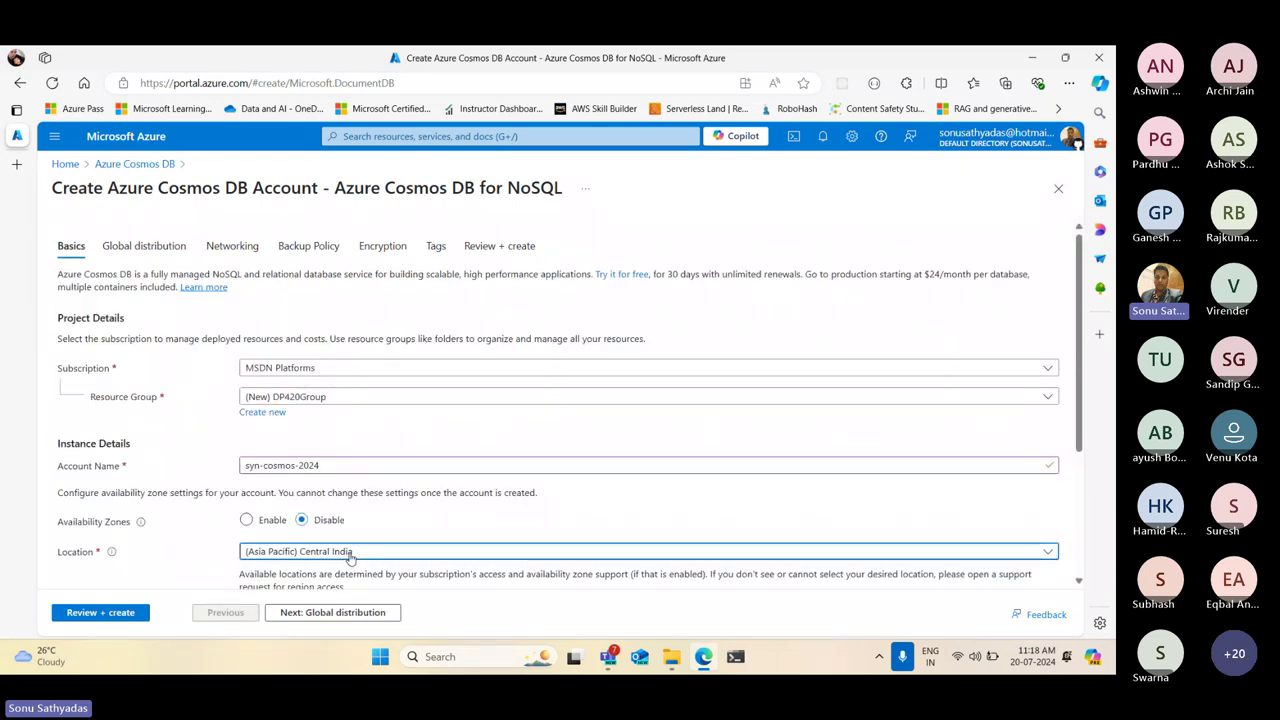
scroll(728, 365, up, 3)
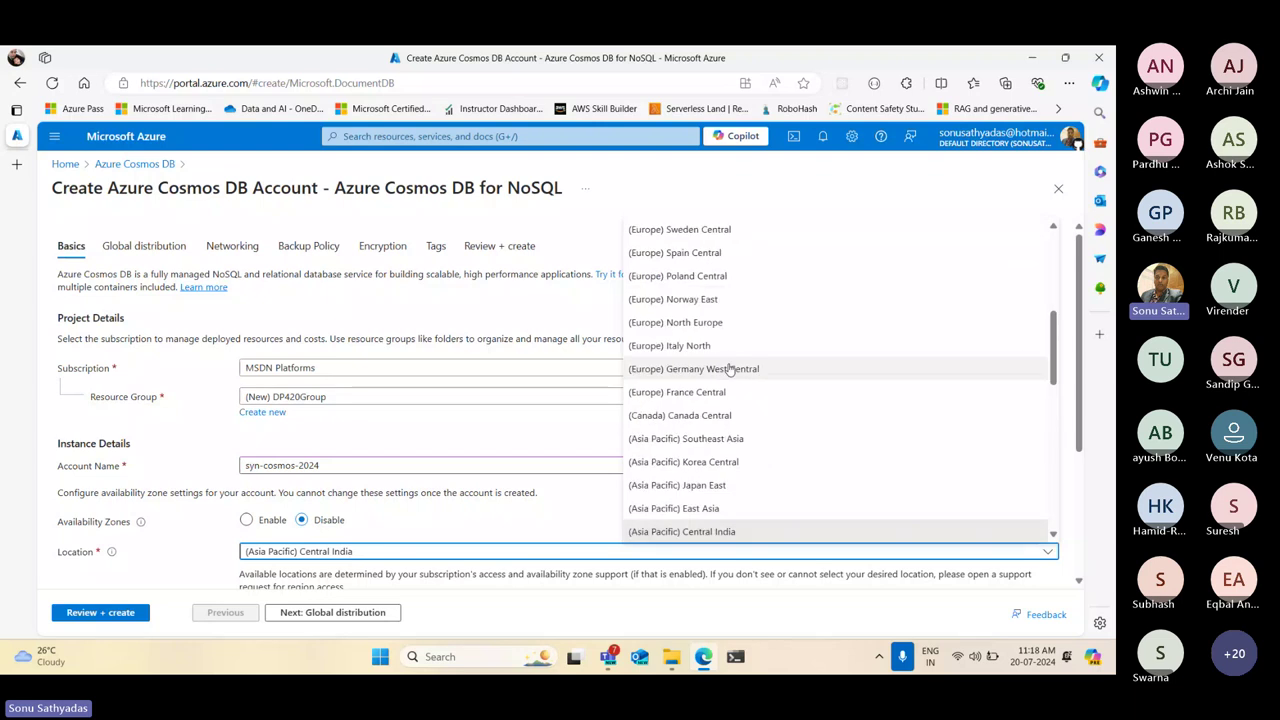
scroll(730, 370, up, 5)
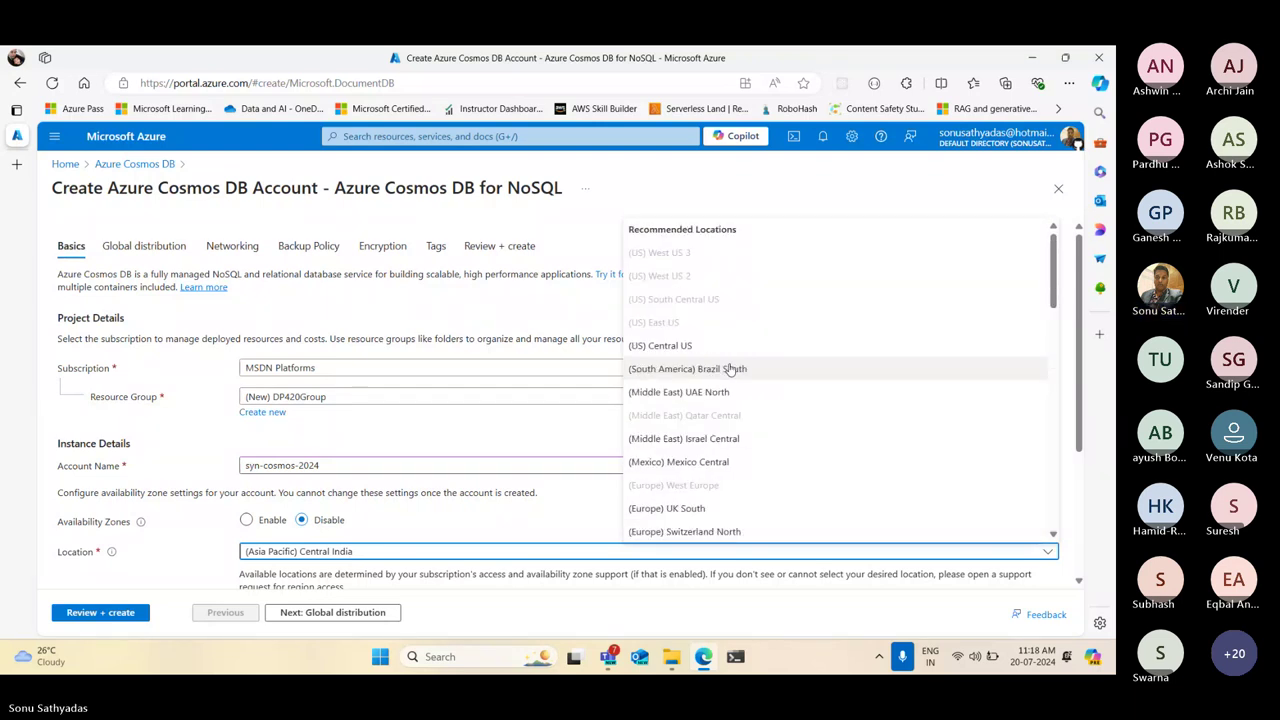
scroll(730, 369, down, 3)
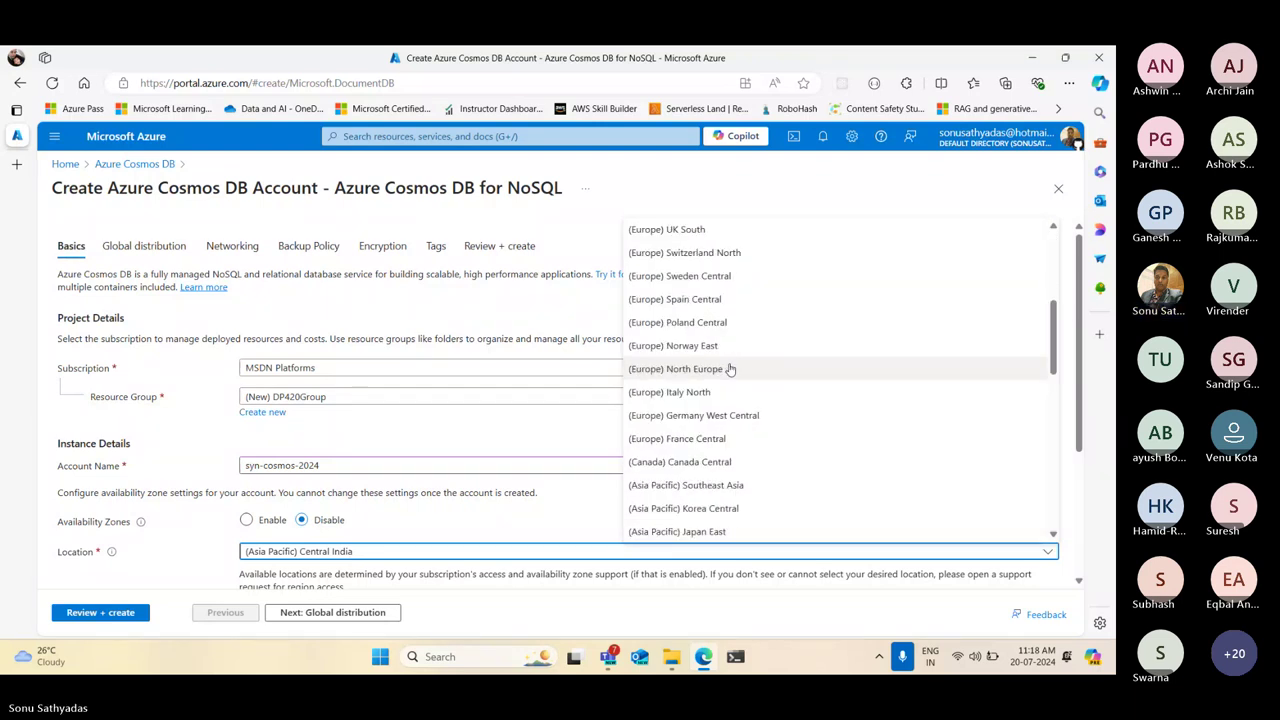
scroll(730, 369, down, 2)
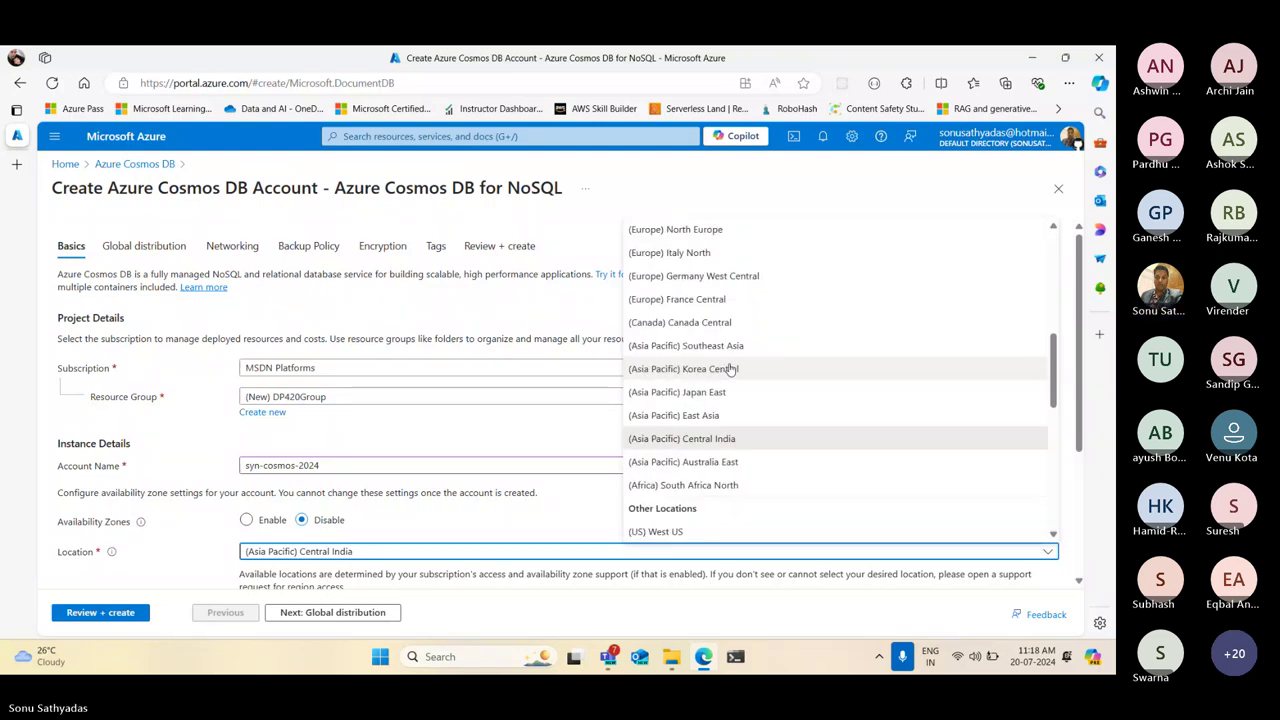
click(690, 533)
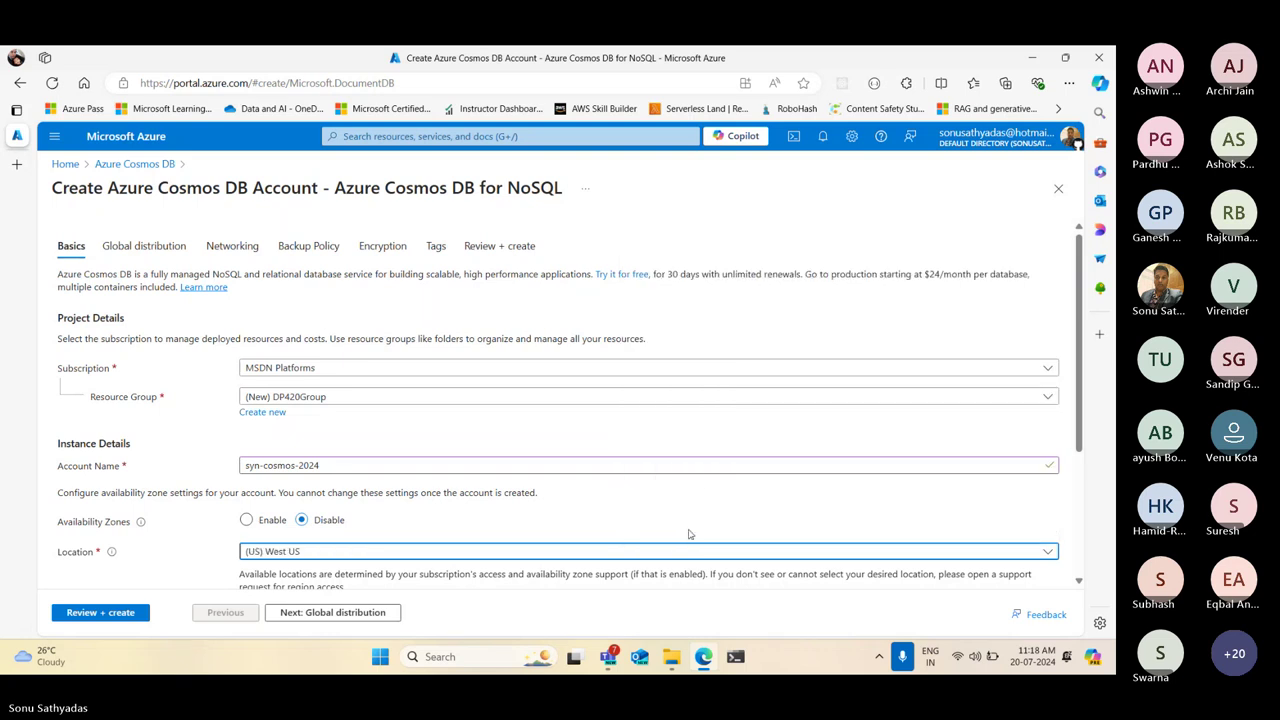
click(376, 613)
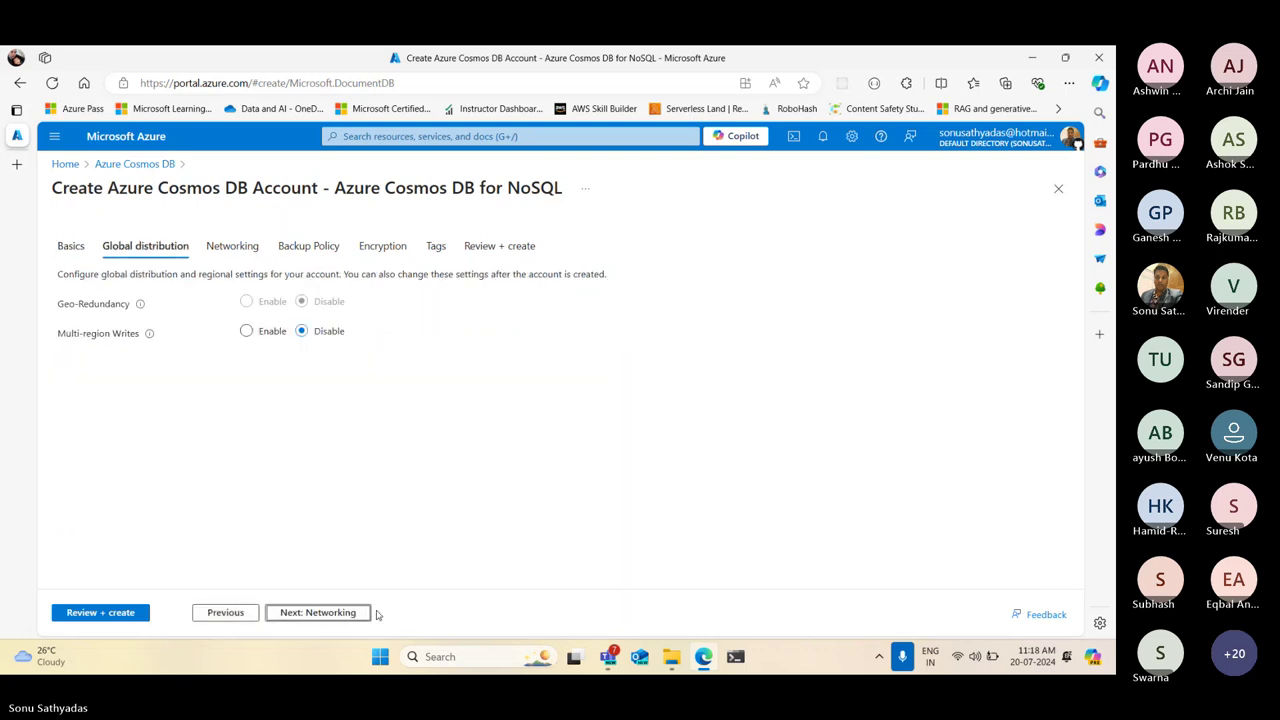
click(225, 612)
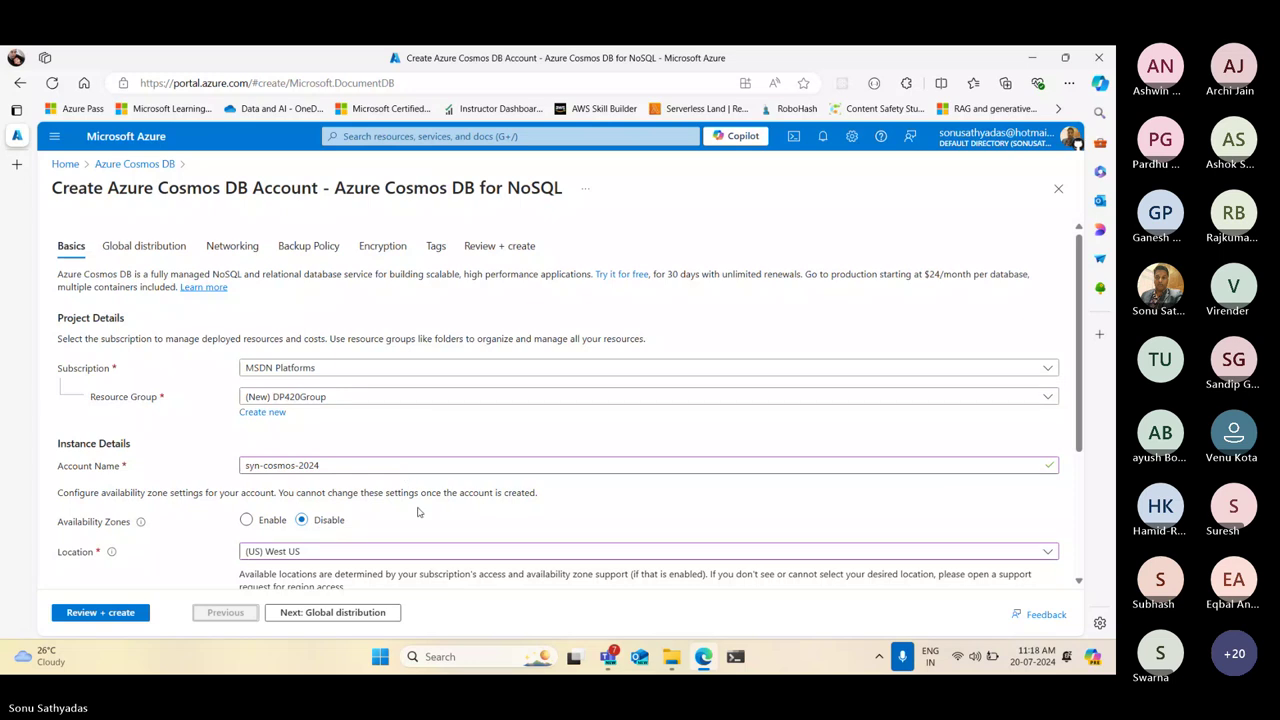
Set the location to (Asia Pacific) Southeast Asia, note the backup redundancy warning, and continue to Global distribution
scroll(456, 493, down, 2)
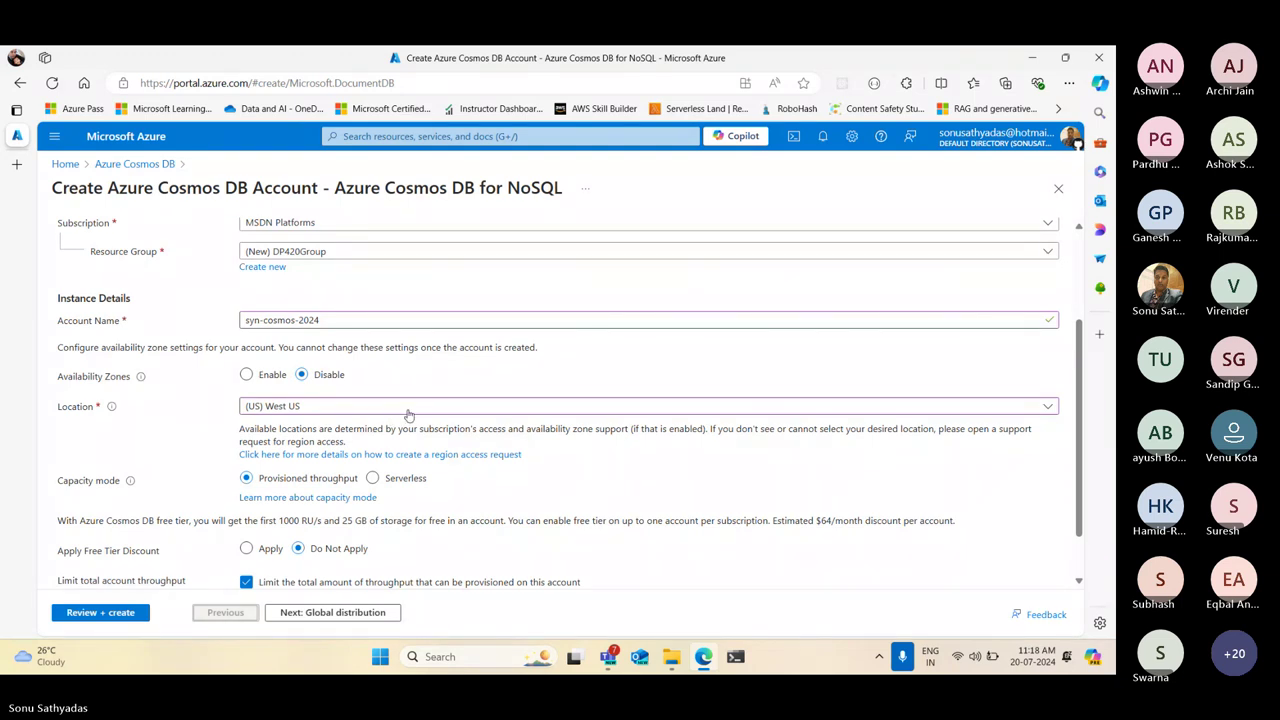
click(408, 410)
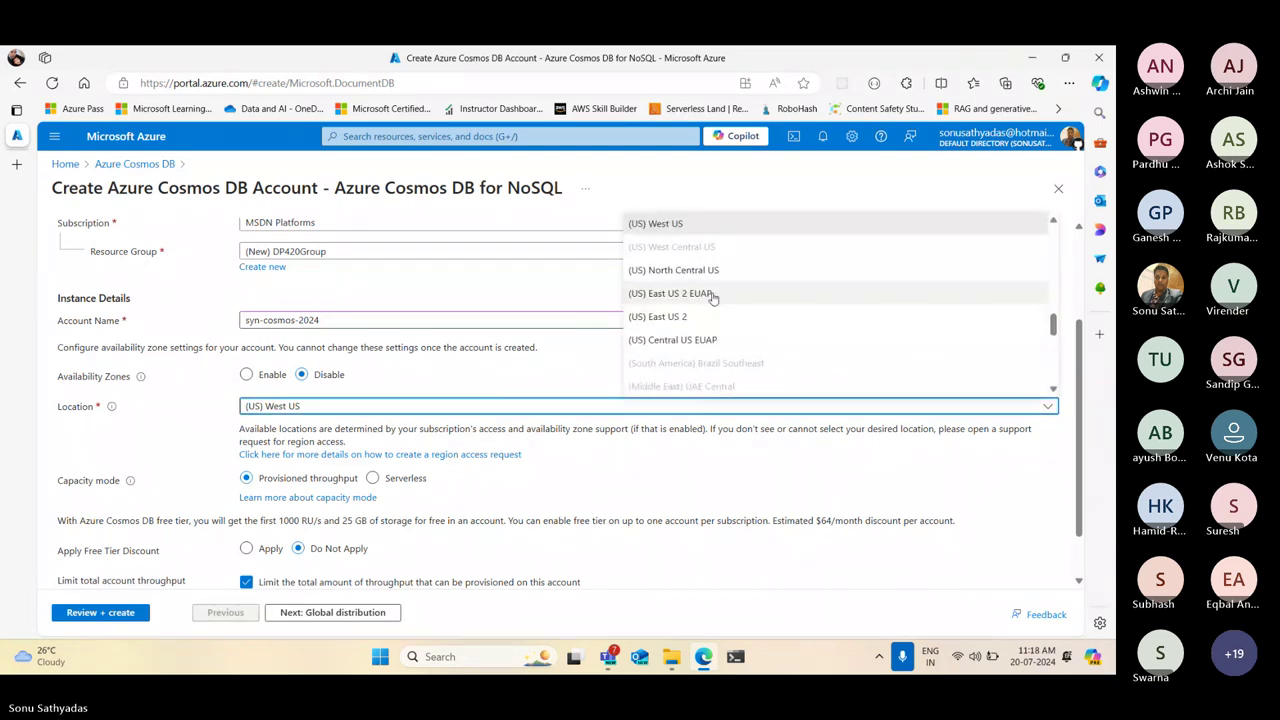
scroll(713, 298, up, 3)
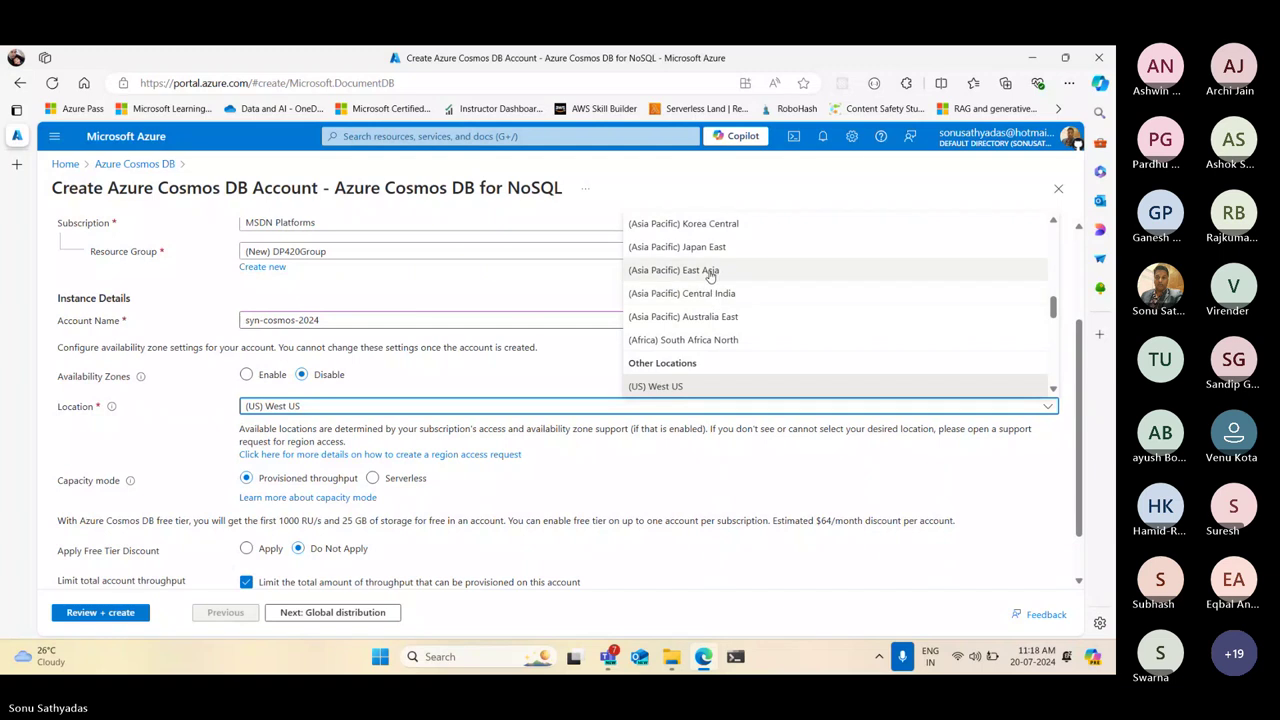
scroll(712, 278, up, 1)
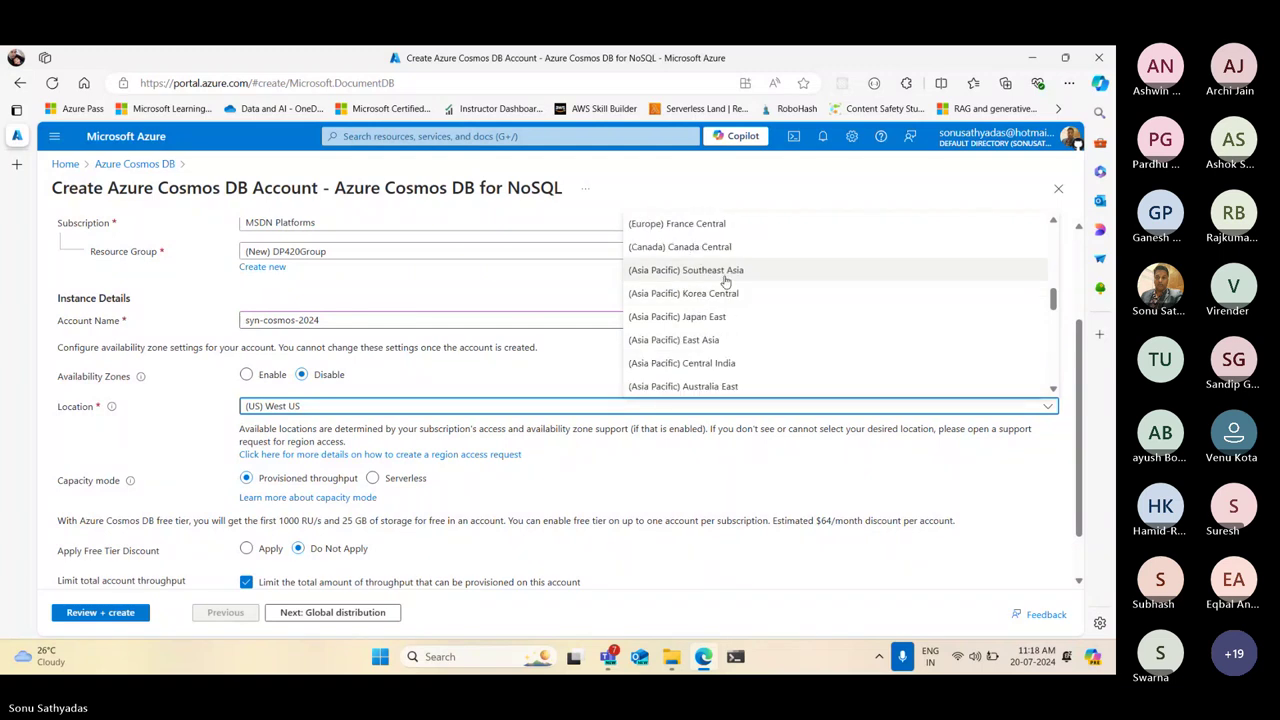
click(726, 280)
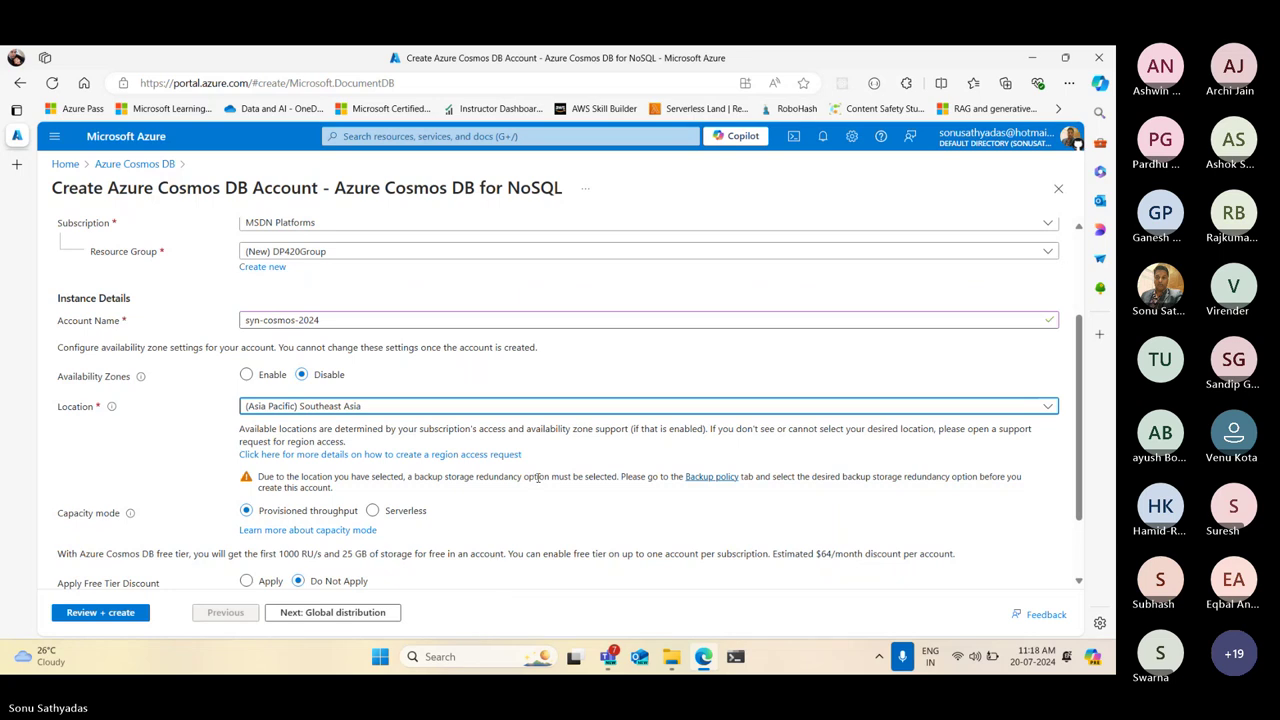
drag(426, 479, 572, 478)
click(373, 612)
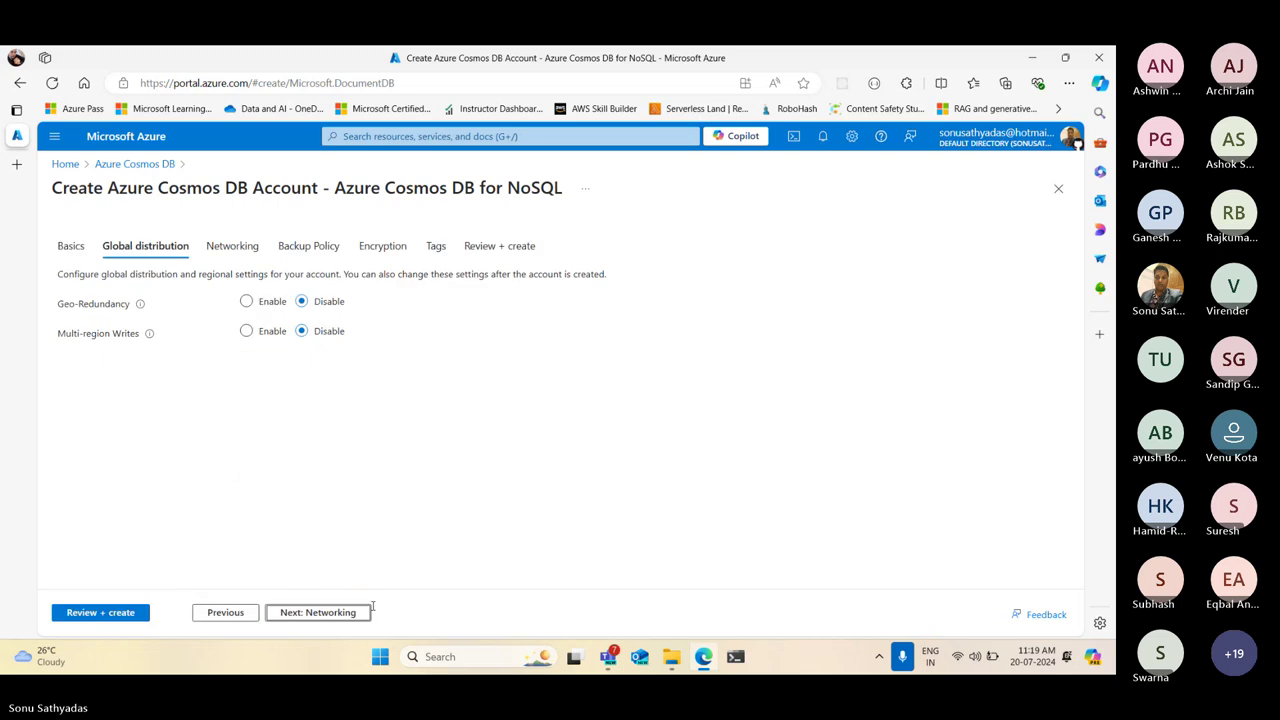
click(225, 612)
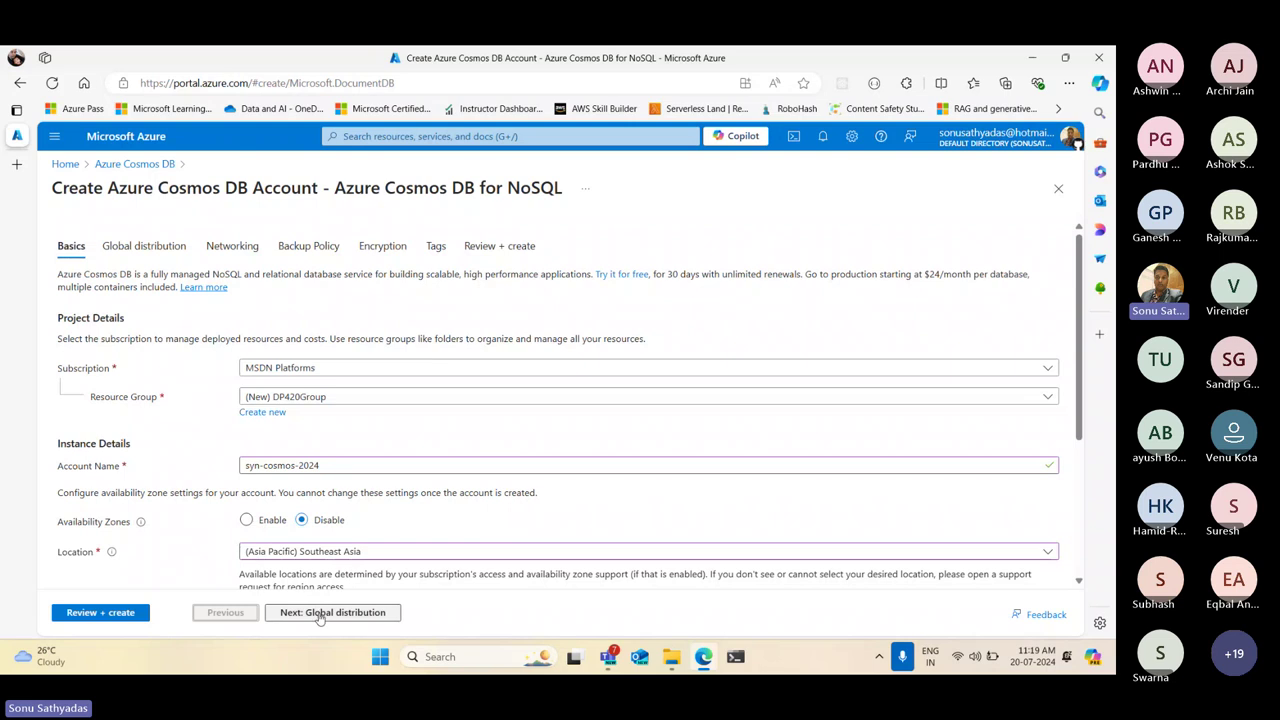
scroll(419, 505, down, 2)
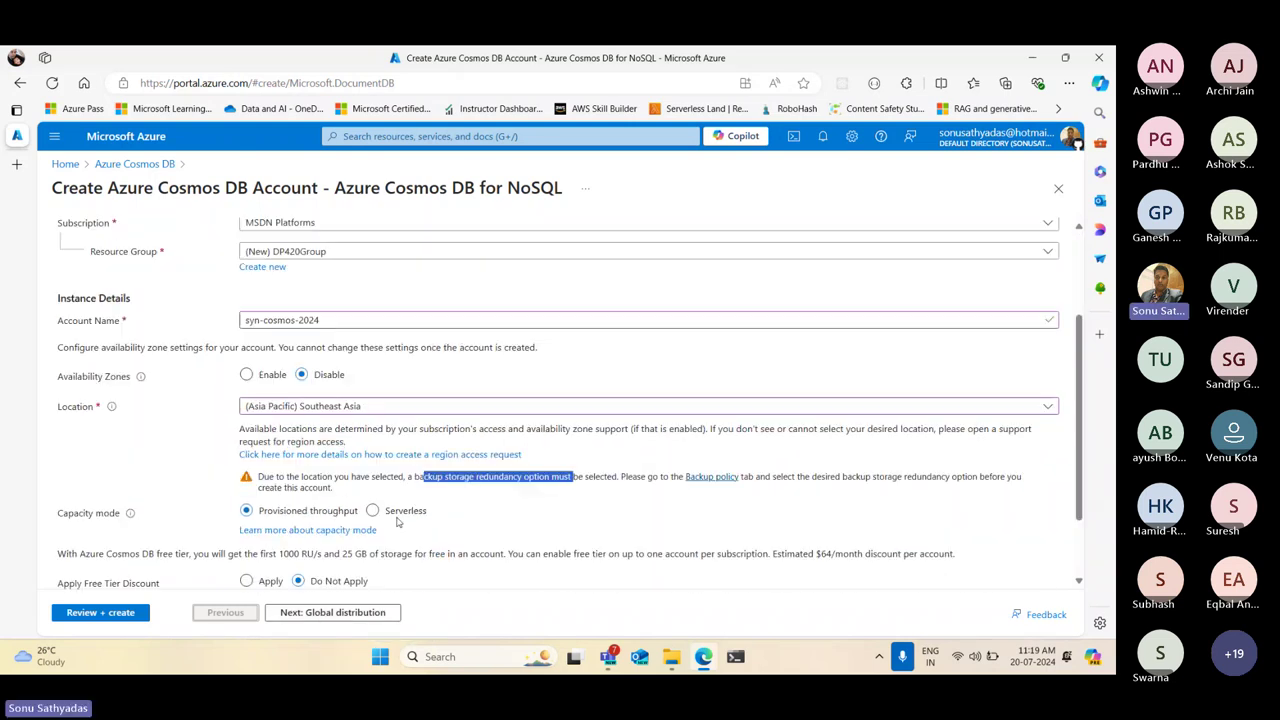
click(265, 478)
drag(265, 477, 682, 477)
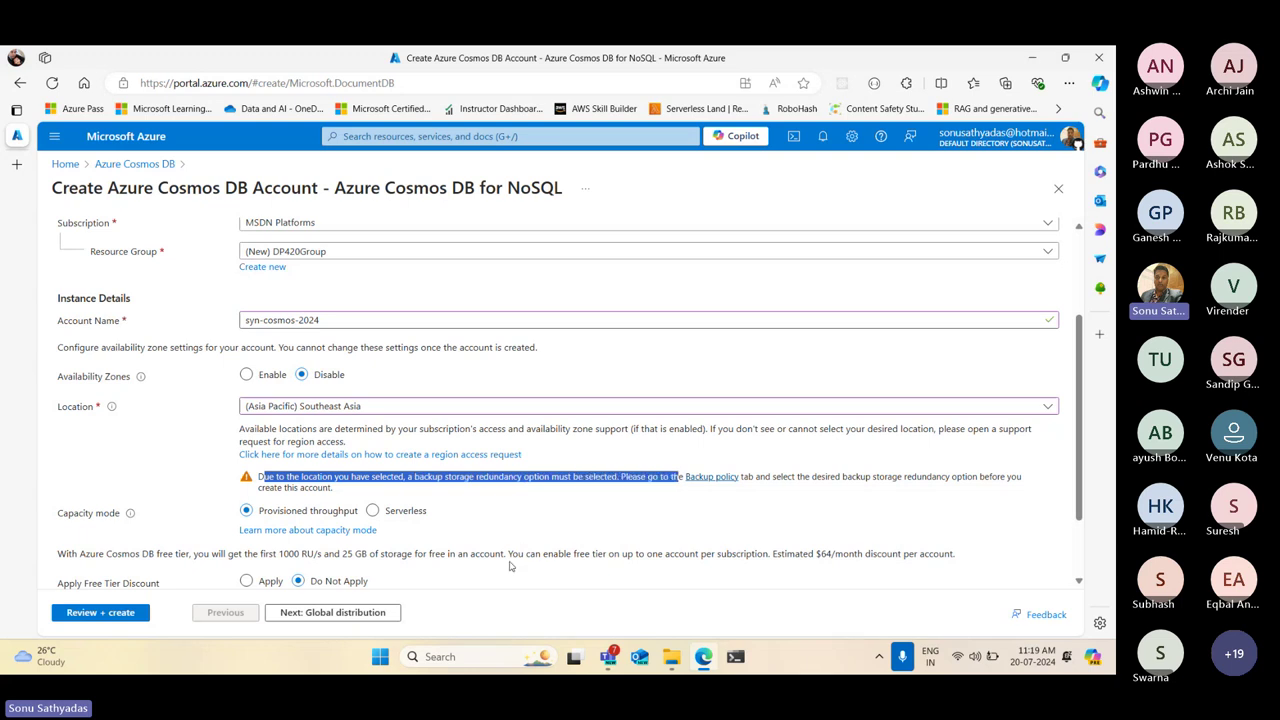
click(336, 616)
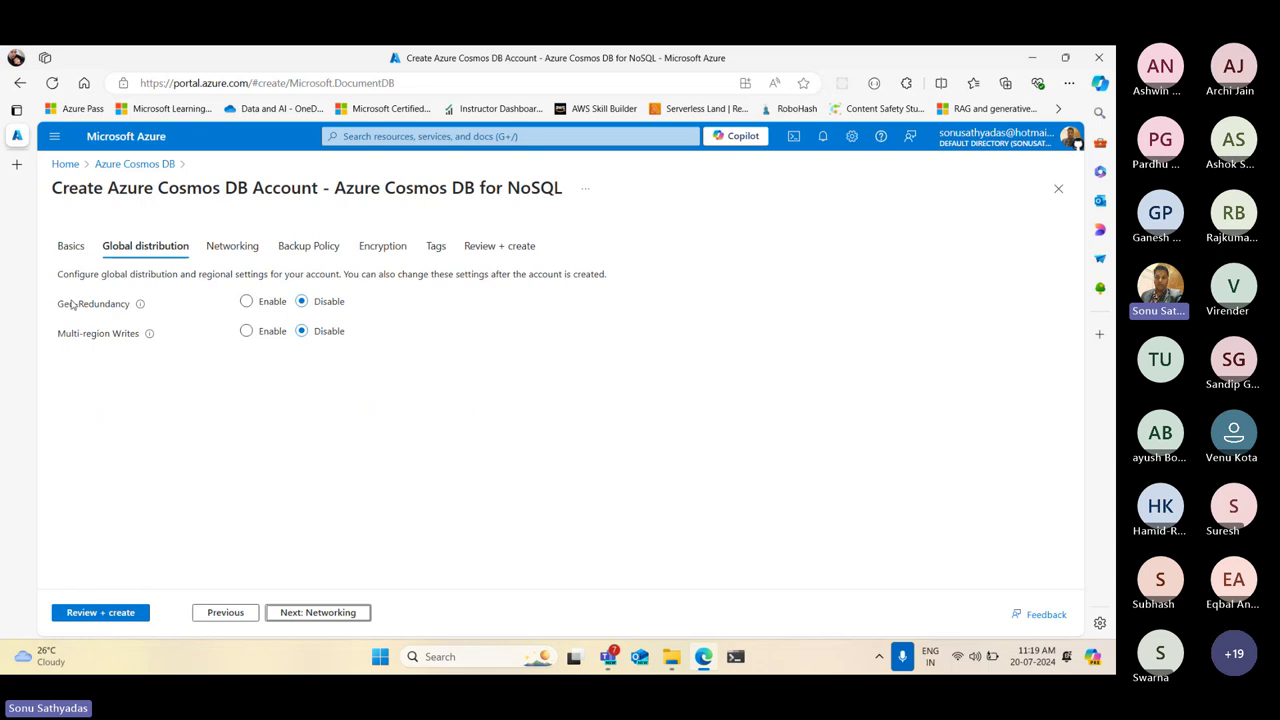
drag(58, 304, 155, 309)
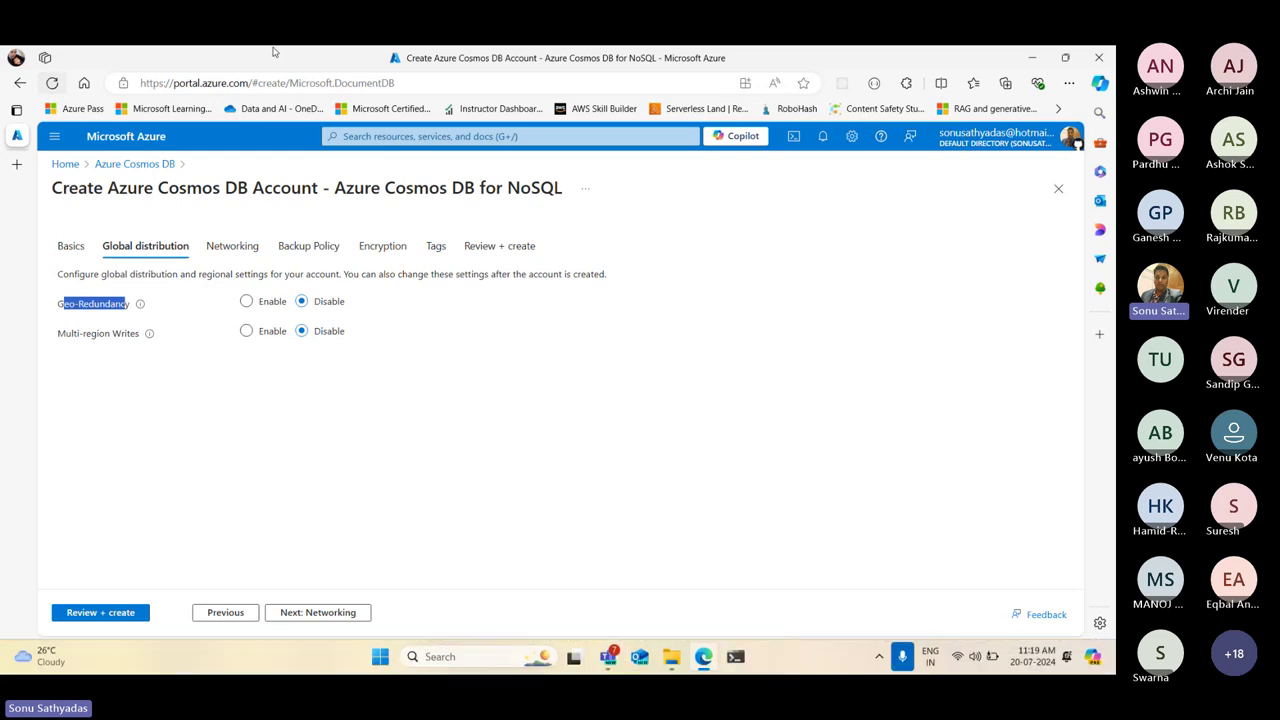
click(64, 305)
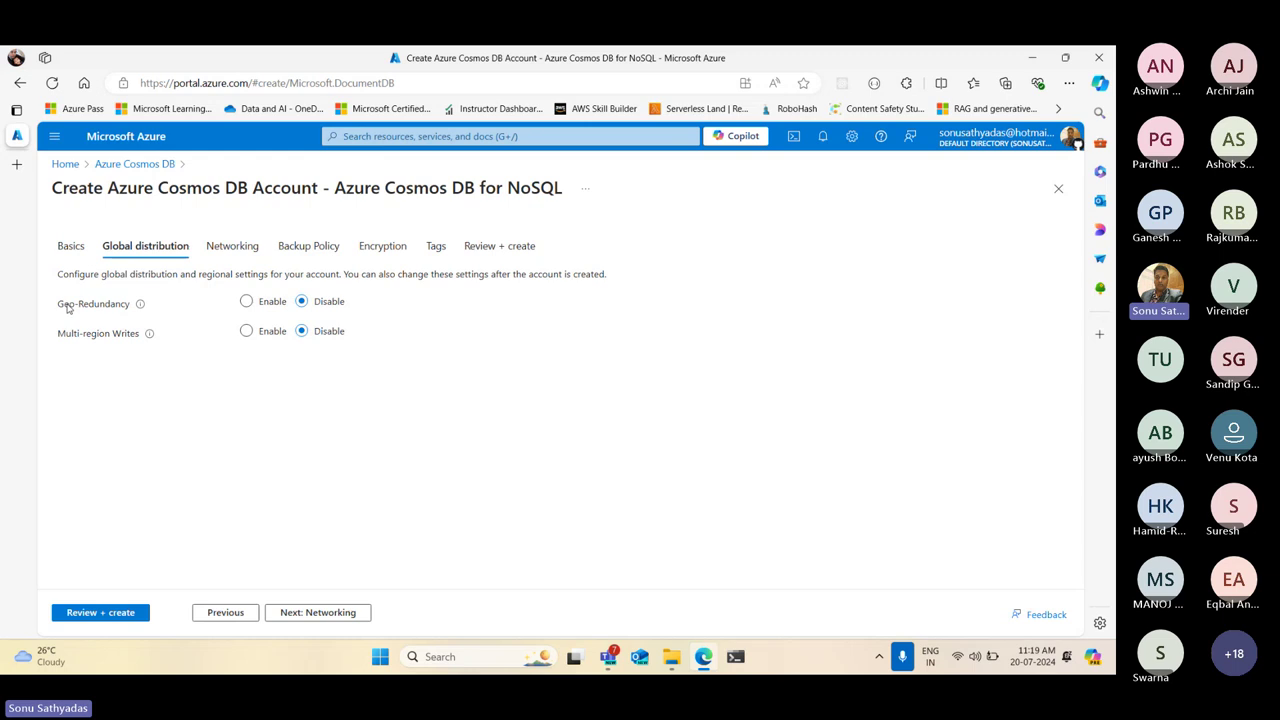
drag(63, 304, 141, 310)
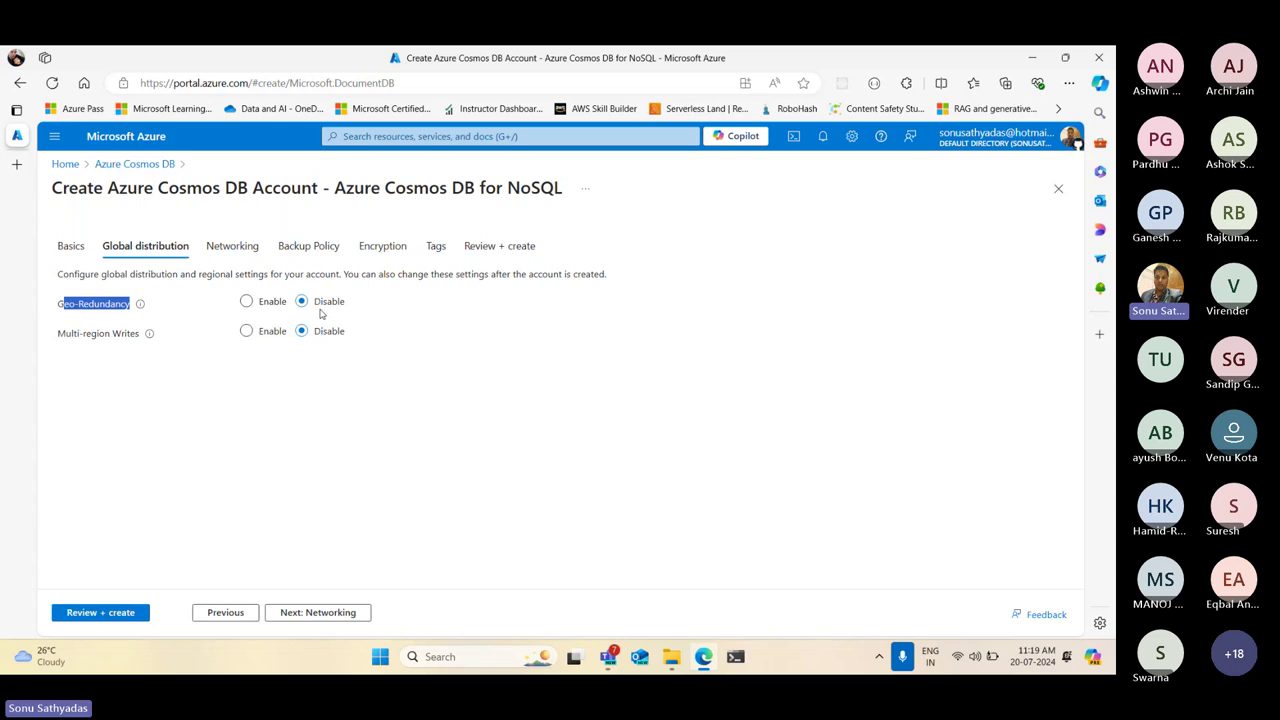
drag(55, 335, 140, 343)
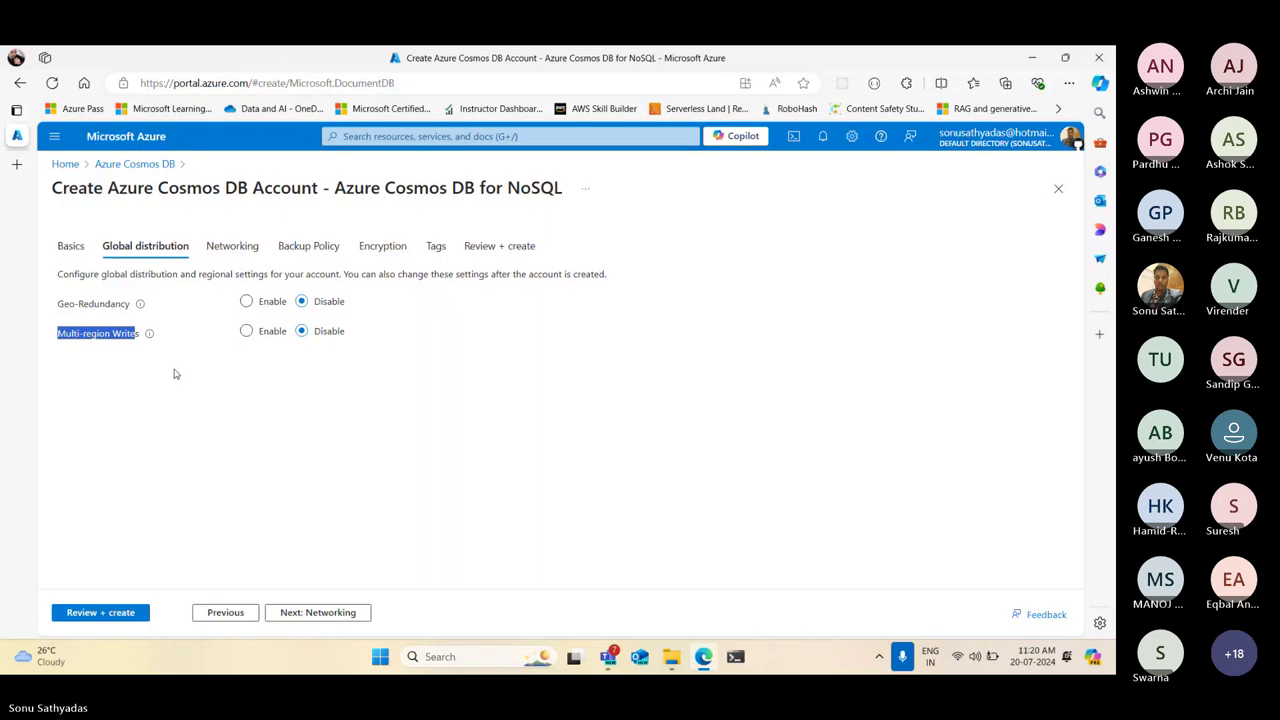
click(340, 393)
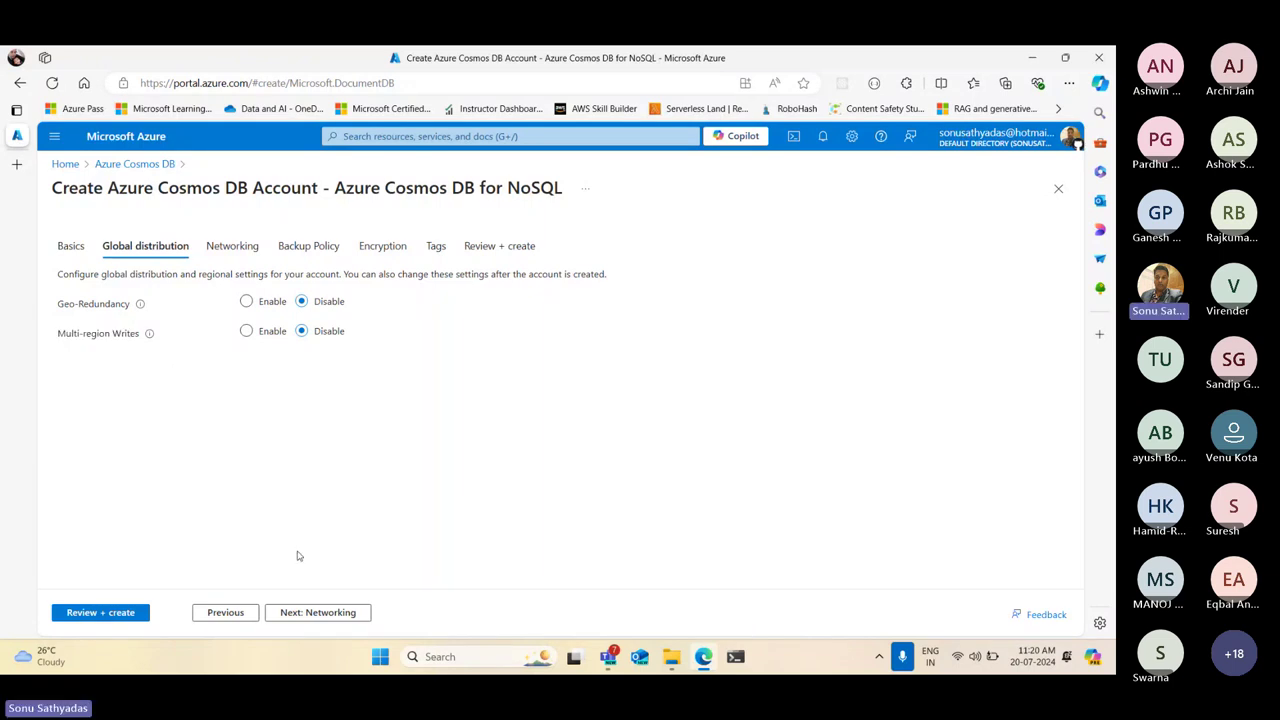
Review Networking, keeping All networks access and TLS 1.2, then proceed to Backup Policy
click(318, 614)
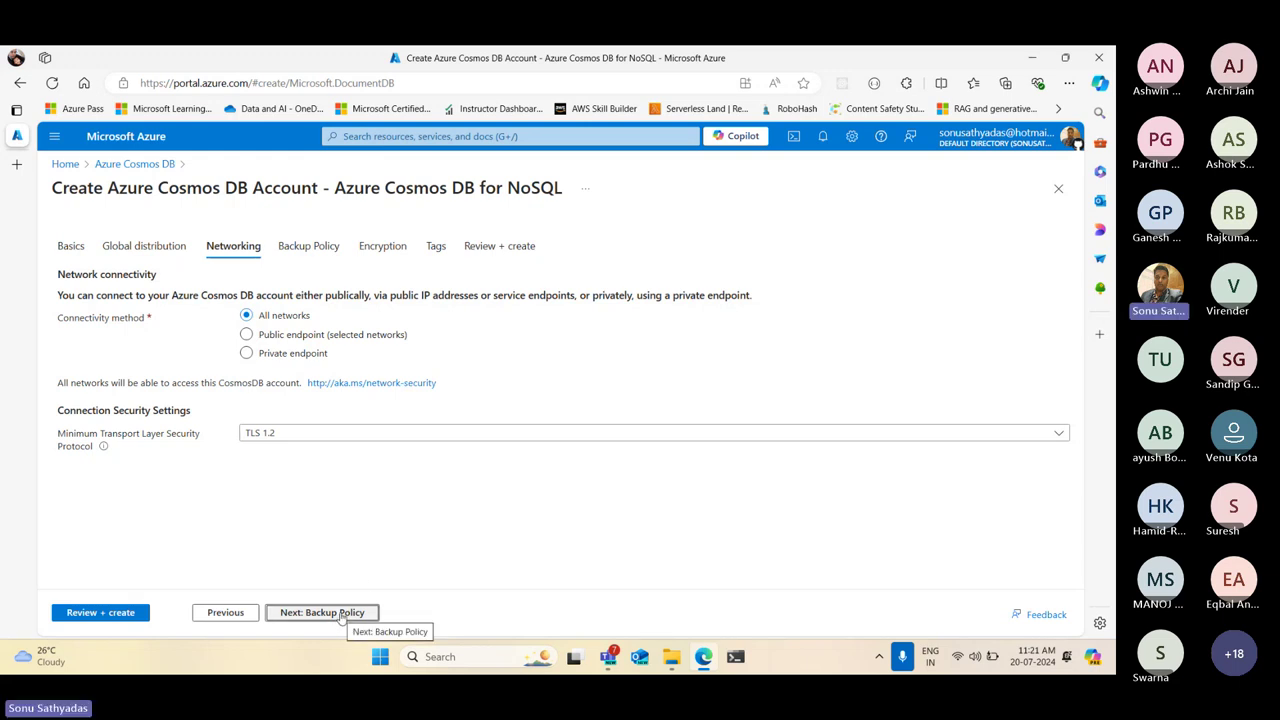
click(342, 614)
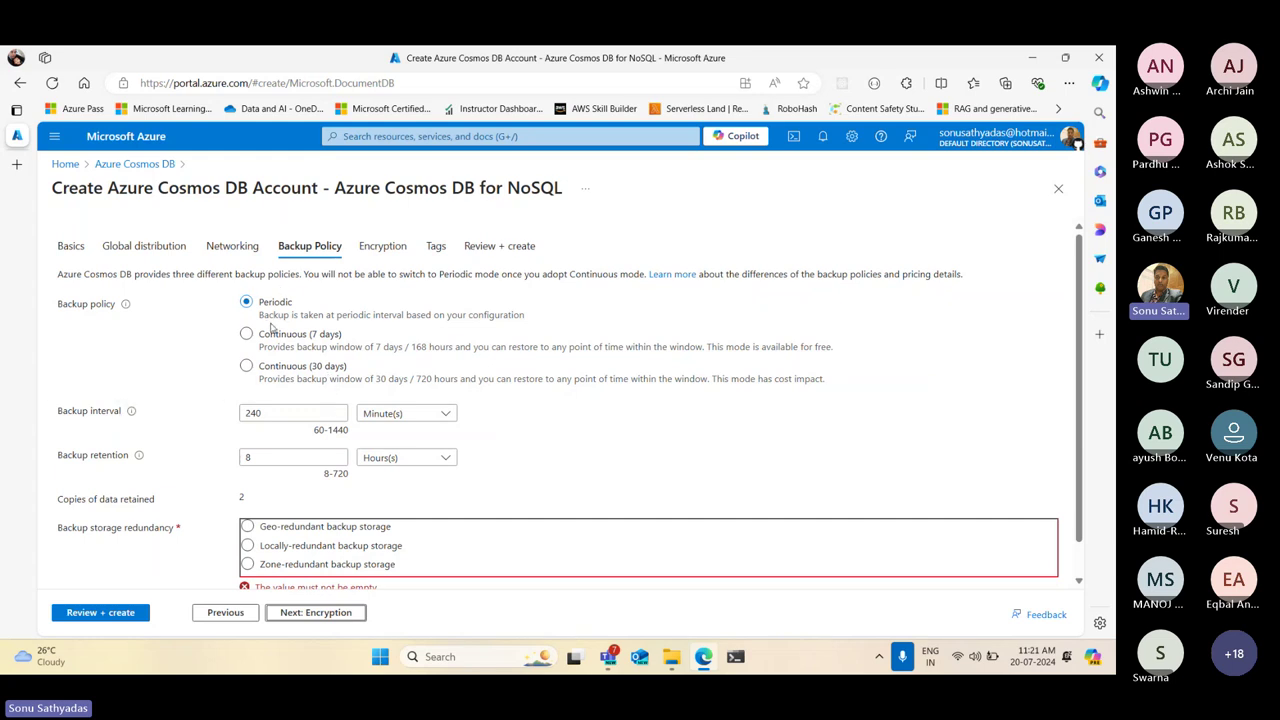
Try Continuous (7 days) and Continuous (30 days), then keep Periodic backup at 240 minutes
click(285, 410)
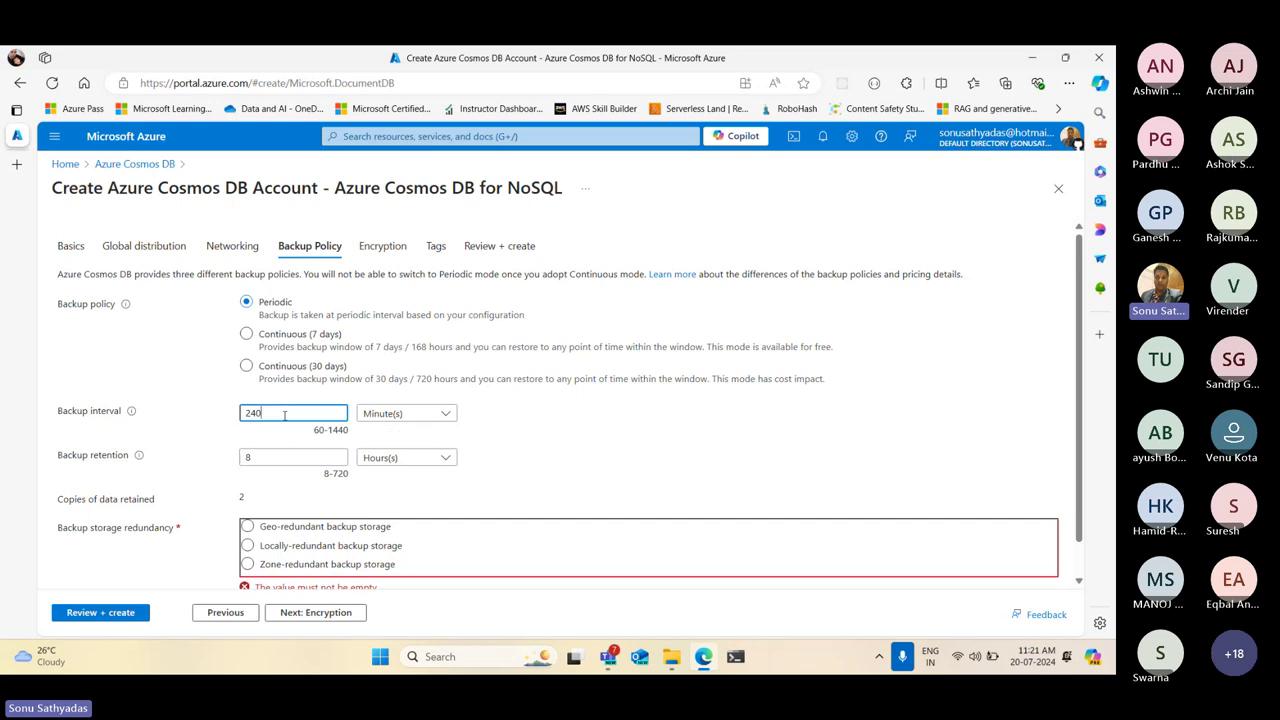
click(270, 336)
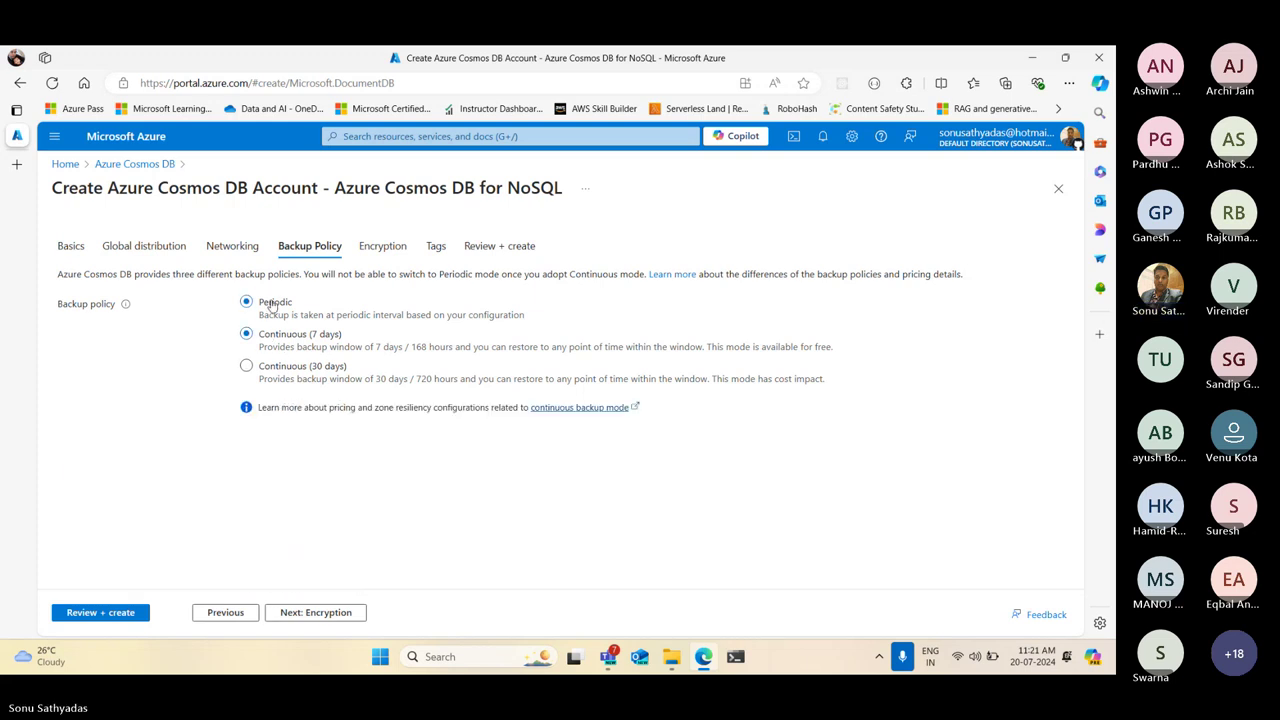
click(272, 304)
click(264, 367)
click(266, 335)
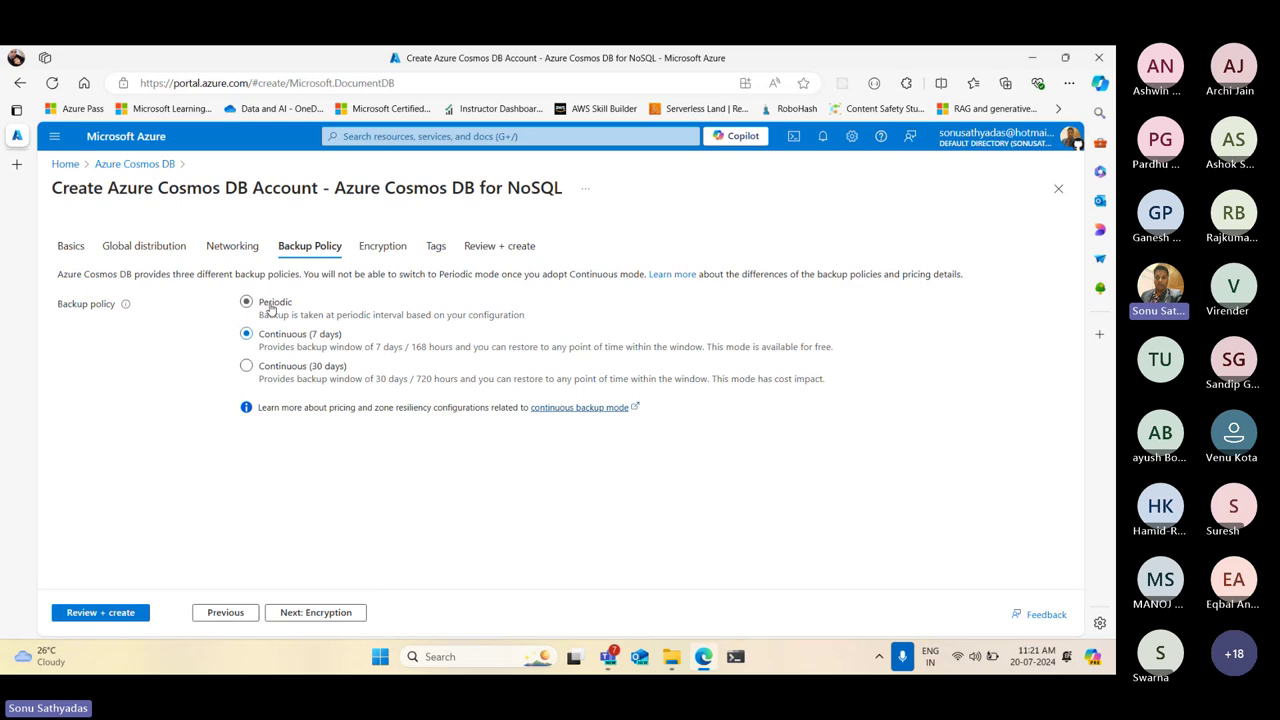
click(270, 306)
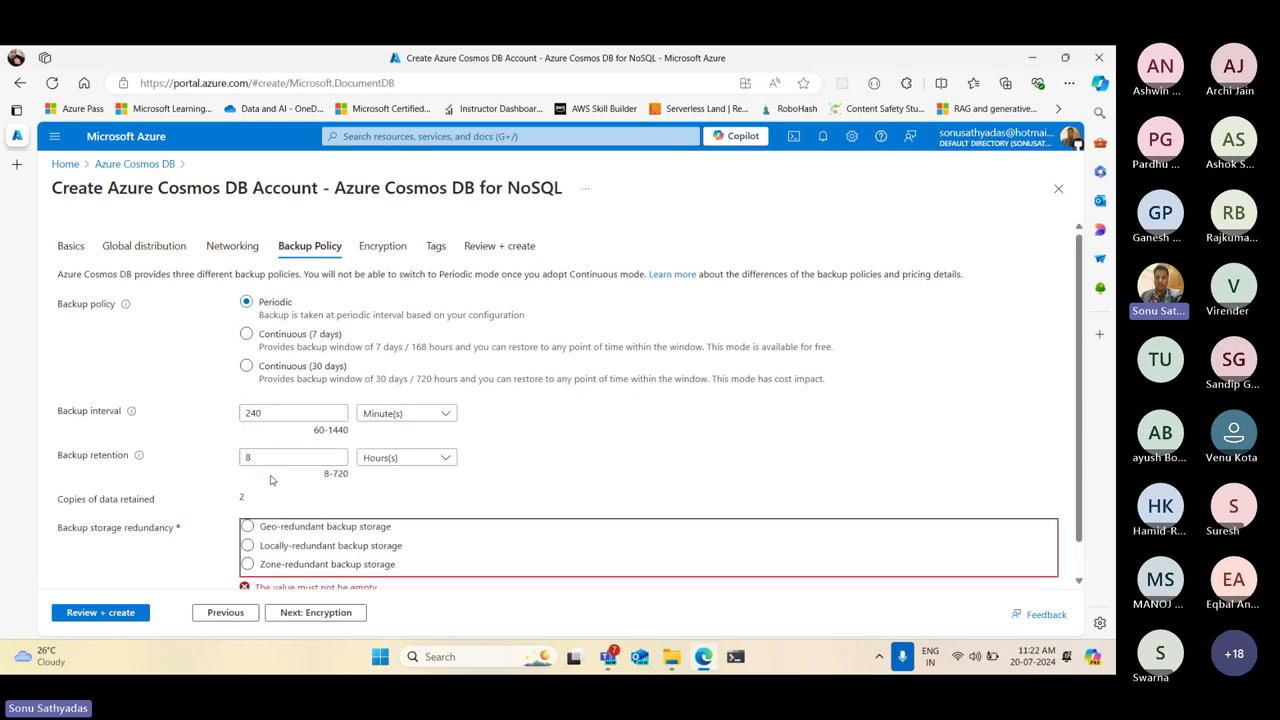
scroll(270, 480, down, 1)
drag(62, 378, 135, 376)
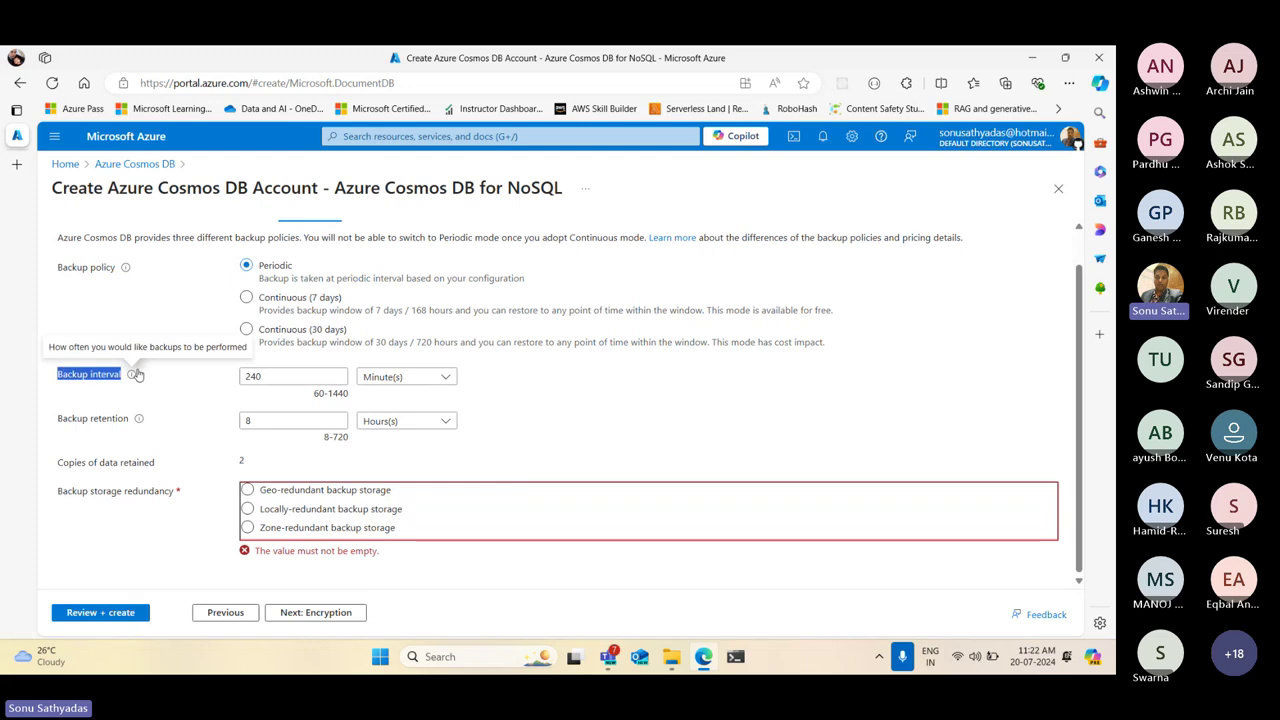
drag(272, 376, 199, 380)
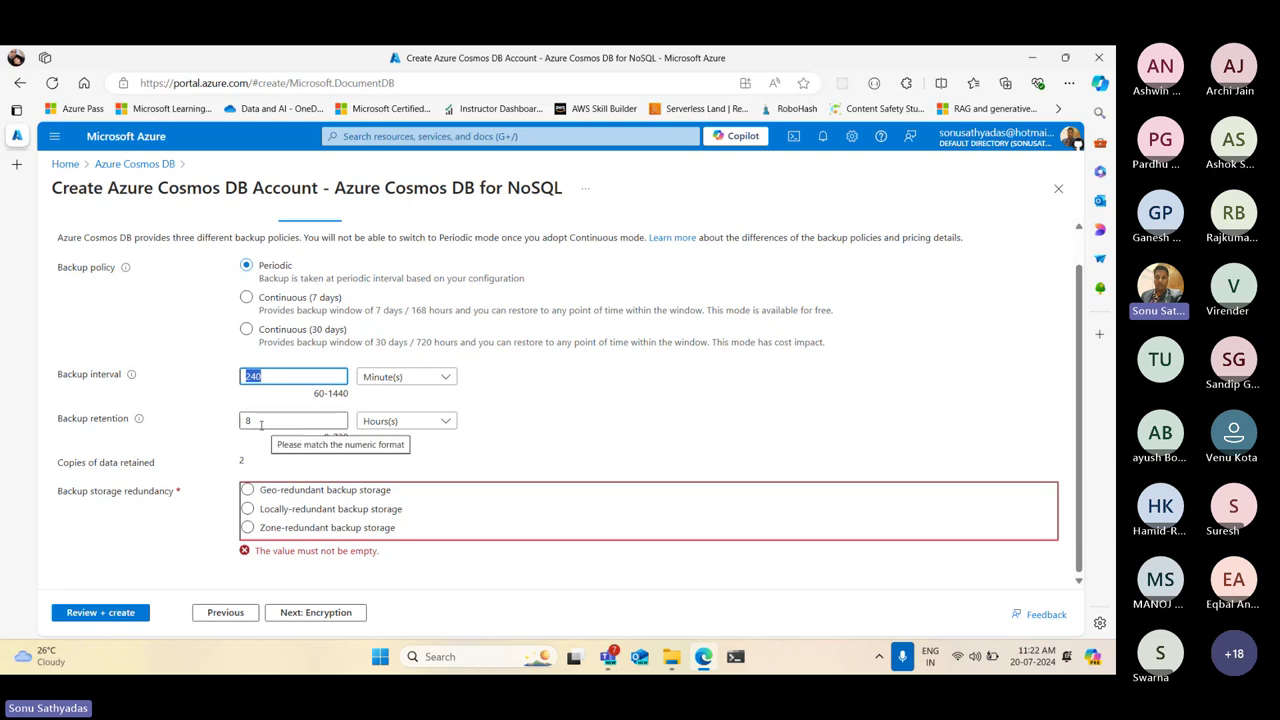
click(246, 421)
double_click(246, 421)
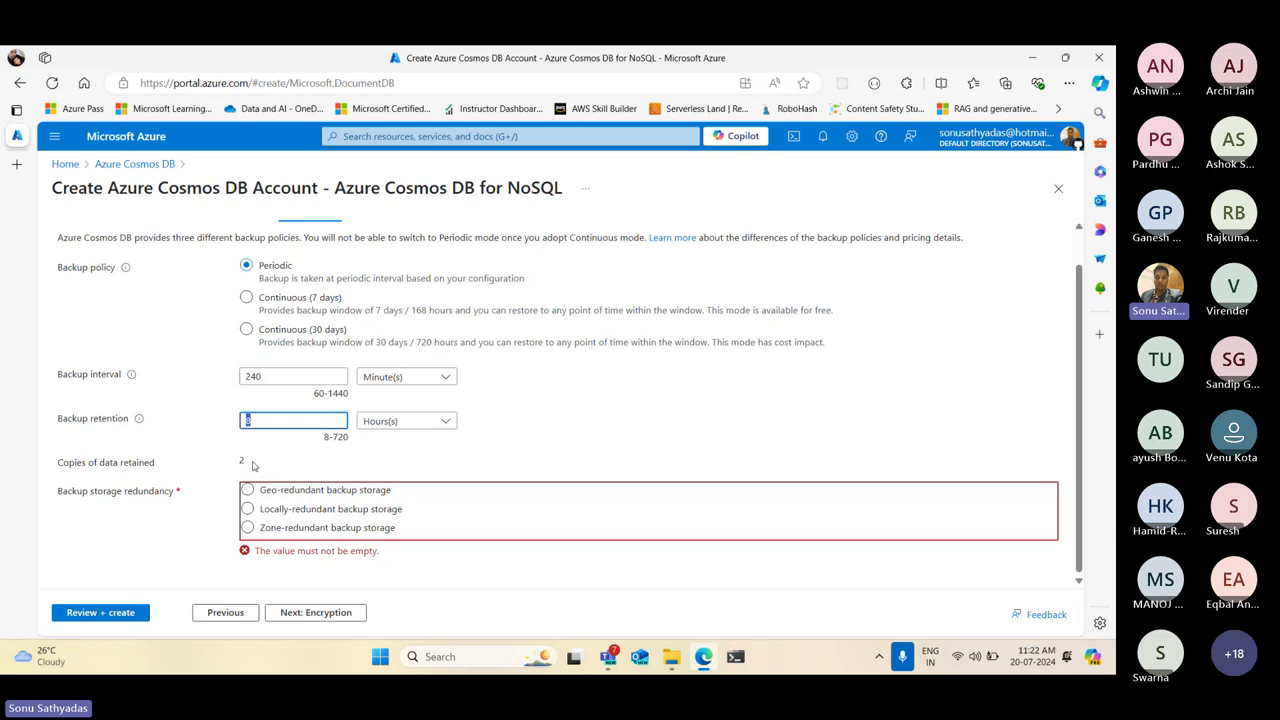
double_click(255, 462)
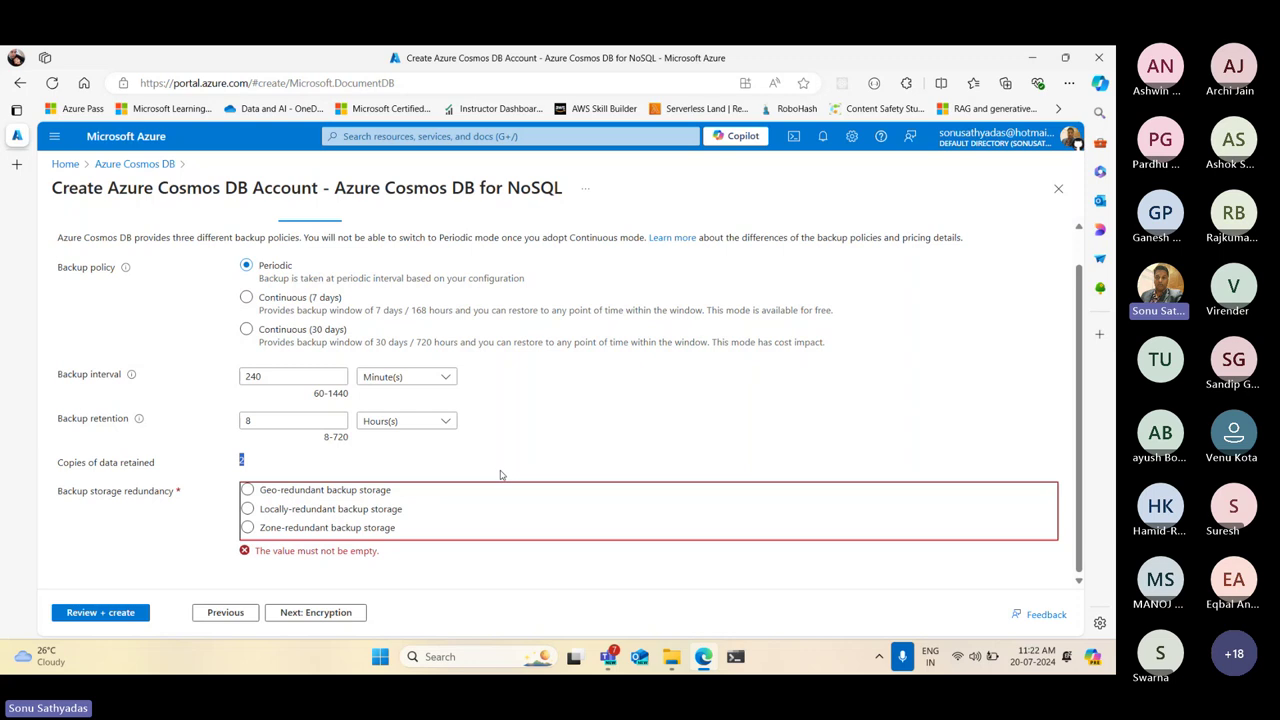
drag(57, 463, 160, 472)
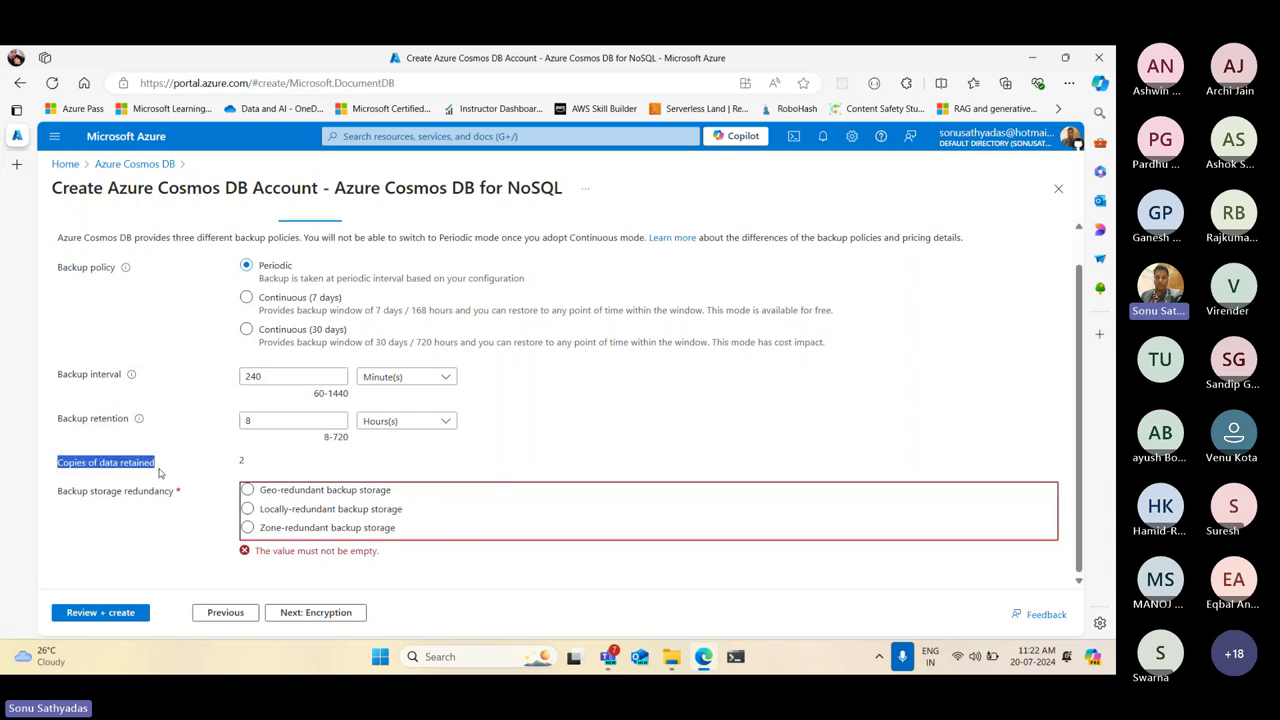
drag(246, 466, 238, 462)
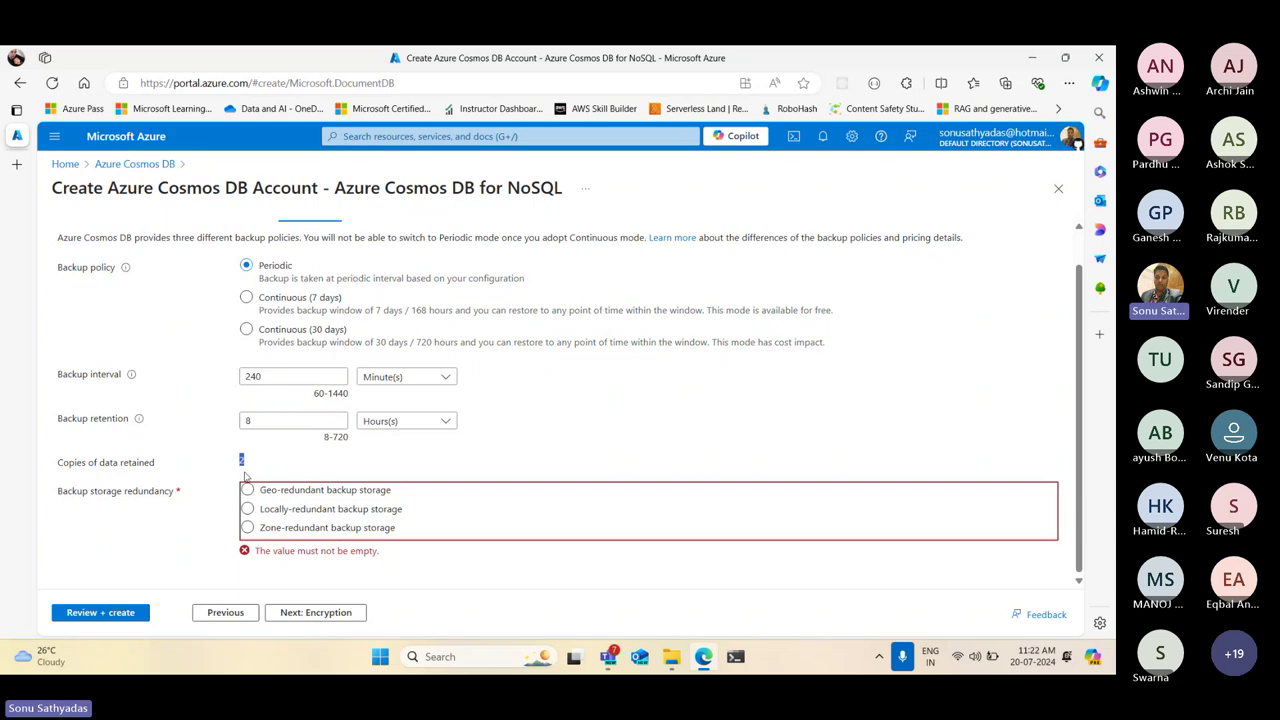
click(261, 372)
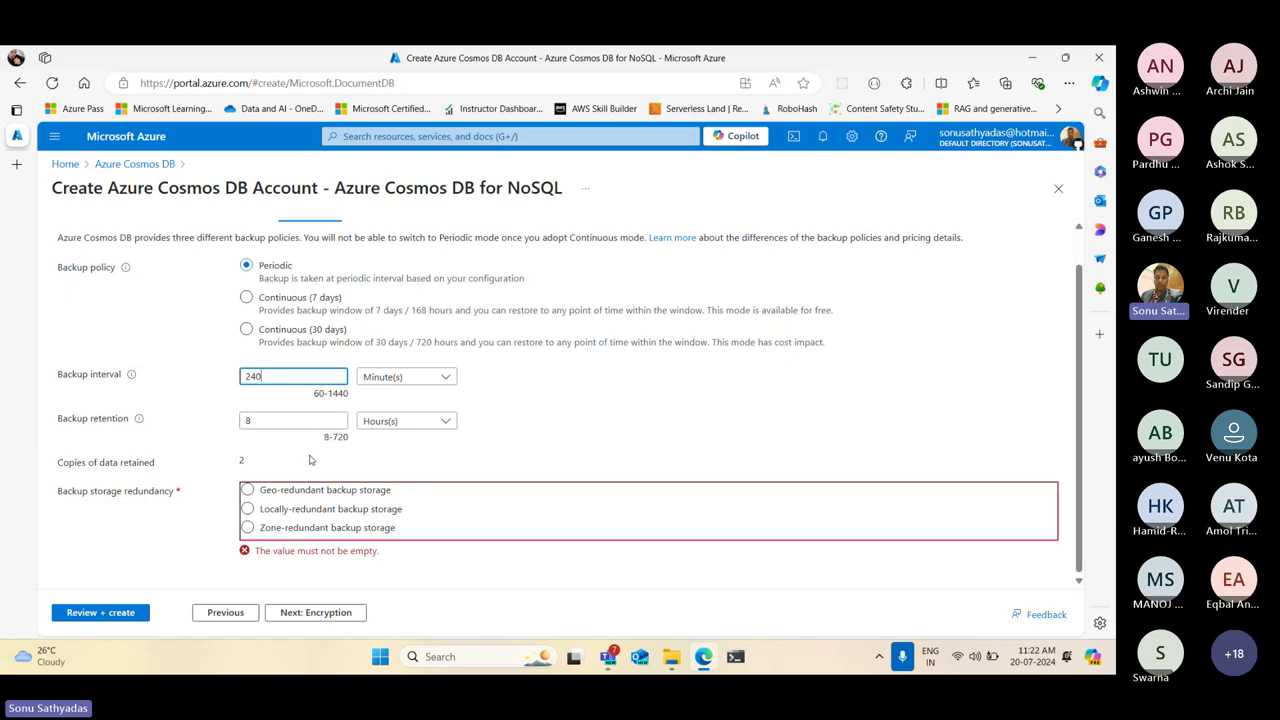
Compare the backup storage redundancy options and settle on Locally-redundant backup storage
click(248, 508)
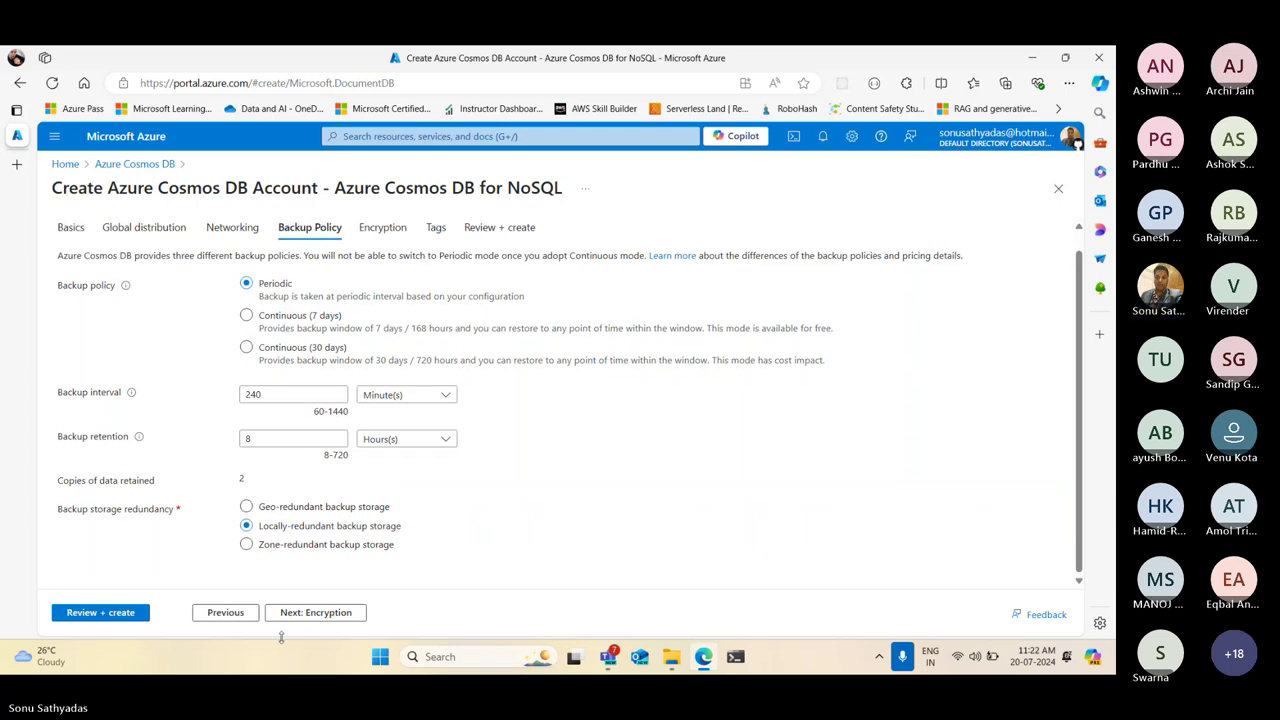
click(276, 549)
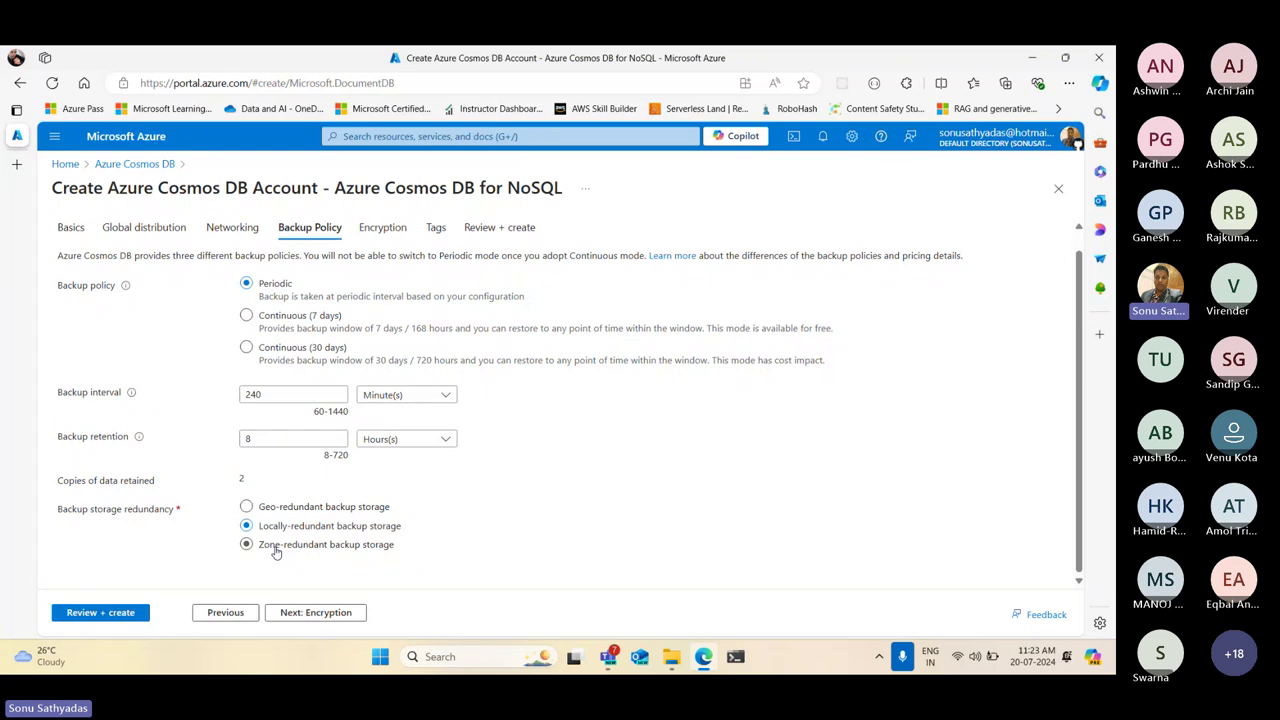
click(277, 510)
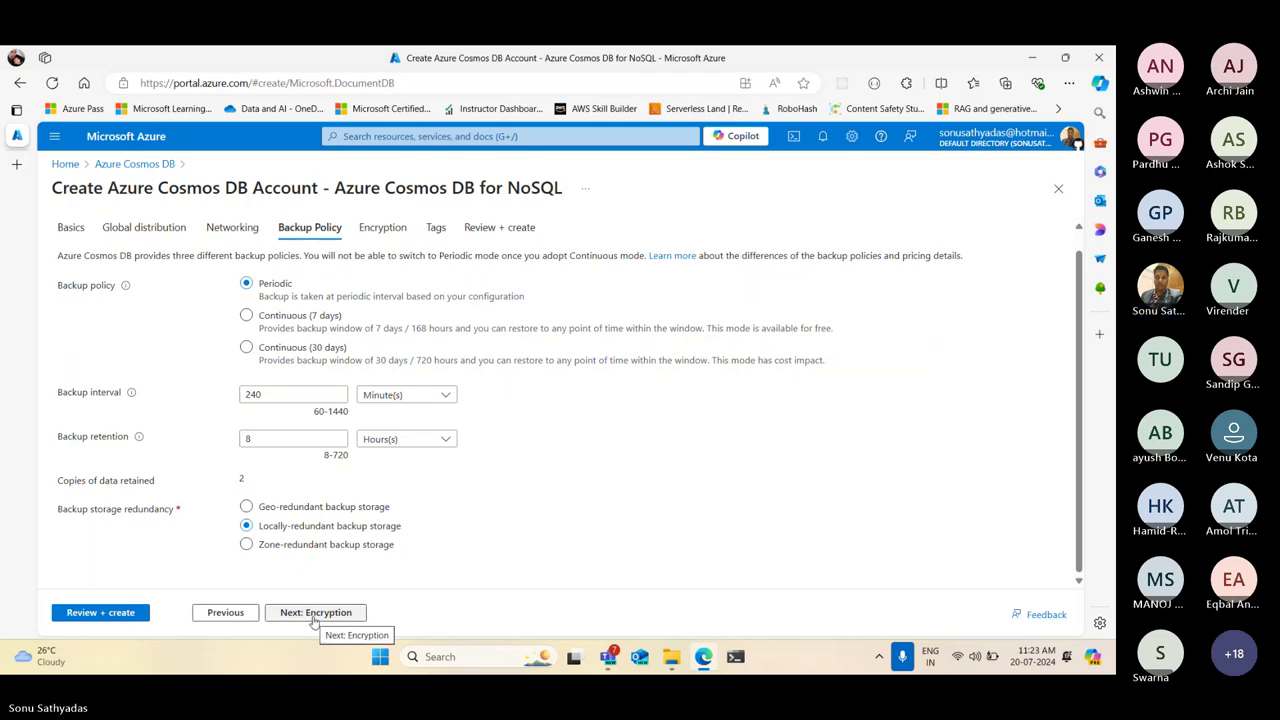
Preview the Customer-managed key encryption fields, keep Service-managed key, and move on to Tags
click(313, 613)
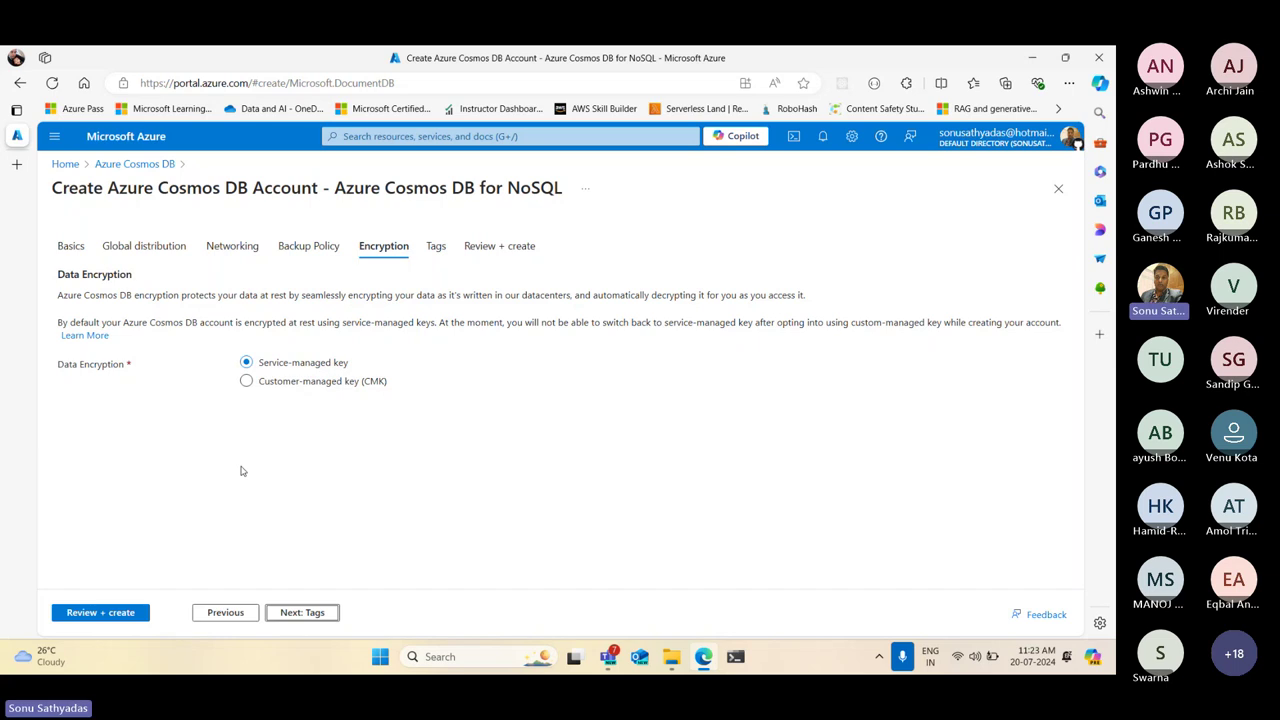
click(245, 383)
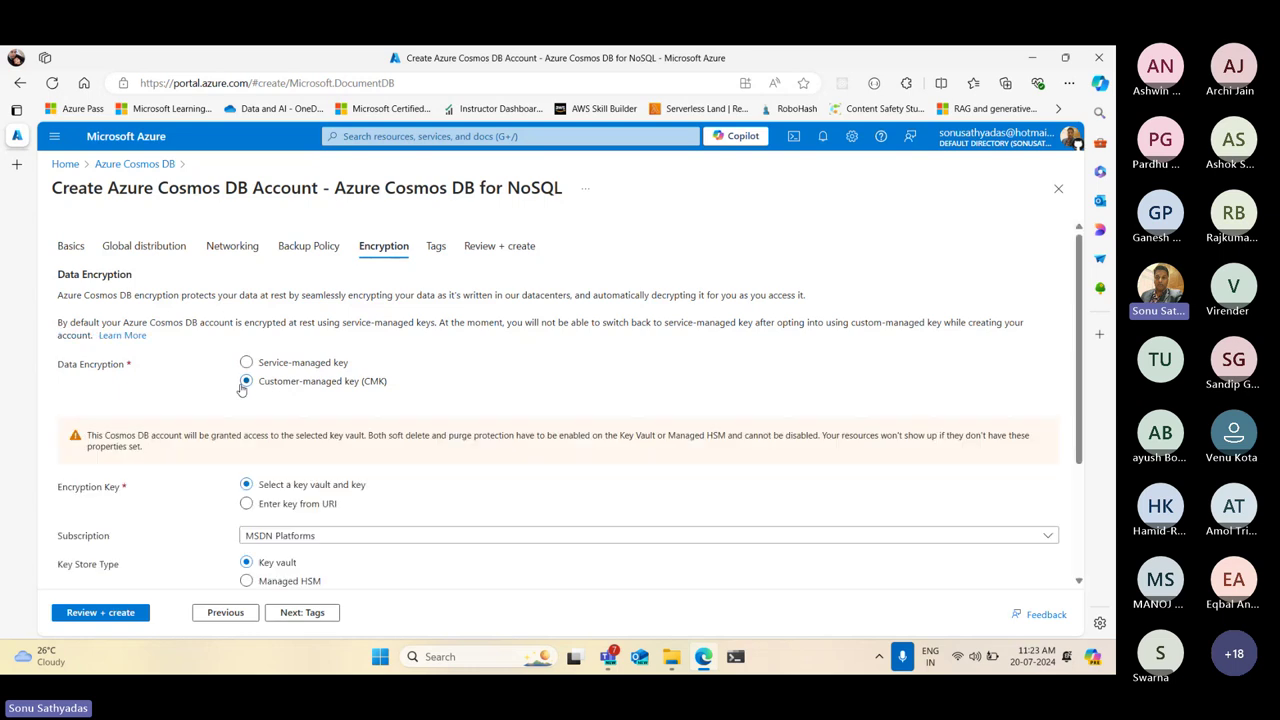
scroll(616, 471, down, 1)
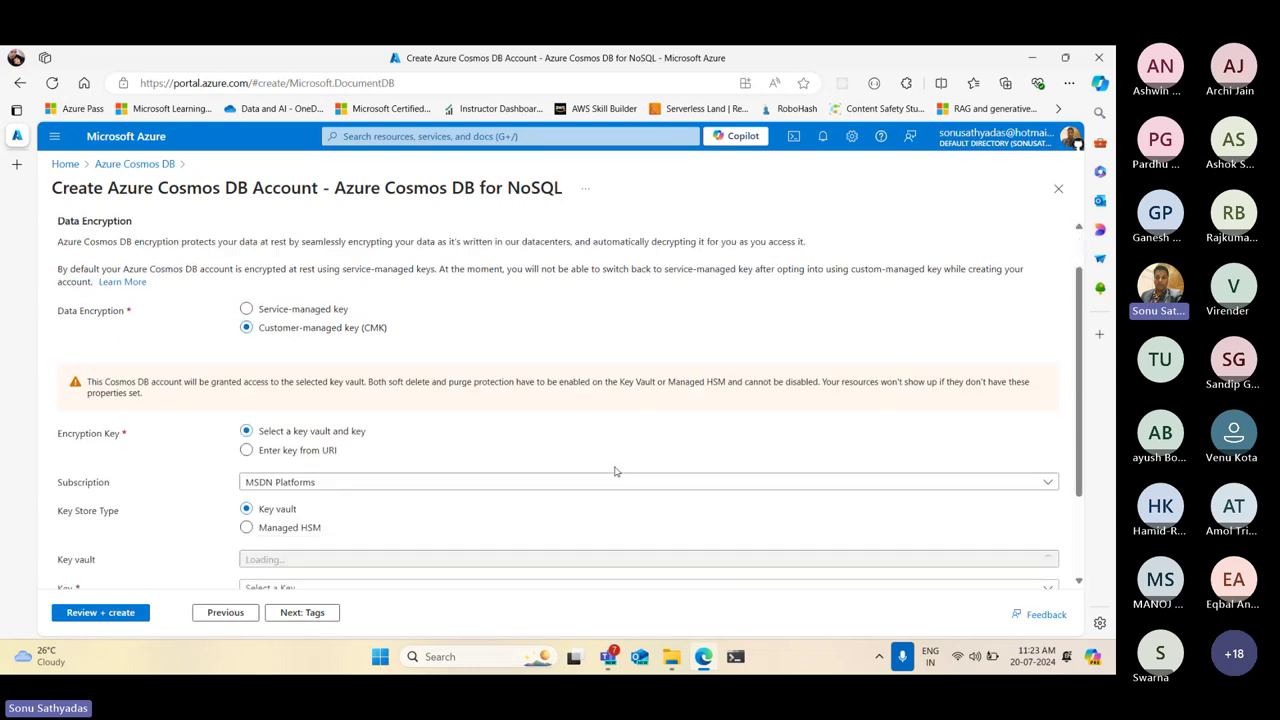
scroll(616, 471, down, 2)
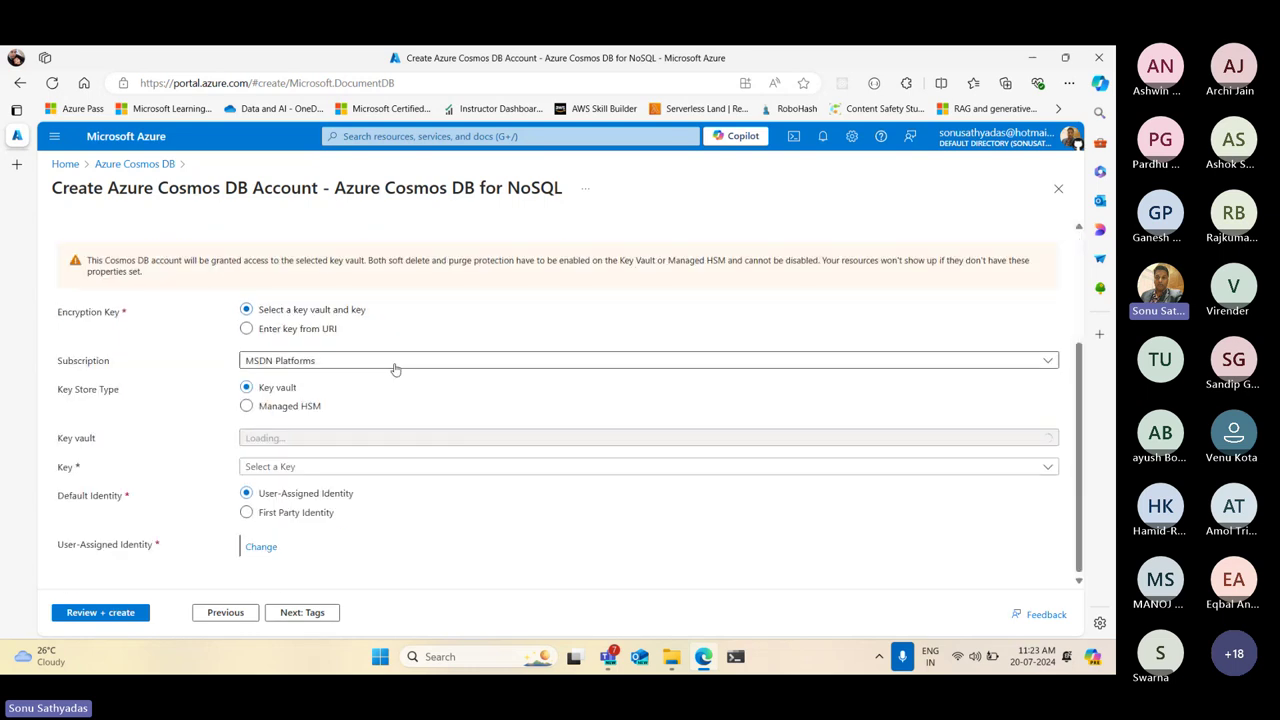
scroll(420, 410, up, 3)
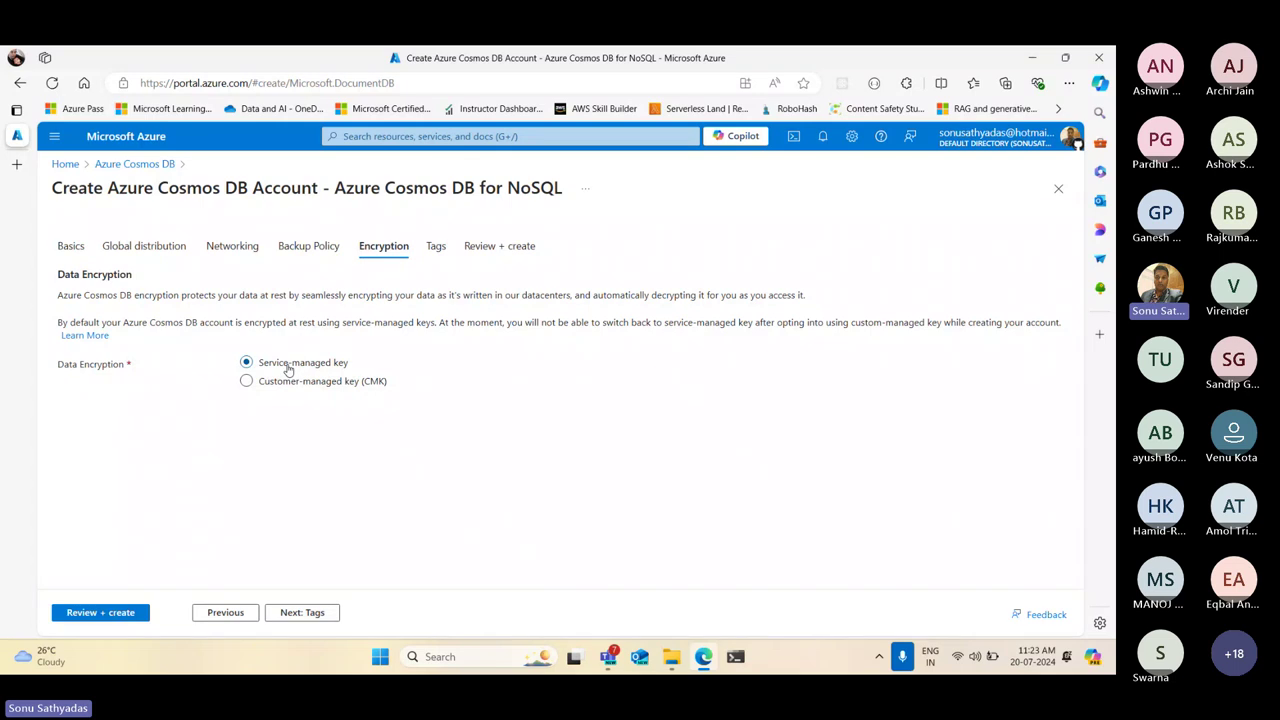
click(299, 613)
Skip tags, pass validation for syn-cosmos-2024 in DP420Group, Southeast Asia, and create the account
click(253, 349)
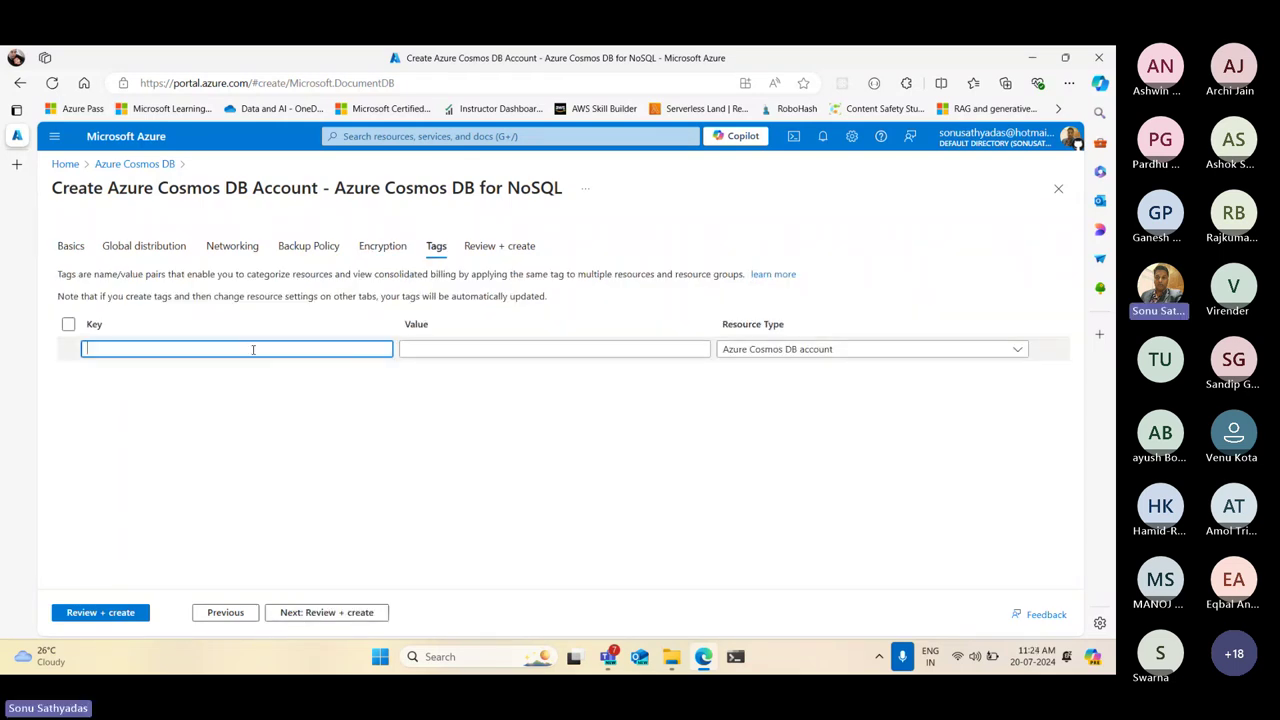
click(467, 345)
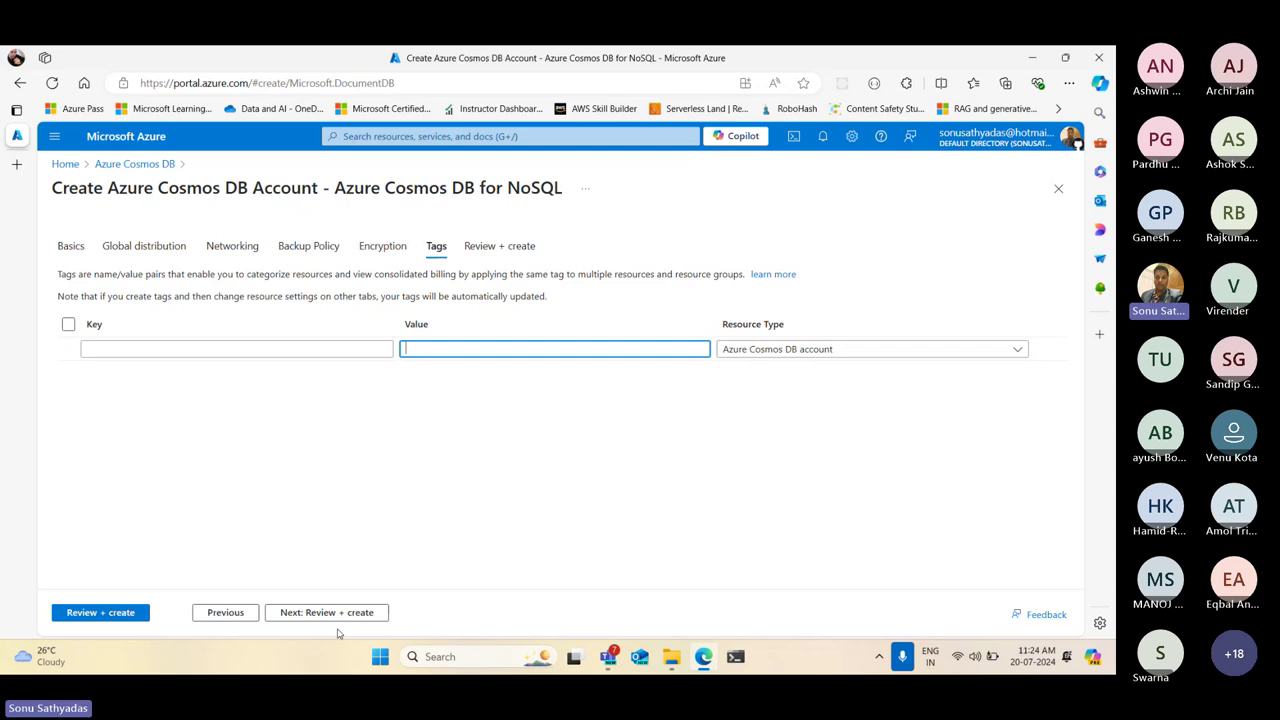
click(100, 612)
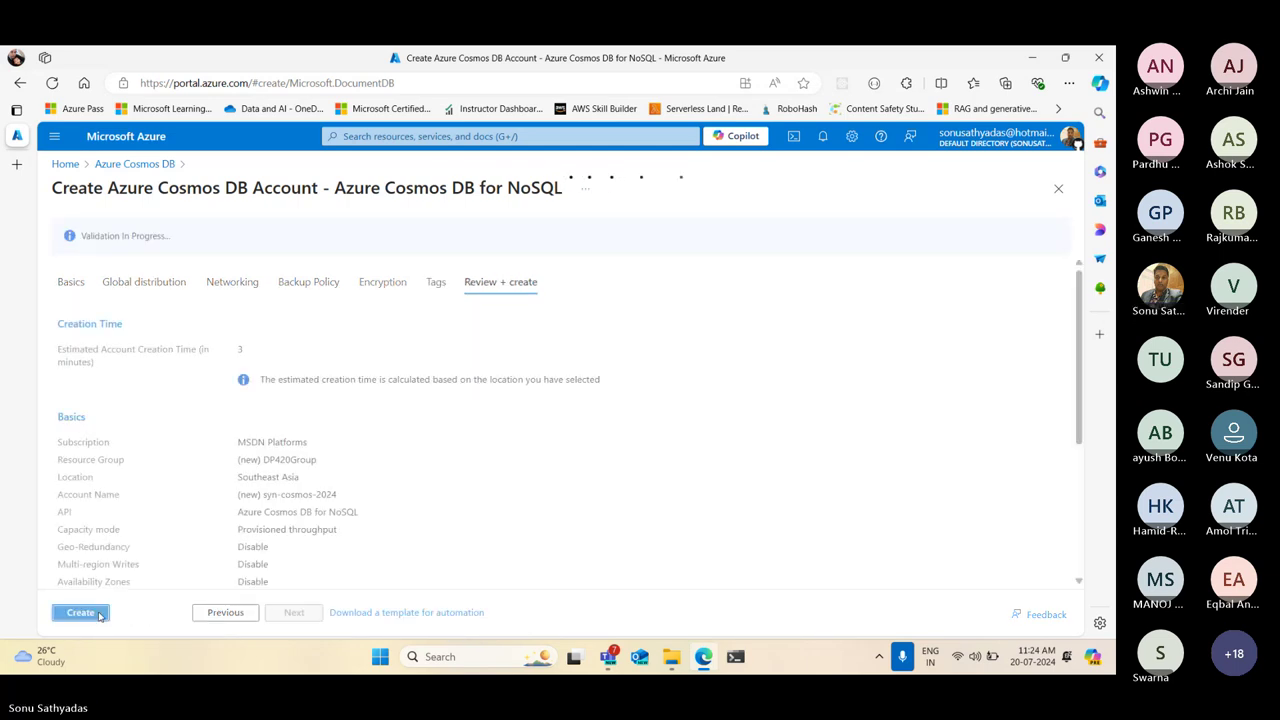
double_click(239, 347)
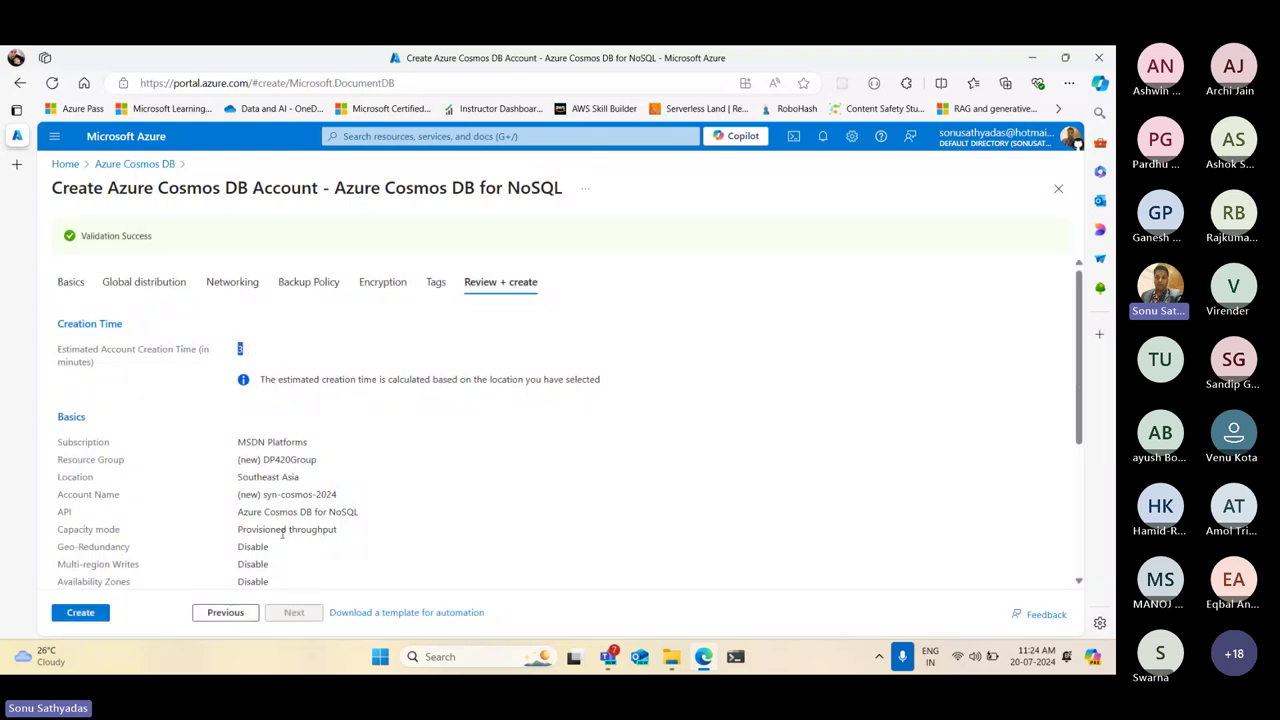
click(83, 614)
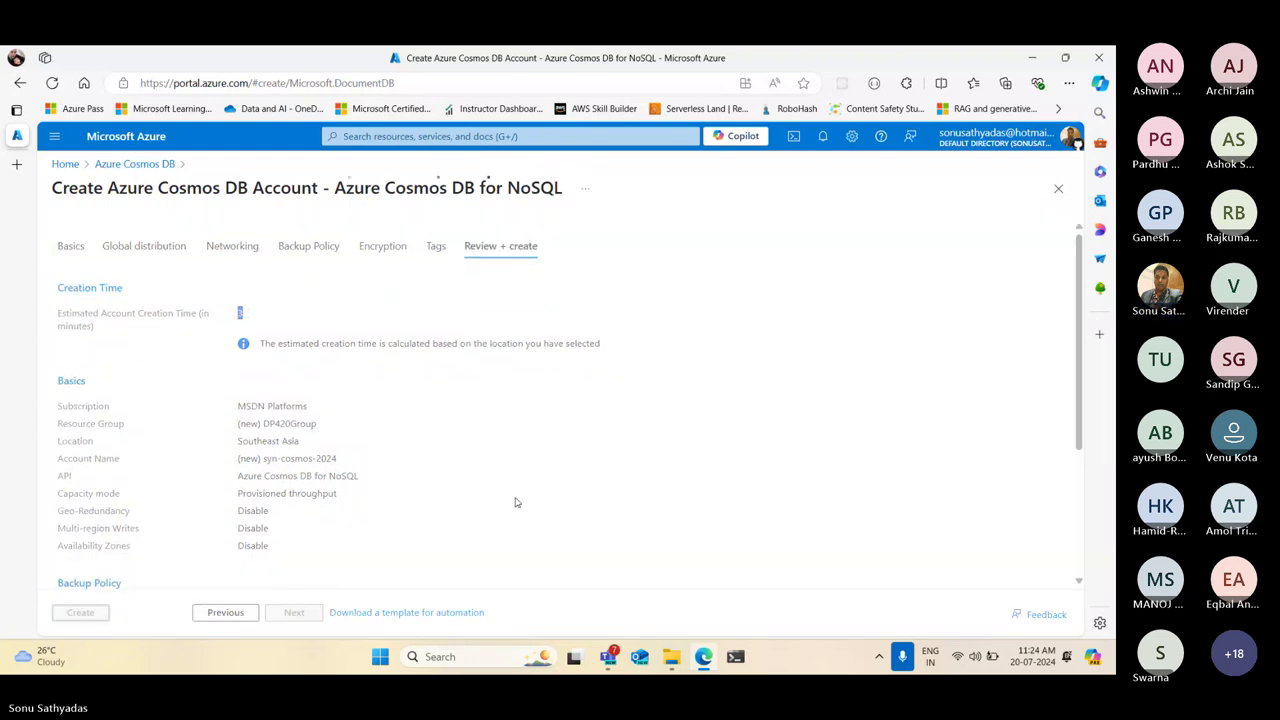
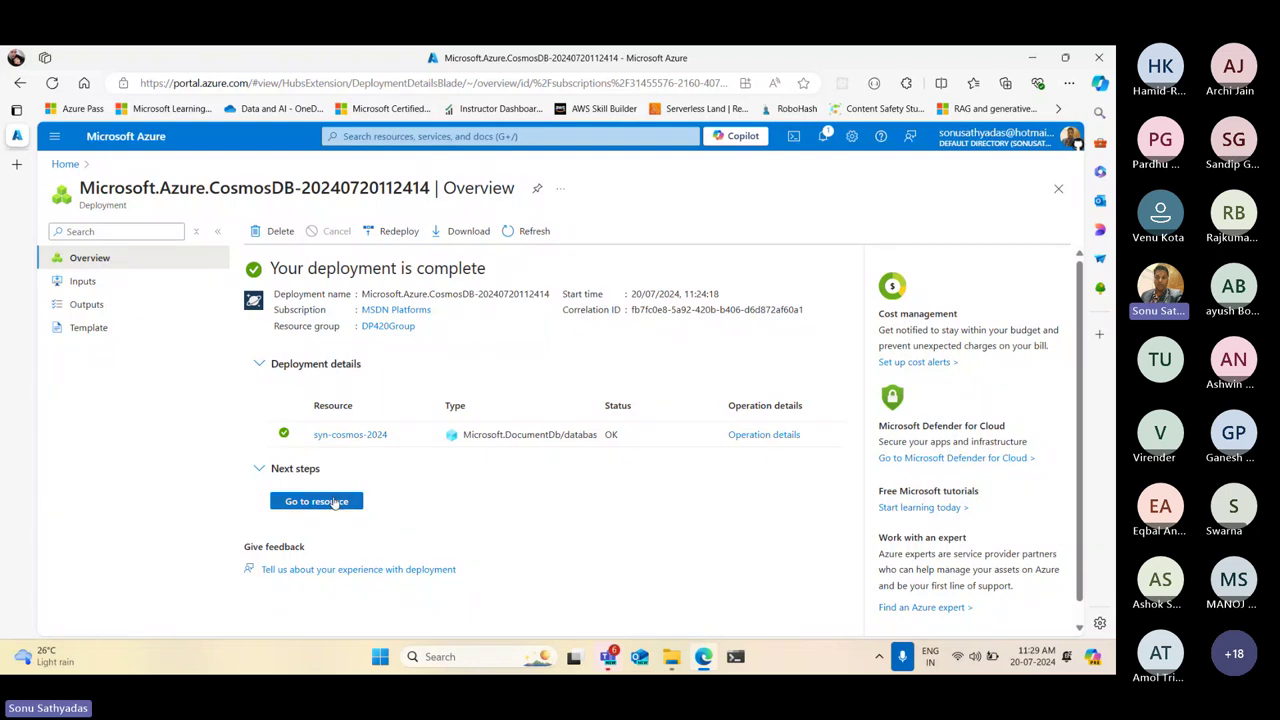
Go to the syn-cosmos-2024 account and review its Overview Essentials, including status and URI
click(320, 505)
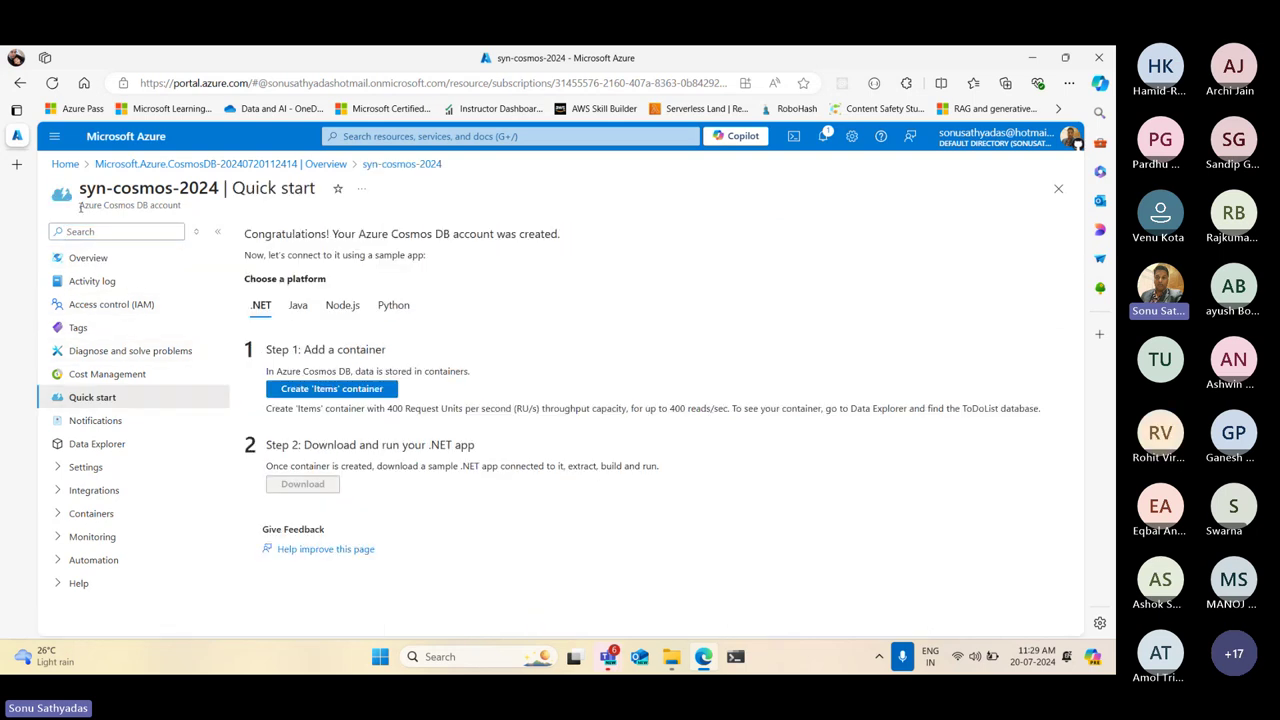
drag(80, 207, 205, 214)
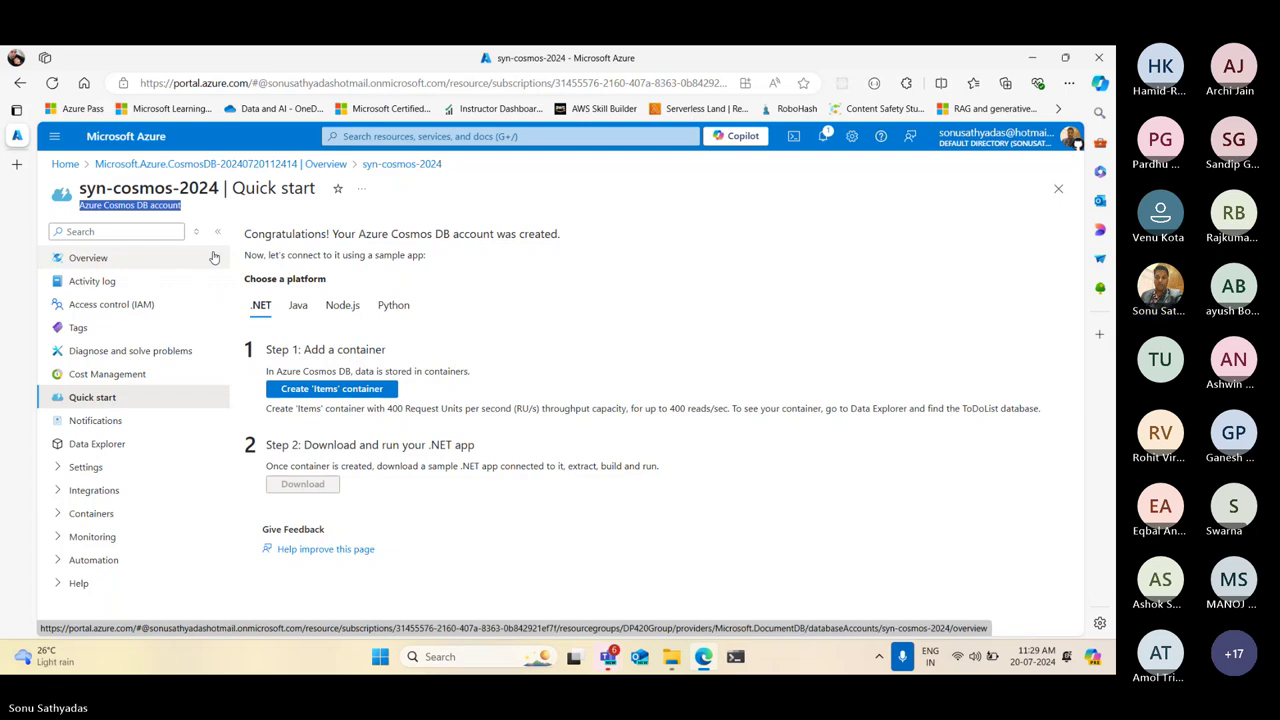
click(75, 260)
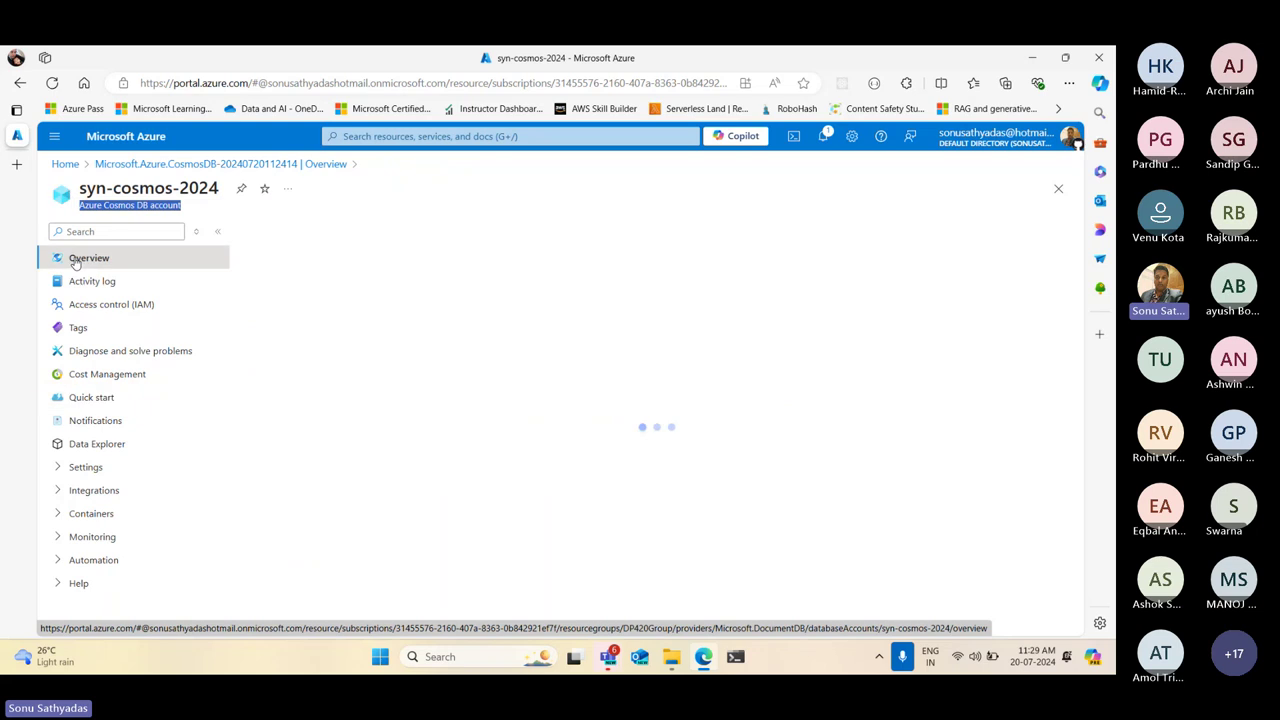
mouse_move(2, 262)
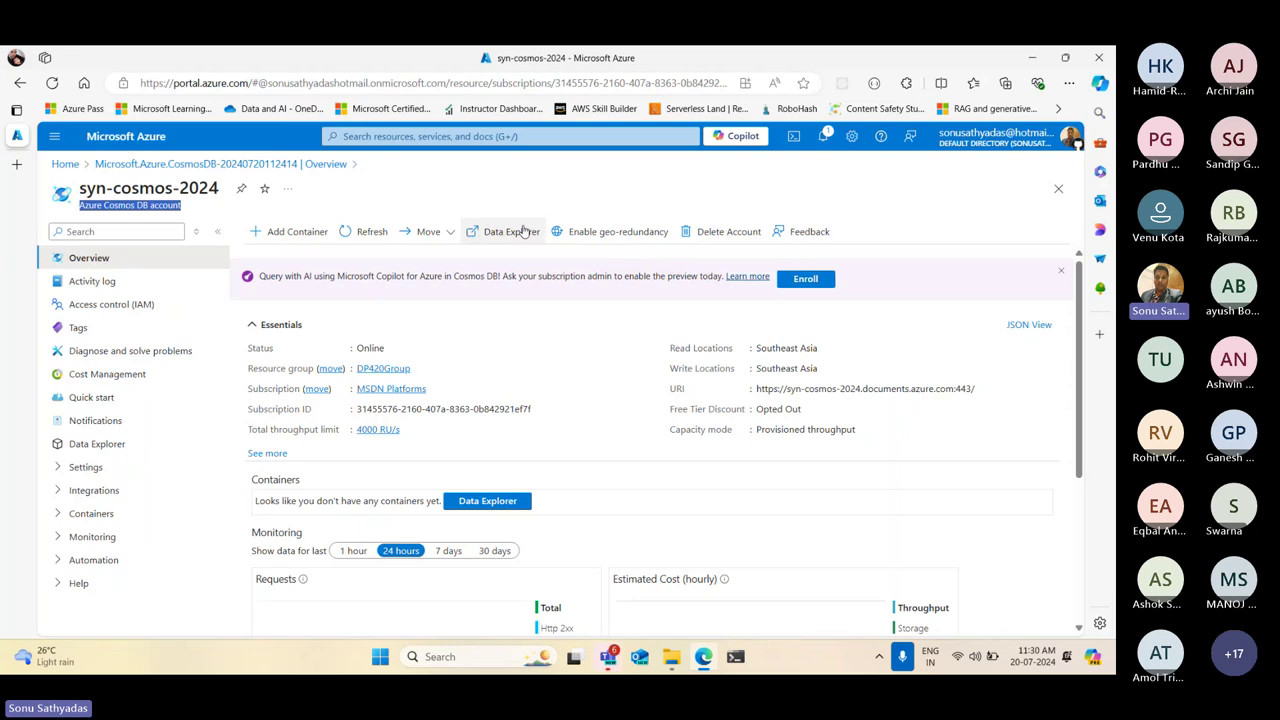
scroll(624, 404, down, 1)
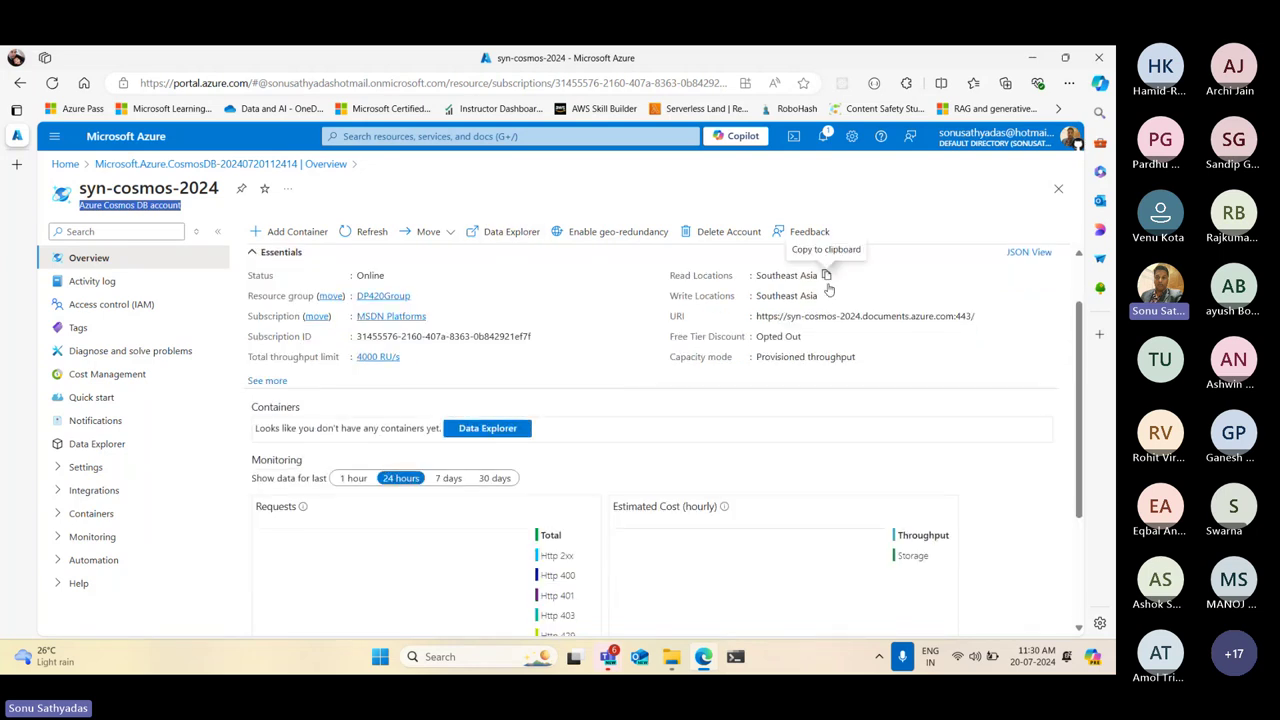
drag(756, 316, 984, 317)
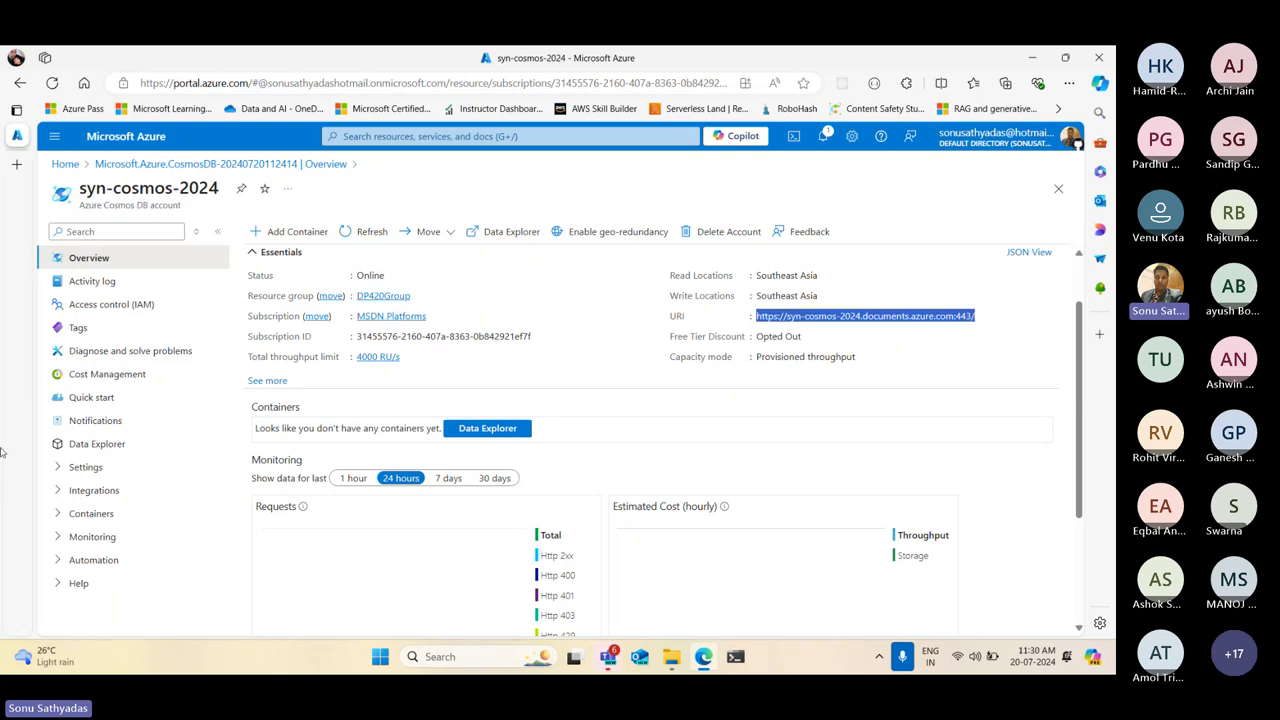
Open the account's Keys page and inspect the URI, primary and secondary keys
click(88, 467)
scroll(94, 470, down, 2)
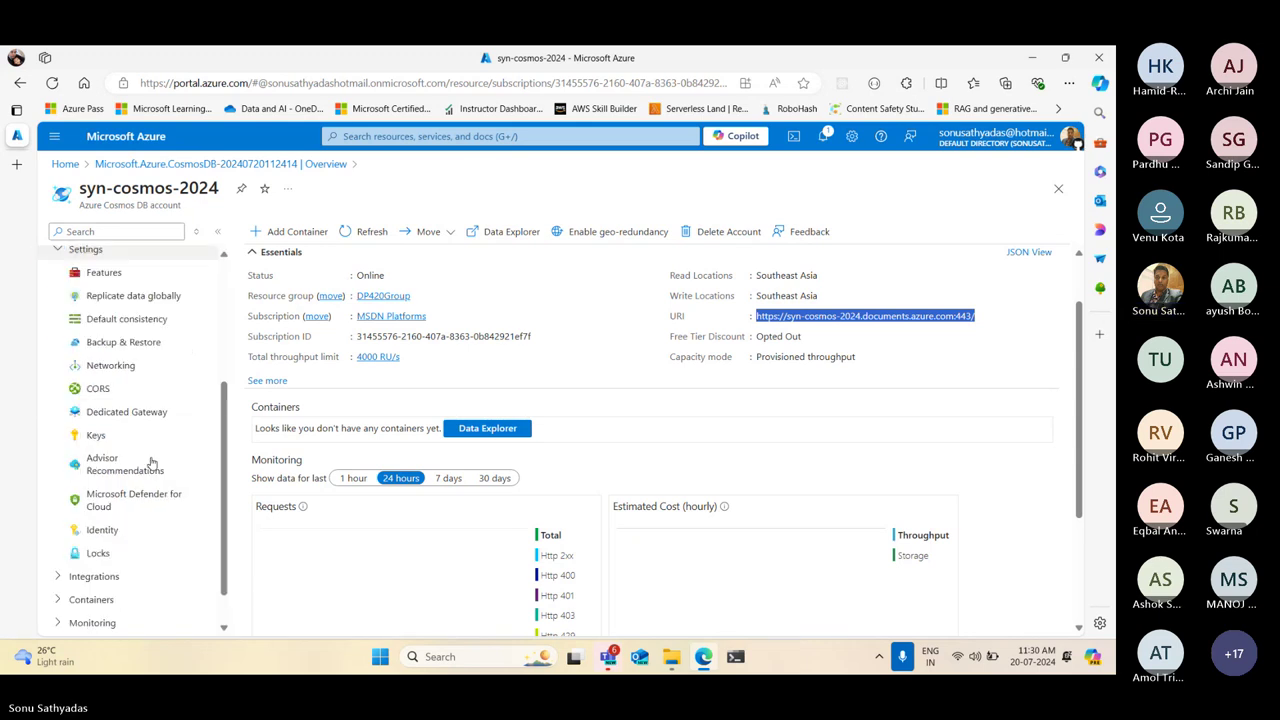
click(95, 437)
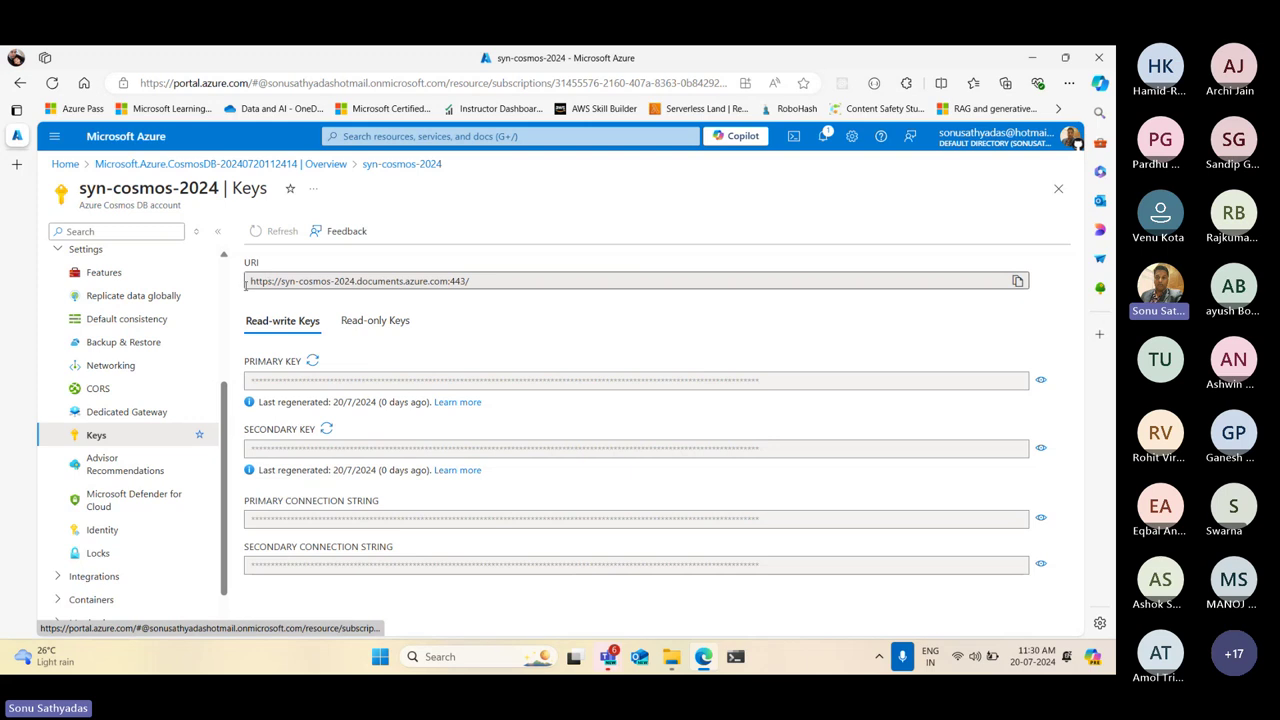
drag(245, 284, 511, 280)
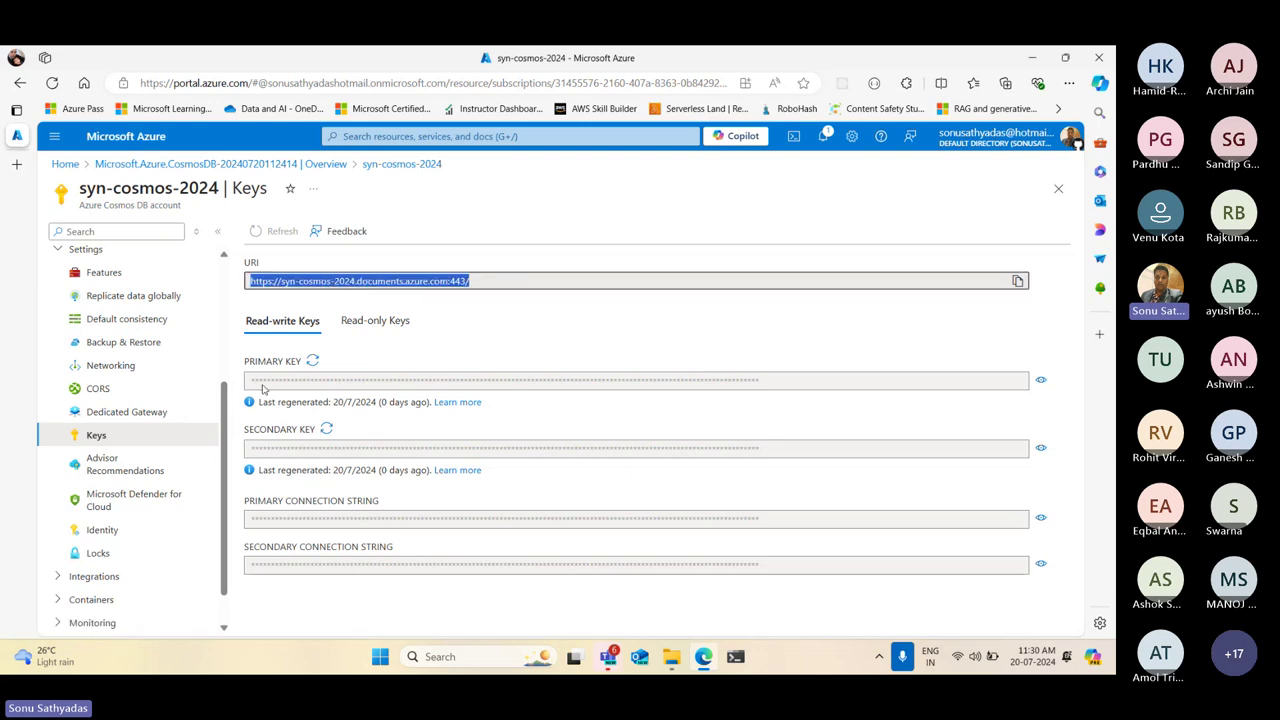
drag(263, 390, 438, 381)
drag(258, 448, 500, 450)
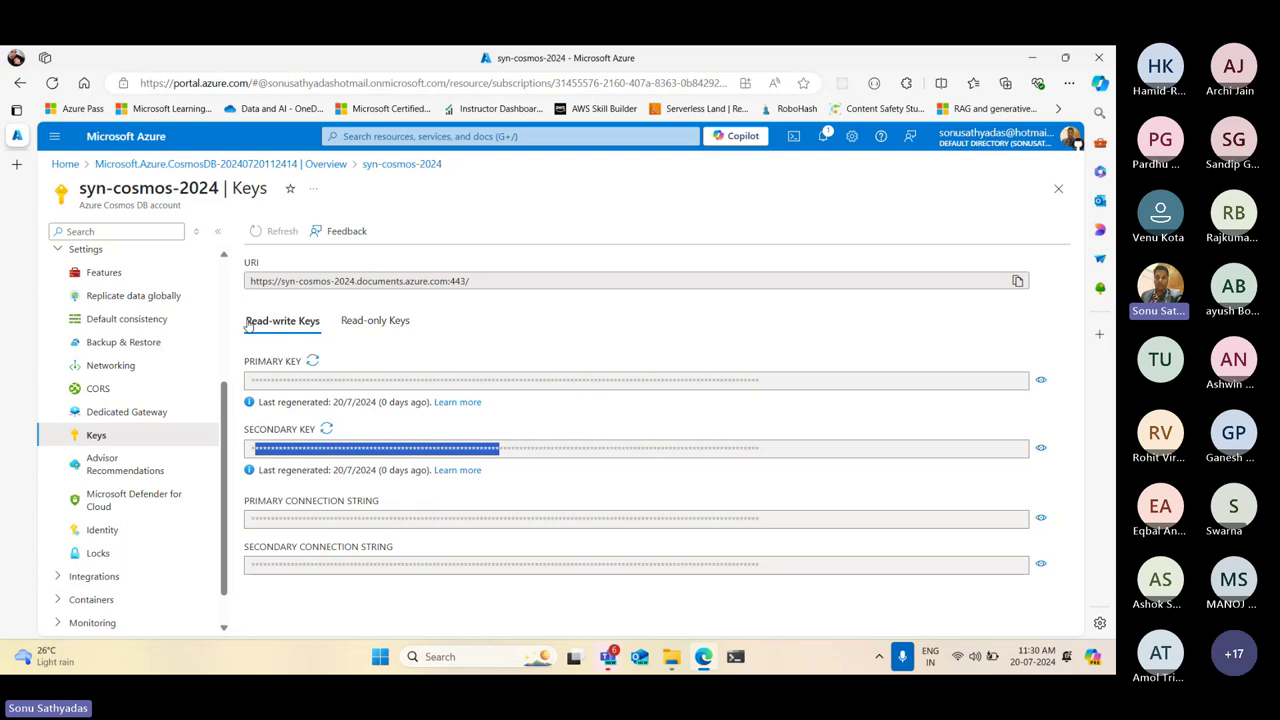
Reveal the read-only primary key and primary connection string values
click(362, 325)
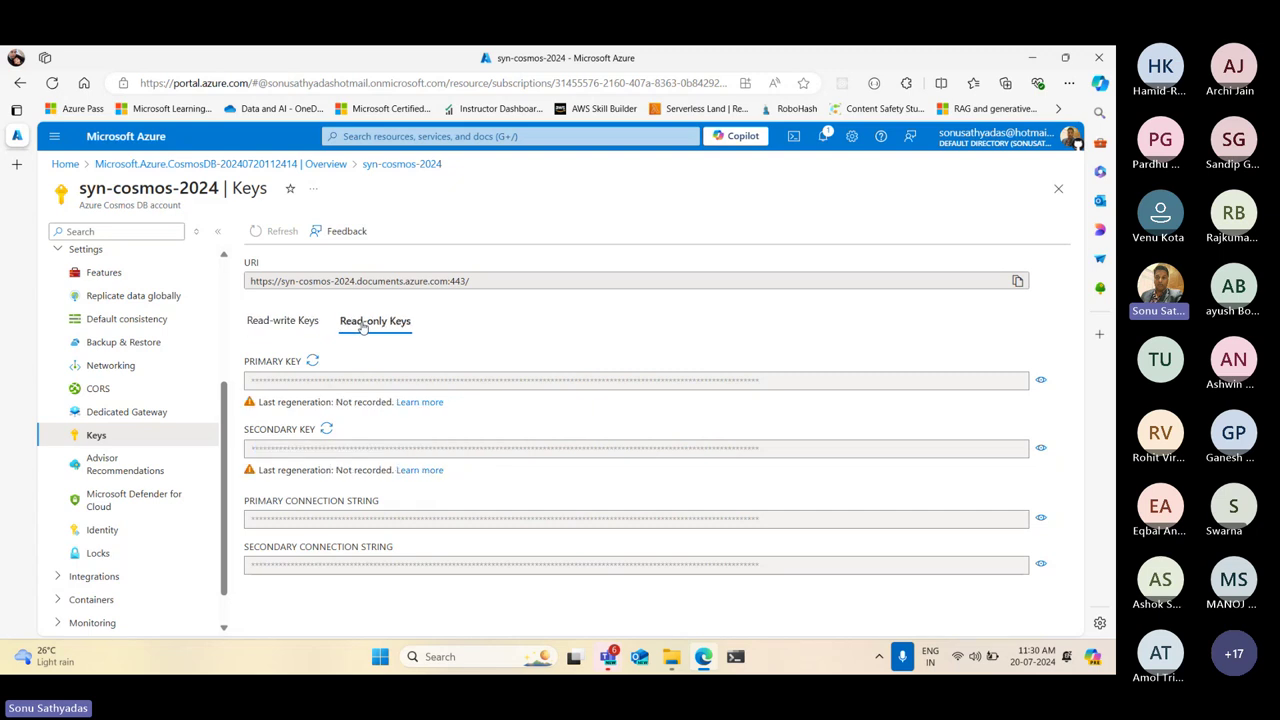
drag(252, 381, 734, 381)
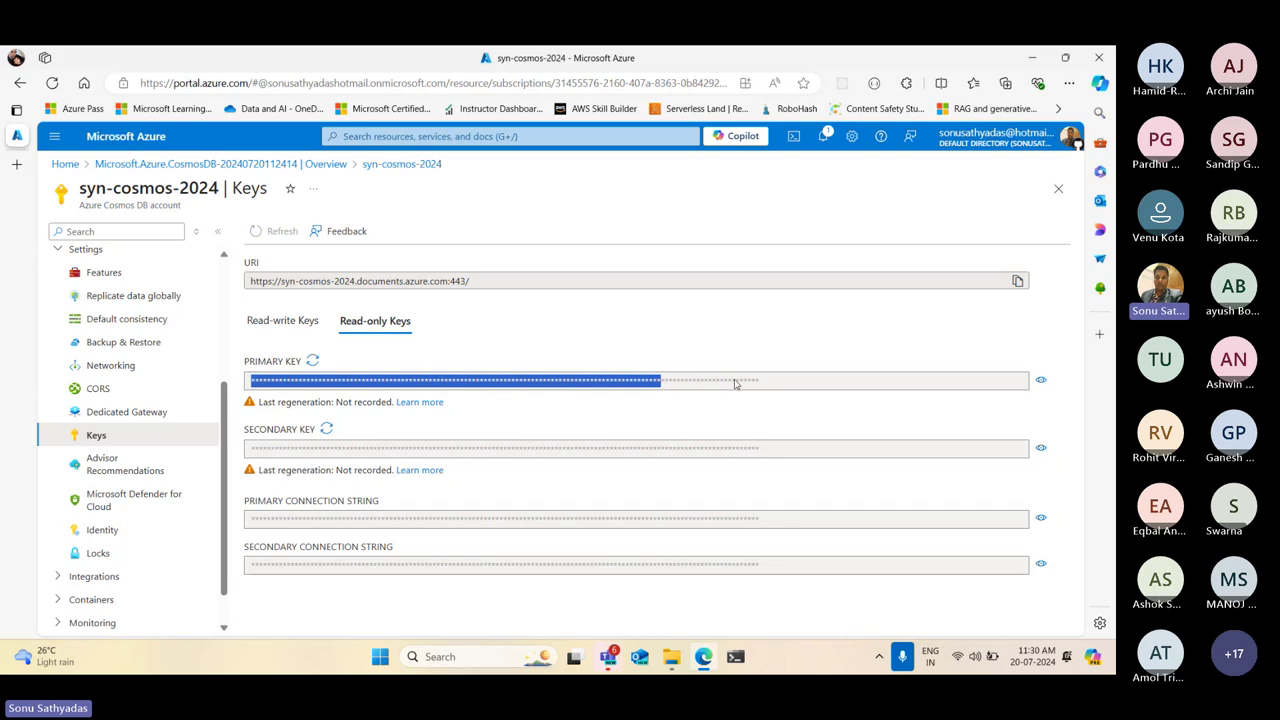
click(1041, 380)
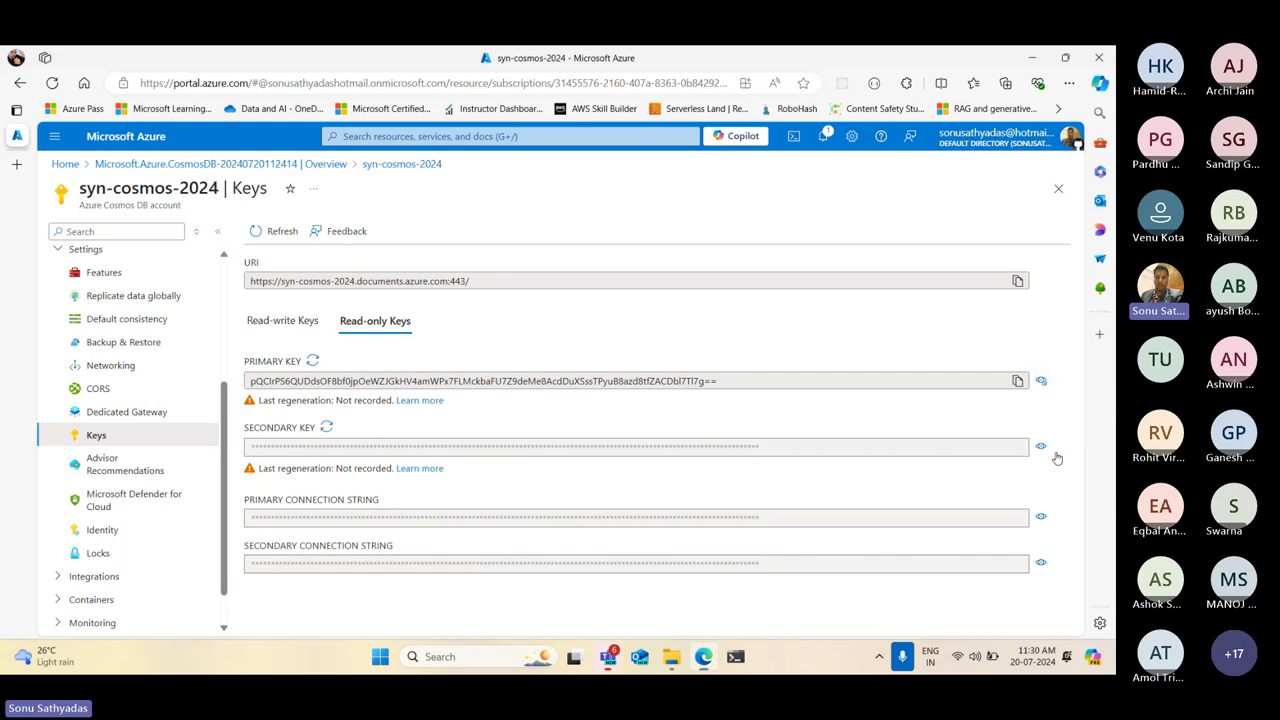
click(1040, 516)
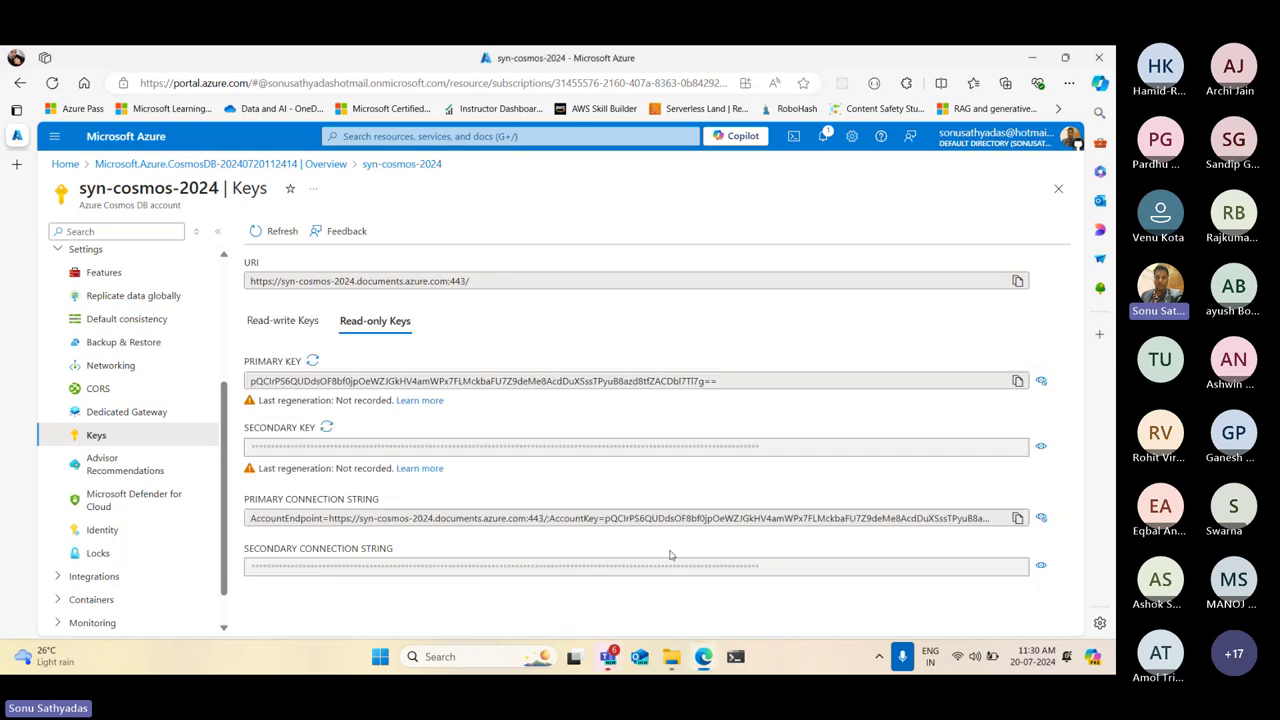
click(254, 518)
drag(252, 517, 1008, 514)
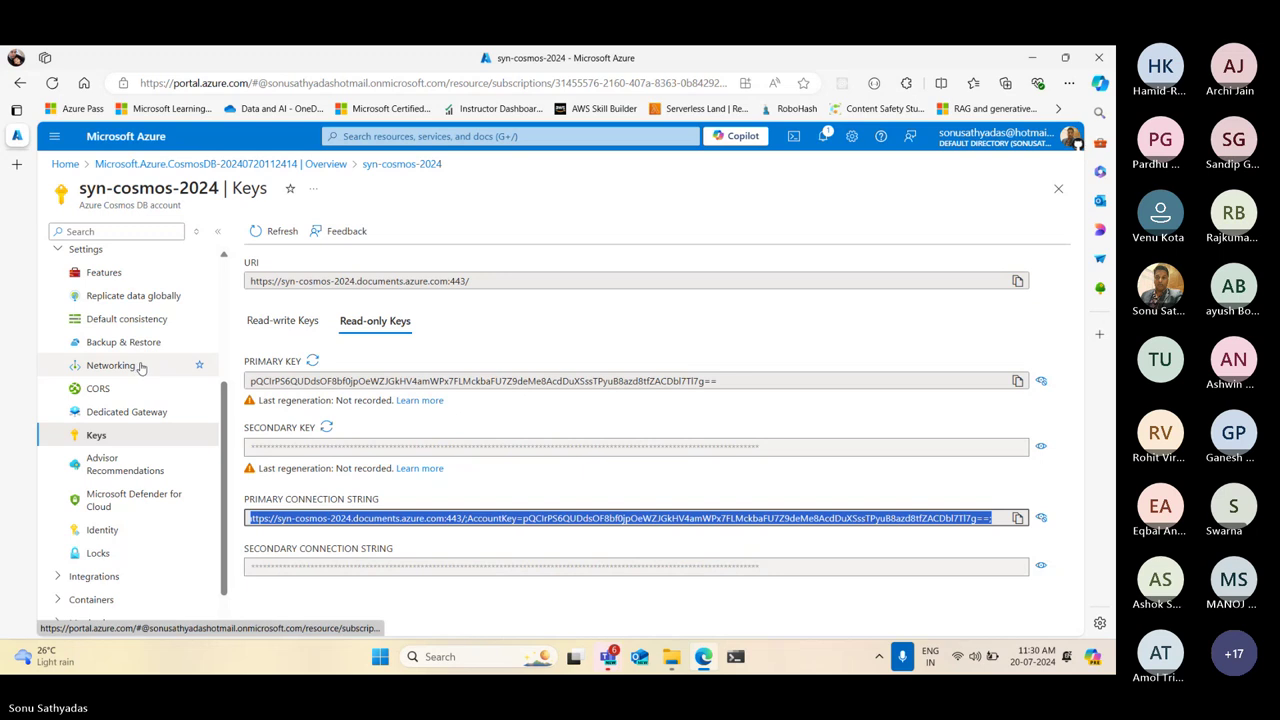
Collapse Settings and return to the Quick start page
scroll(141, 367, up, 4)
click(87, 465)
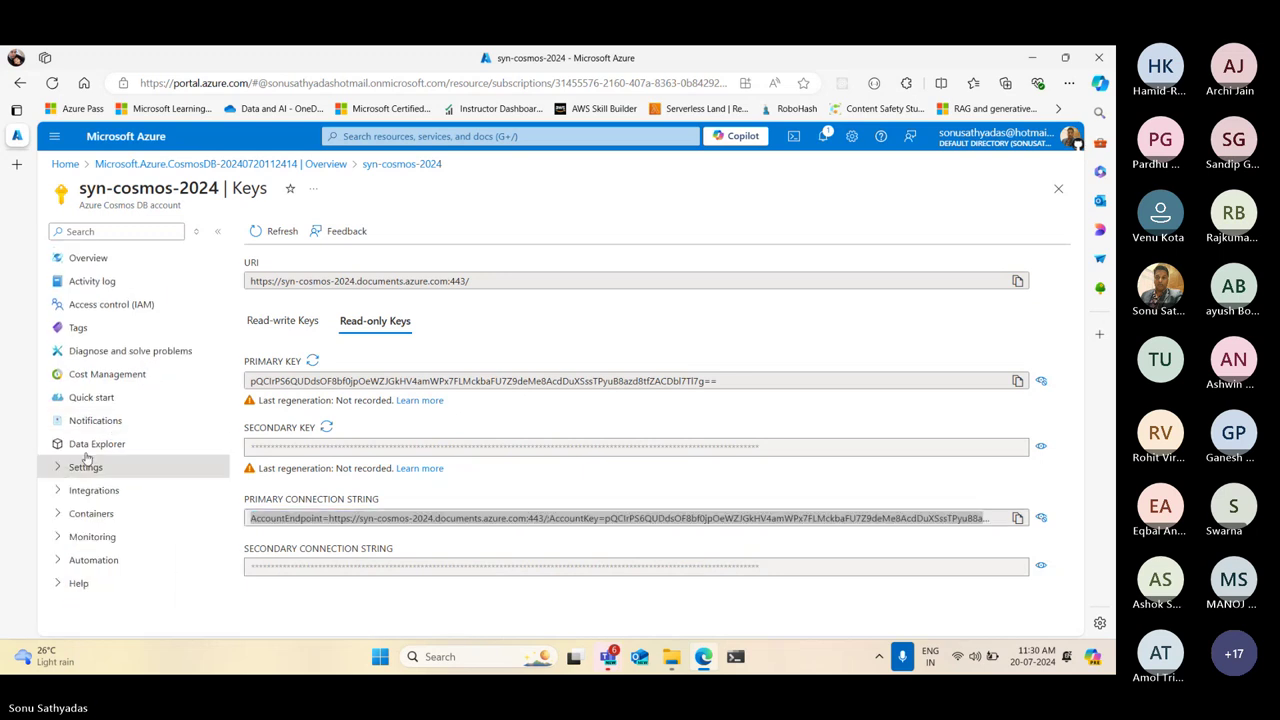
click(110, 404)
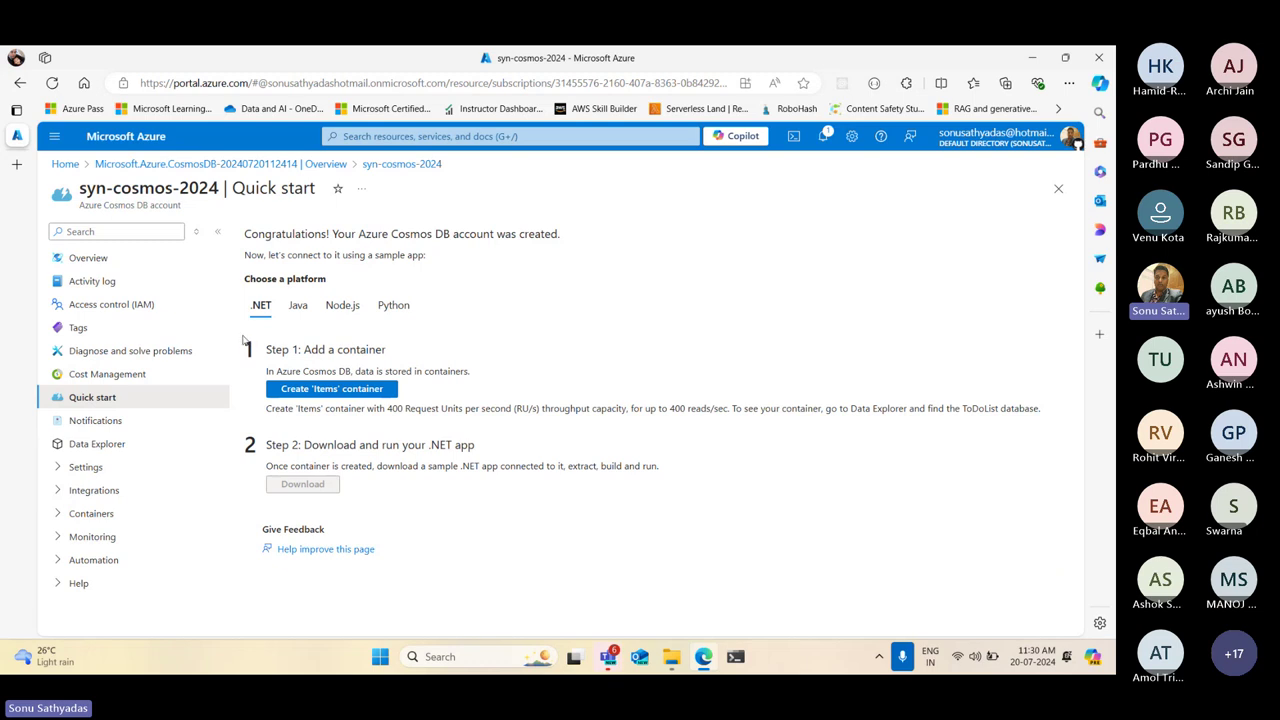
Browse the Java, Node.js, Python and .NET Quick start steps, then launch Data Explorer
click(299, 305)
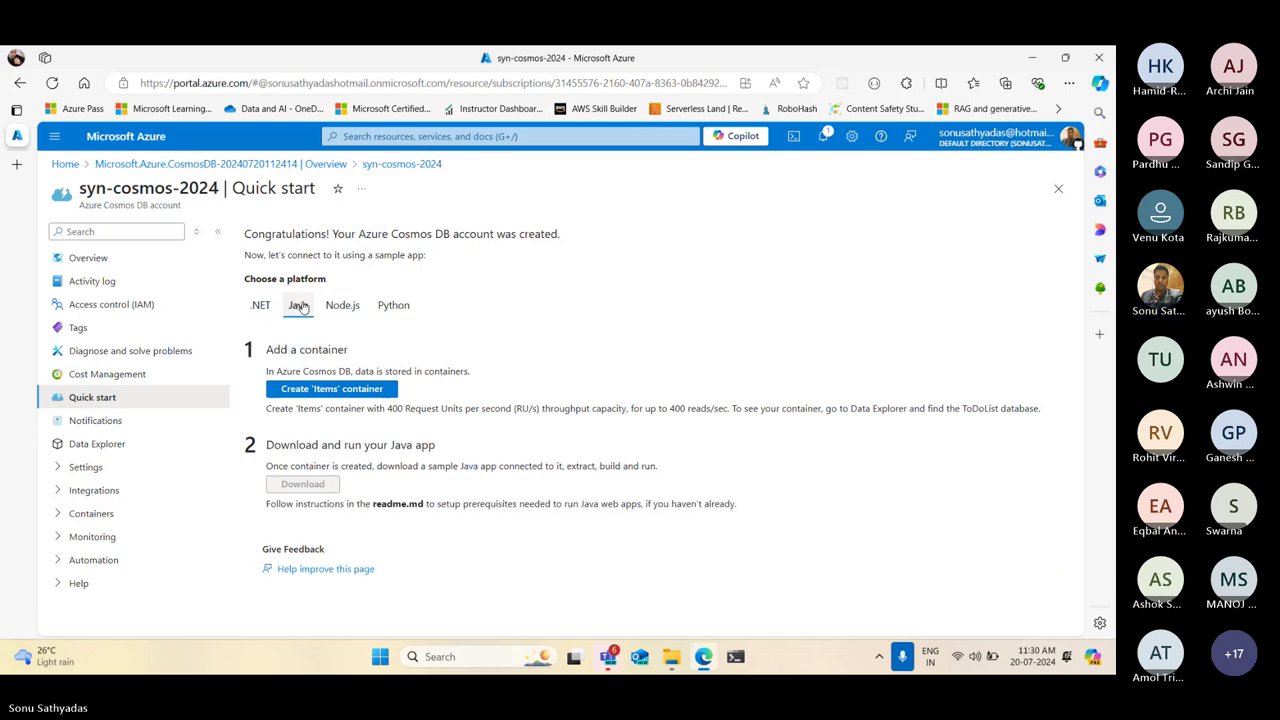
click(342, 305)
click(394, 305)
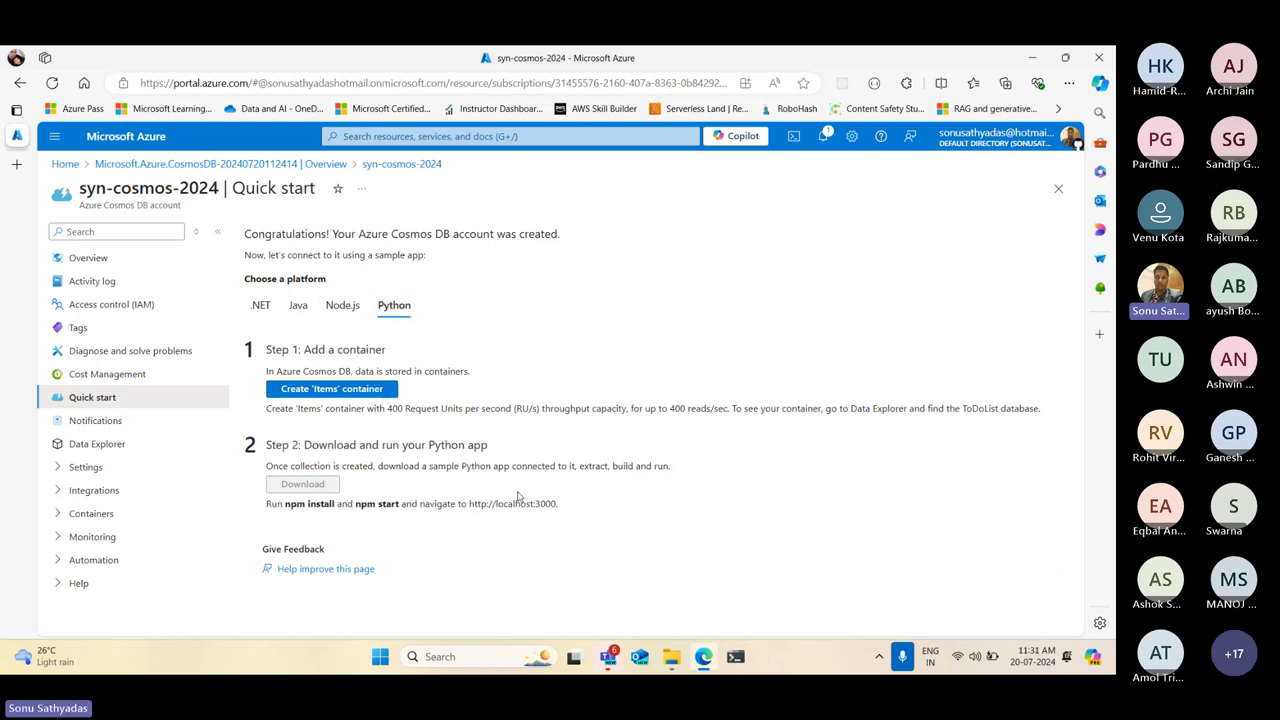
click(270, 308)
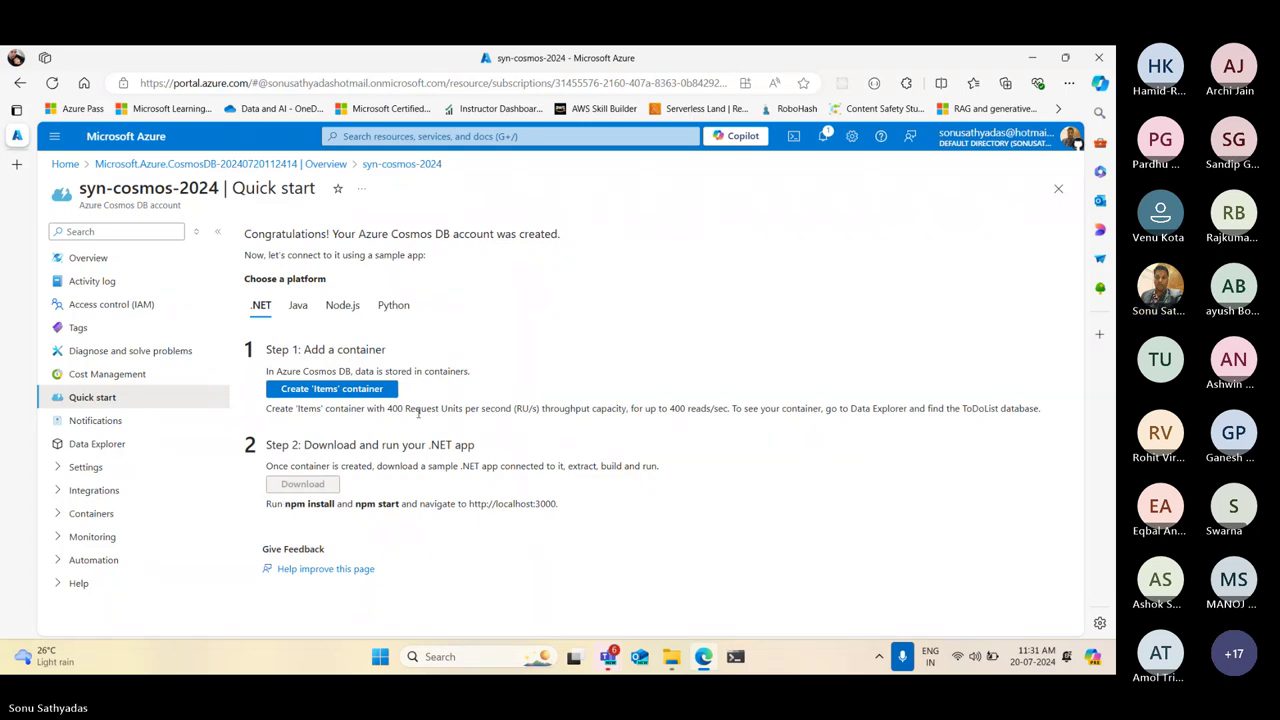
drag(265, 408, 1042, 408)
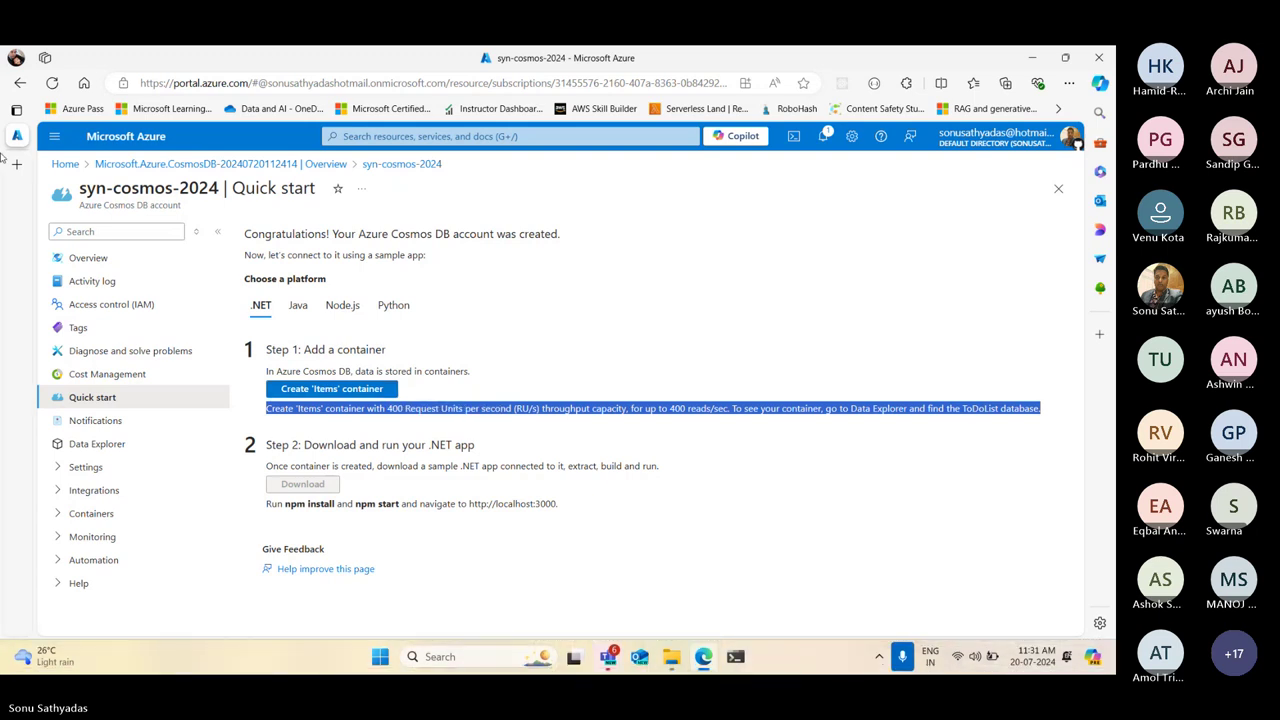
click(88, 448)
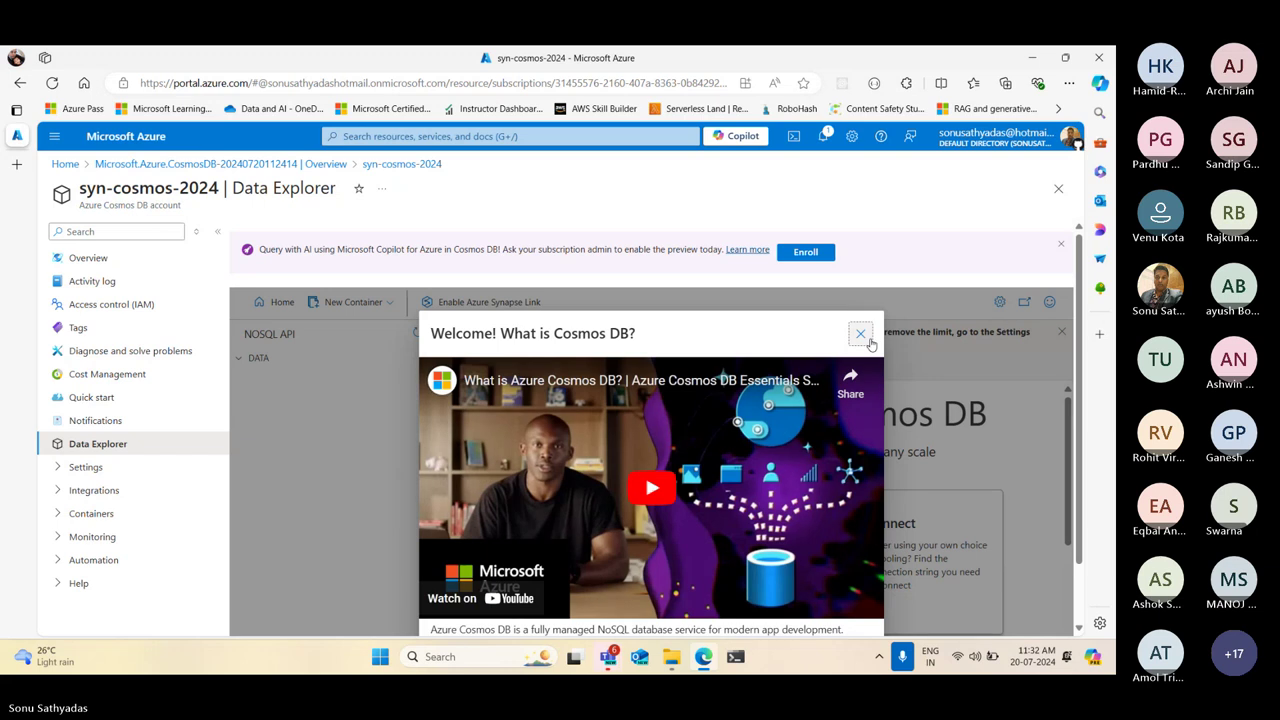
Dismiss the welcome video, Copilot banner, Home page and RU notice, and show New Container options
click(860, 335)
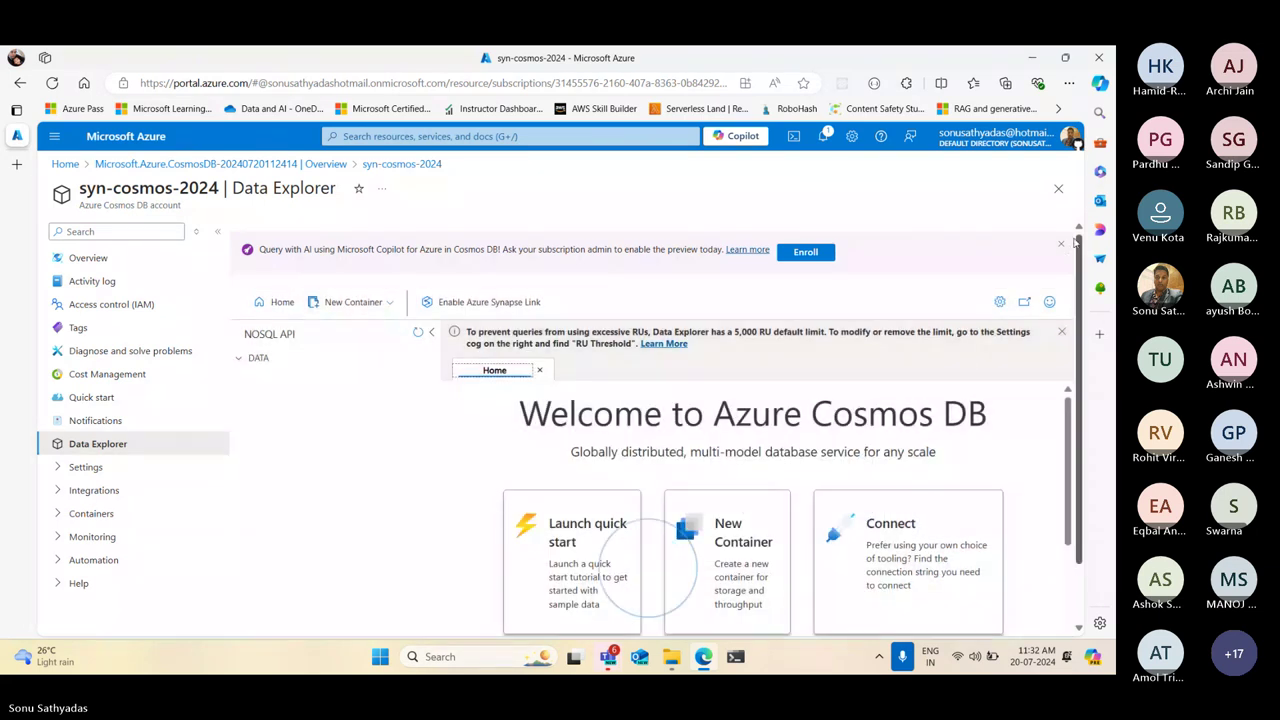
click(1062, 244)
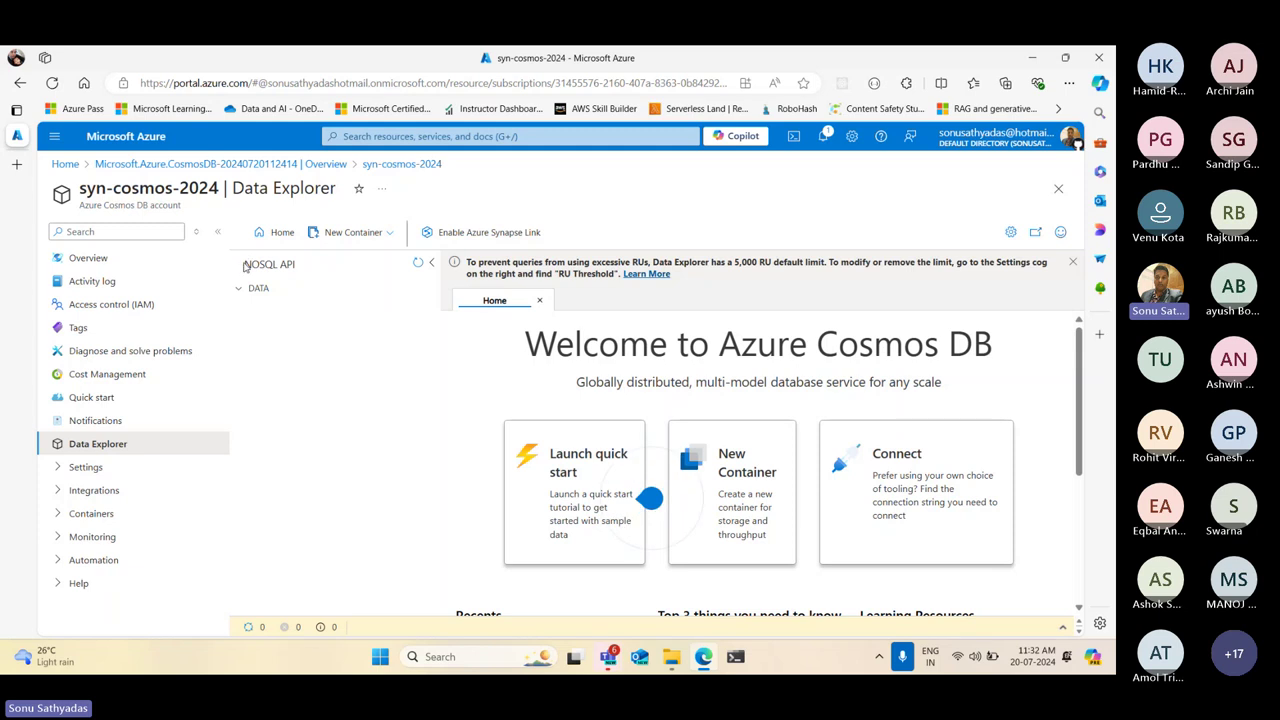
drag(245, 266, 307, 267)
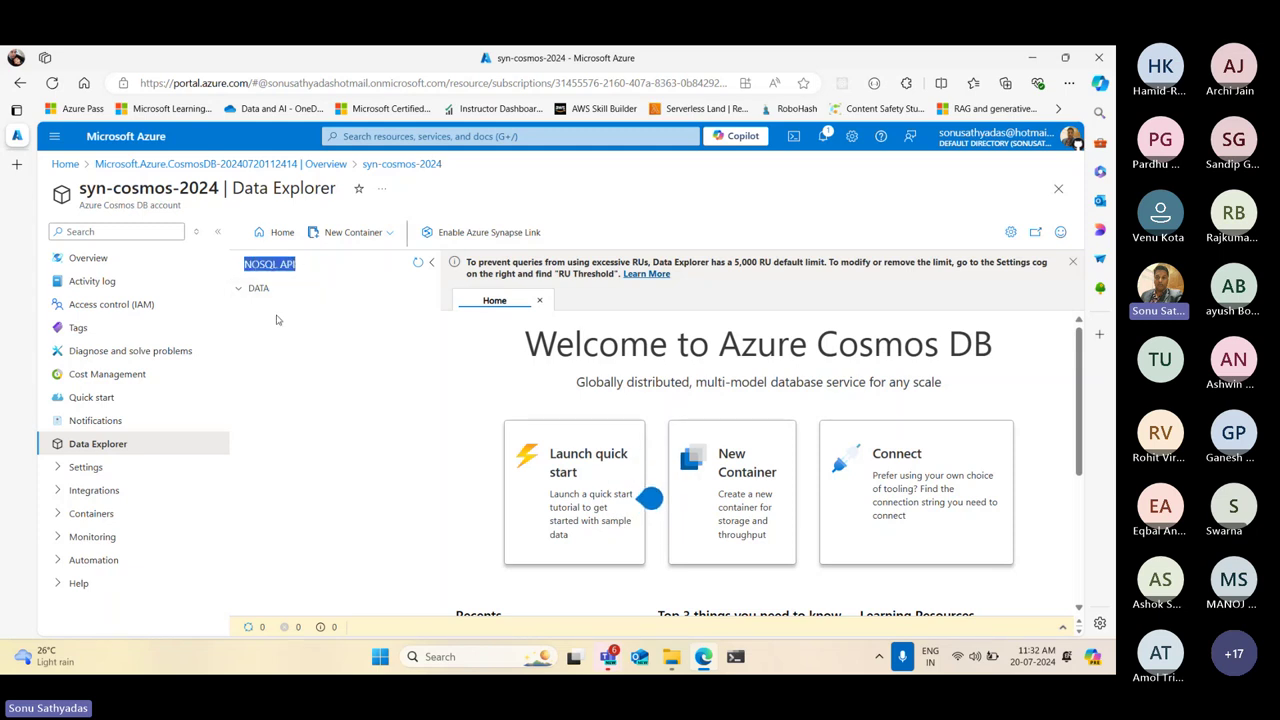
click(241, 289)
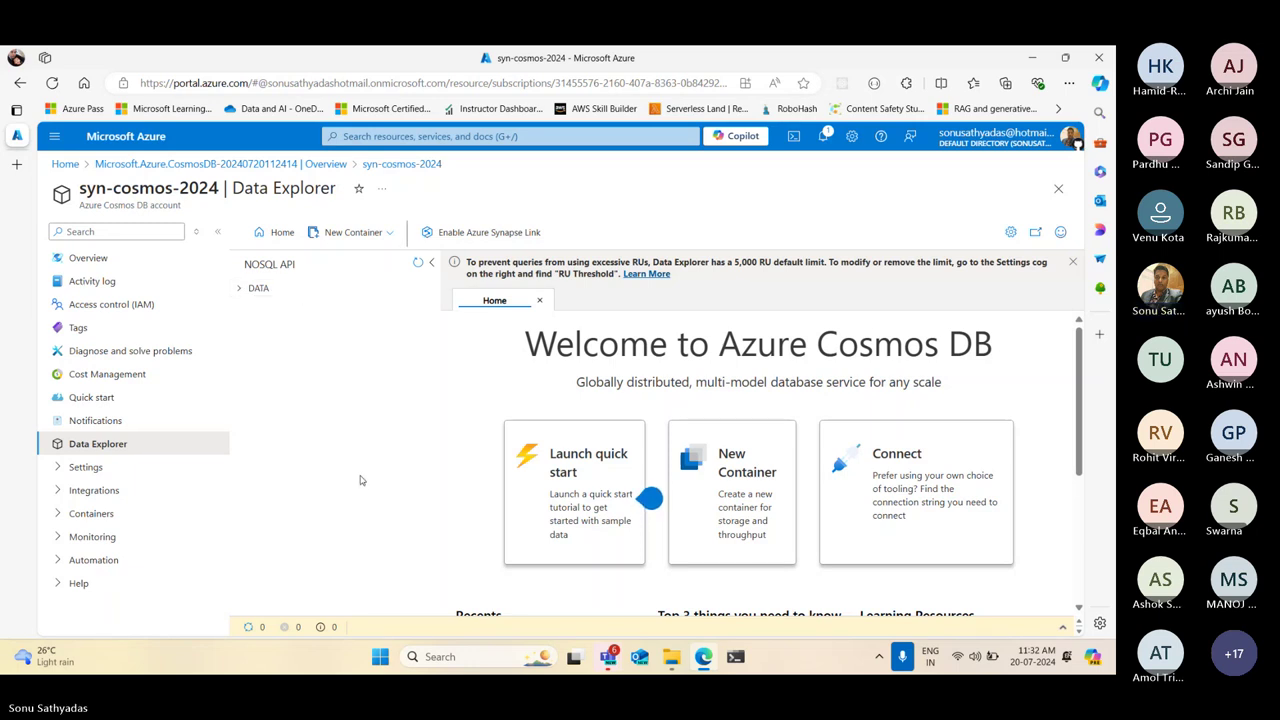
click(540, 300)
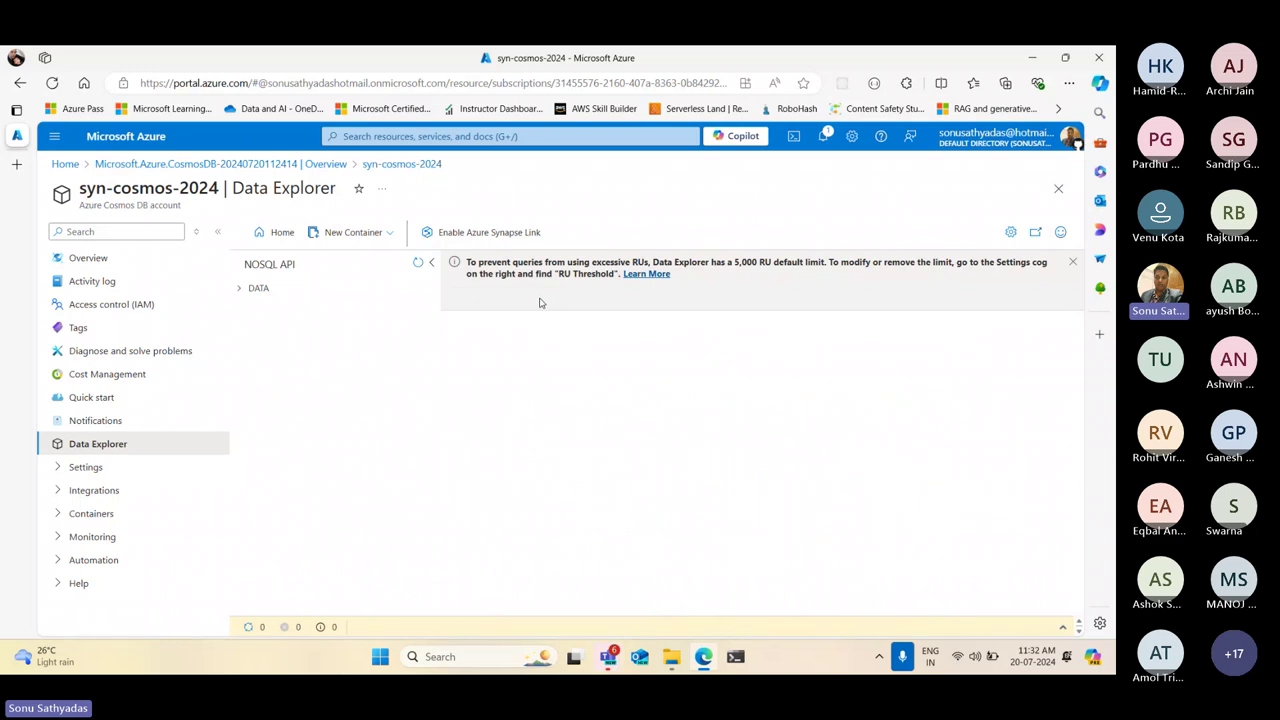
click(1073, 263)
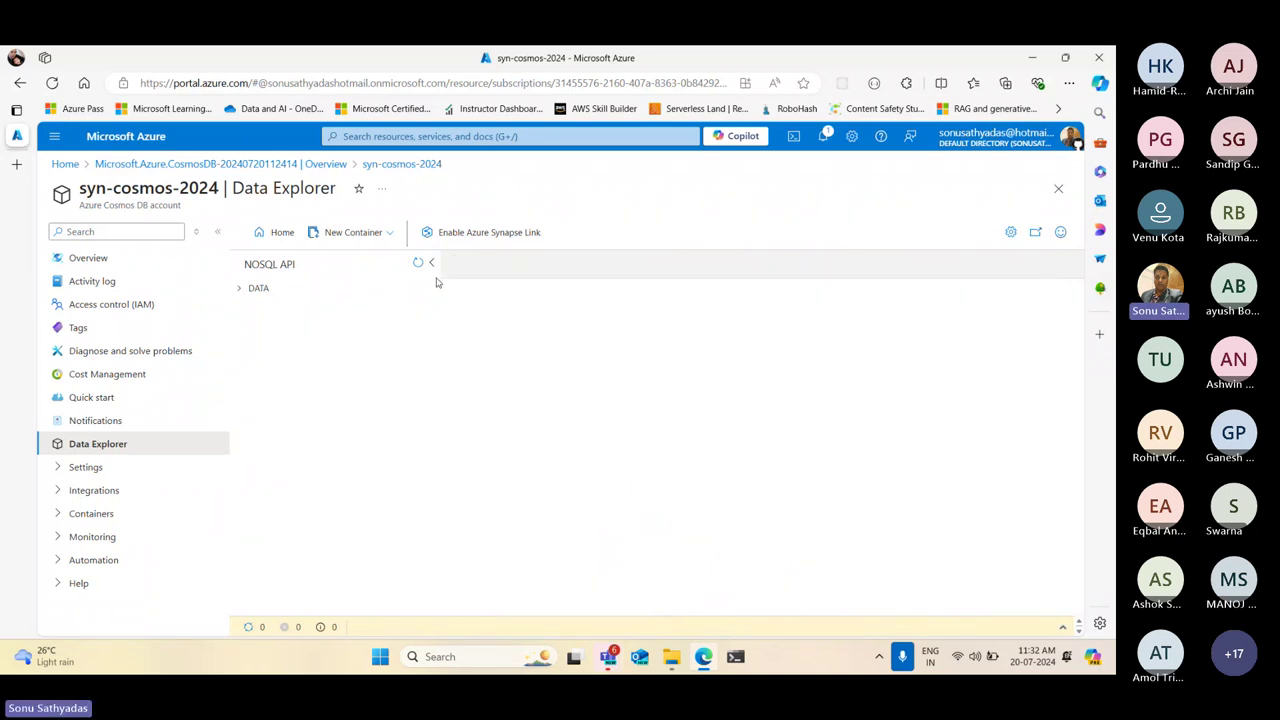
click(390, 236)
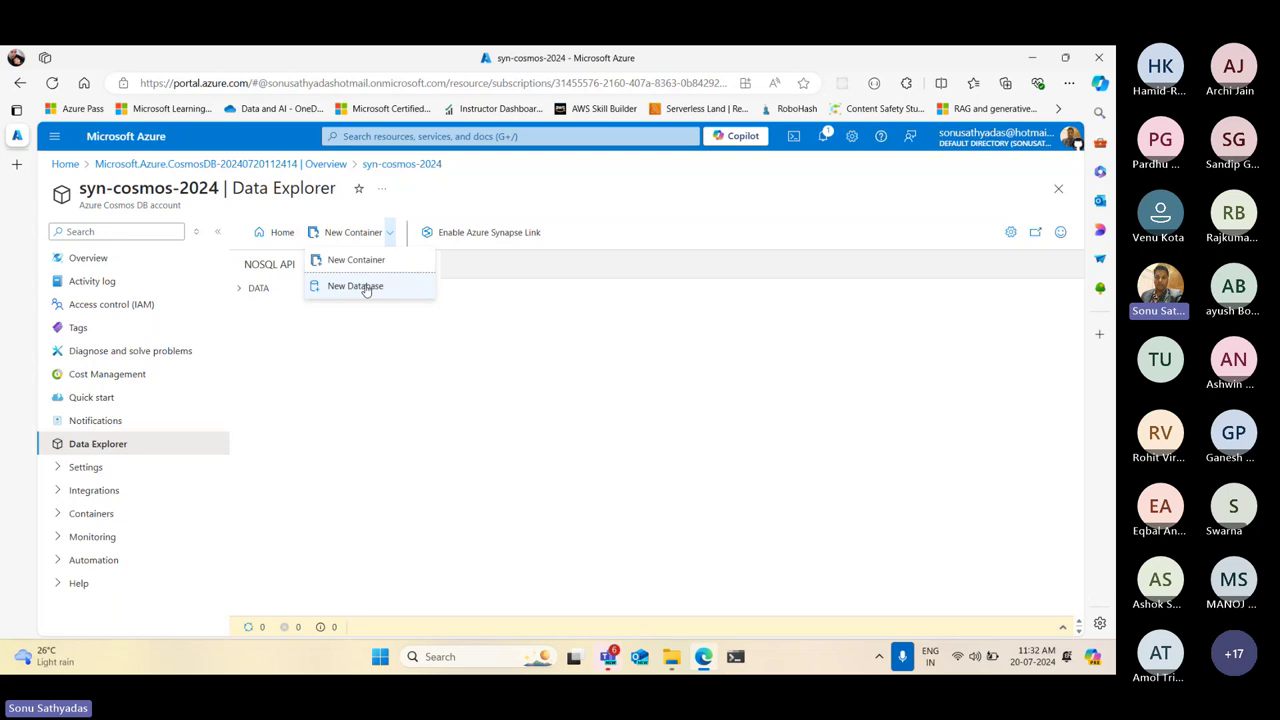
Start a new database named sampledb with autoscale throughput of 4000 max RU/s
click(366, 287)
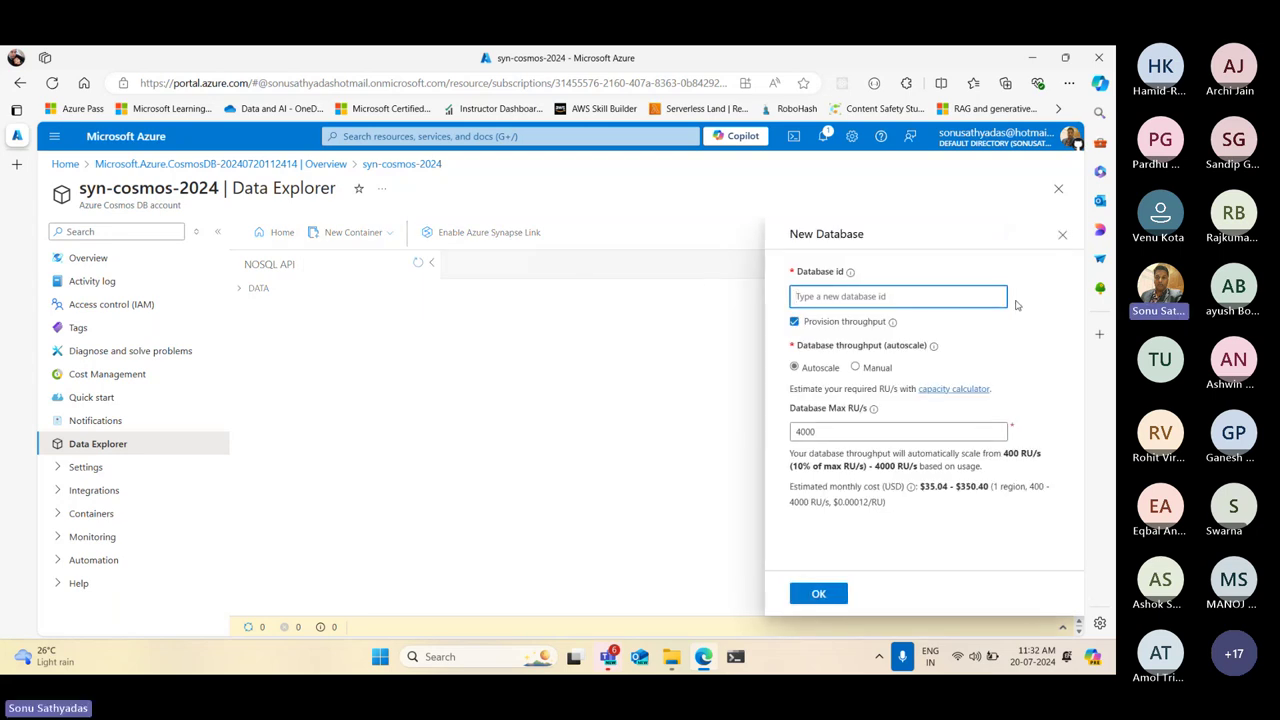
text(sample)
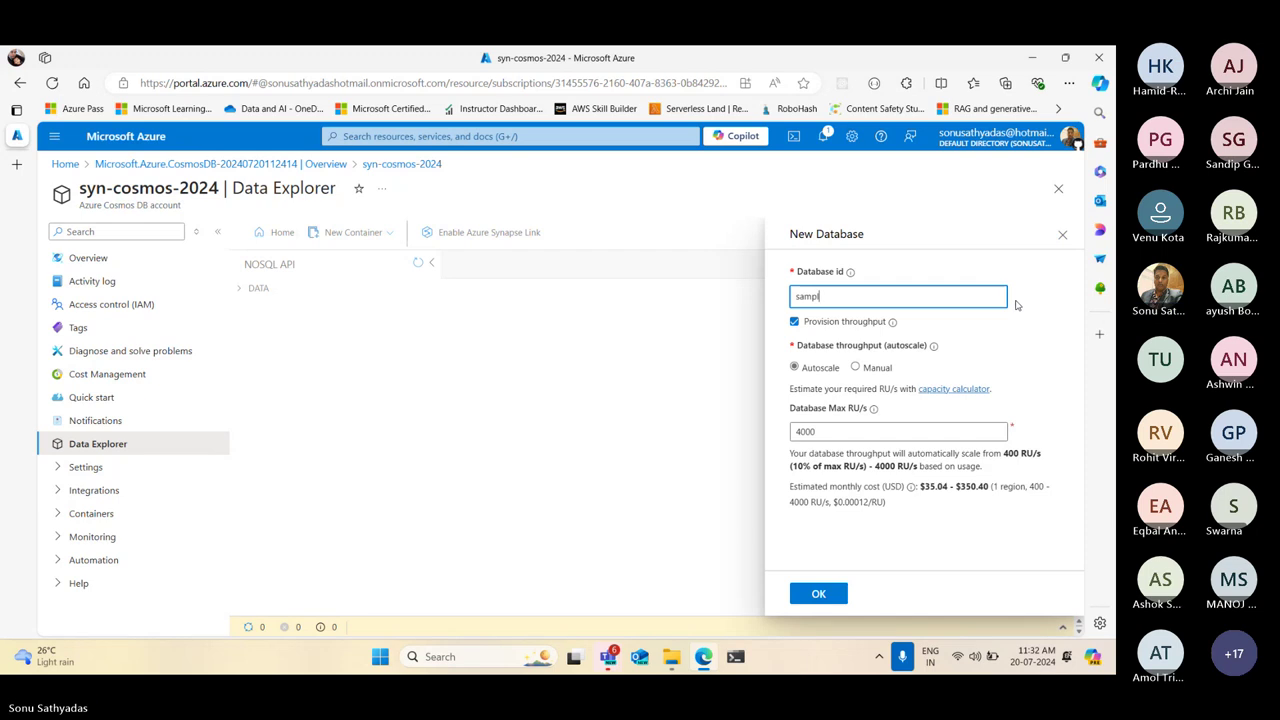
text(b)
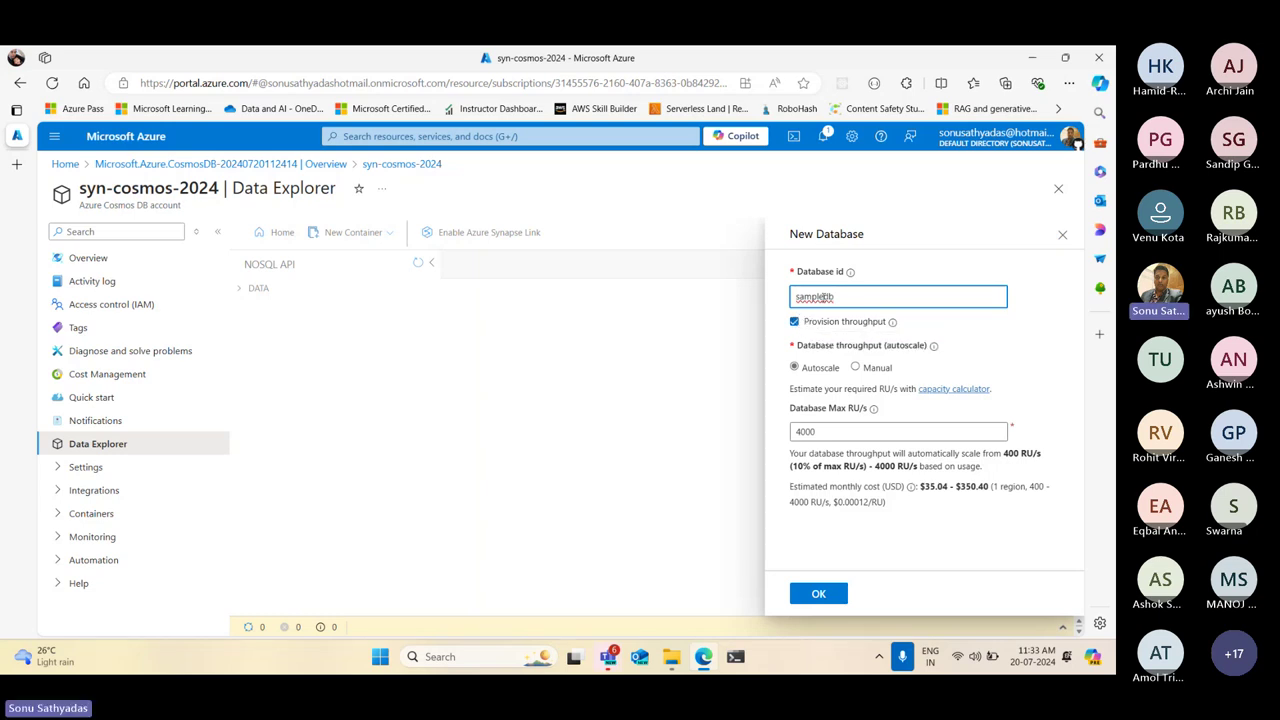
click(796, 368)
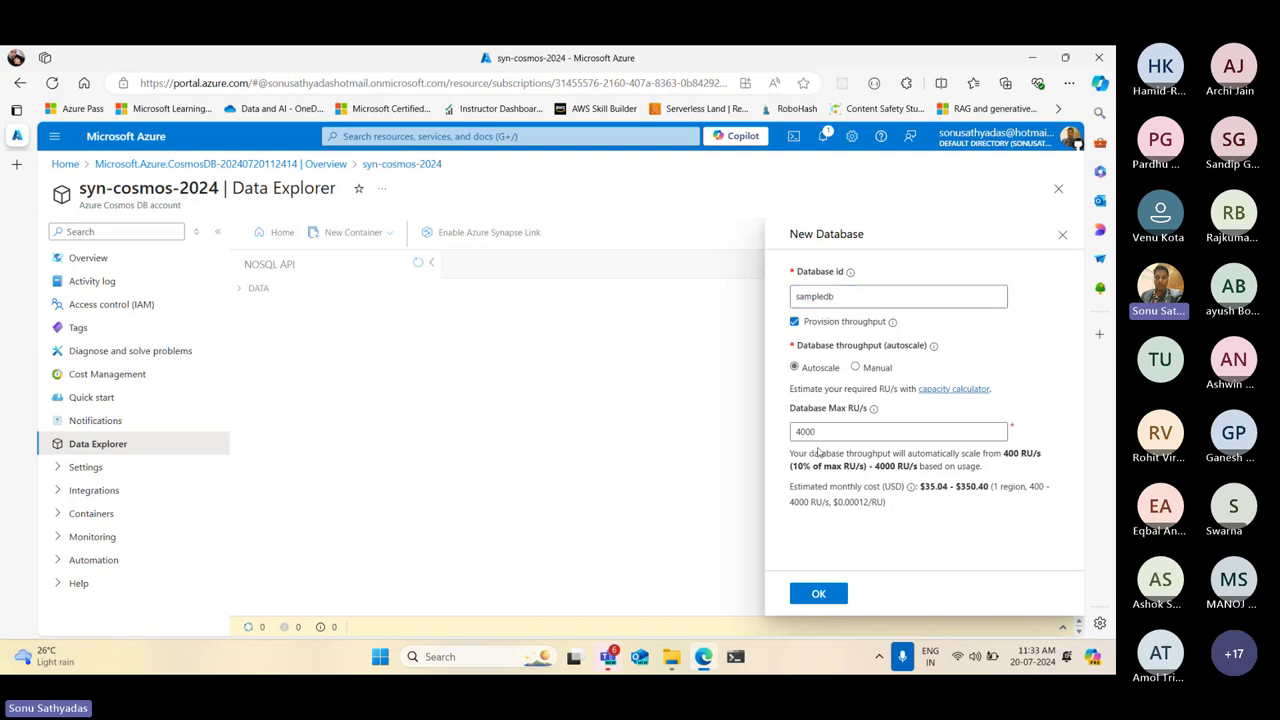
drag(820, 432, 792, 434)
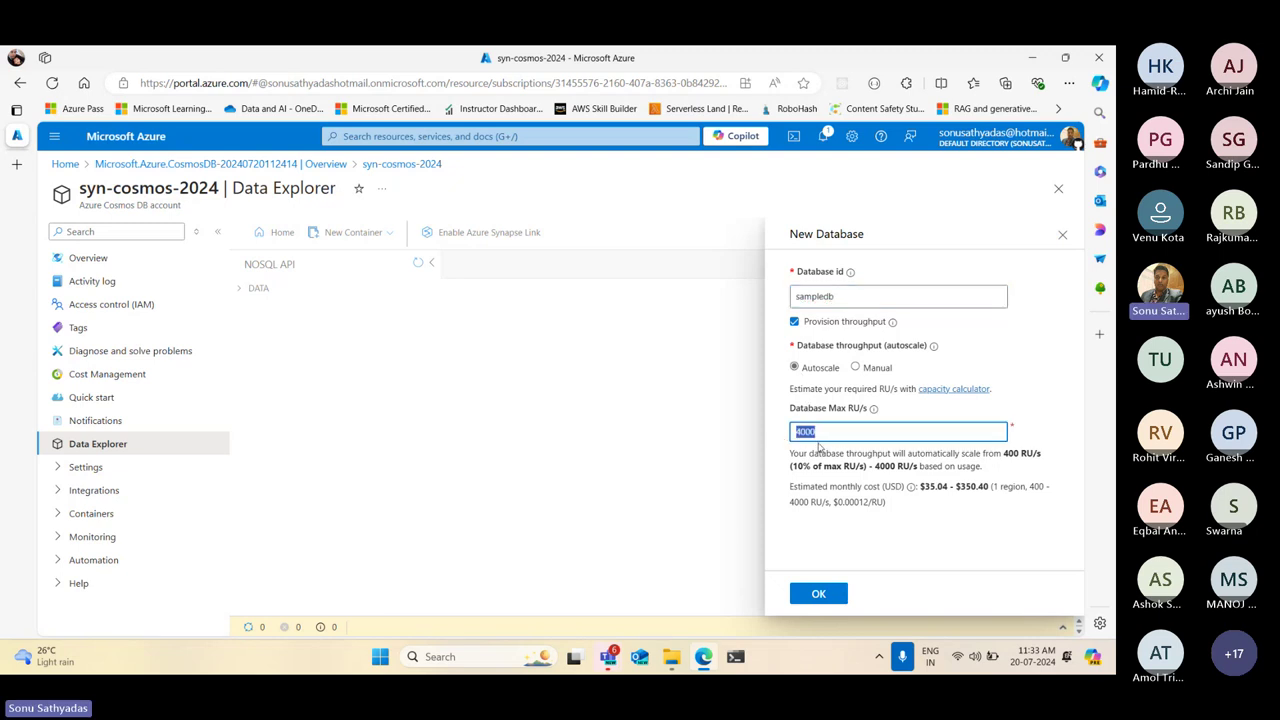
Try manual throughput at 1000 RU/s, revert to autoscale 4000, and create sampledb
click(855, 368)
drag(810, 431, 782, 435)
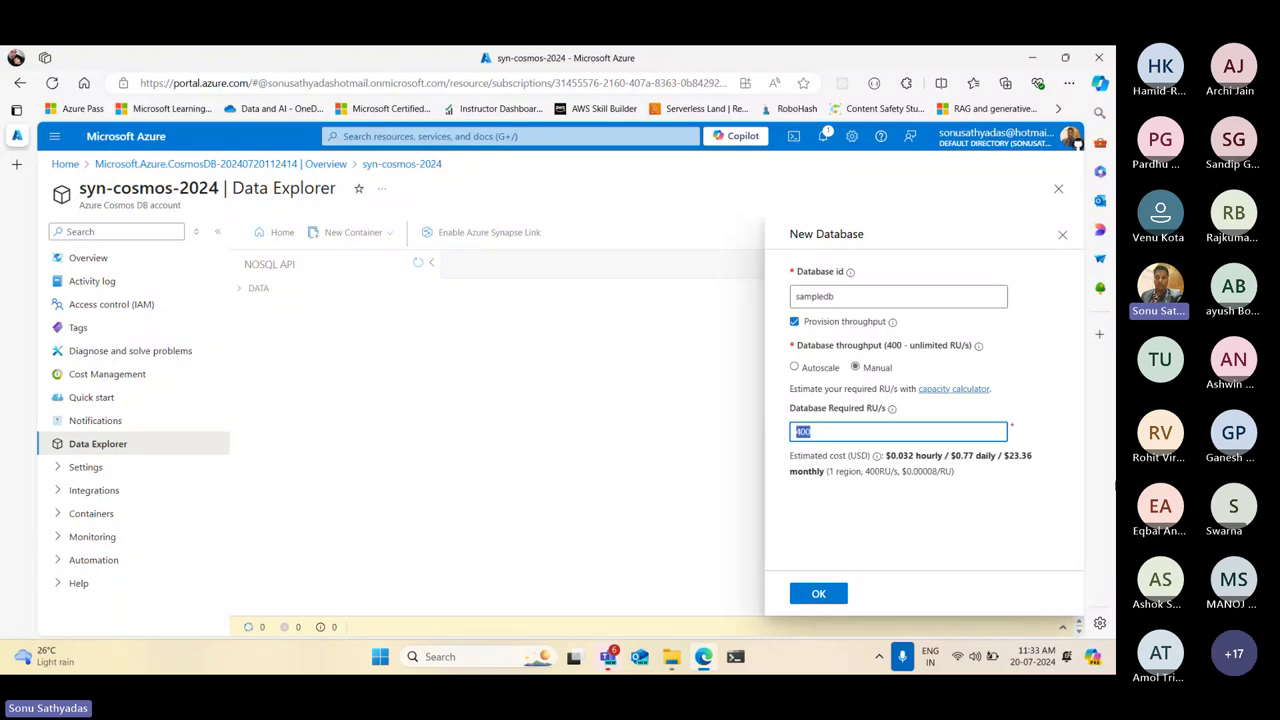
text(1)
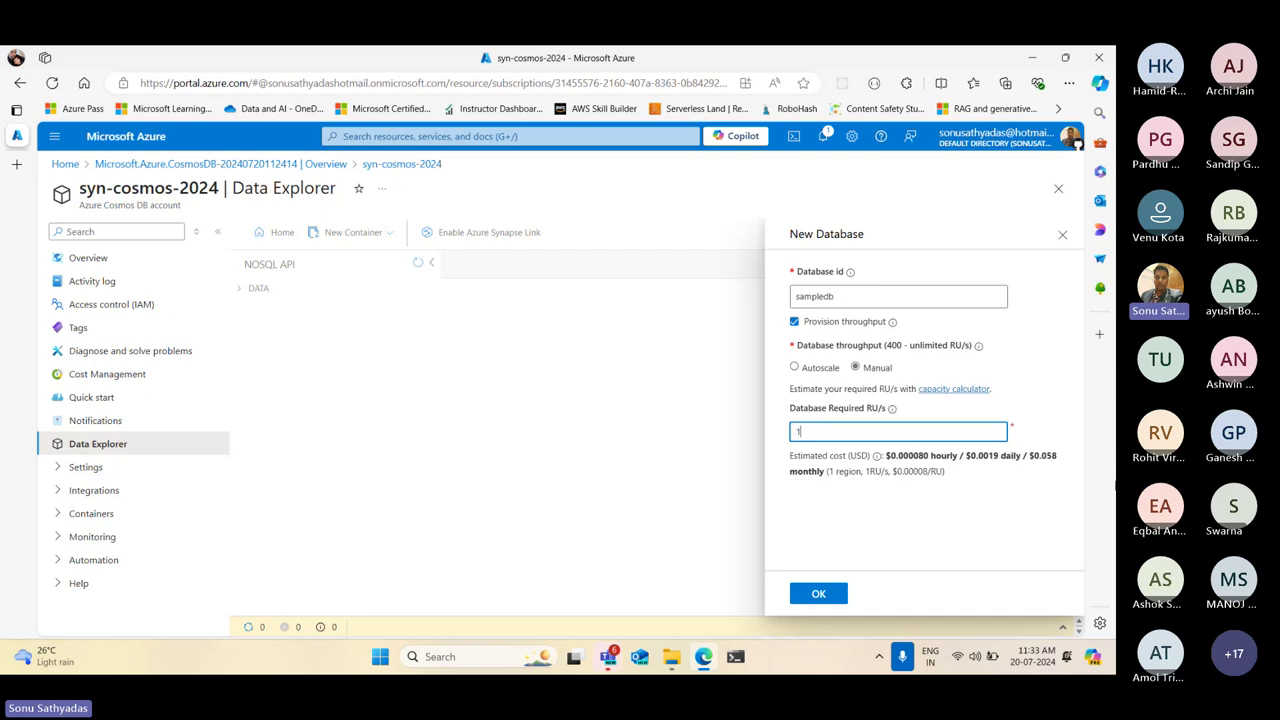
text(000)
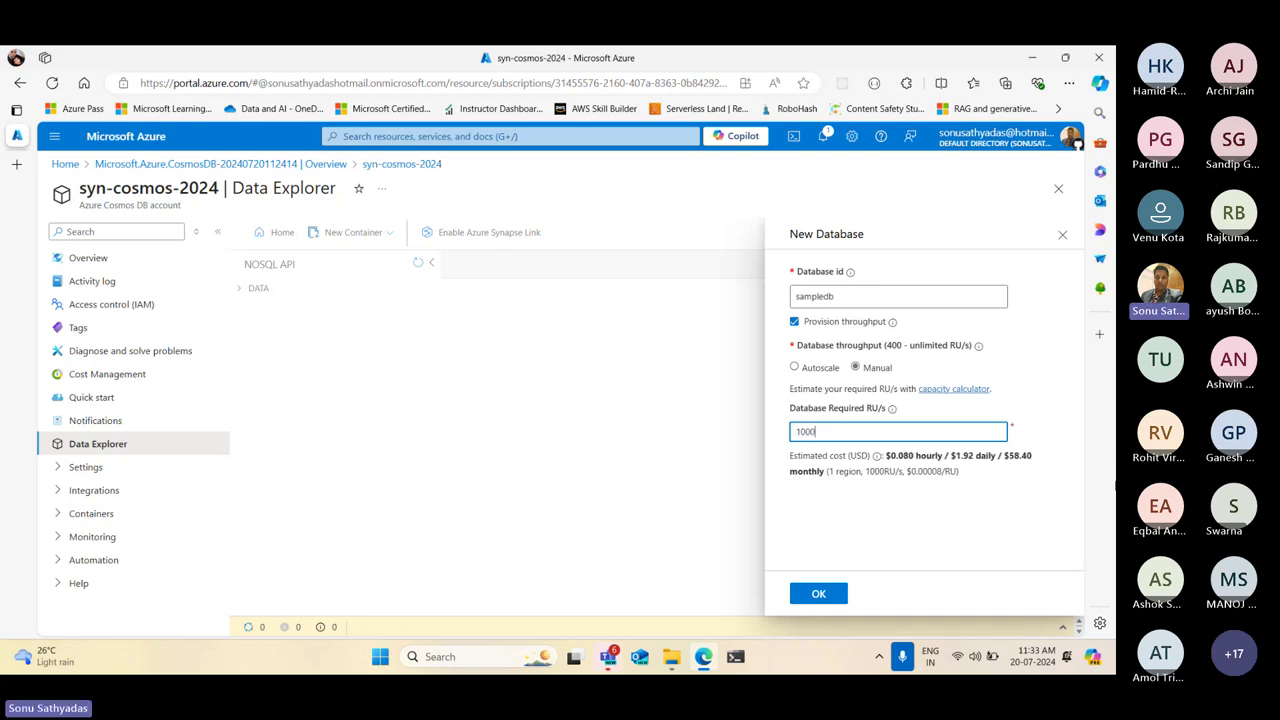
drag(818, 432, 778, 438)
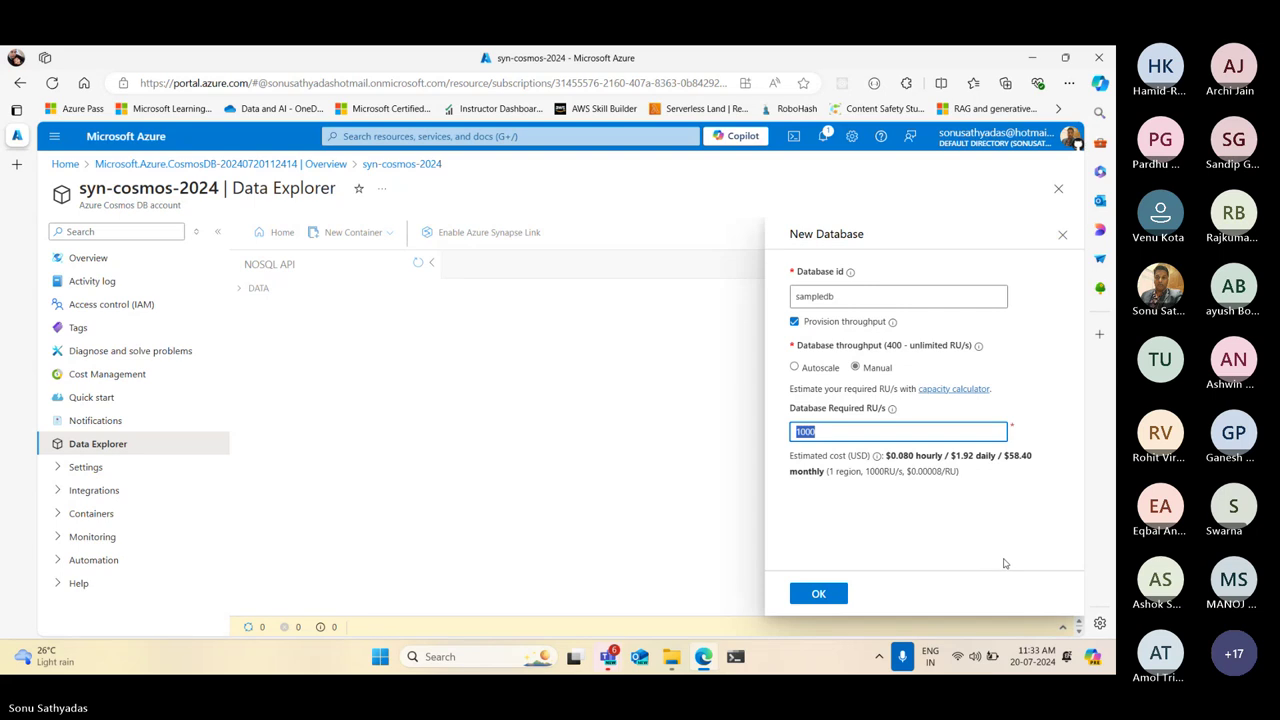
click(796, 369)
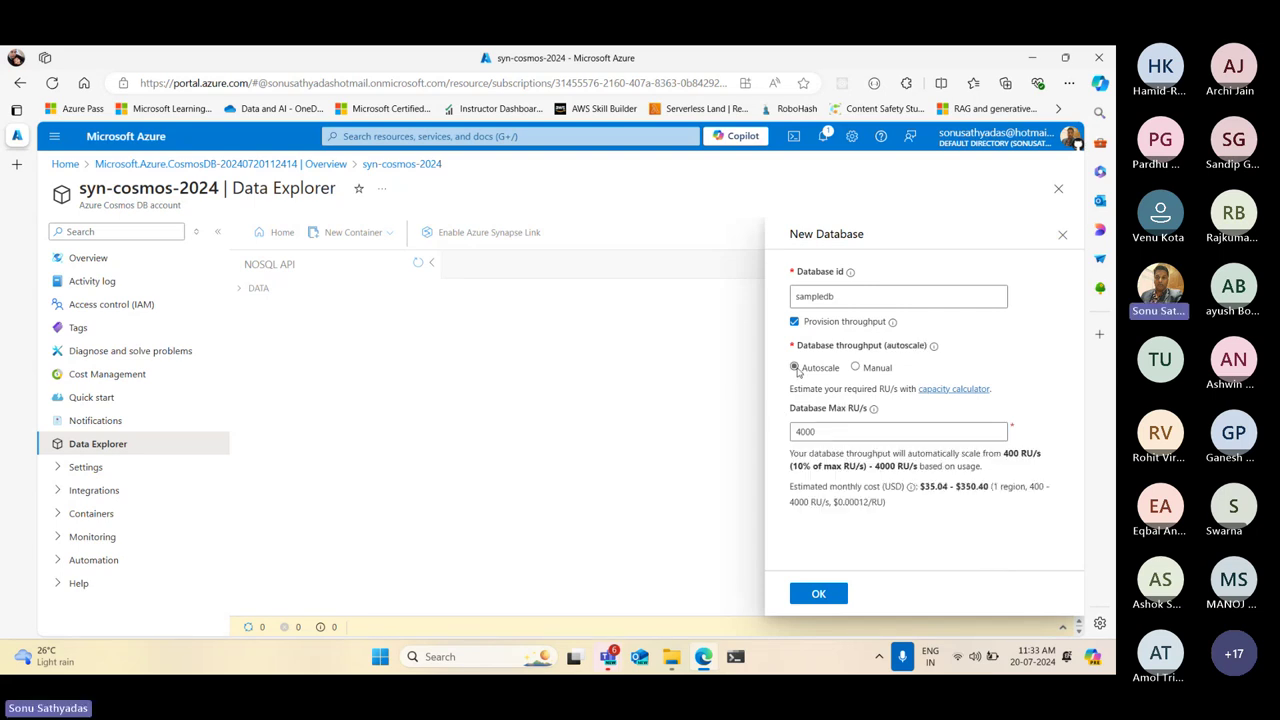
click(828, 432)
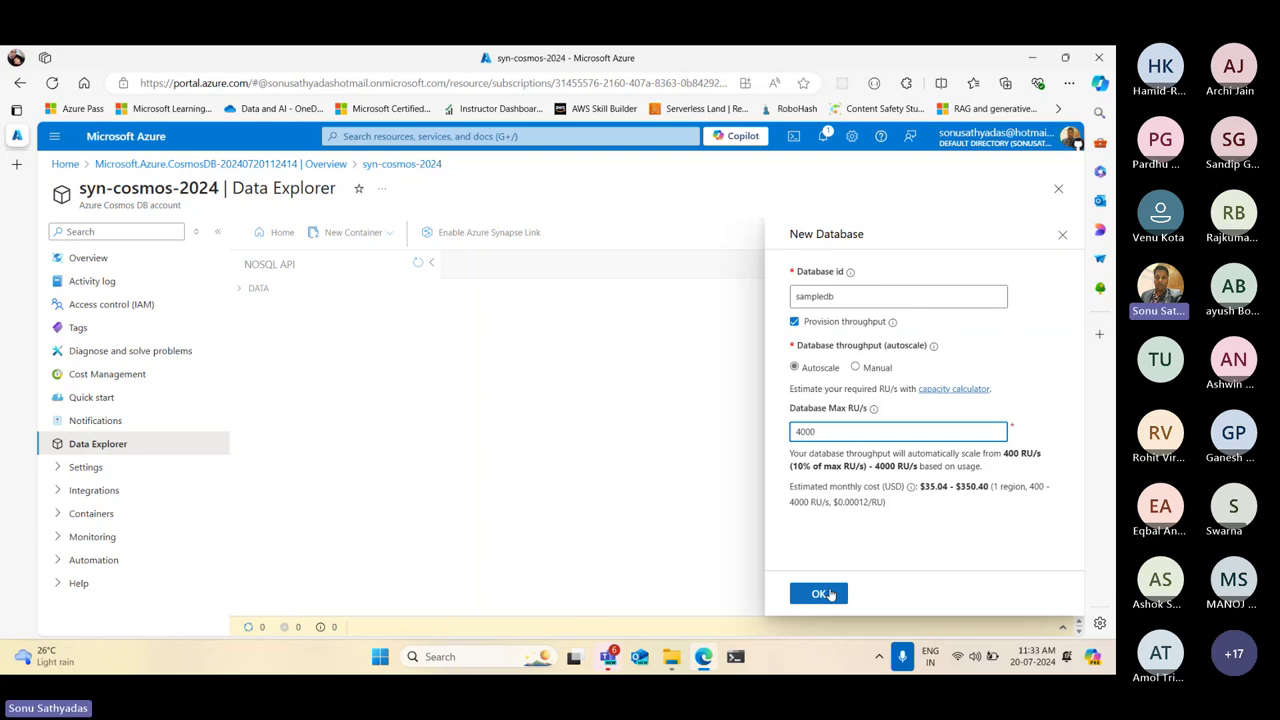
click(818, 596)
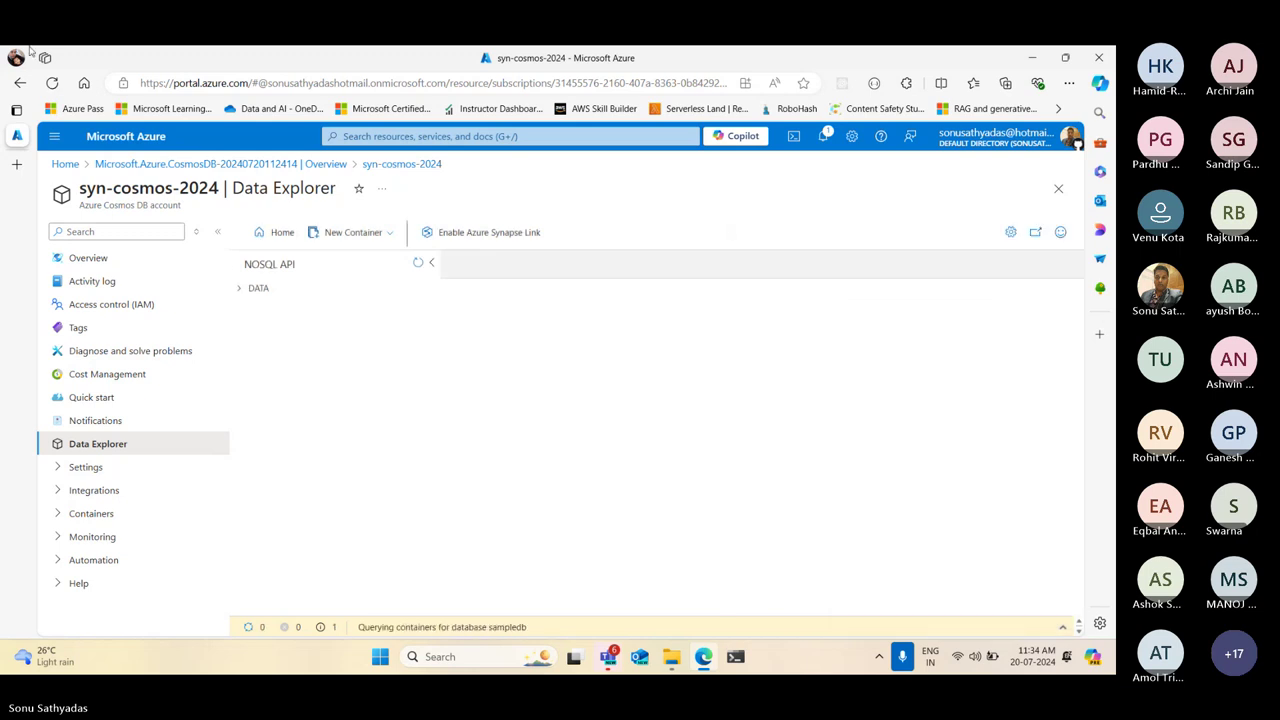
Refresh to list sampledb under DATA, then start a new container in the existing sampledb database
click(418, 263)
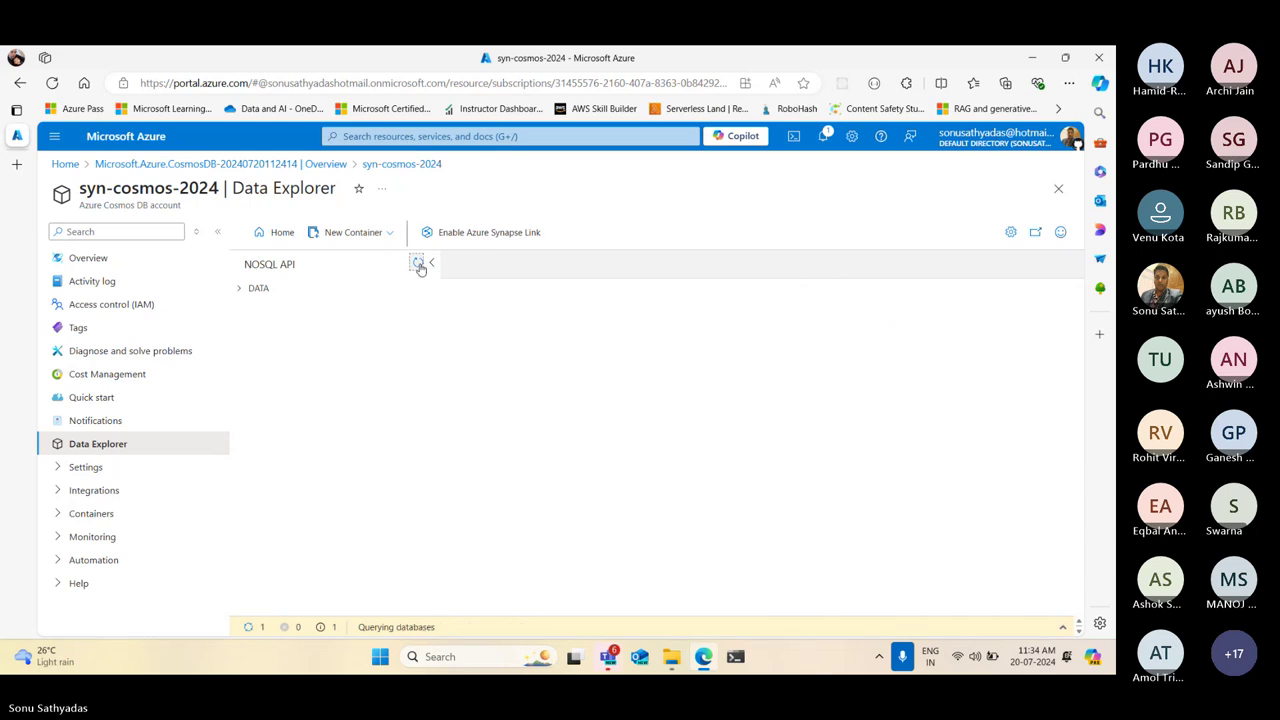
click(240, 290)
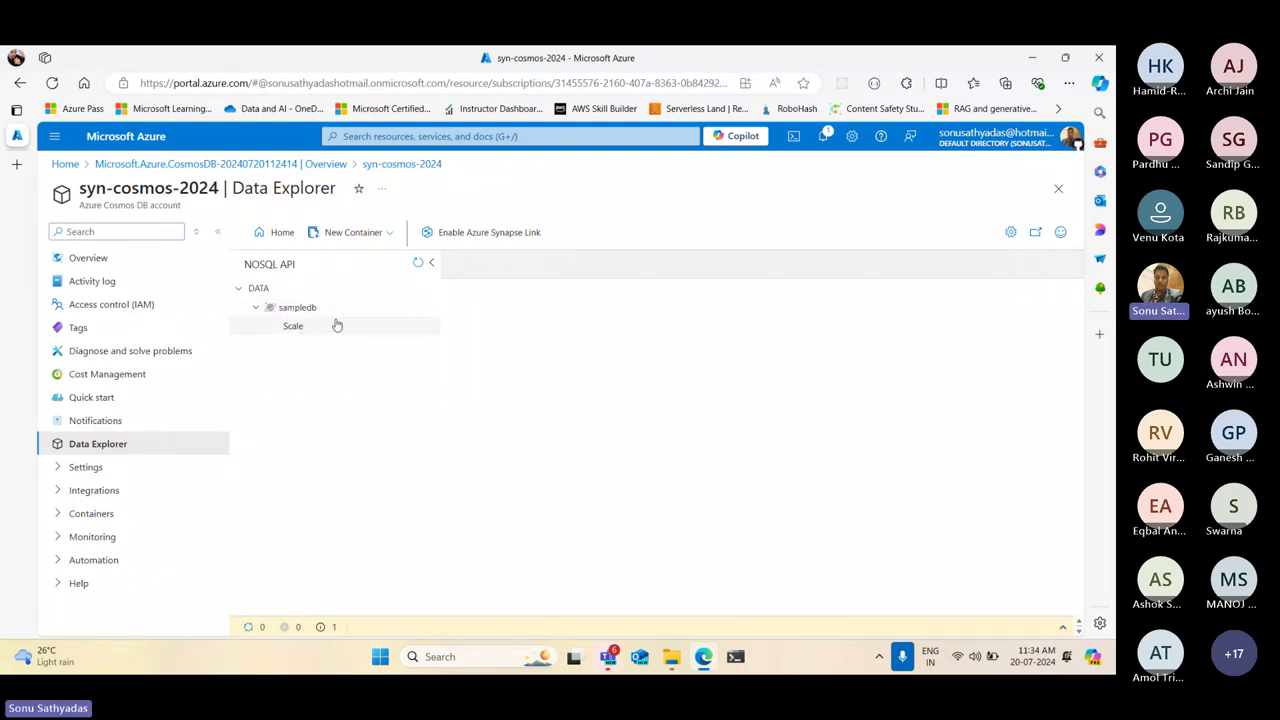
click(391, 234)
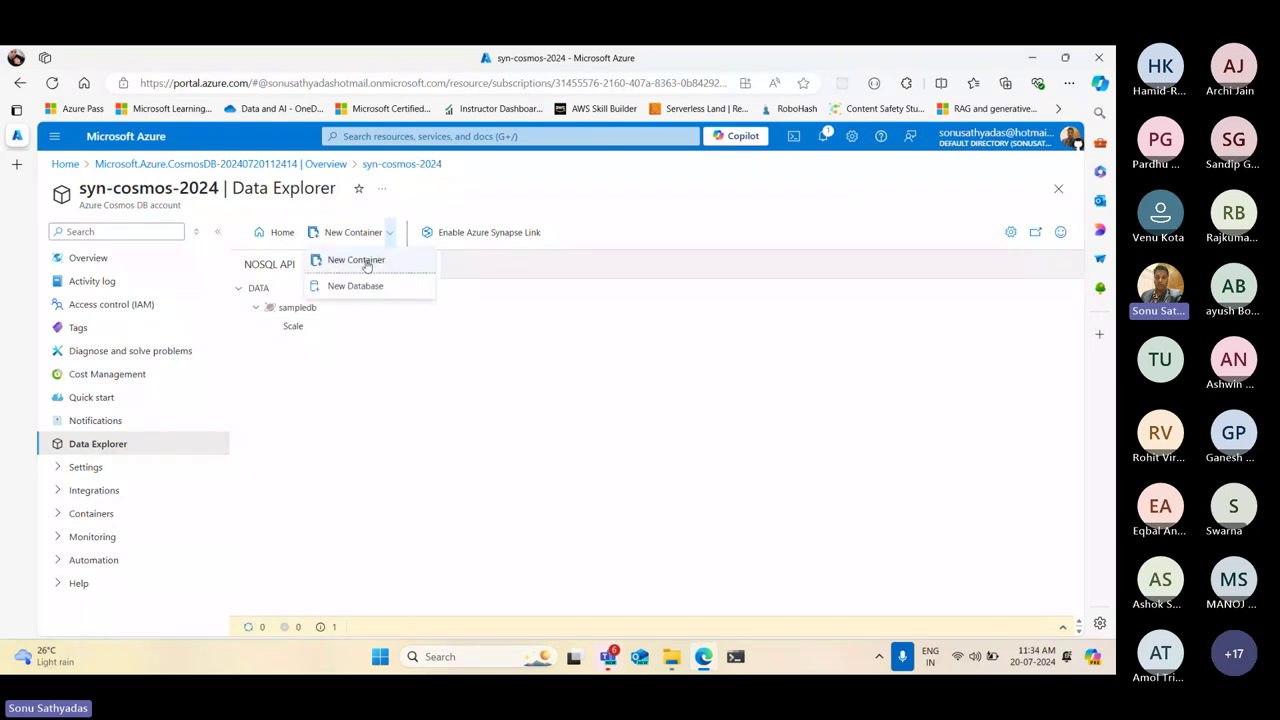
click(366, 260)
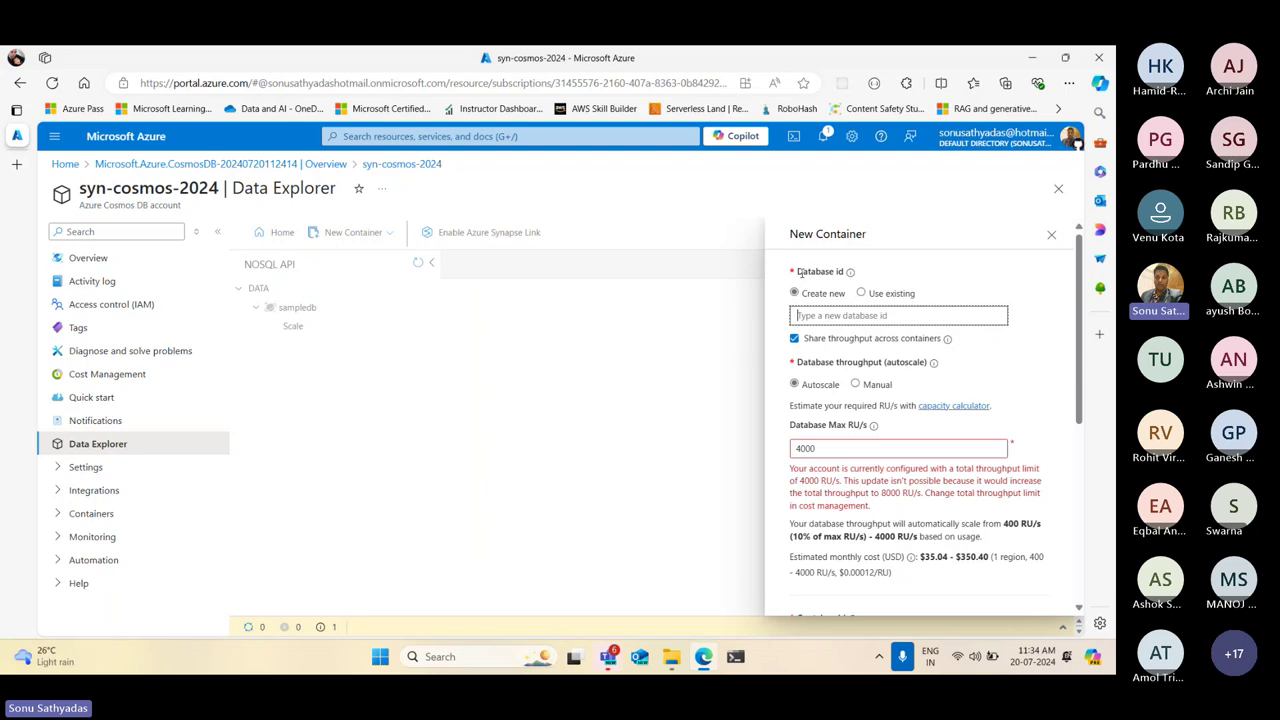
double_click(815, 272)
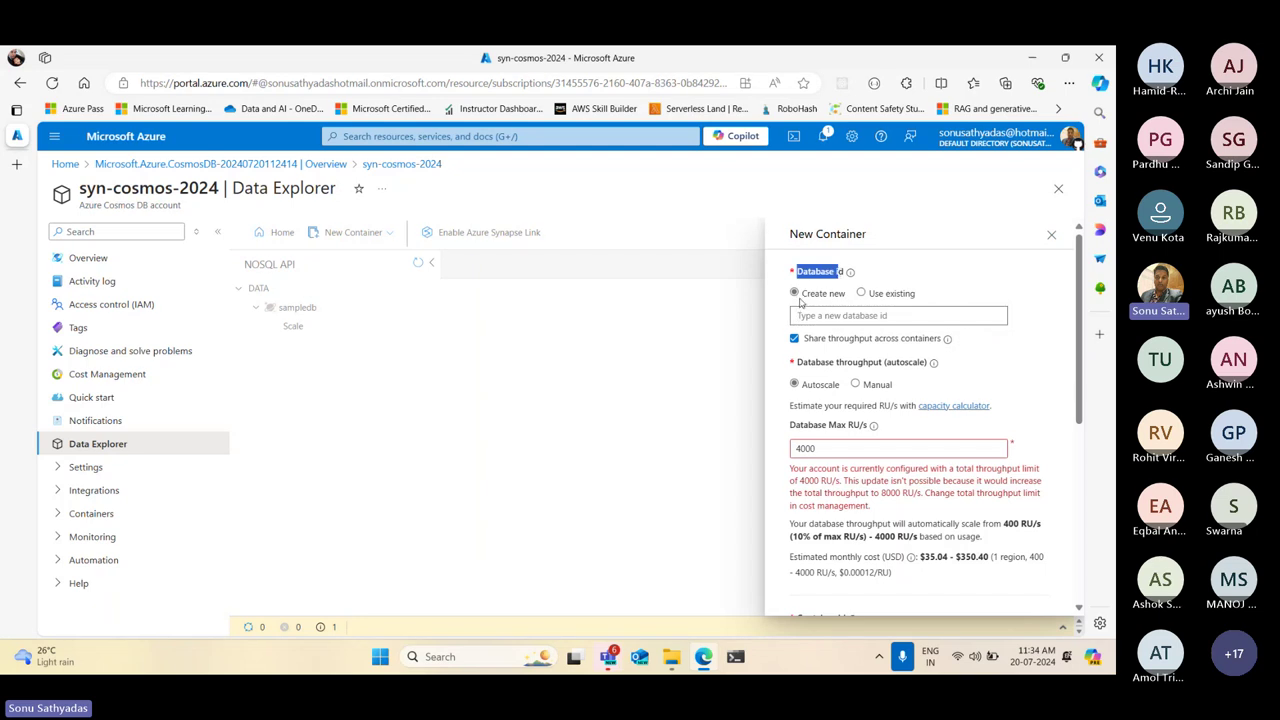
drag(800, 293, 850, 294)
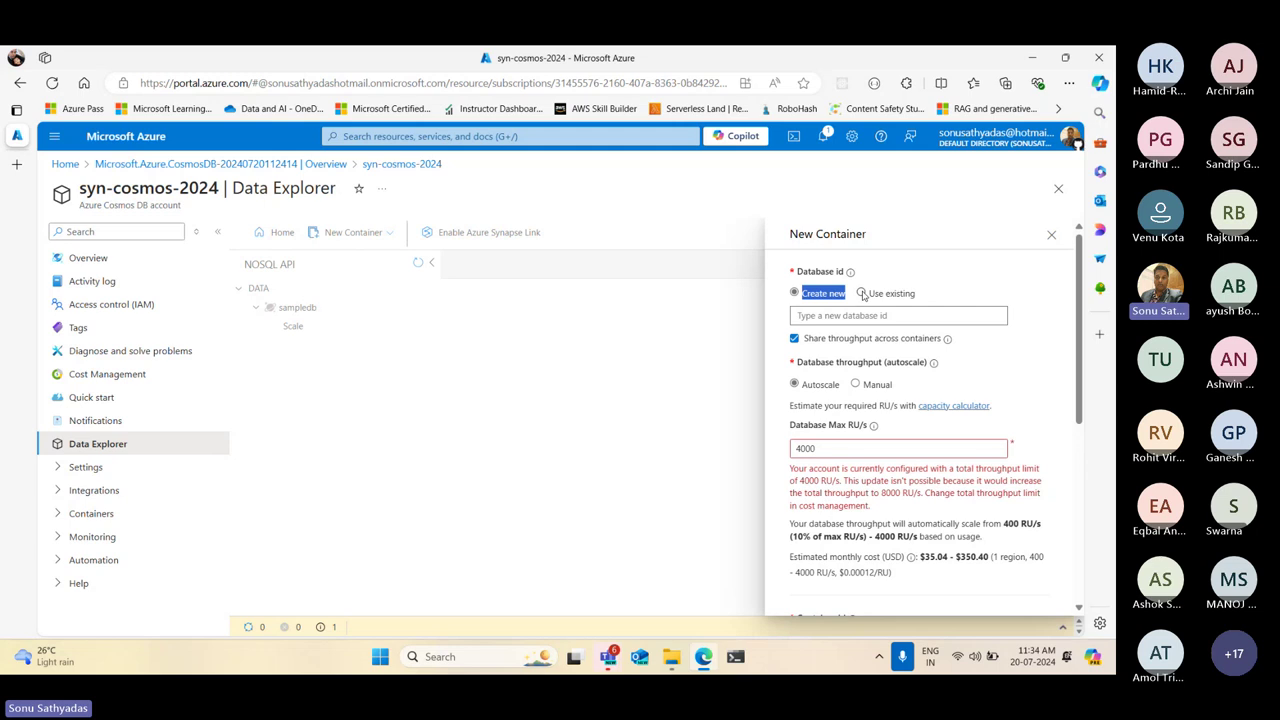
click(862, 293)
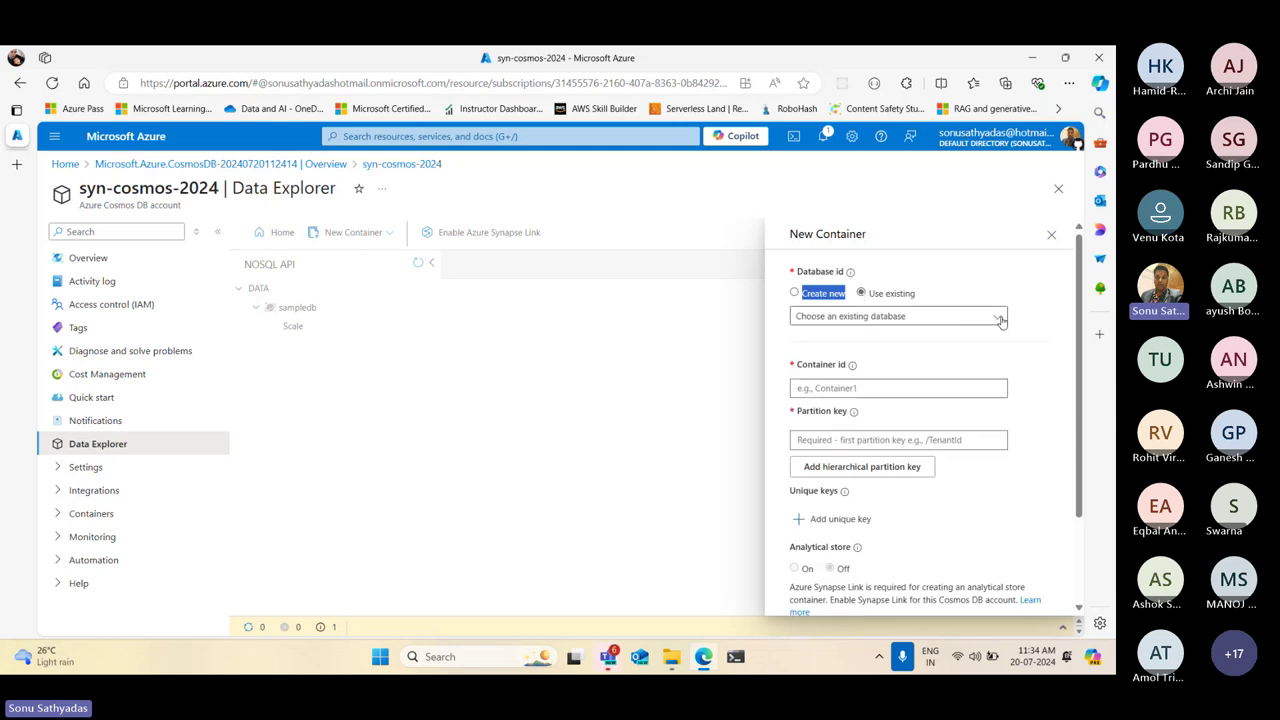
click(1001, 318)
click(815, 341)
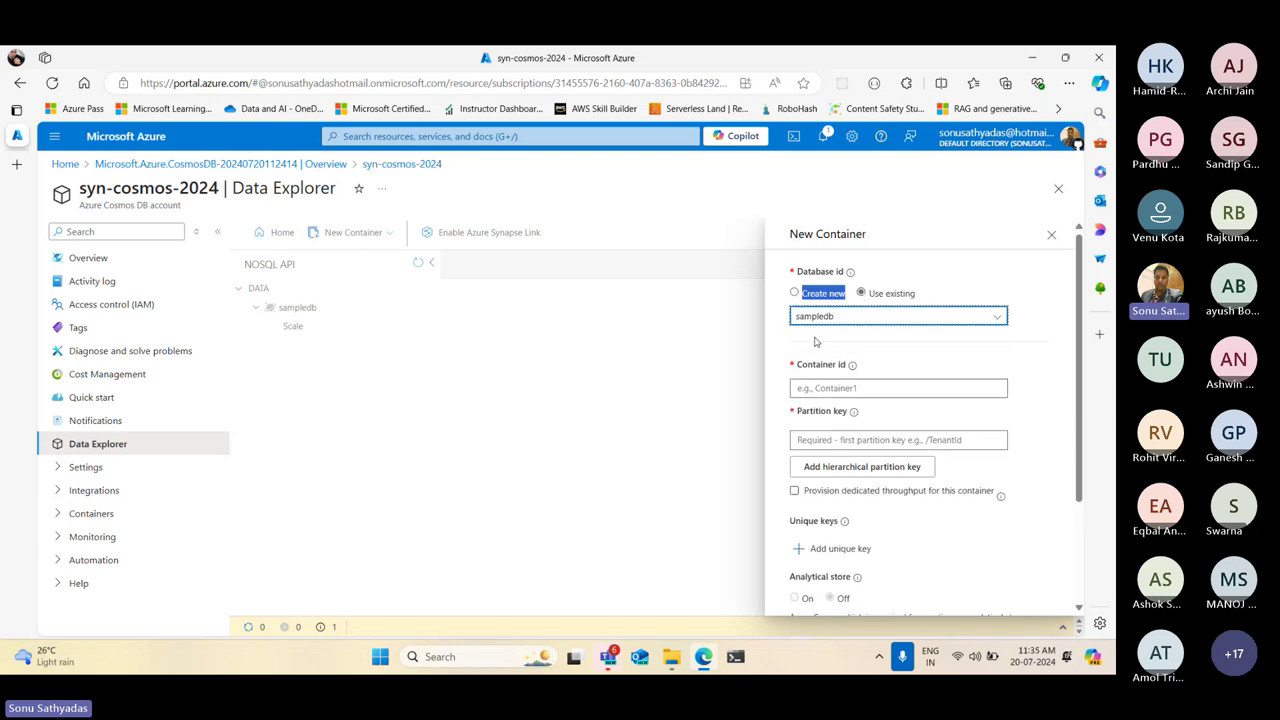
Enter 'products' as the container id and '/category' as the partition key
click(850, 388)
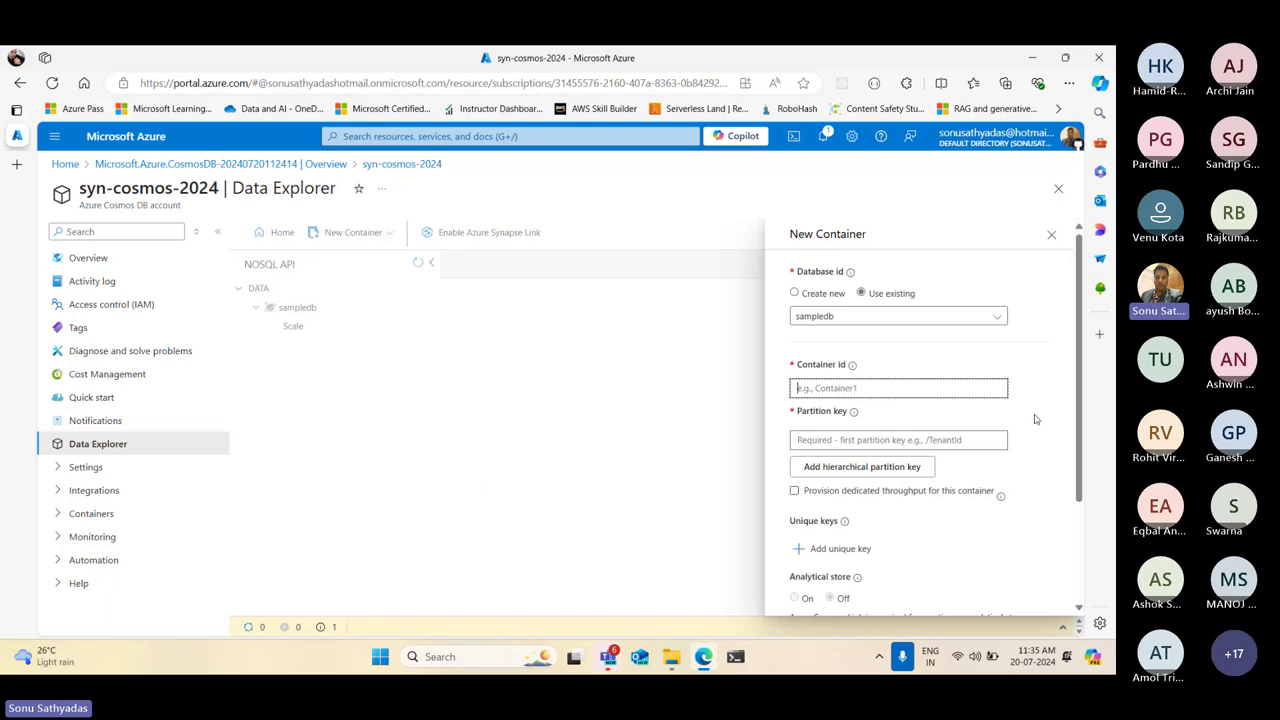
text(p)
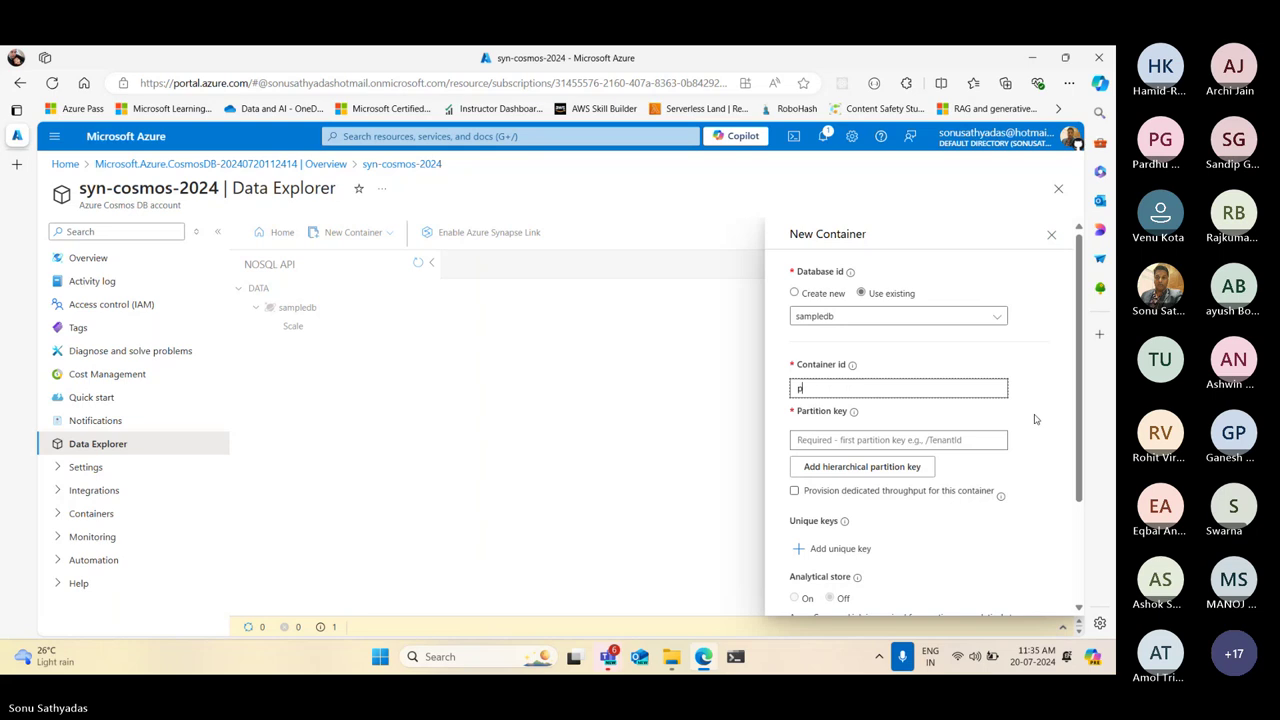
text(rod)
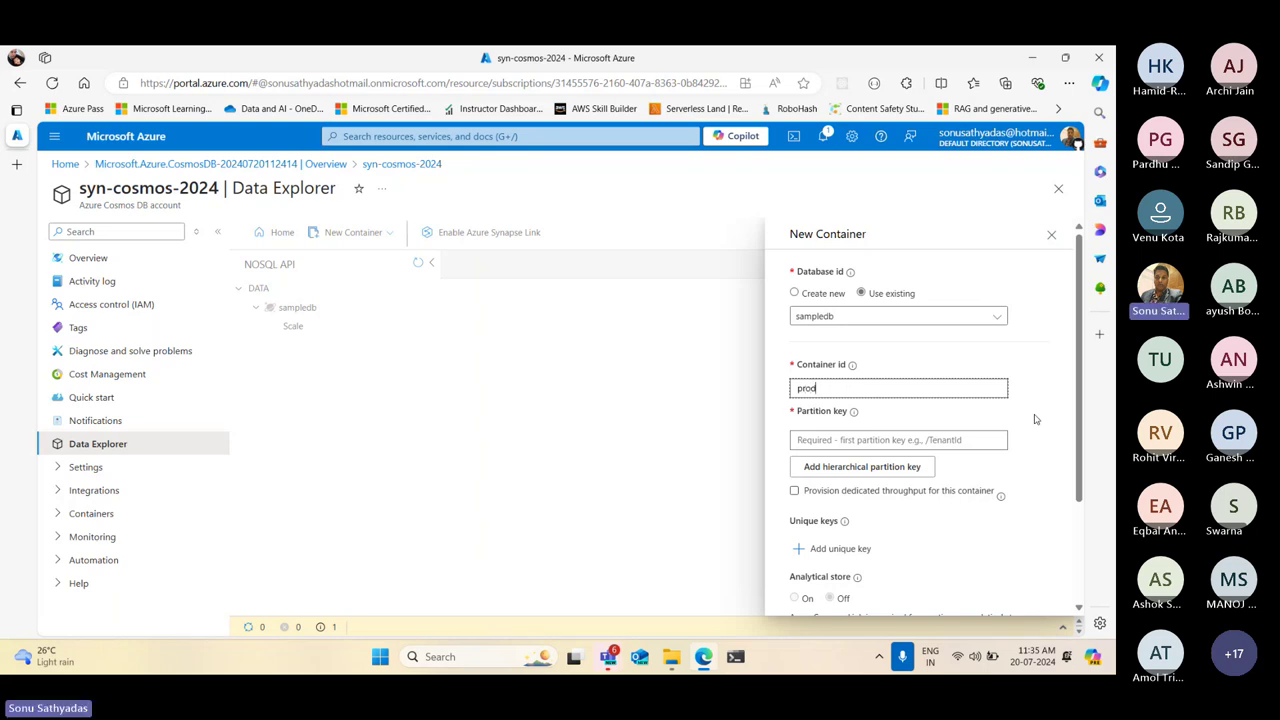
text(ucts)
click(816, 436)
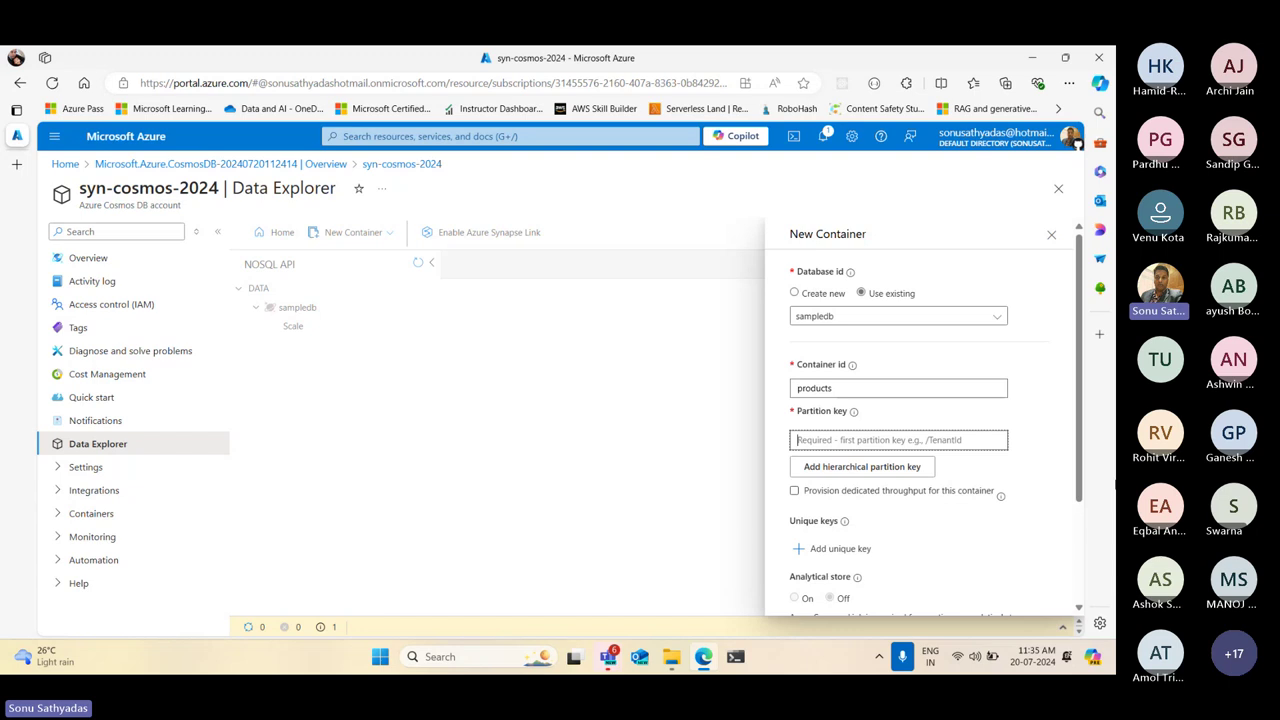
text(/)
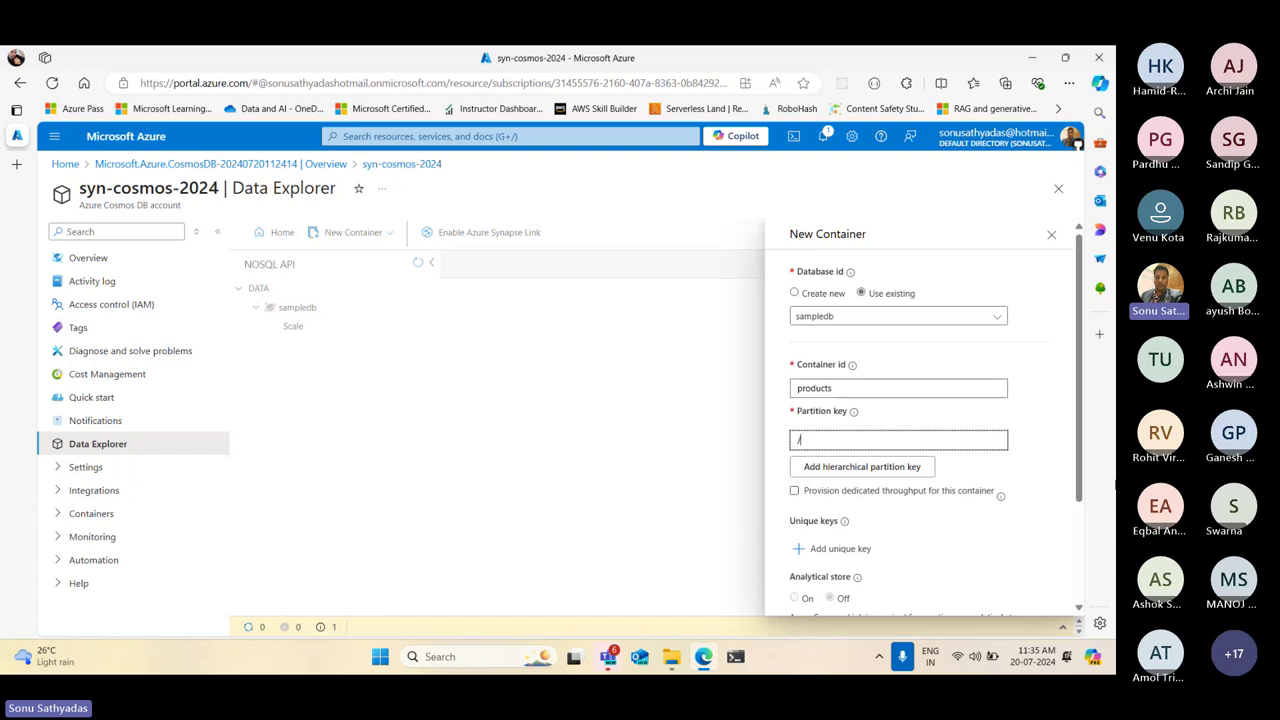
text(cate)
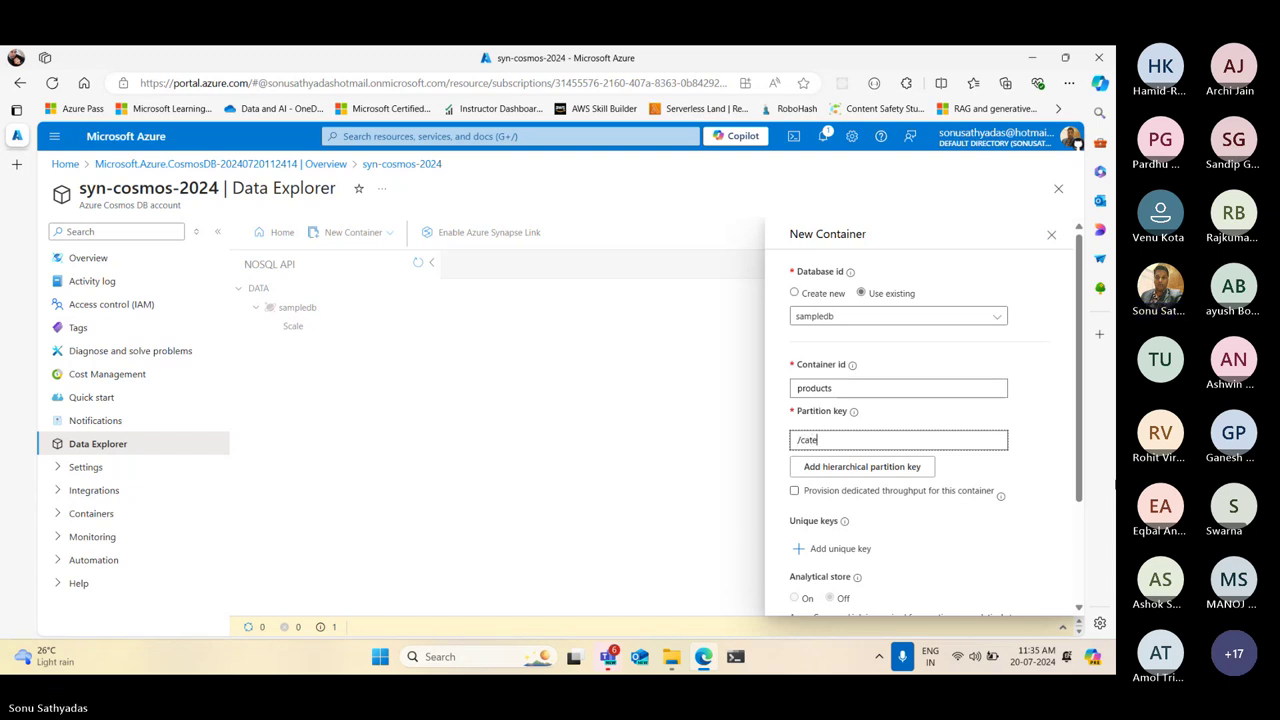
text(gory)
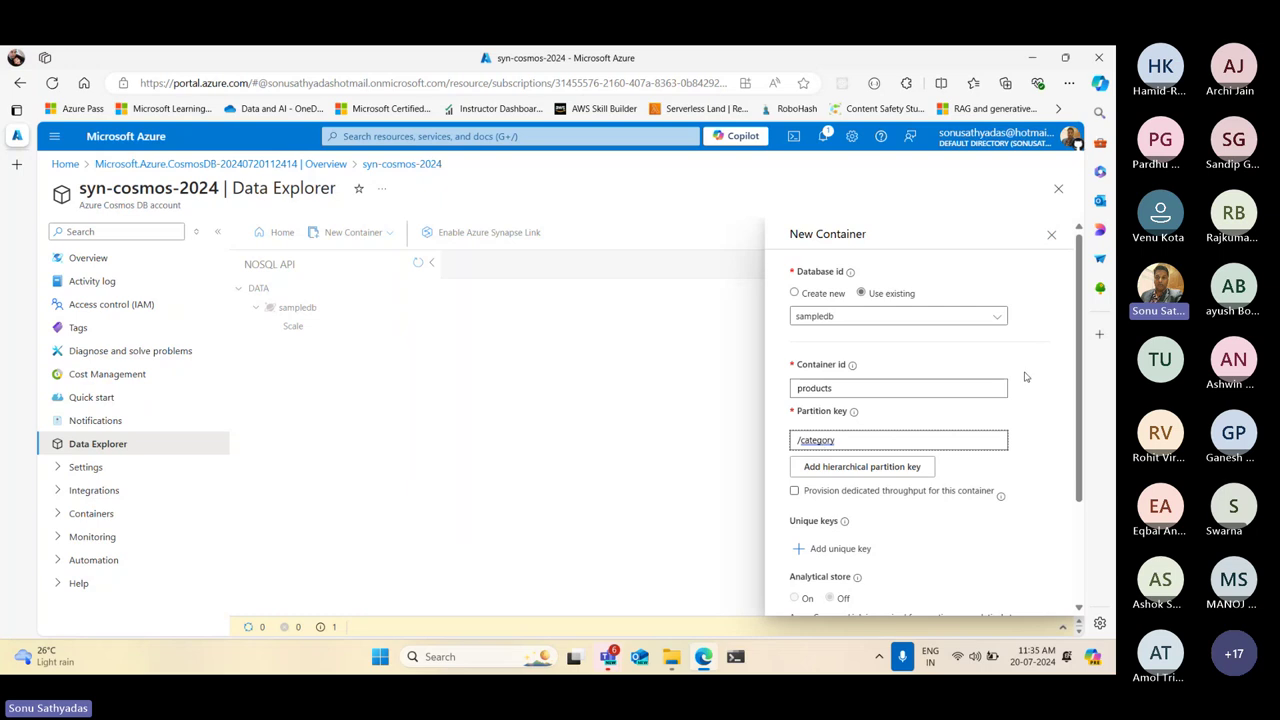
Finish the /category partition key entry and recheck the container fields
scroll(1025, 378, down, 1)
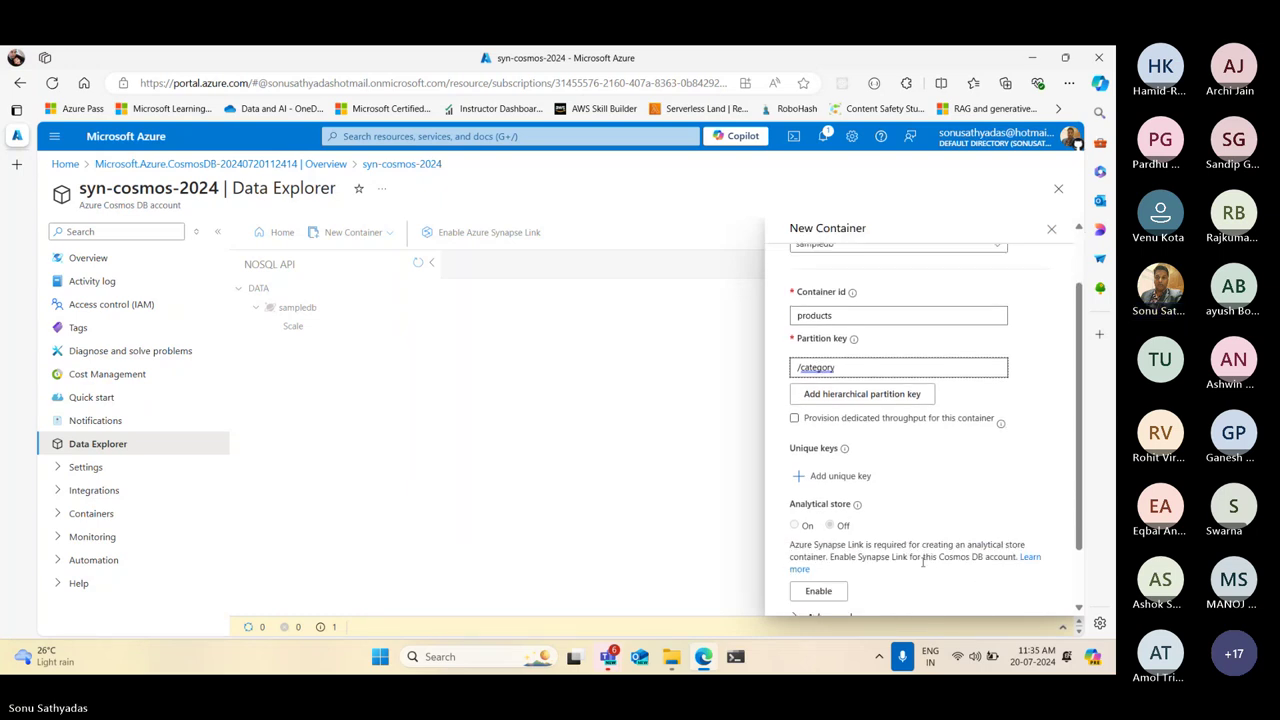
scroll(850, 580, down, 1)
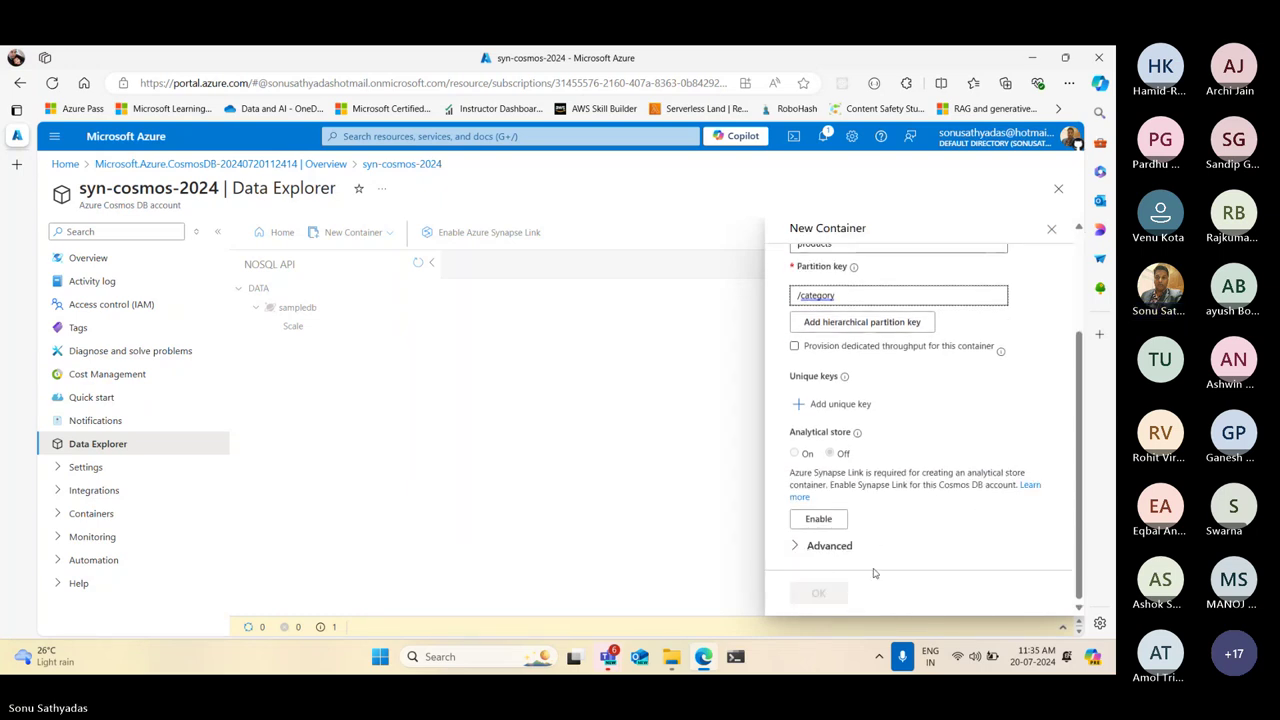
click(1015, 484)
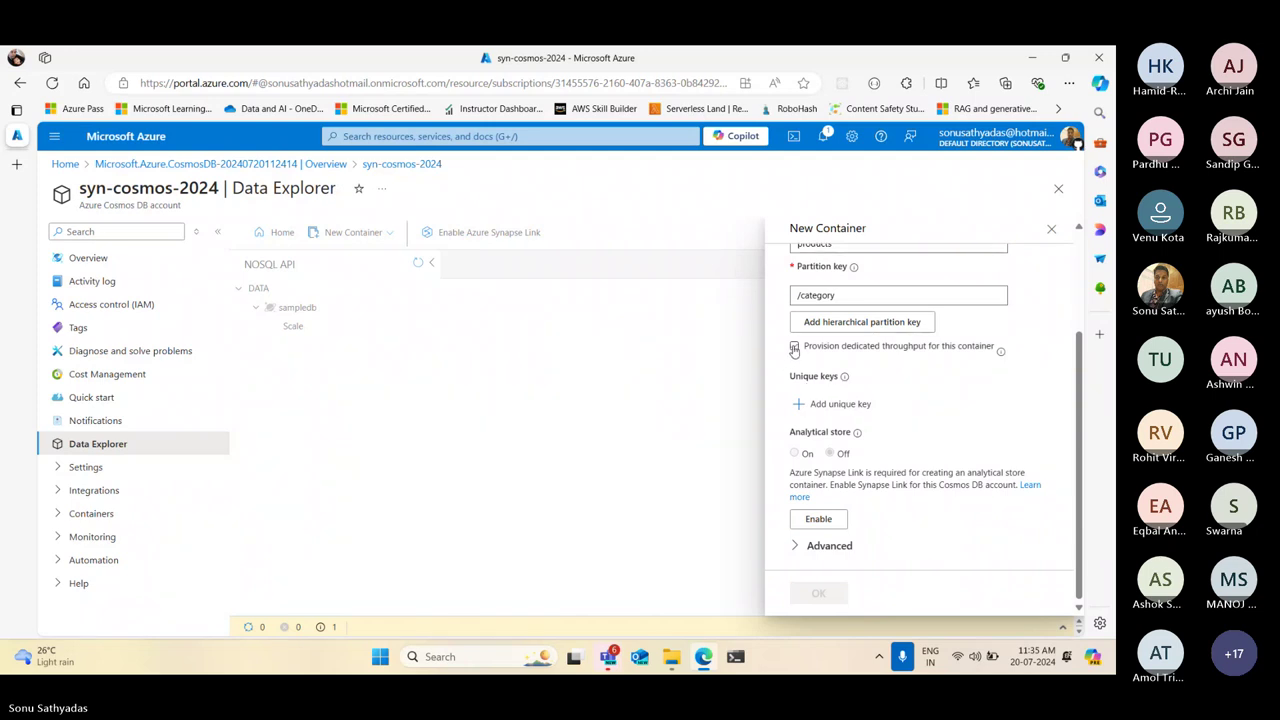
scroll(952, 388, up, 3)
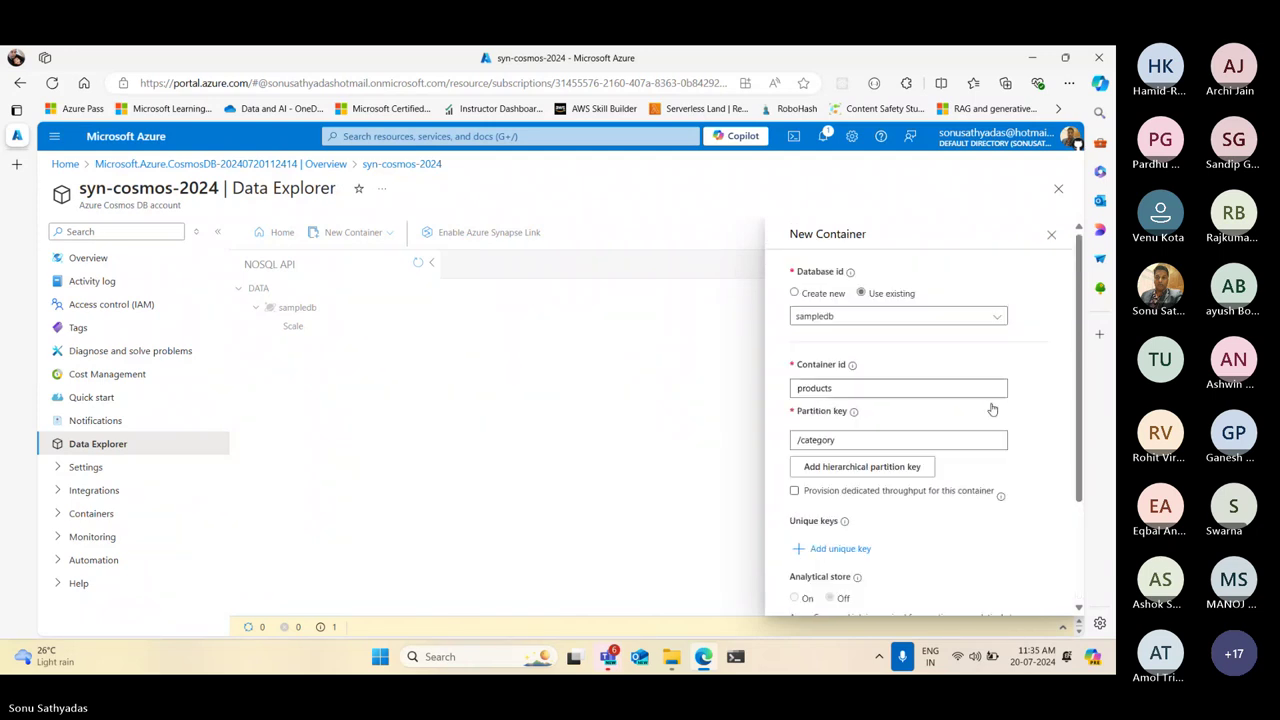
click(876, 389)
click(871, 440)
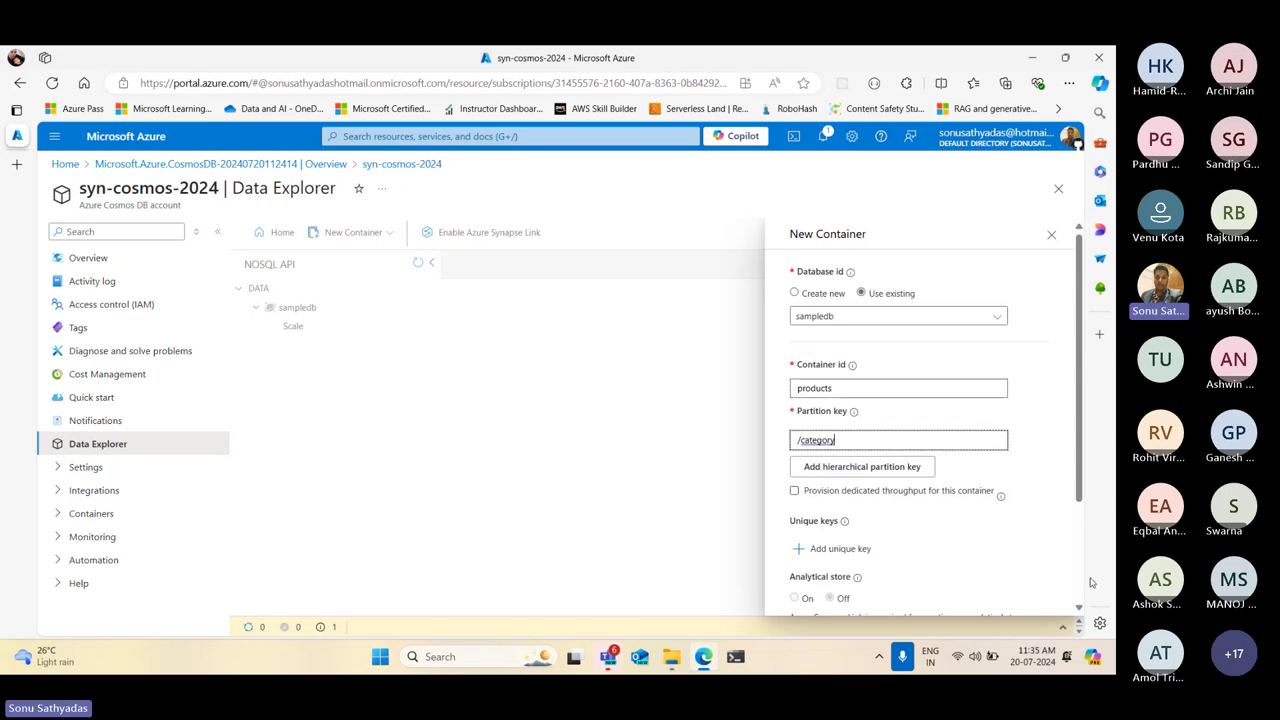
scroll(1005, 580, down, 3)
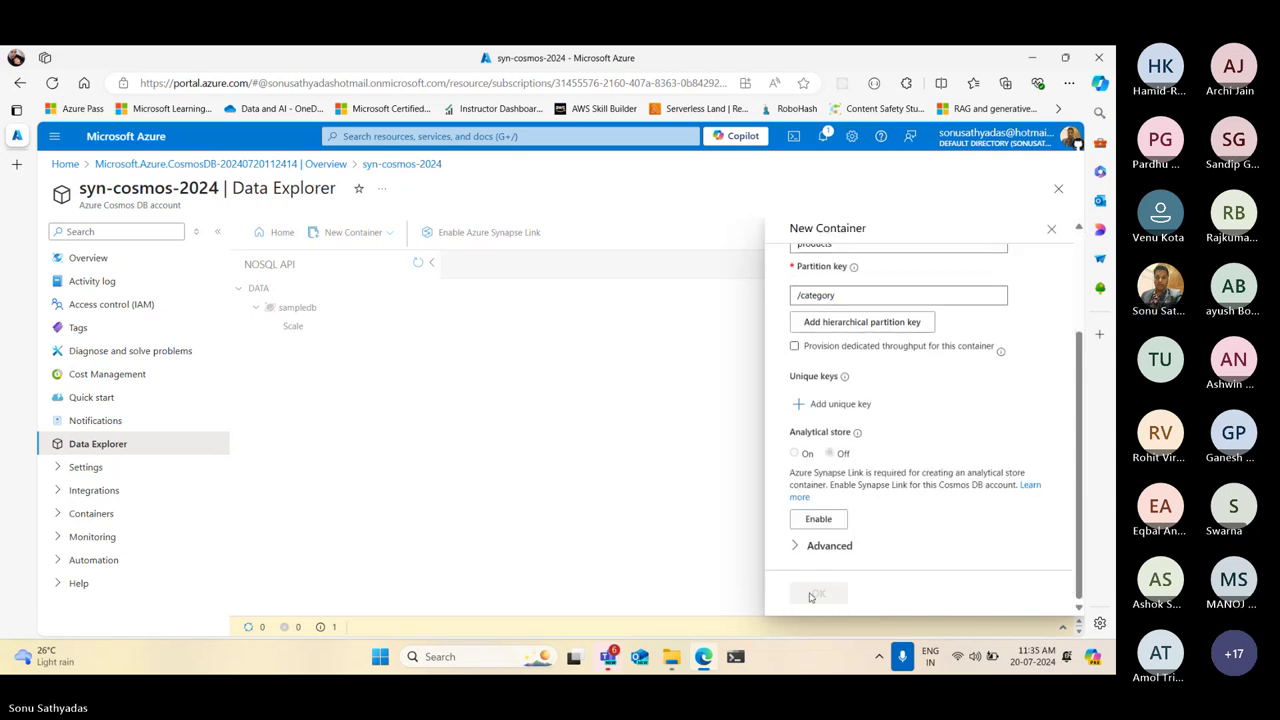
Toggle dedicated throughput for the products container on and off
click(795, 347)
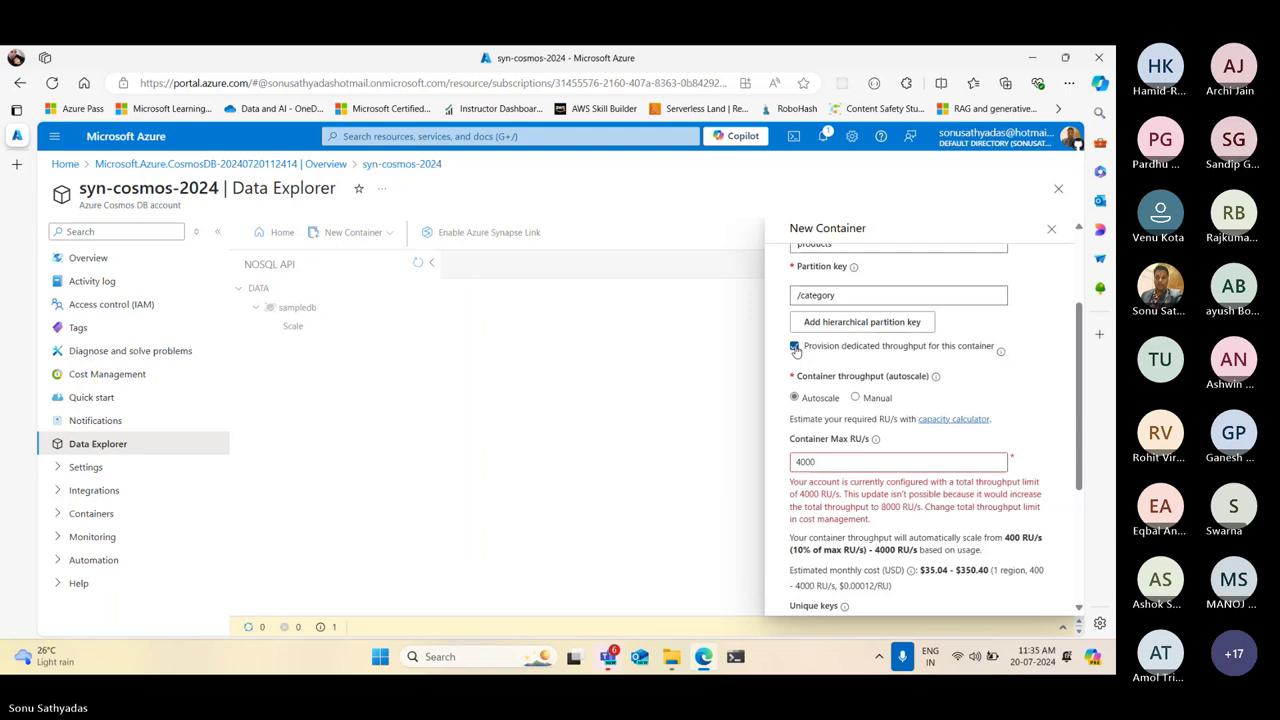
click(795, 347)
click(795, 347)
scroll(805, 400, down, 3)
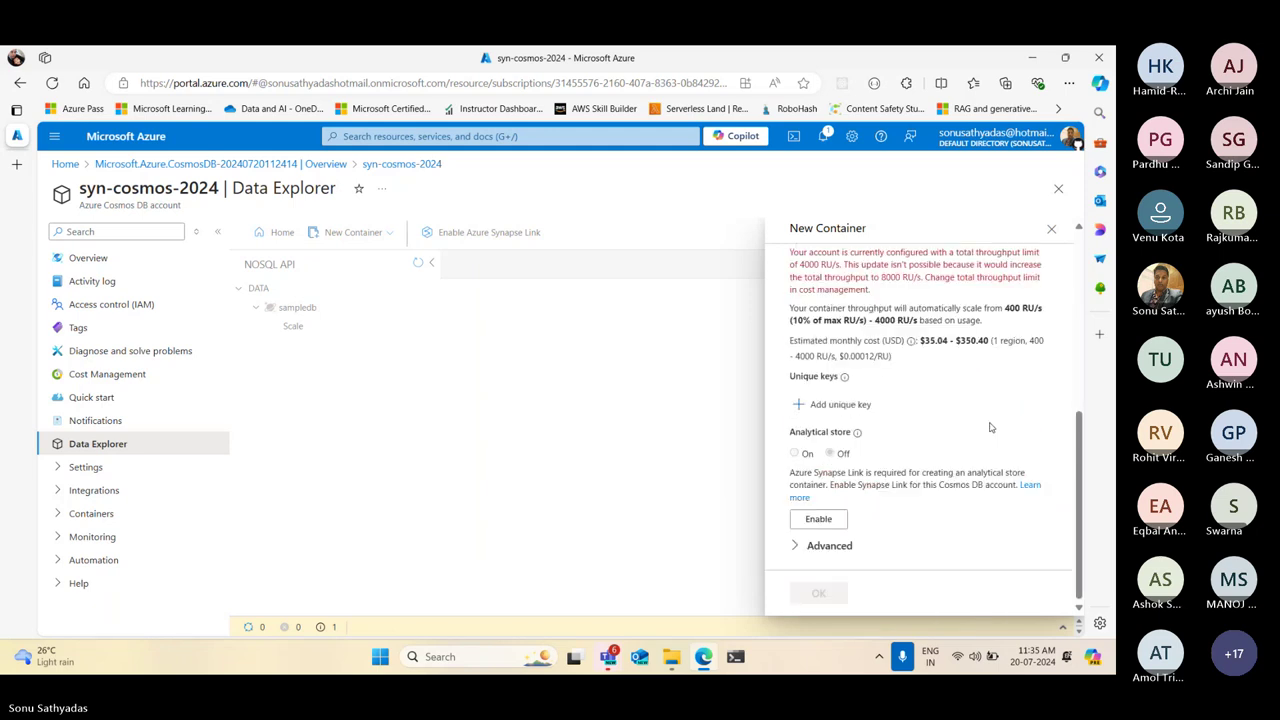
scroll(817, 451, up, 5)
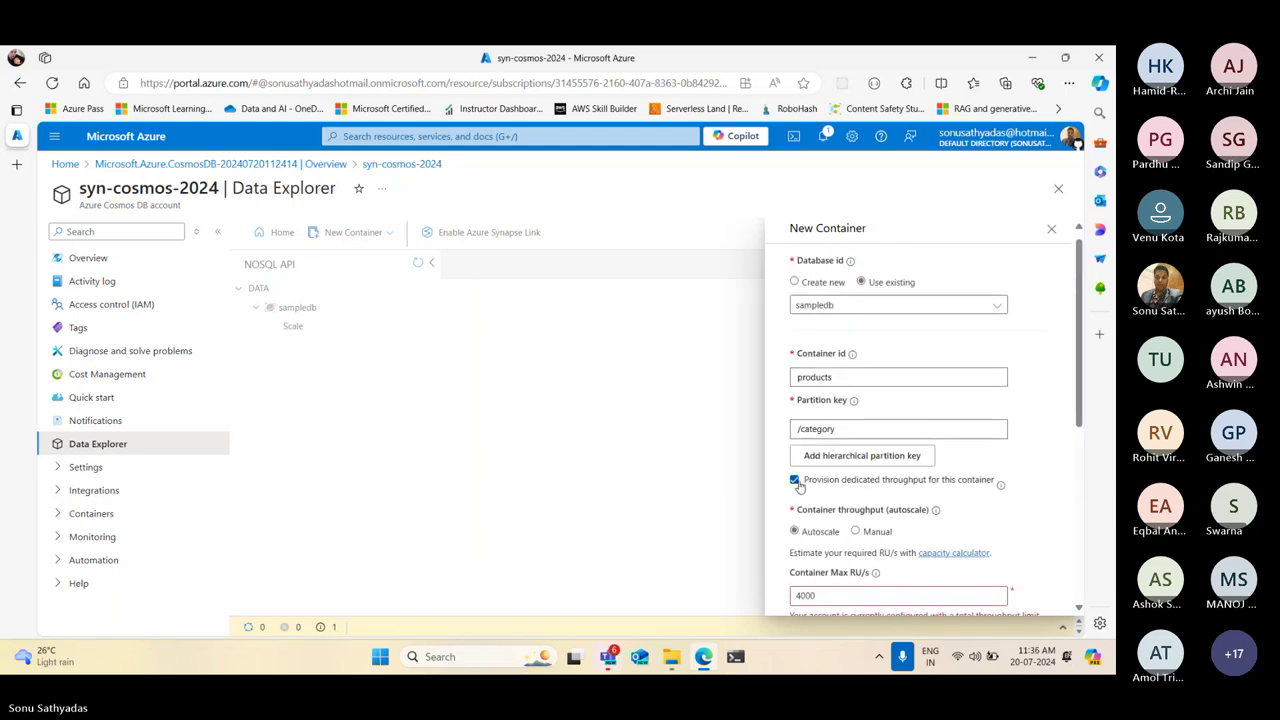
click(794, 479)
scroll(1010, 447, down, 3)
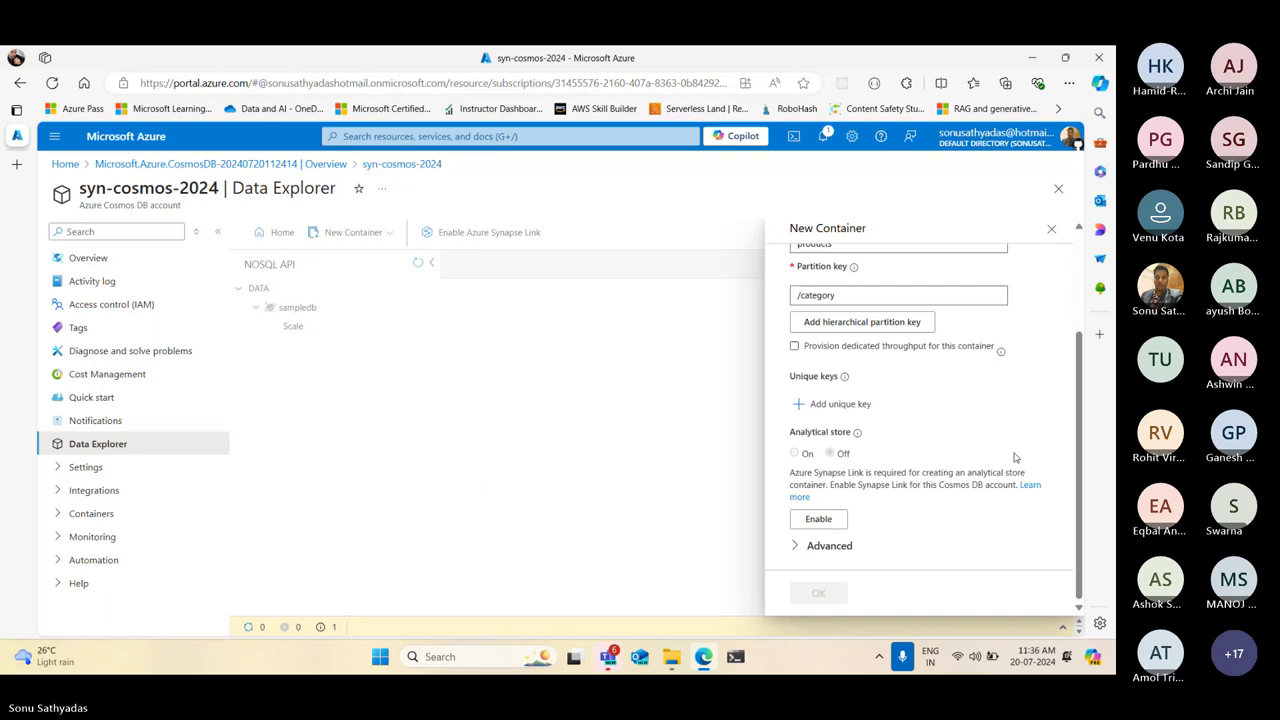
scroll(1020, 420, up, 5)
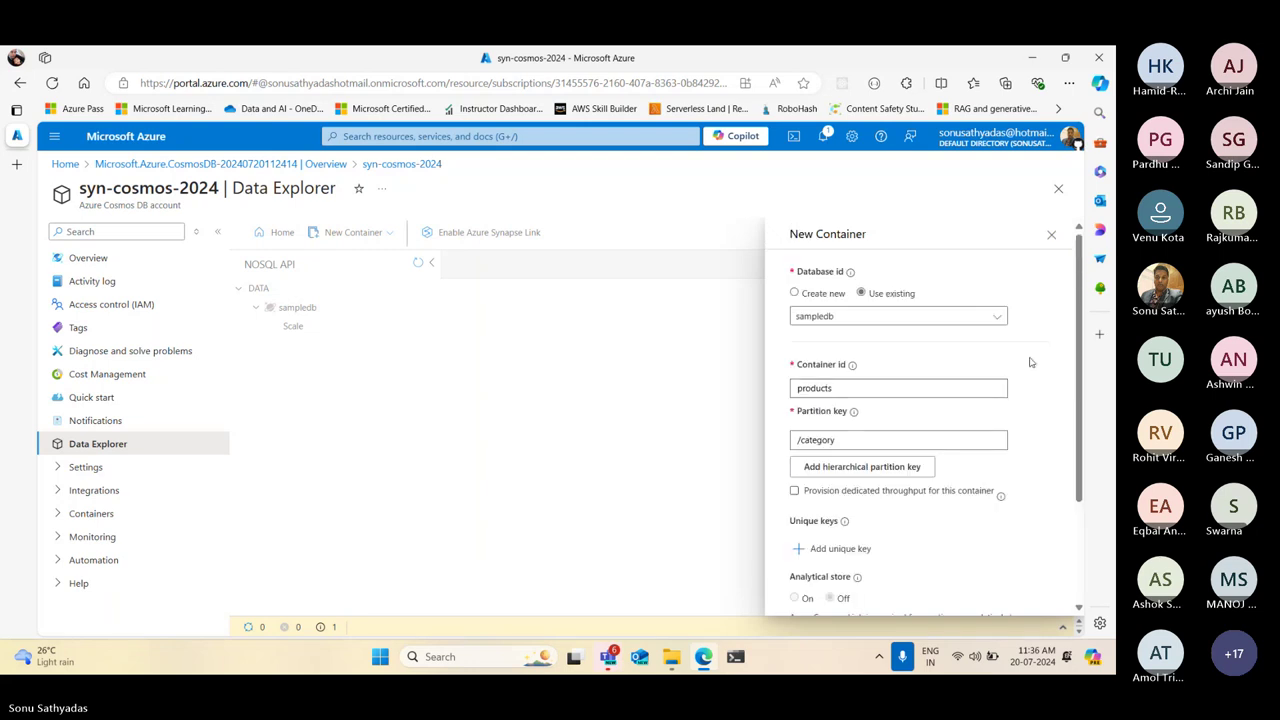
scroll(1045, 500, down, 2)
scroll(1050, 514, down, 2)
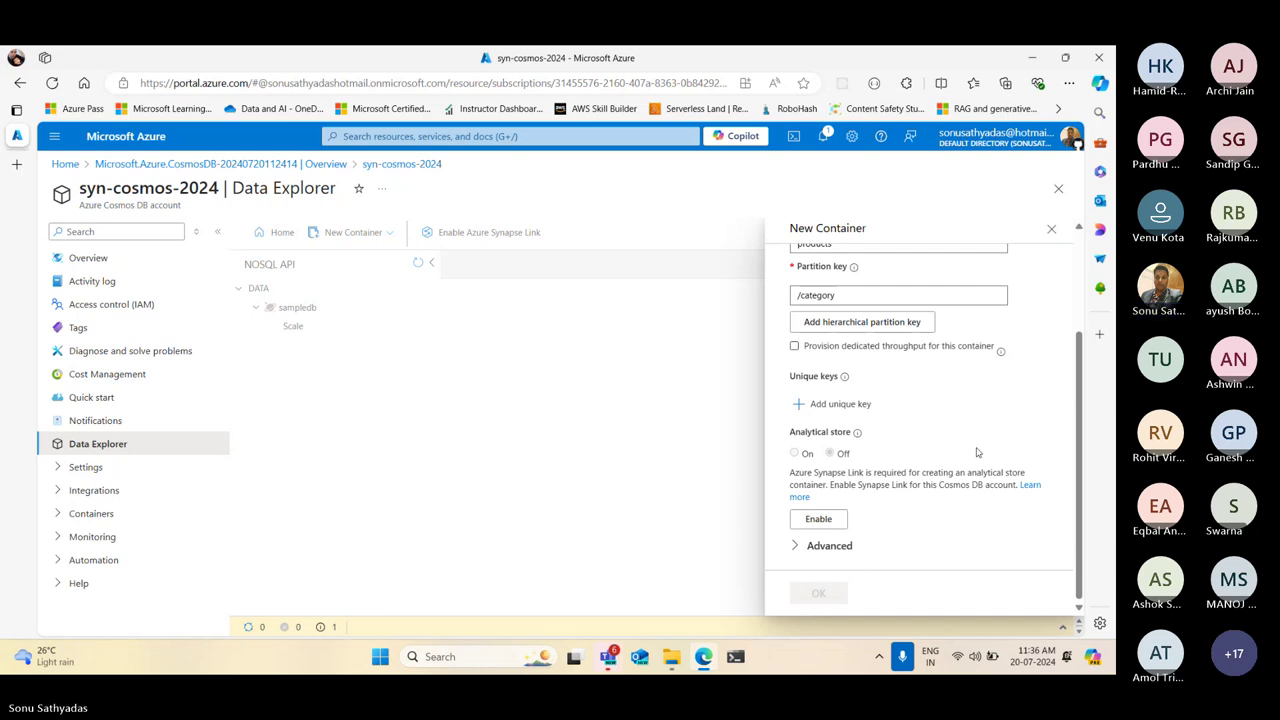
scroll(974, 449, up, 3)
Check the products id and /category key, then expand and collapse Advanced options
click(873, 369)
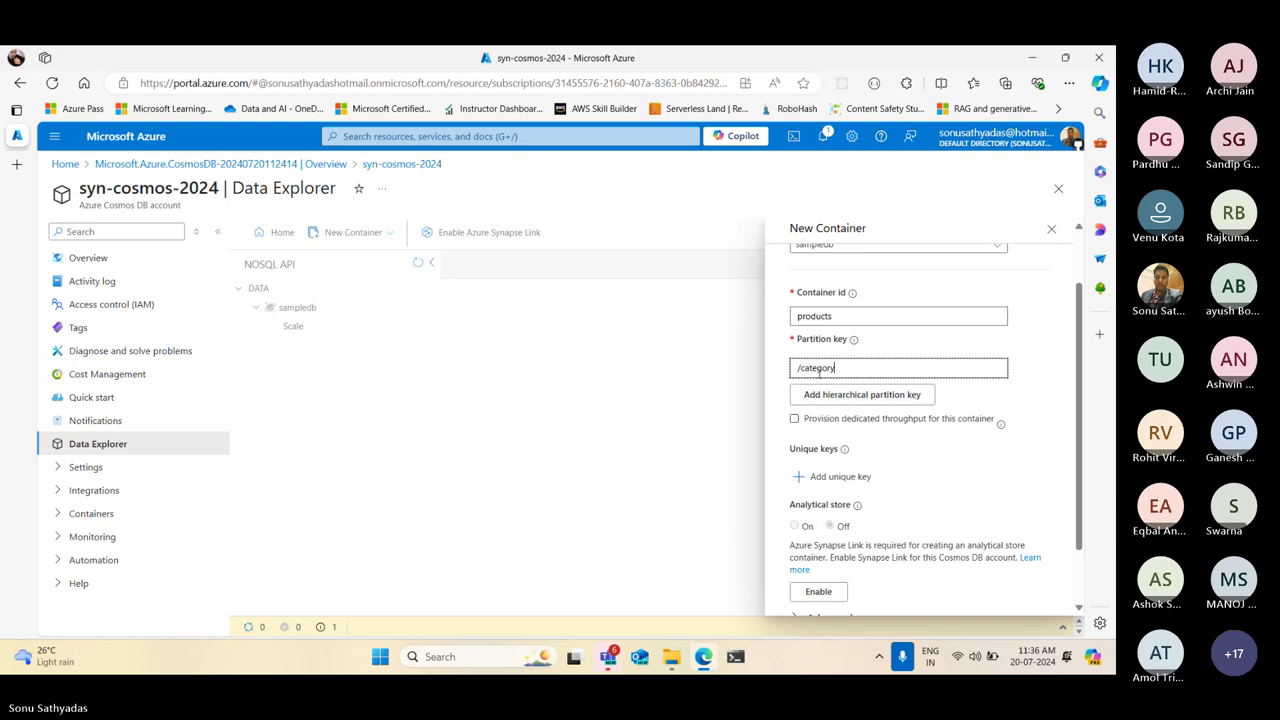
click(851, 318)
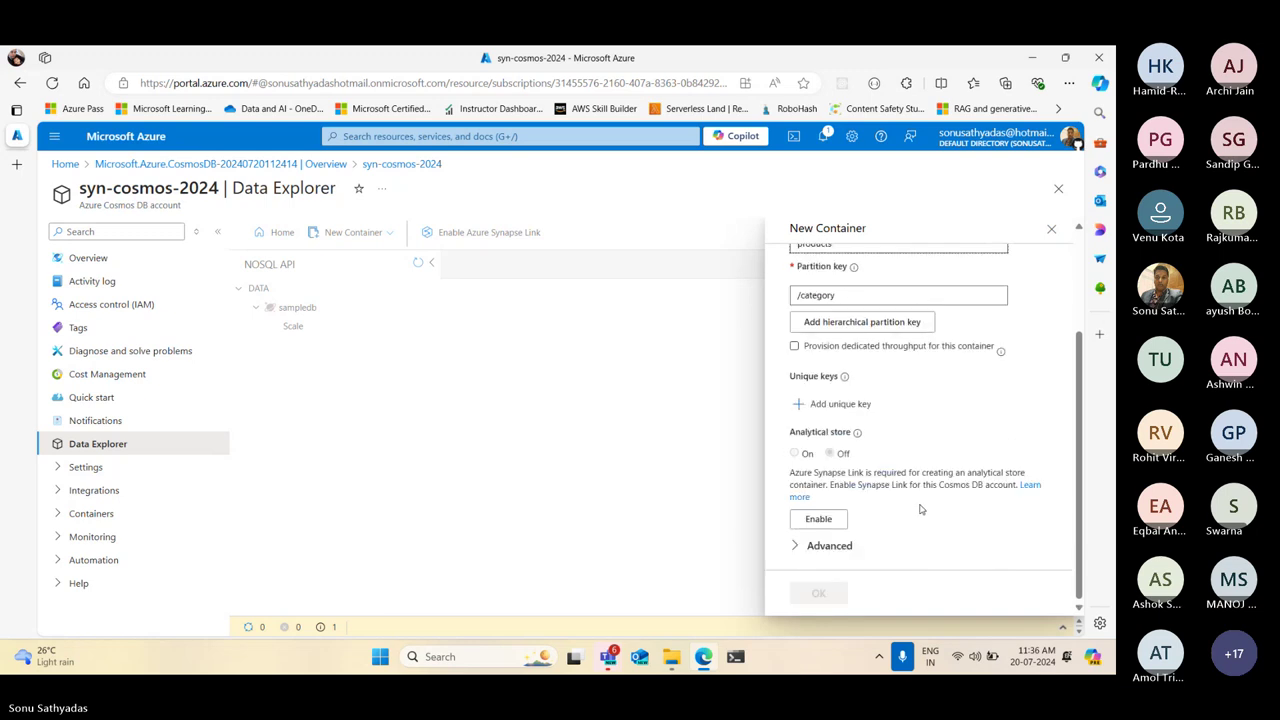
click(795, 546)
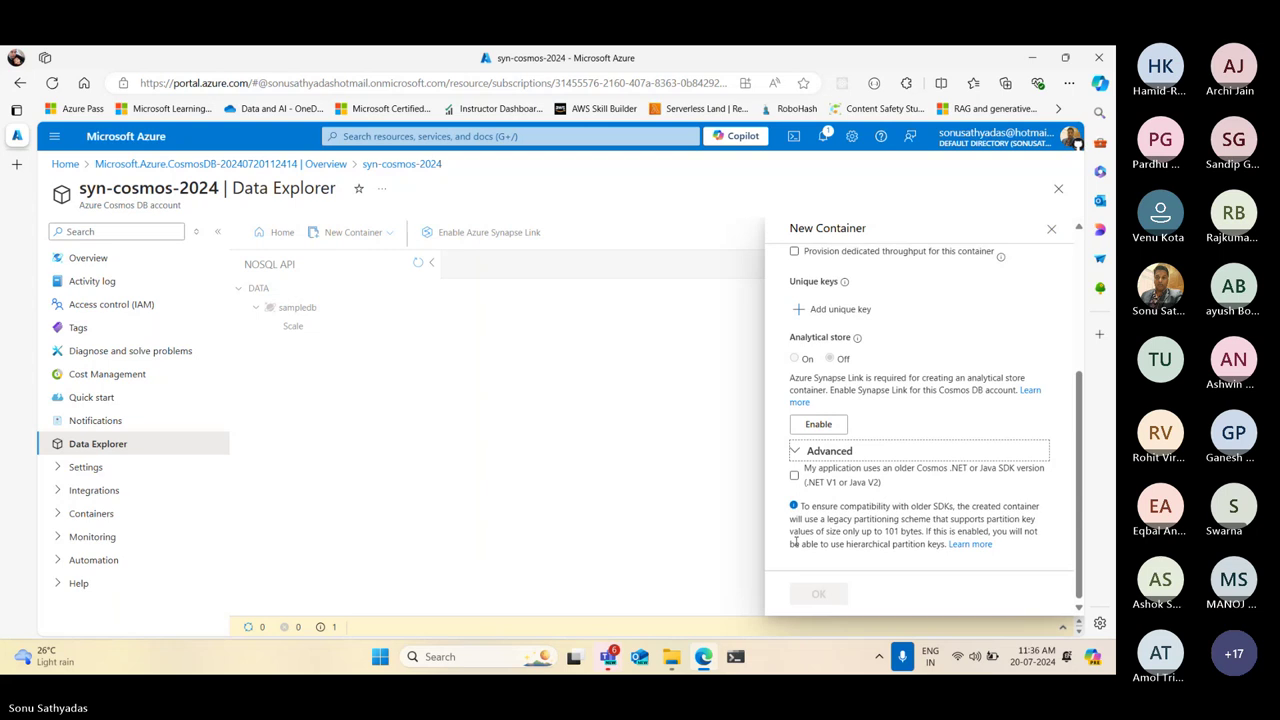
click(795, 452)
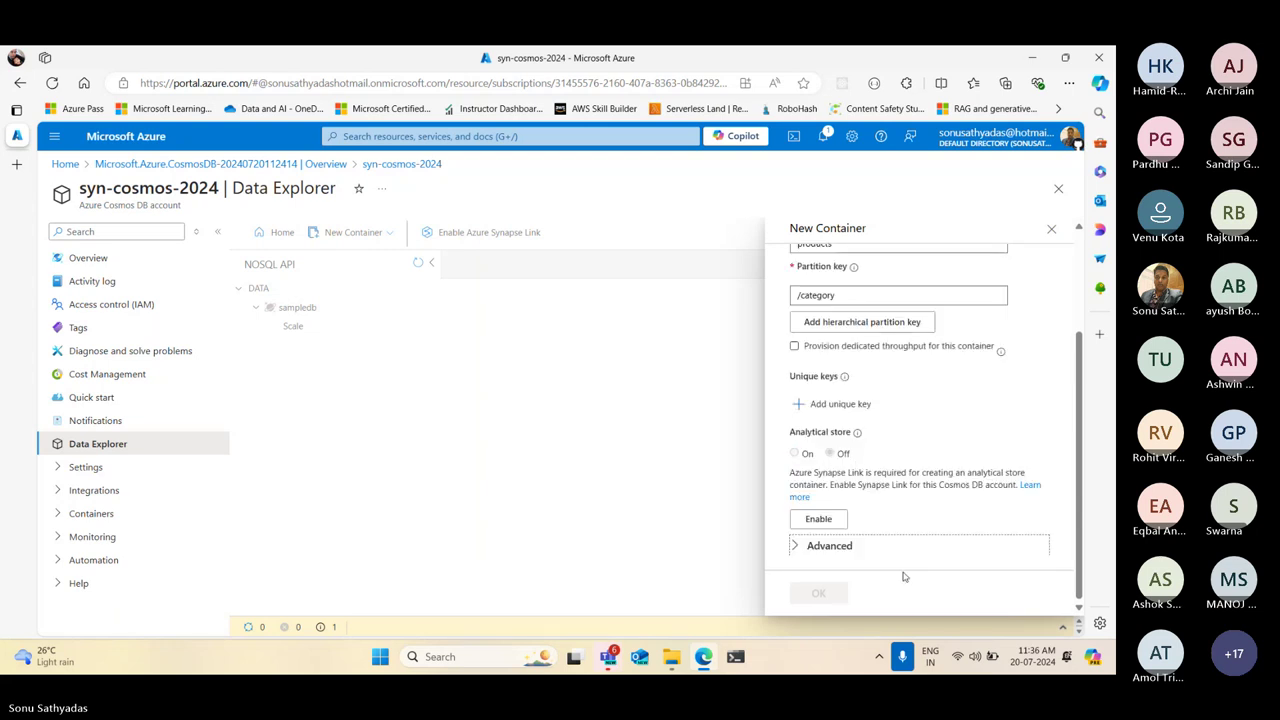
scroll(898, 361, up, 3)
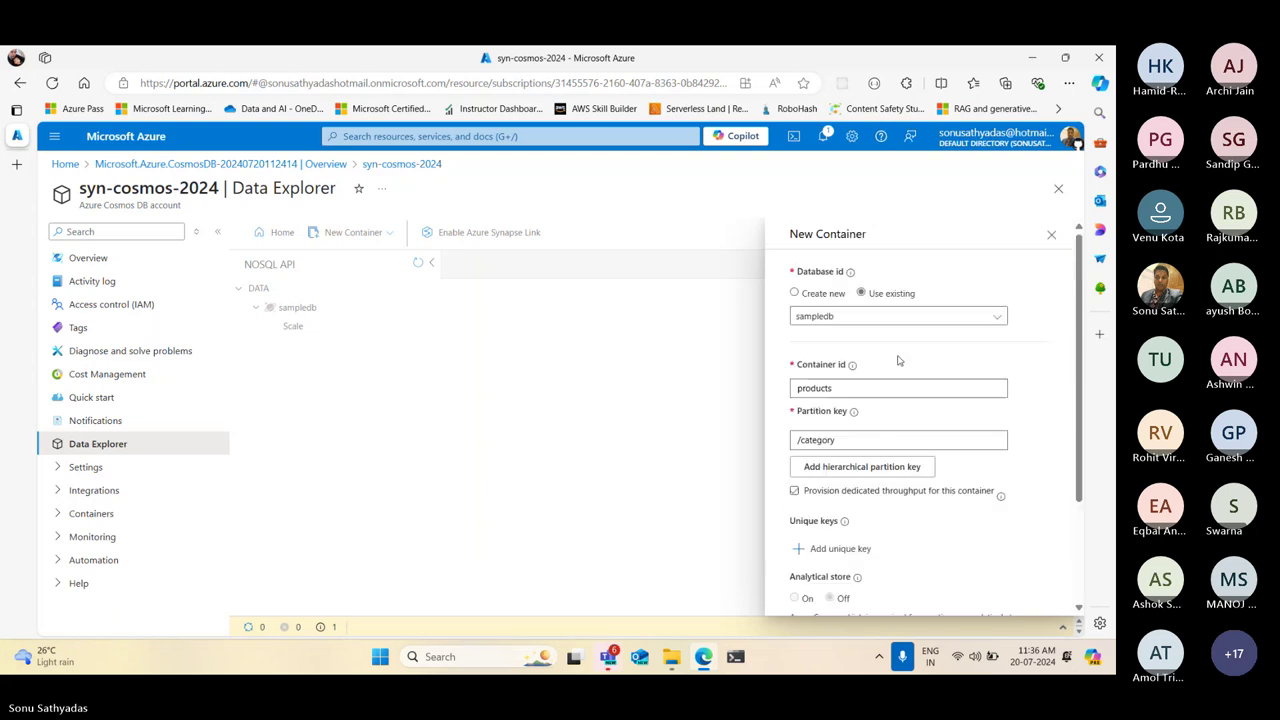
Switch the container to a newly created database with id 'test'
click(794, 293)
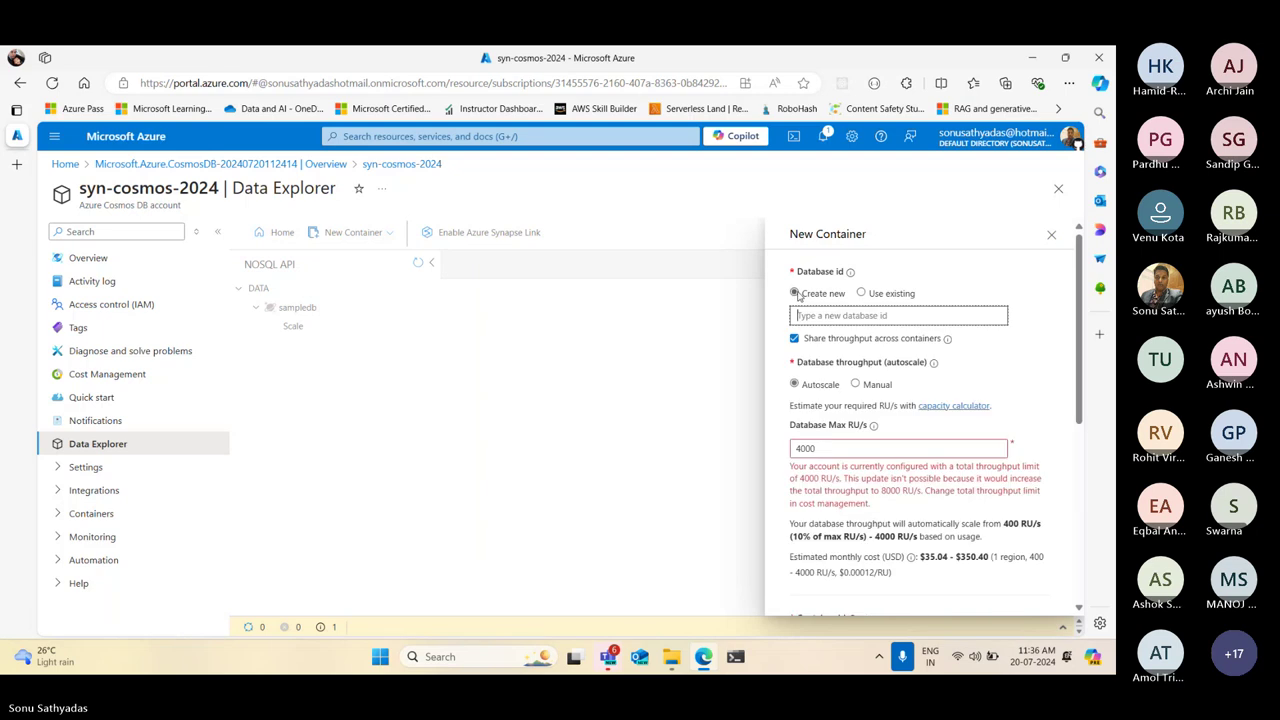
scroll(857, 343, down, 4)
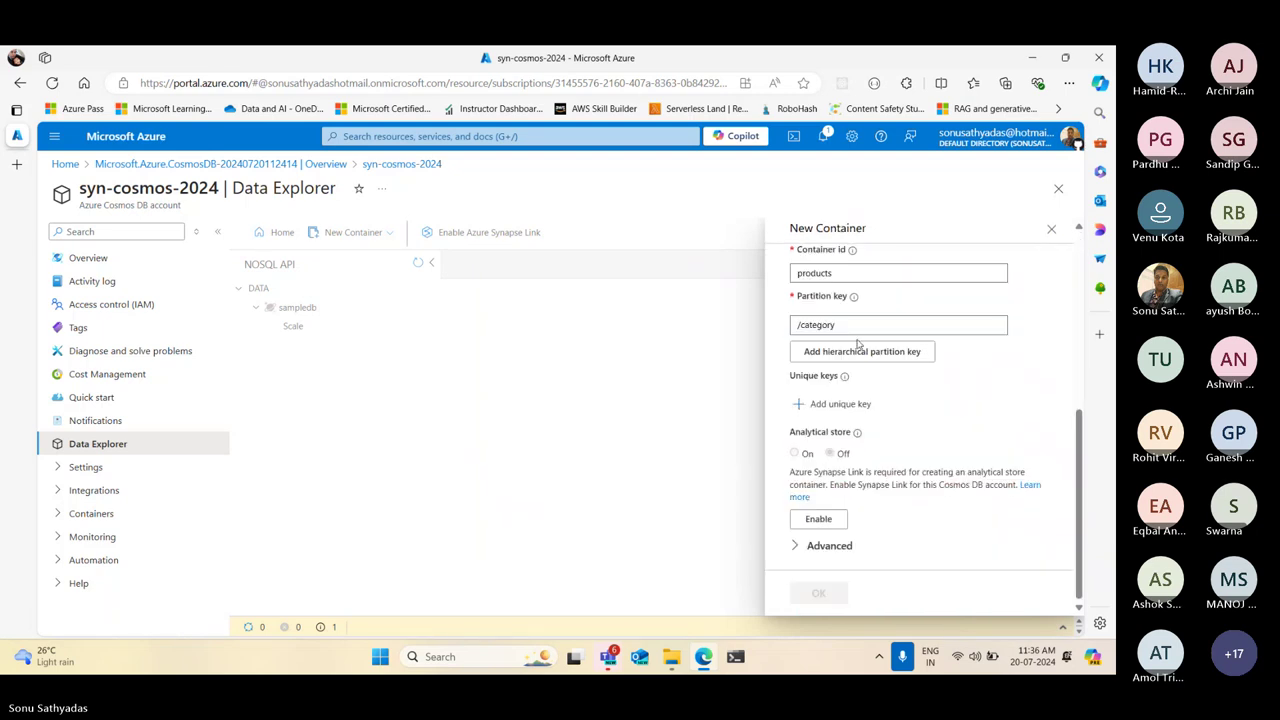
scroll(857, 343, up, 3)
scroll(857, 343, up, 1)
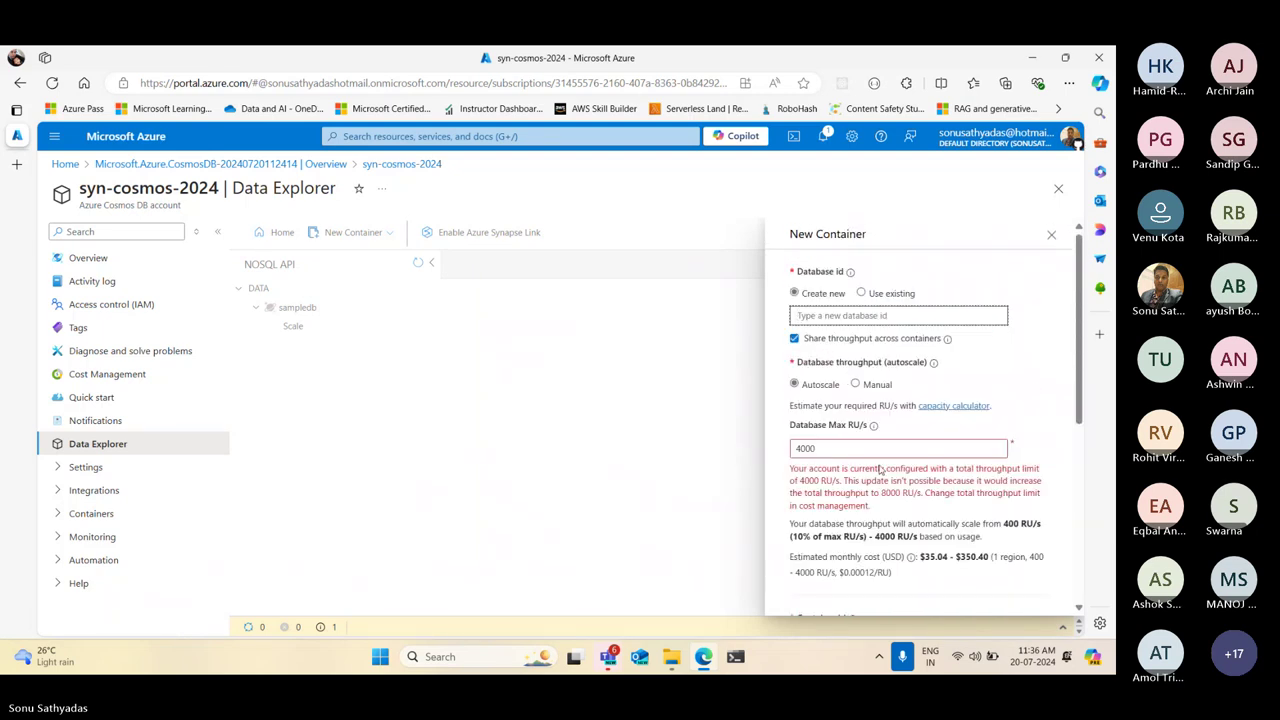
click(849, 447)
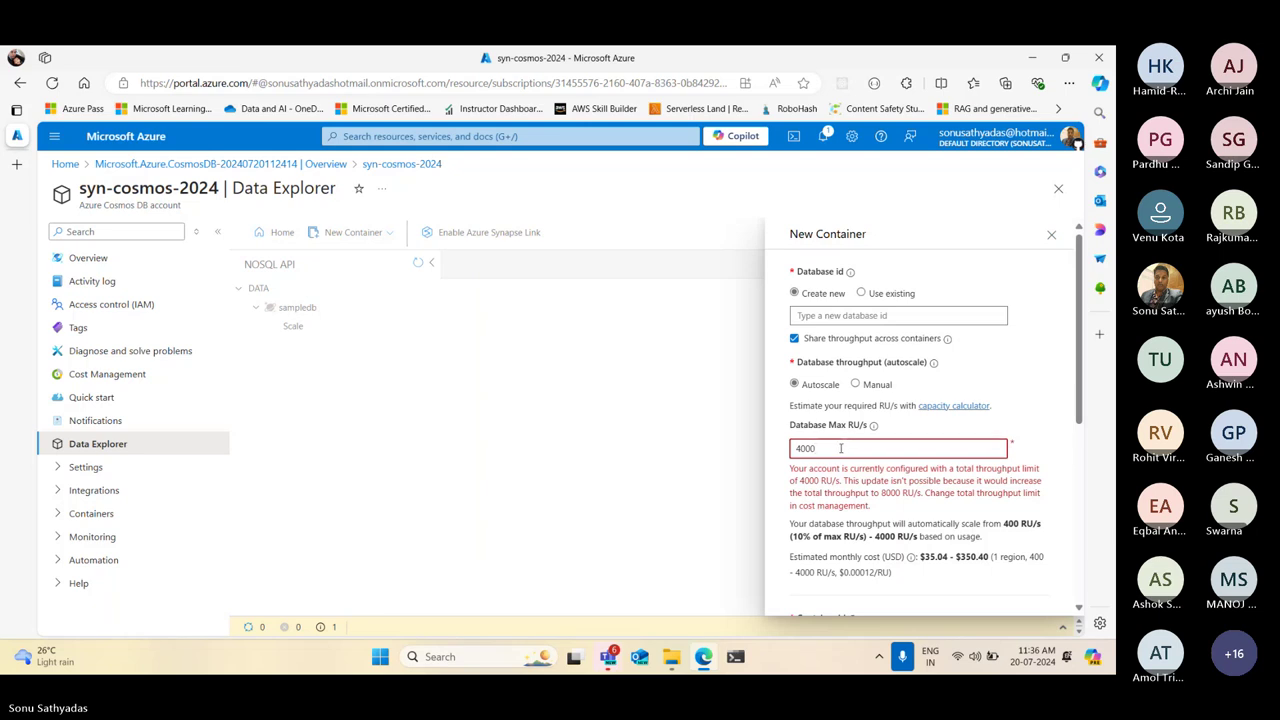
key(ctrl+a)
click(835, 318)
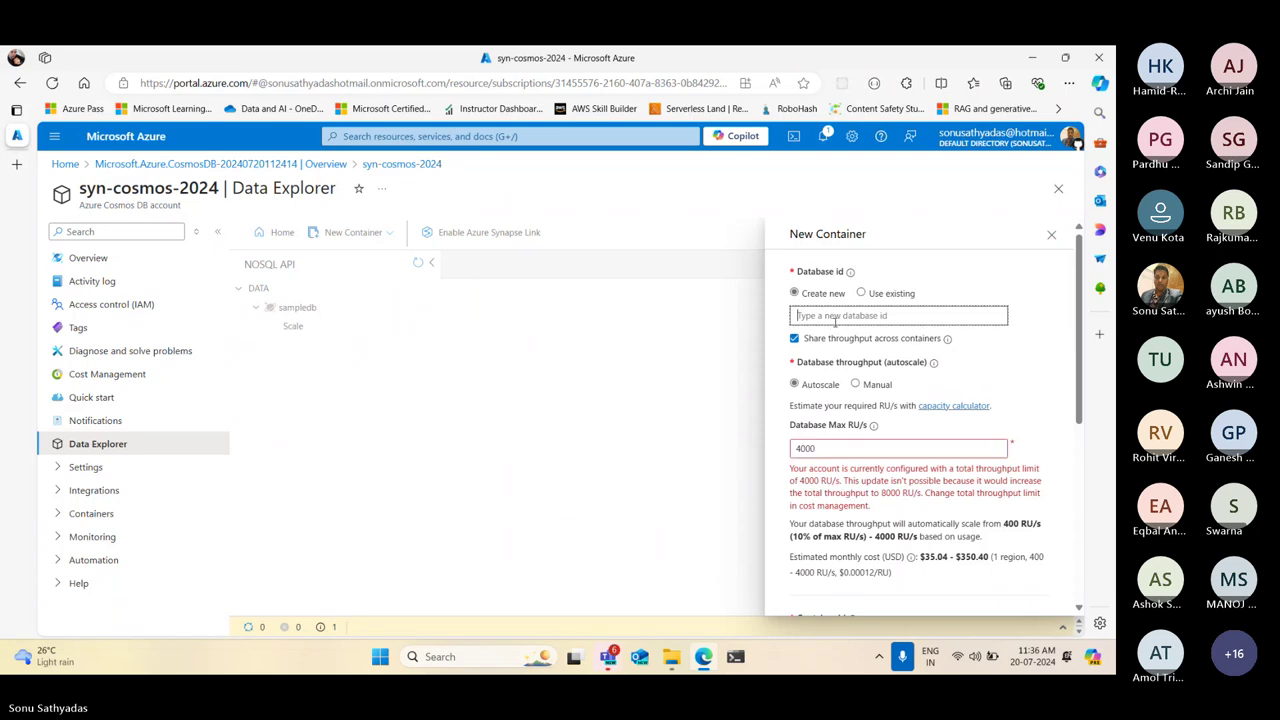
text(test)
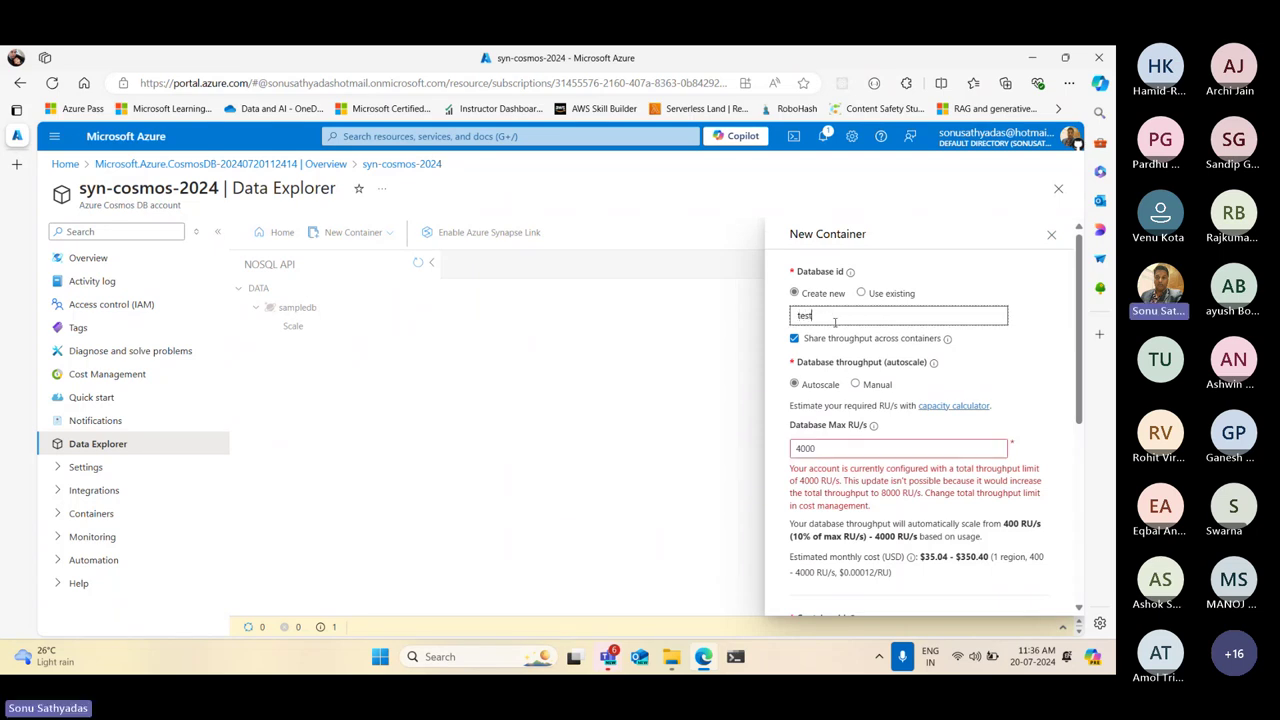
Try max RU/s values 1, 6000 and 600, and toggle Manual versus Autoscale throughput
scroll(905, 363, down, 5)
scroll(842, 370, up, 5)
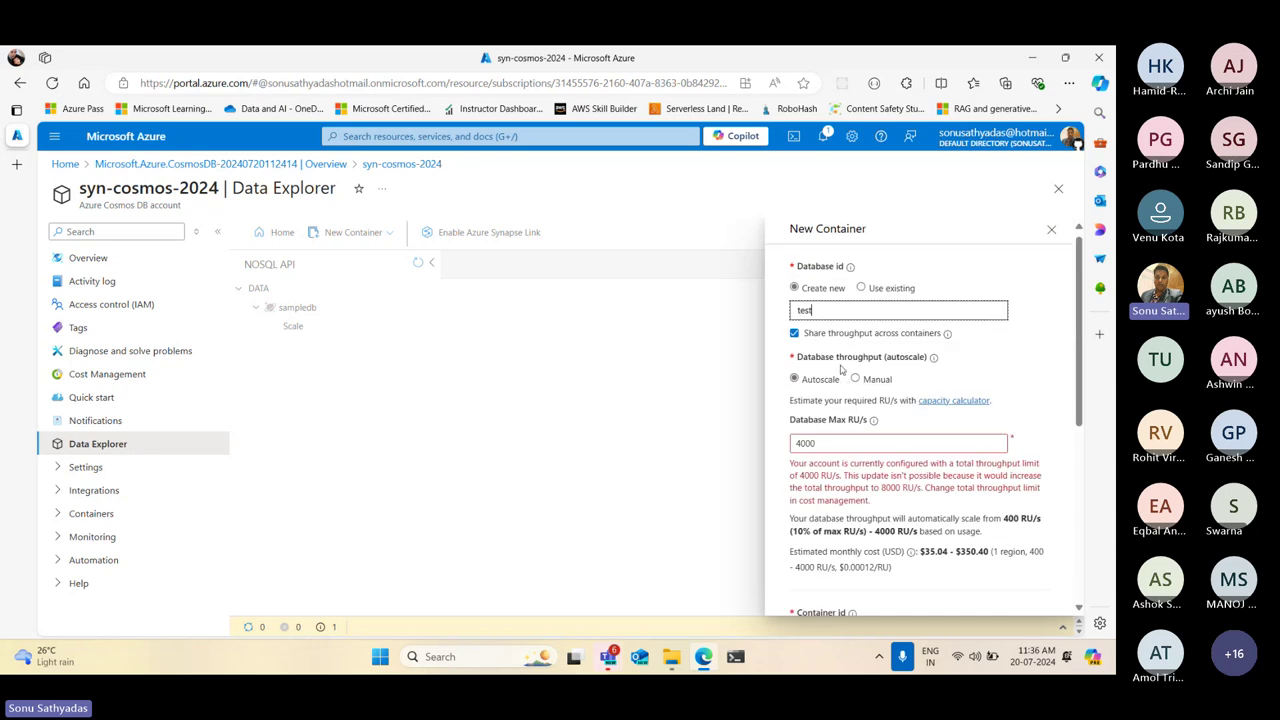
click(803, 445)
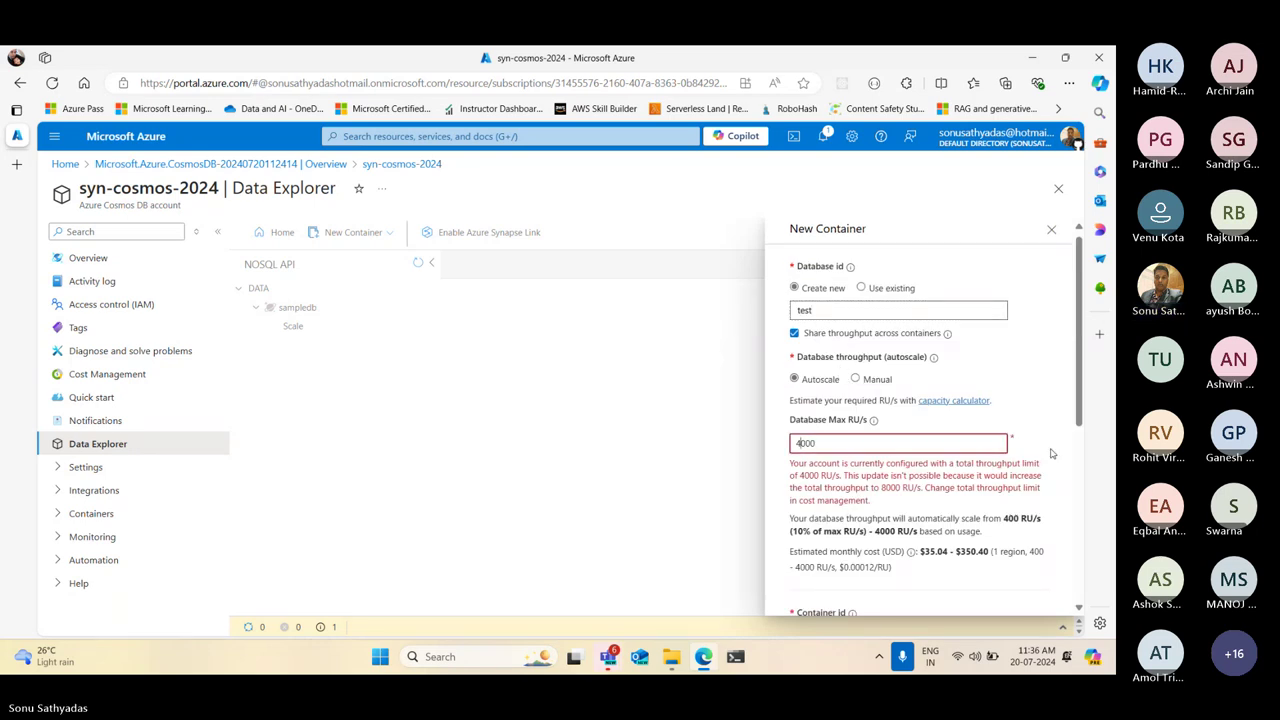
key(BackSpace)
key(BackSpace)
key(BackSpace)
key(BackSpace)
text(1)
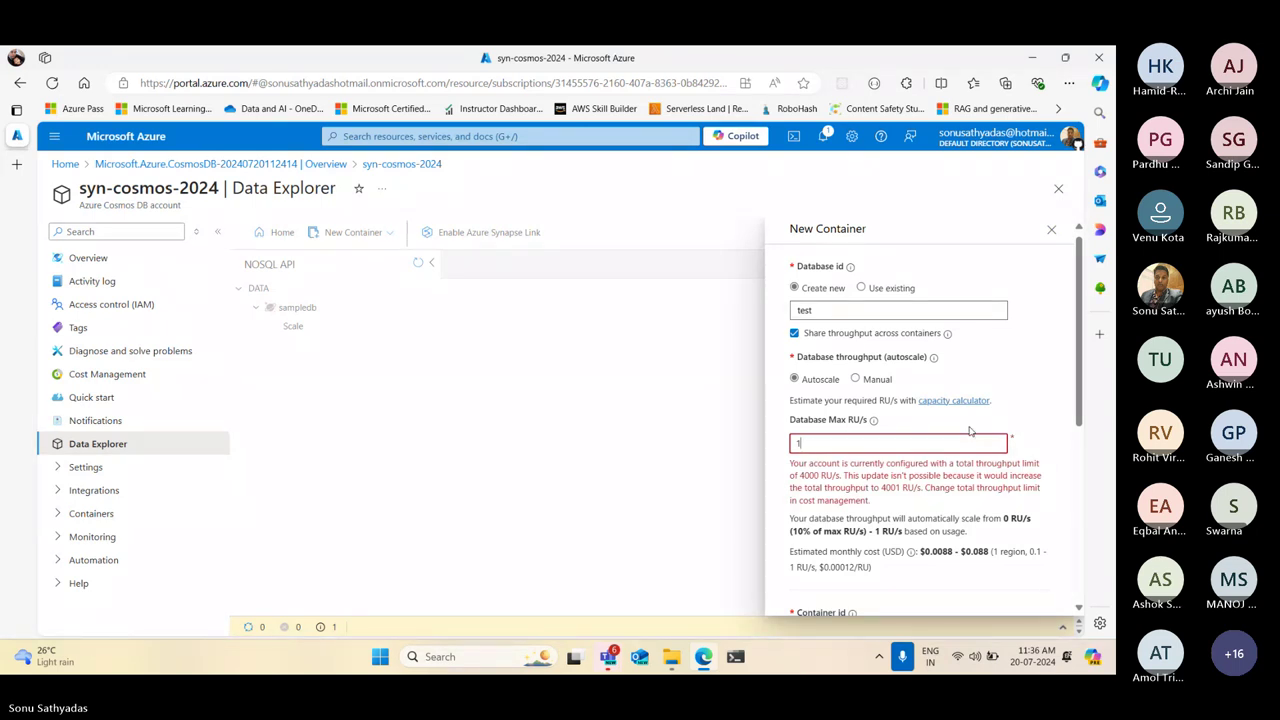
key(BackSpace)
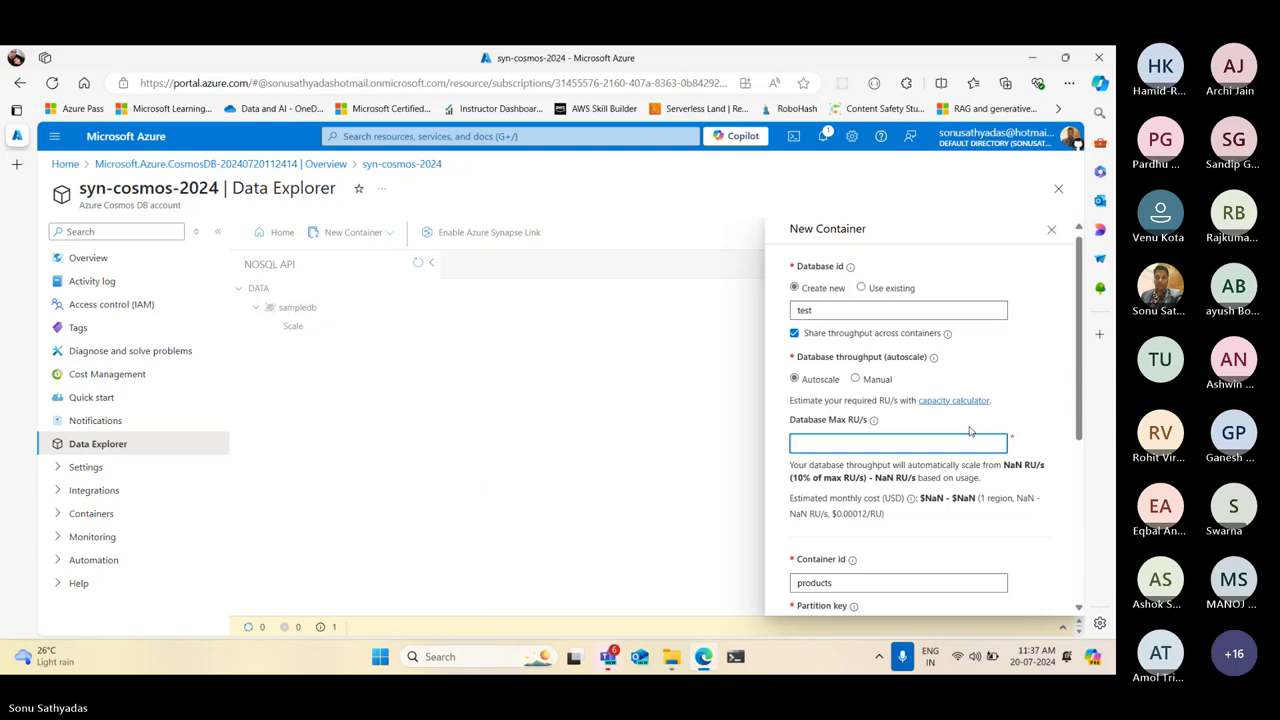
text(6000)
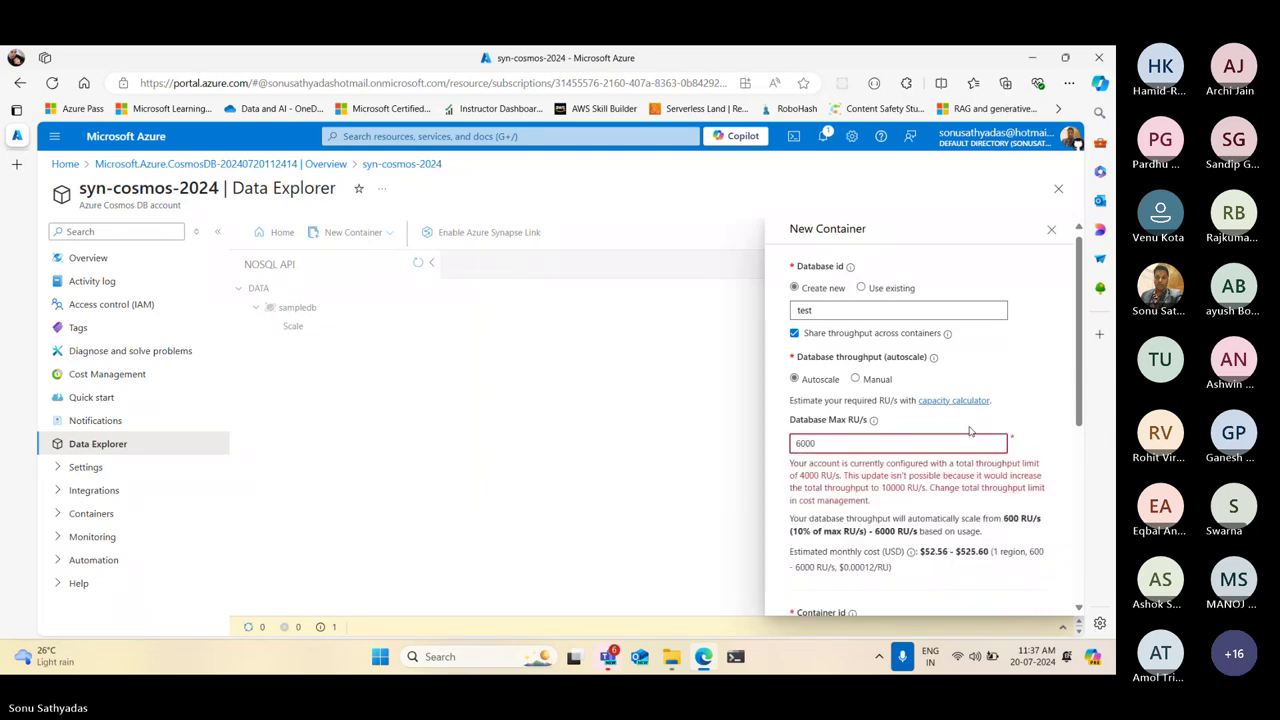
key(BackSpace)
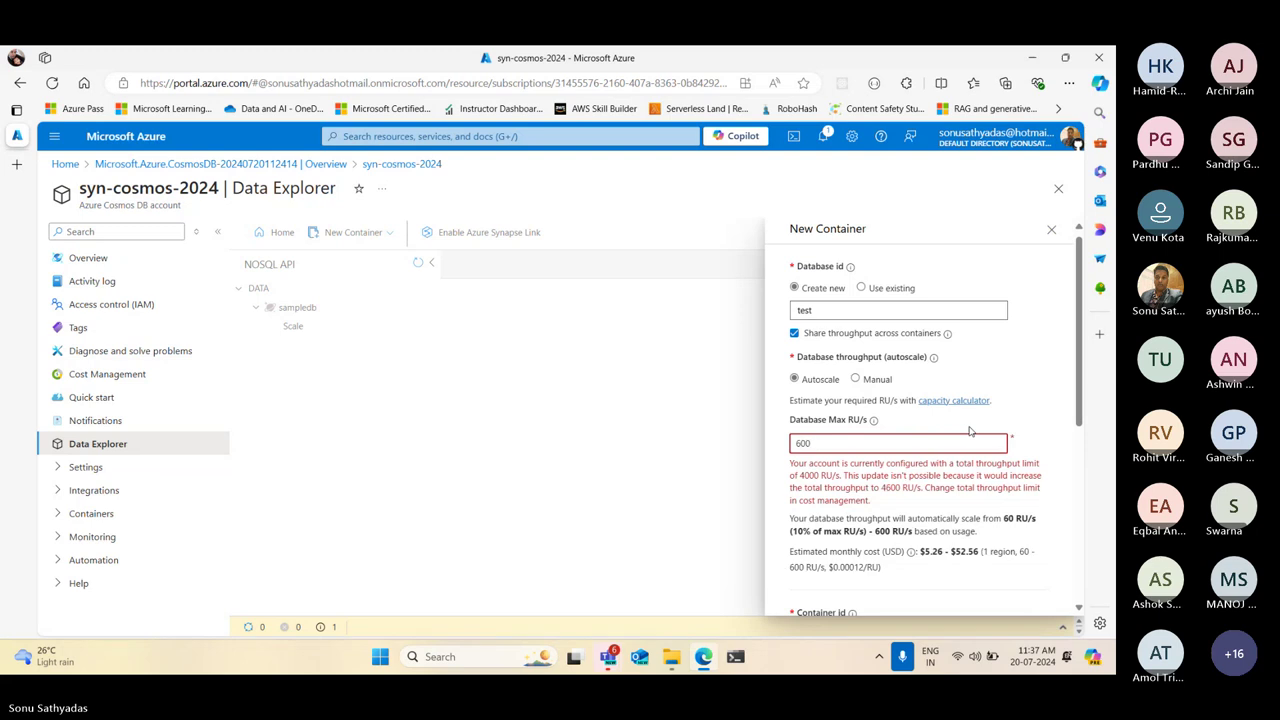
key(BackSpace)
key(BackSpace)
key(BackSpace)
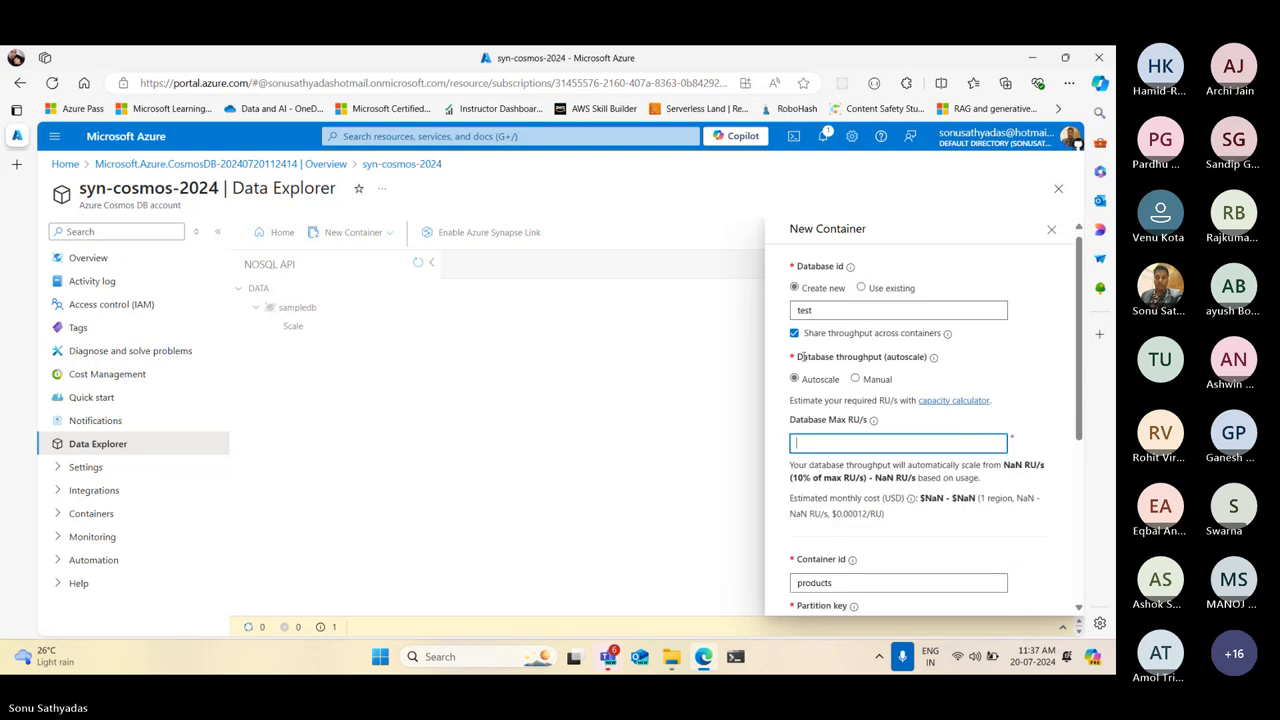
click(855, 379)
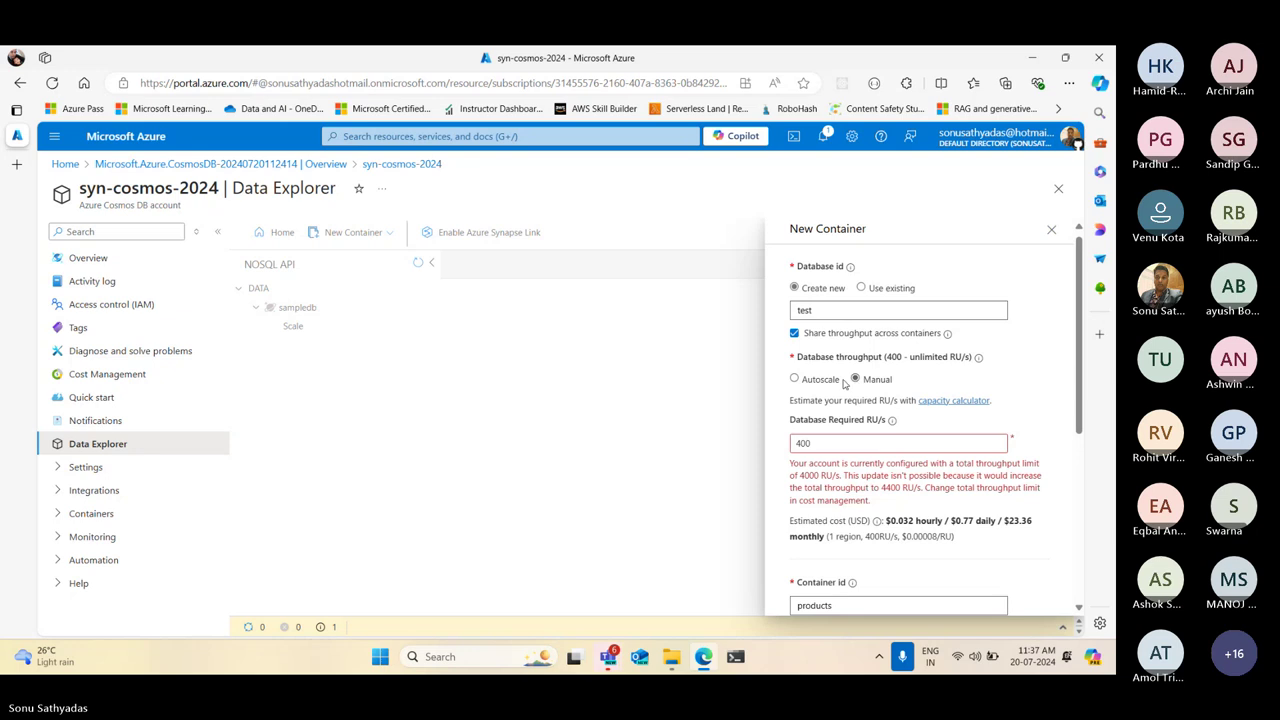
click(828, 380)
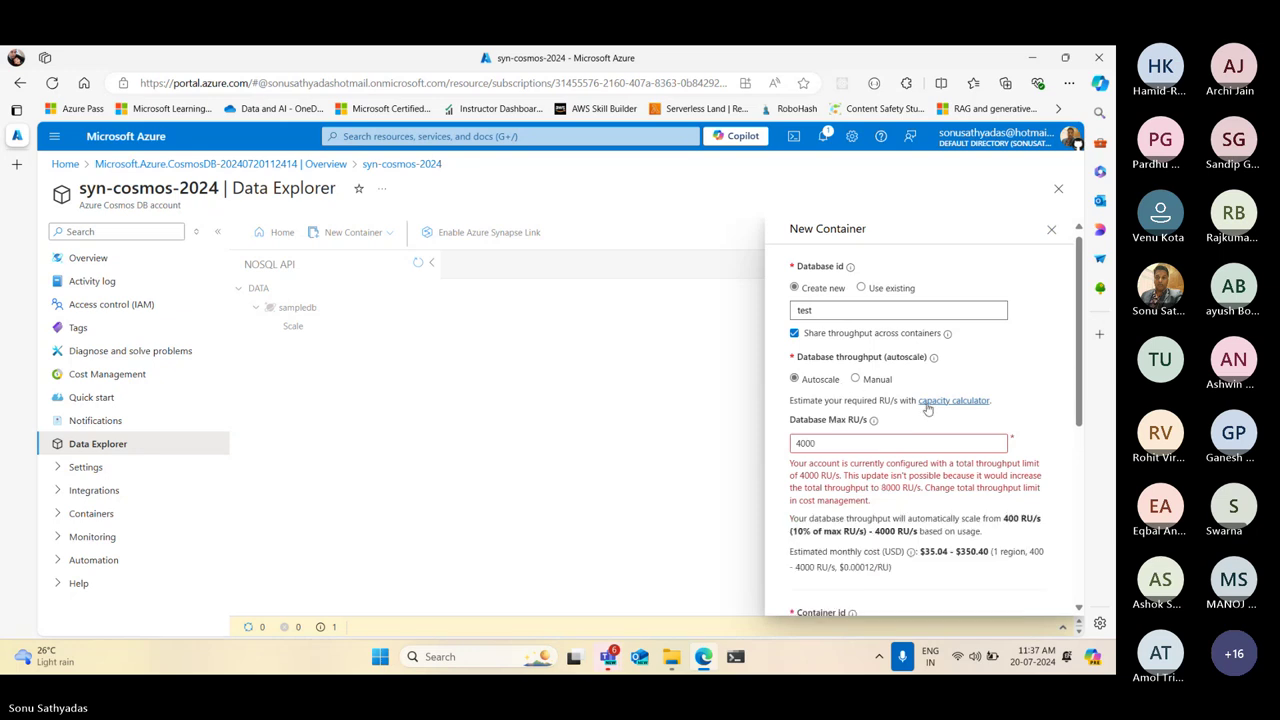
Uncheck shared throughput, then discard the New Container panel without creating it
click(794, 333)
scroll(942, 392, down, 3)
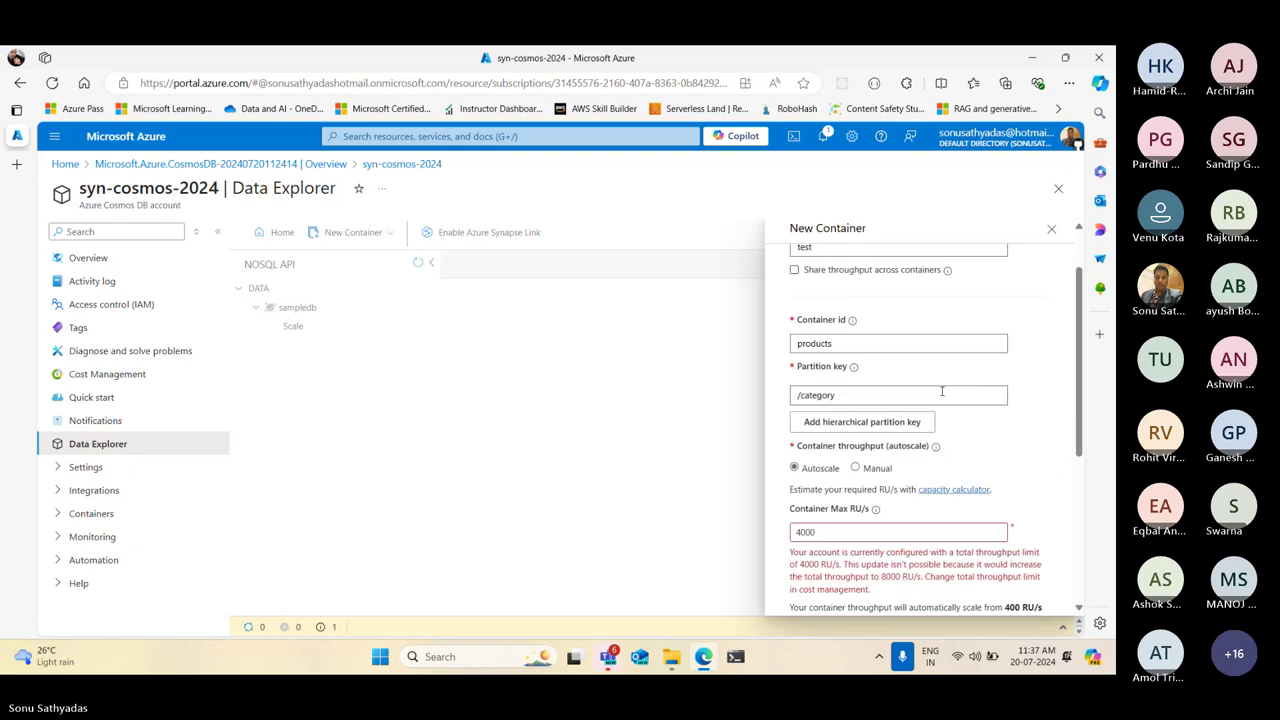
scroll(942, 392, down, 2)
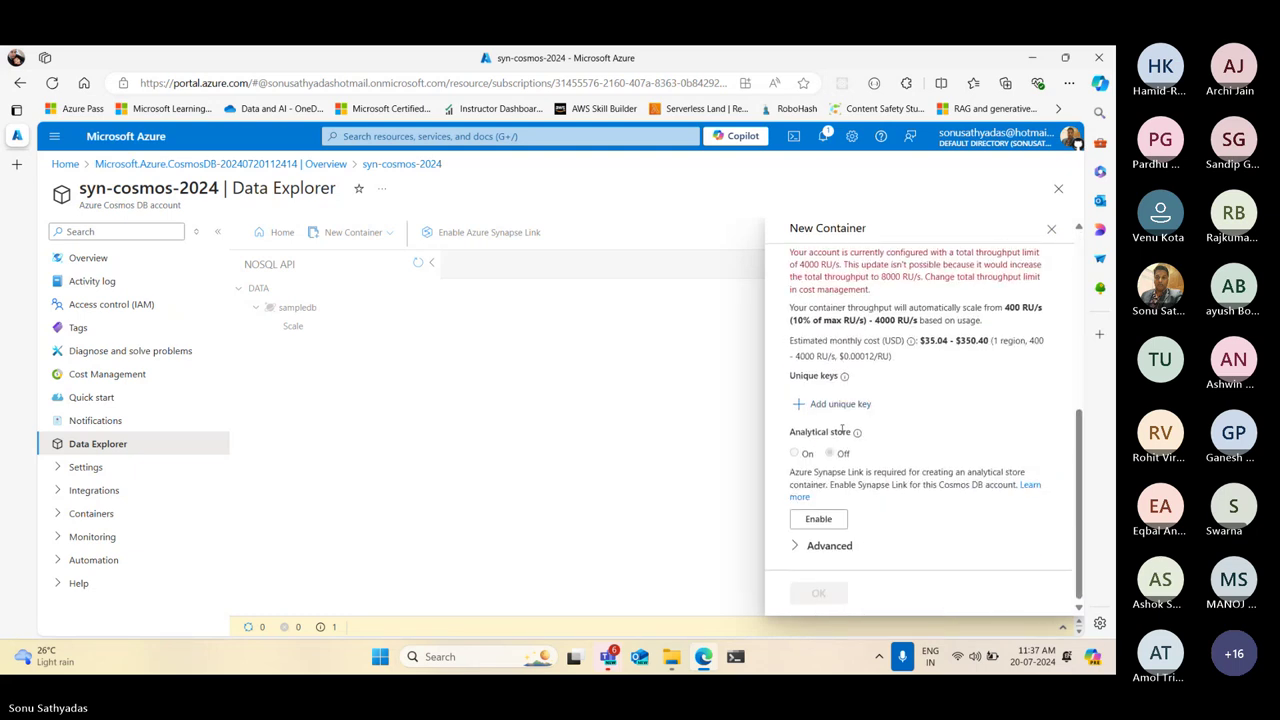
scroll(940, 408, up, 5)
scroll(1056, 235, up, 1)
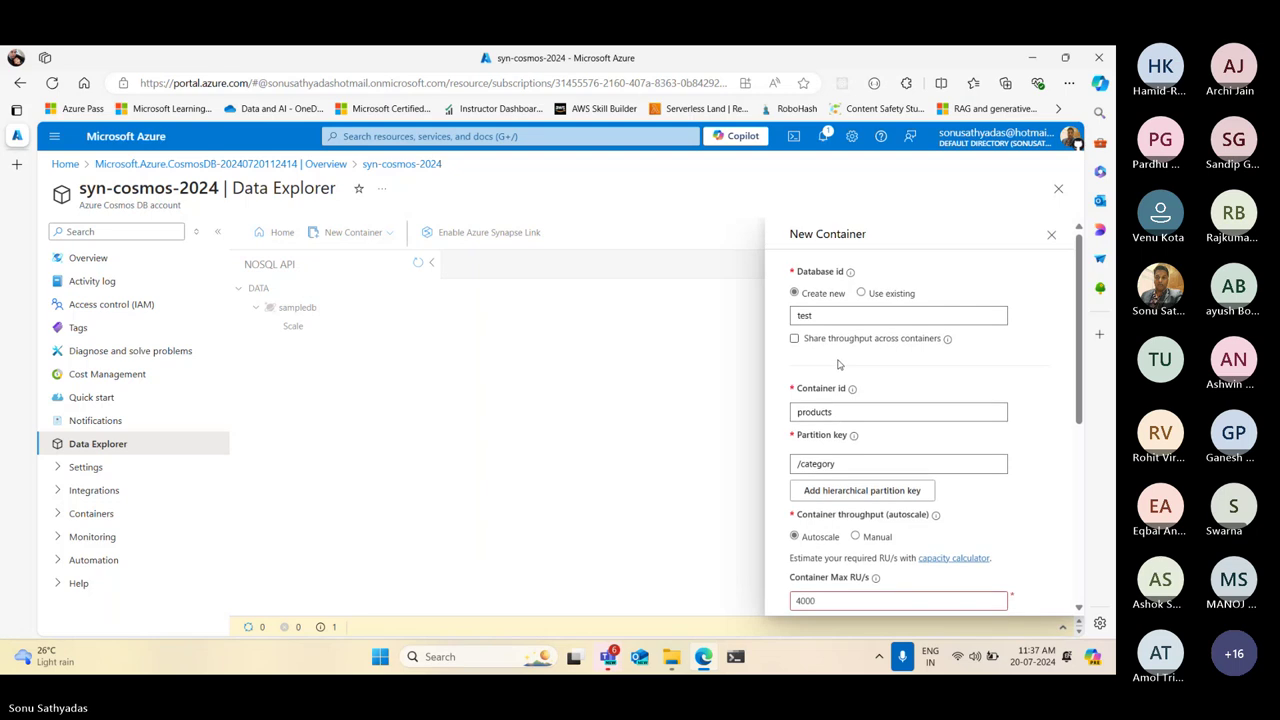
click(1058, 241)
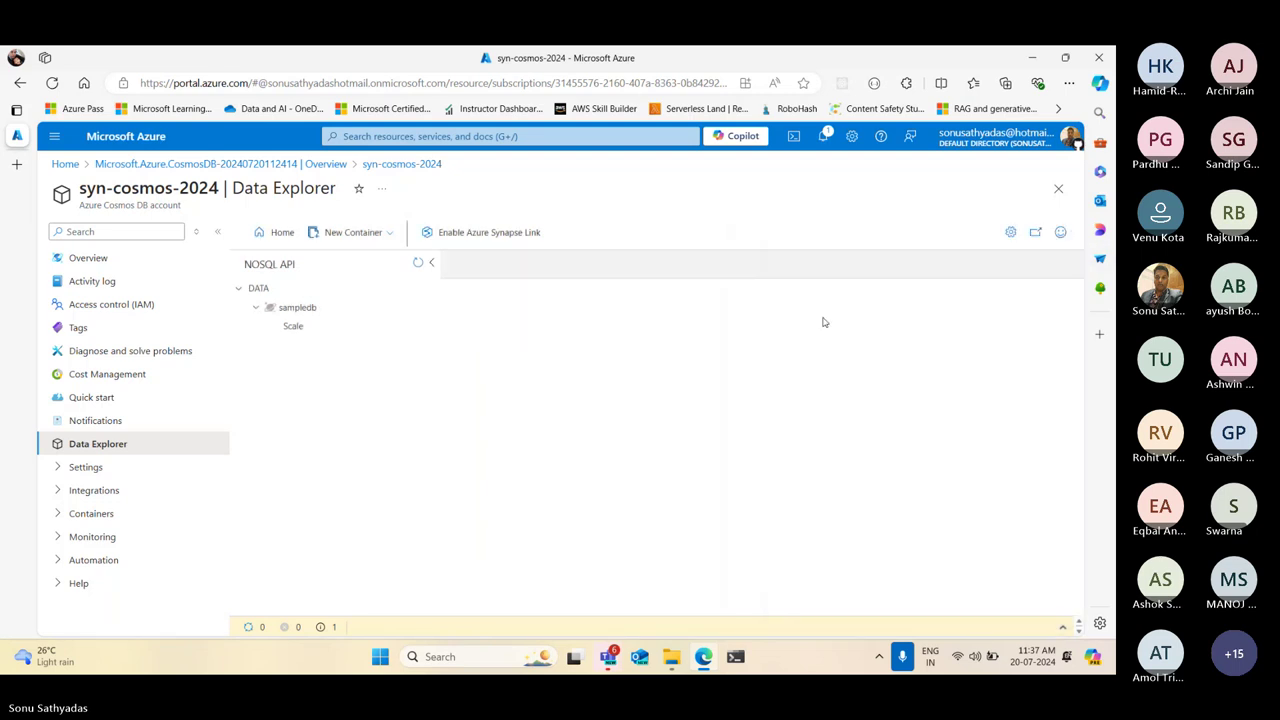
Reload the portal, dismiss the credit notice and Home page, and start a fresh container
click(52, 82)
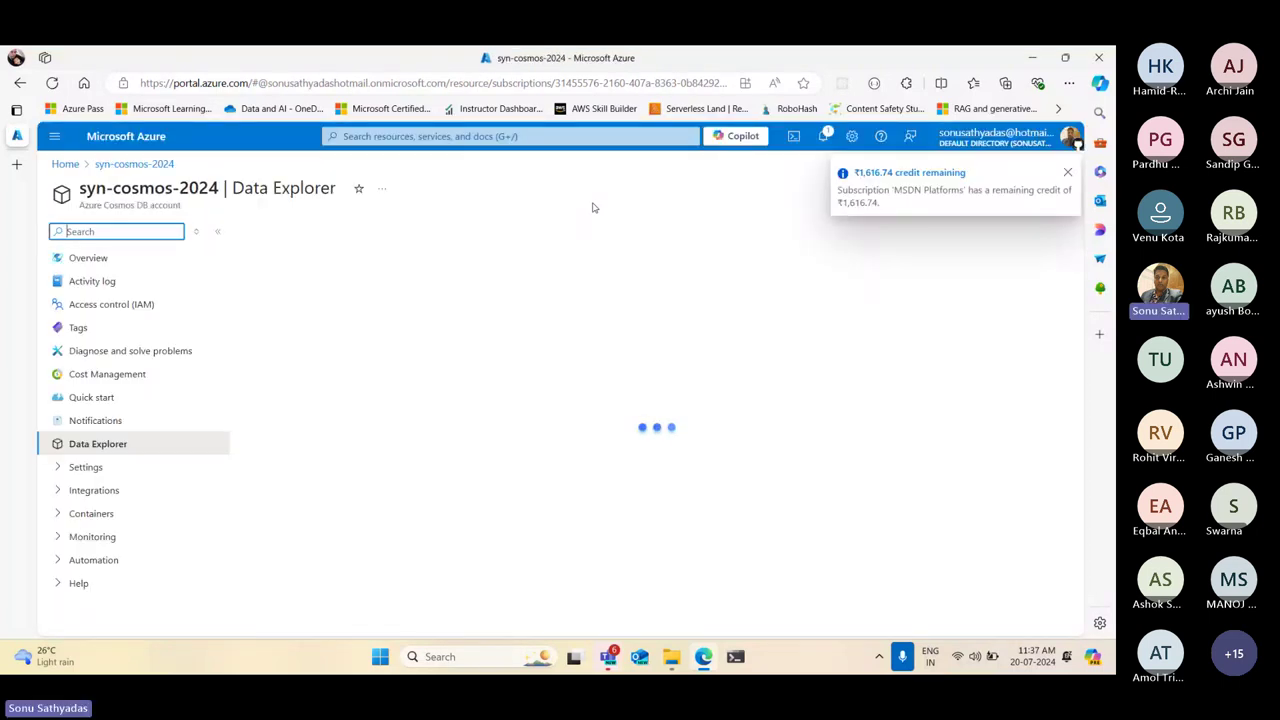
click(1067, 172)
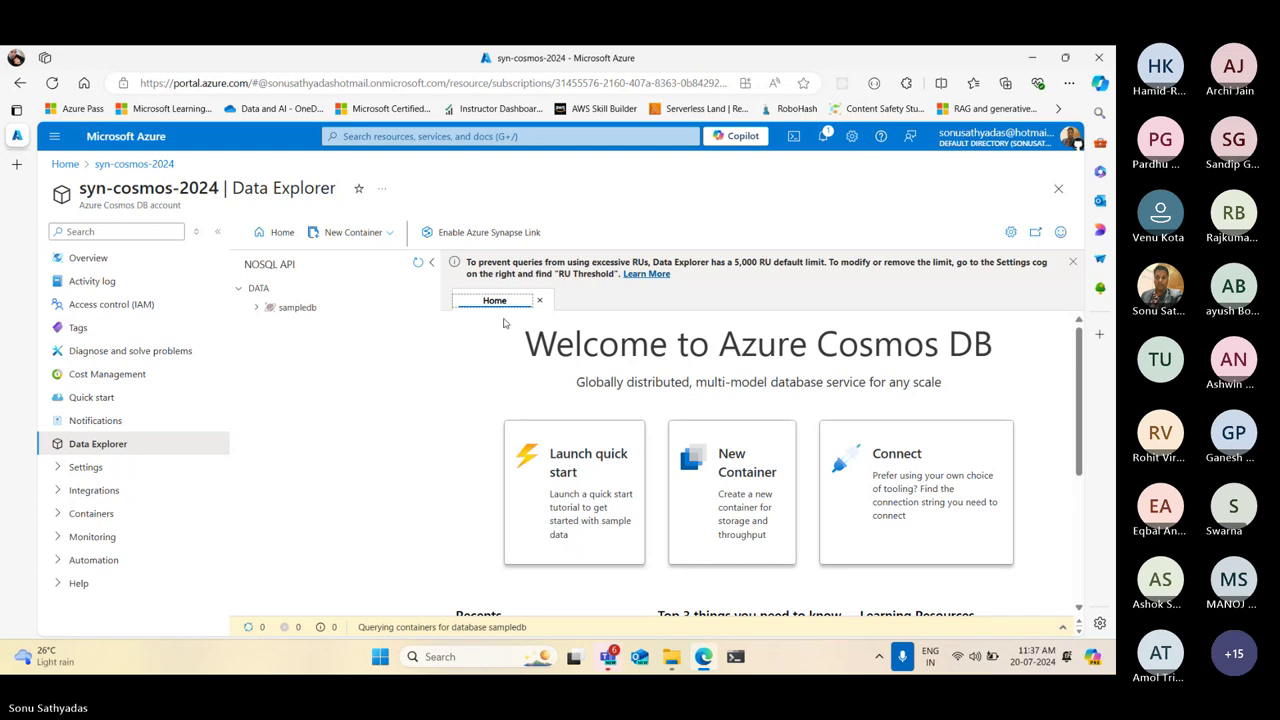
click(541, 302)
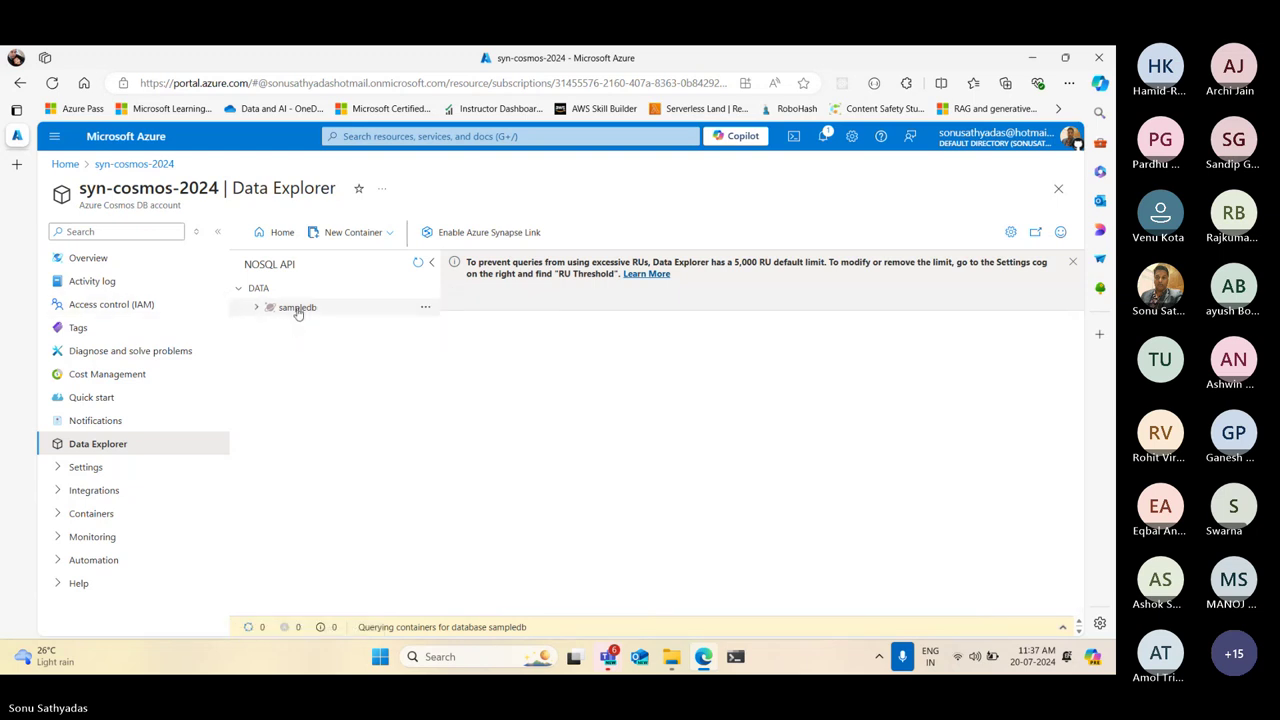
click(340, 236)
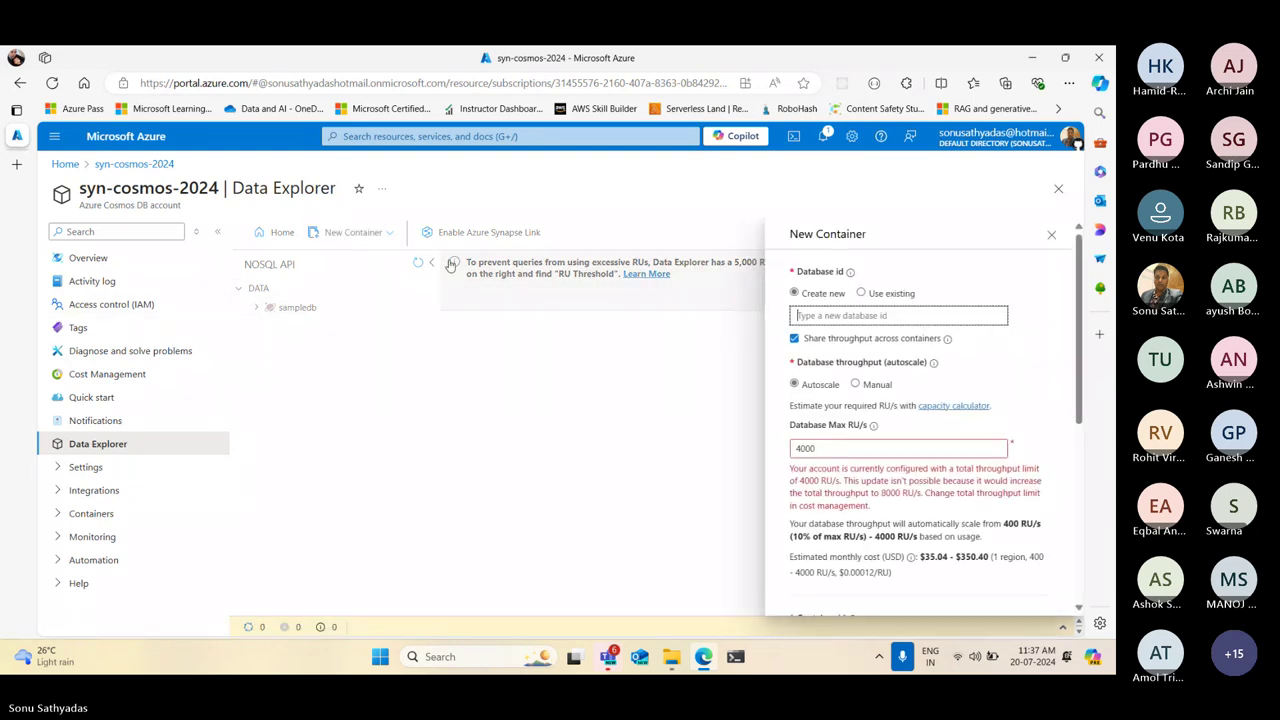
Place the container in the existing sampledb database, trying dedicated autoscale throughput then turning it off
click(861, 294)
click(895, 316)
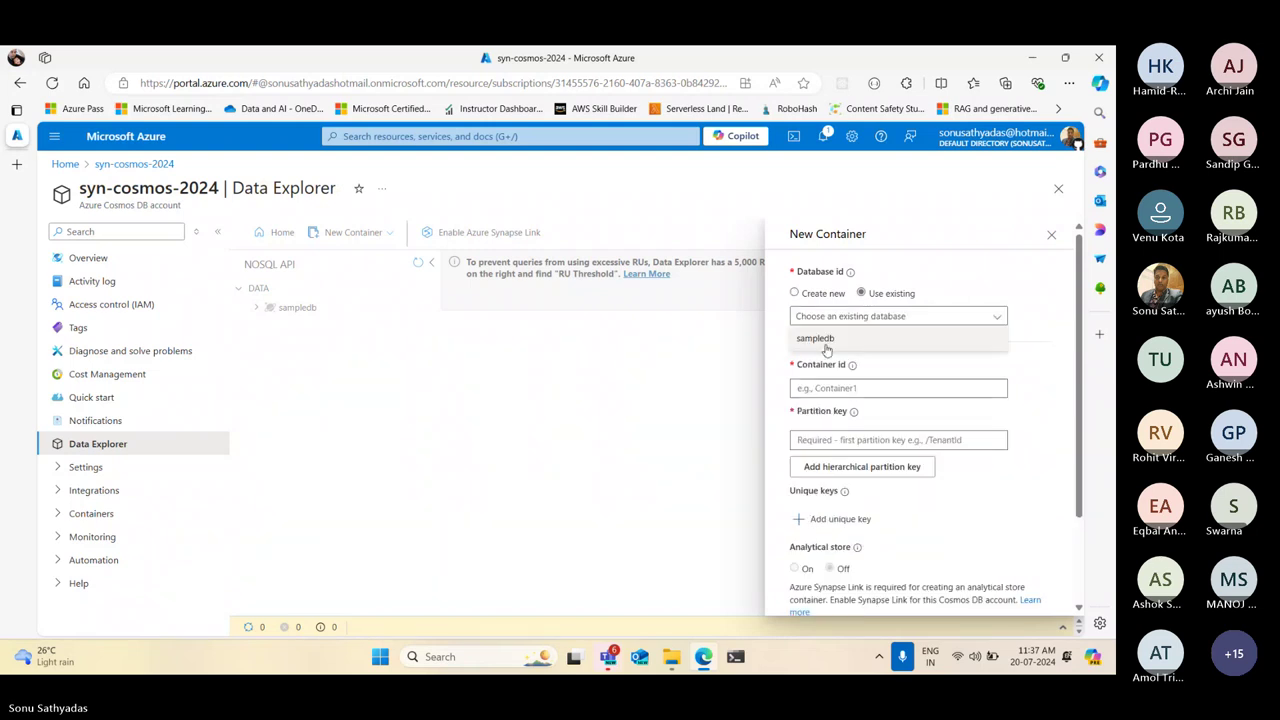
click(818, 342)
scroll(1006, 441, down, 3)
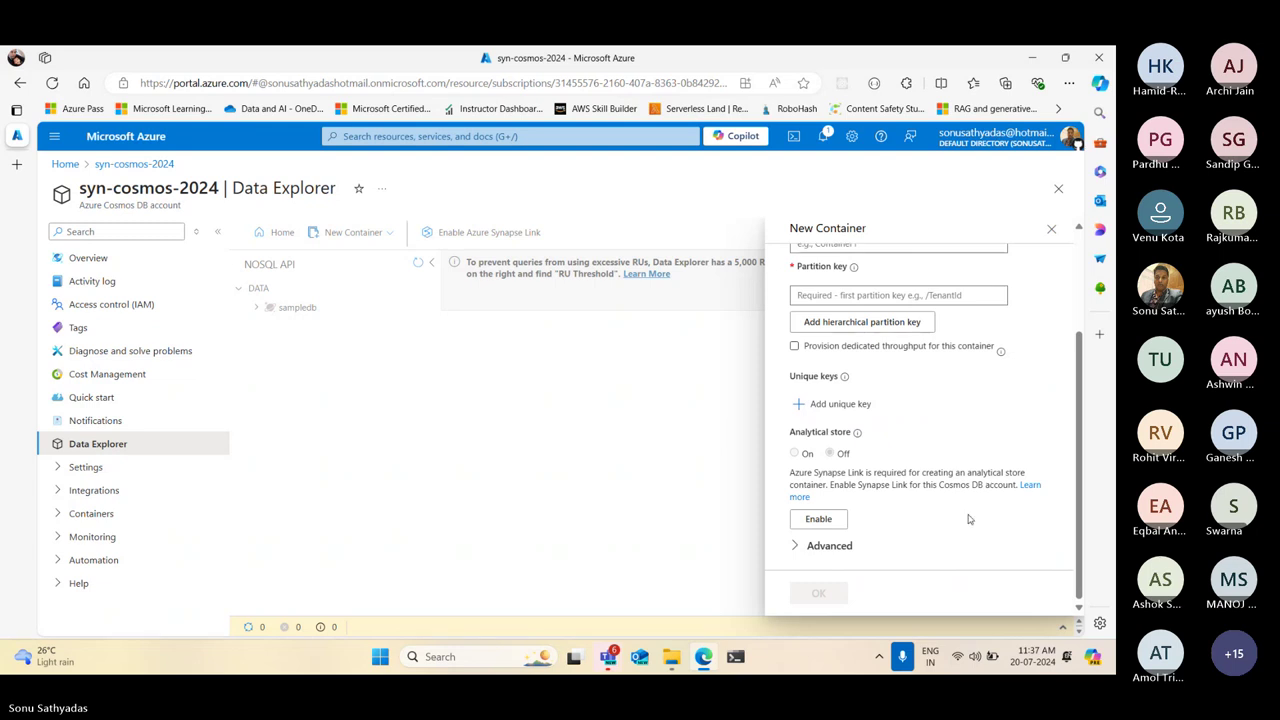
click(838, 360)
click(795, 347)
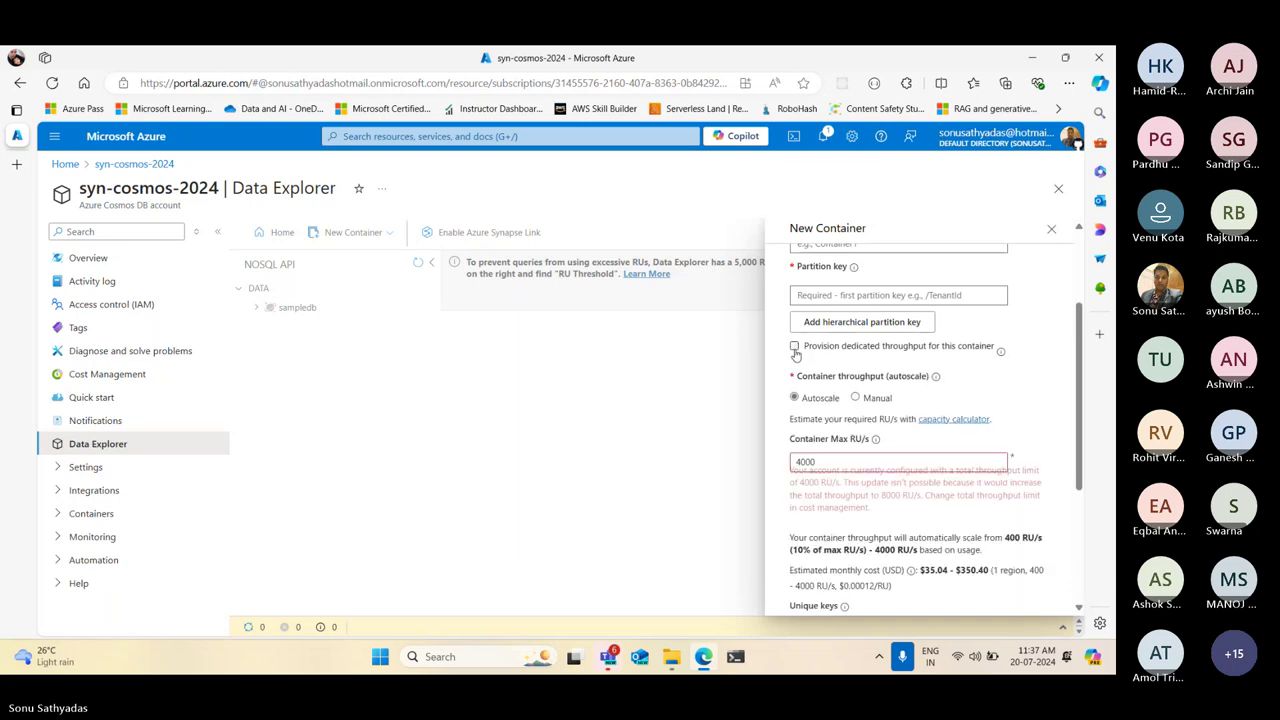
scroll(942, 437, down, 3)
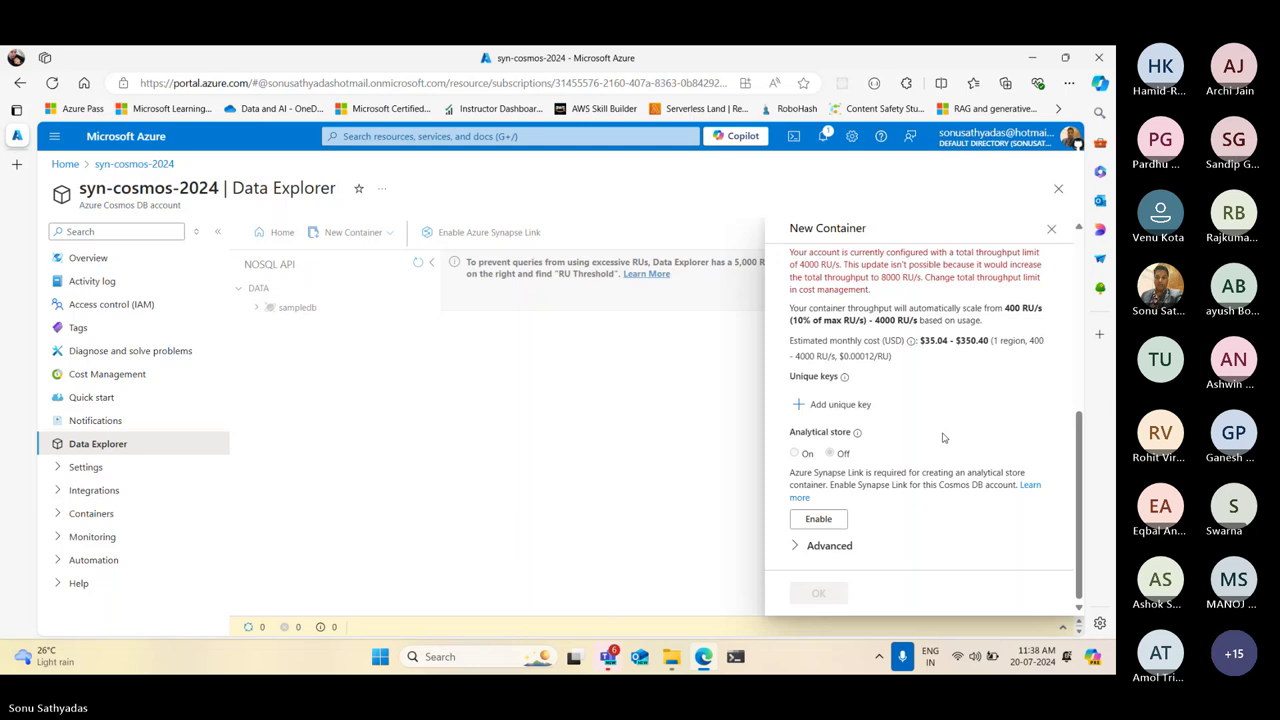
scroll(942, 437, up, 4)
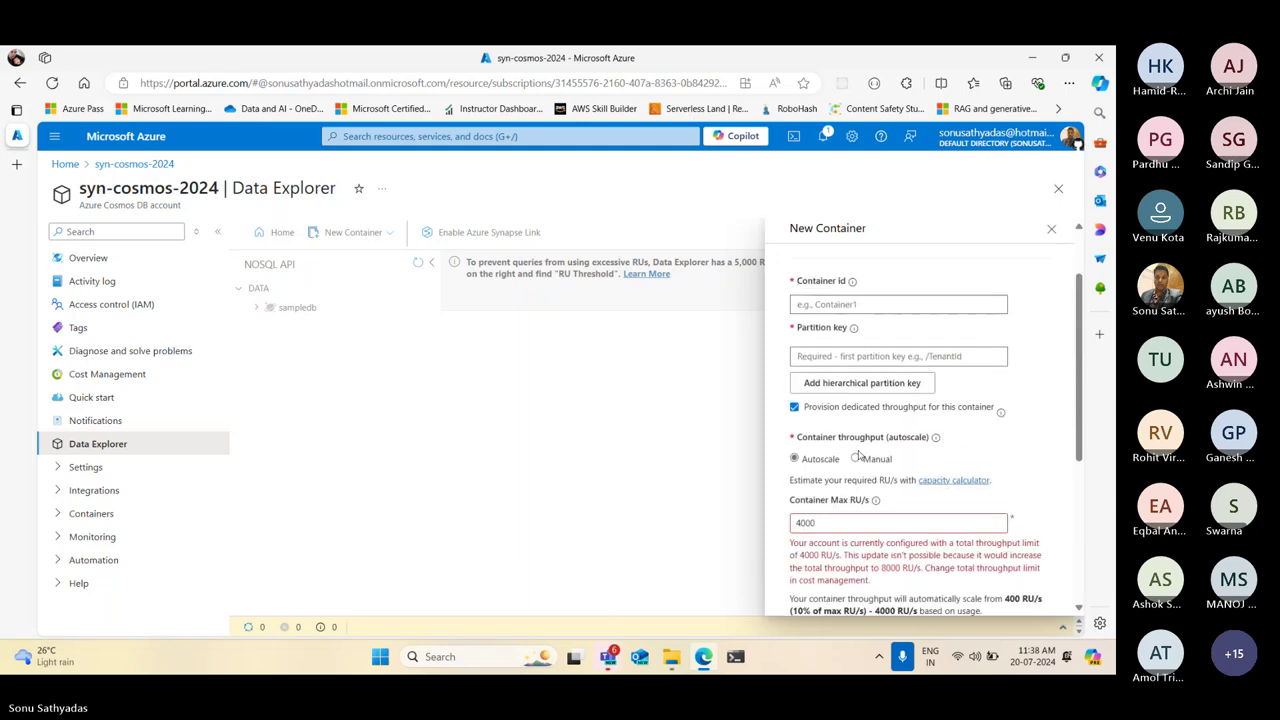
click(858, 407)
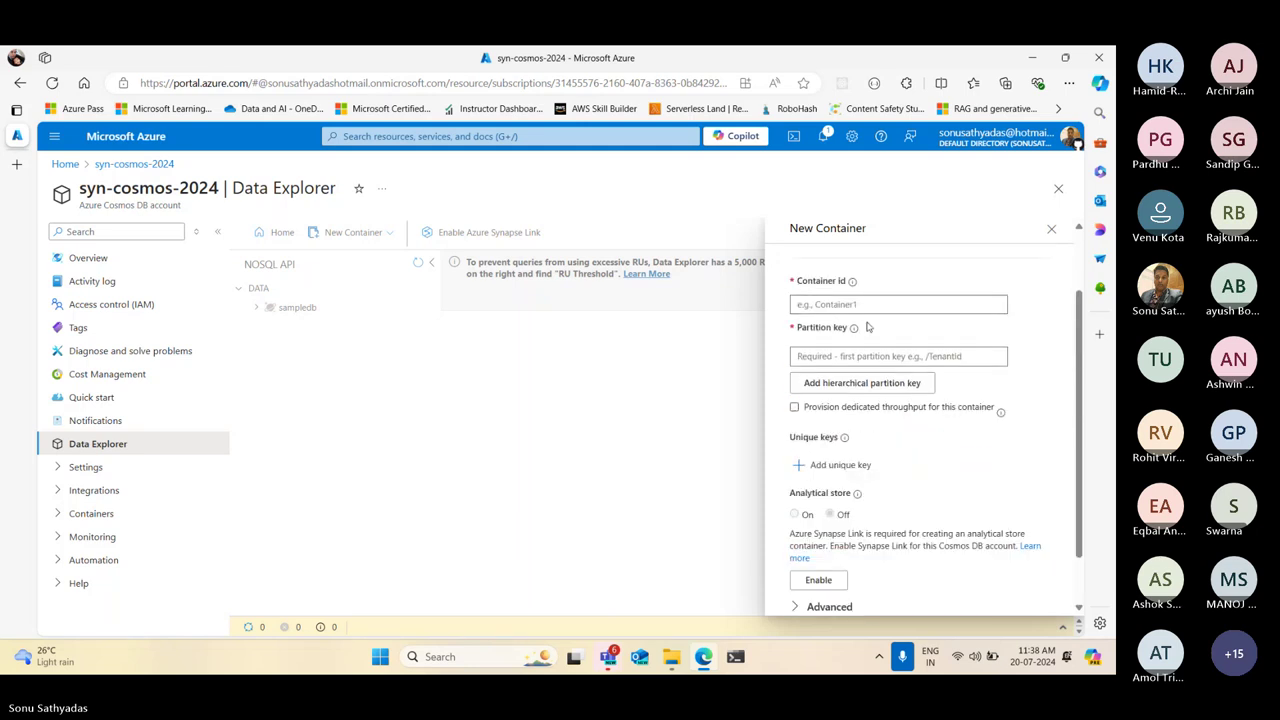
Enter container id 'products' and partition key '/category'
click(858, 301)
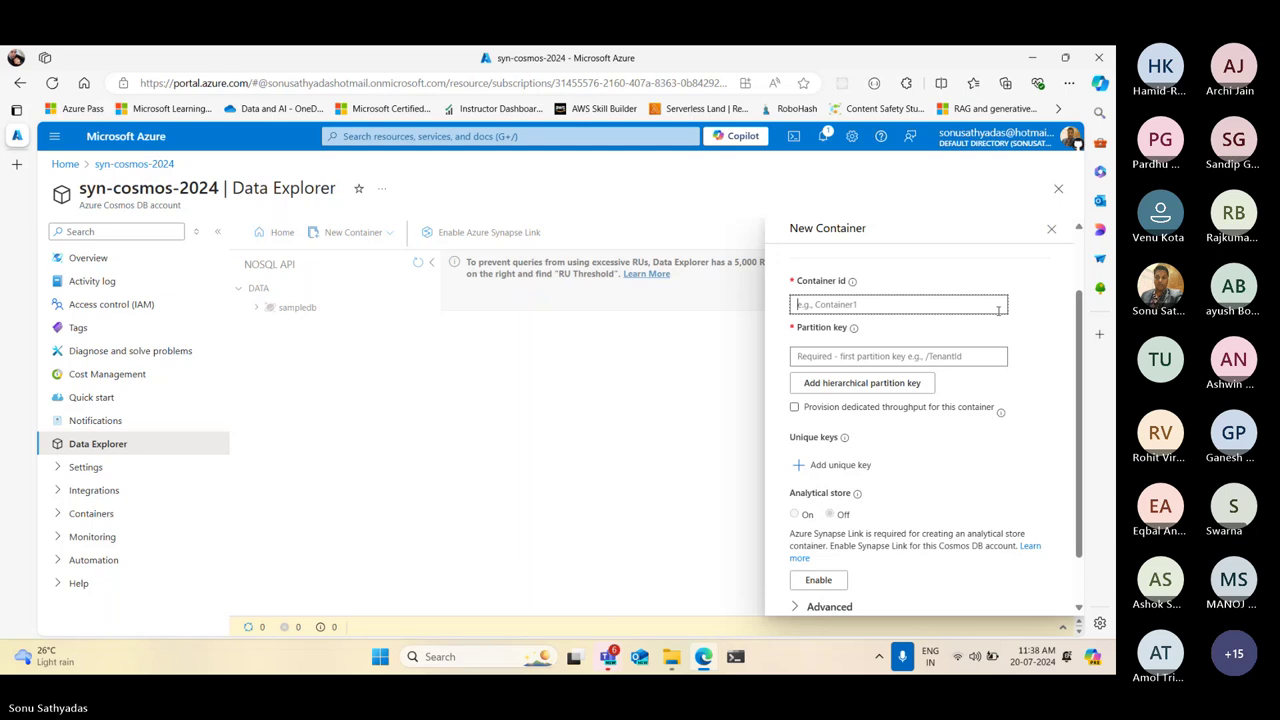
right_click(898, 308)
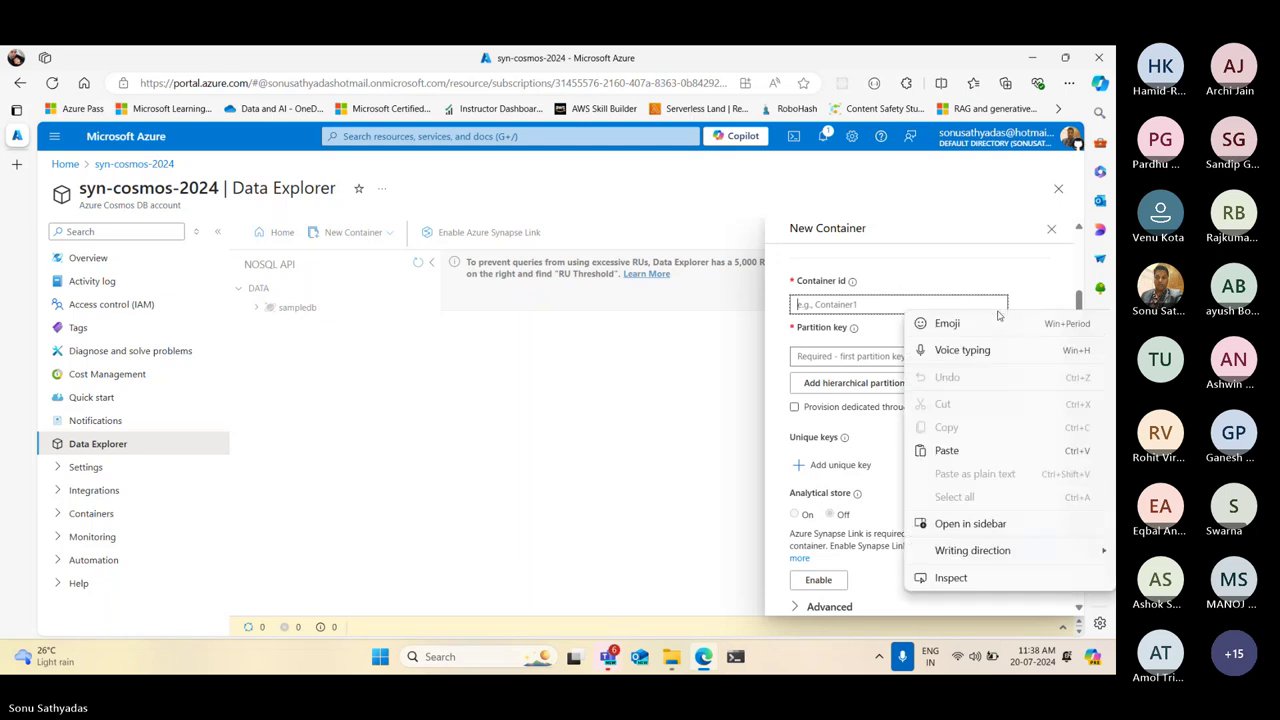
click(901, 283)
scroll(905, 300, up, 2)
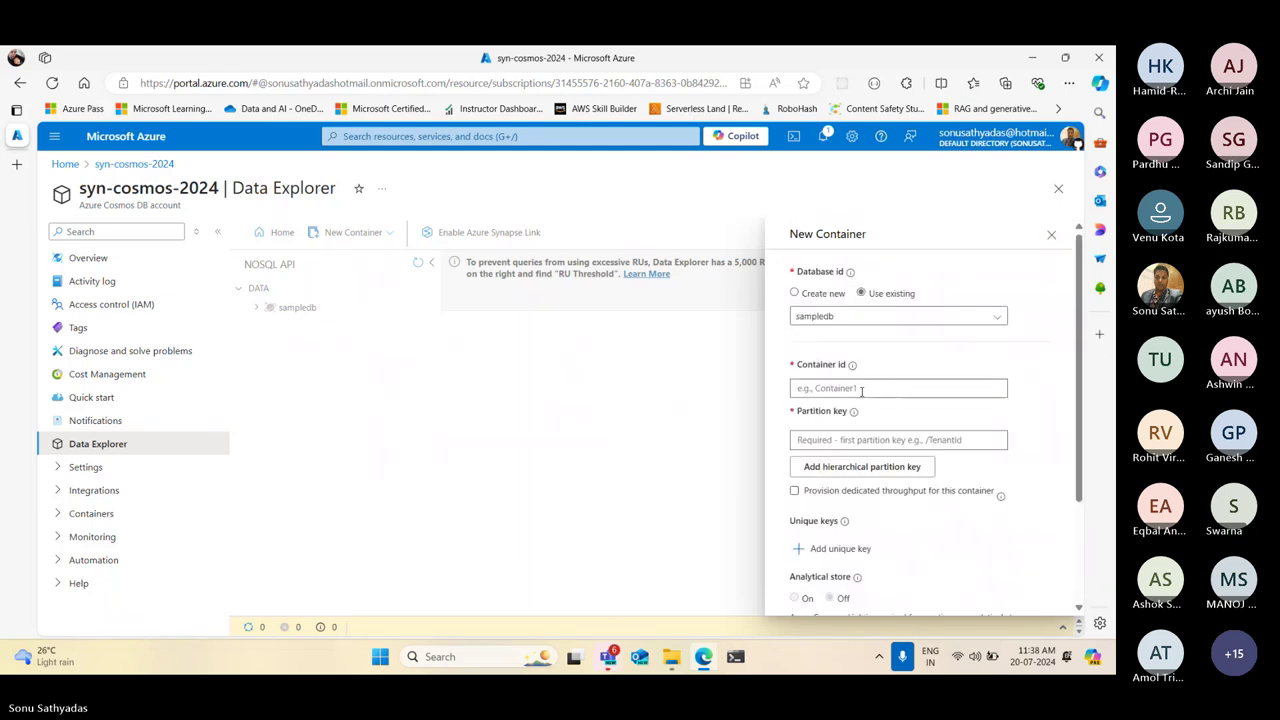
click(871, 388)
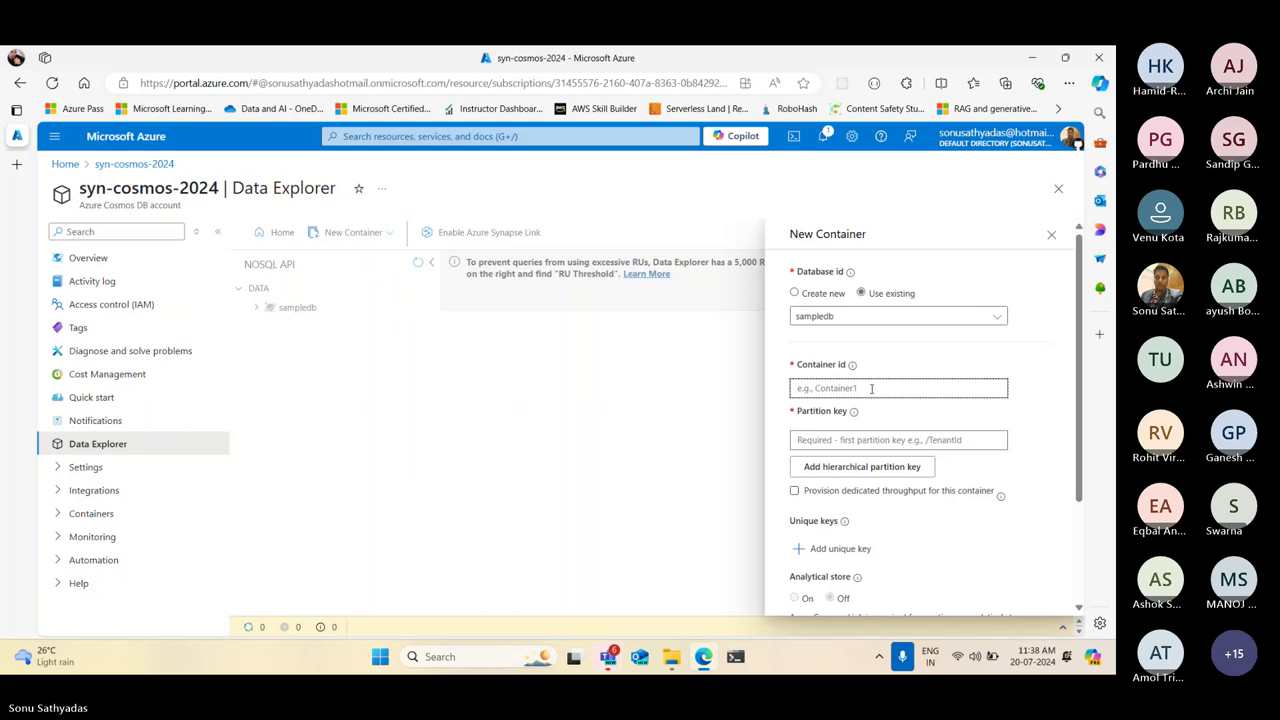
text(pro)
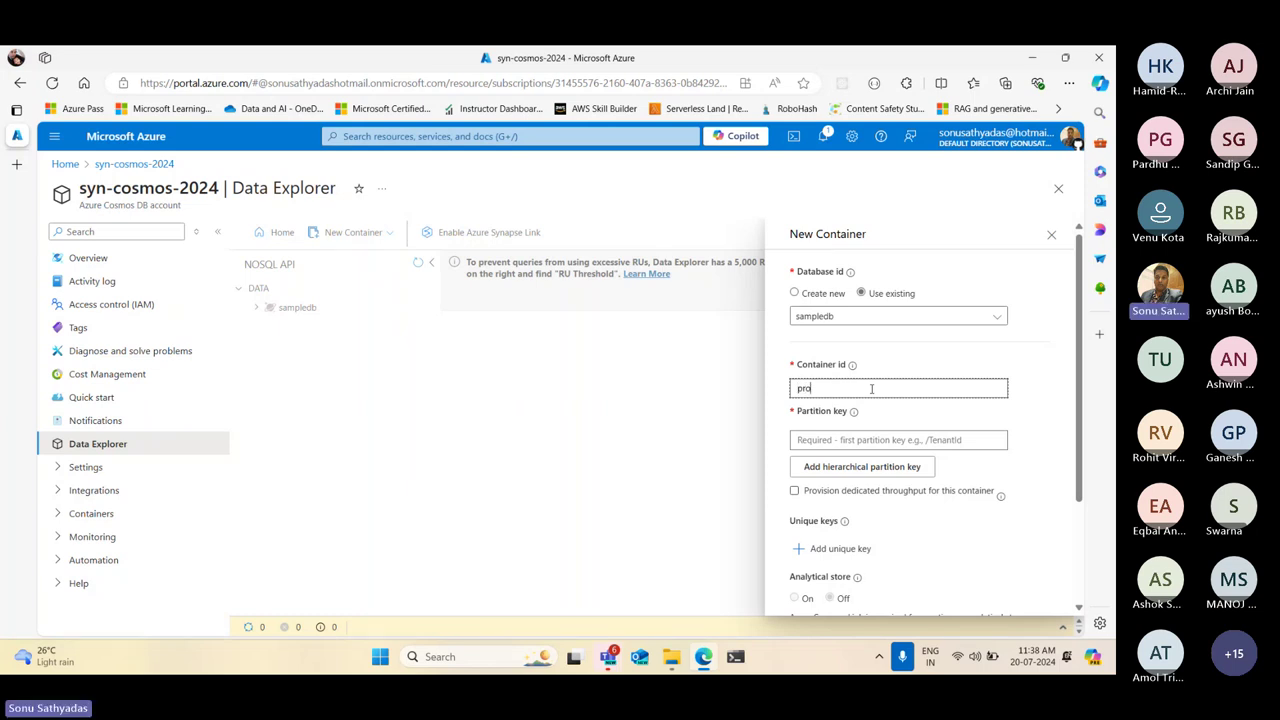
text(ducts)
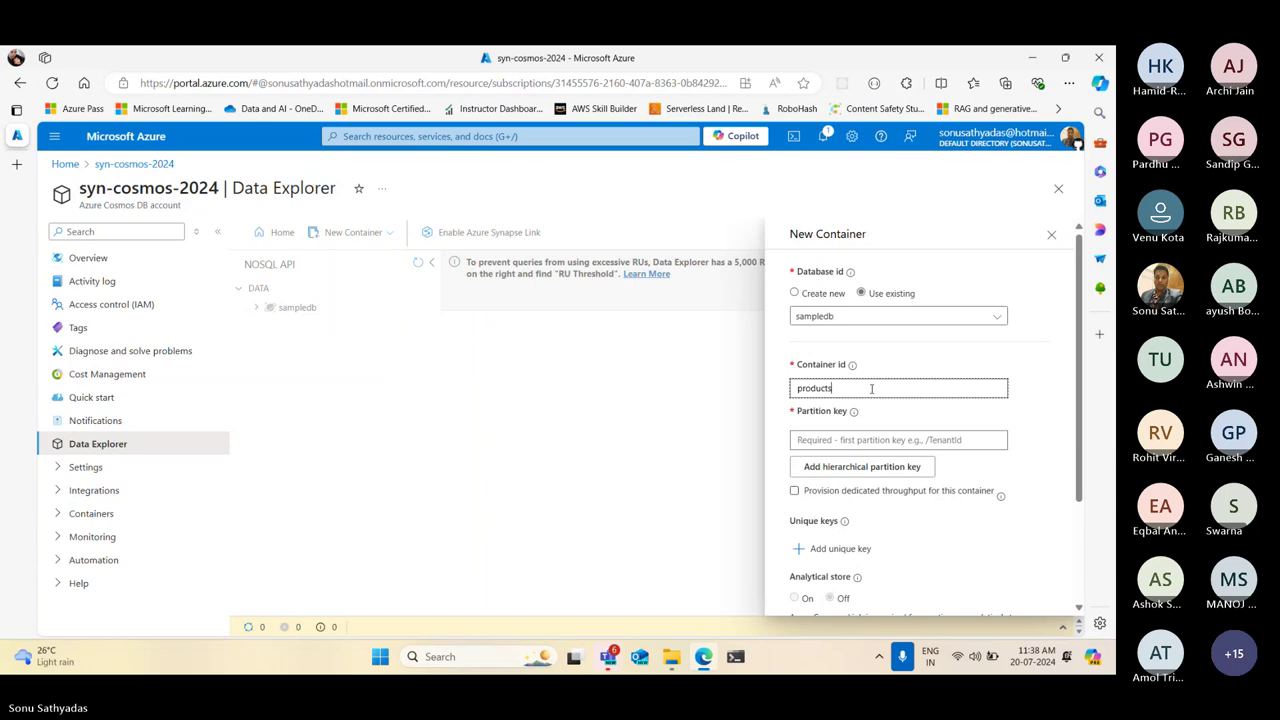
scroll(875, 380, down, 3)
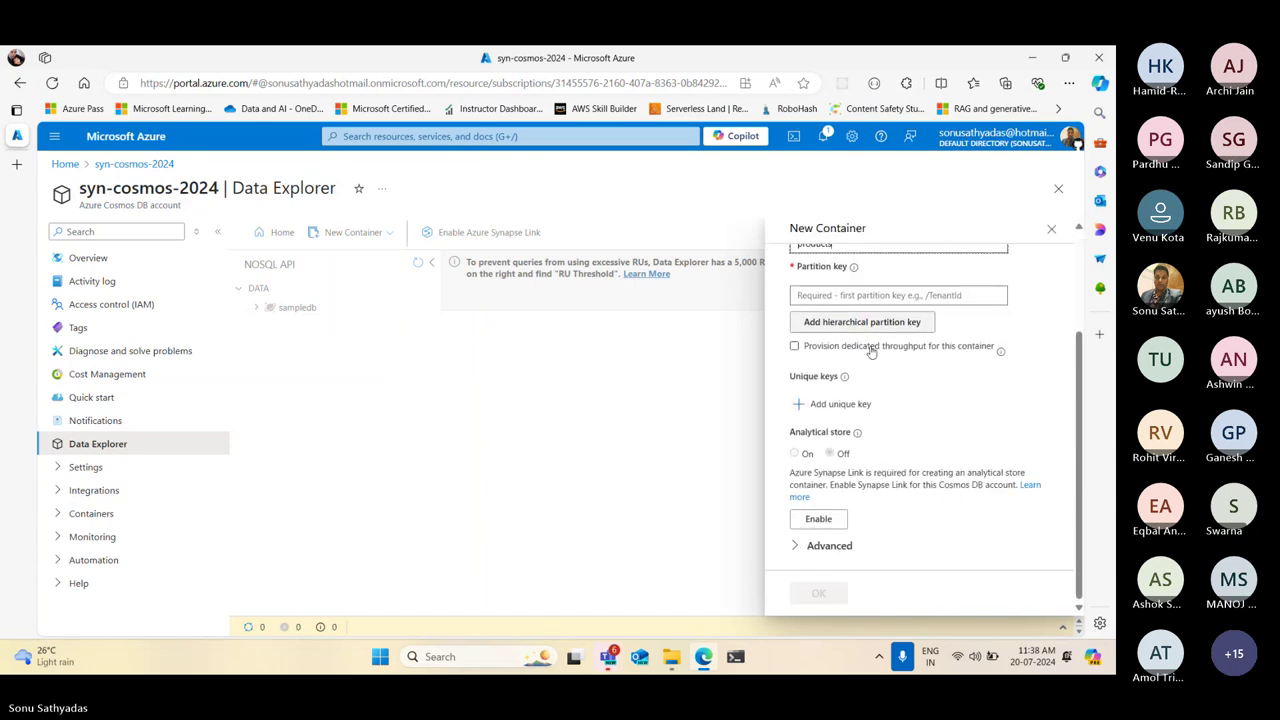
scroll(885, 365, up, 2)
scroll(887, 365, up, 1)
double_click(862, 436)
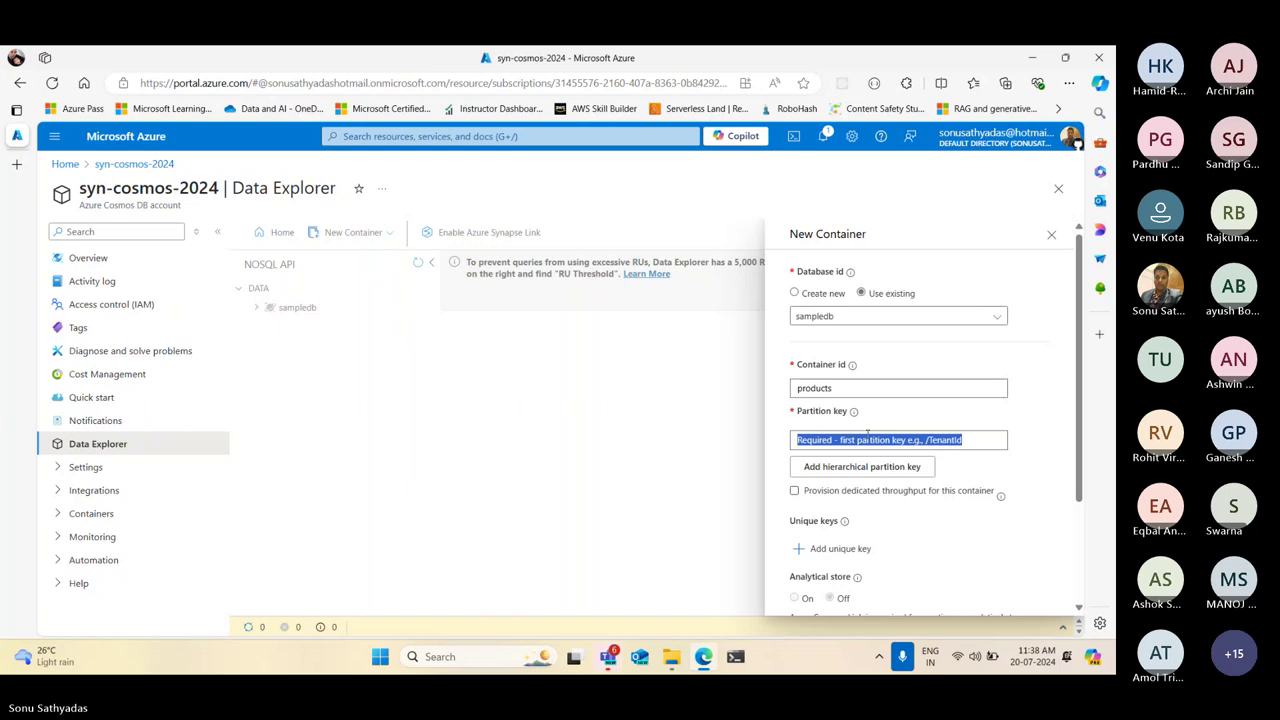
click(981, 446)
text(/)
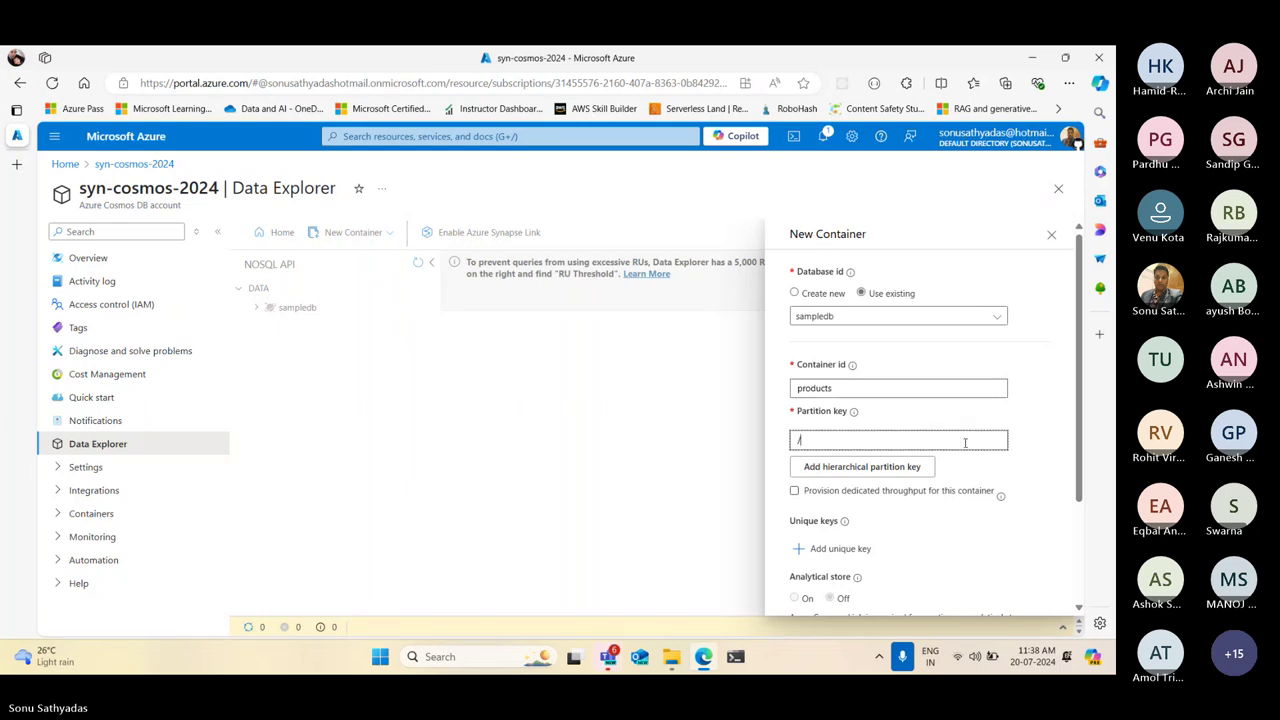
text(category)
Glance at the advanced options, then discard the New Container form without creating it
scroll(965, 443, down, 3)
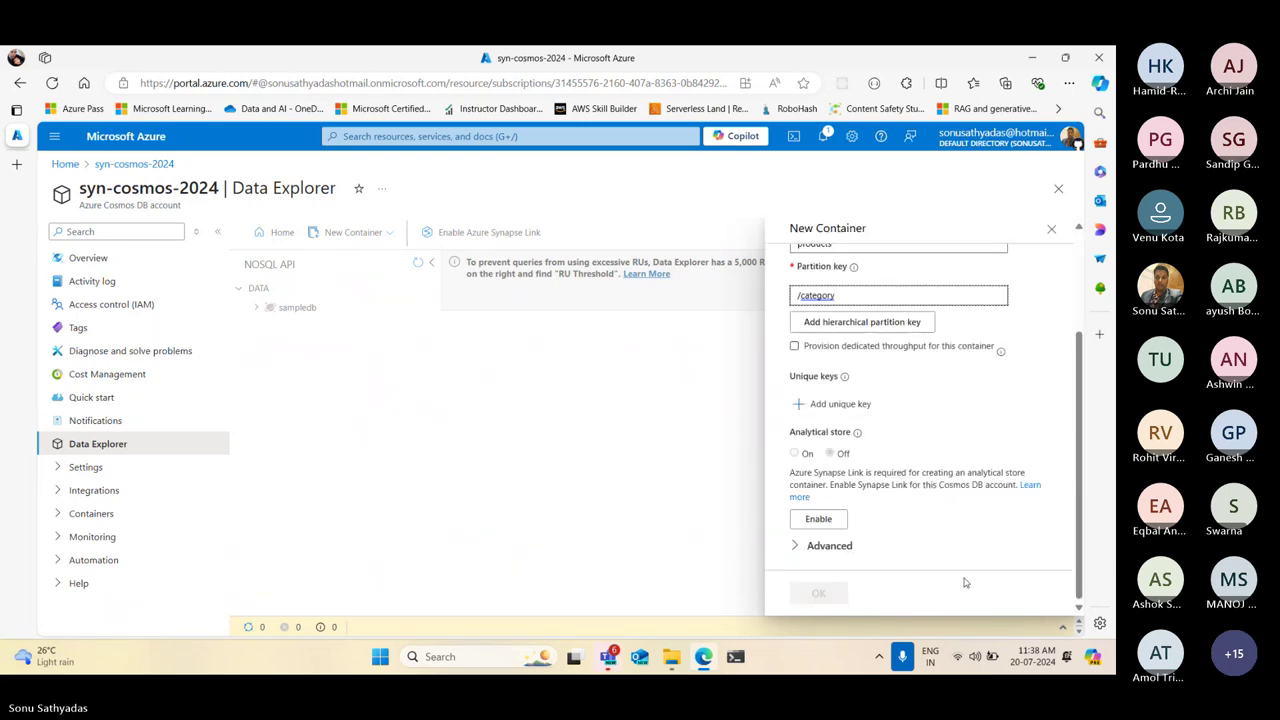
click(876, 548)
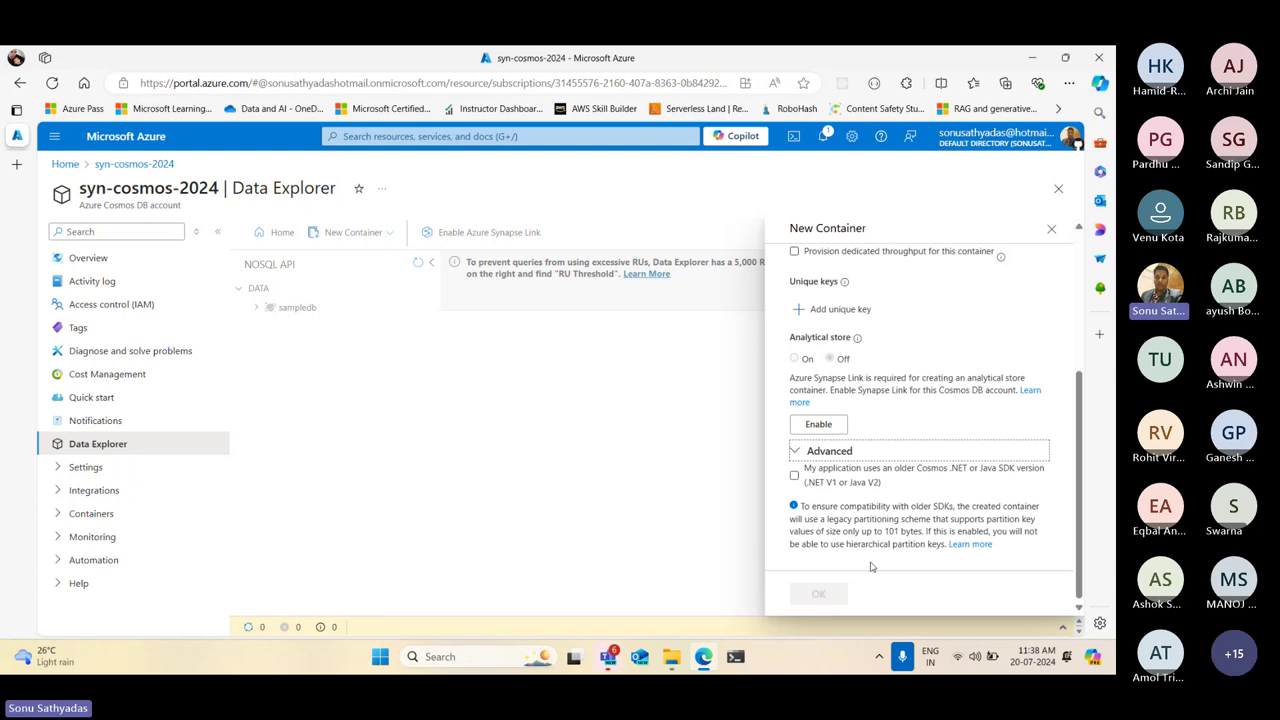
click(870, 451)
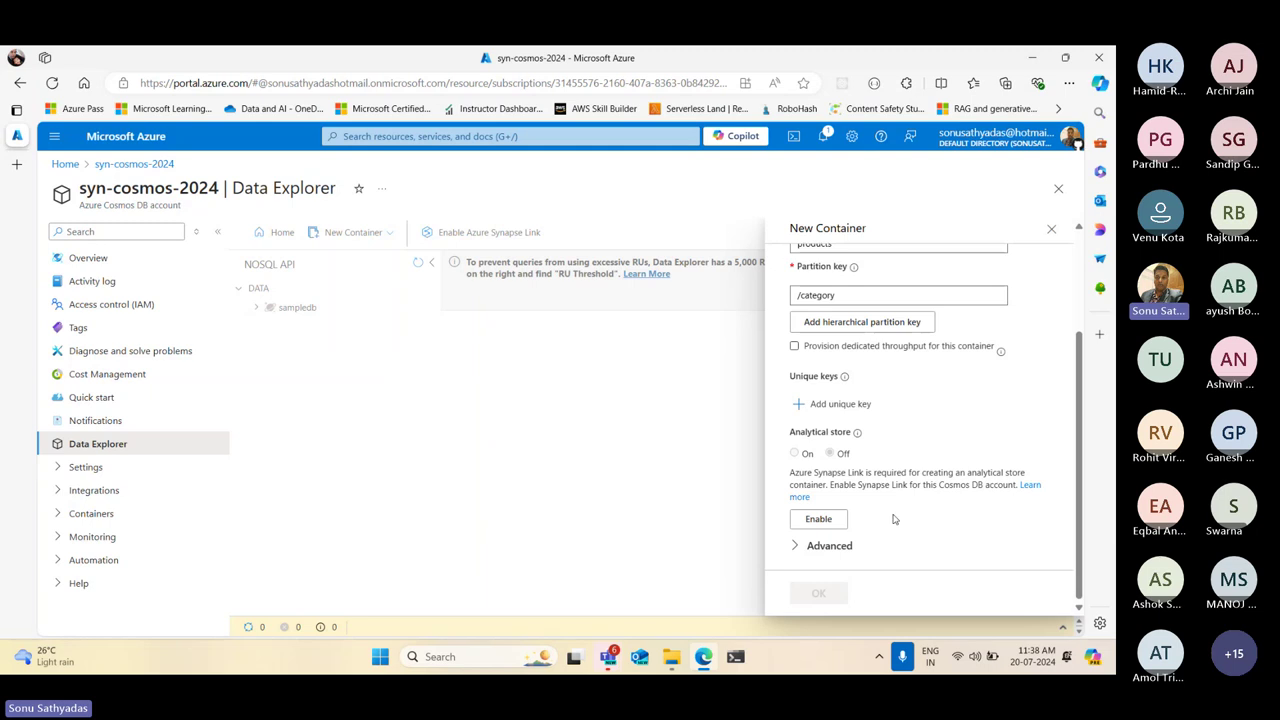
scroll(895, 518, up, 1)
scroll(895, 518, up, 1)
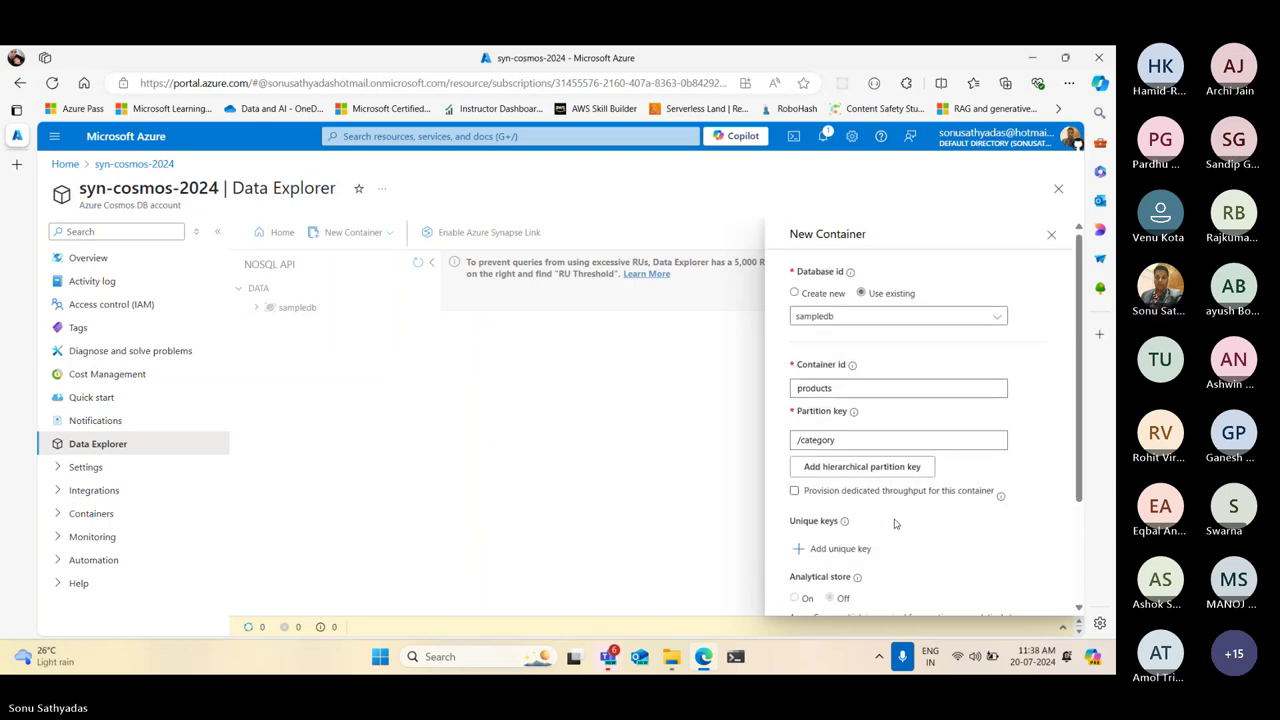
click(1052, 237)
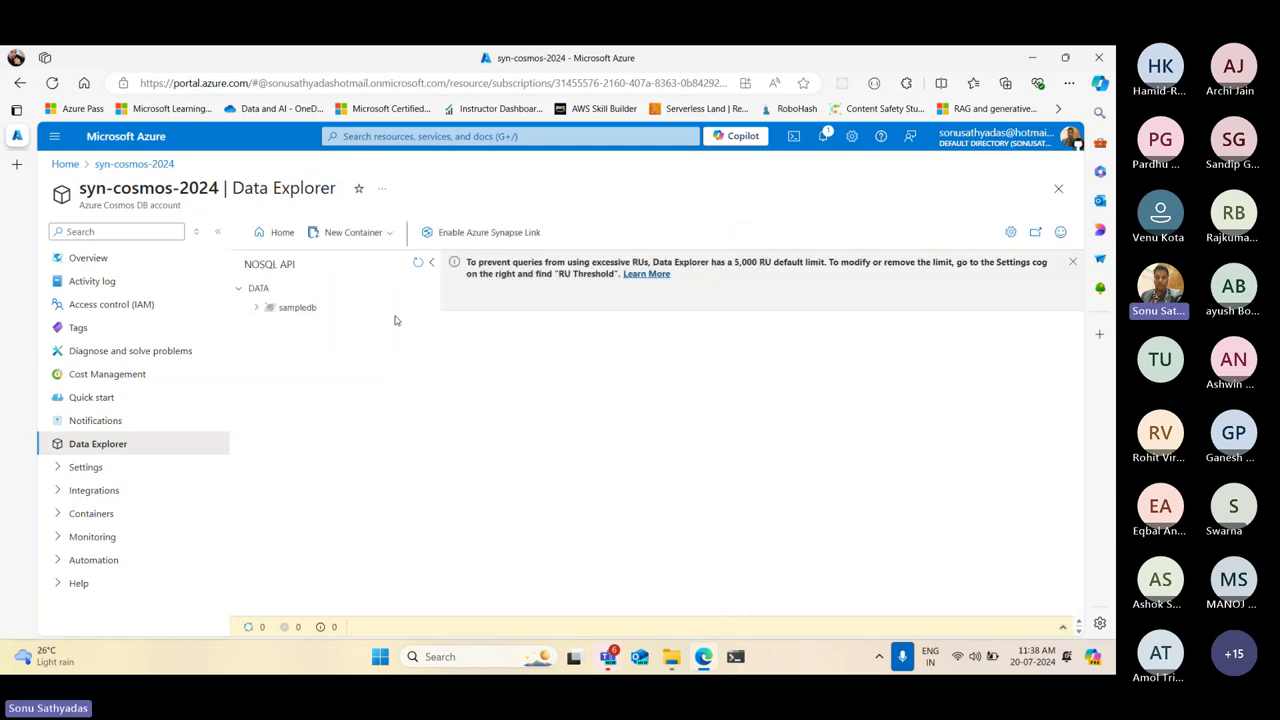
Open sampledb's Scale settings, try Manual throughput, then return to 4000 RU/s autoscale
click(260, 307)
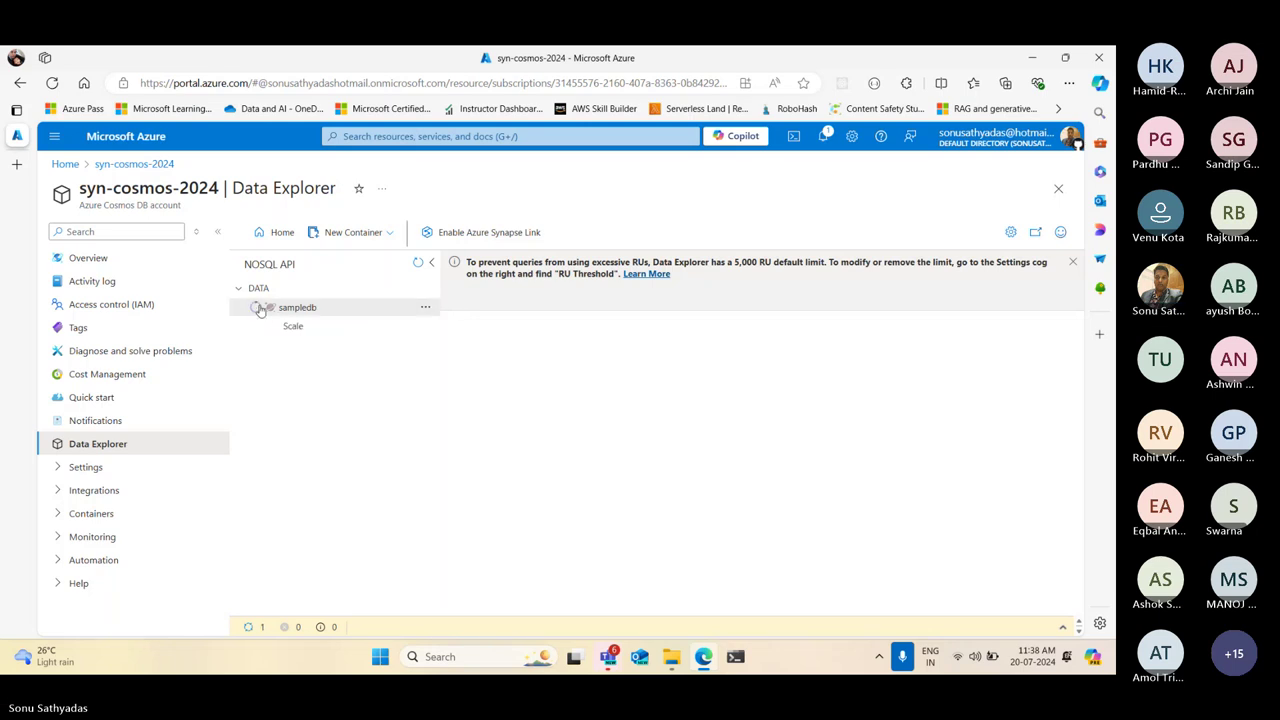
double_click(310, 327)
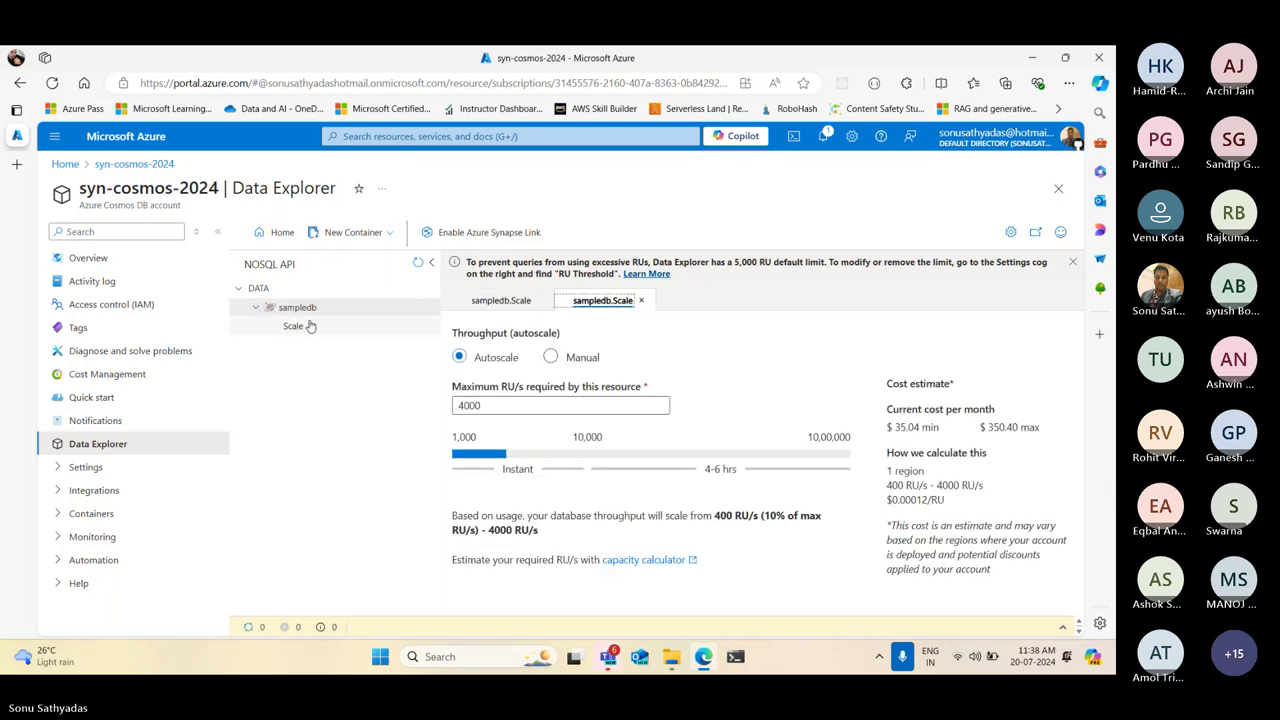
click(297, 331)
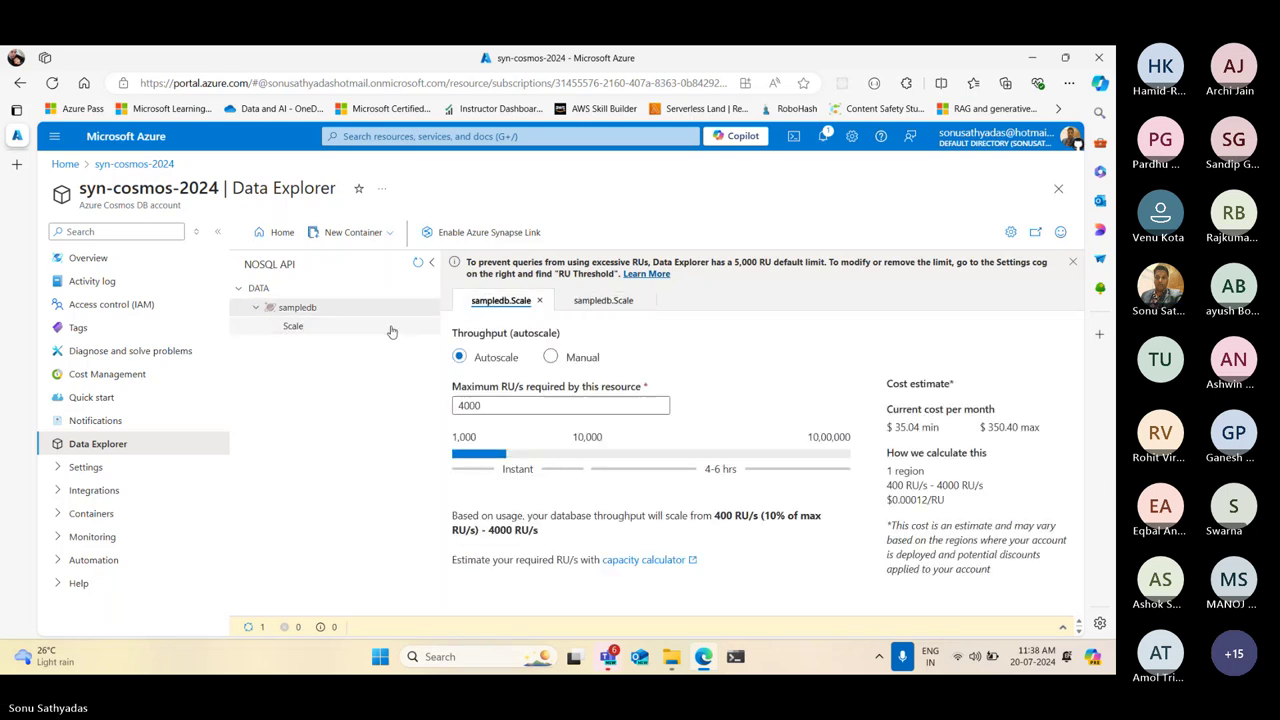
click(294, 332)
click(458, 400)
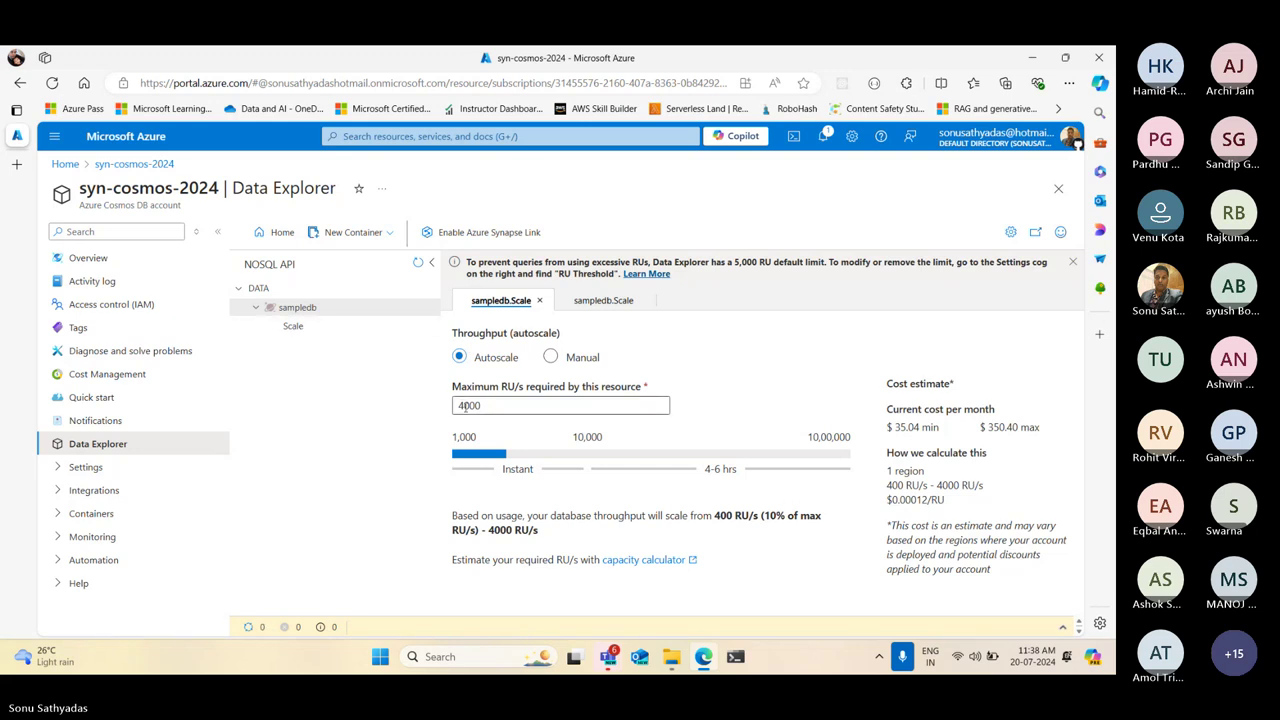
click(551, 357)
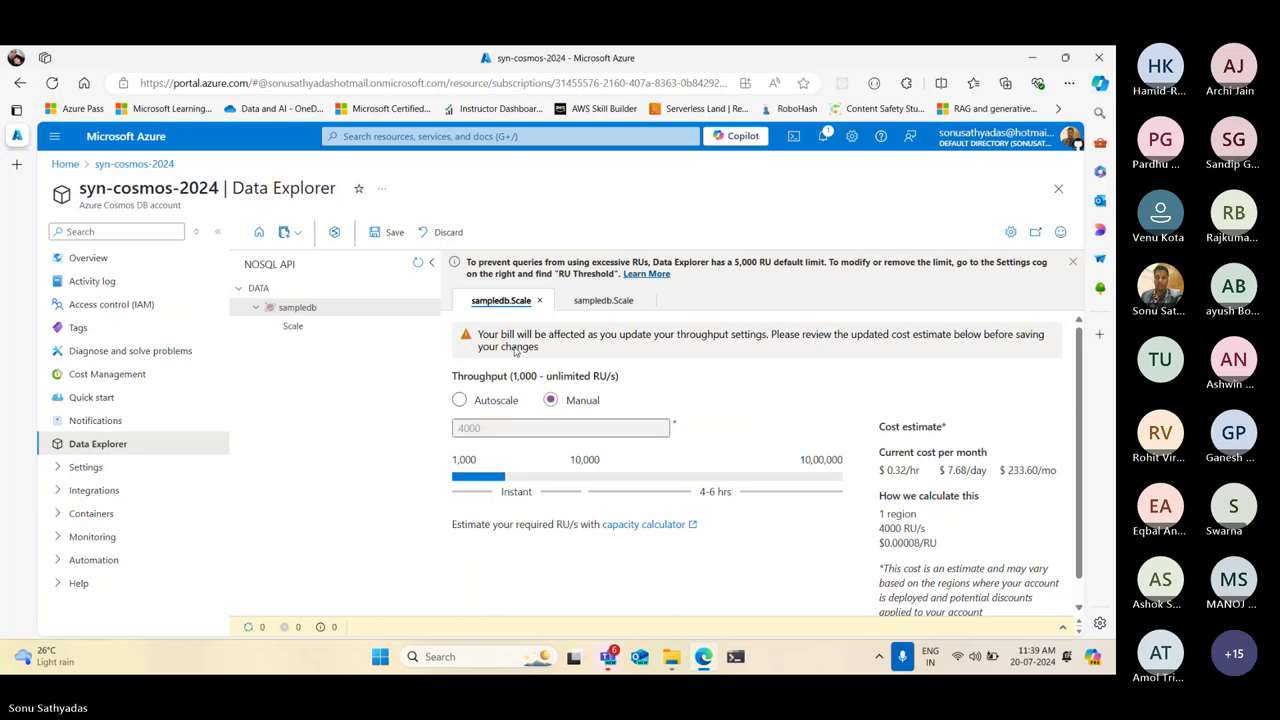
click(594, 302)
click(641, 300)
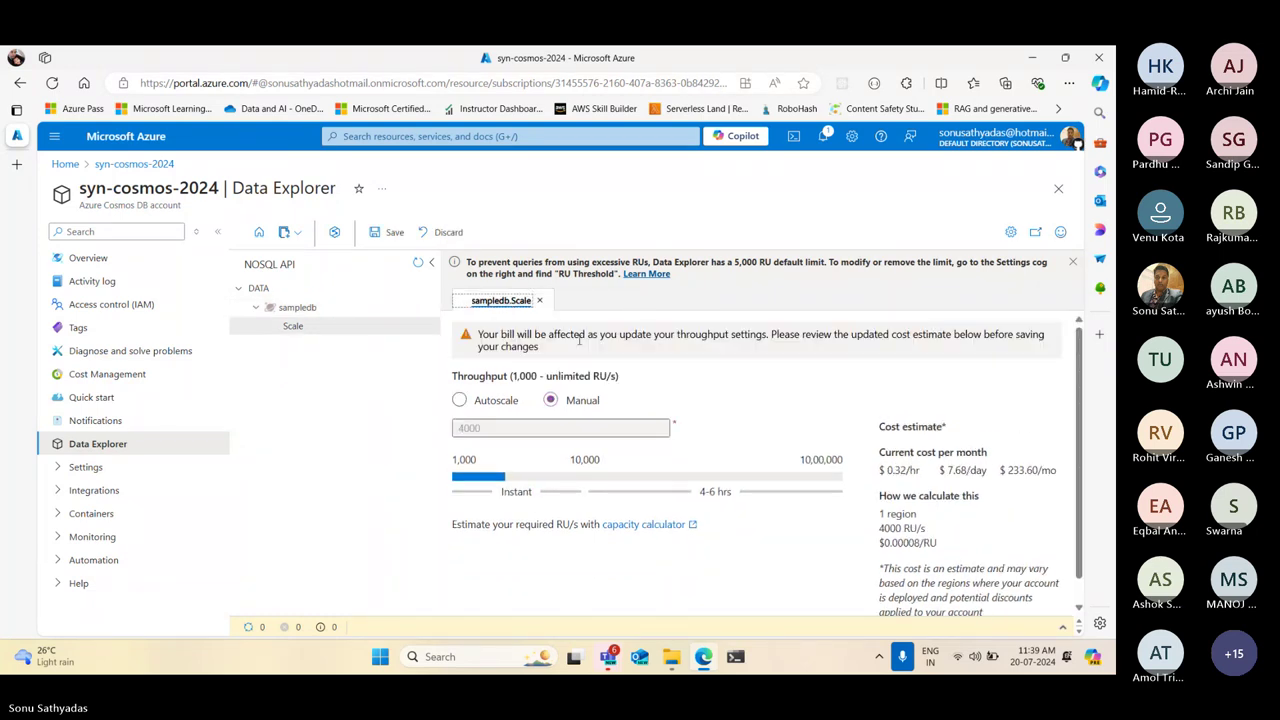
click(461, 399)
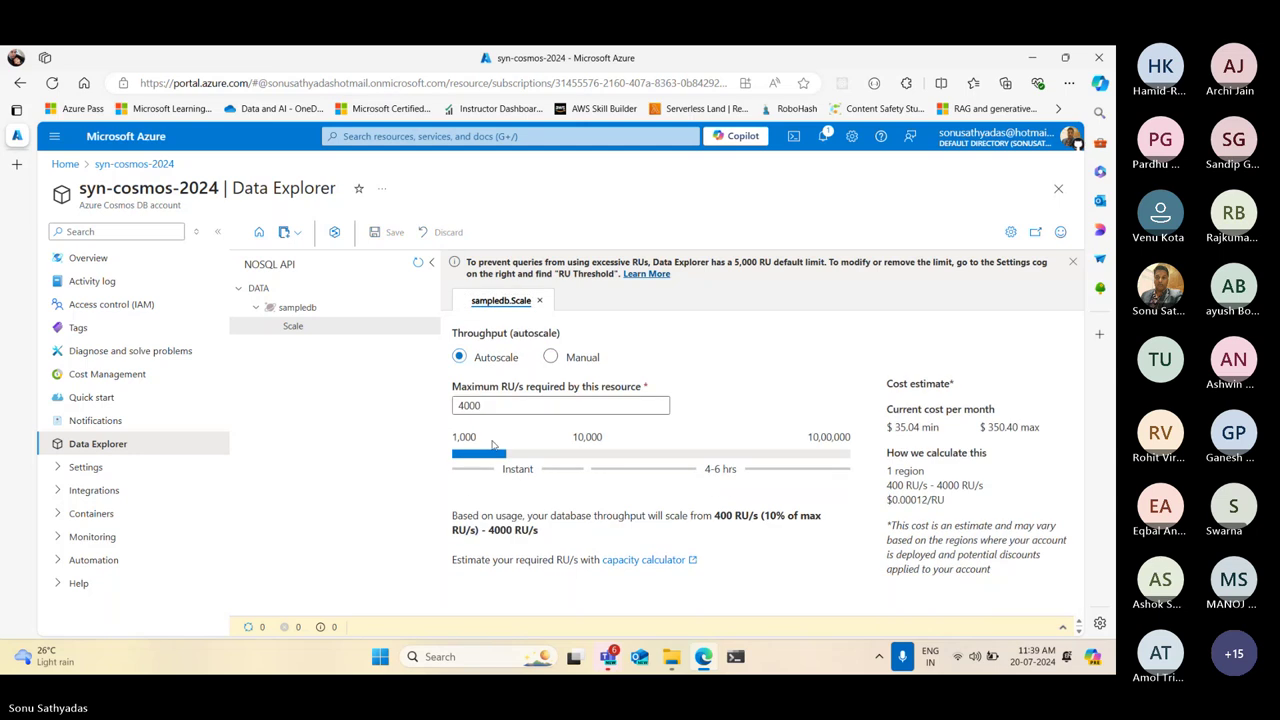
Save sampledb's autoscale maximum as 3000 RU/s, close the Scale tab, and start a new container
click(492, 407)
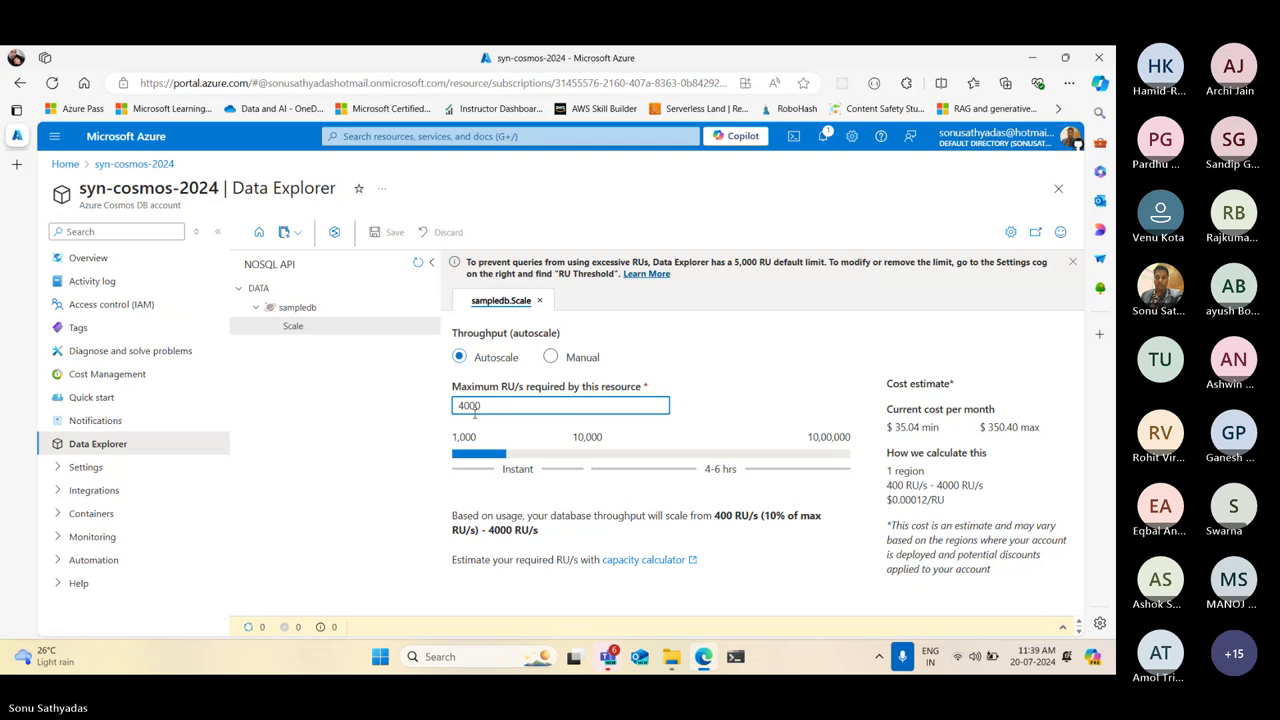
key(BackSpace)
key(BackSpace)
key(BackSpace)
key(BackSpace)
text(3)
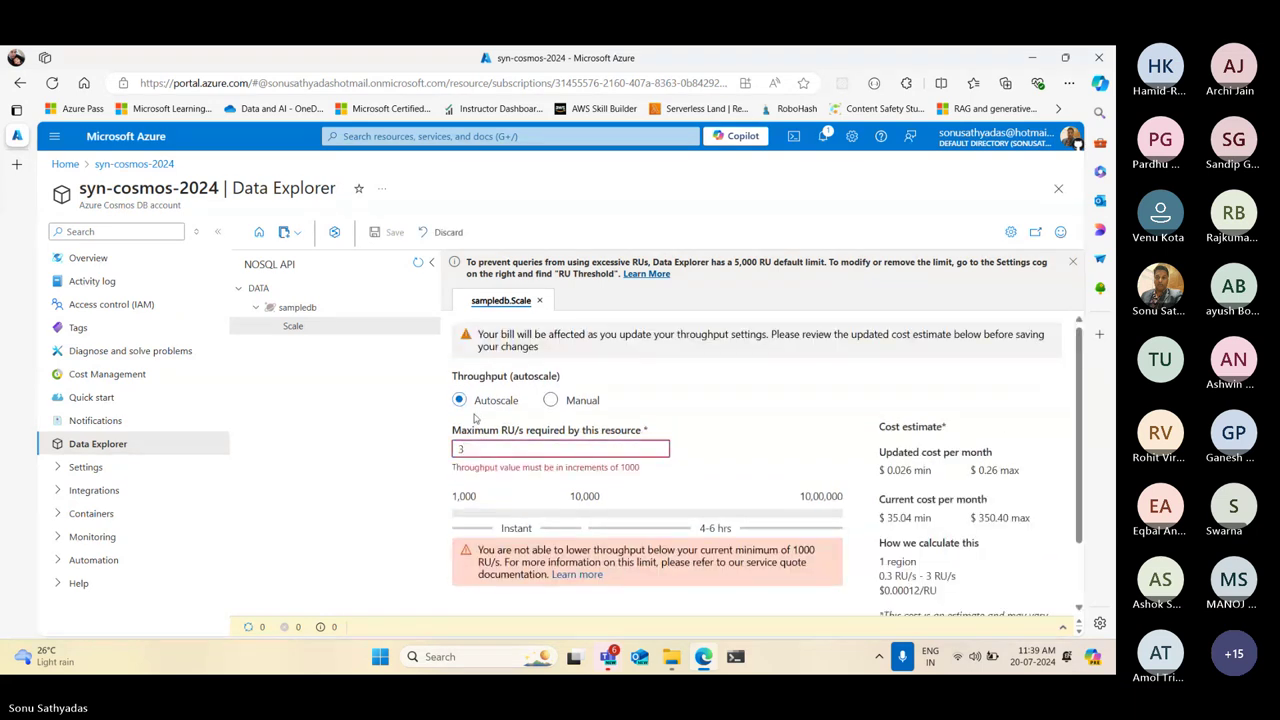
text(000)
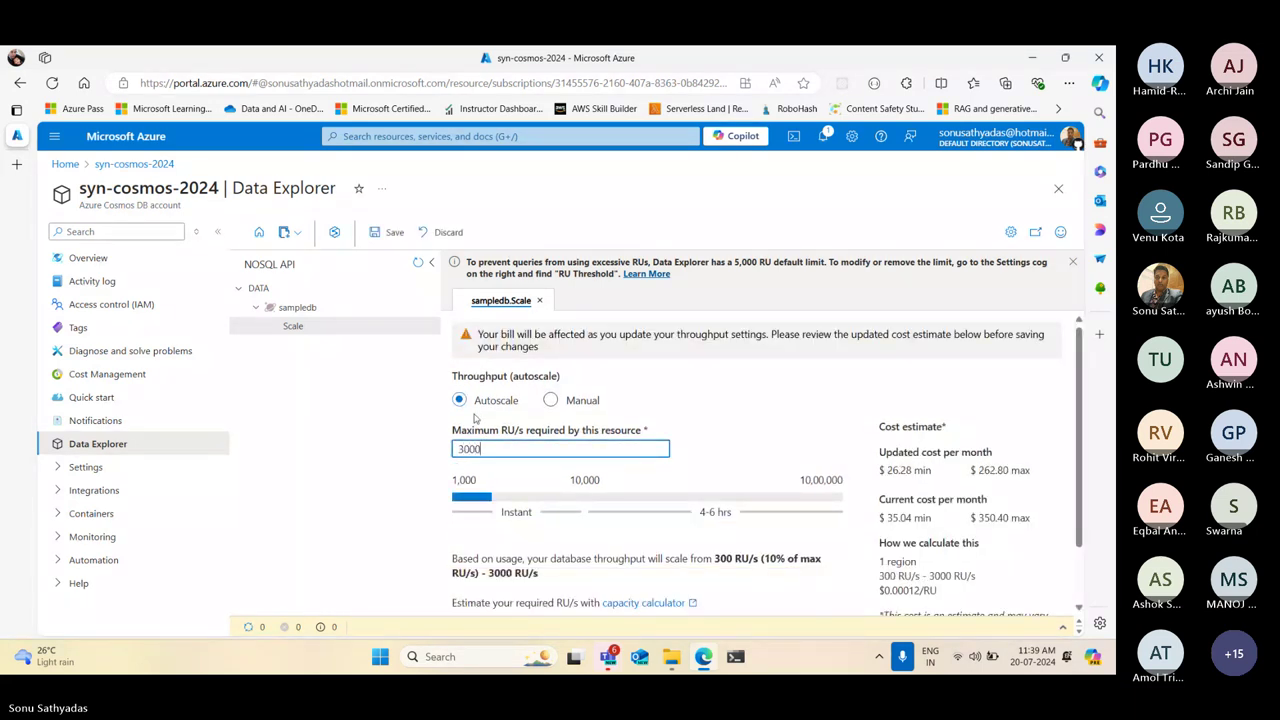
scroll(820, 526, down, 2)
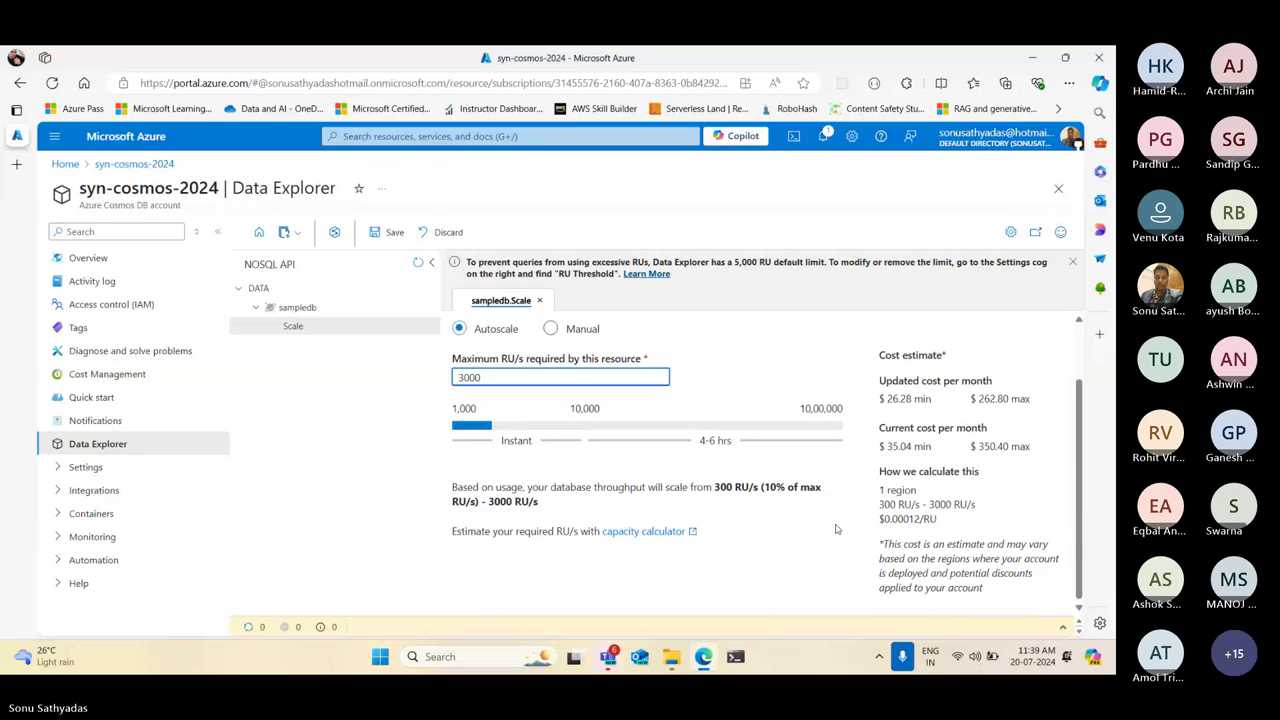
scroll(689, 488, up, 2)
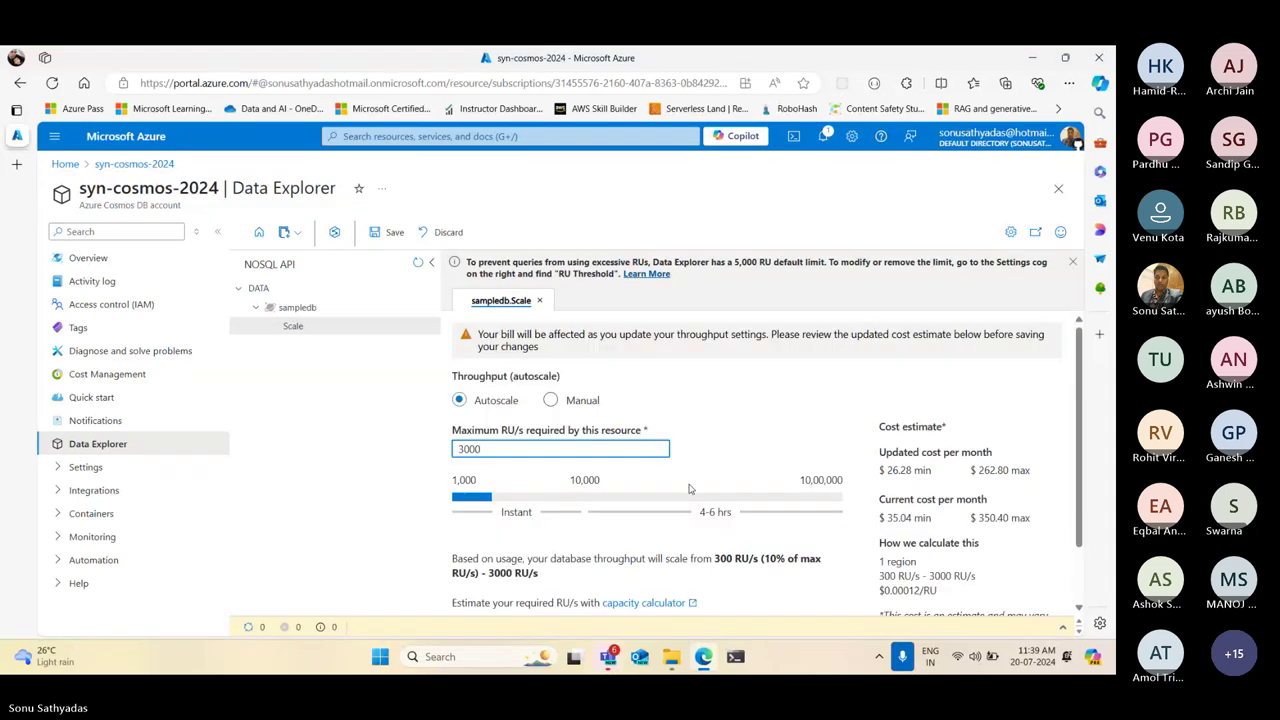
click(389, 232)
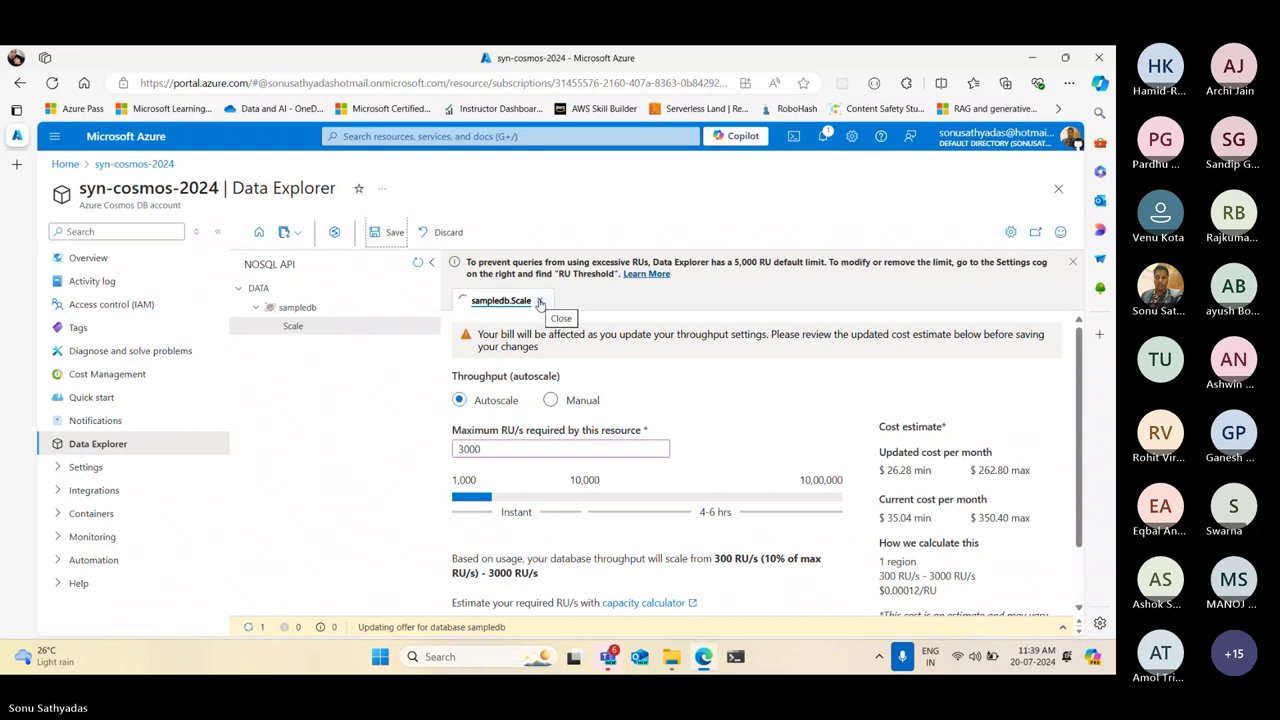
click(540, 301)
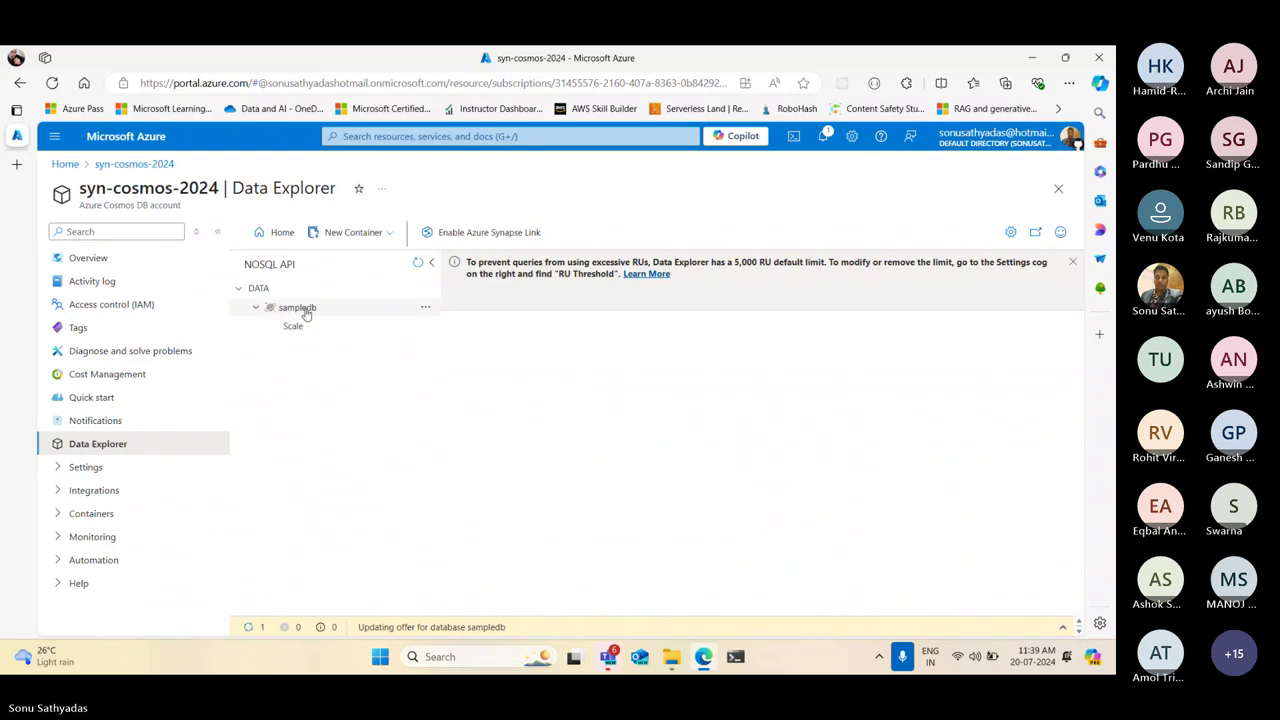
click(358, 238)
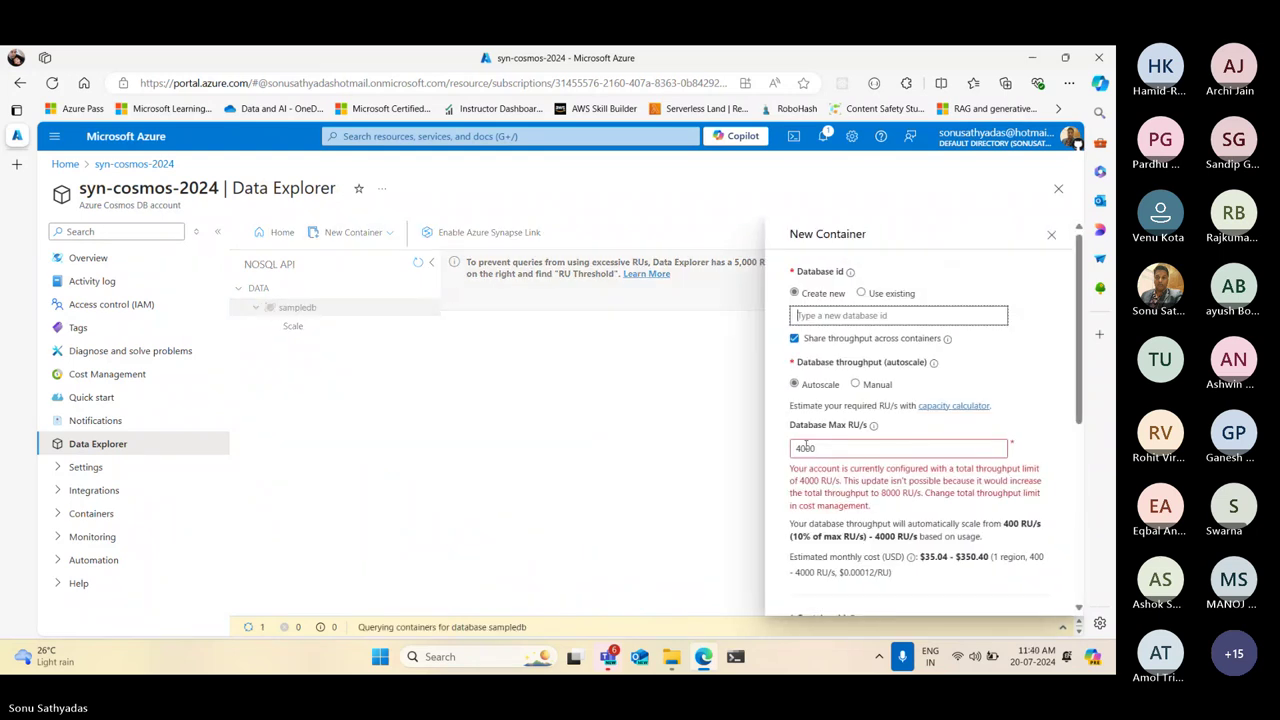
Replace the Database Max RU/s value with 1, discard the New Container form, and reload the portal
click(801, 448)
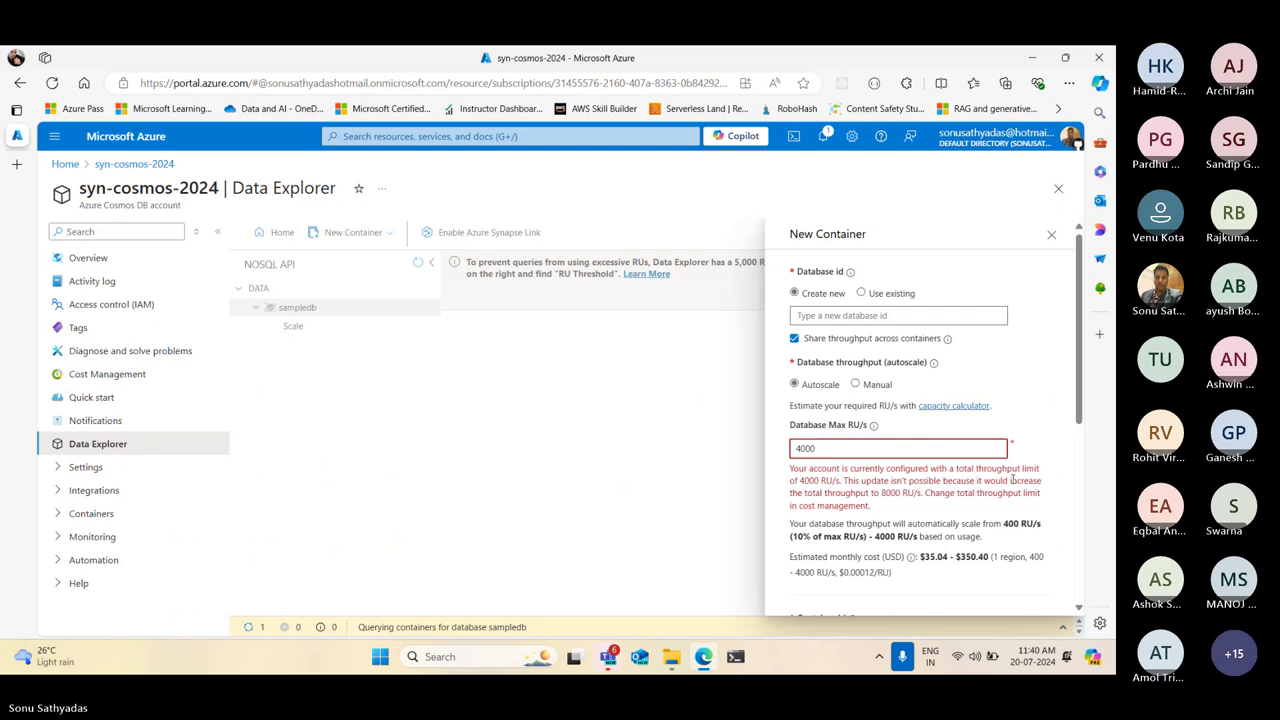
key(BackSpace)
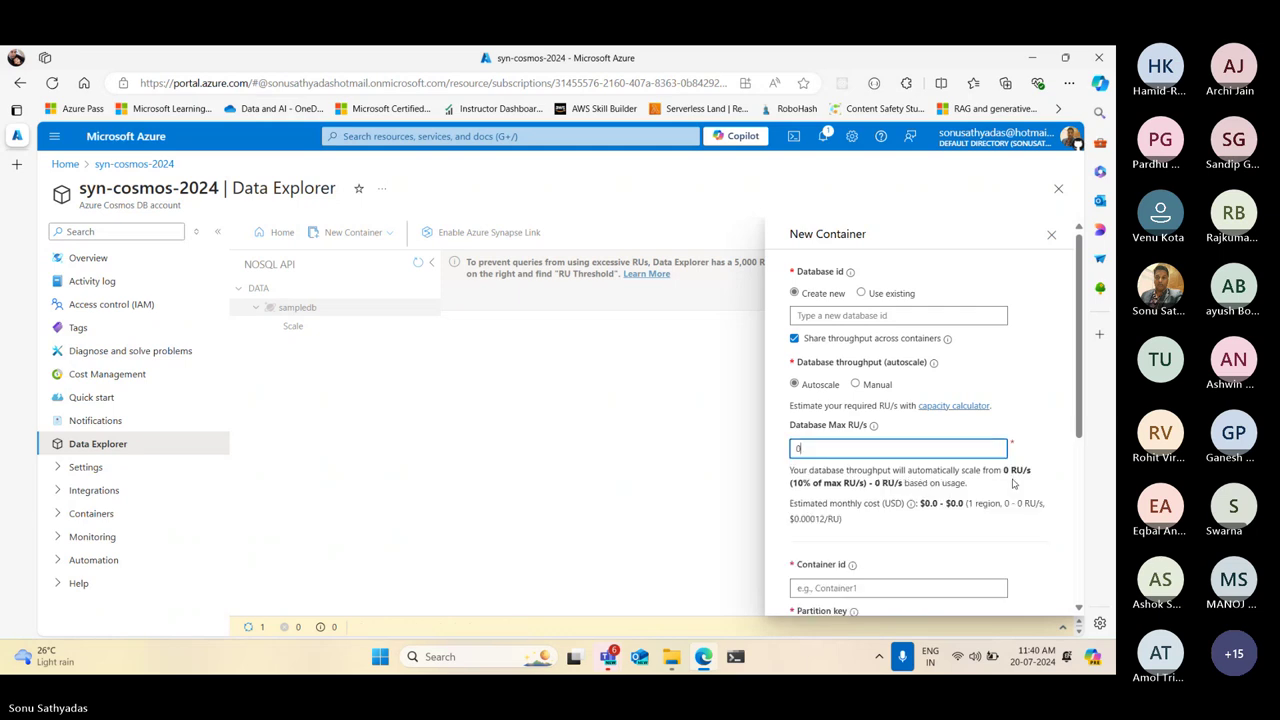
text(1)
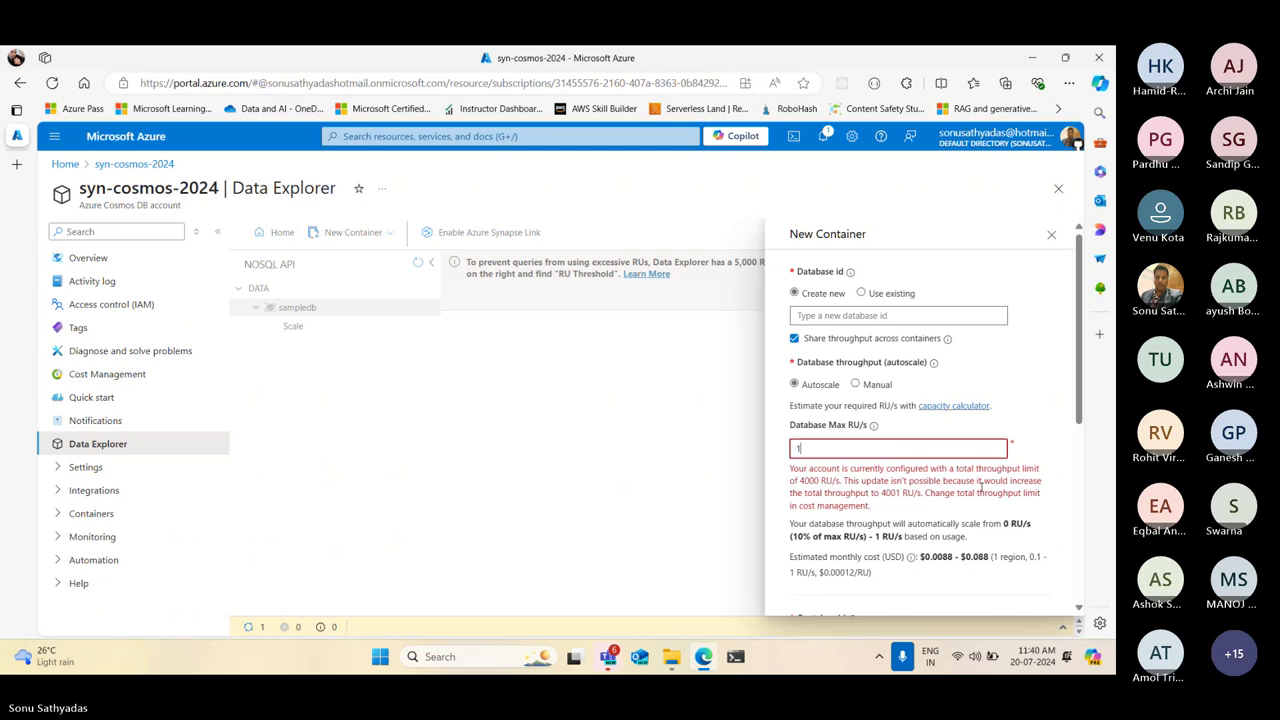
click(1051, 234)
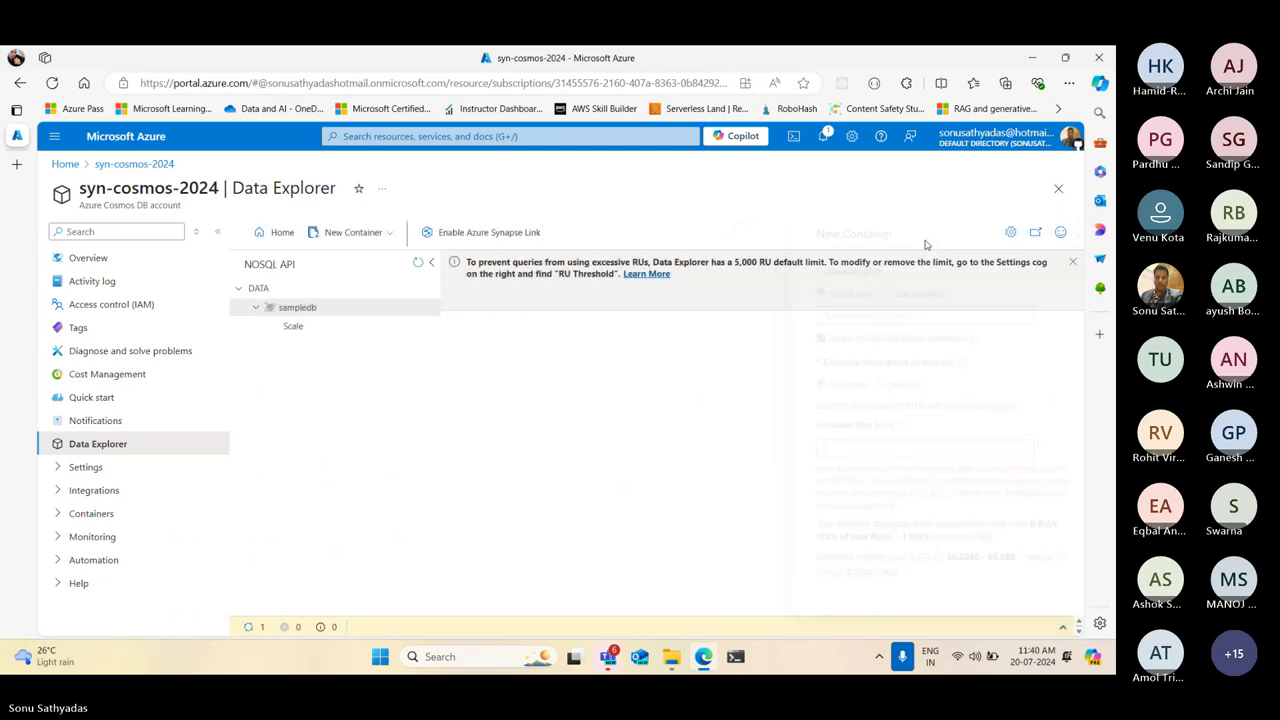
click(54, 83)
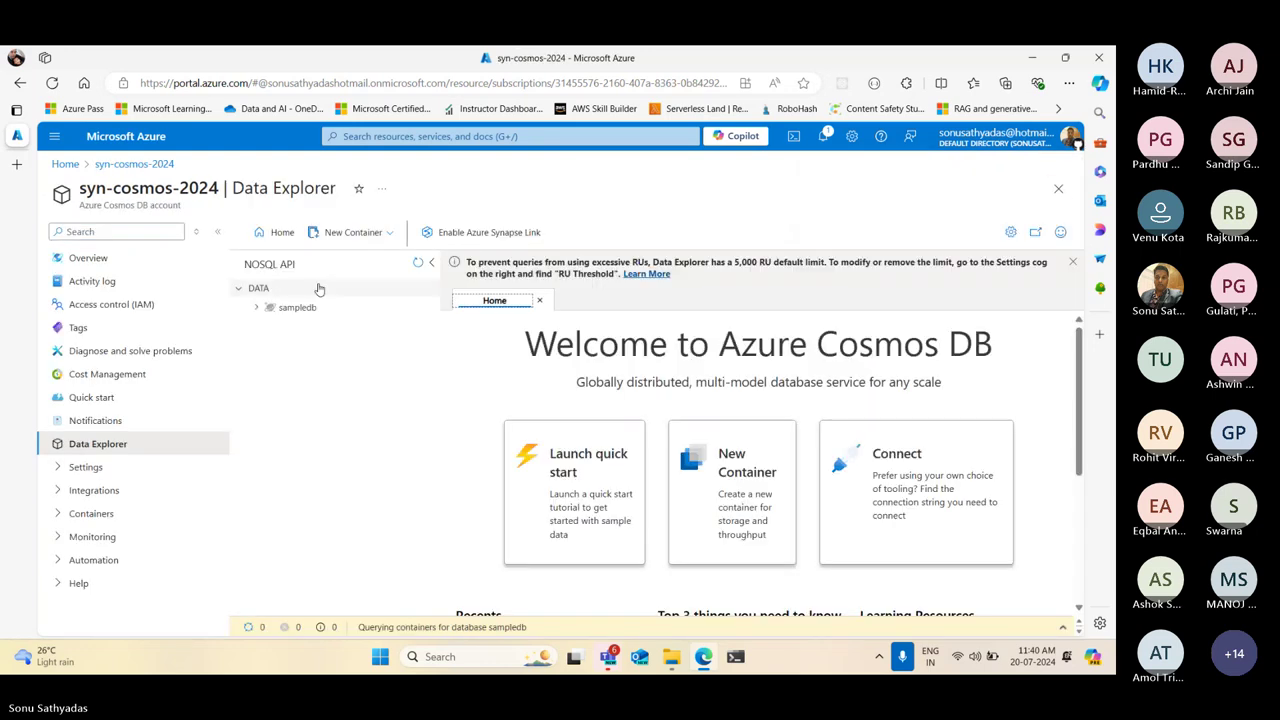
Reopen the New Container form, switch throughput to manual, and choose existing database sampledb
click(356, 233)
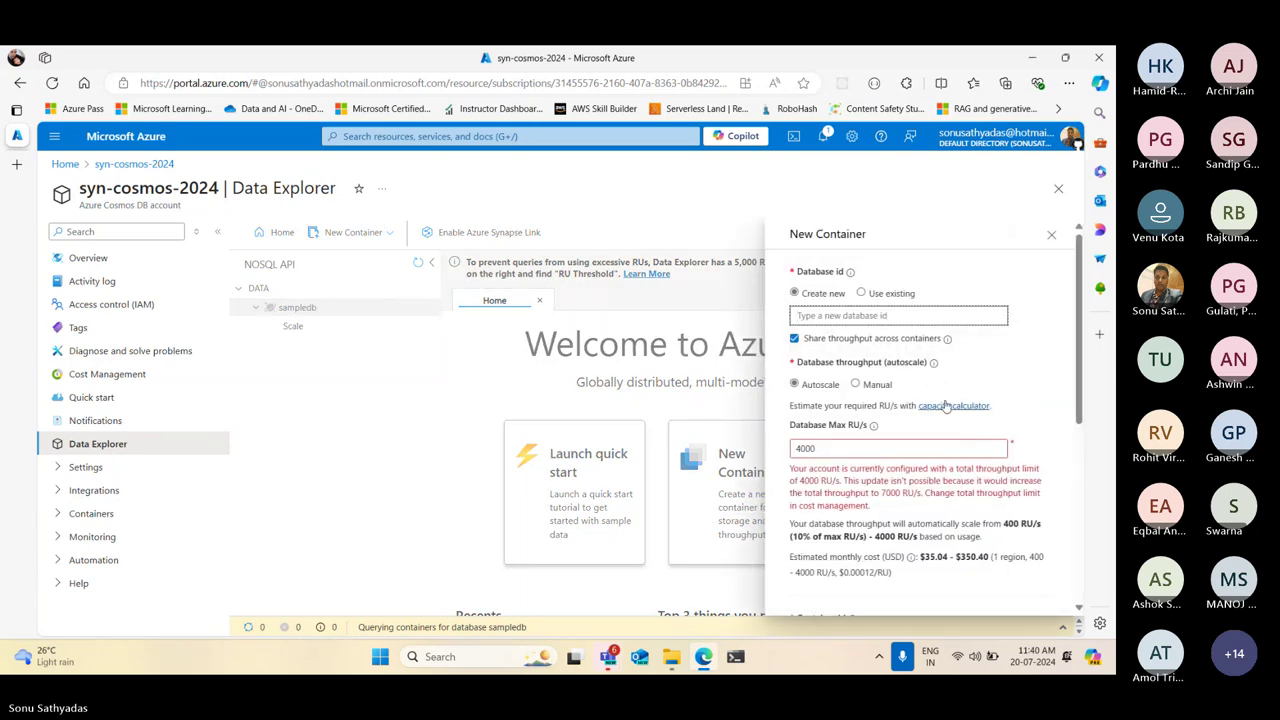
click(855, 384)
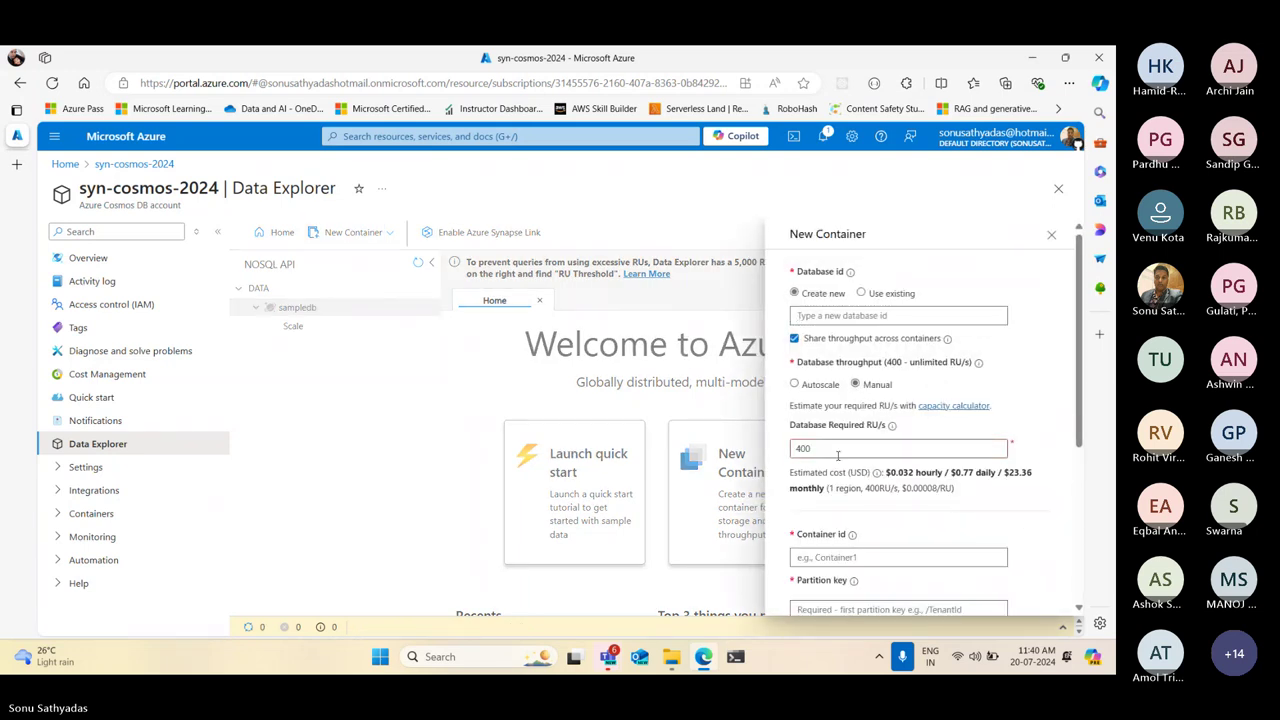
click(834, 450)
scroll(834, 450, down, 5)
scroll(860, 380, up, 5)
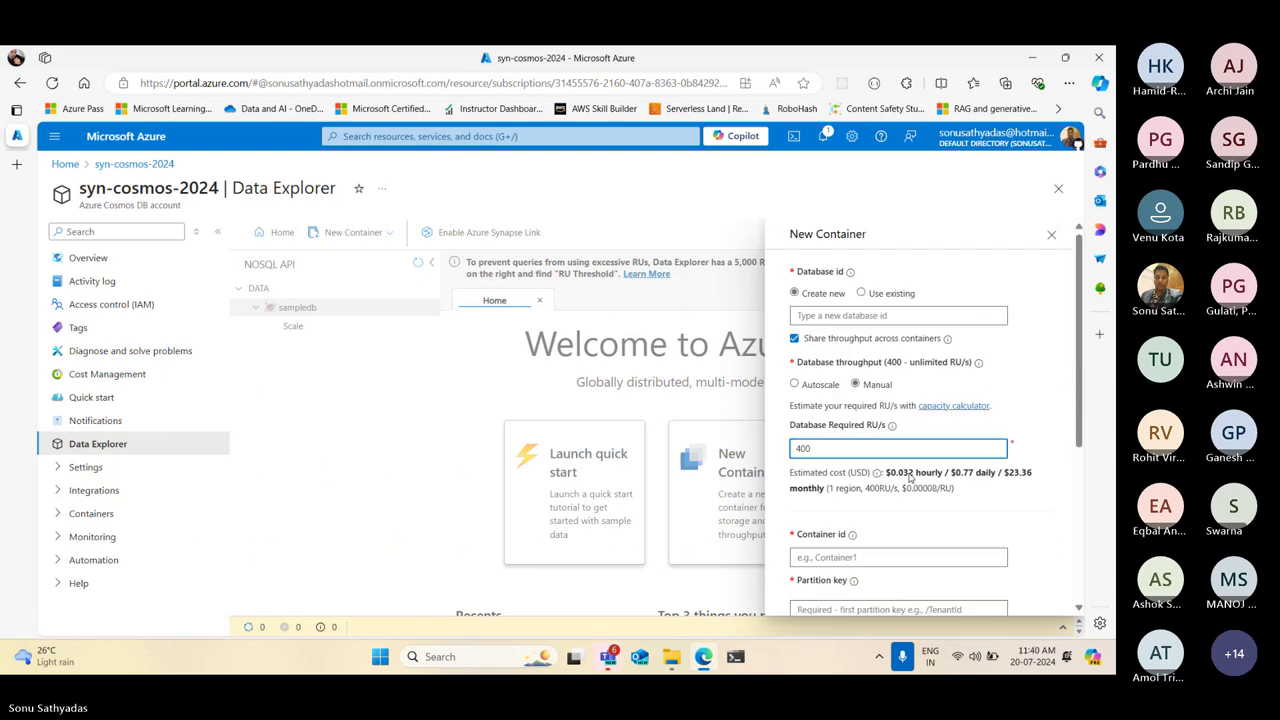
click(861, 293)
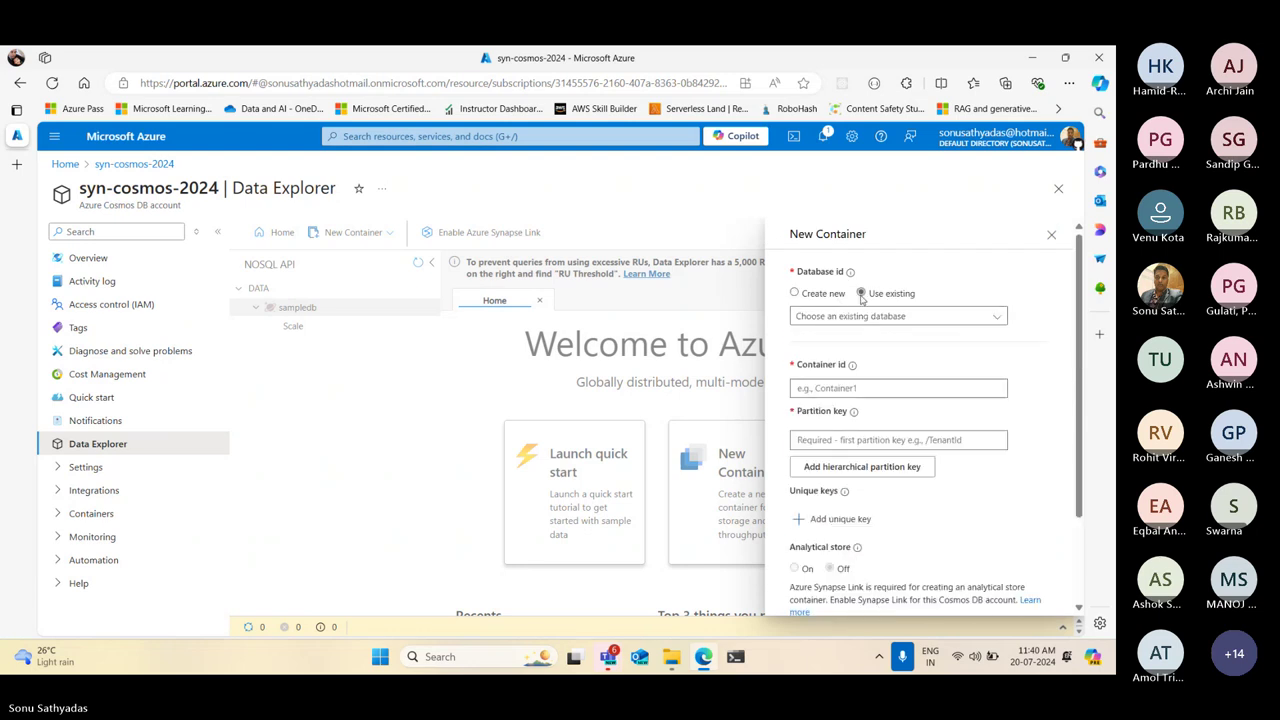
click(843, 317)
click(828, 337)
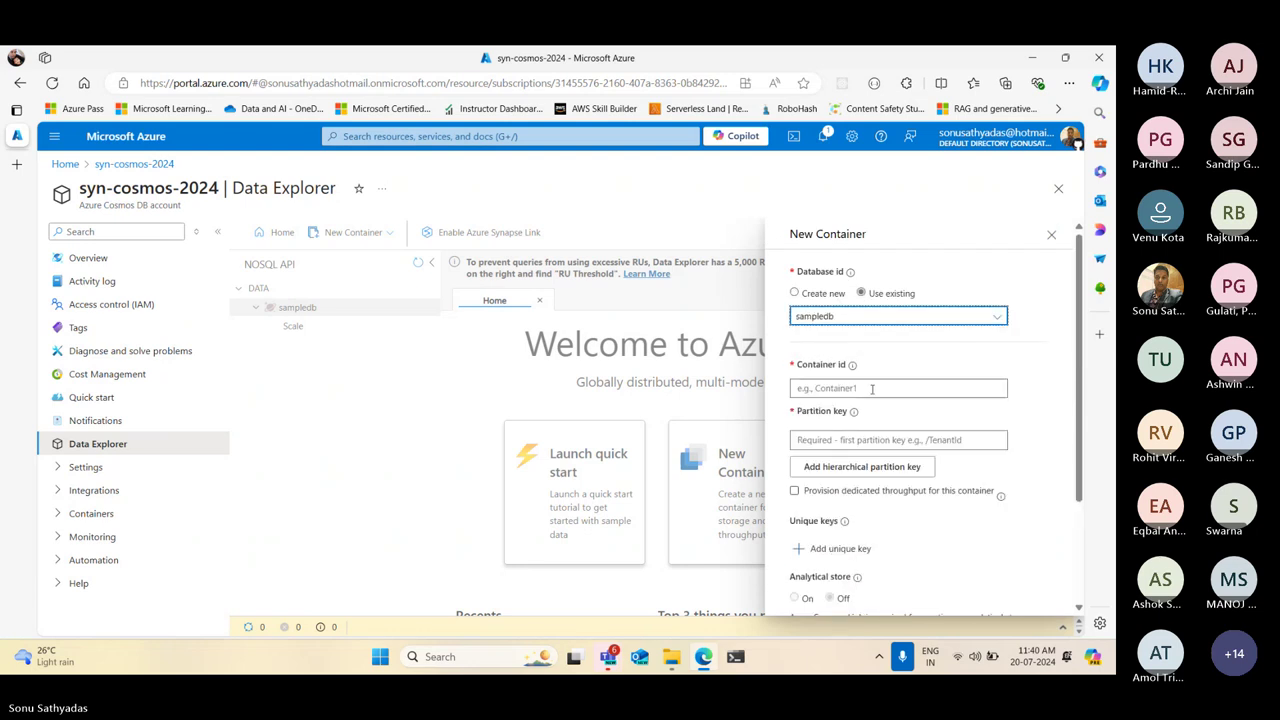
Enter container id 'products' and partition key '/category'
click(873, 389)
scroll(913, 433, down, 5)
scroll(880, 400, up, 5)
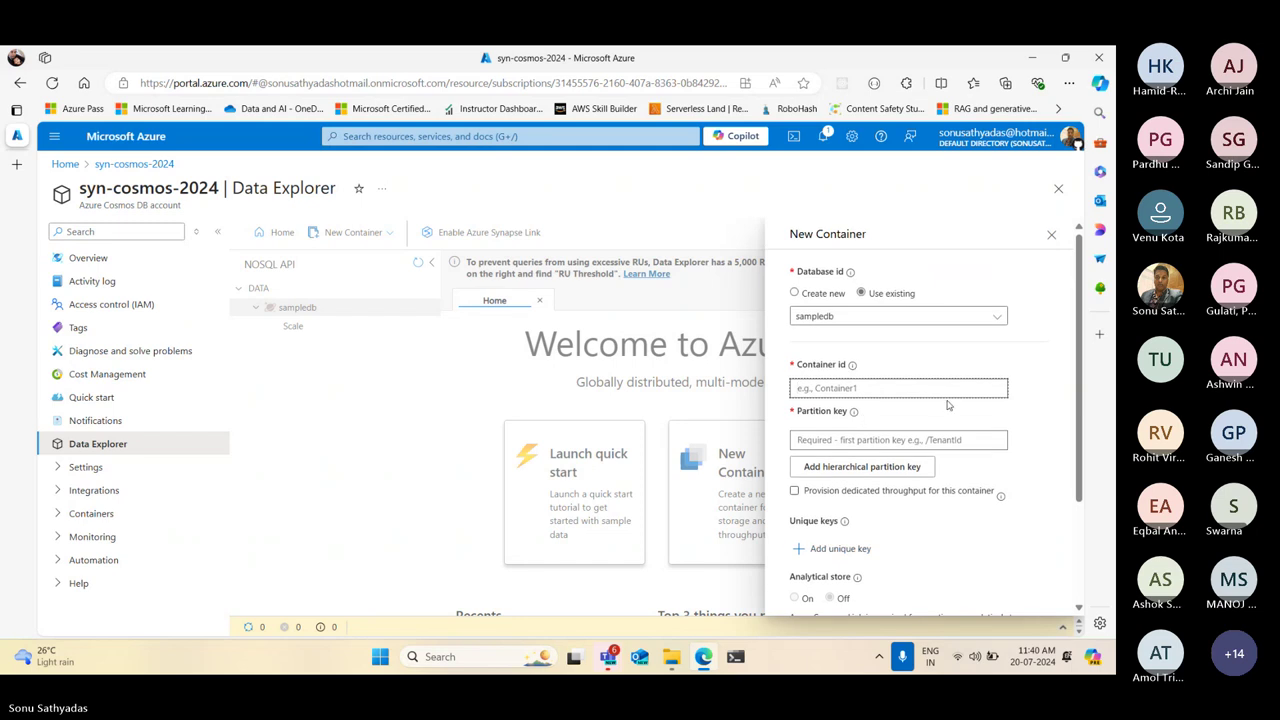
text(p)
key(BackSpace)
text(products)
click(933, 441)
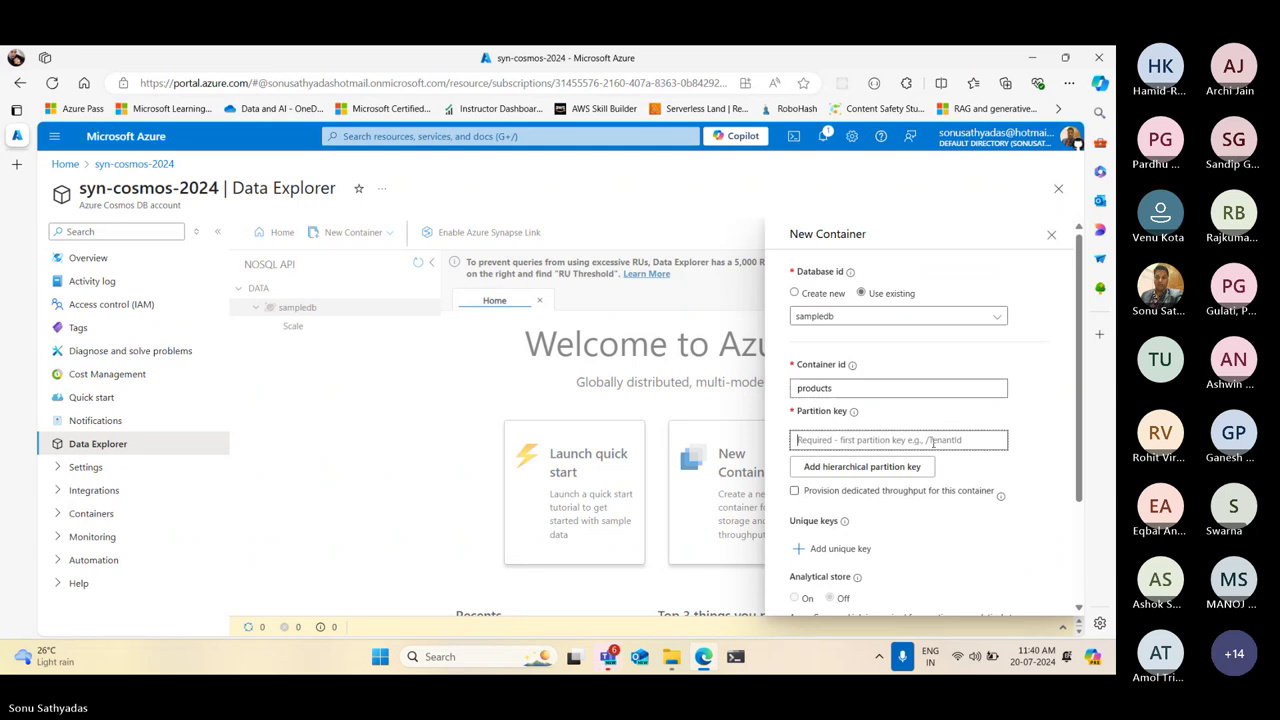
text(/em)
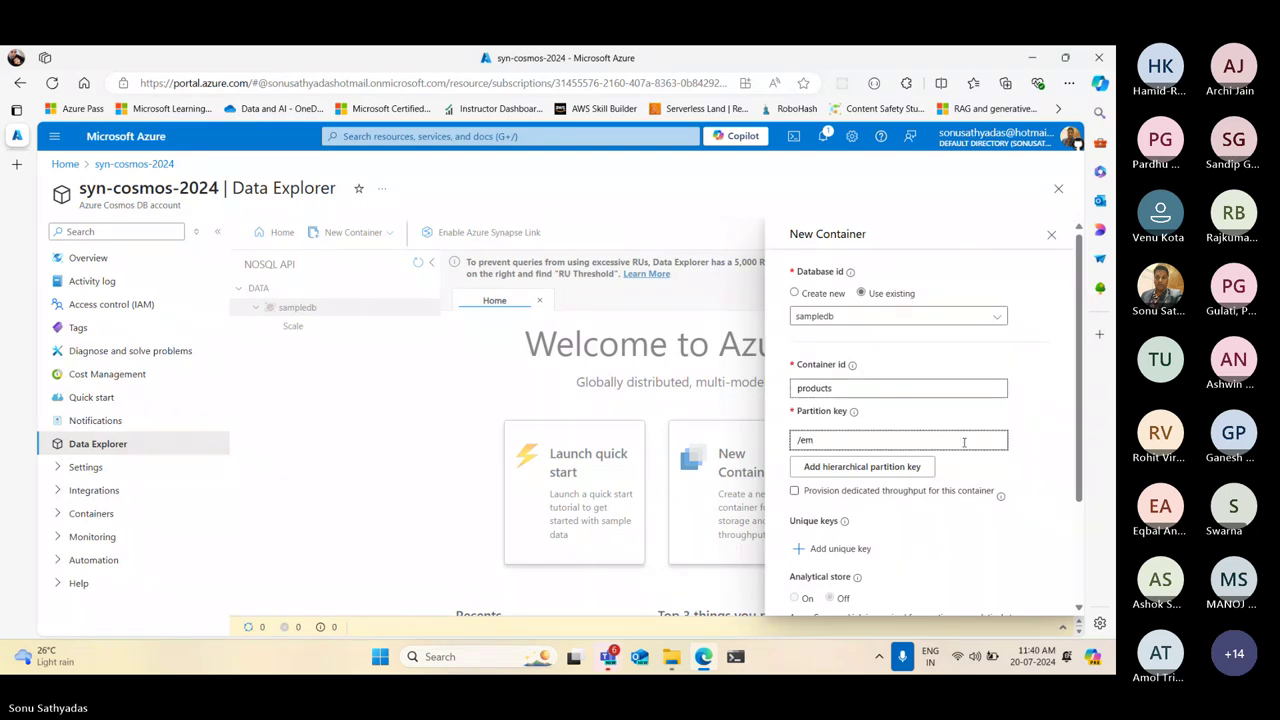
key(BackSpace)
key(BackSpace)
text(category)
scroll(944, 400, down, 3)
scroll(948, 408, up, 3)
scroll(950, 409, down, 3)
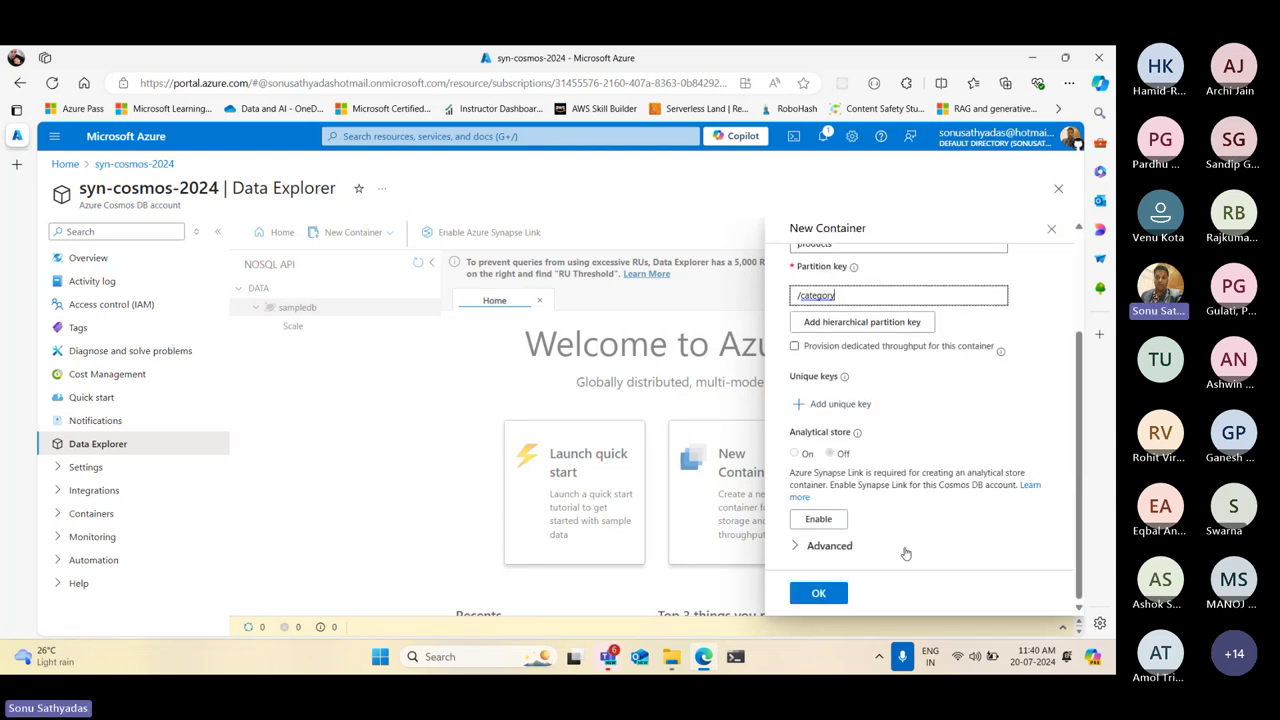
scroll(887, 411, up, 2)
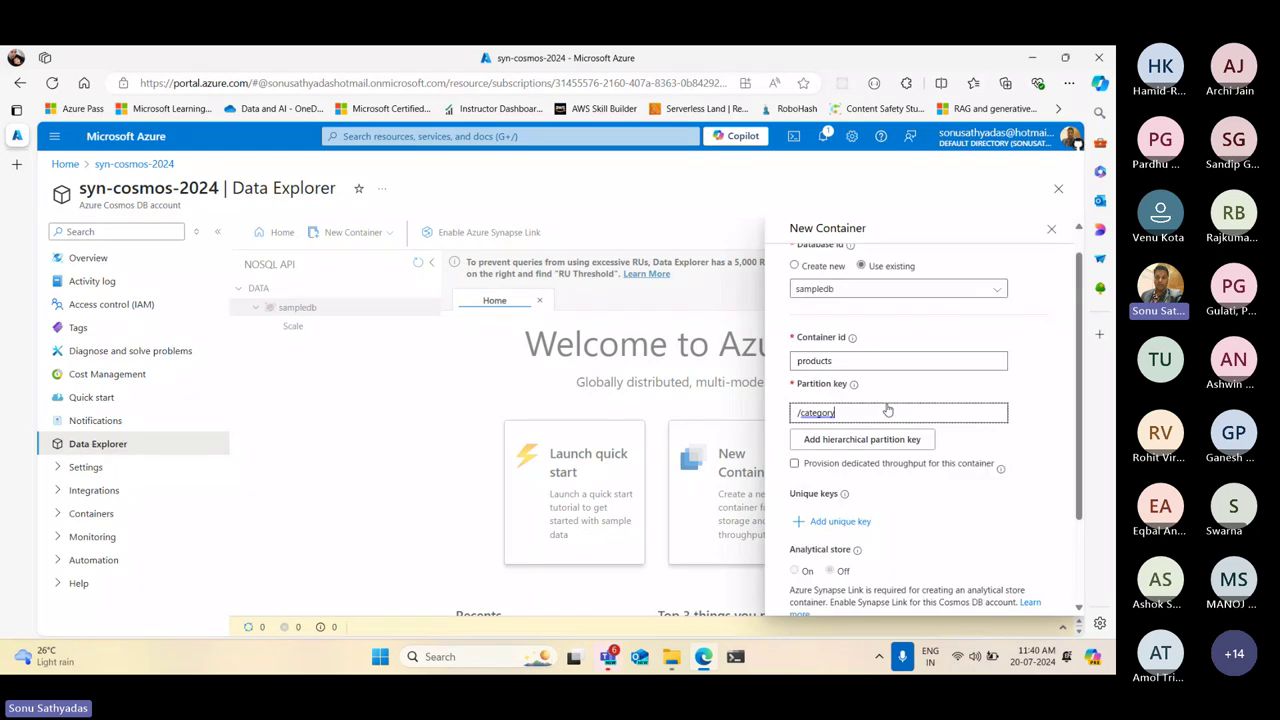
Enable dedicated container throughput and change its autoscale maximum from 4000 to 500 RU/s
click(795, 491)
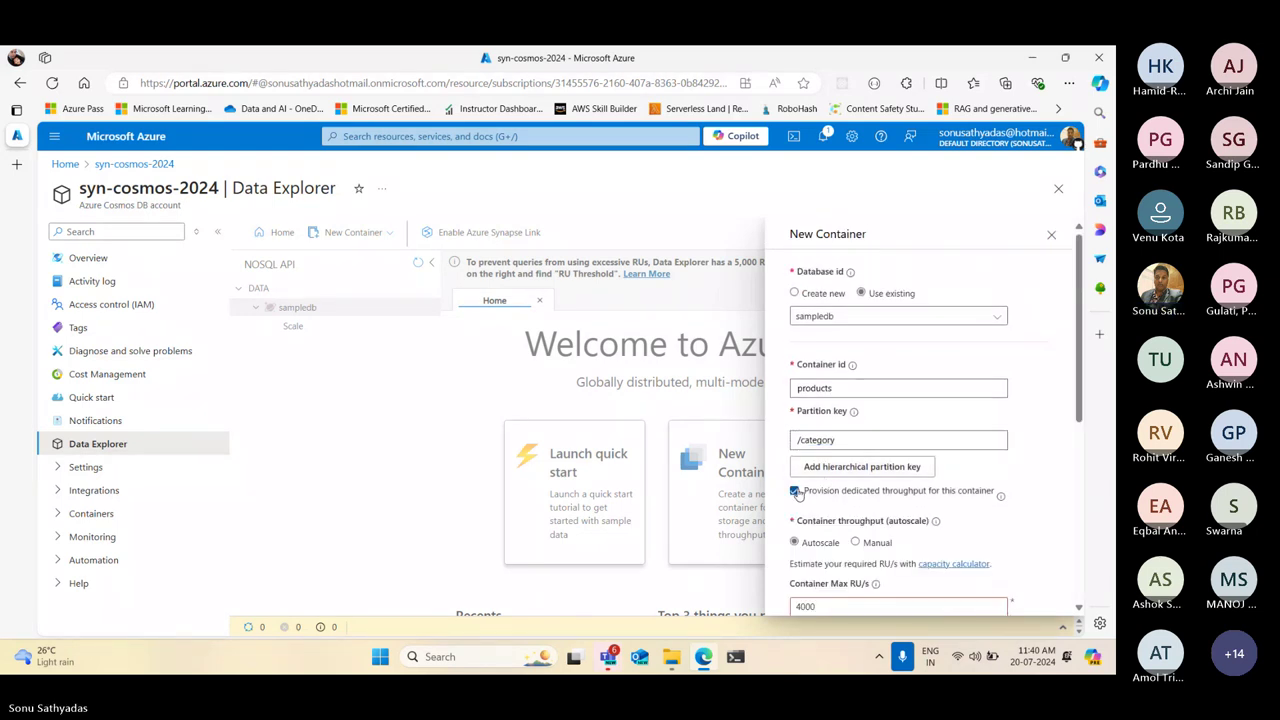
scroll(856, 380, down, 3)
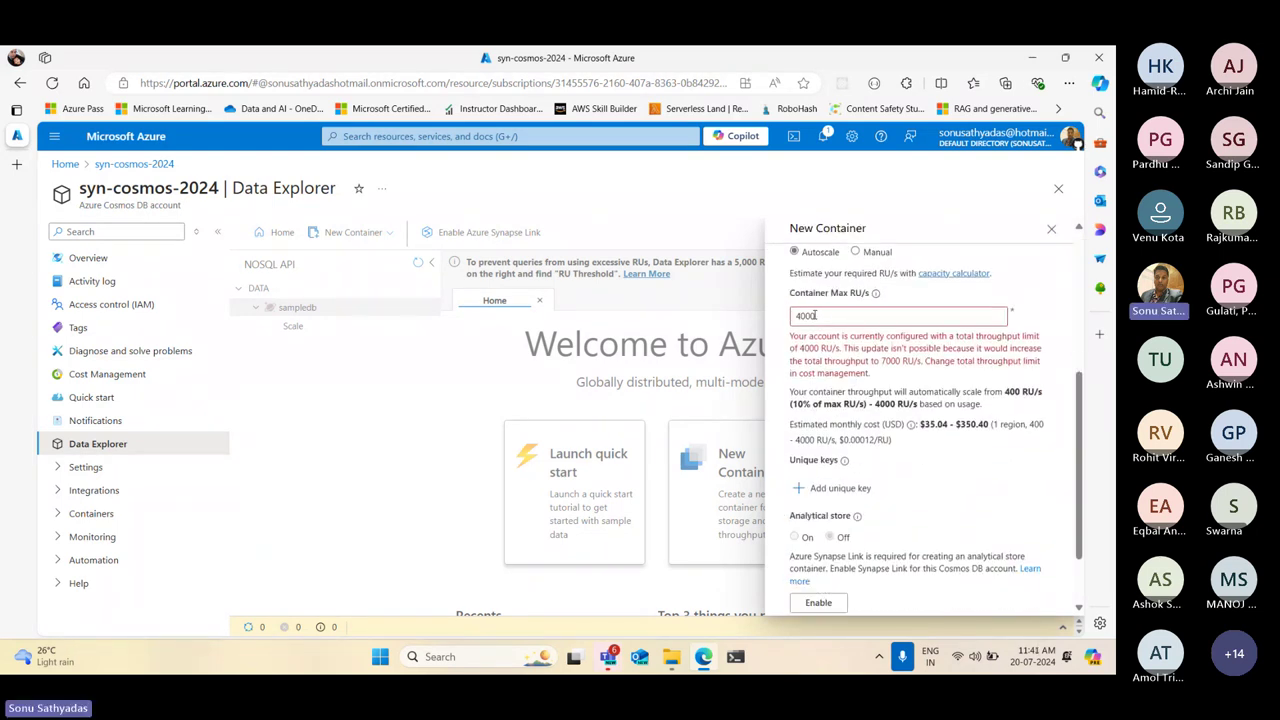
double_click(826, 315)
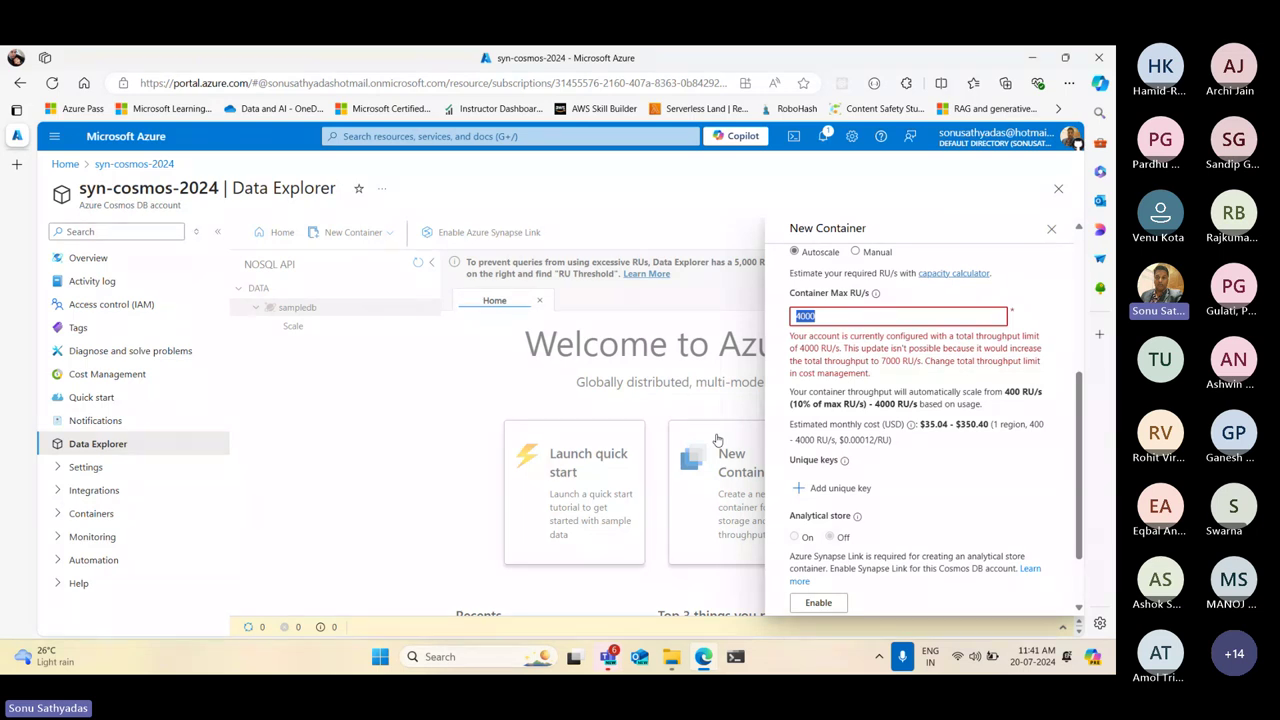
text(400)
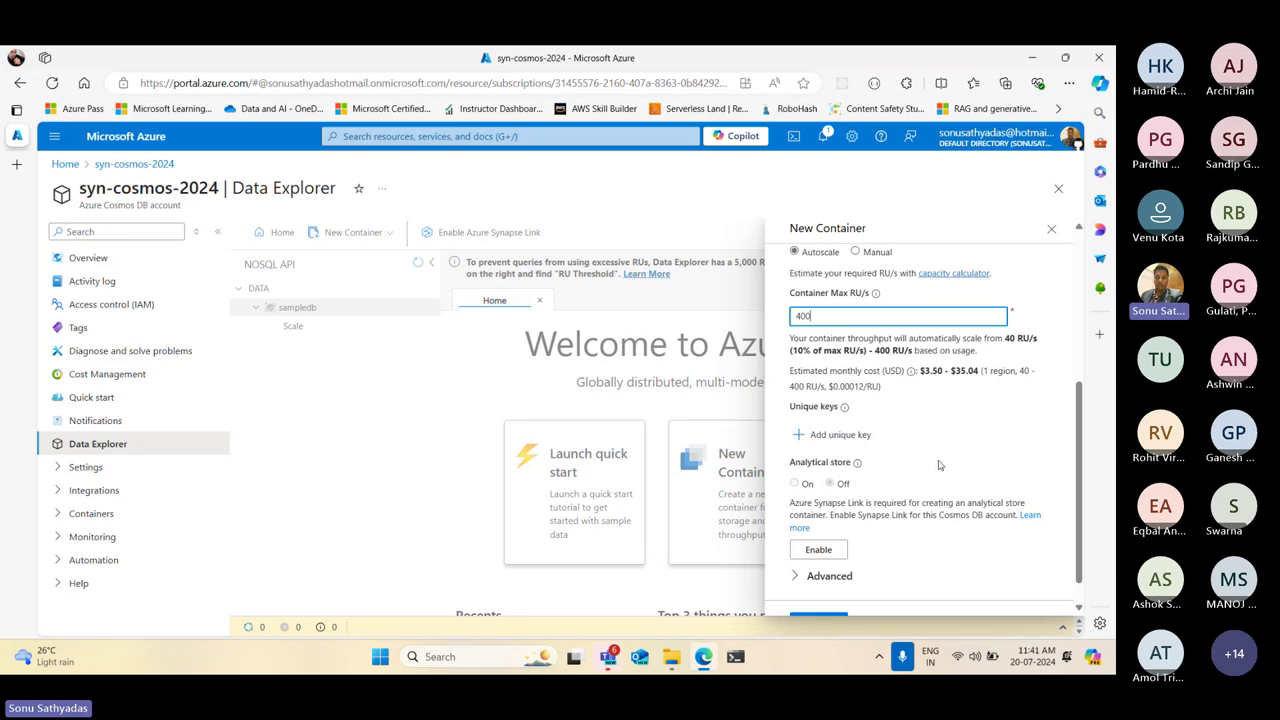
mouse_move(812, 317)
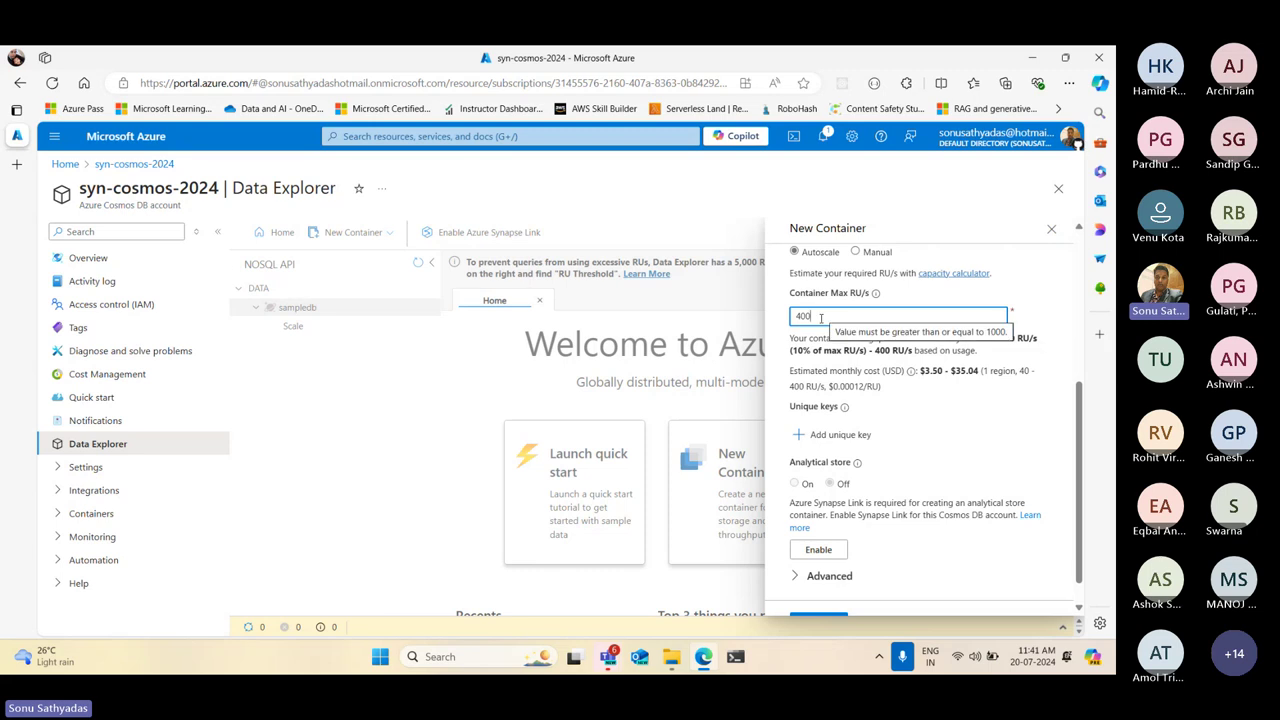
double_click(818, 317)
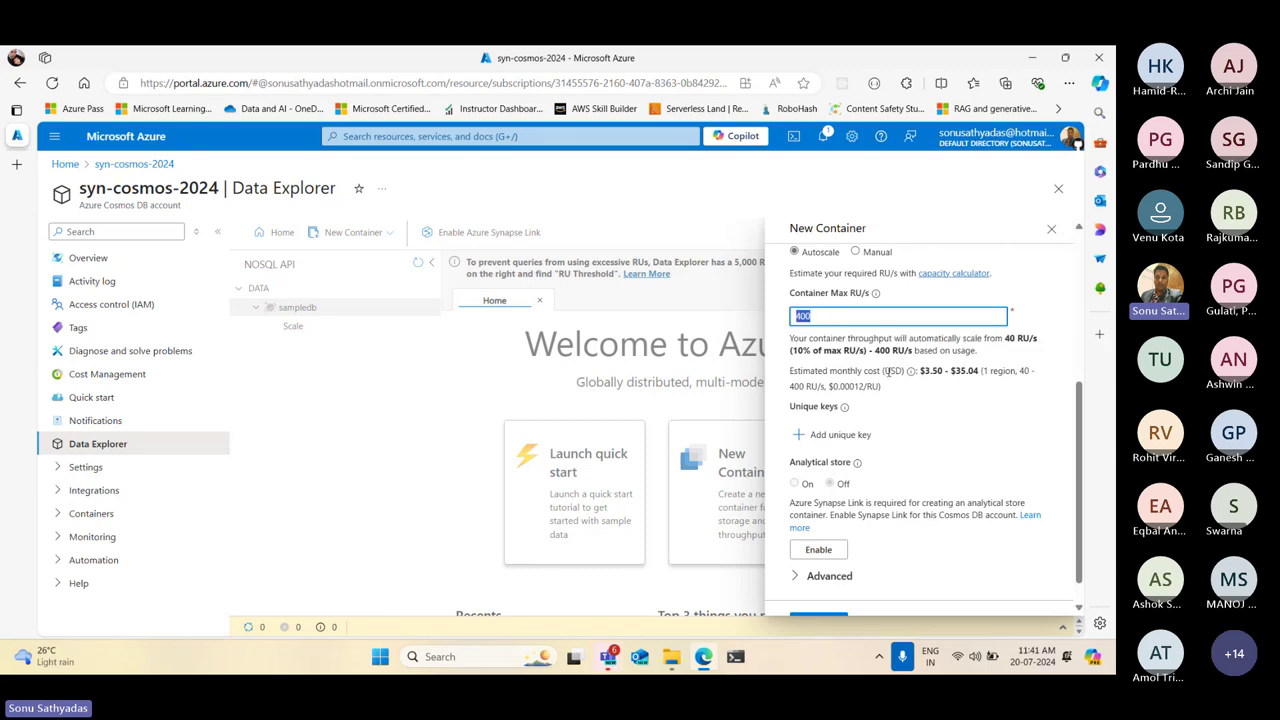
text(500)
scroll(905, 410, up, 2)
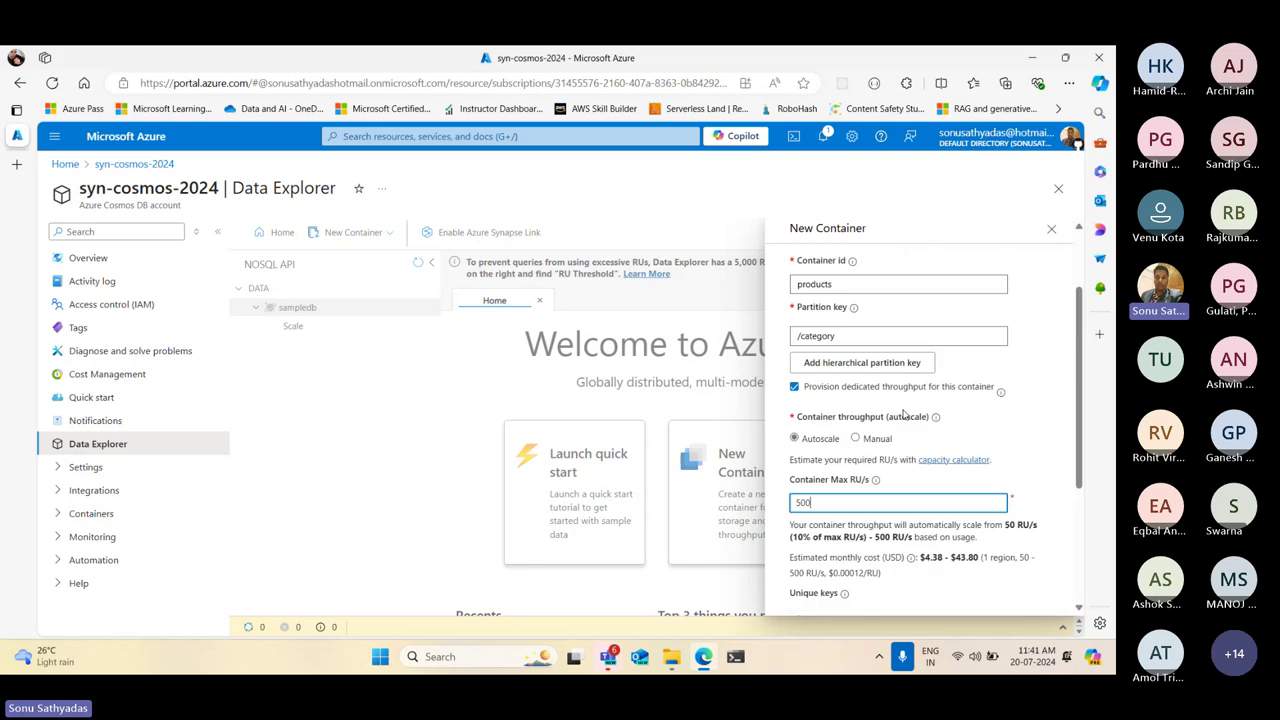
scroll(903, 413, up, 1)
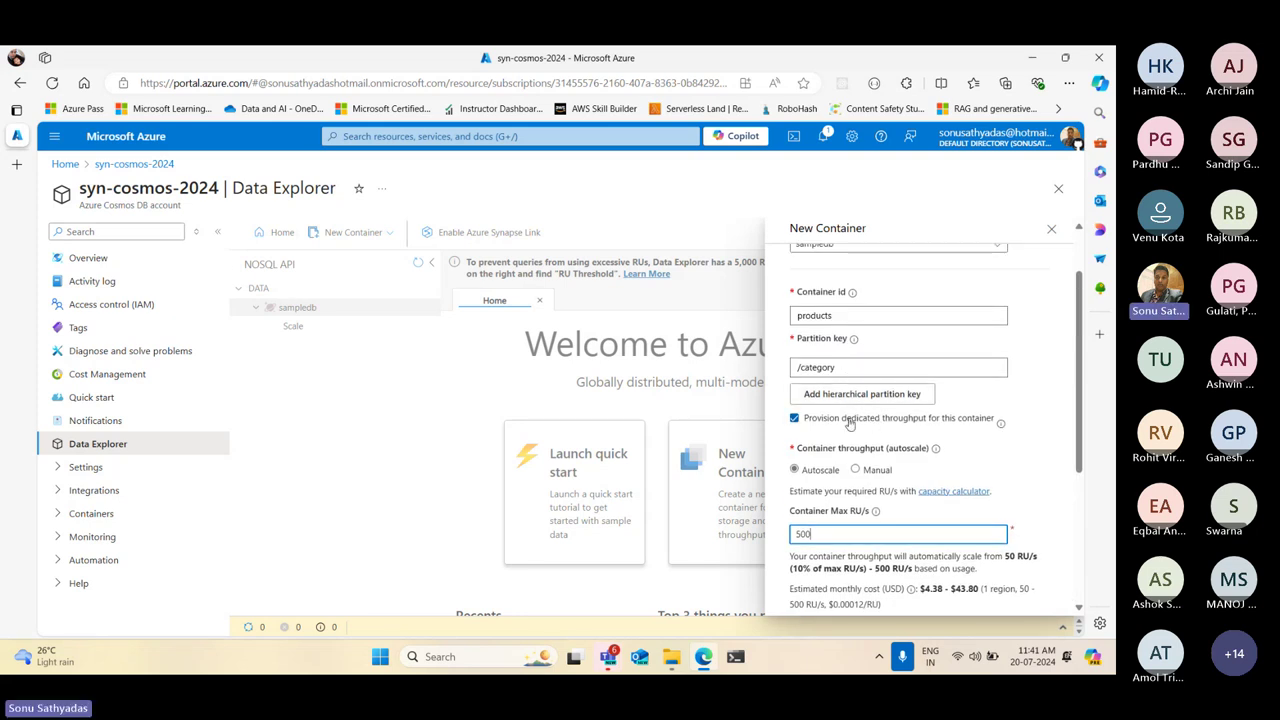
drag(845, 316, 756, 326)
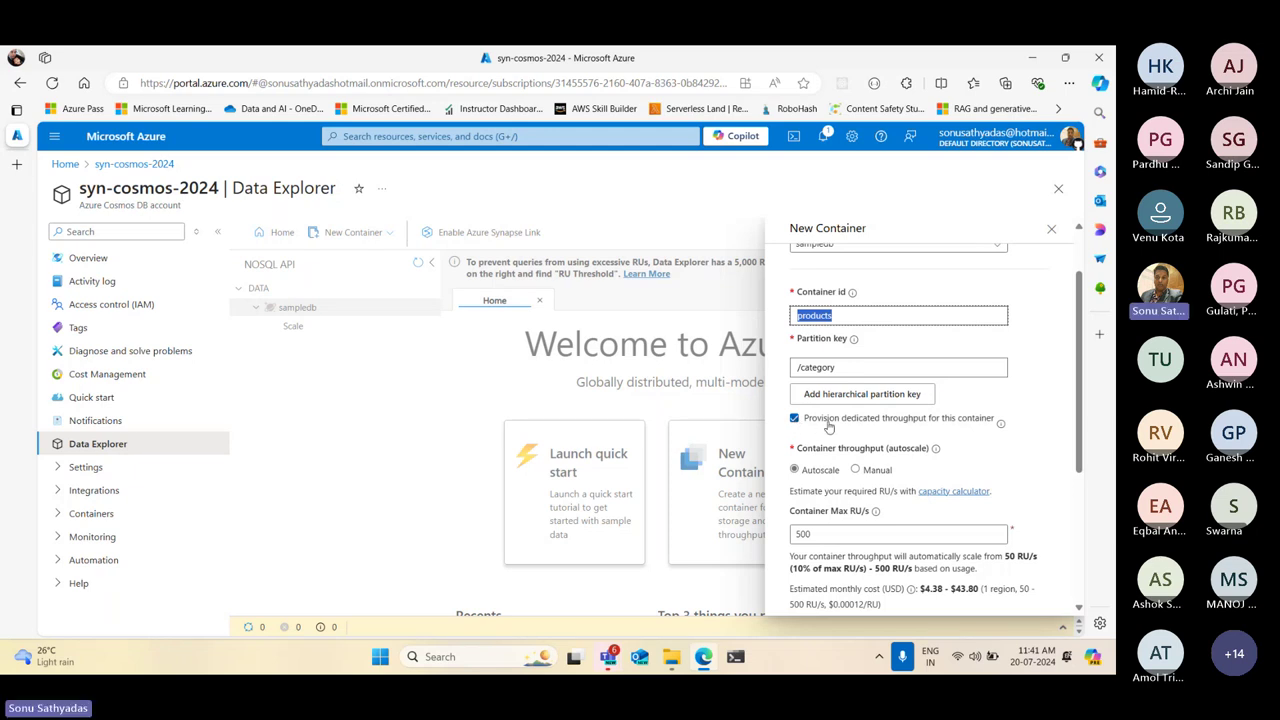
Uncheck dedicated throughput for the products container, keeping products and /category intact
click(808, 424)
click(962, 419)
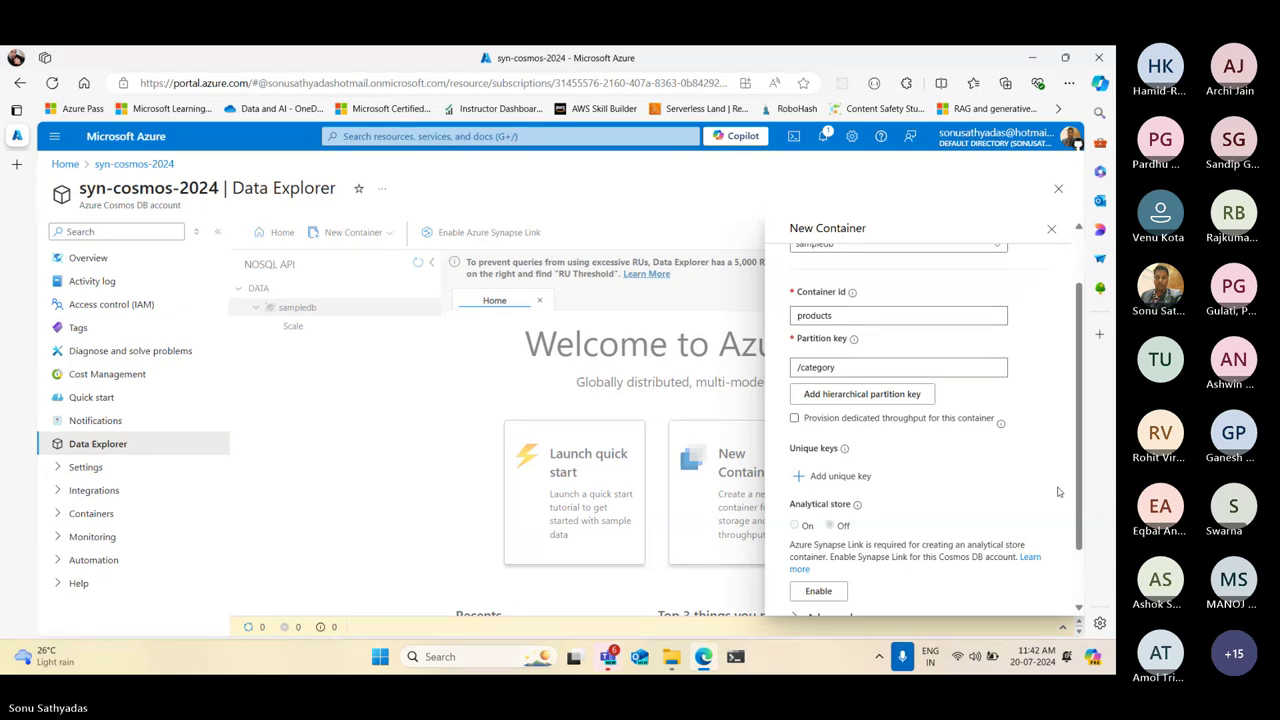
click(795, 419)
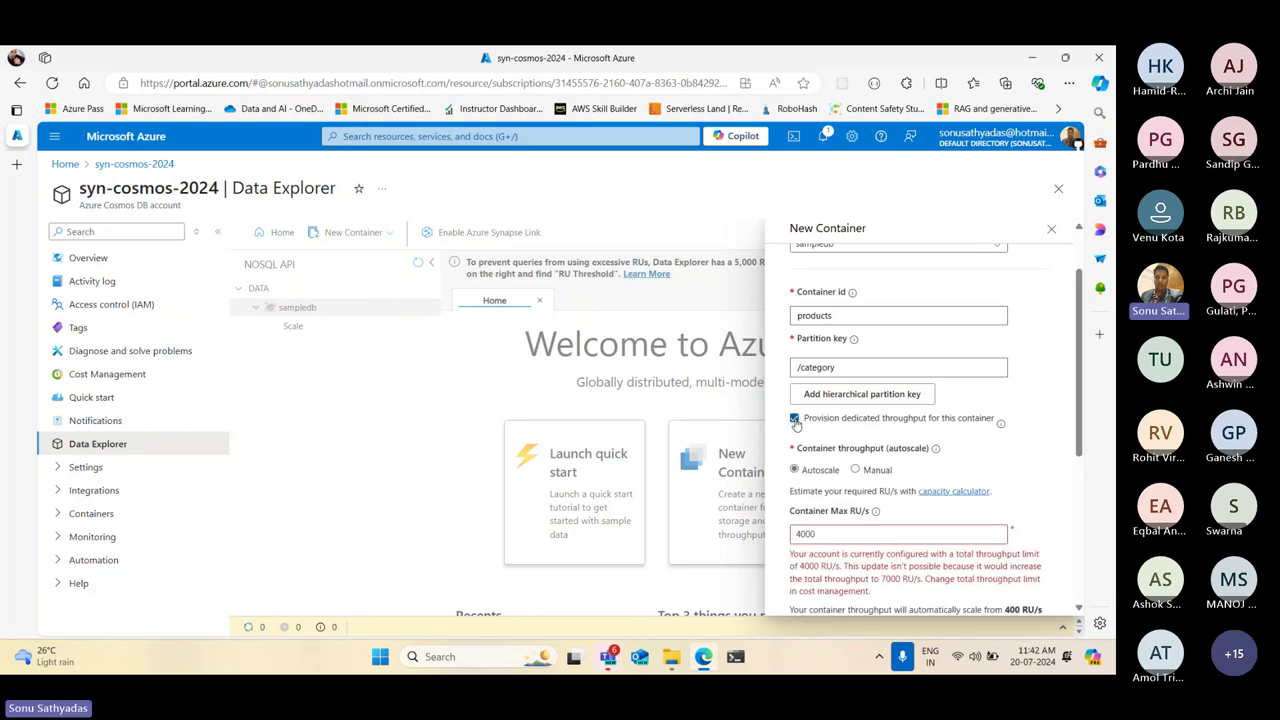
click(945, 535)
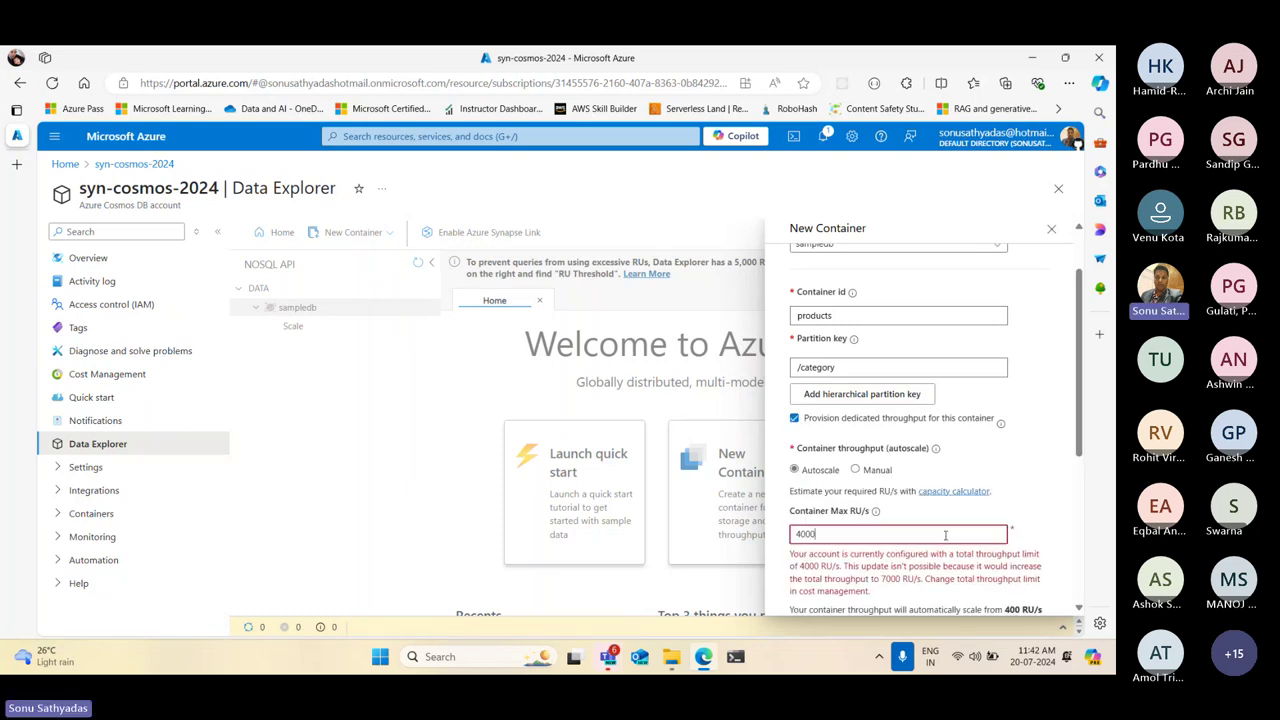
key(BackSpace)
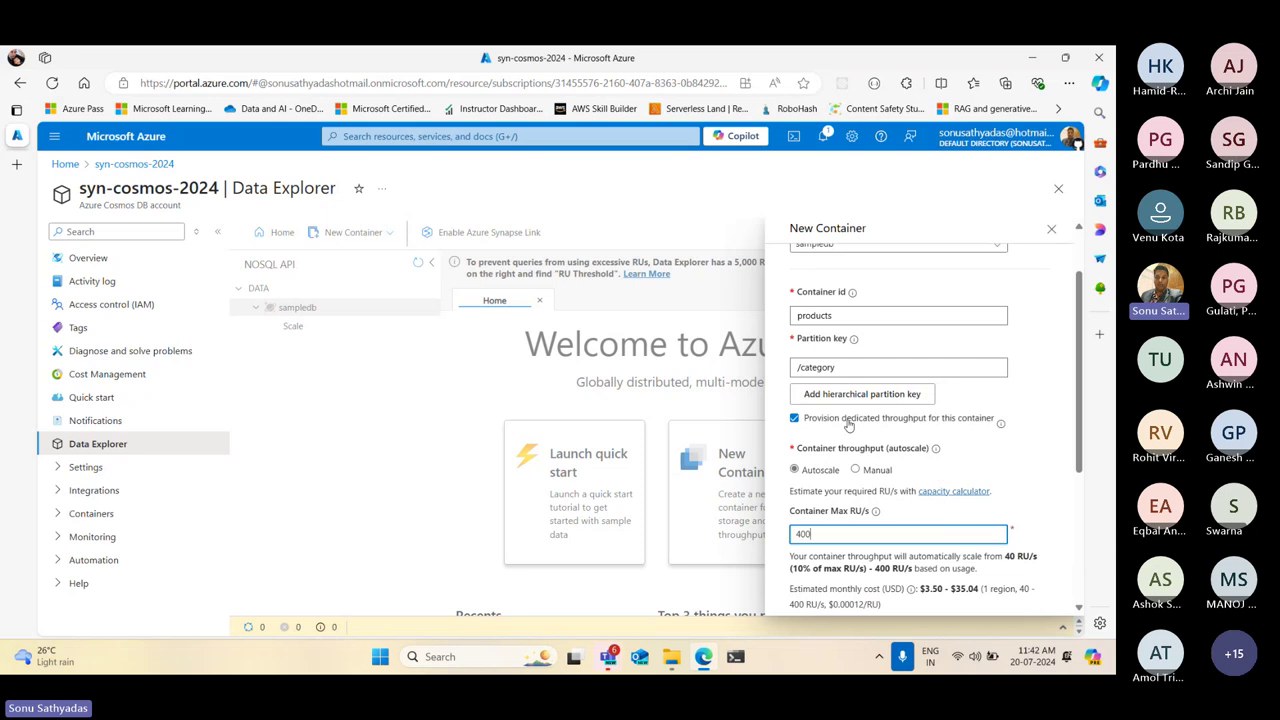
click(832, 316)
double_click(832, 316)
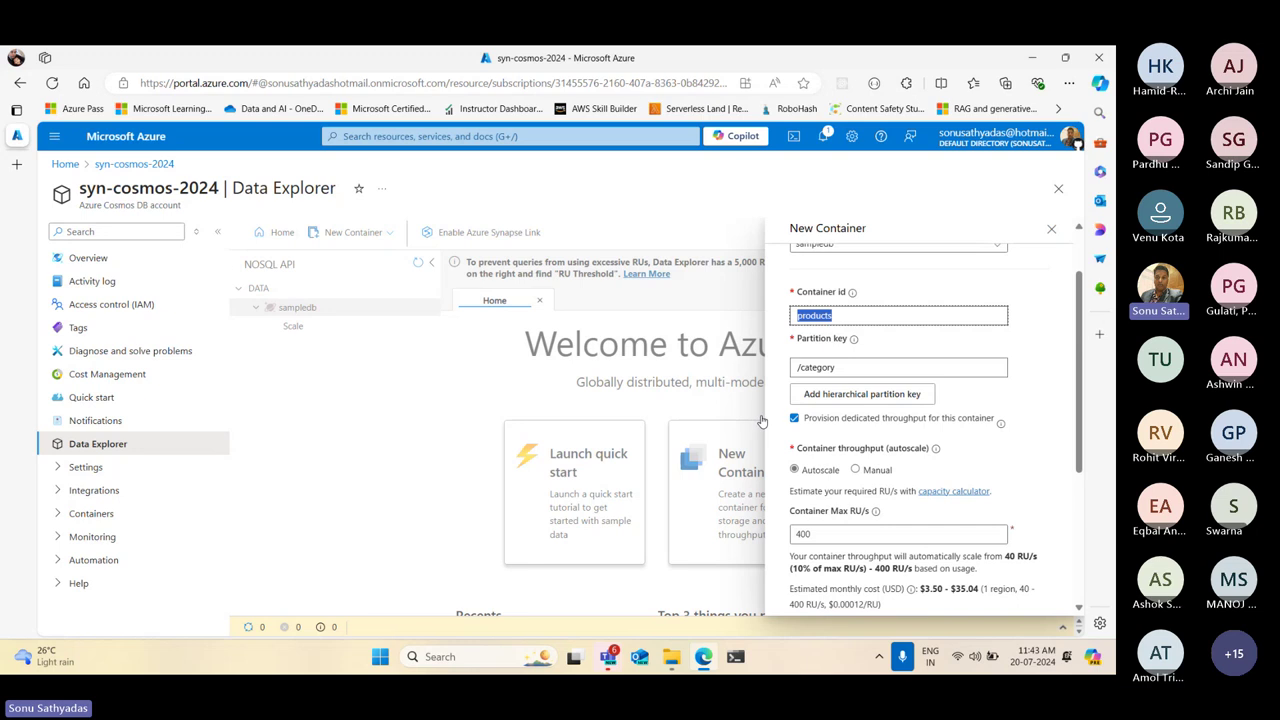
click(795, 419)
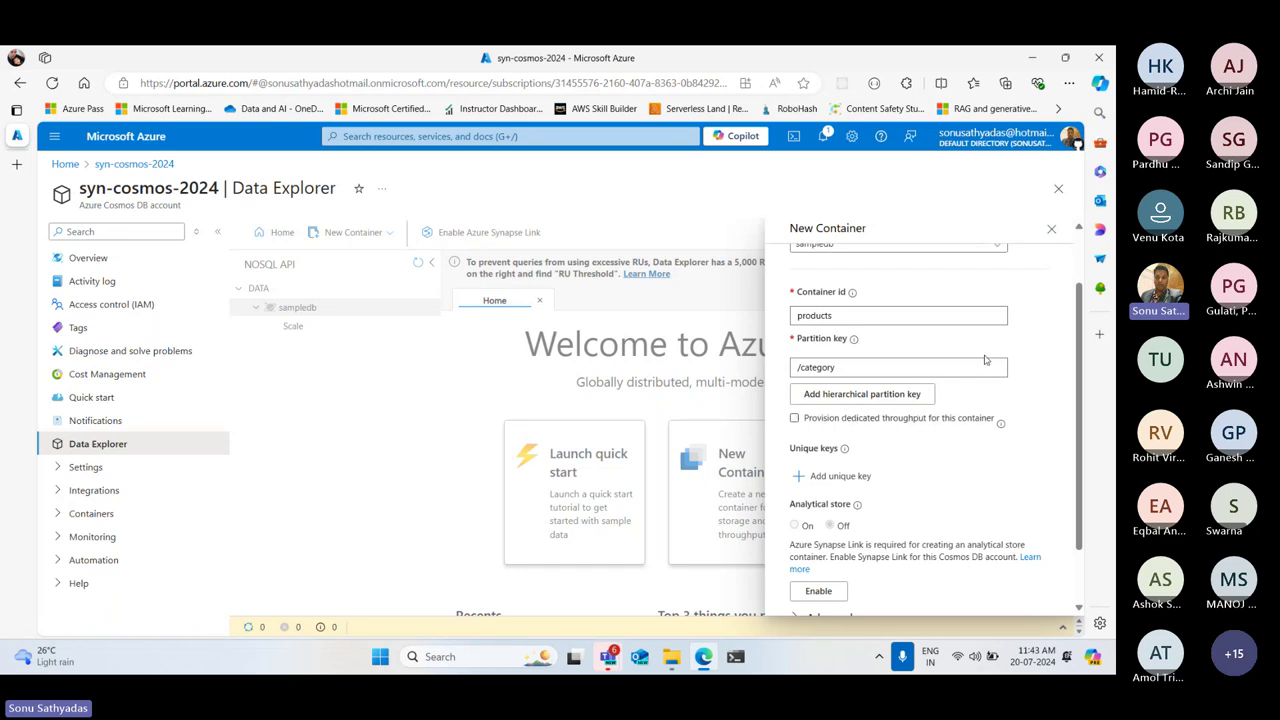
Review the New Container settings and confirm with OK to create products under sampledb
scroll(985, 357, down, 1)
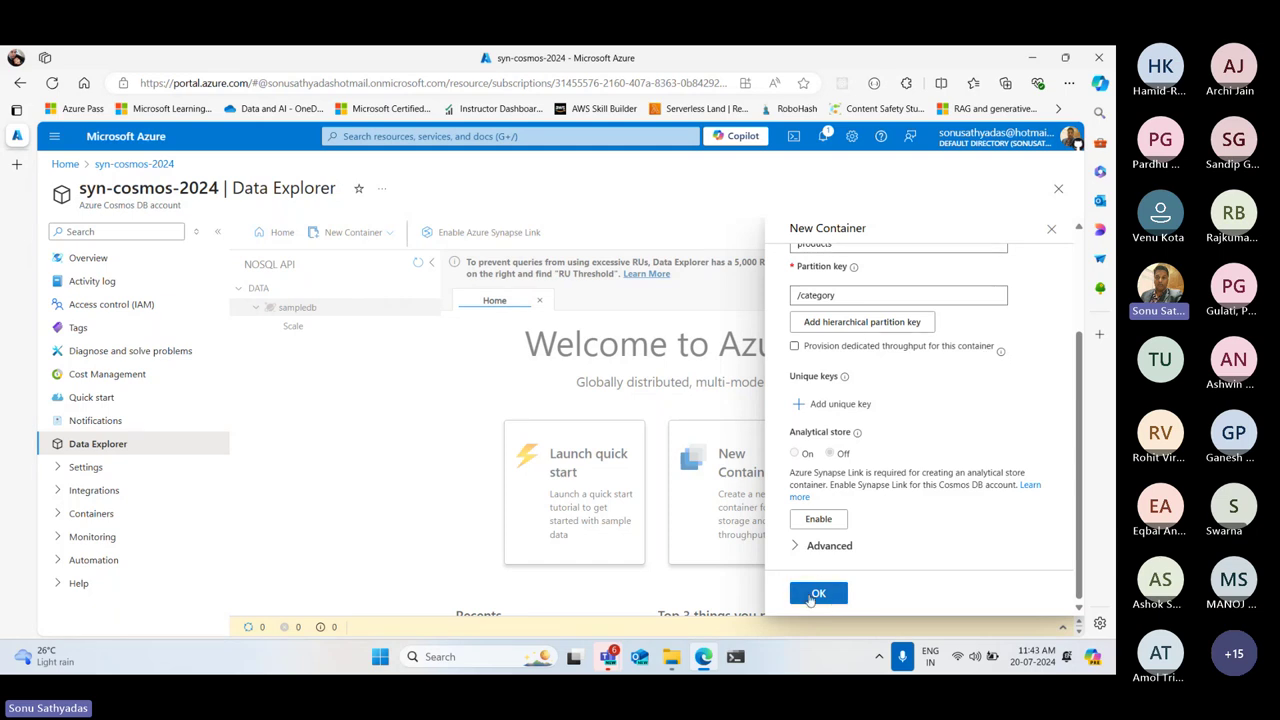
scroll(894, 452, up, 2)
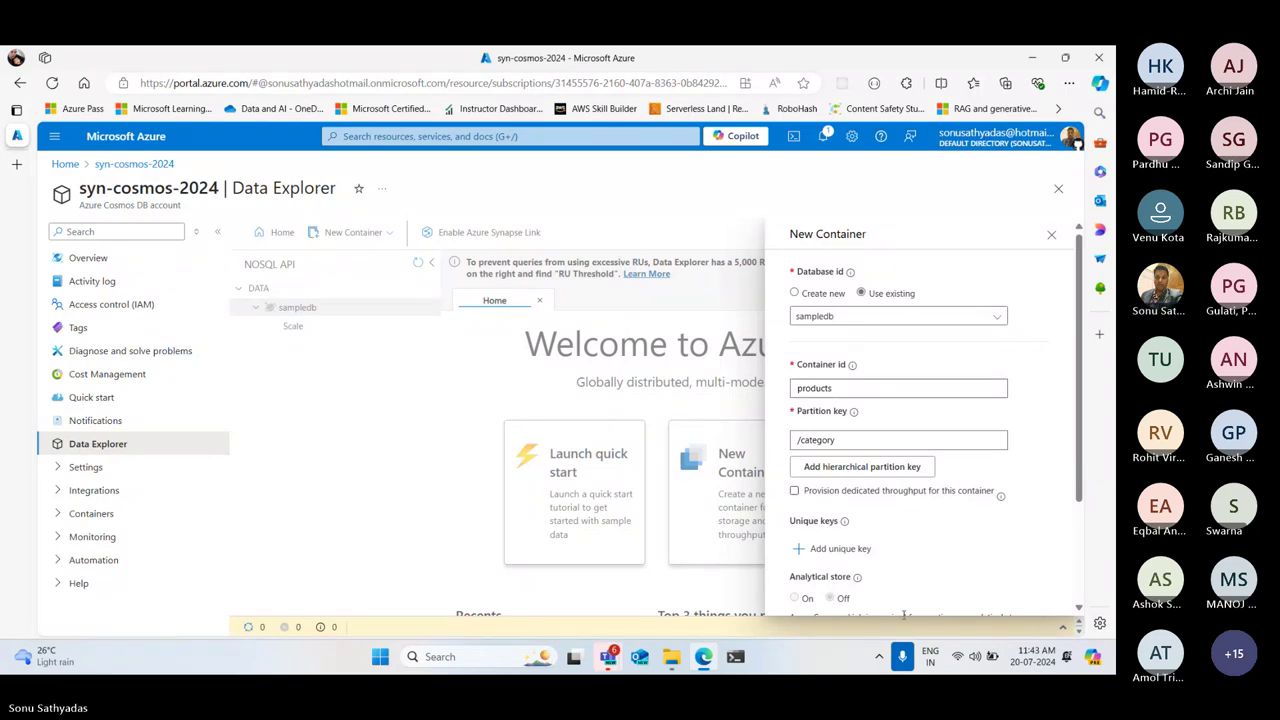
scroll(1068, 476, down, 3)
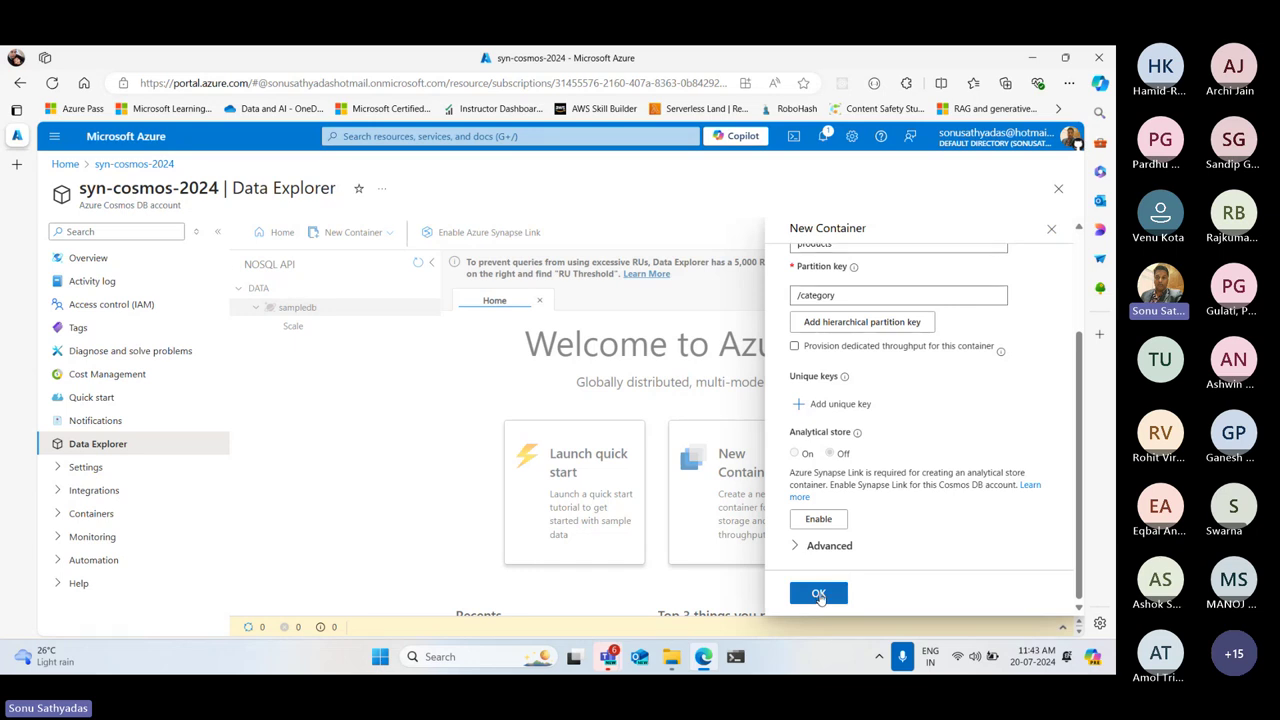
click(819, 594)
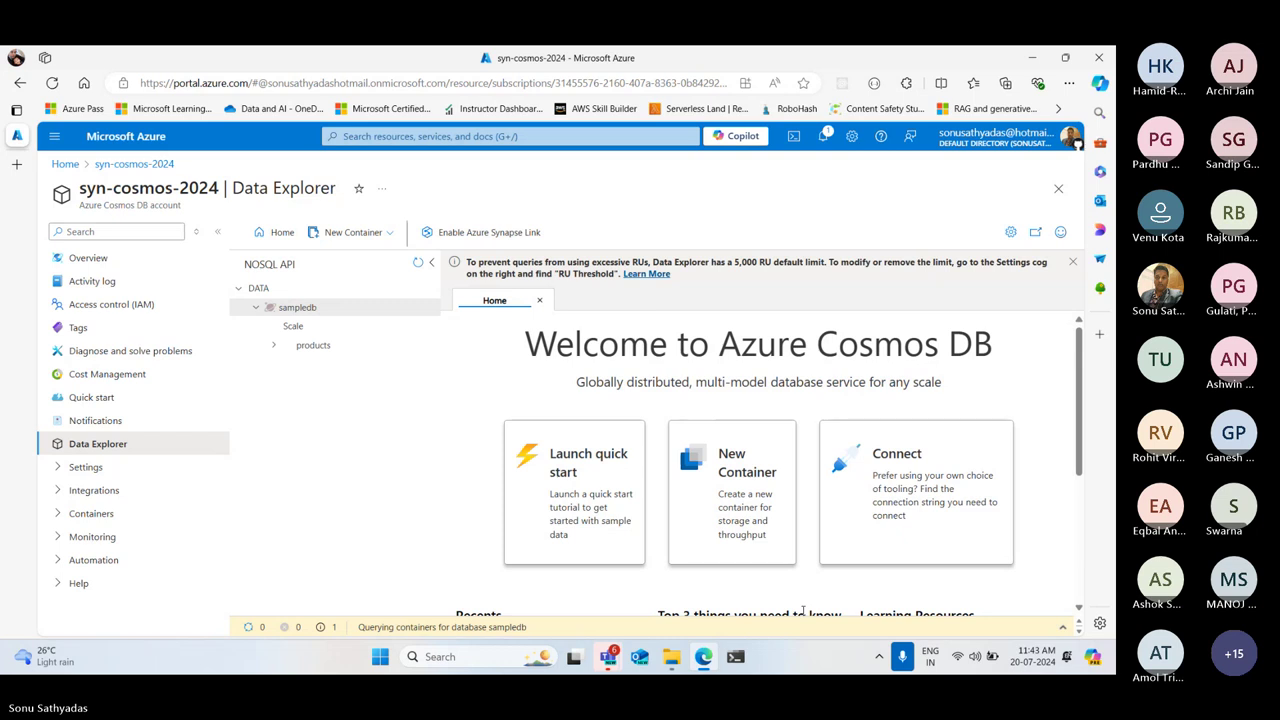
Expand the products container, dismiss the RU limit banner, and open its empty Items list
click(295, 346)
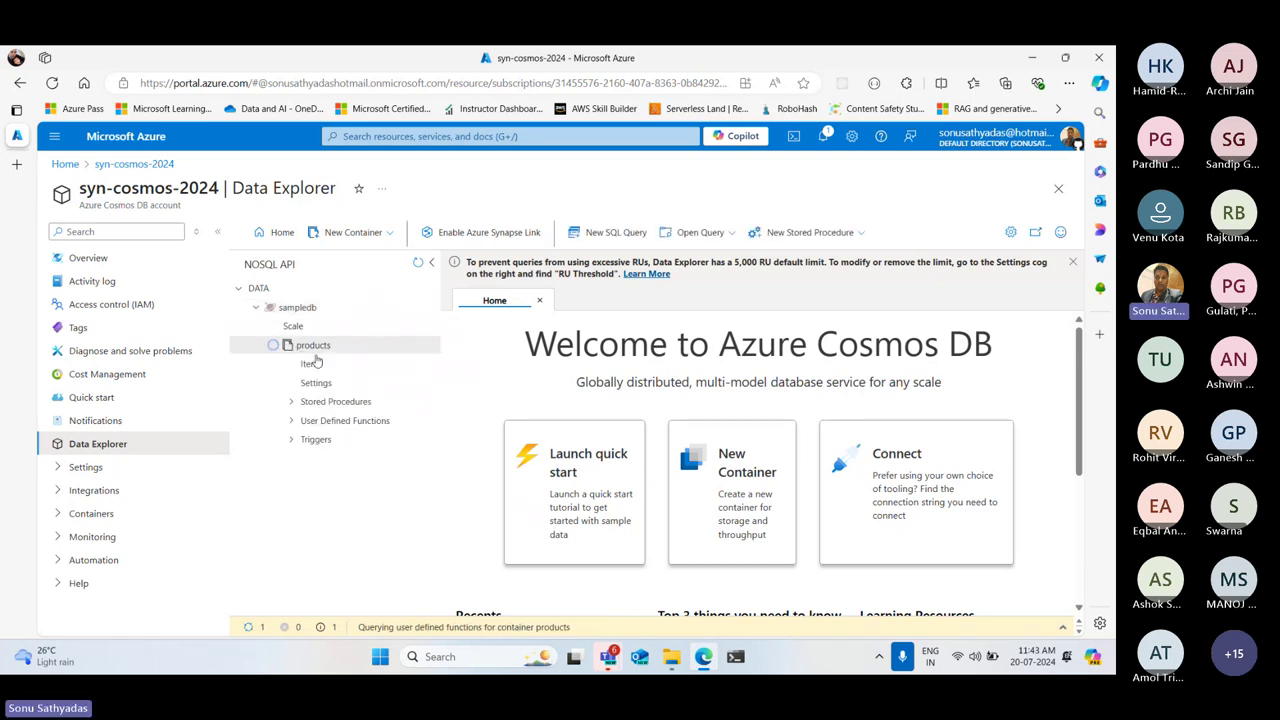
click(1072, 261)
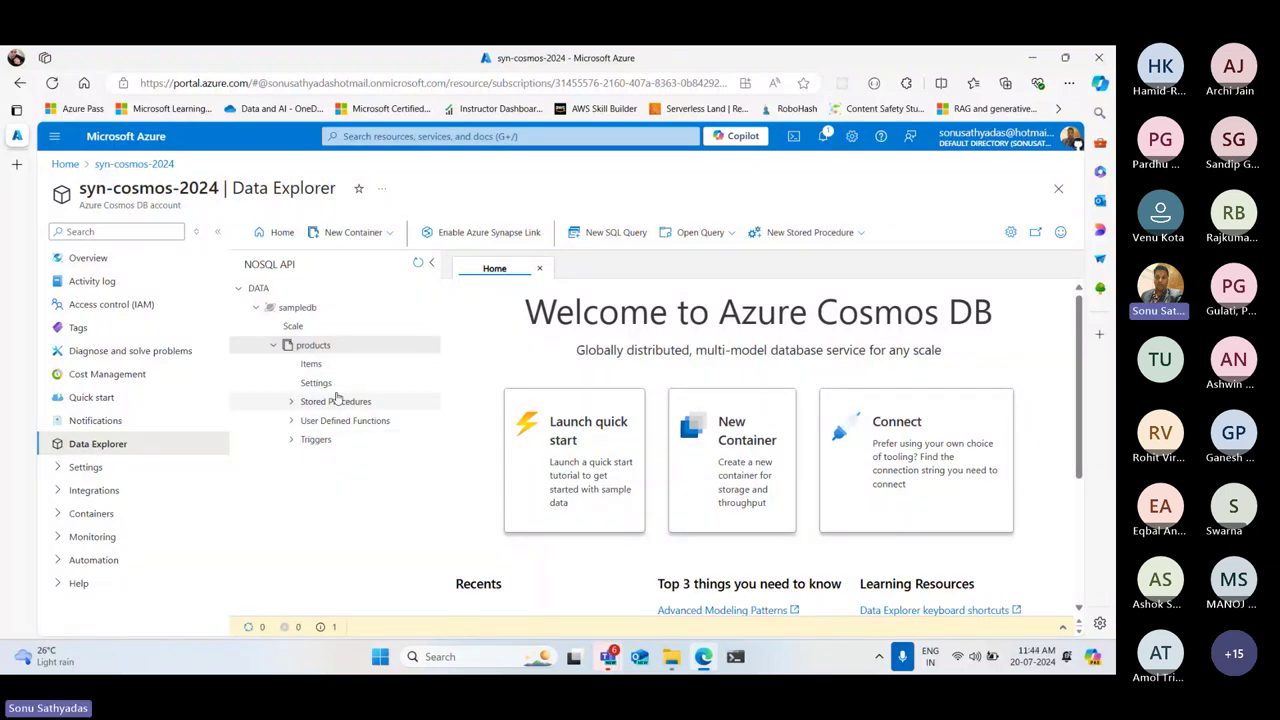
click(274, 345)
click(311, 345)
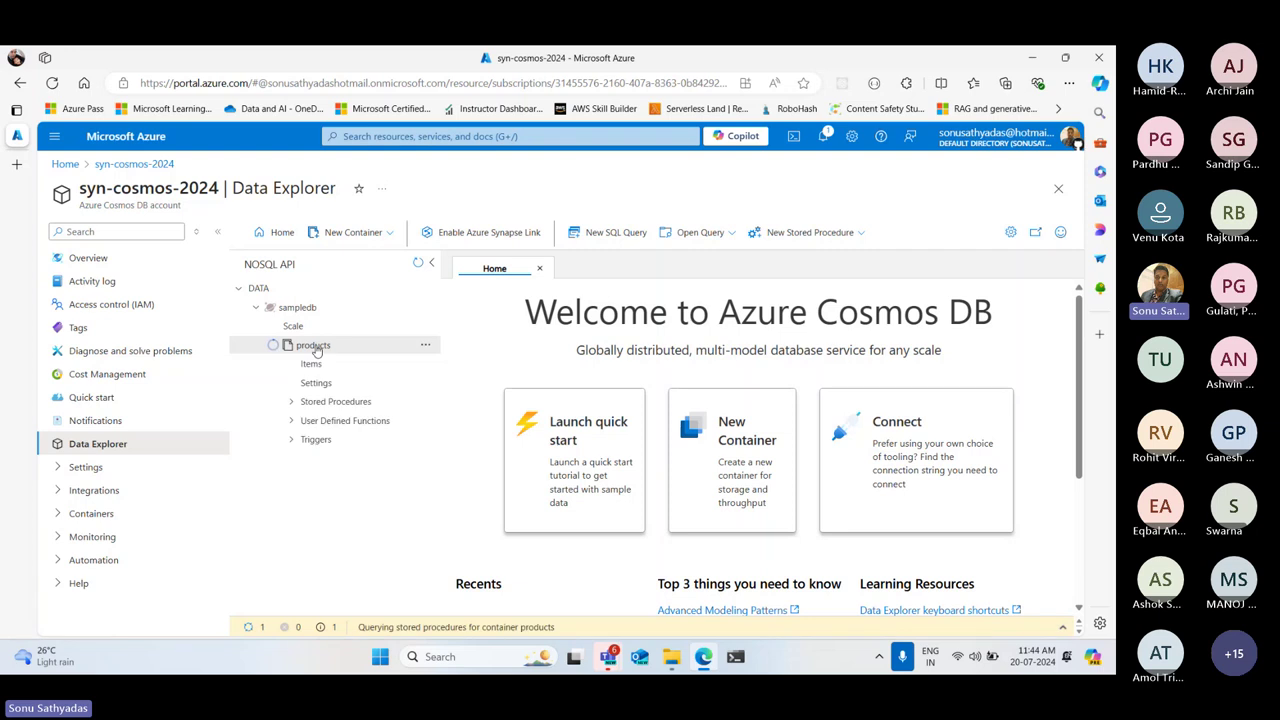
click(311, 366)
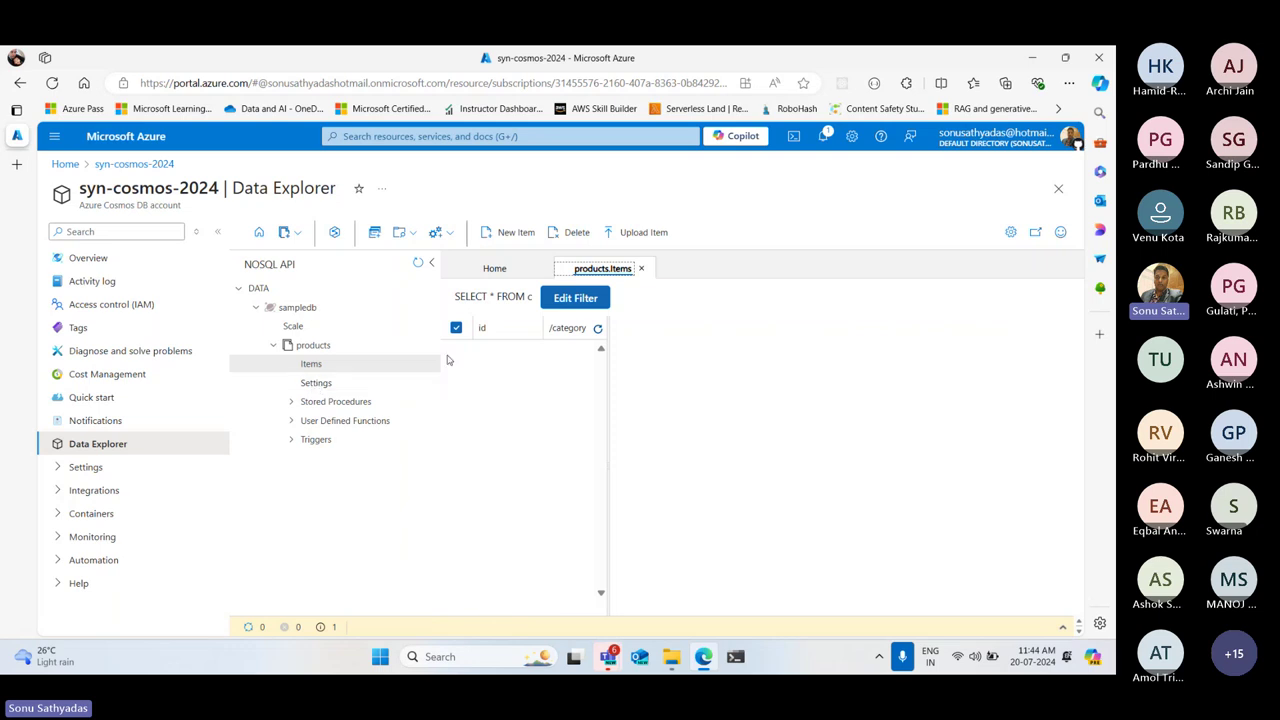
Create a new item and highlight the template's id and category placeholder lines
click(503, 234)
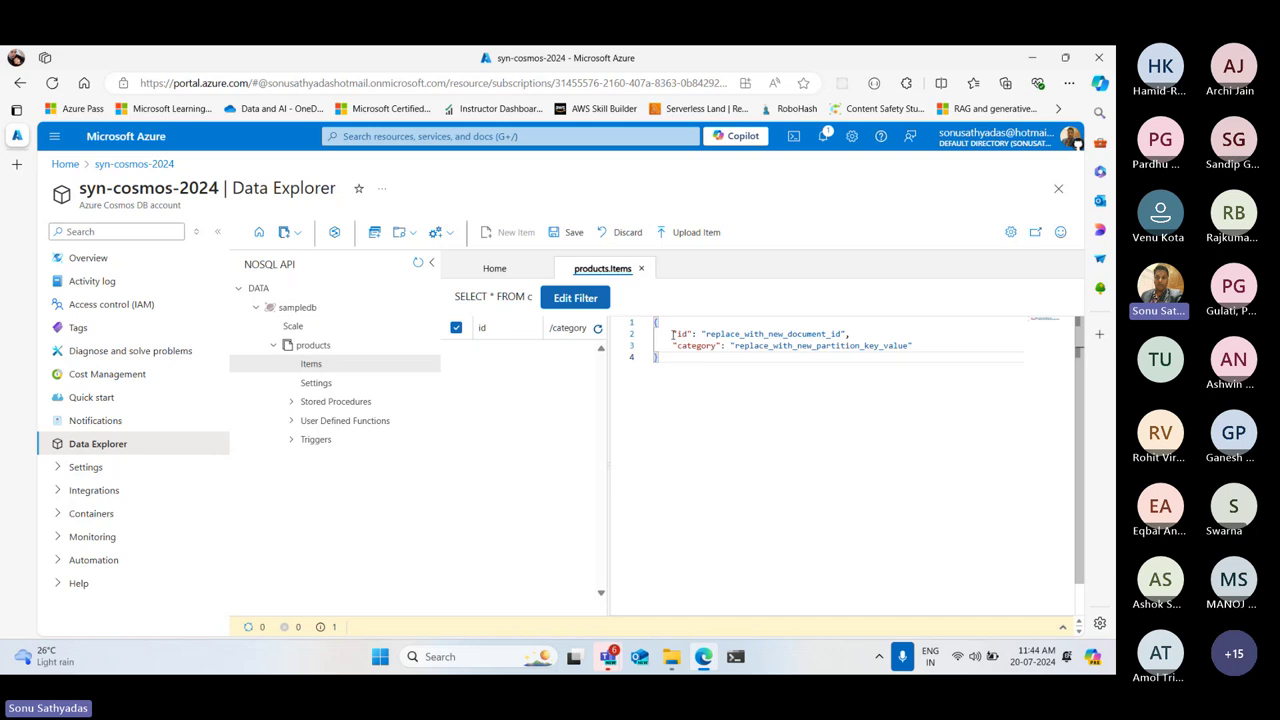
drag(672, 334, 891, 333)
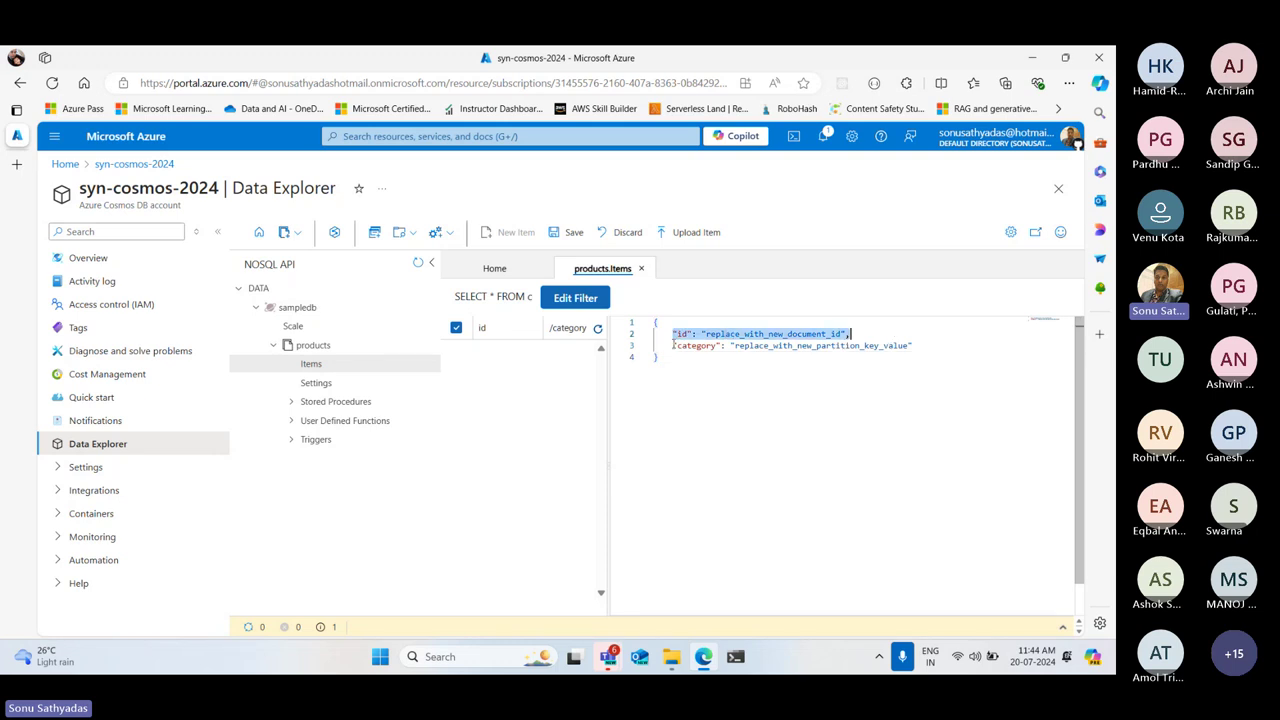
drag(673, 345, 940, 351)
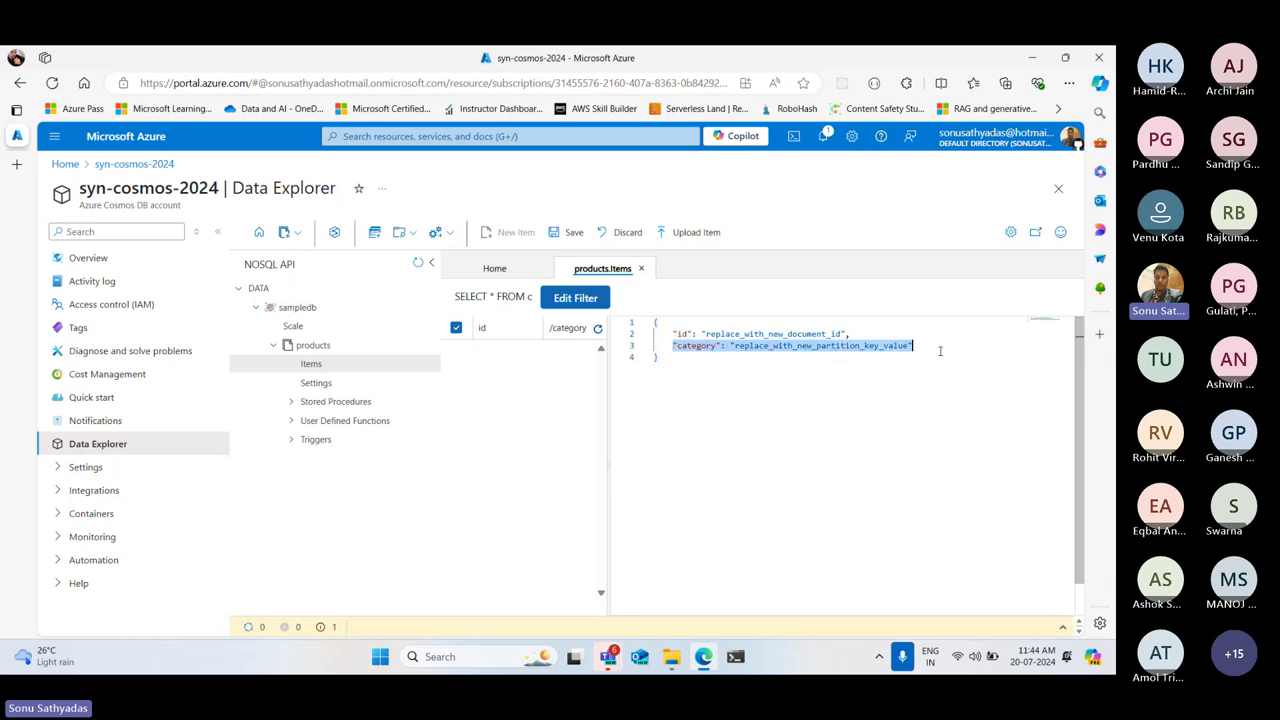
click(886, 404)
double_click(755, 334)
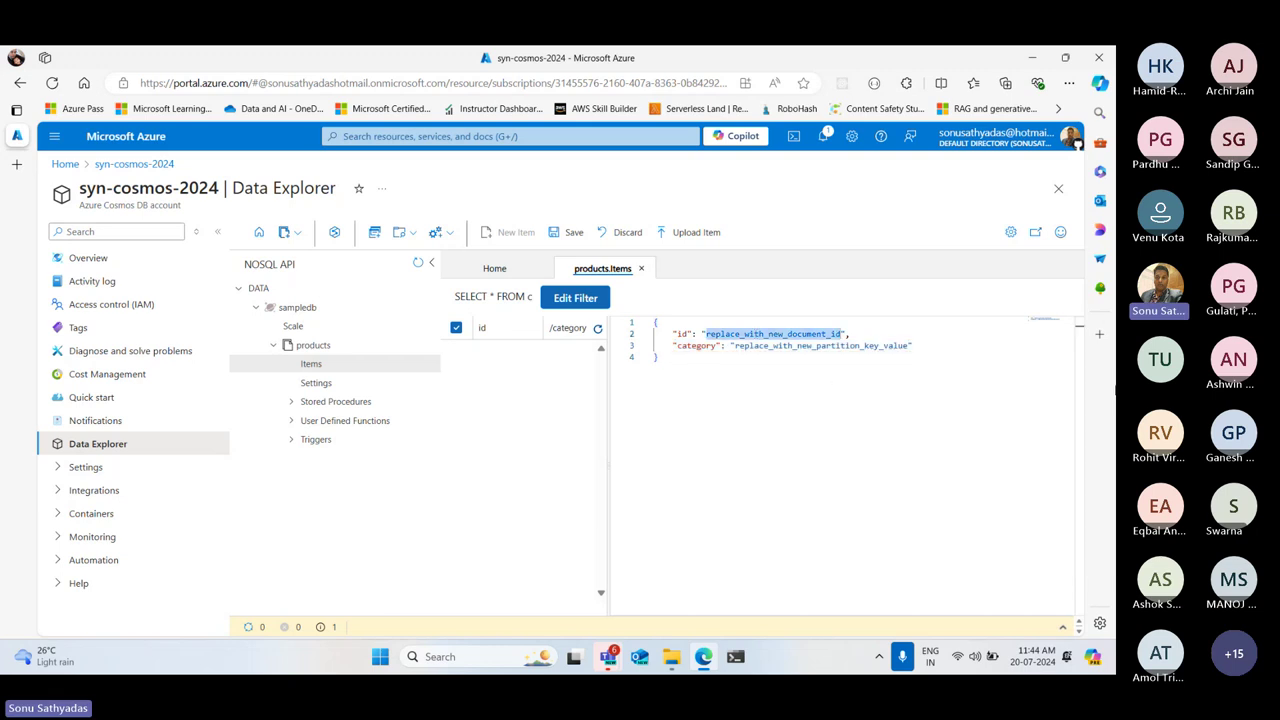
Delete the template's id line and enter "name":"Apple" as the first field
drag(850, 334, 654, 334)
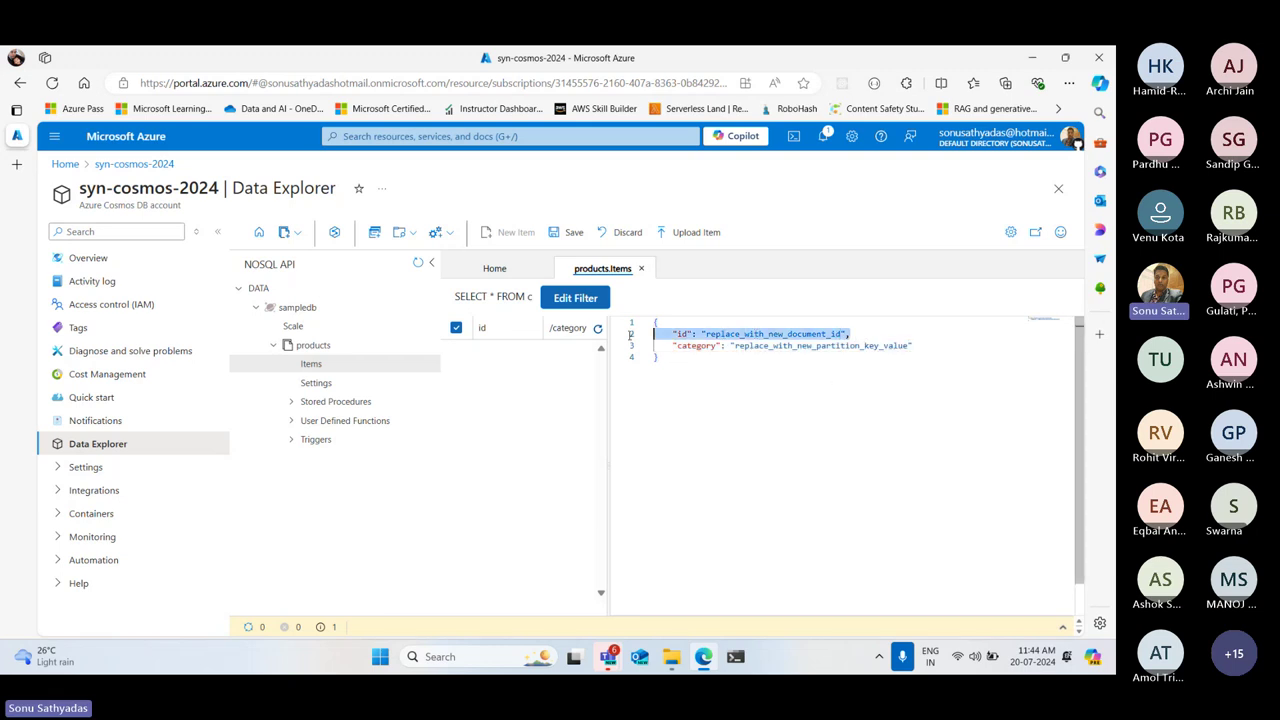
key(BackSpace)
key(BackSpace)
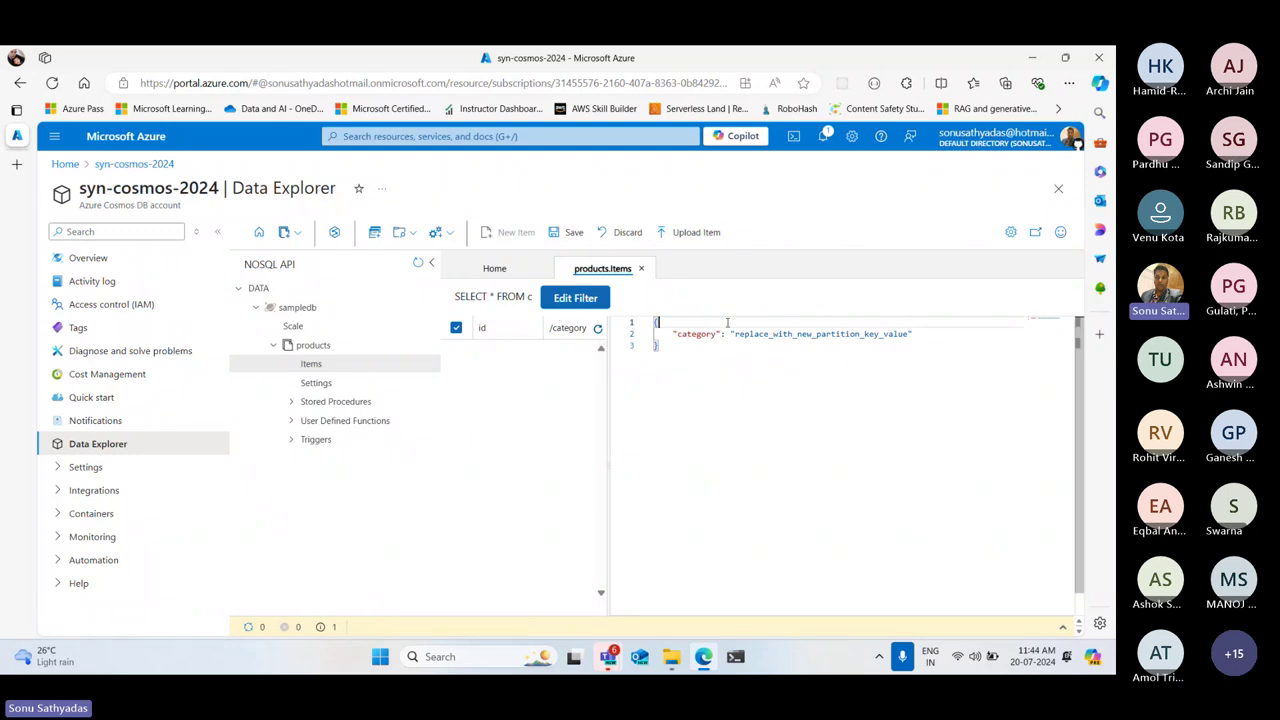
key(Return)
text(")
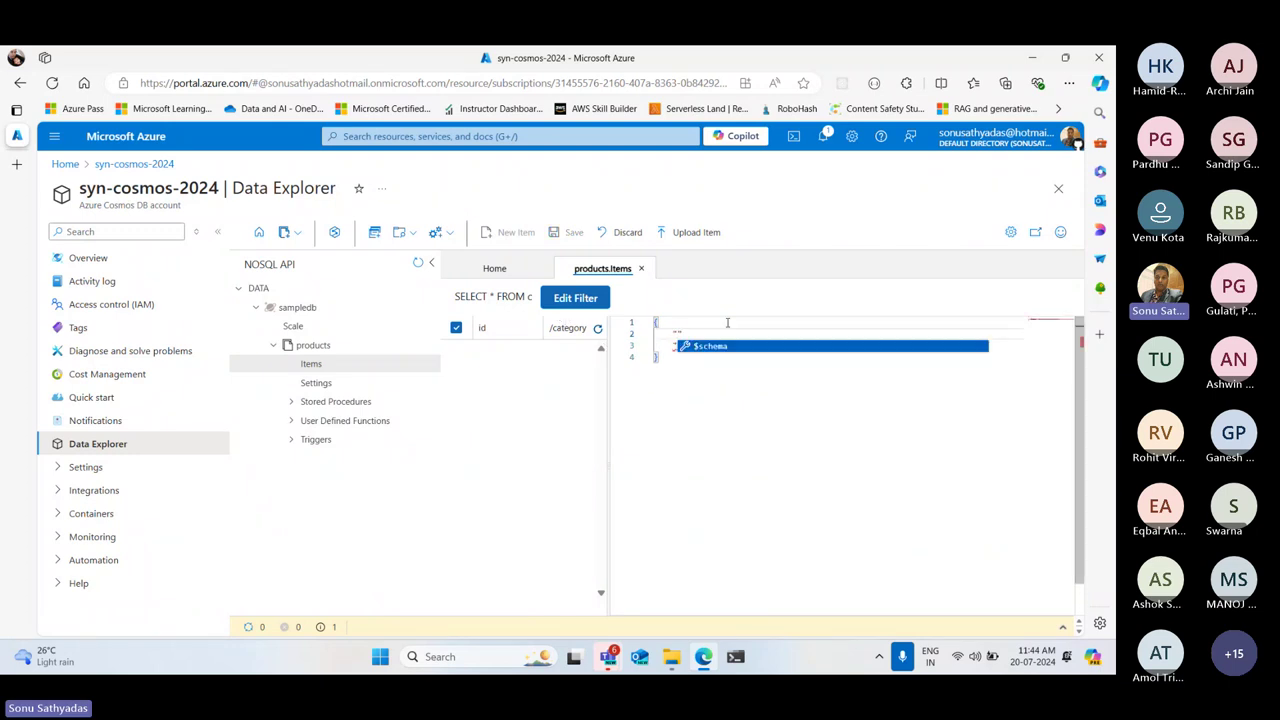
text(nam)
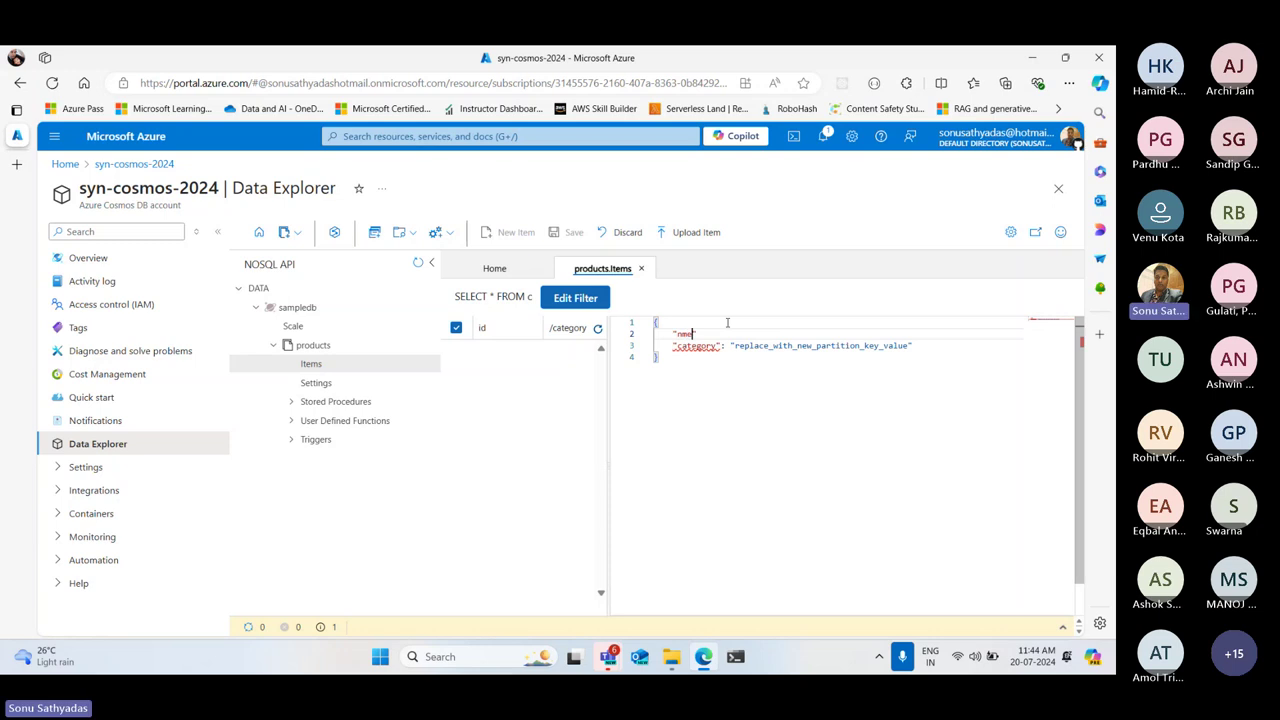
text(e":"Apple)
key(Down)
key(ctrl+shift+Right)
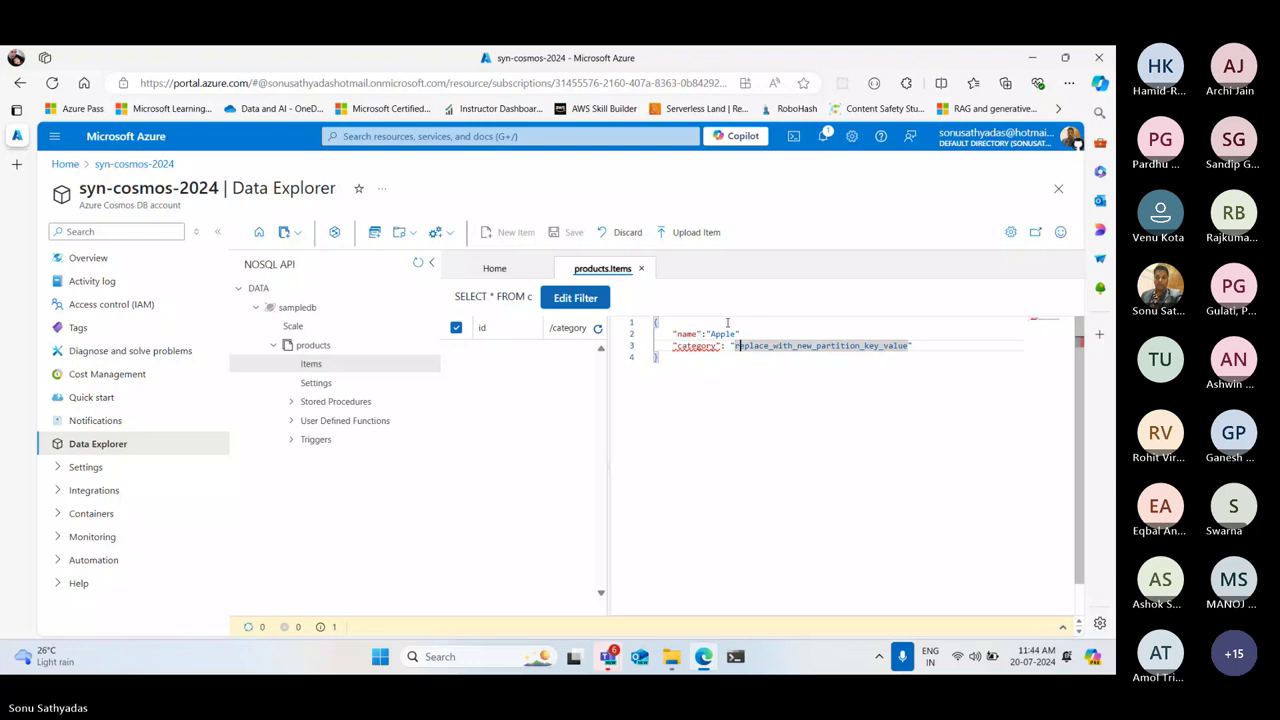
key(Up)
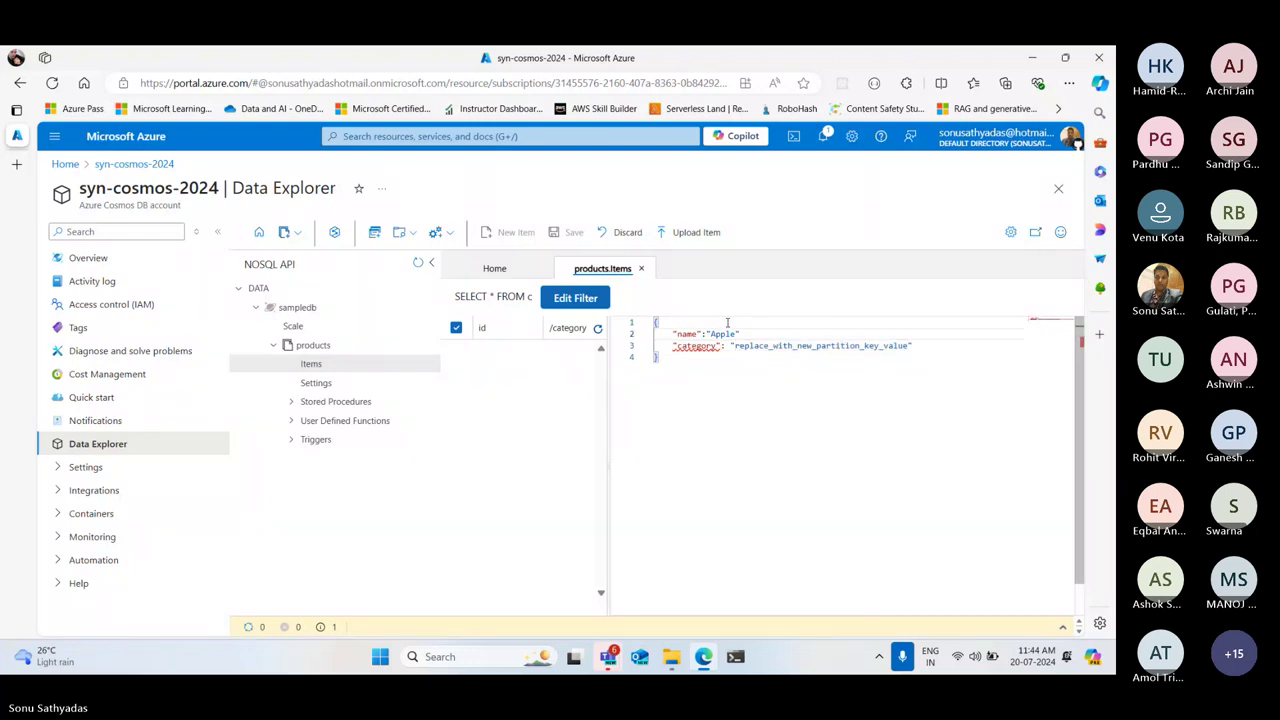
text(,)
Replace the category placeholder value with fruits
key(Down)
key(ctrl+shift+Left)
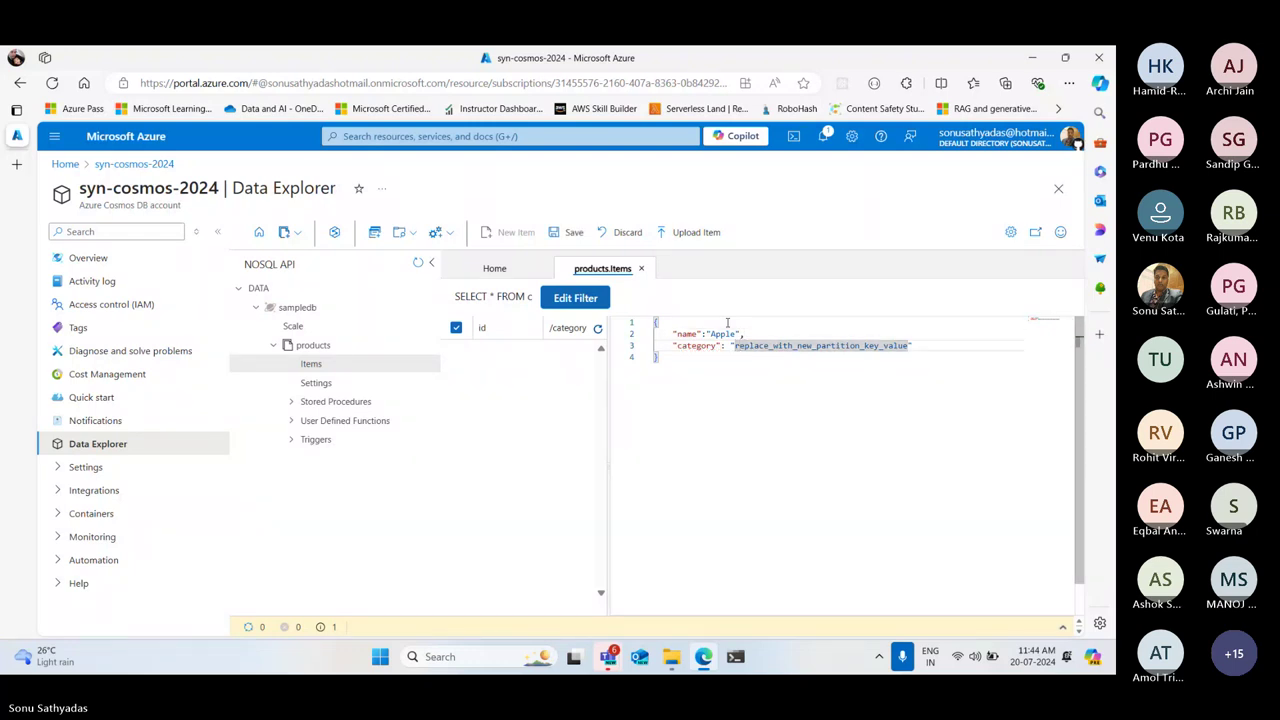
key(Left)
key(Delete)
key(Delete)
key(Delete)
key(Delete)
key(Delete)
key(Delete)
key(Delete)
key(Delete)
key(Delete)
key(Delete)
key(Delete)
key(Delete)
key(Delete)
key(Delete)
key(Delete)
key(Delete)
key(Delete)
key(Delete)
key(Delete)
key(Delete)
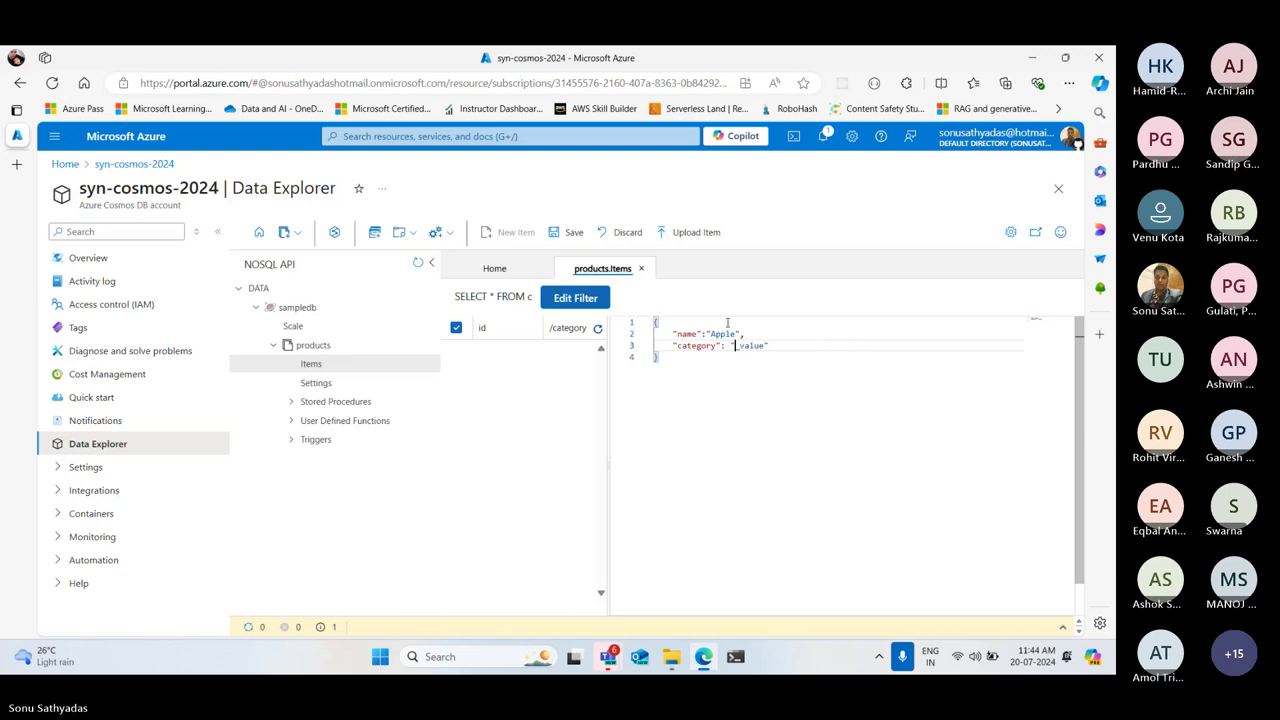
key(Delete)
key(Delete)
key(Delete)
text(fruits)
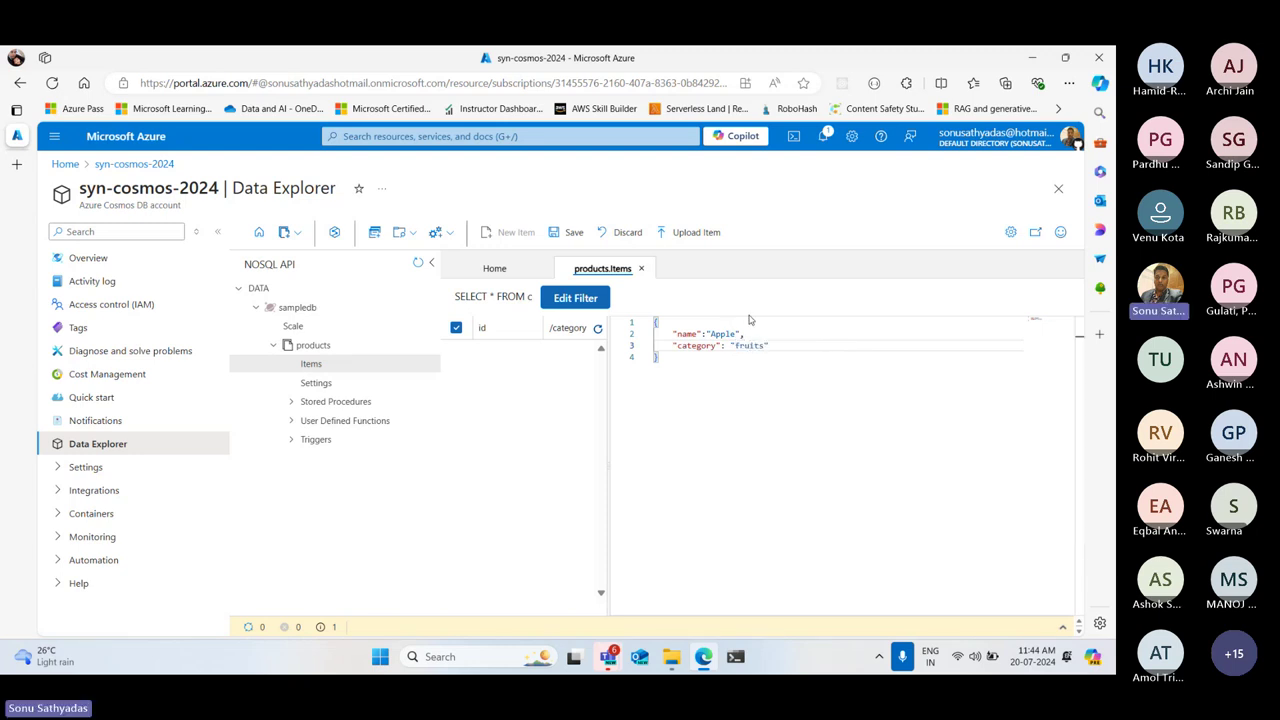
click(793, 345)
text(,)
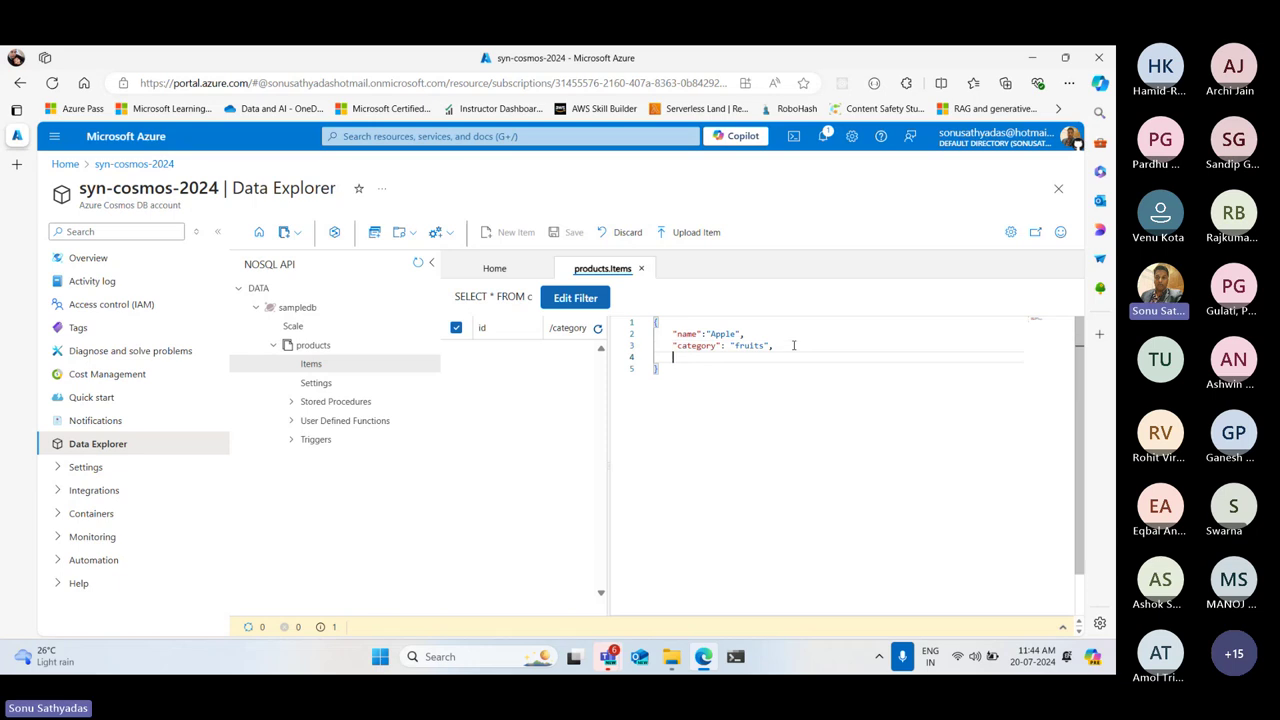
Add "price":320, "quantity":30 and open a "vendors" array
key(Return)
text("price":32)
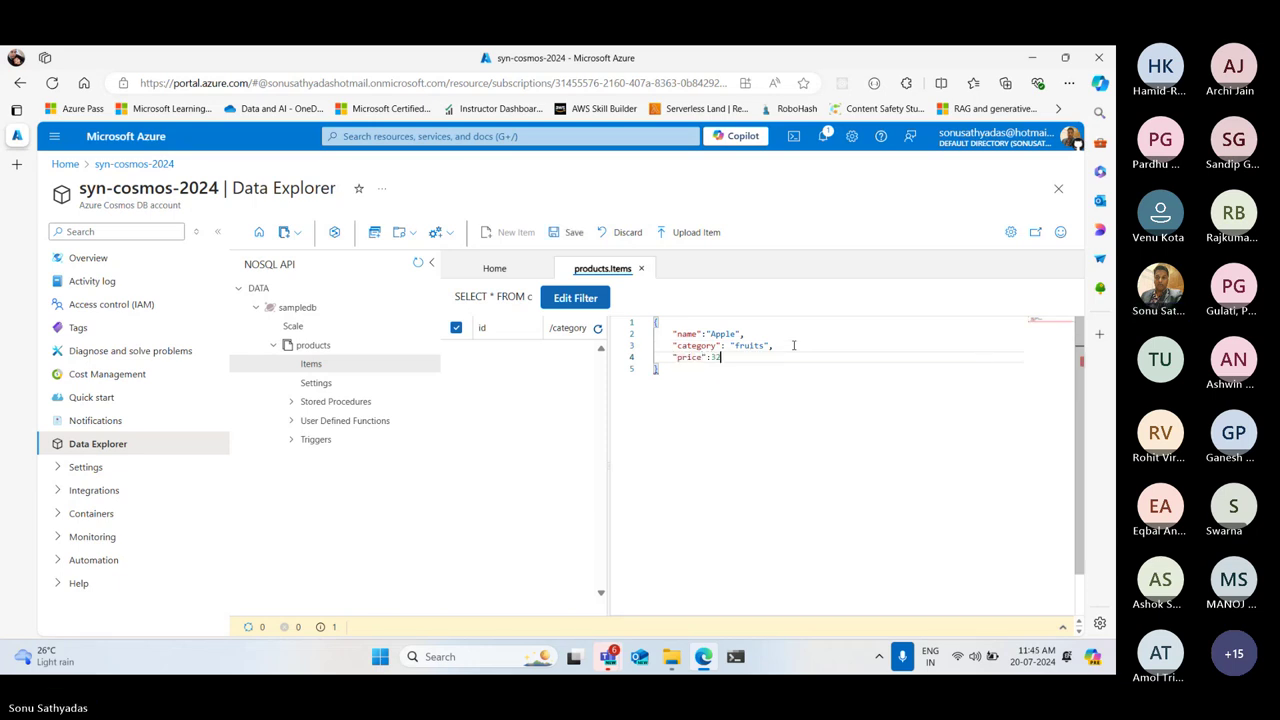
text(0,)
key(Return)
text("quantity")
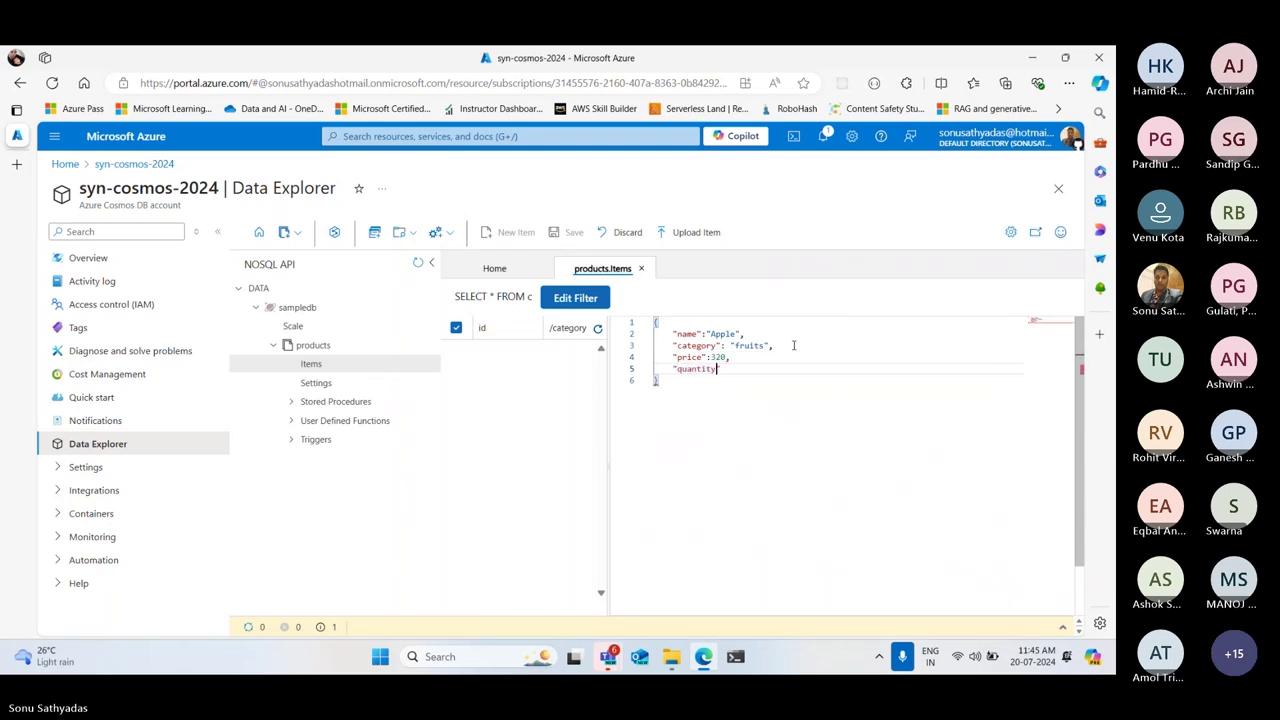
text(:30,)
key(Return)
text("vendors")
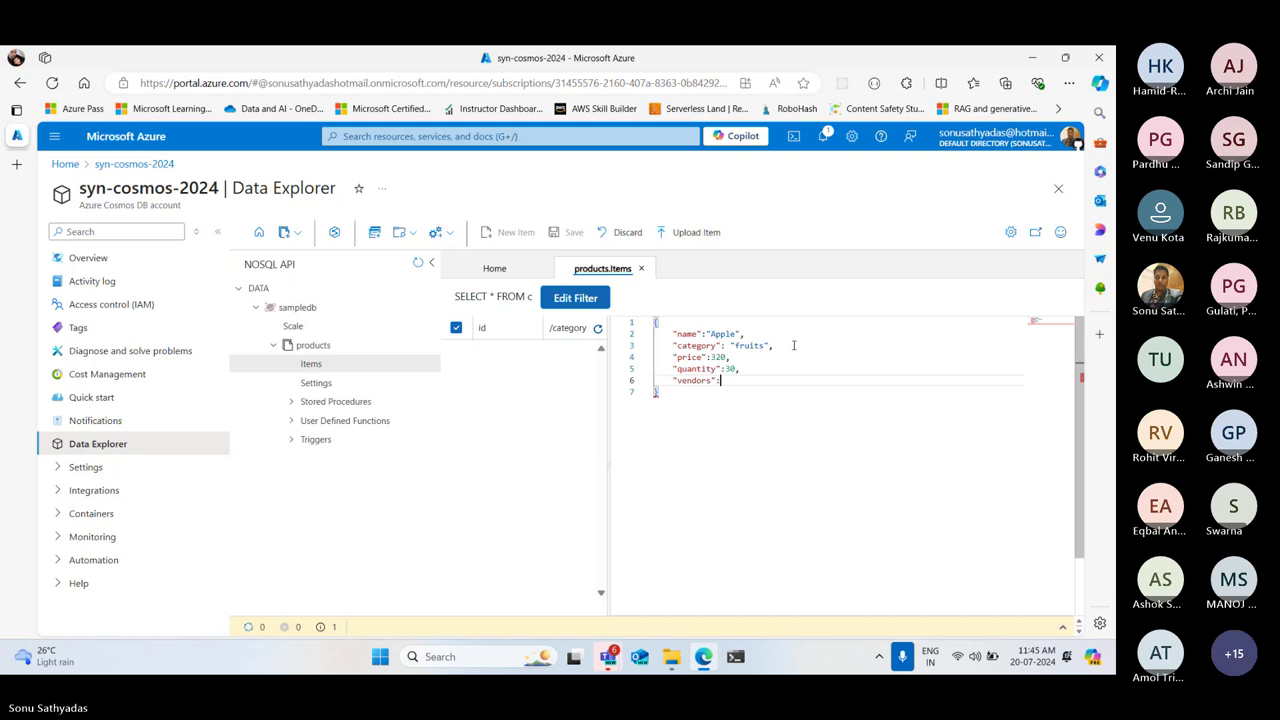
text(:[)
key(Return)
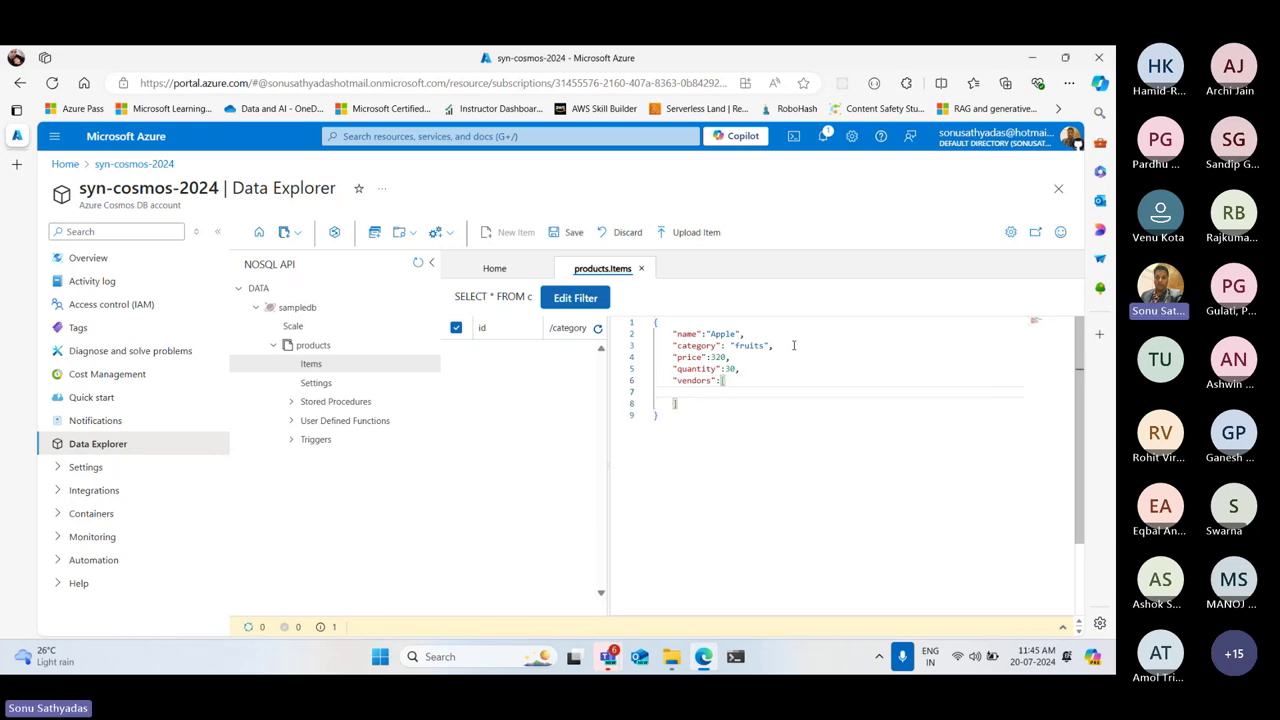
Add the first vendor object, 'ABC exports', with its contact number
text({)
key(Return)
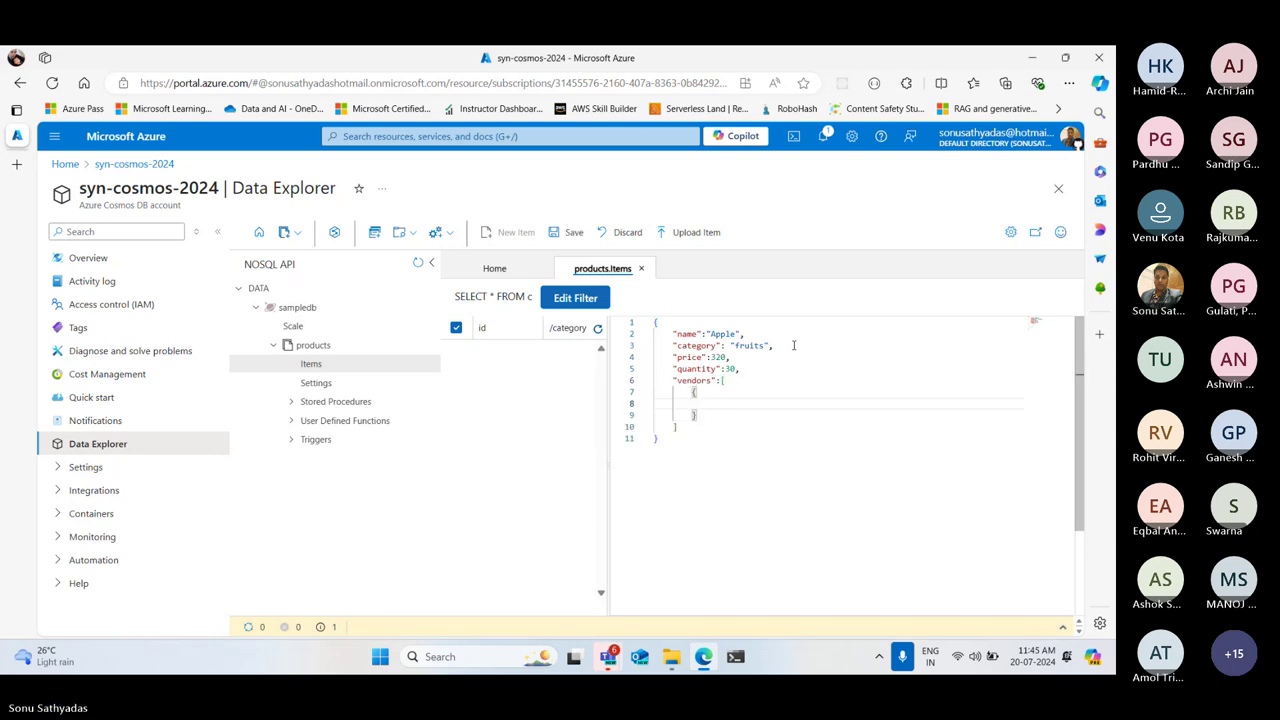
text(")
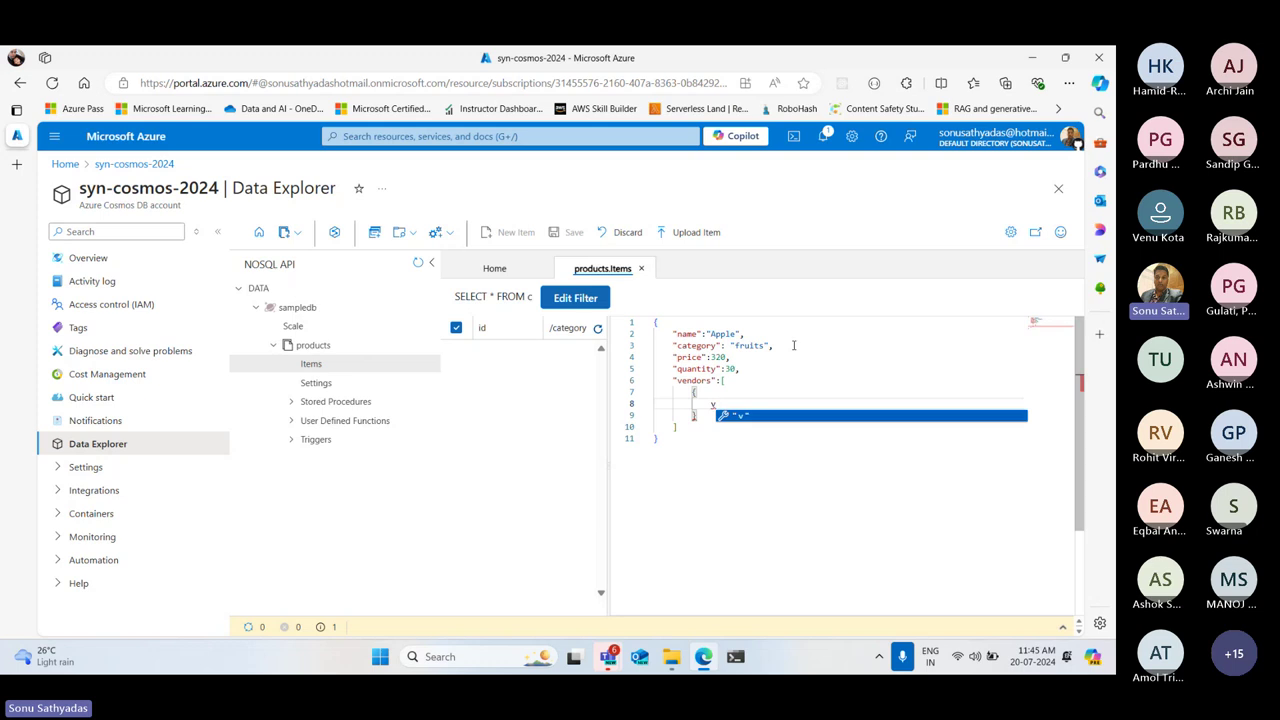
text(vendor)
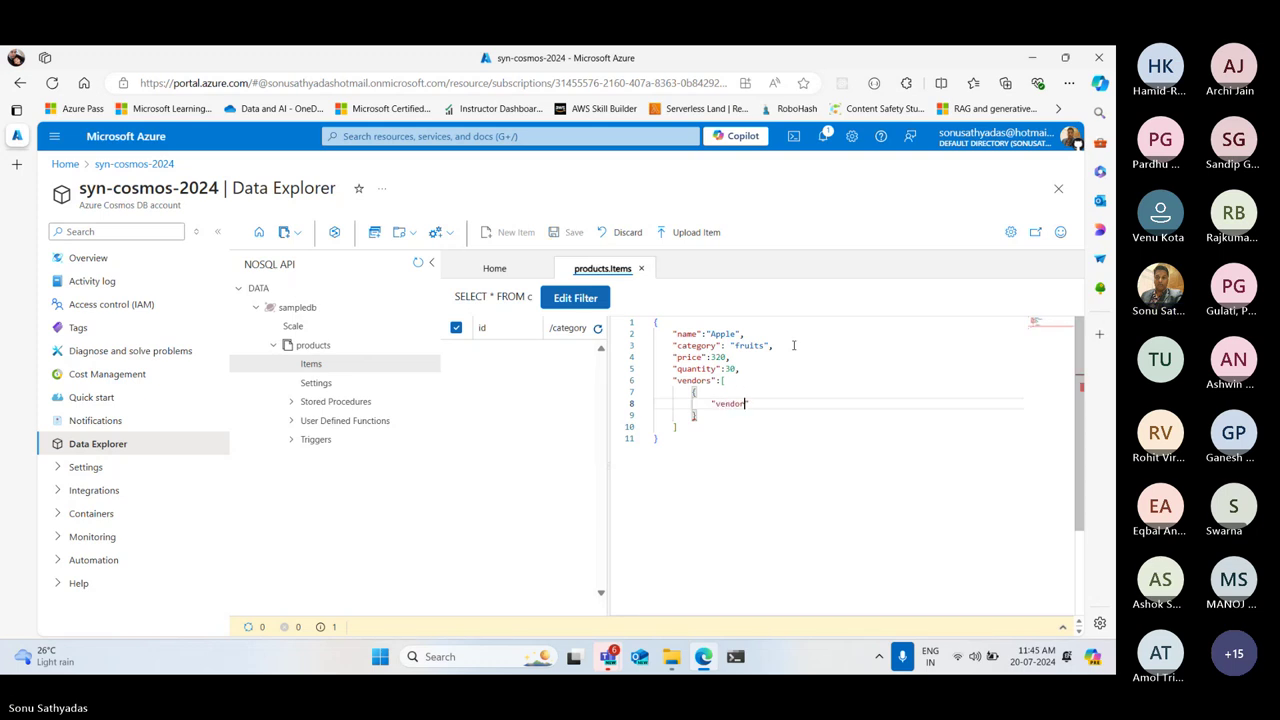
text(Name":)
text("A")
text(BC expor)
text(ts",)
key(Return)
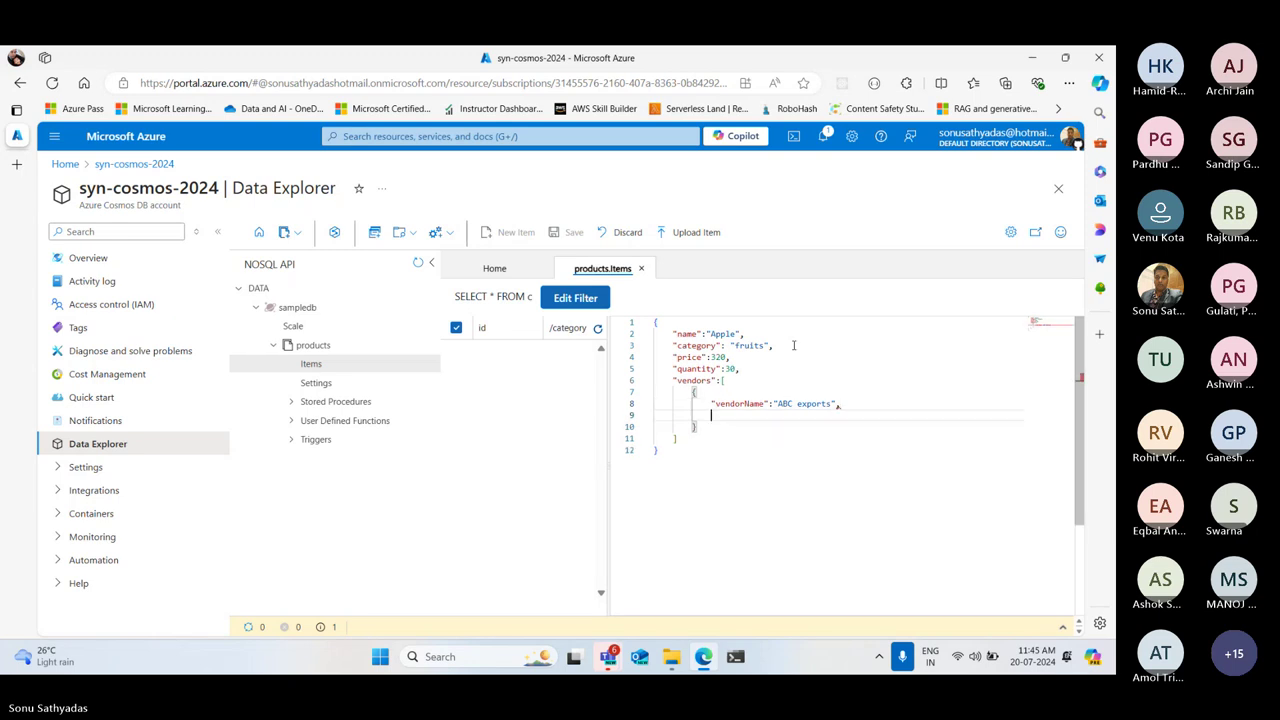
text(")
text(contact")
text(:")
text(987654321)
text(0)
text(,)
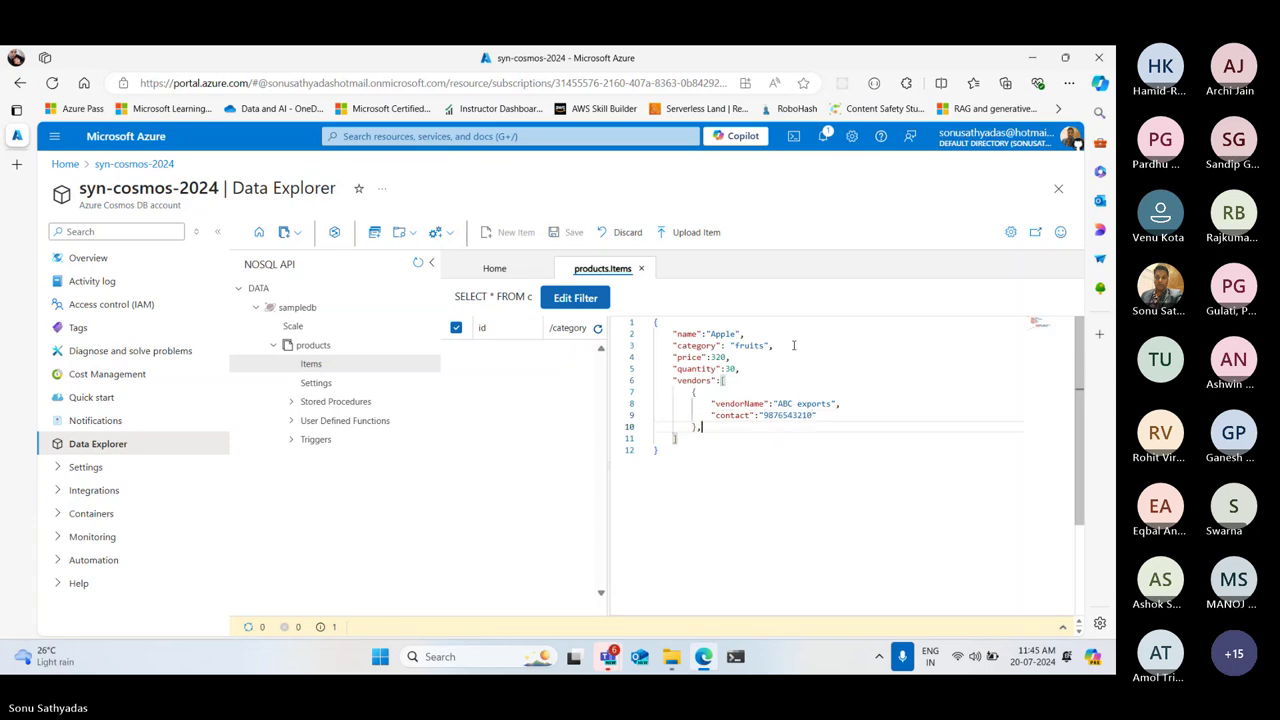
key(Return)
Start a second vendor object with vendorName 'XYZ fruits and vegs'
text({)
key(Return)
text(")
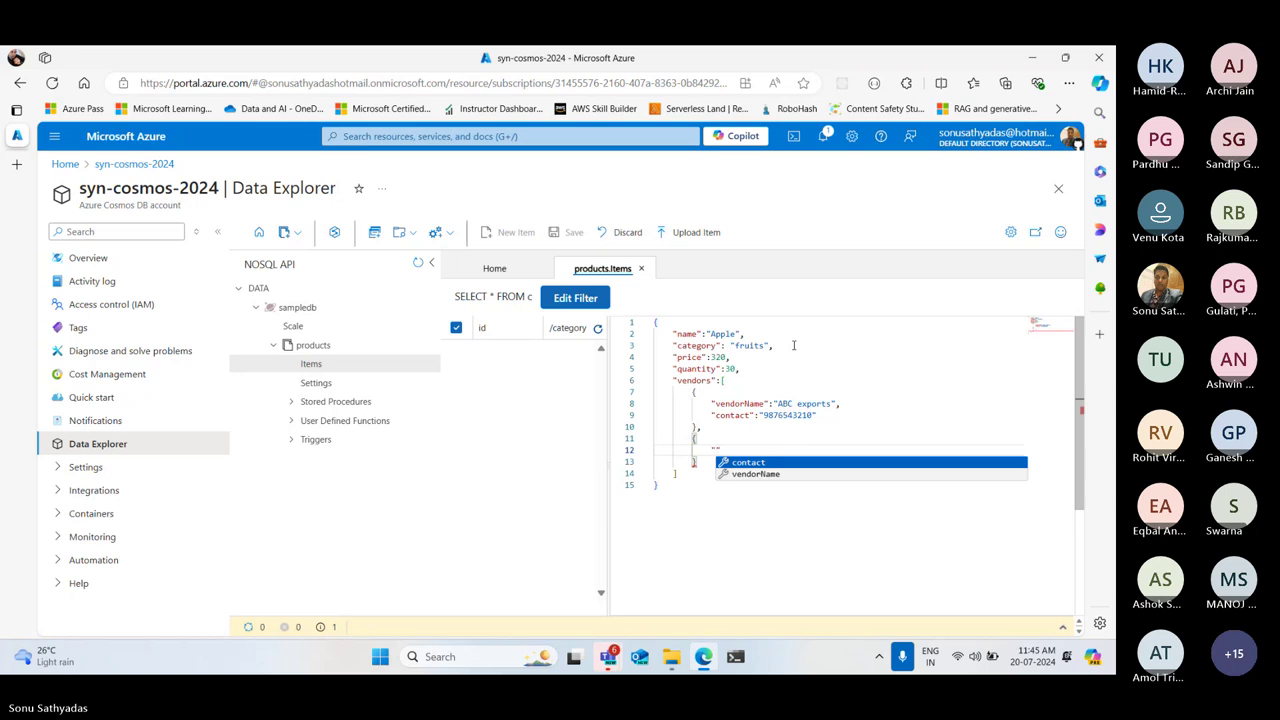
text(ve)
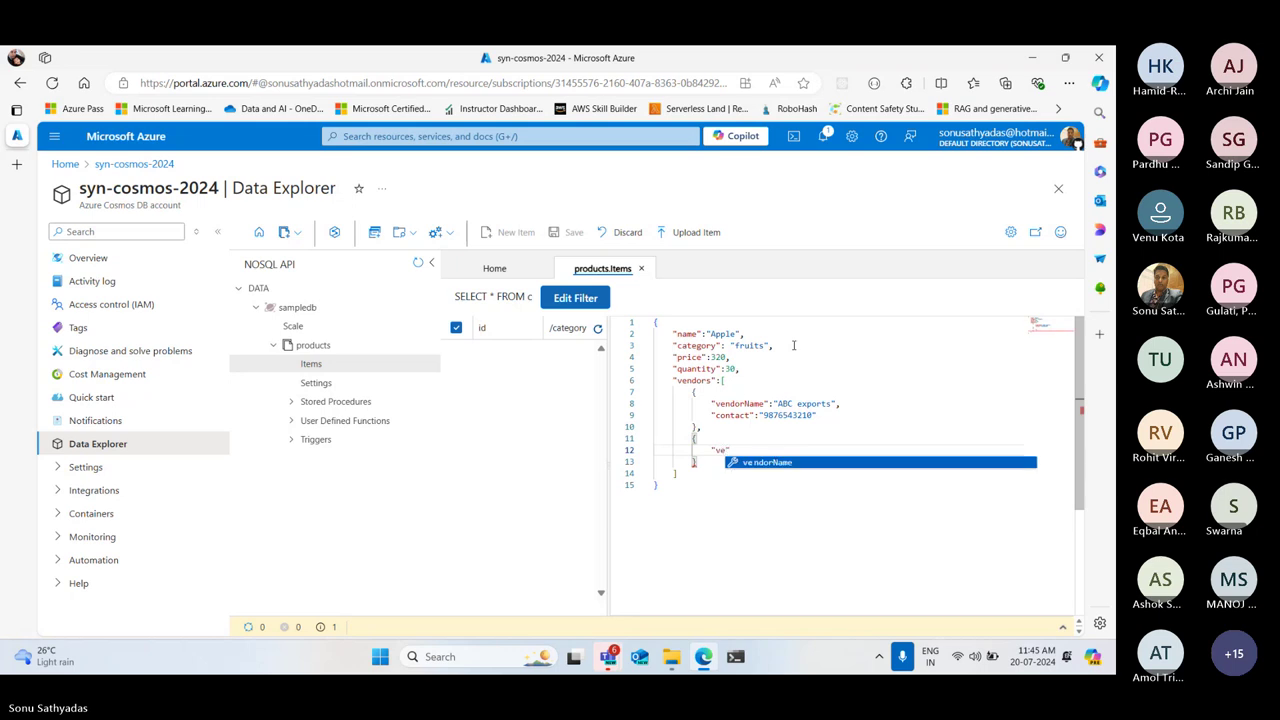
key(Return)
text(:")
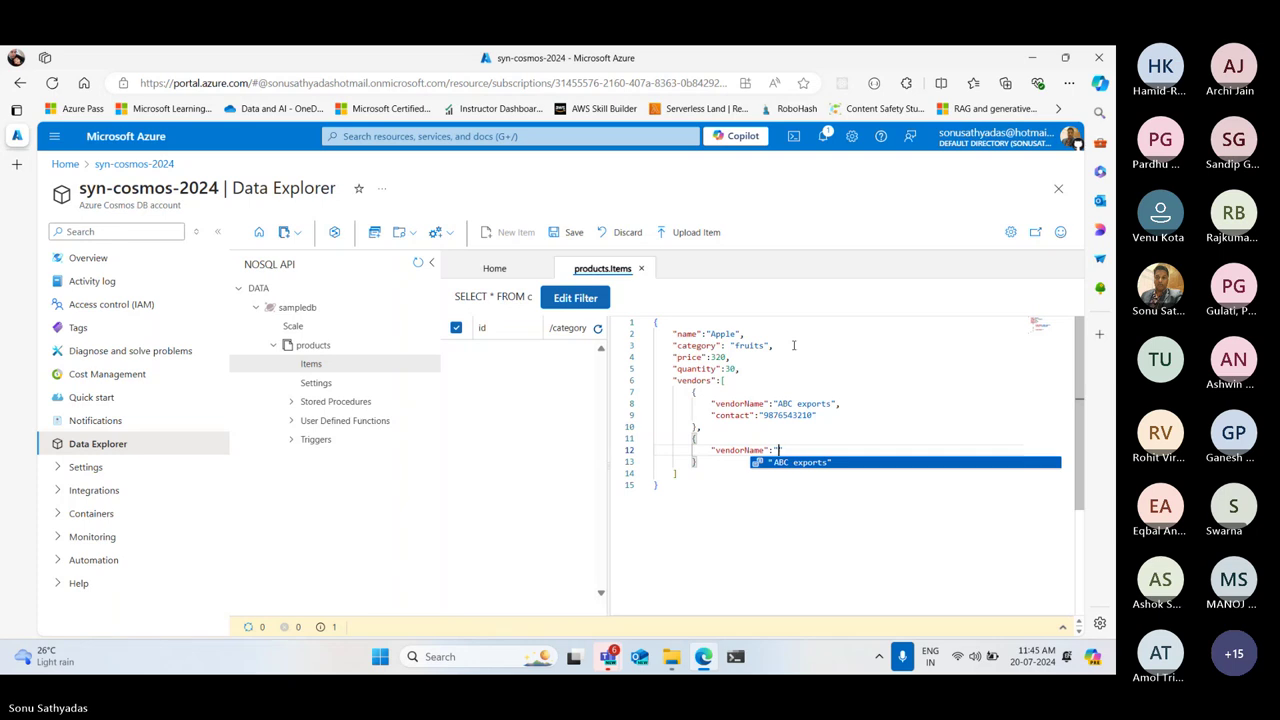
text(XYZ ve)
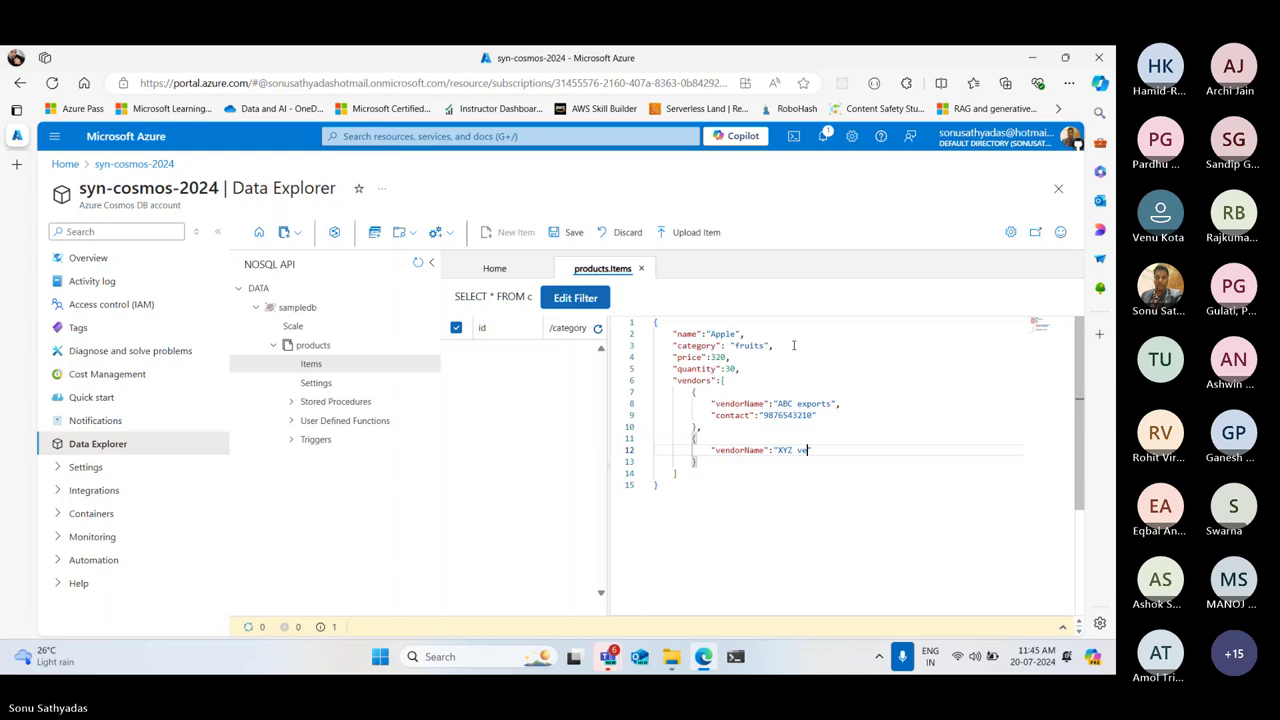
key(BackSpace)
key(BackSpace)
text(fruits and vegs)
Give the second vendor a contact number and begin its e-mail address
key(End)
text(,)
key(Return)
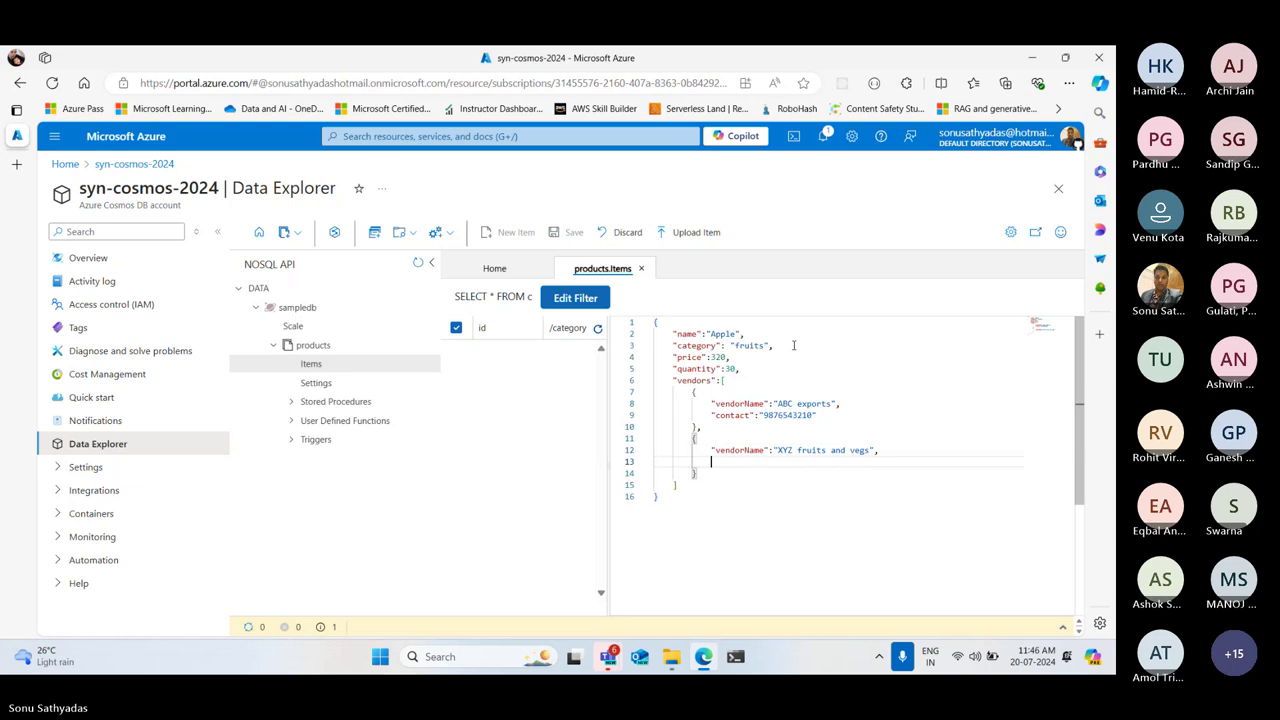
text("contact":)
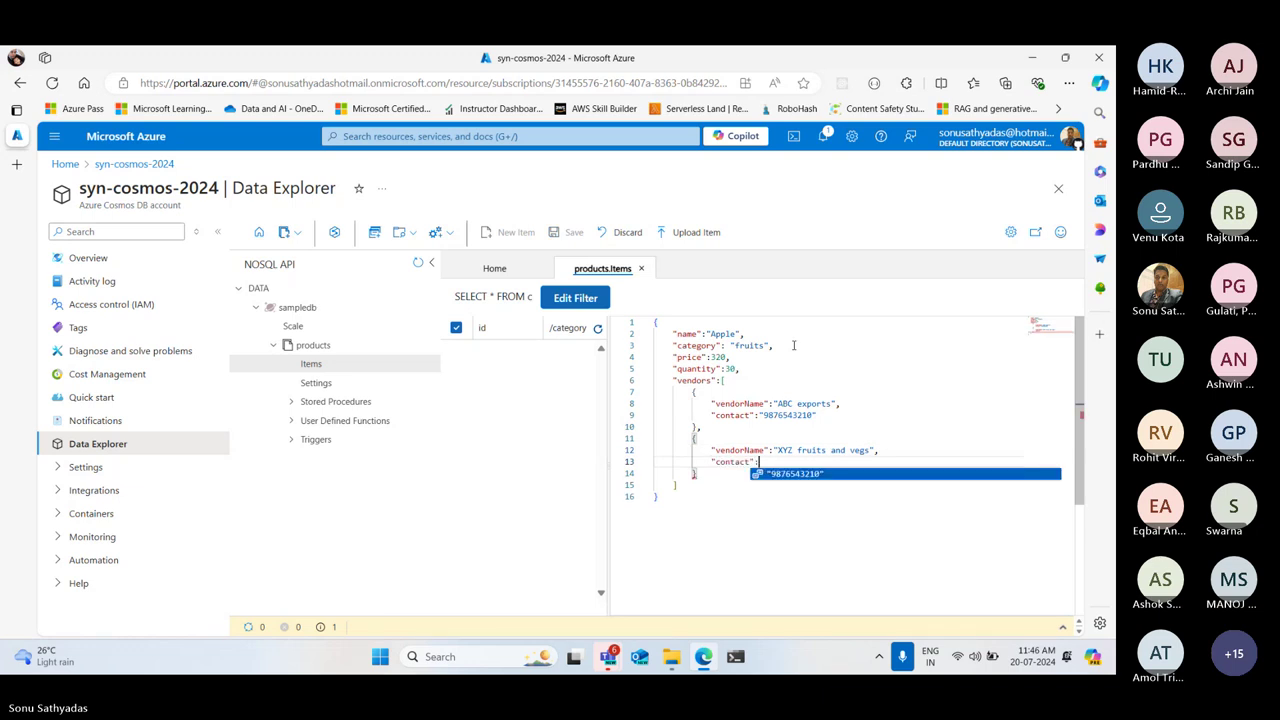
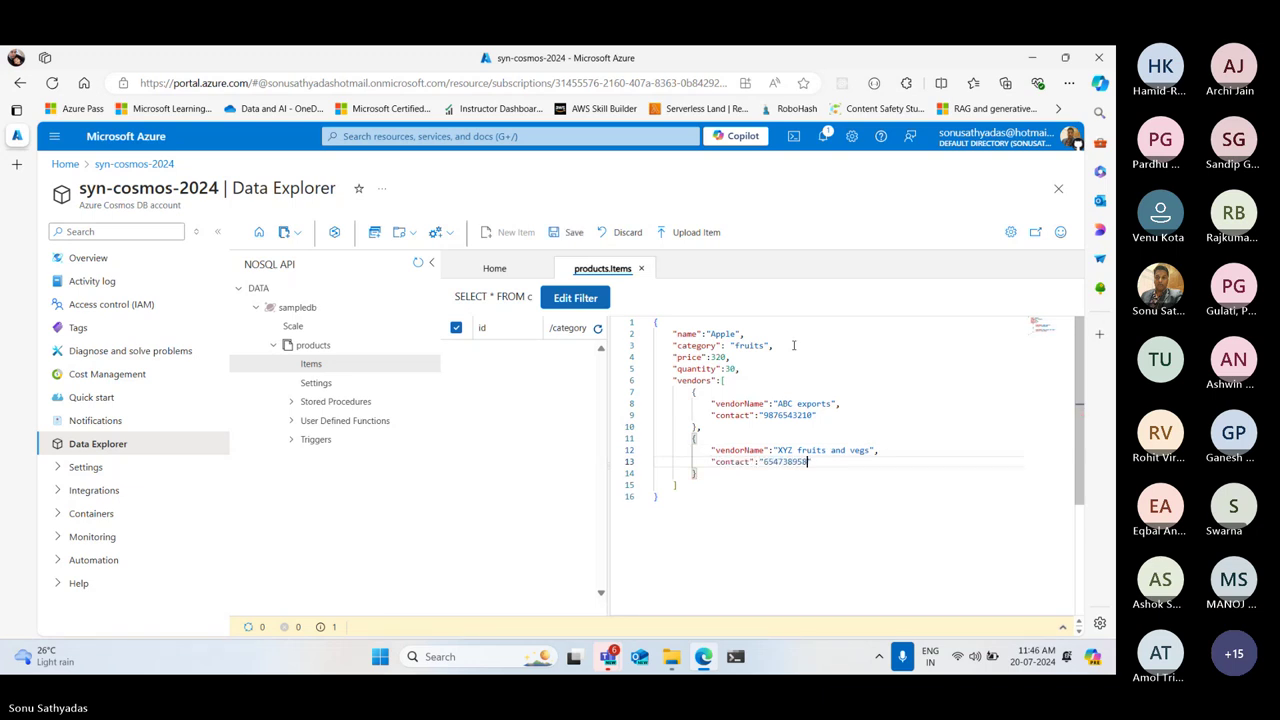
text(,)
key(Return)
text("ema)
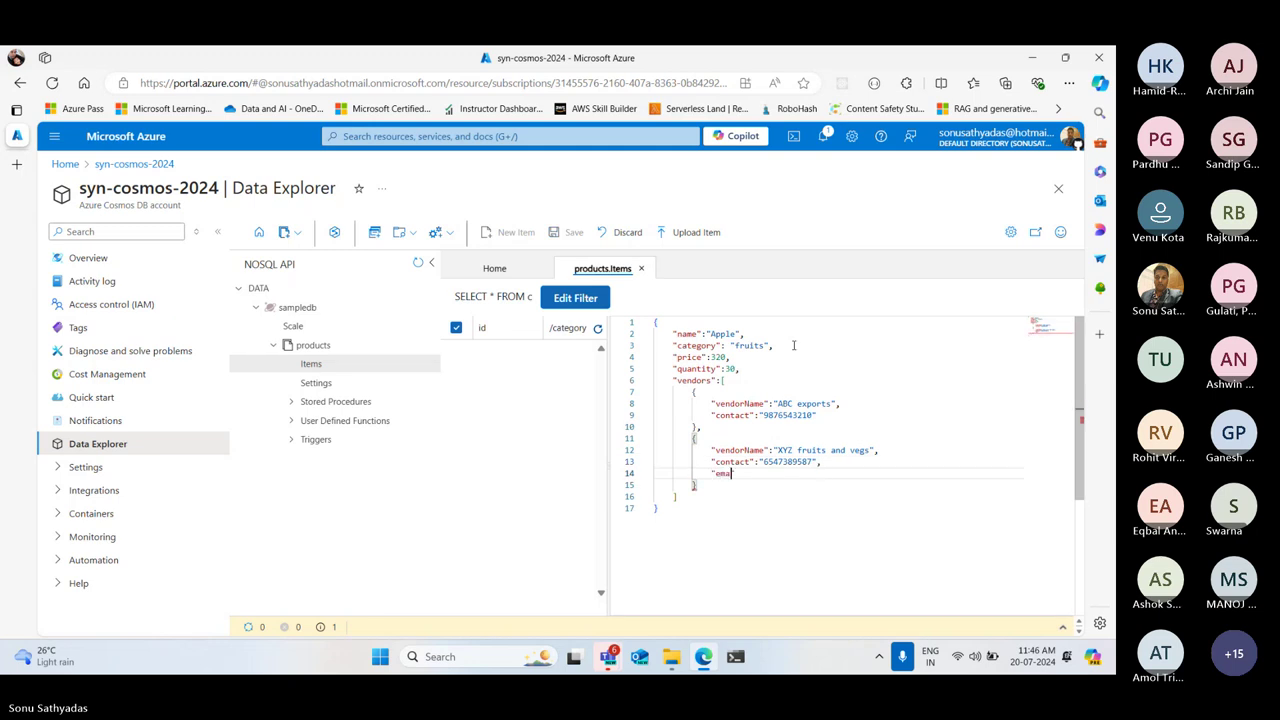
text(il":"xyz@example.com")
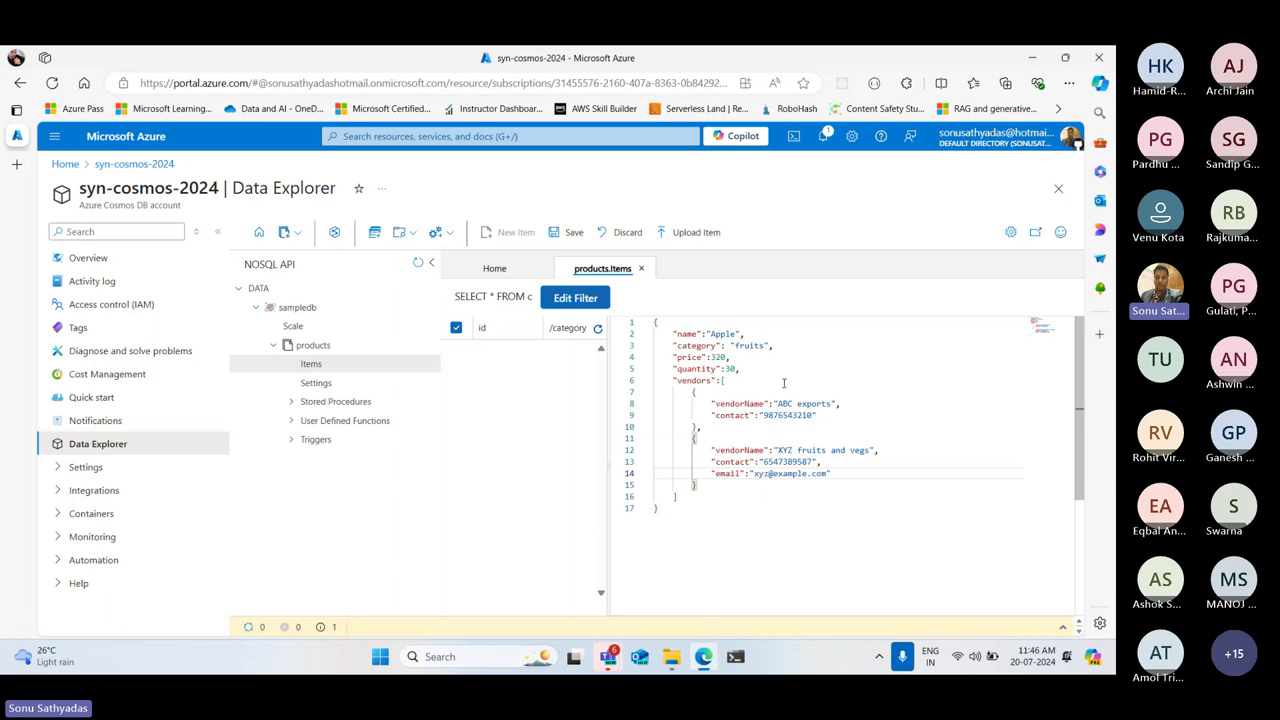
Dismiss the full-screen option and zoom the browser to 125%
click(1035, 232)
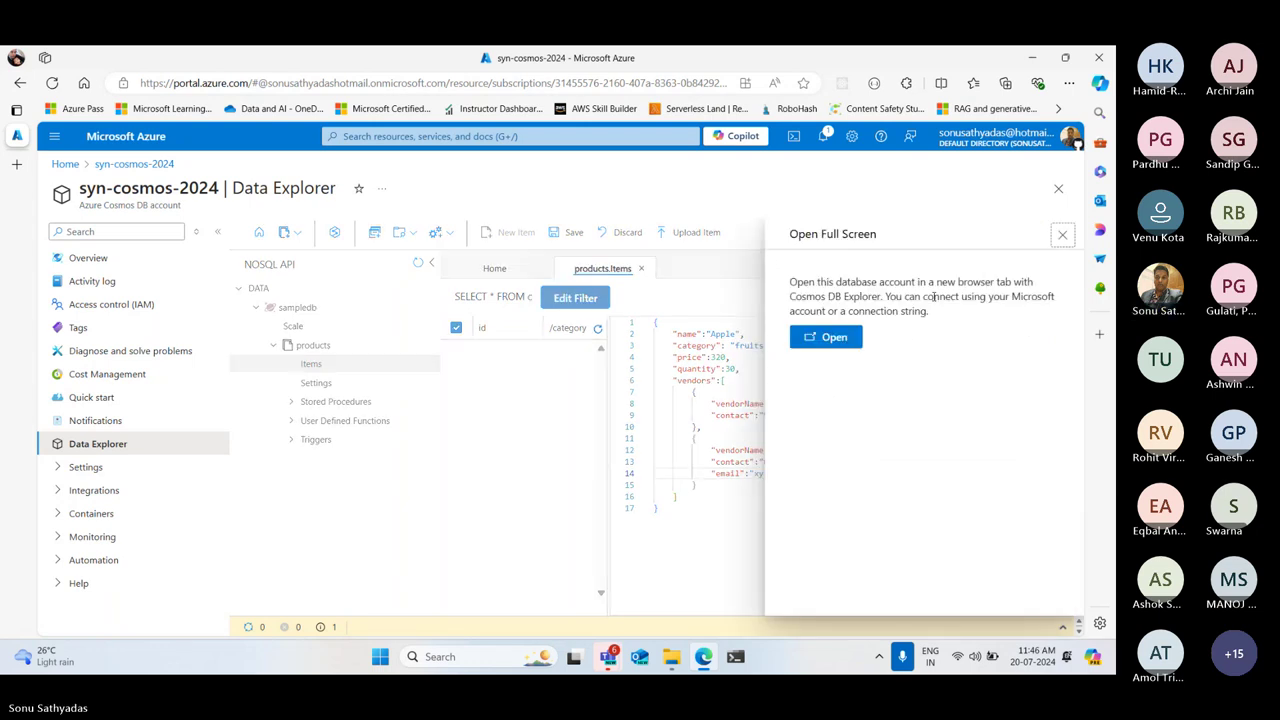
click(1062, 235)
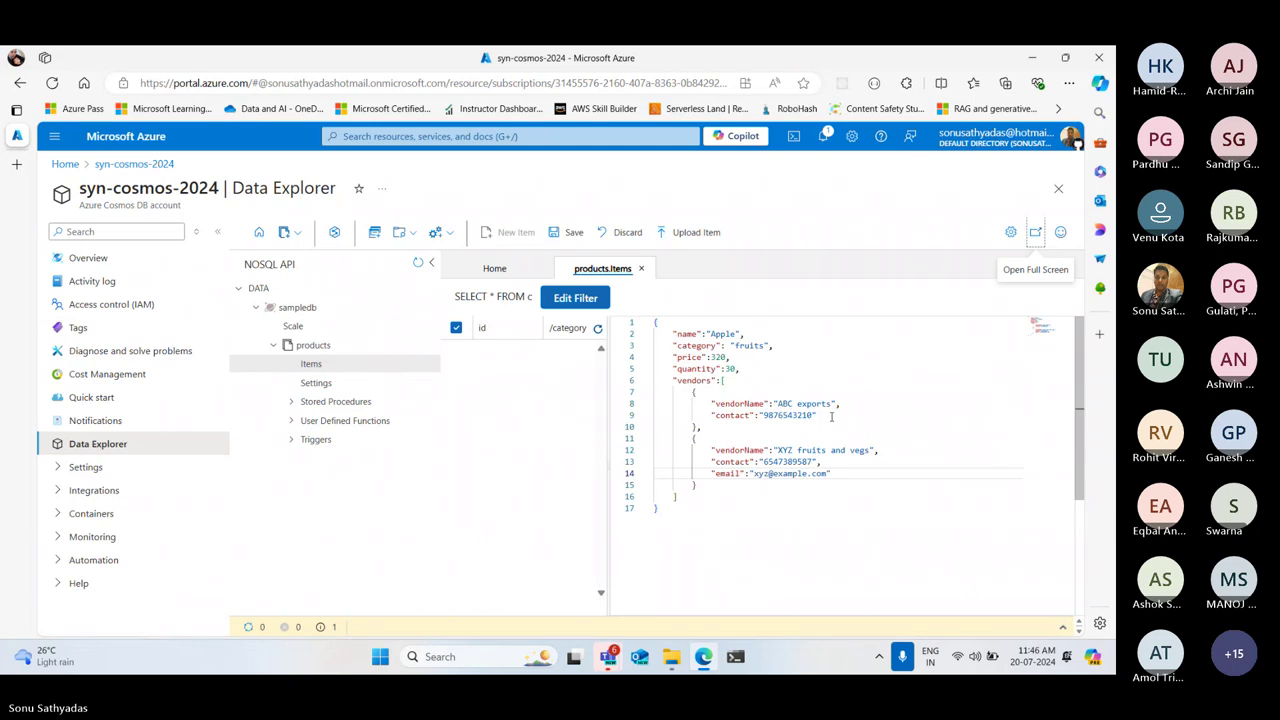
click(866, 411)
key(ctrl+plus)
key(ctrl+plus)
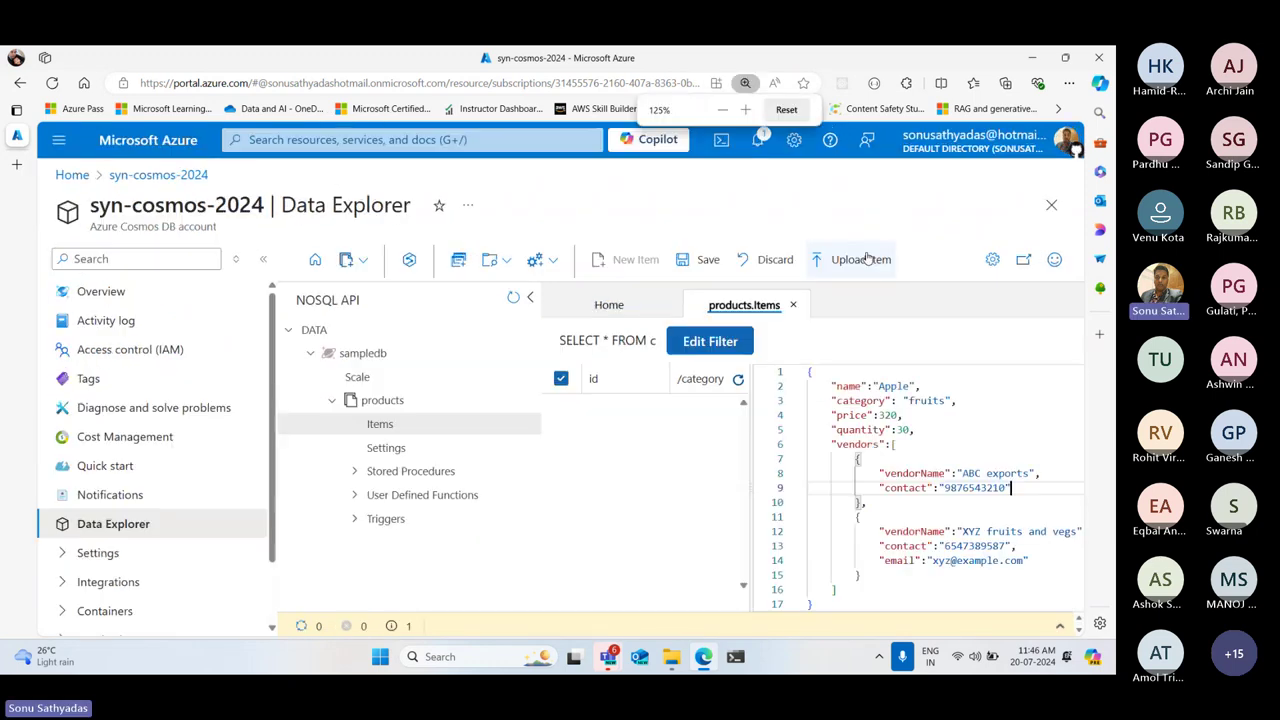
scroll(884, 489, down, 1)
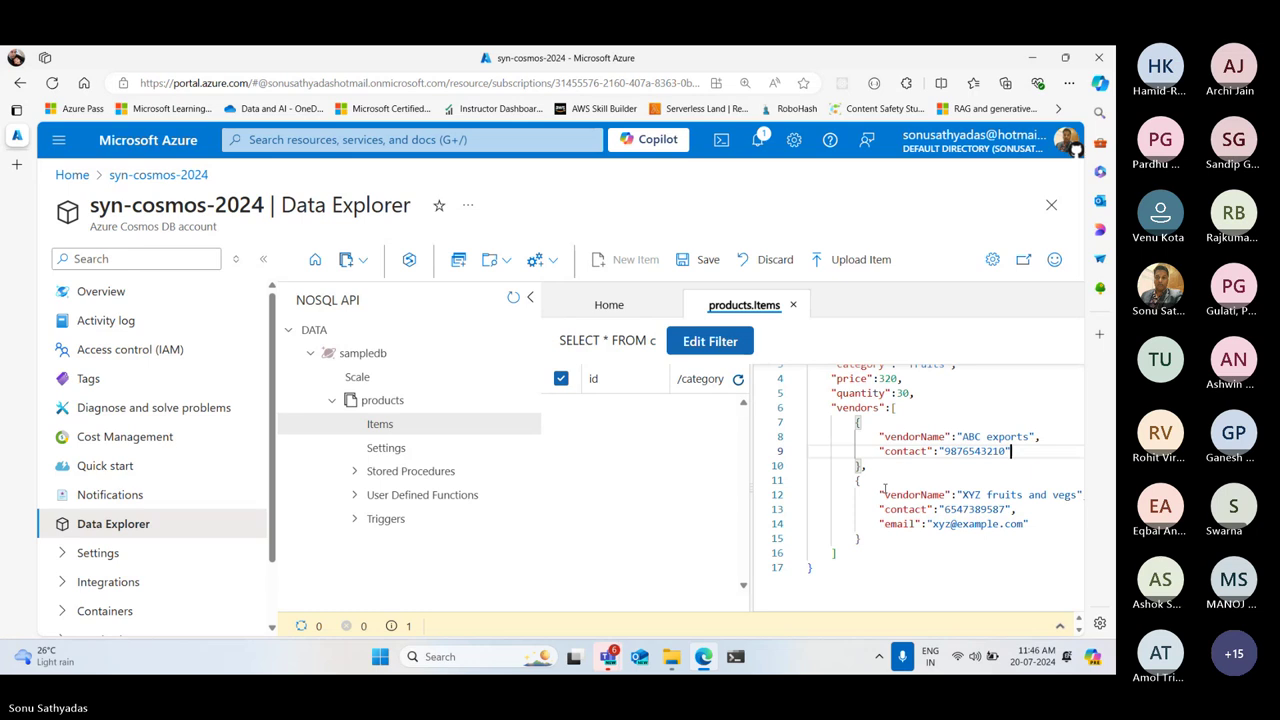
scroll(909, 443, up, 1)
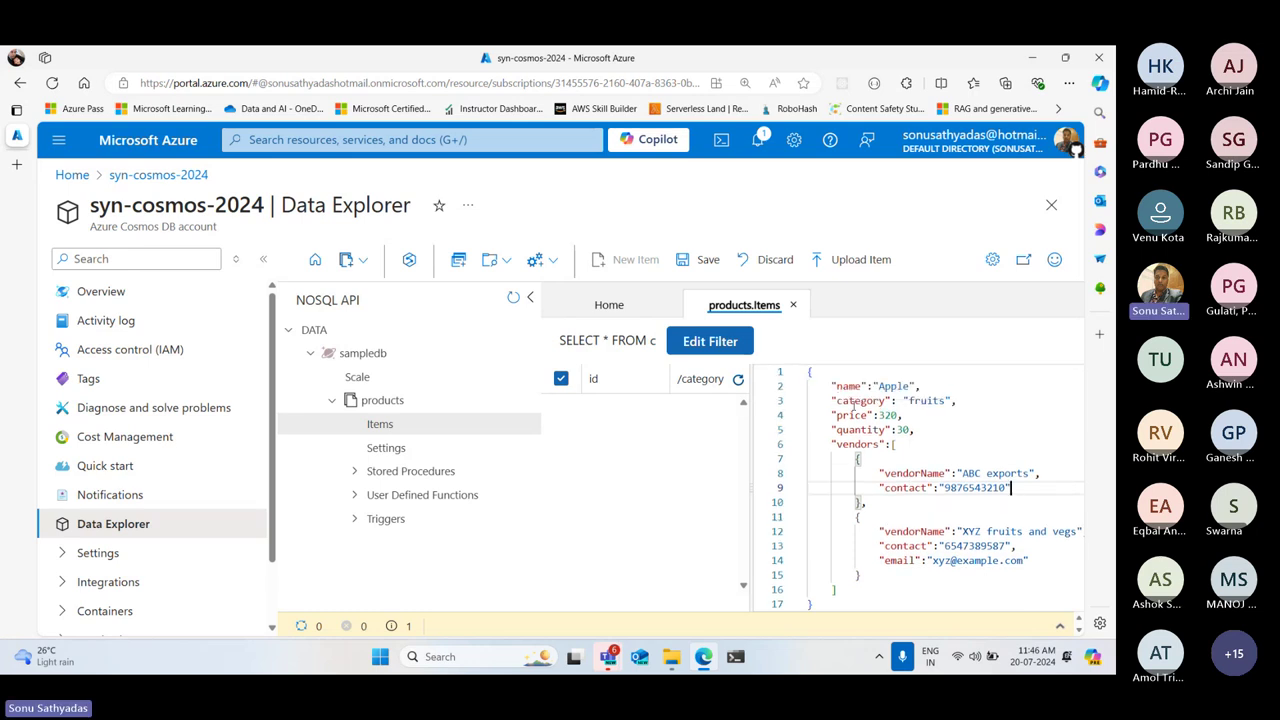
Highlight the name, category and vendors fields and both vendor entries to explain them
drag(833, 387, 940, 382)
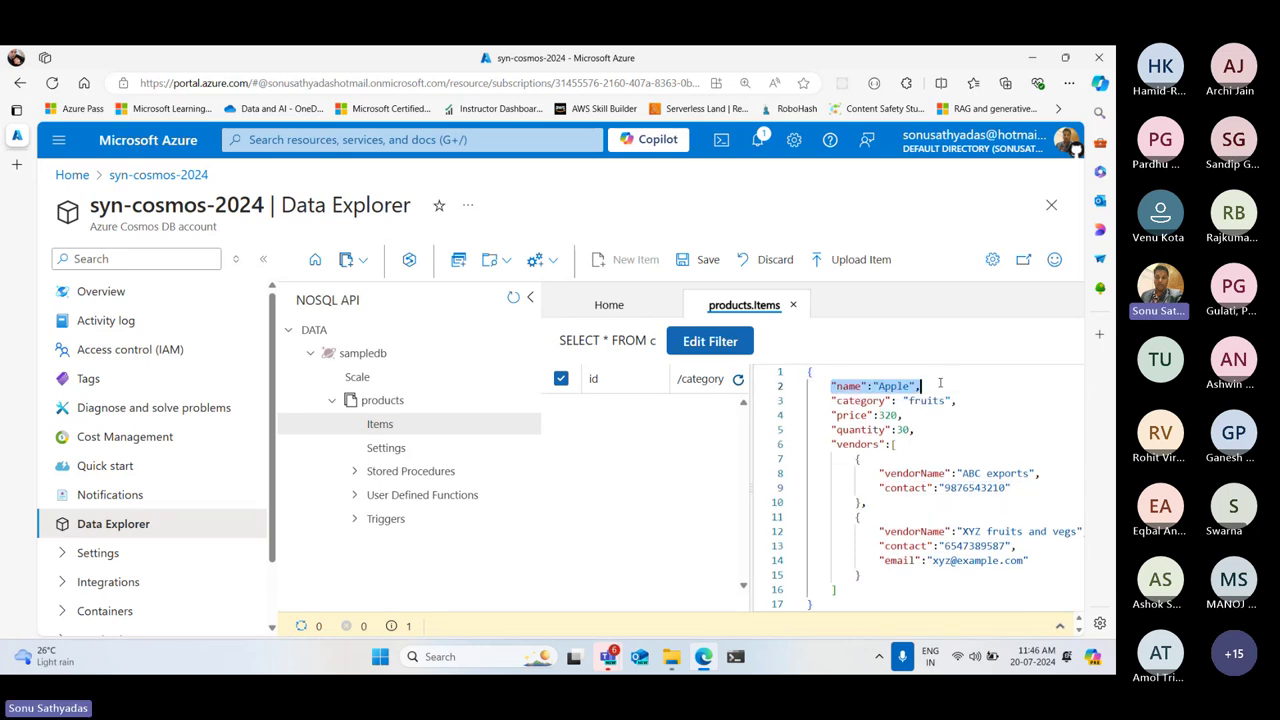
double_click(844, 403)
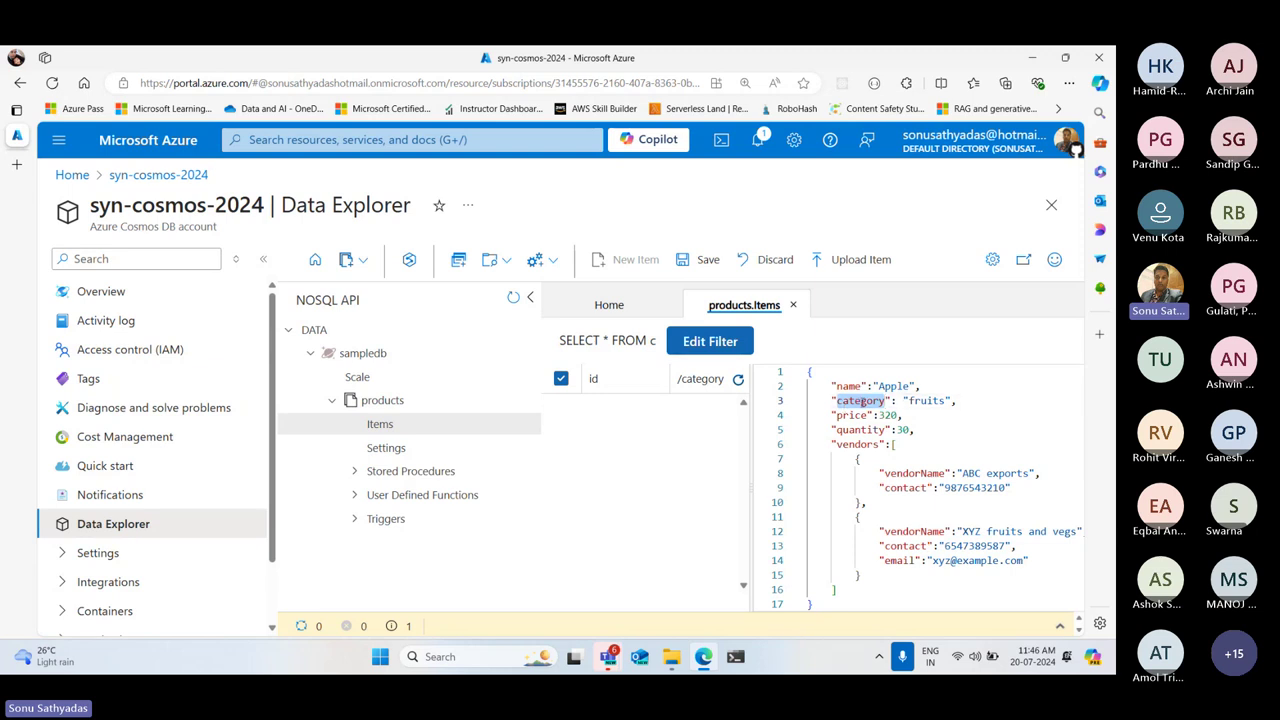
double_click(851, 444)
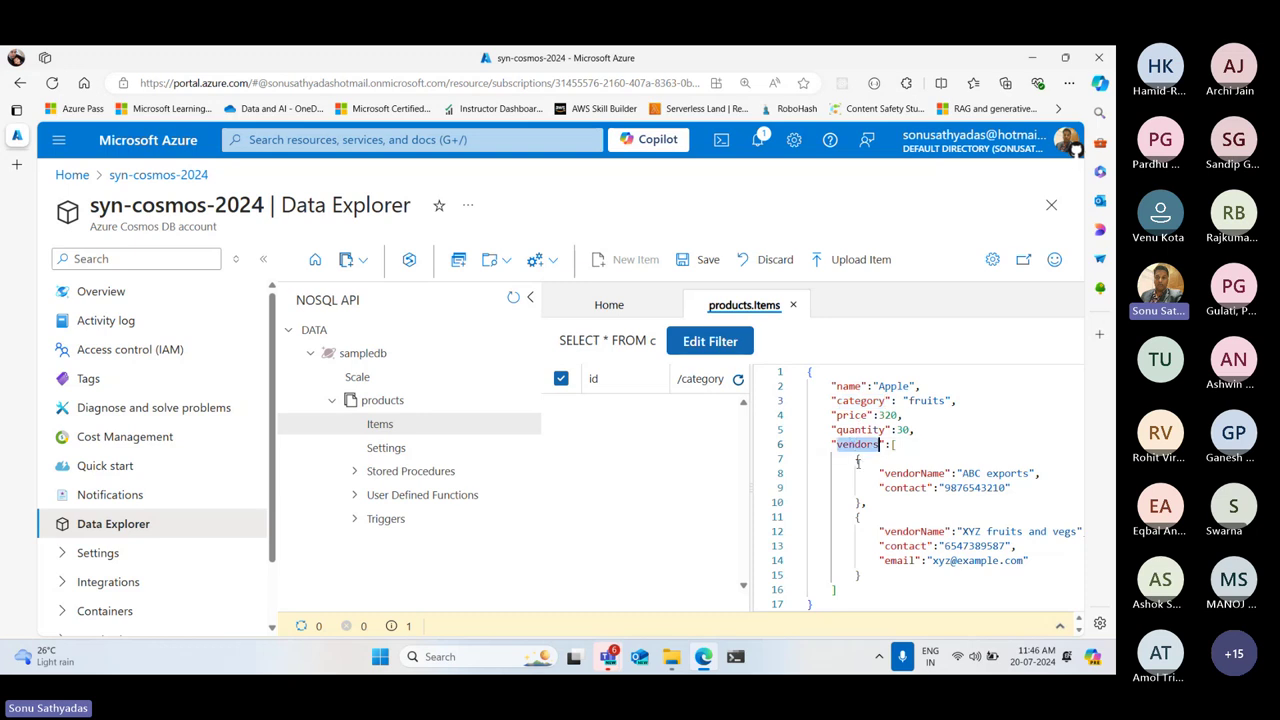
drag(857, 458, 860, 576)
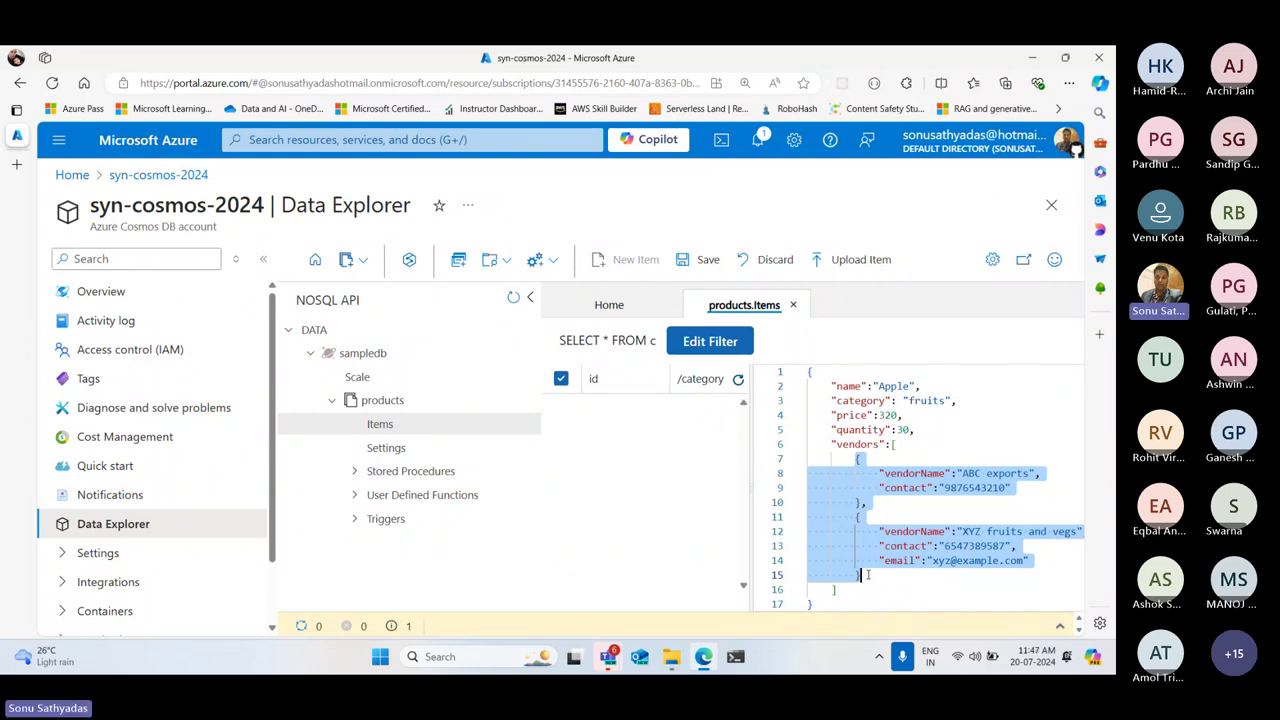
click(808, 458)
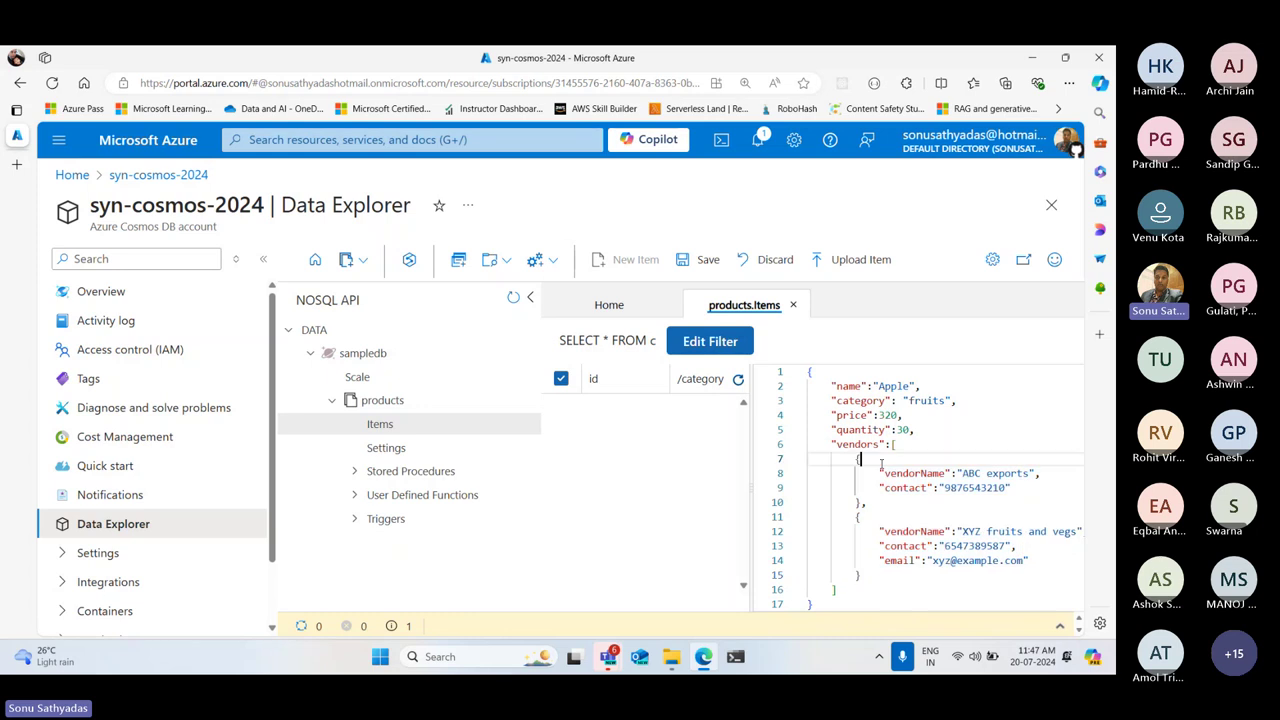
drag(808, 458, 879, 577)
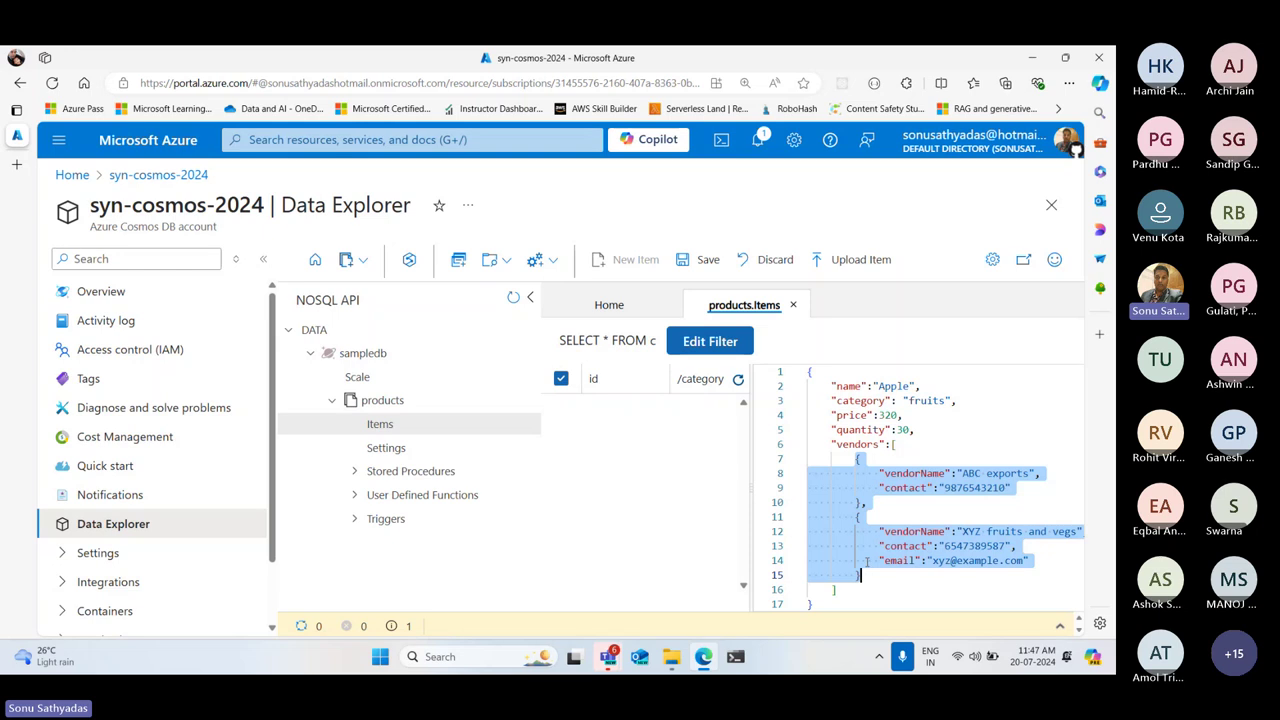
click(968, 531)
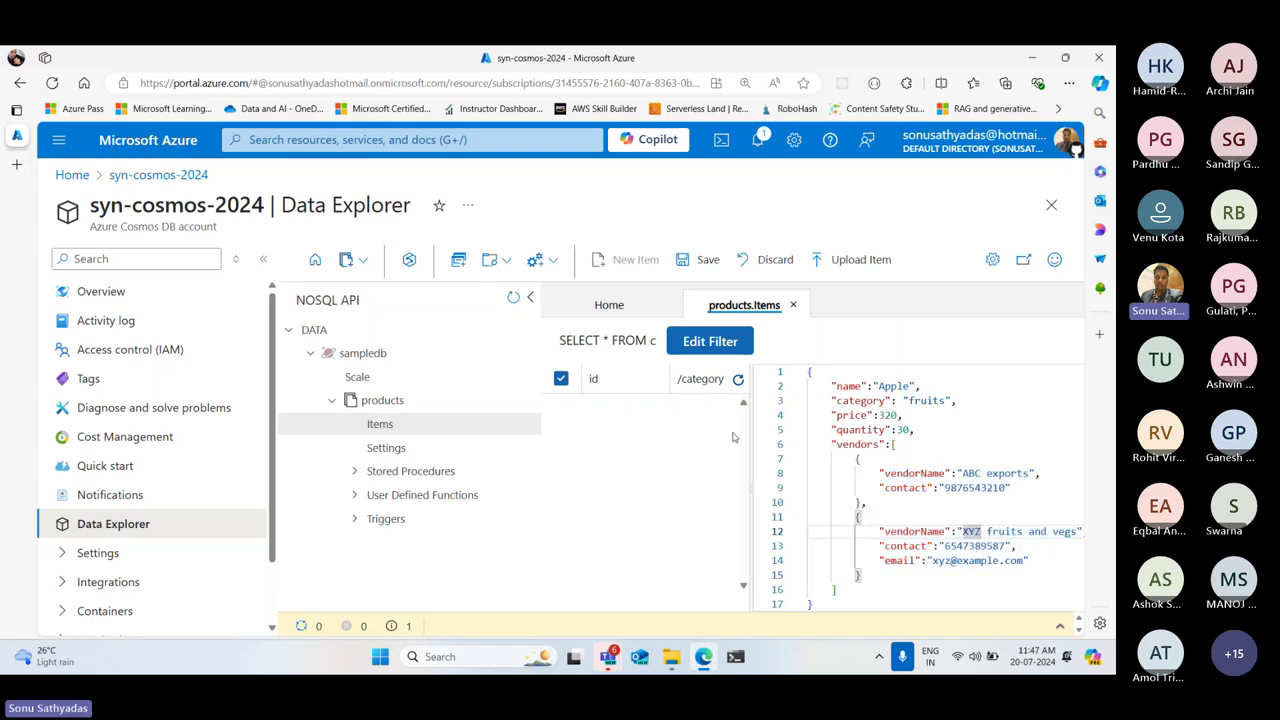
Save the Apple item, collapse the resource tree, and highlight its generated id
click(704, 261)
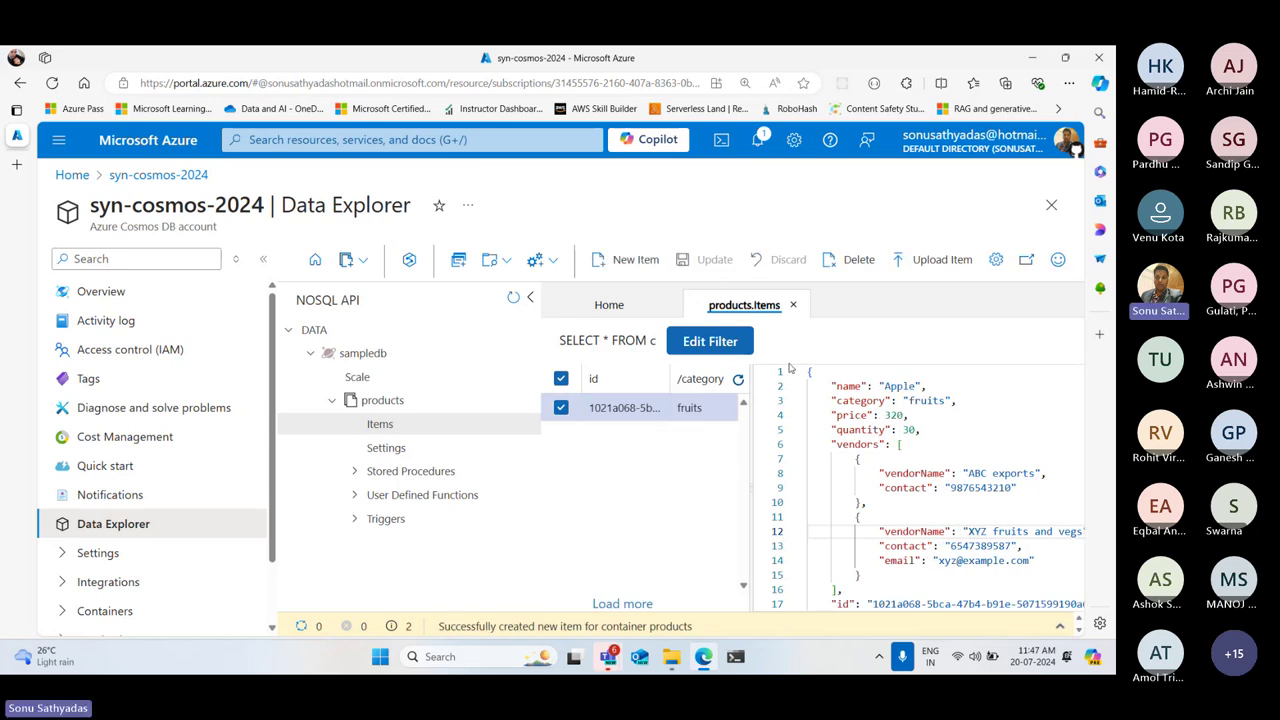
click(530, 297)
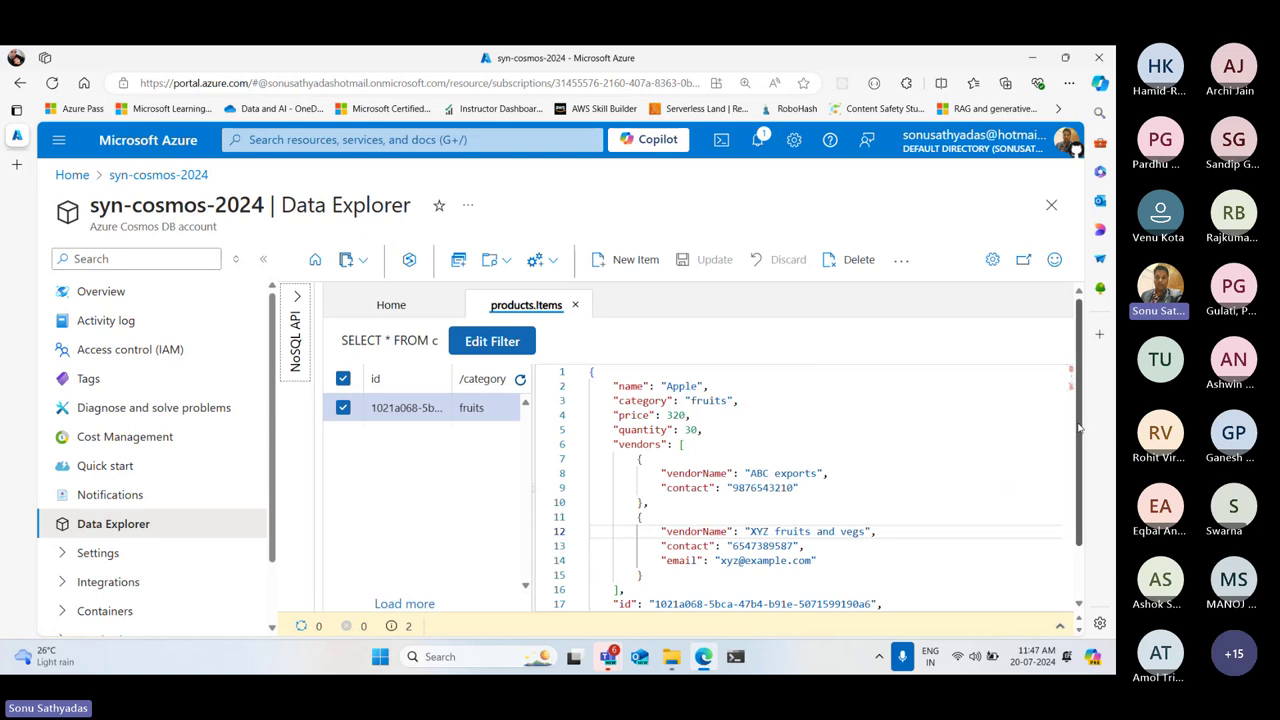
scroll(1078, 428, down, 2)
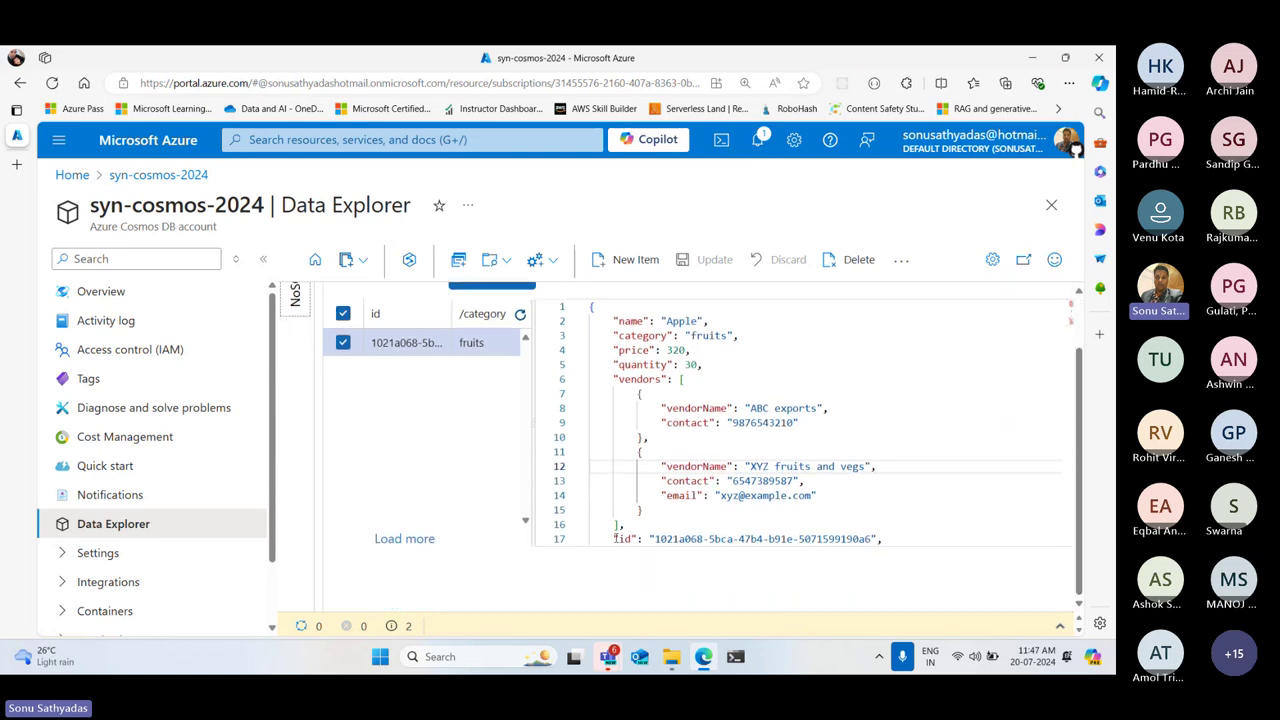
drag(614, 540, 882, 540)
scroll(885, 495, down, 2)
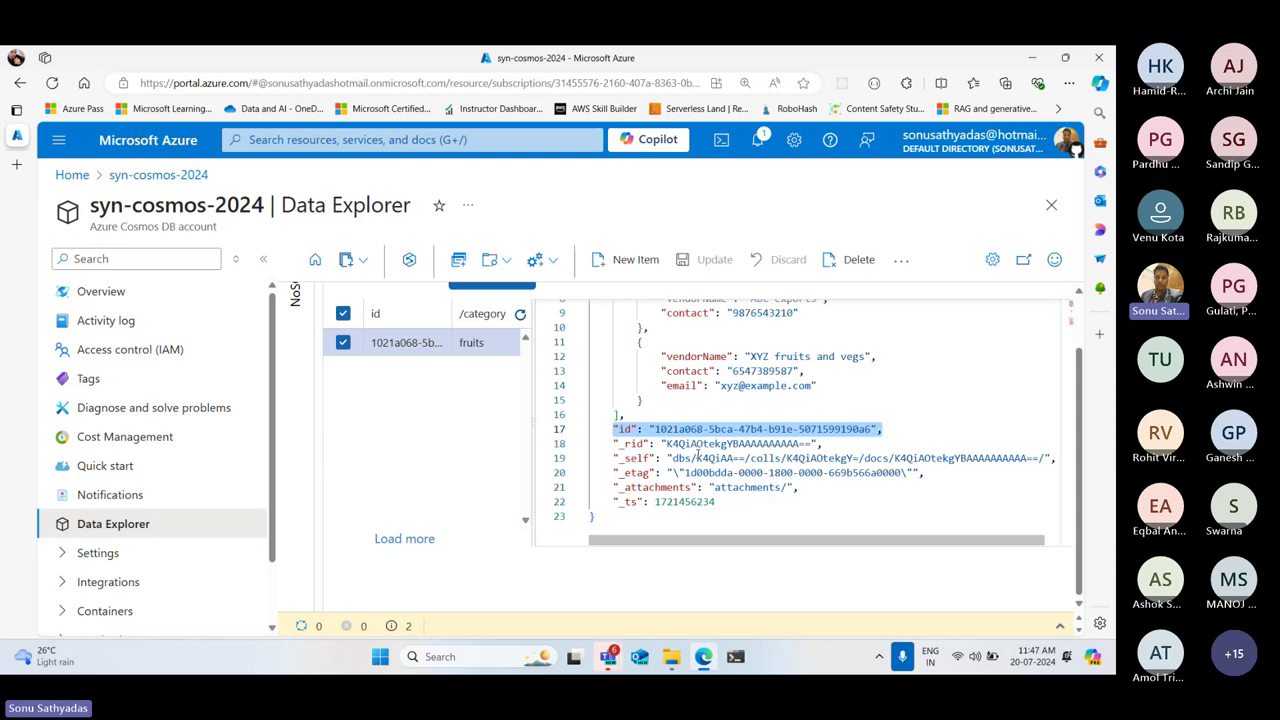
drag(614, 441, 729, 499)
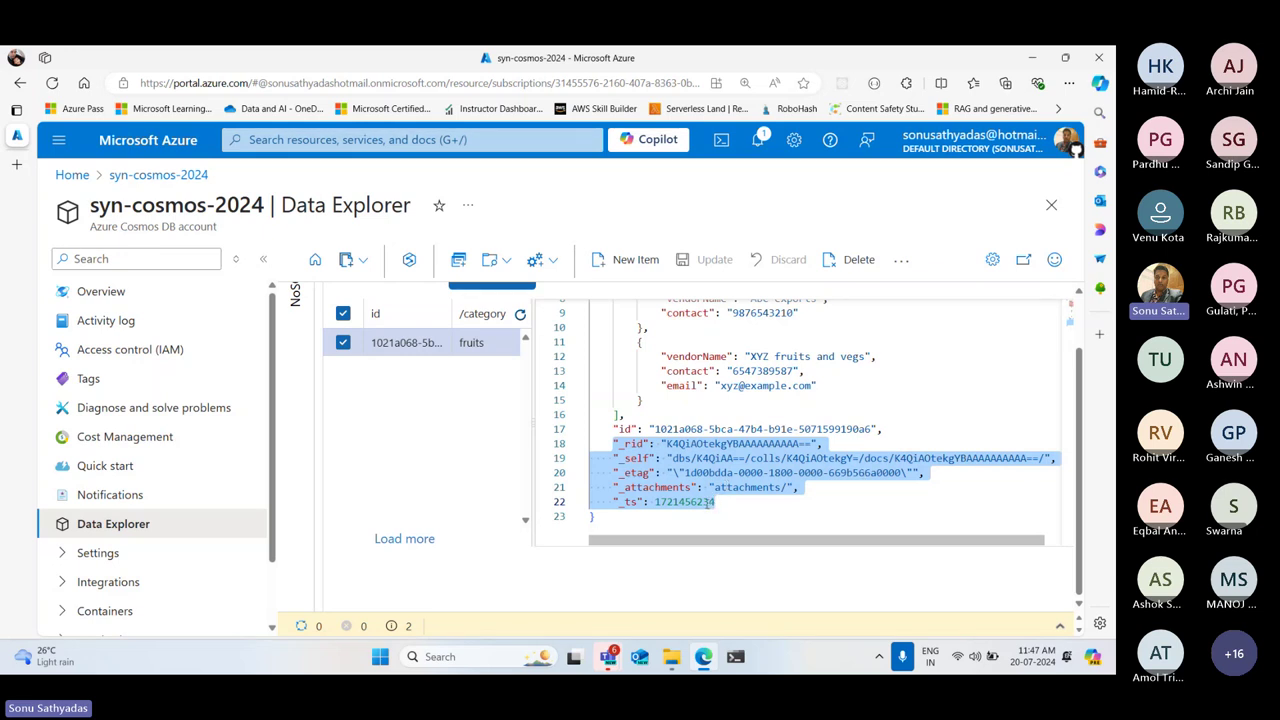
key(BackSpace)
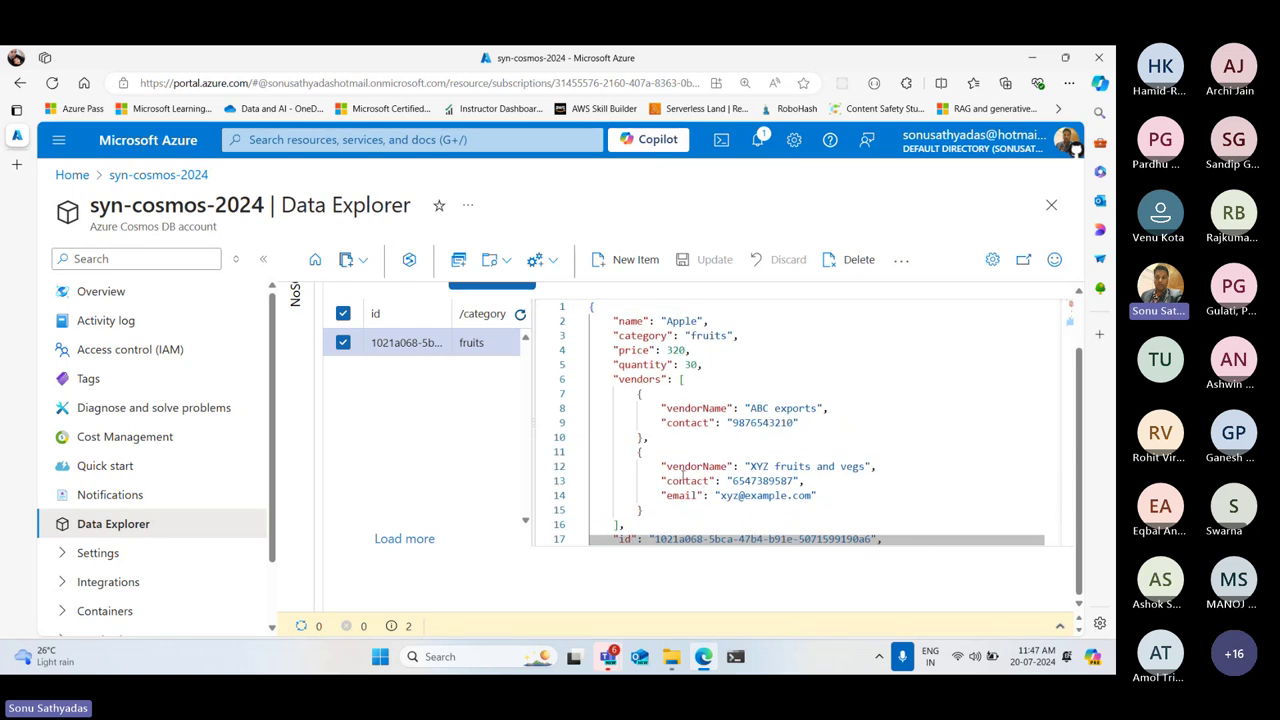
key(ctrl+z)
click(632, 458)
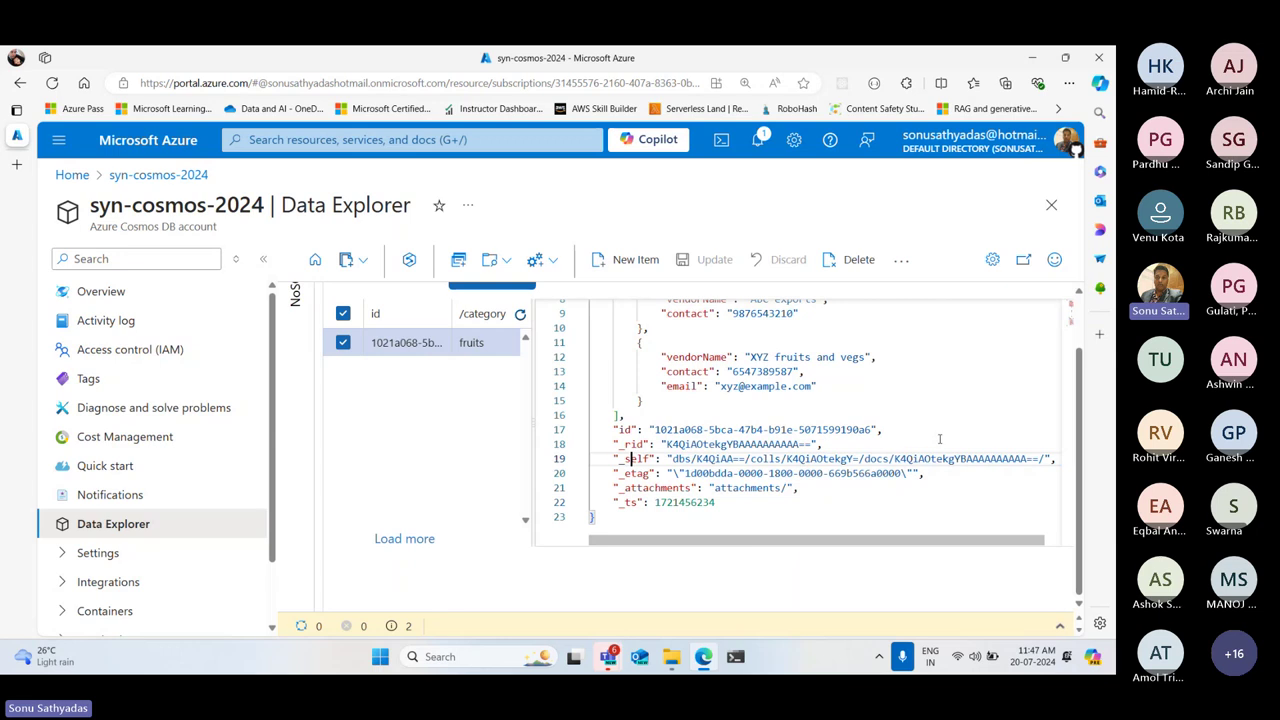
drag(940, 438, 490, 260)
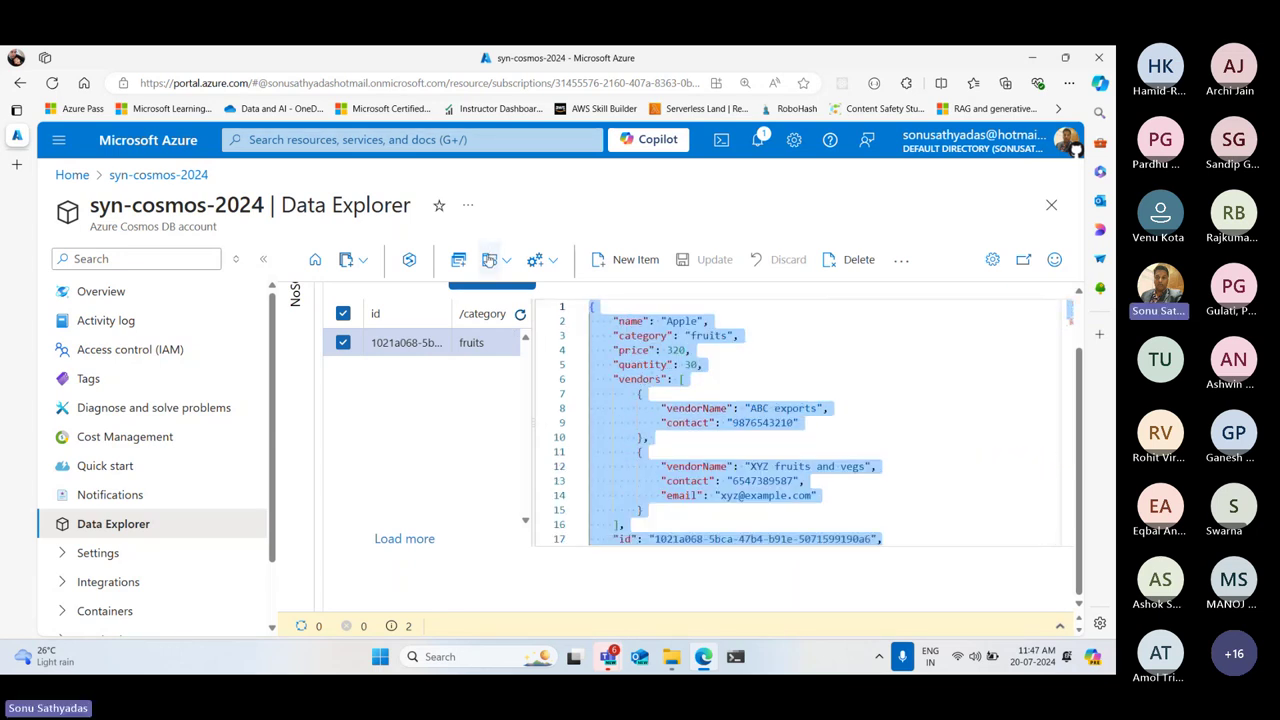
scroll(710, 365, down, 2)
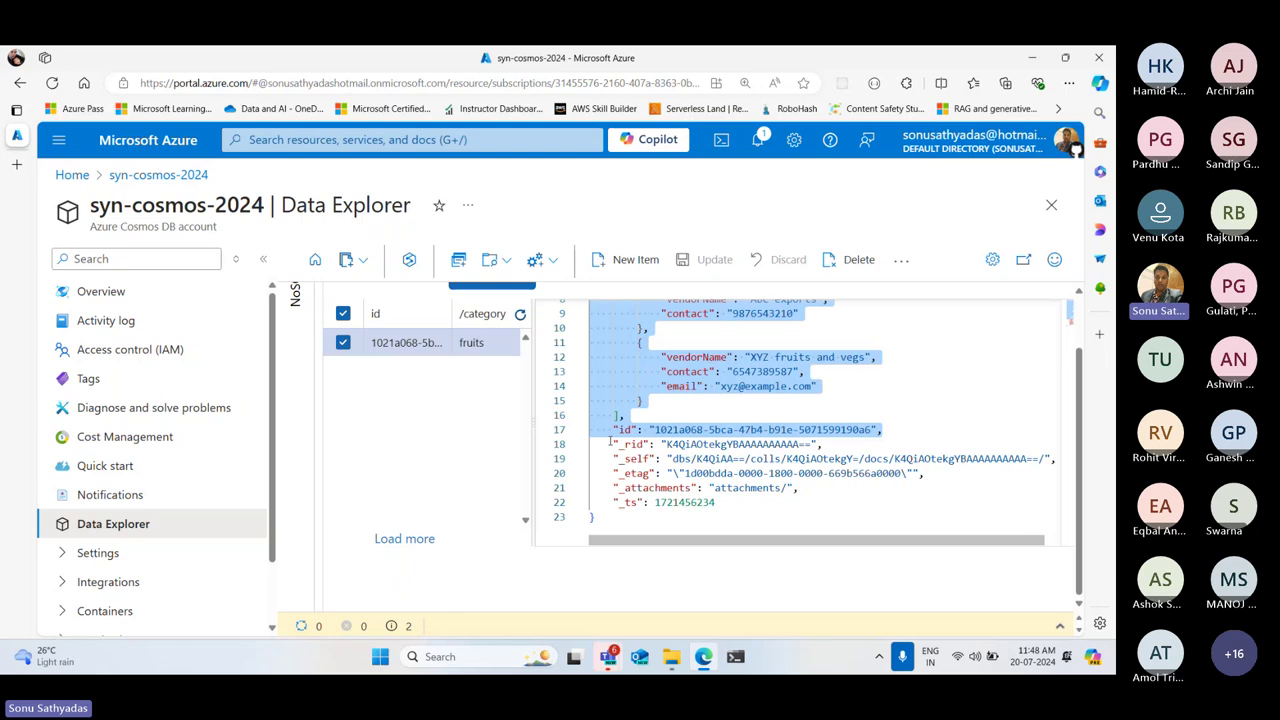
drag(610, 441, 716, 503)
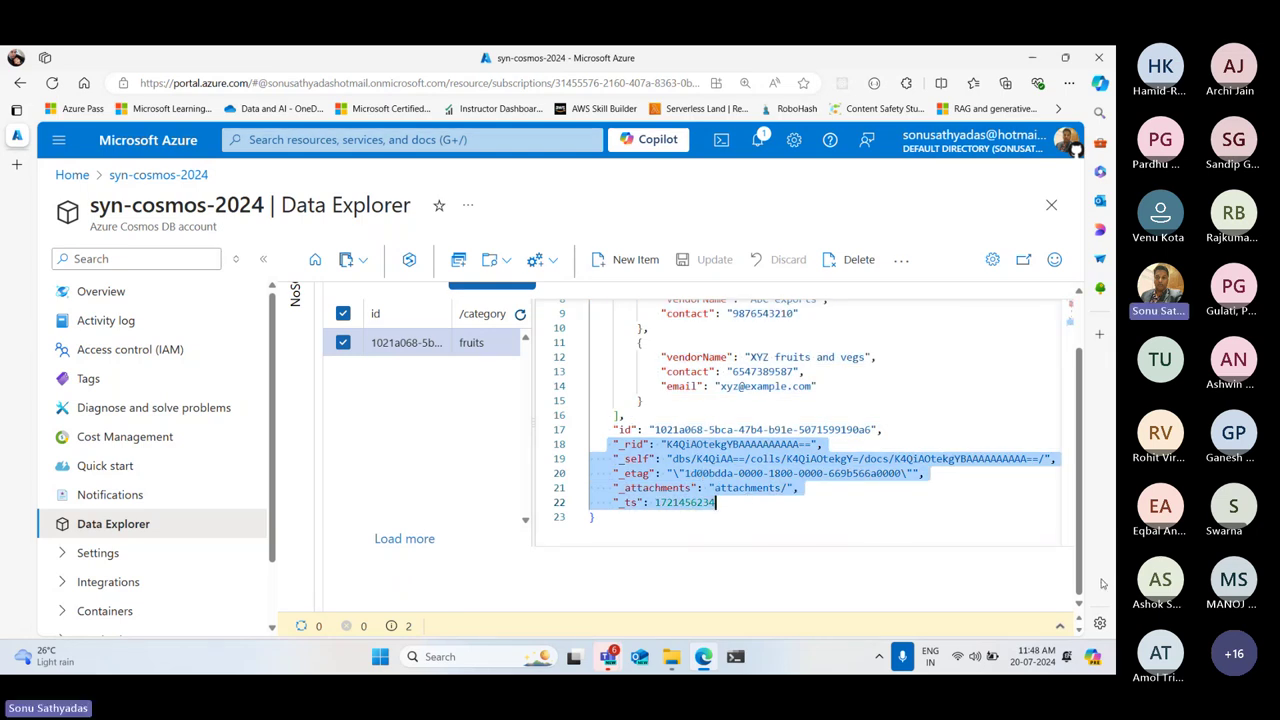
scroll(920, 530, up, 2)
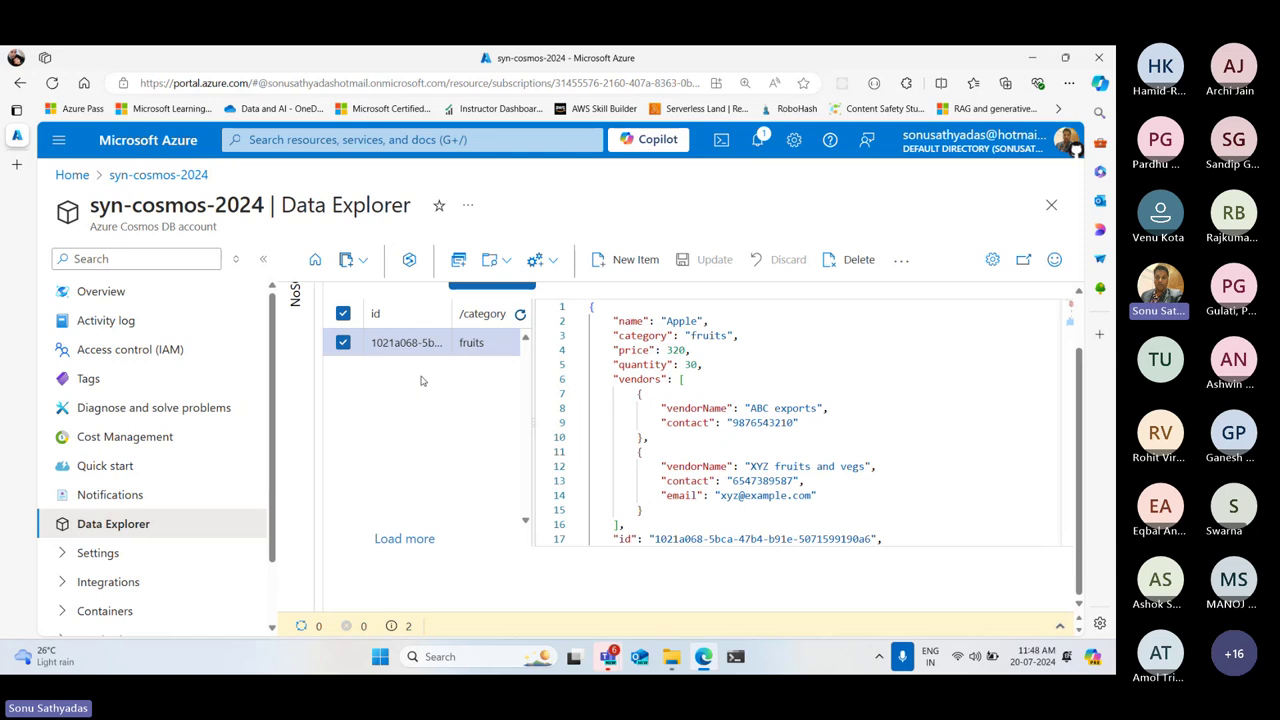
Discard the unsaved new item, open the saved Apple item, and collapse the resource menu
click(620, 261)
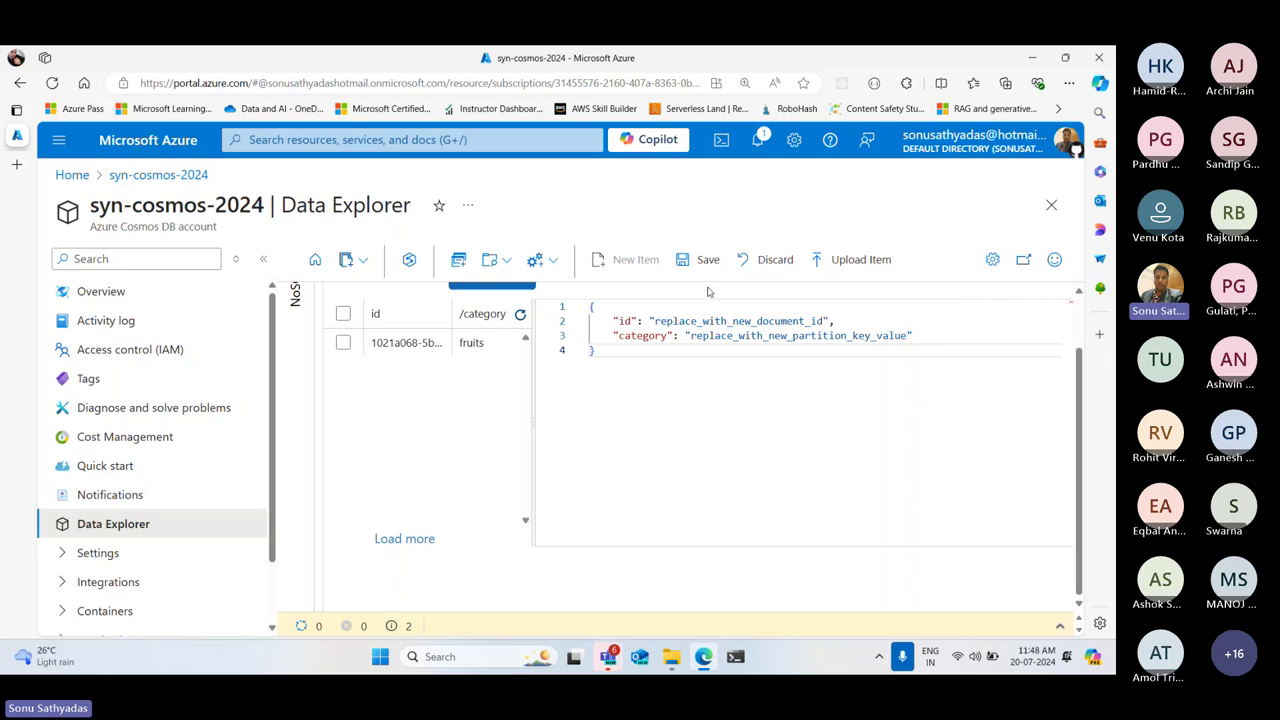
click(760, 260)
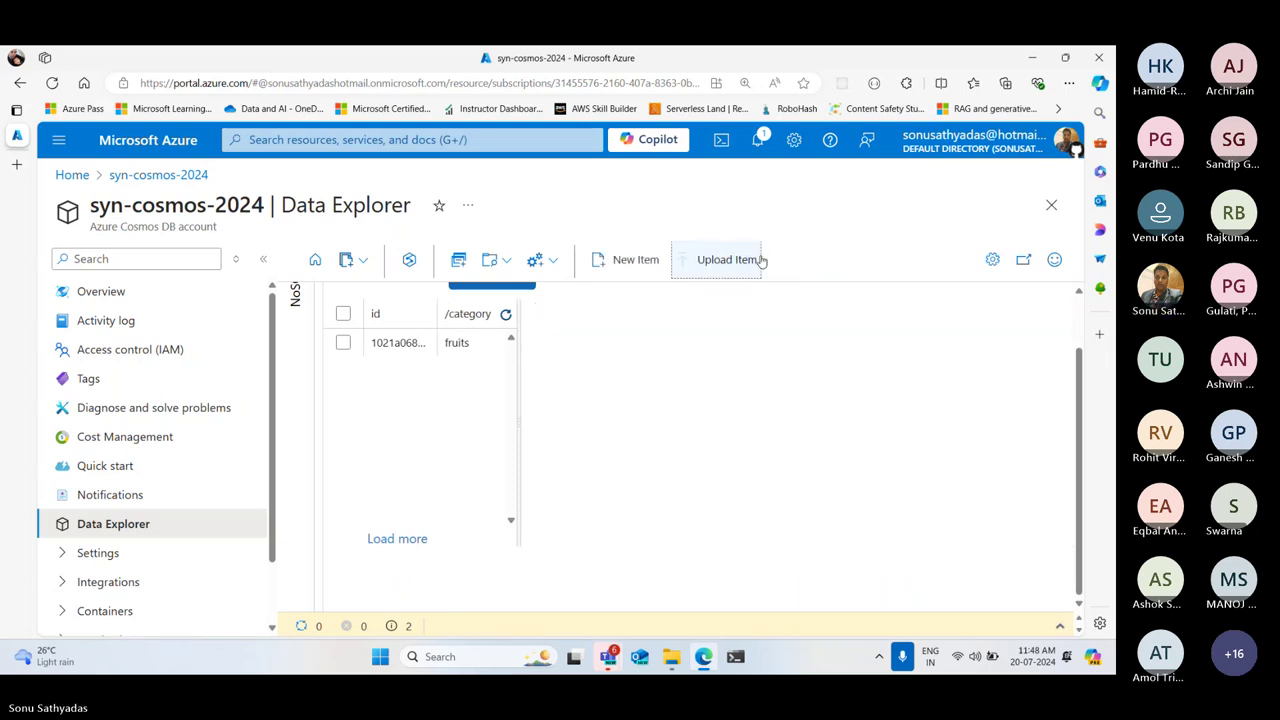
click(410, 344)
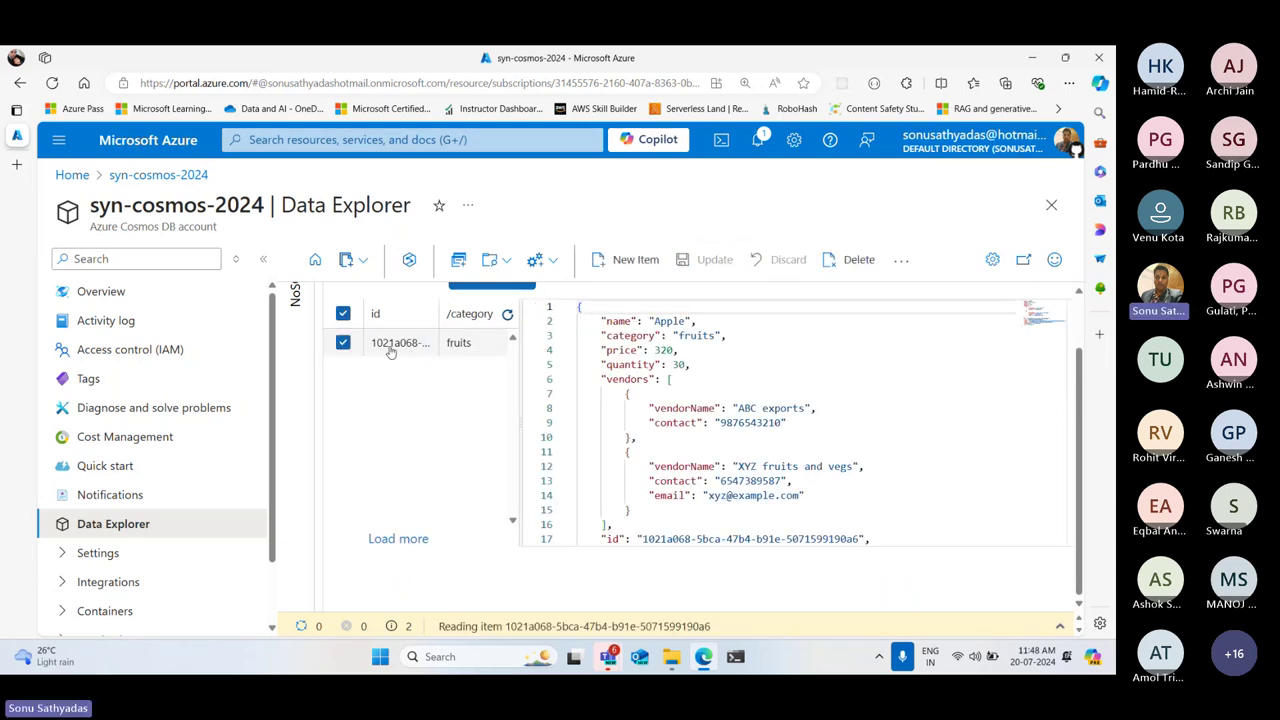
click(263, 259)
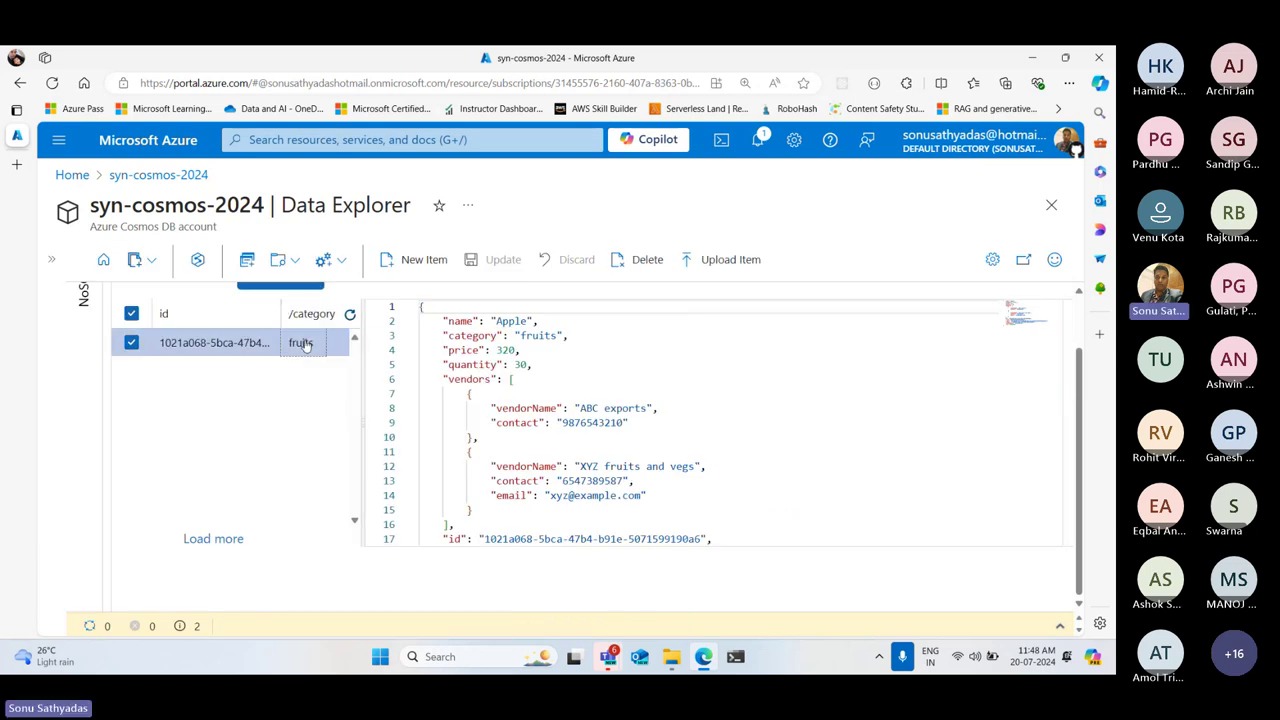
Reselect the Apple item and read through its JSON
click(180, 343)
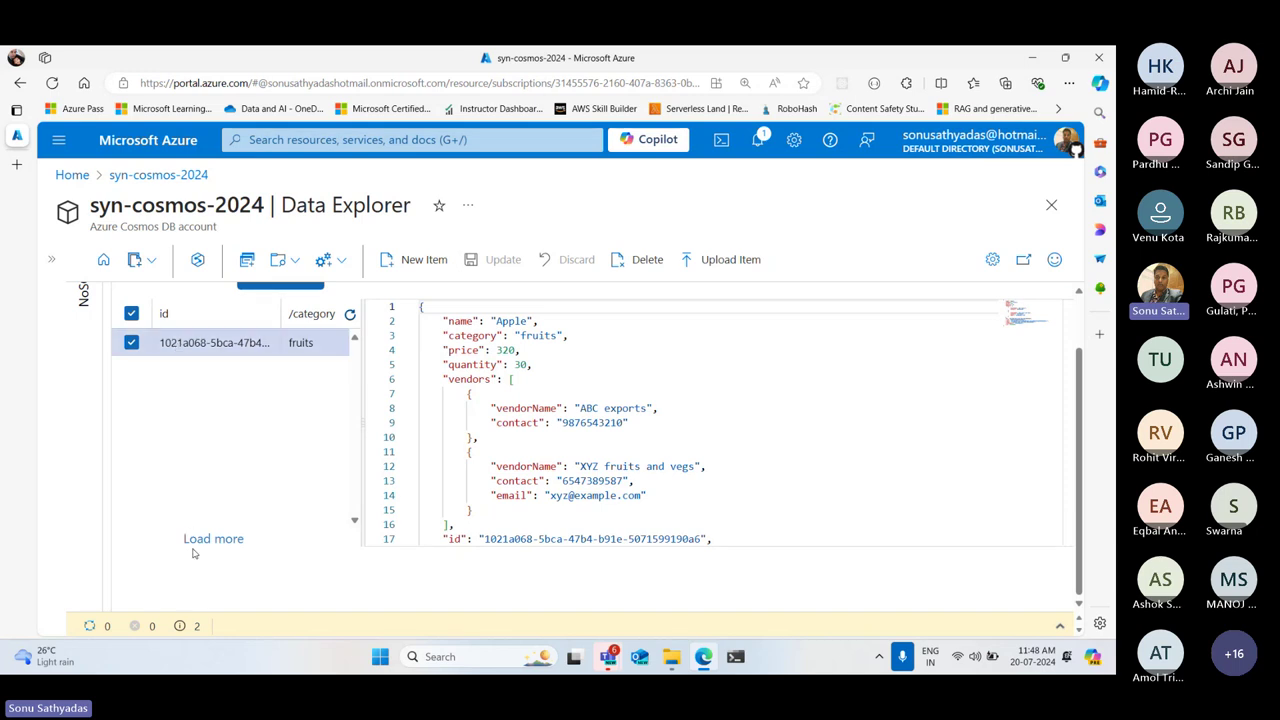
click(214, 352)
scroll(744, 449, down, 3)
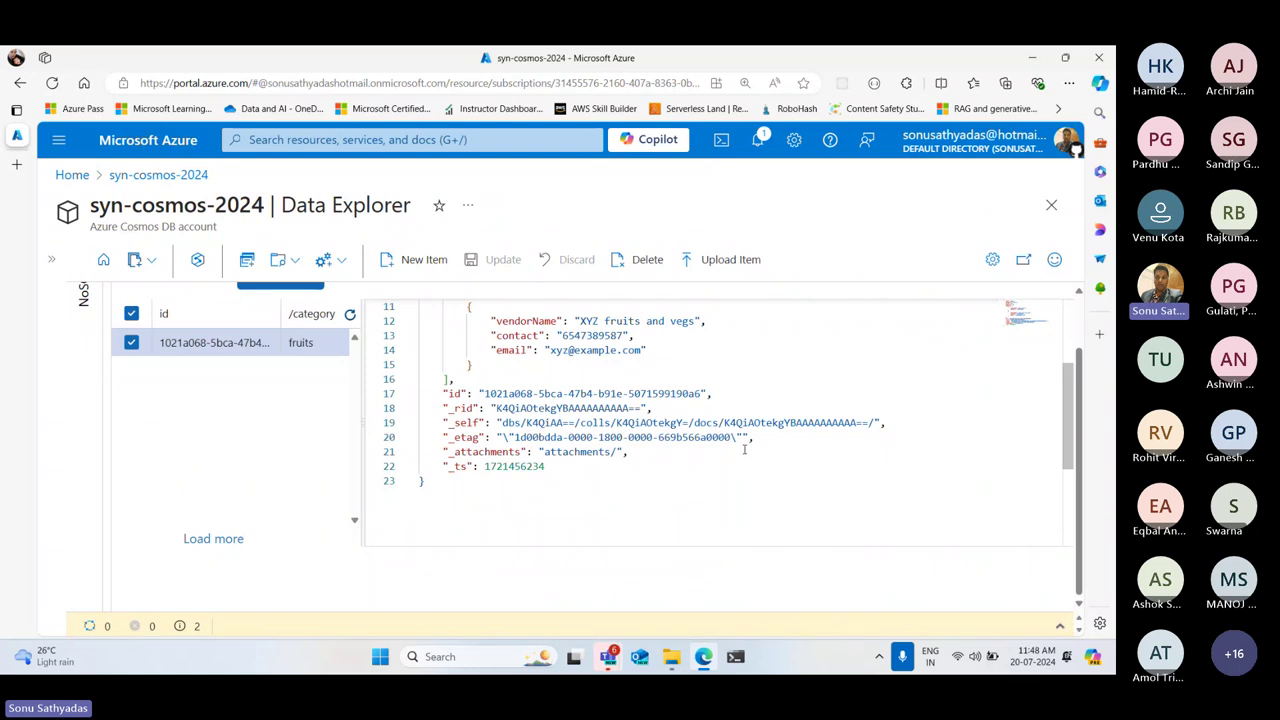
scroll(744, 449, up, 3)
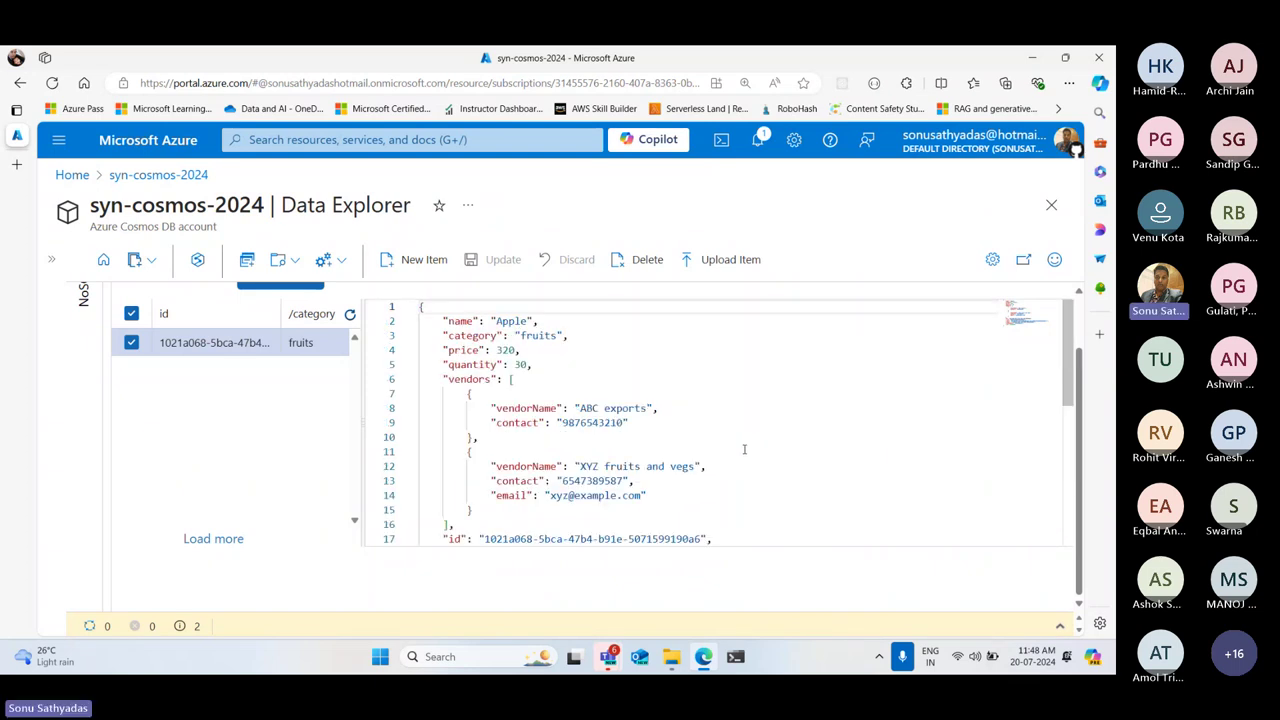
click(229, 423)
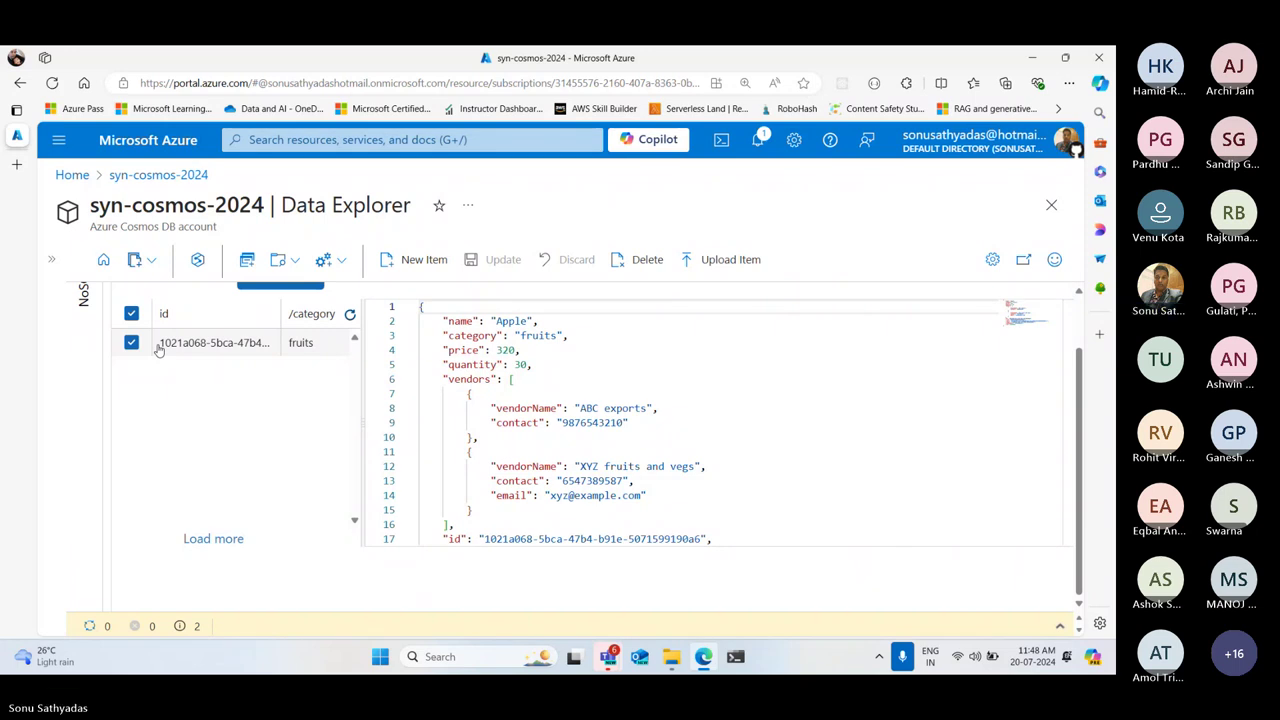
click(161, 344)
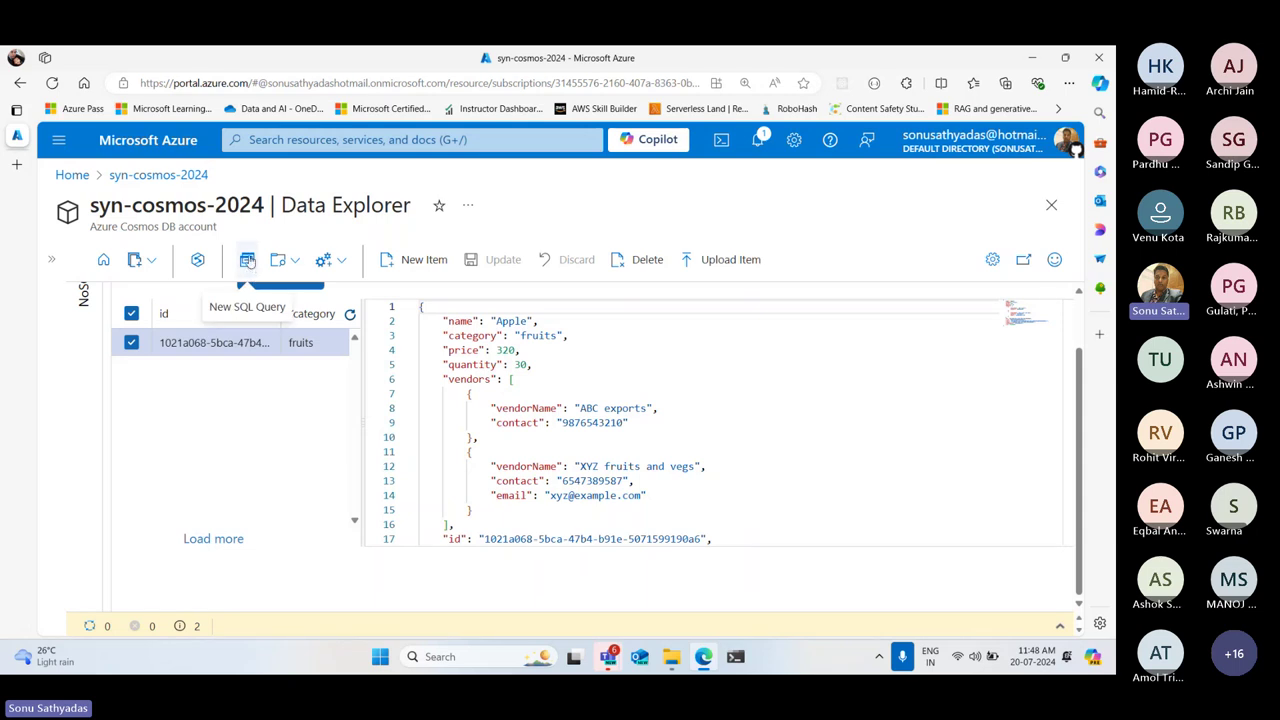
Open a new SQL query on products, keeping the default SELECT * FROM c
click(247, 261)
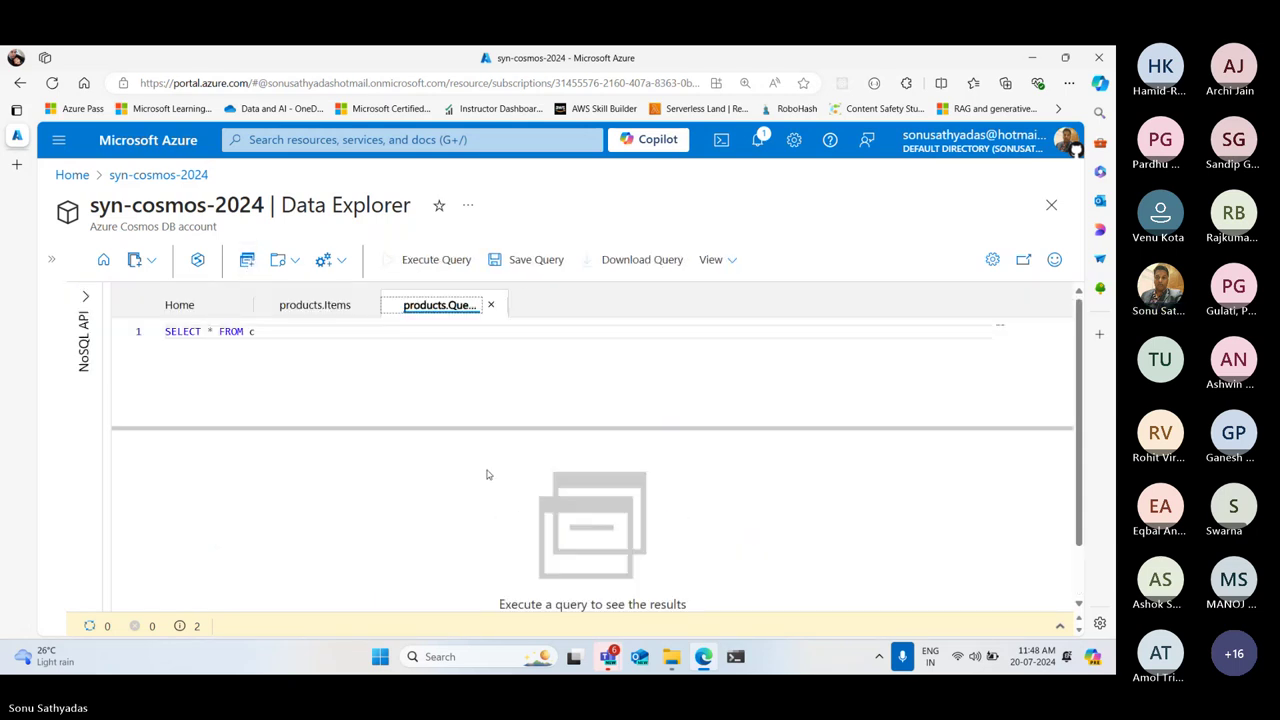
drag(480, 426, 486, 410)
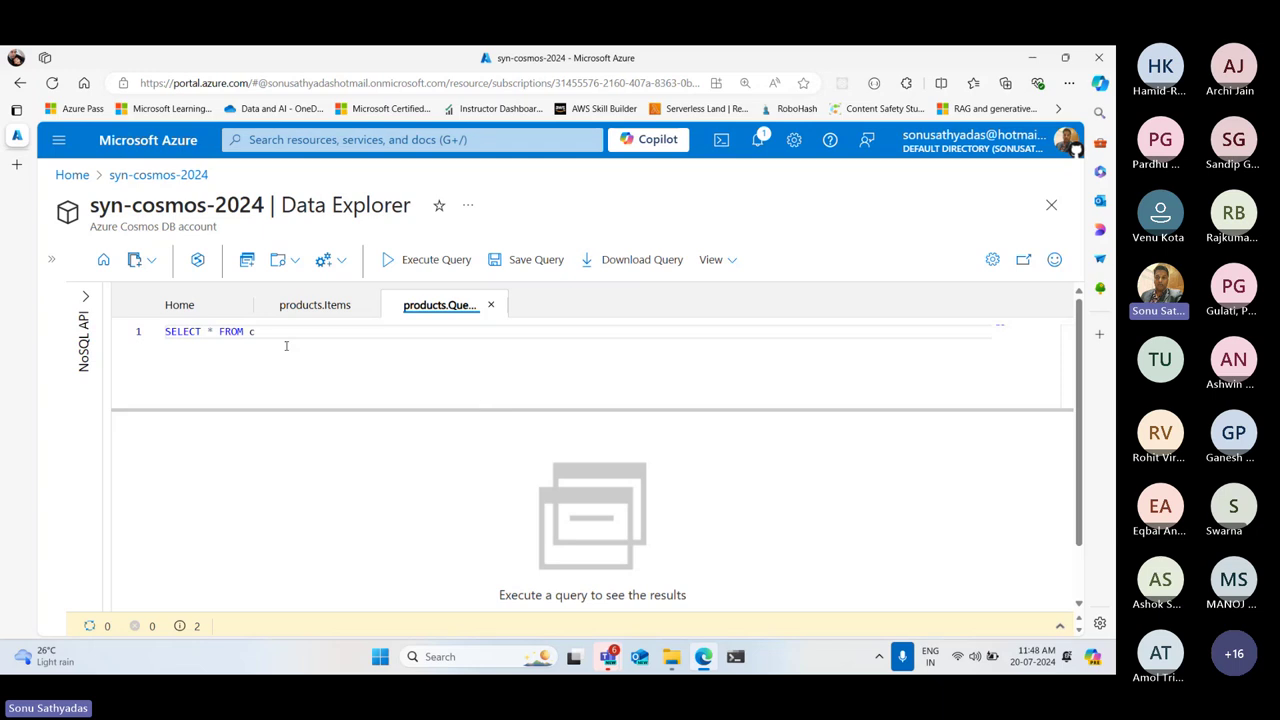
drag(262, 340, 166, 332)
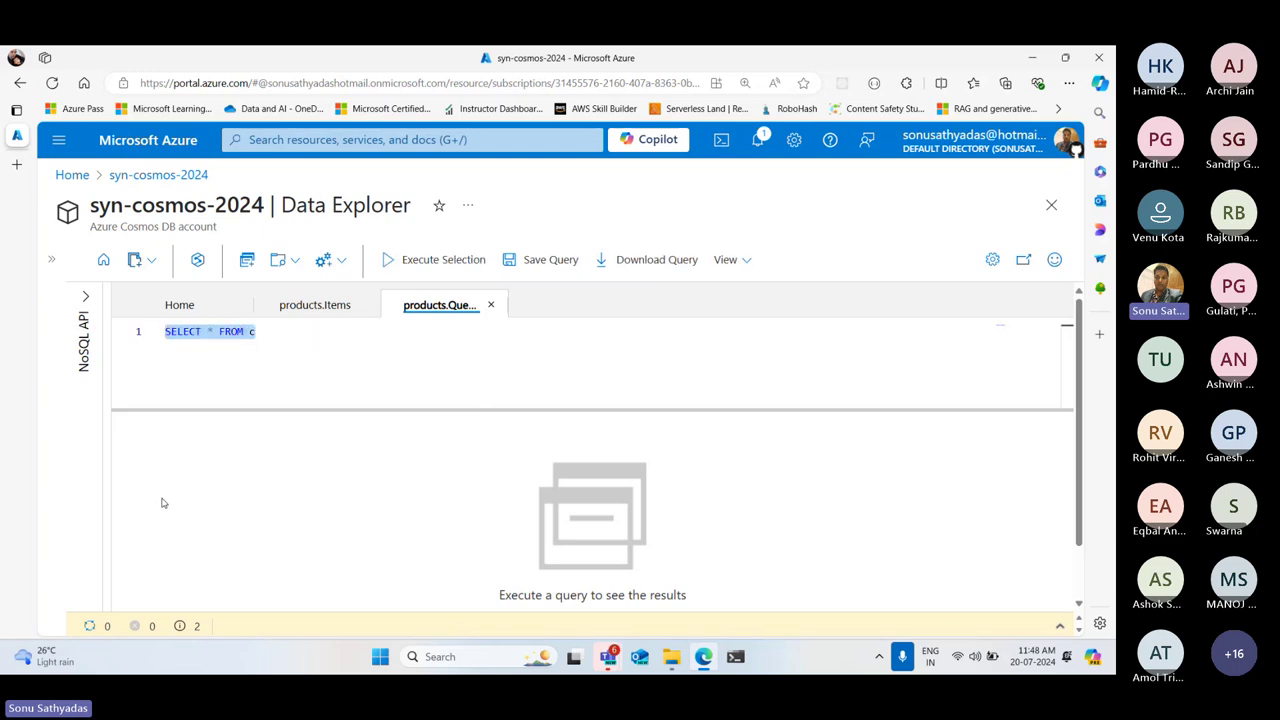
click(252, 333)
click(180, 332)
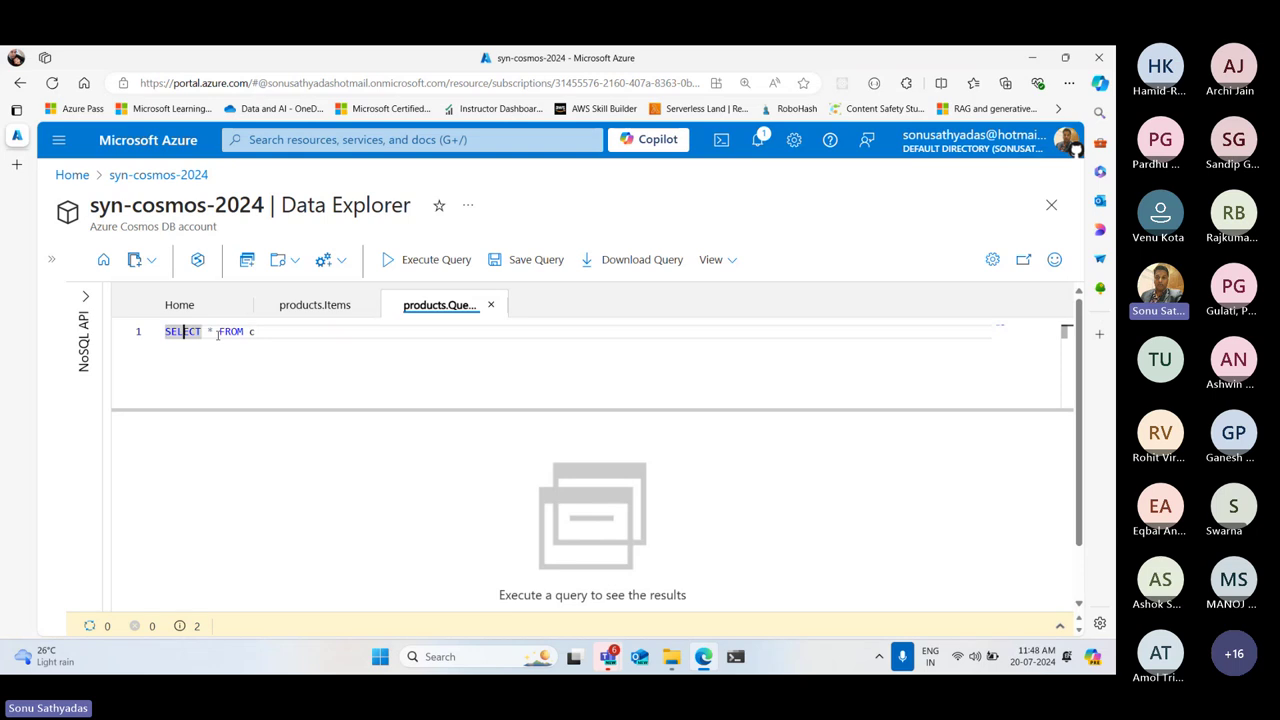
click(241, 333)
click(259, 333)
Execute SELECT * FROM c and review the returned Apple item
click(433, 262)
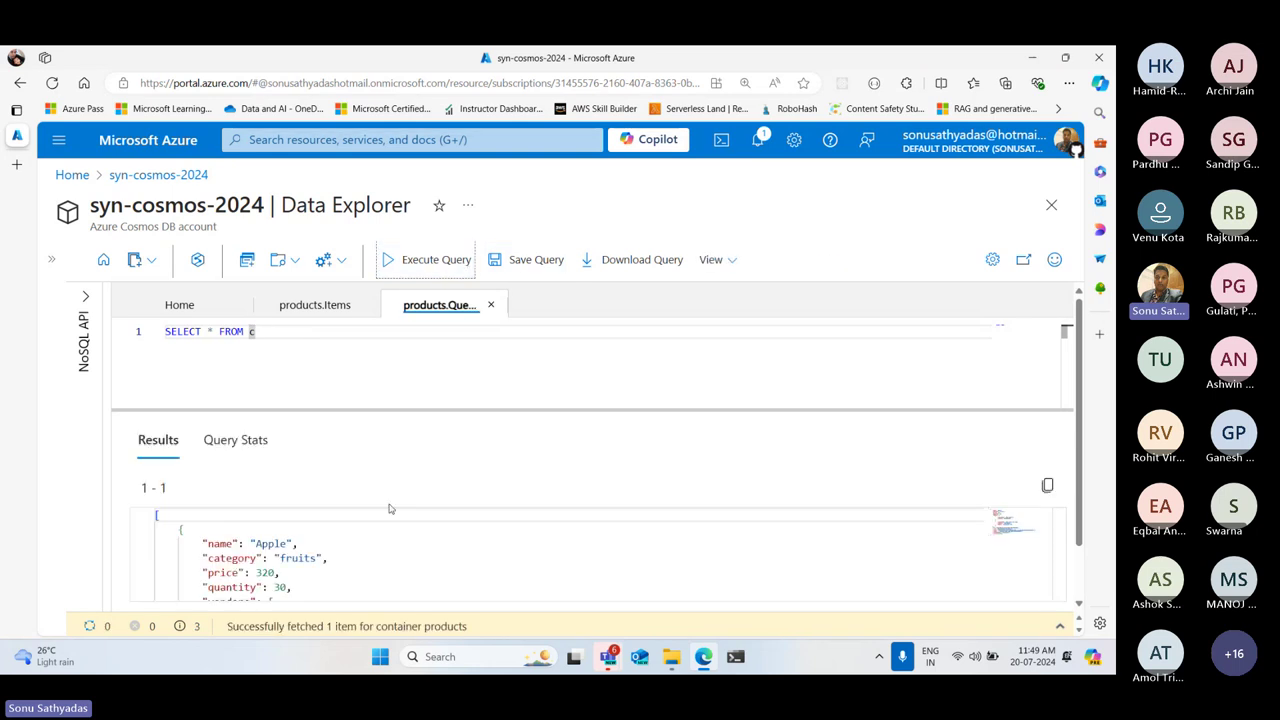
scroll(294, 531, down, 1)
scroll(294, 531, down, 5)
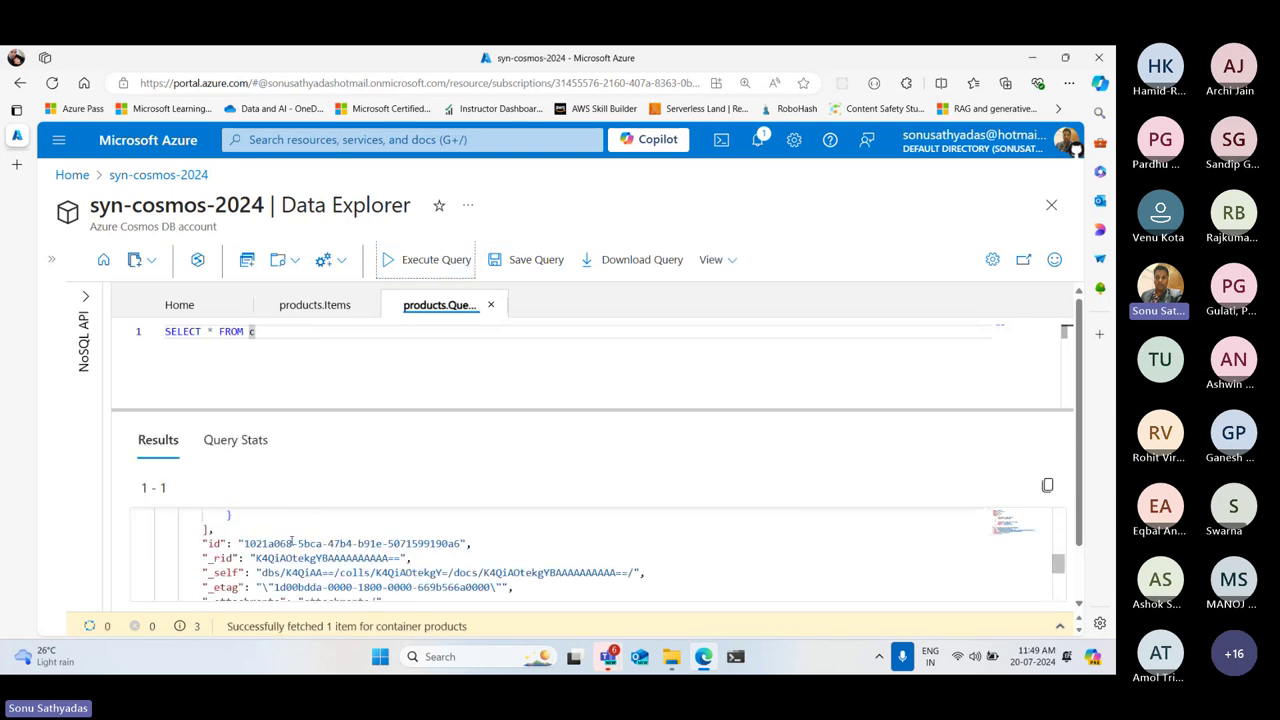
scroll(291, 541, up, 6)
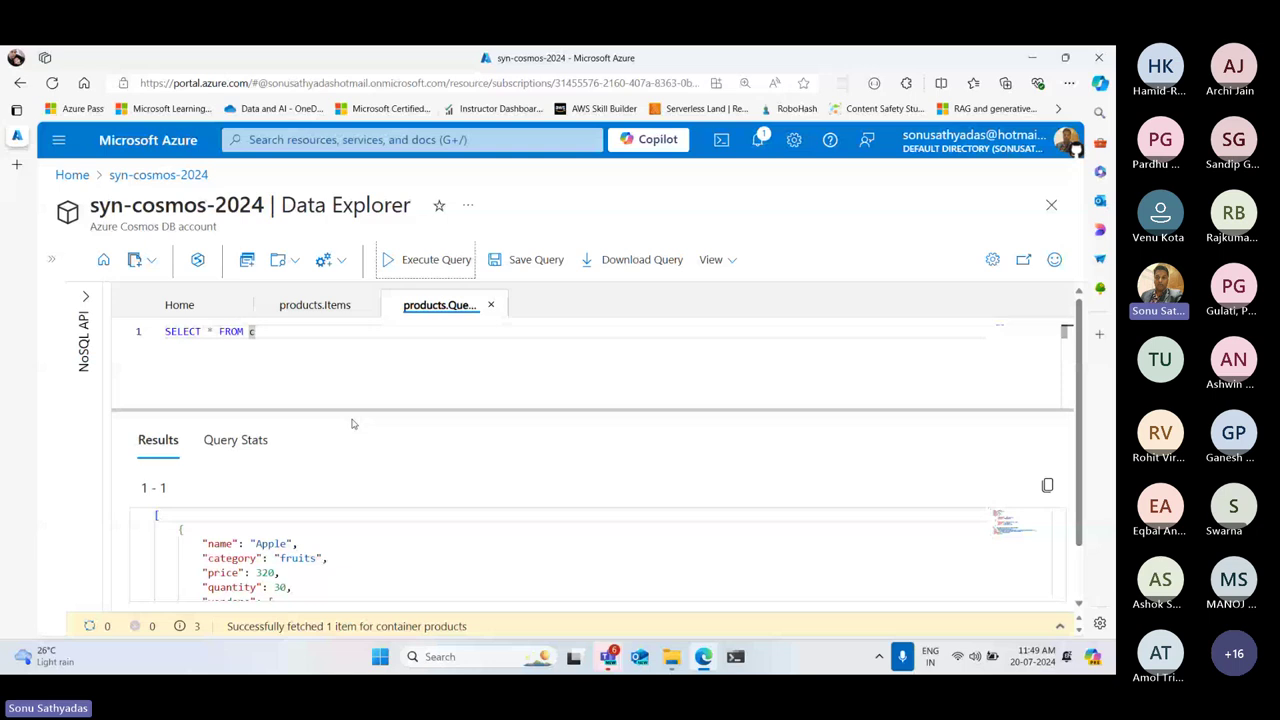
click(531, 334)
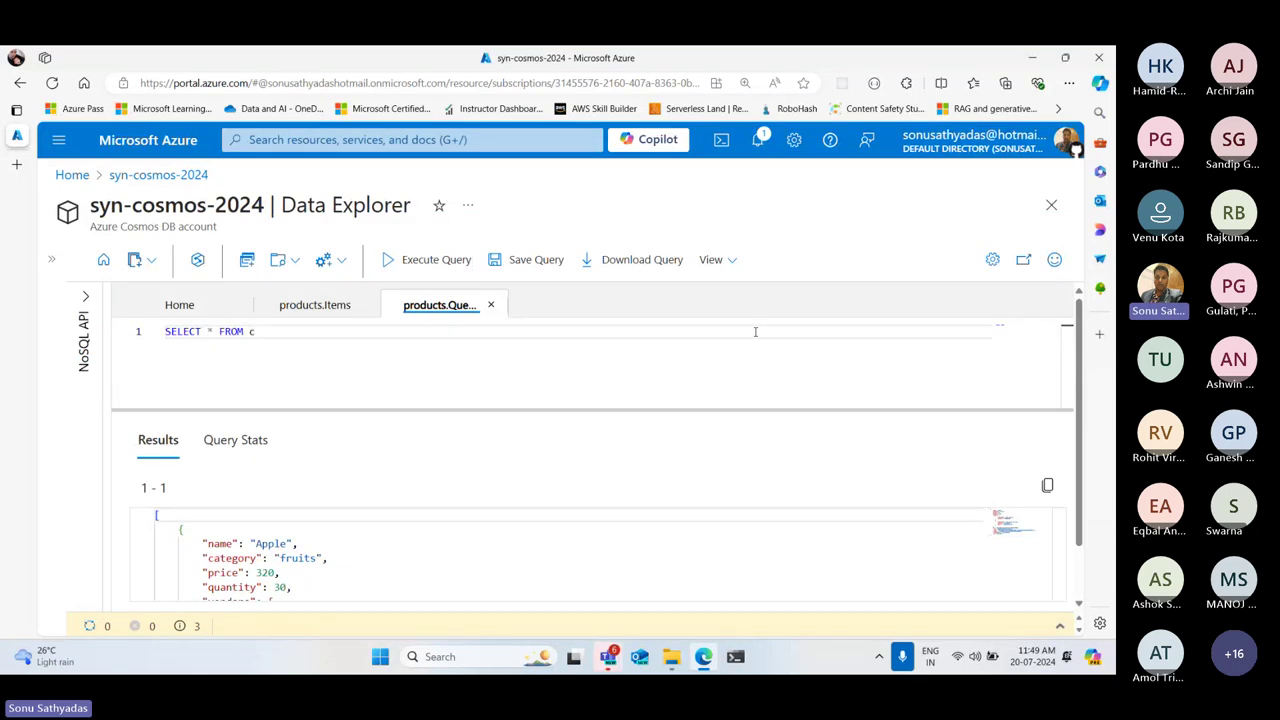
Replace * with c.name,c.price and run it, returning Apple with price 320
key(Delete)
text(c.name,c.price)
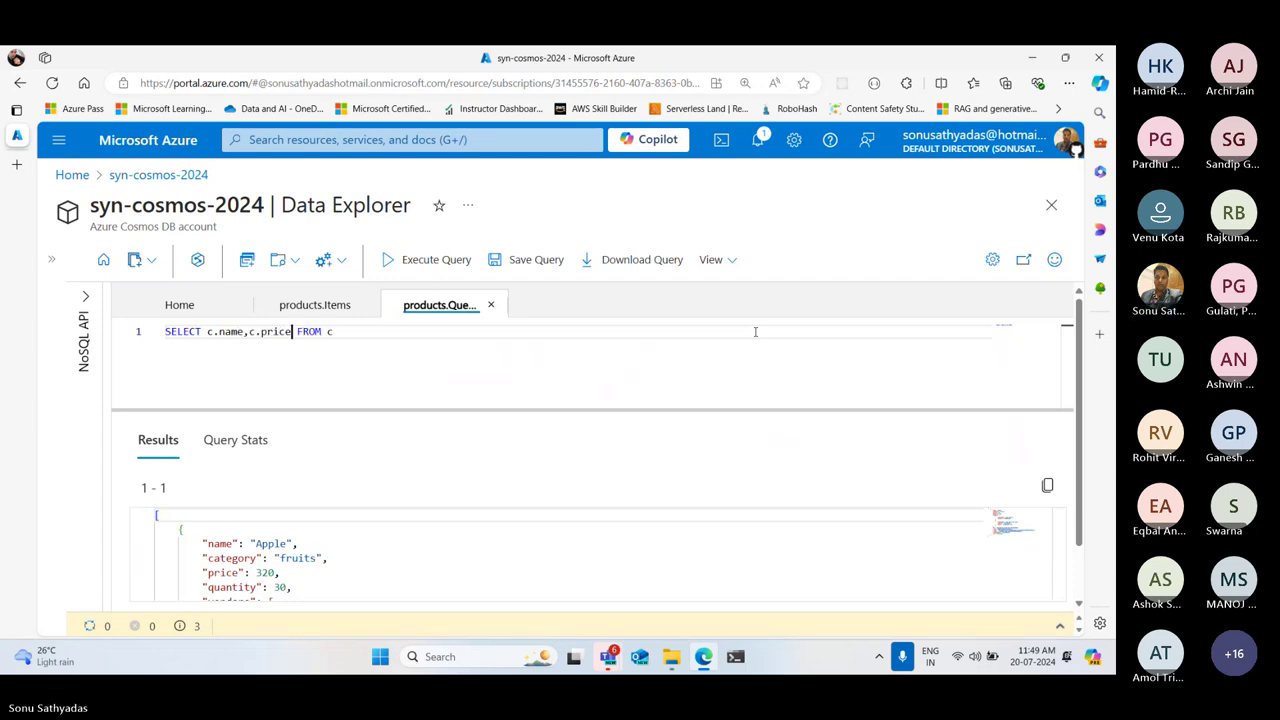
click(423, 264)
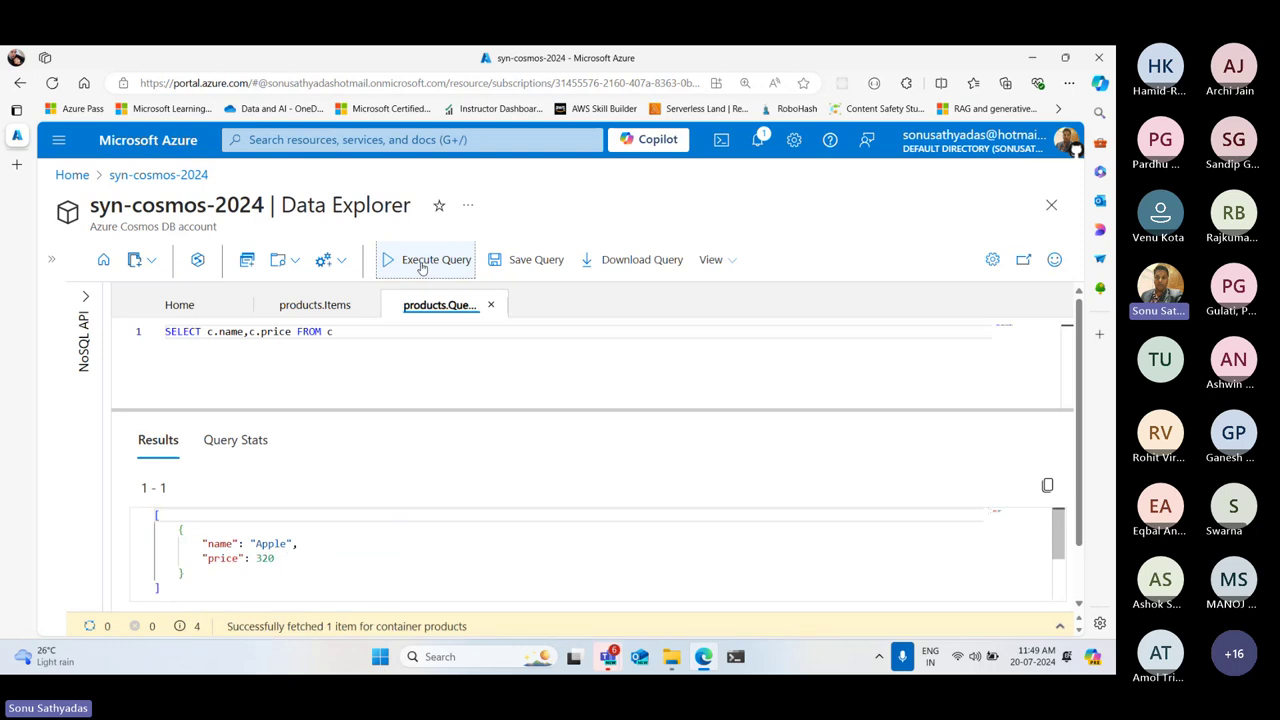
drag(179, 529, 228, 570)
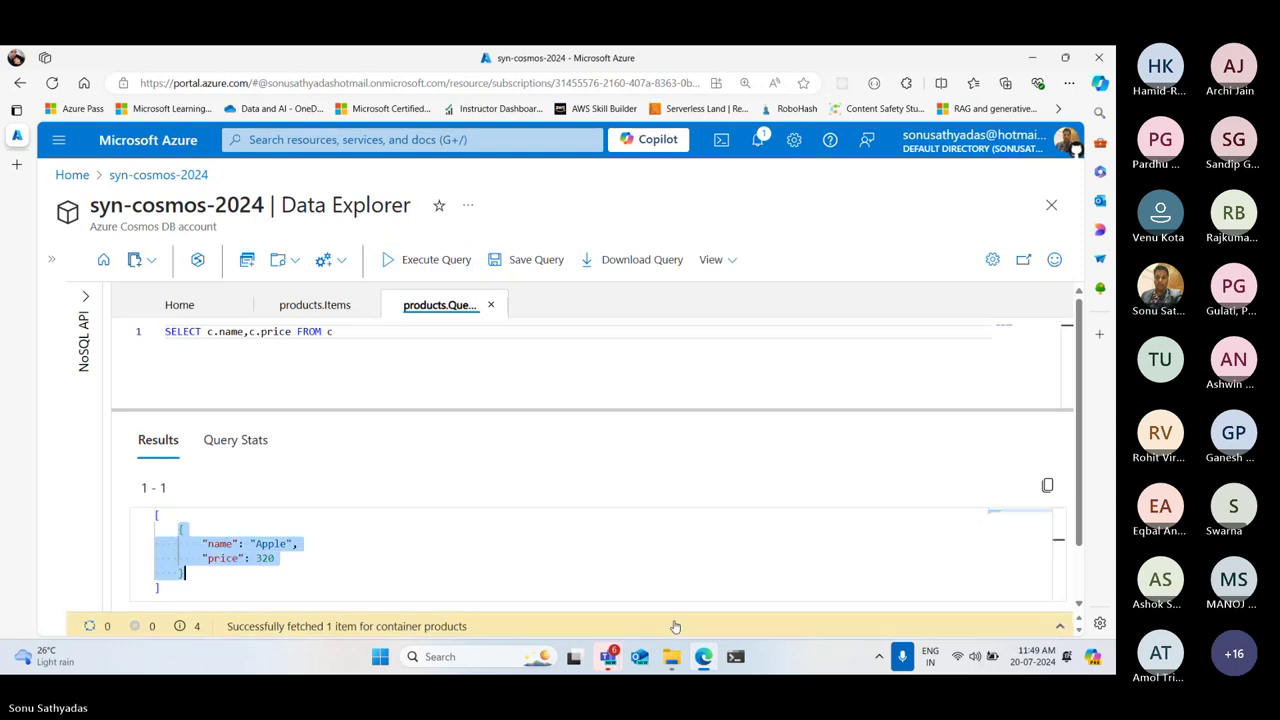
drag(337, 331, 158, 331)
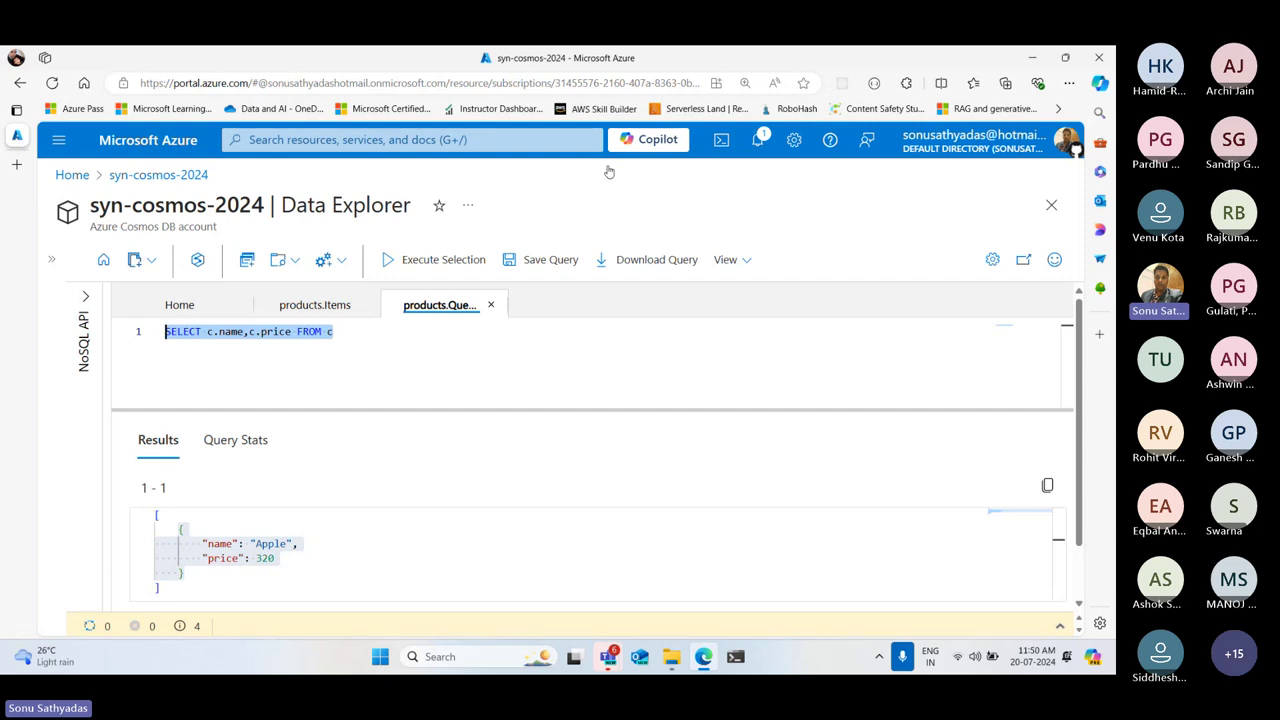
Append 'where c.price > 500' to the query and execute it
click(932, 361)
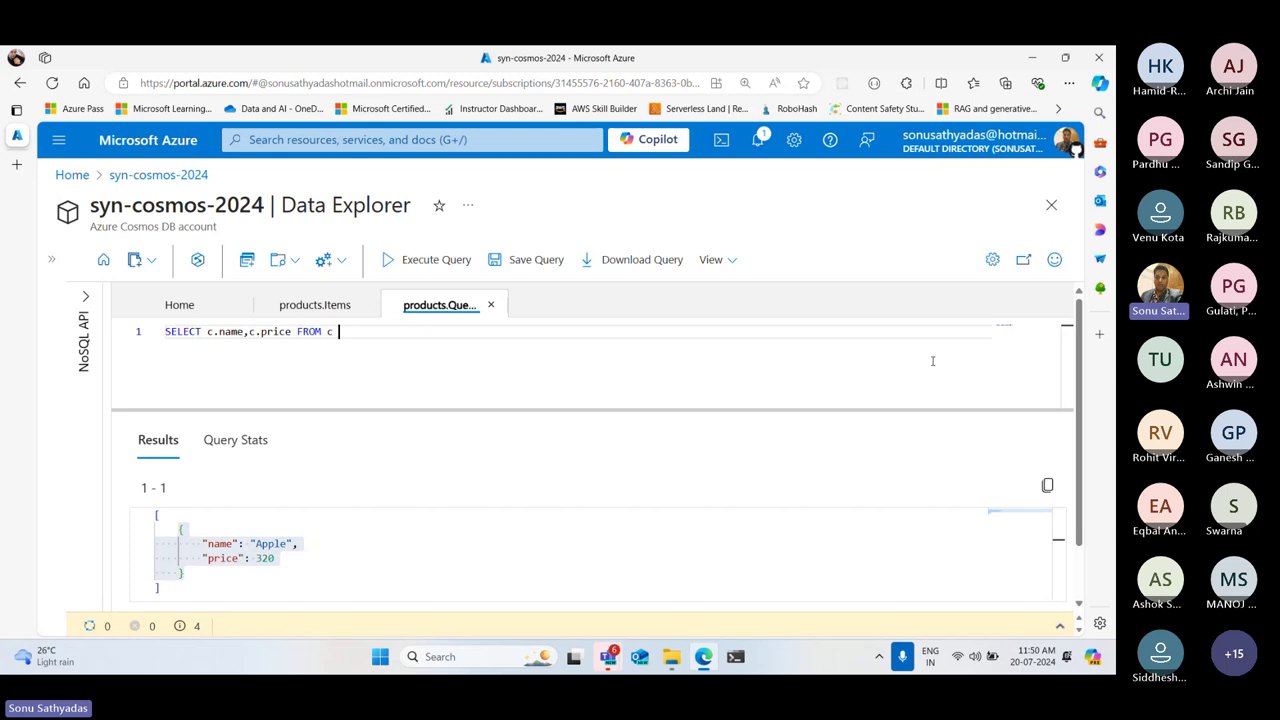
text(wher)
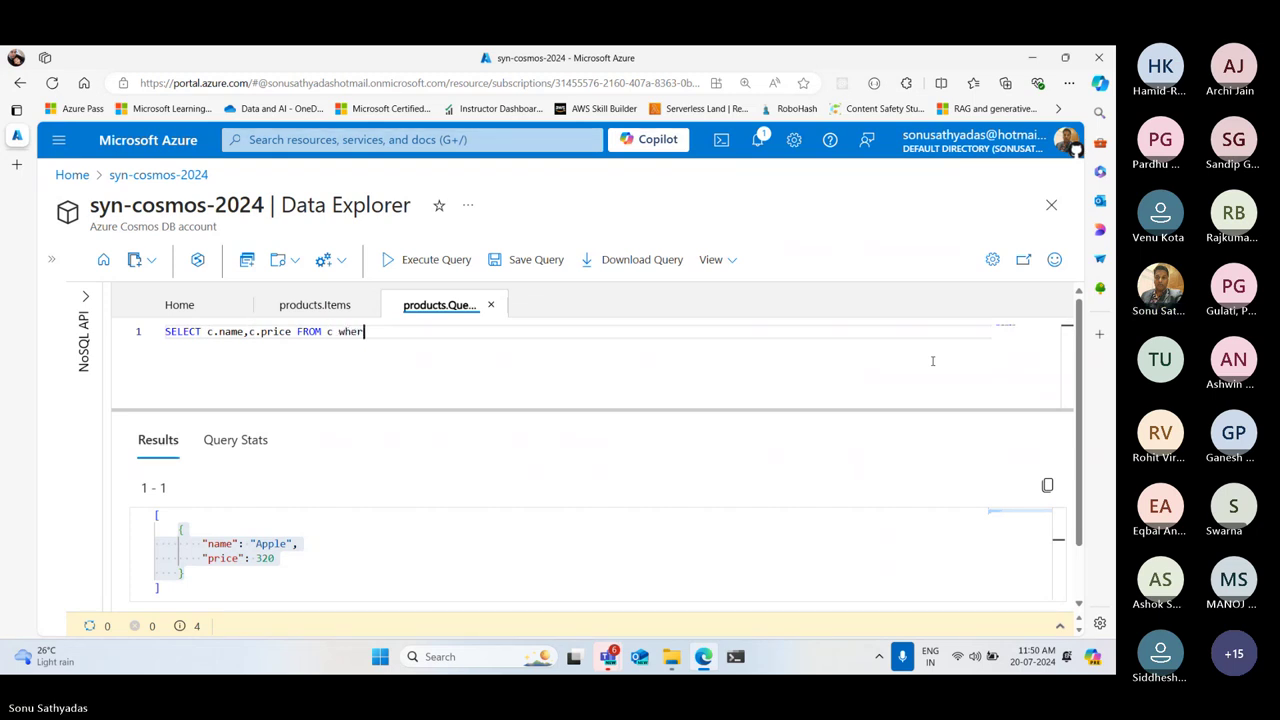
text(e c.pr)
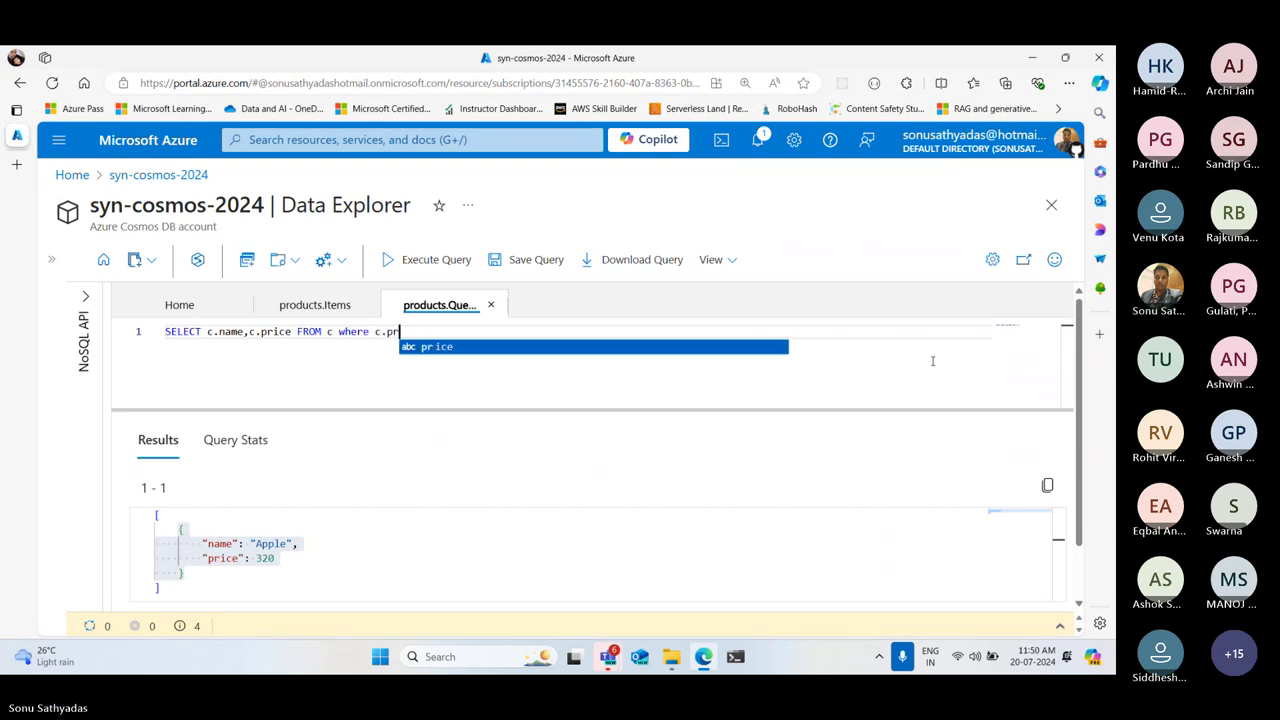
text(ice > 500)
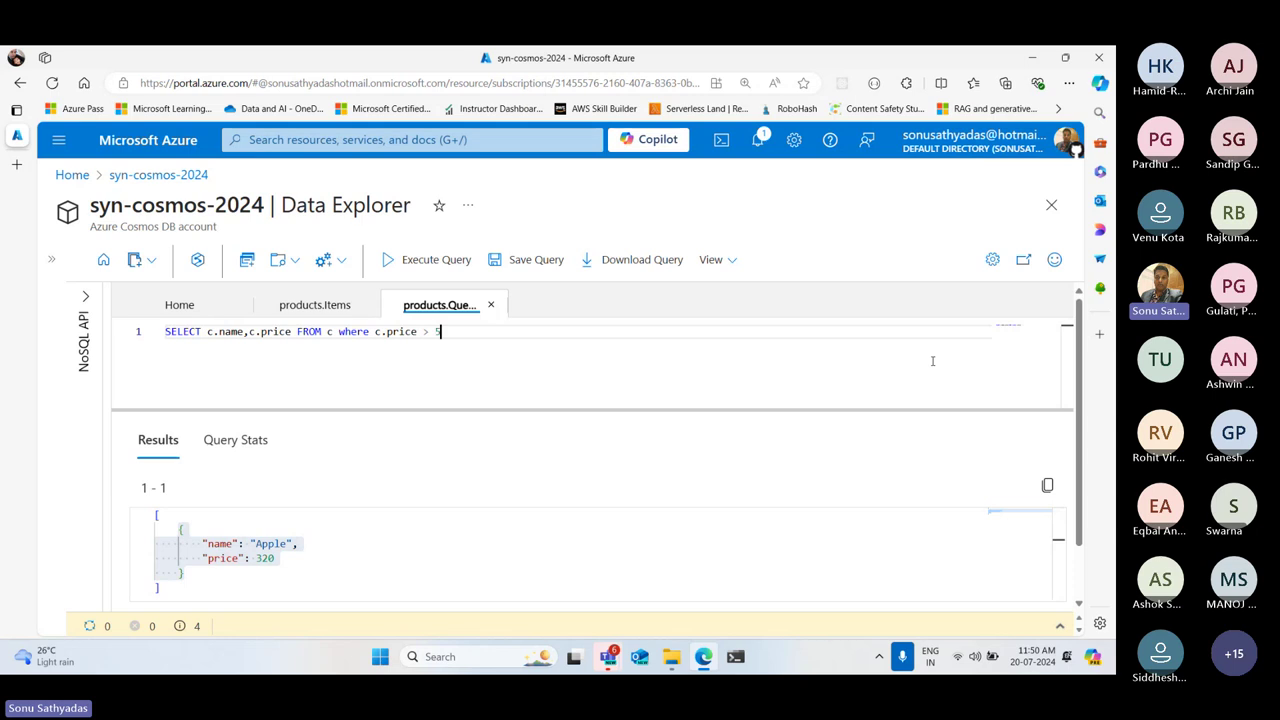
click(421, 260)
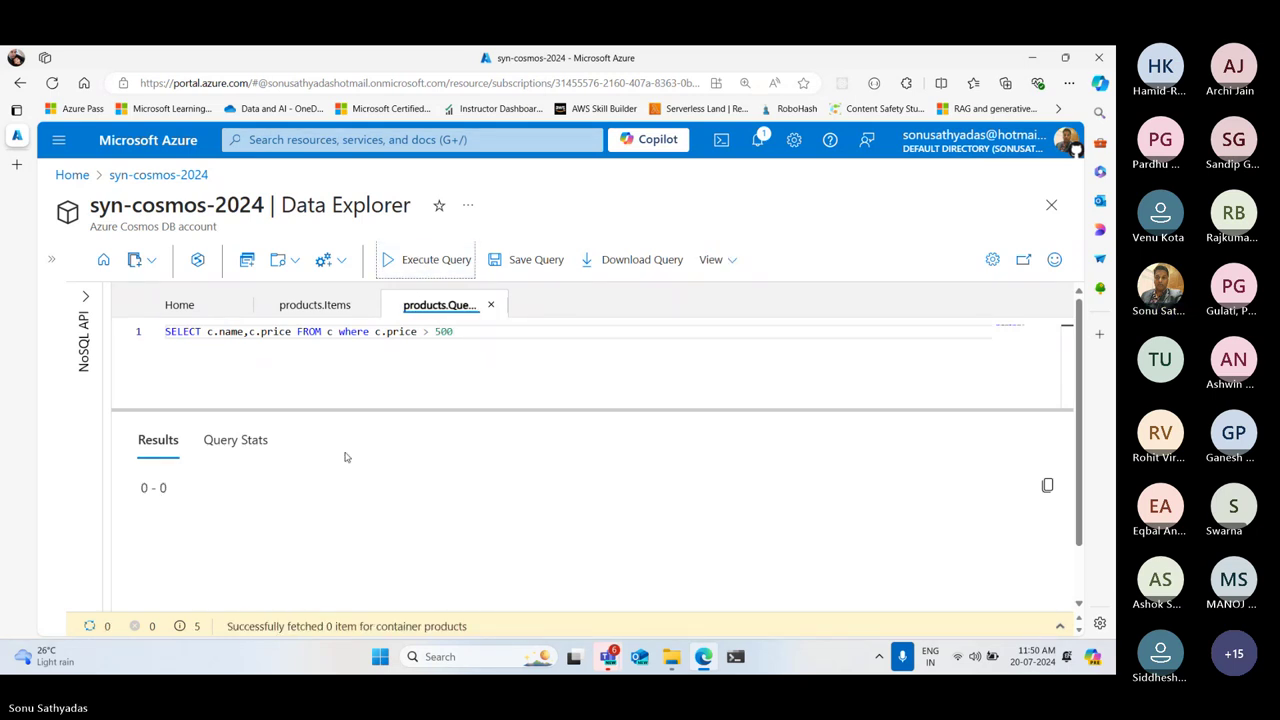
Change the filter to c.price > 300, rerun to get Apple at 320, and expand the resource tree
double_click(444, 331)
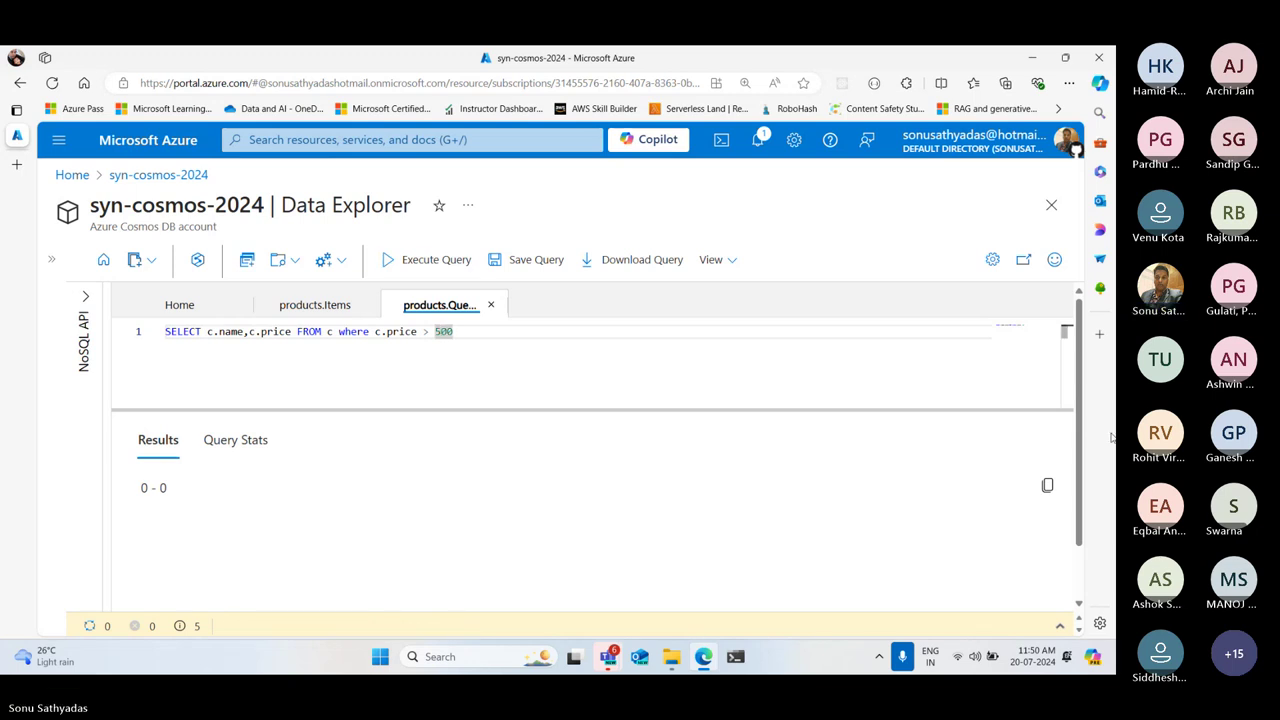
key(Left)
key(Delete)
text(3)
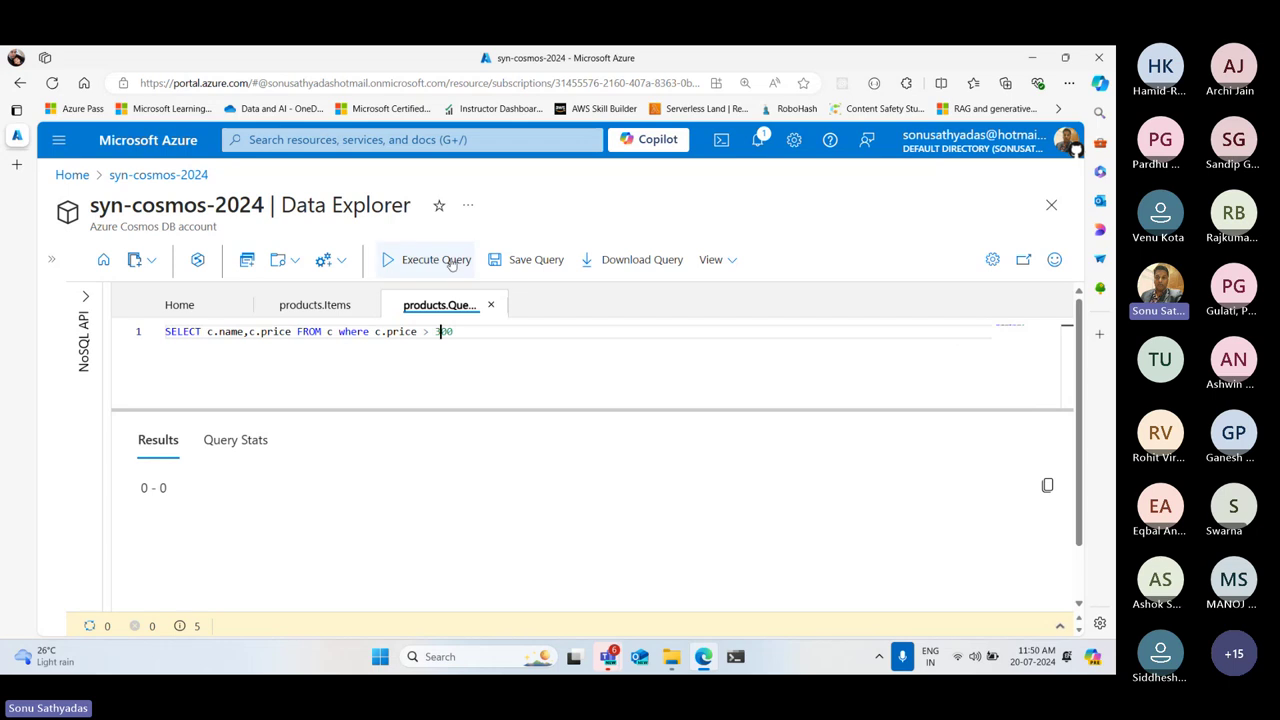
click(451, 262)
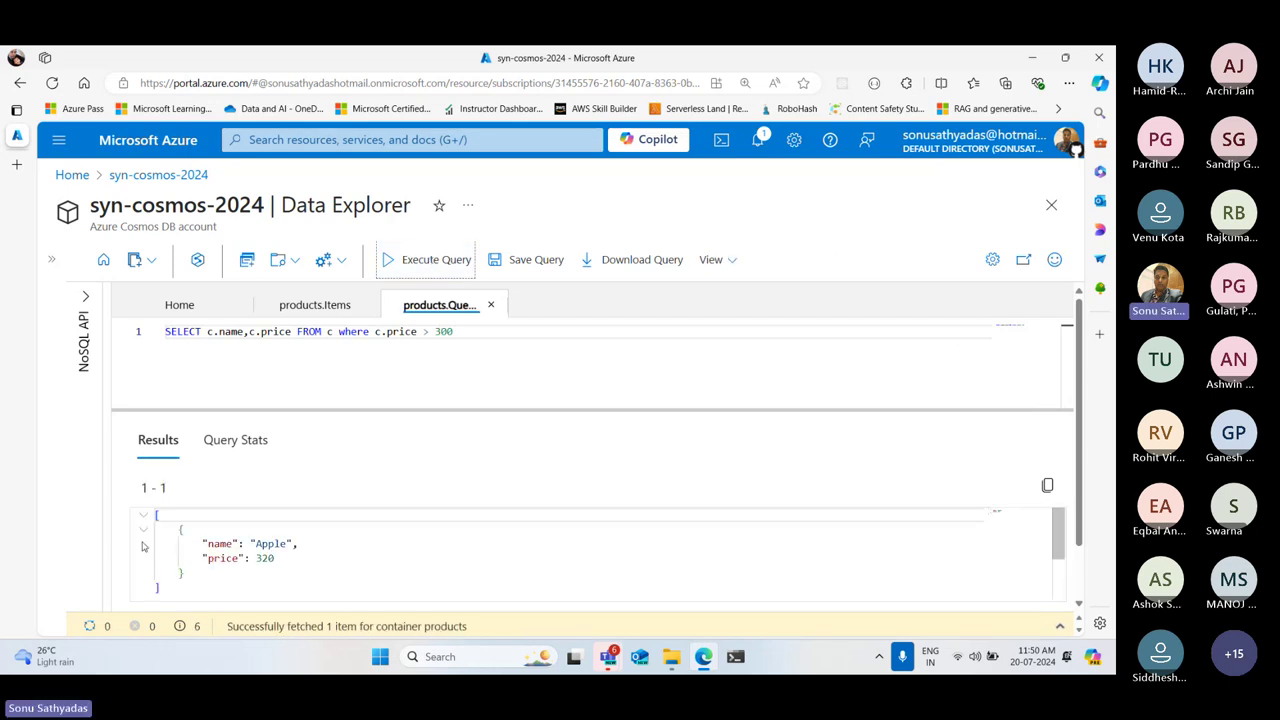
drag(276, 558, 233, 558)
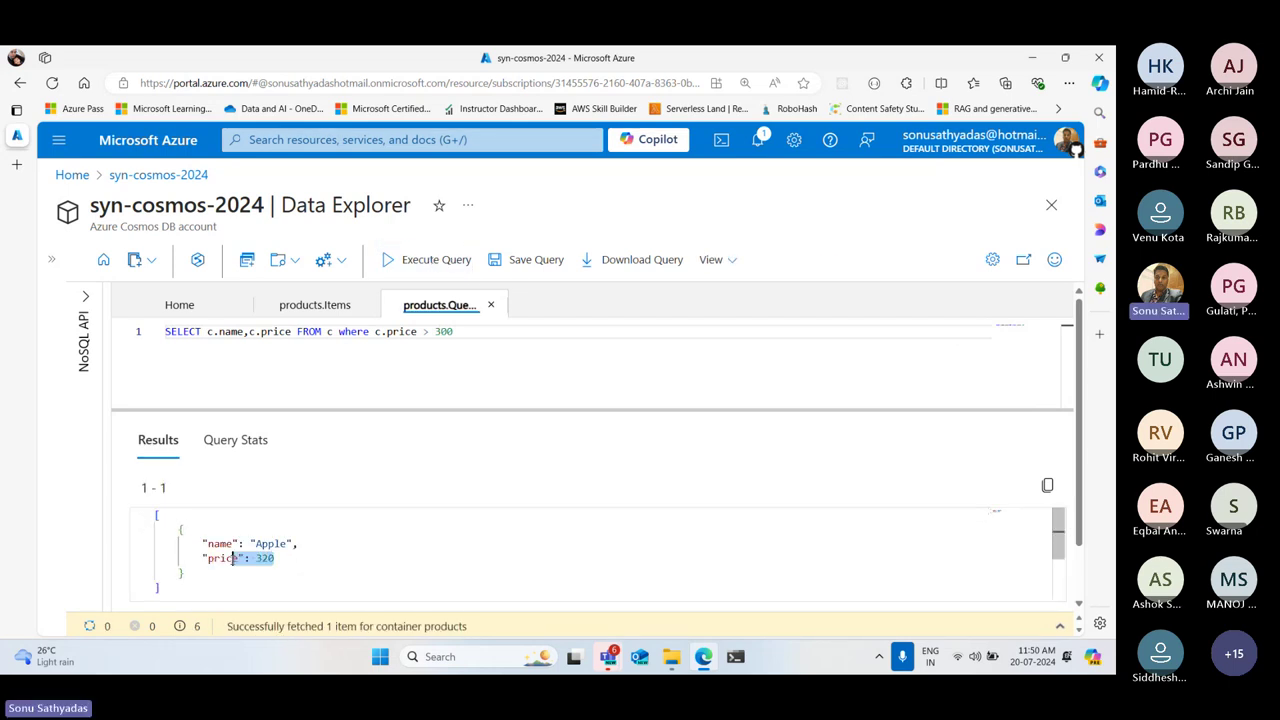
click(484, 364)
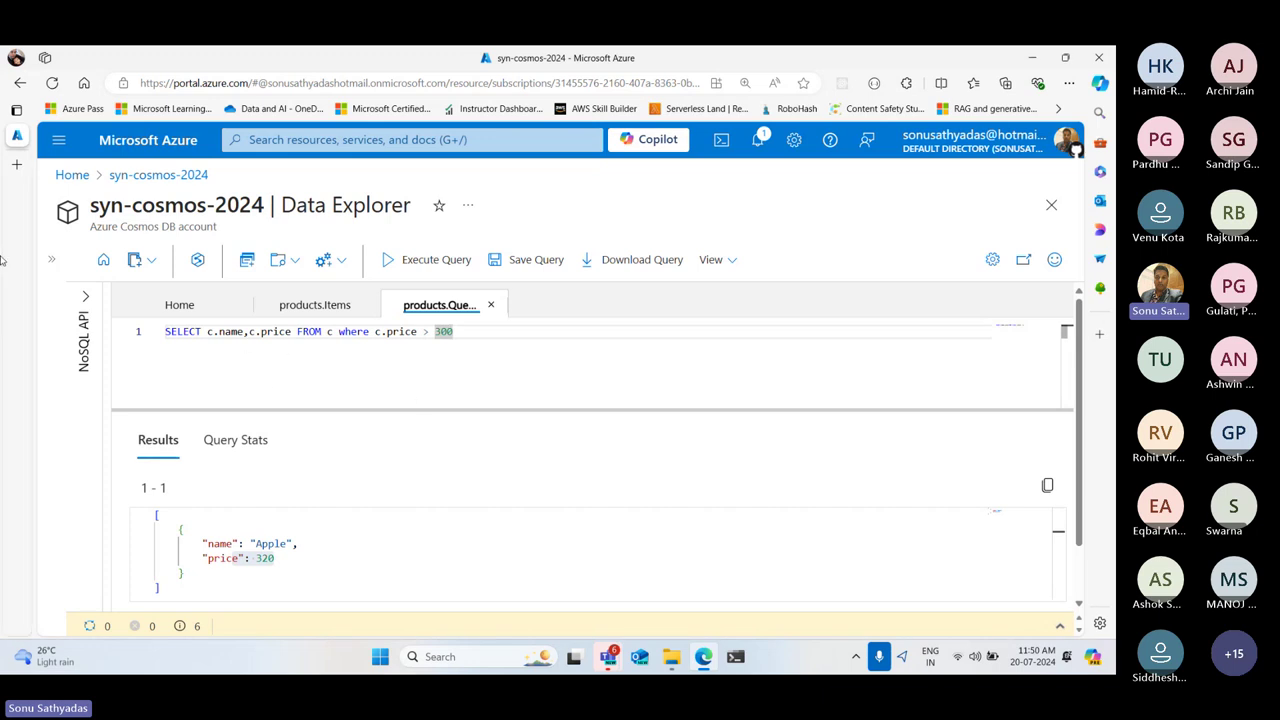
mouse_move(52, 264)
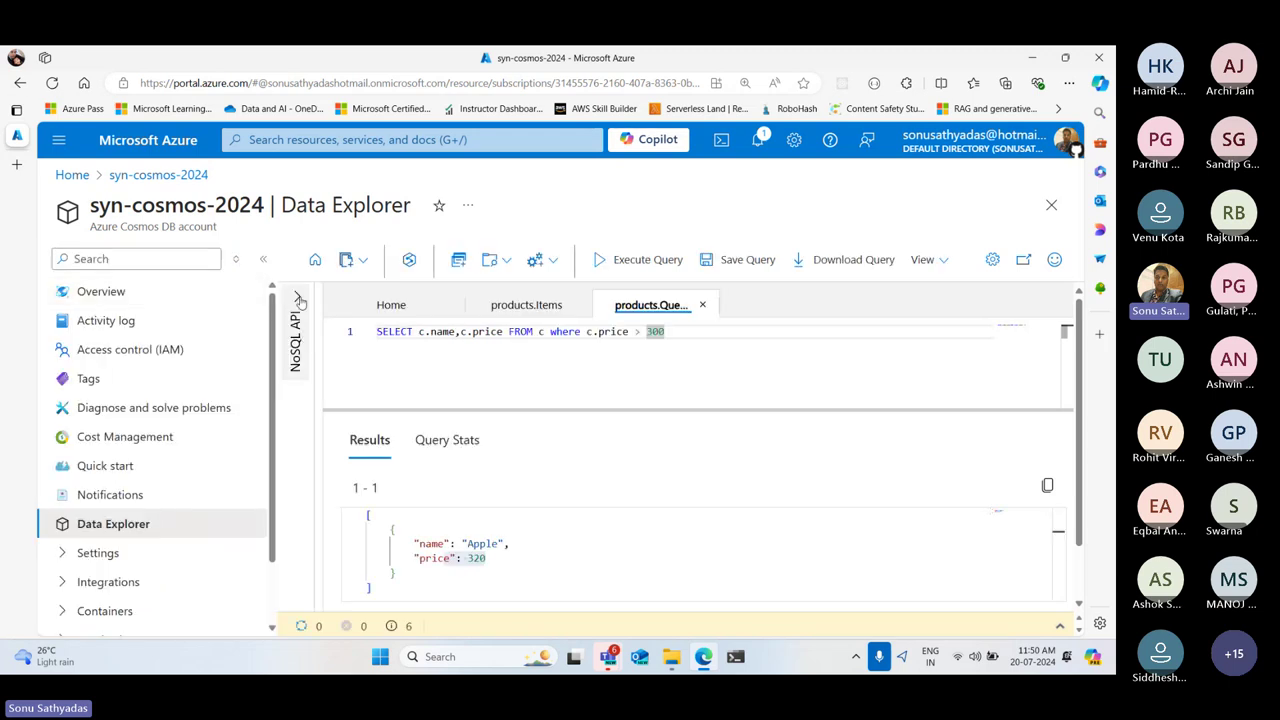
click(297, 296)
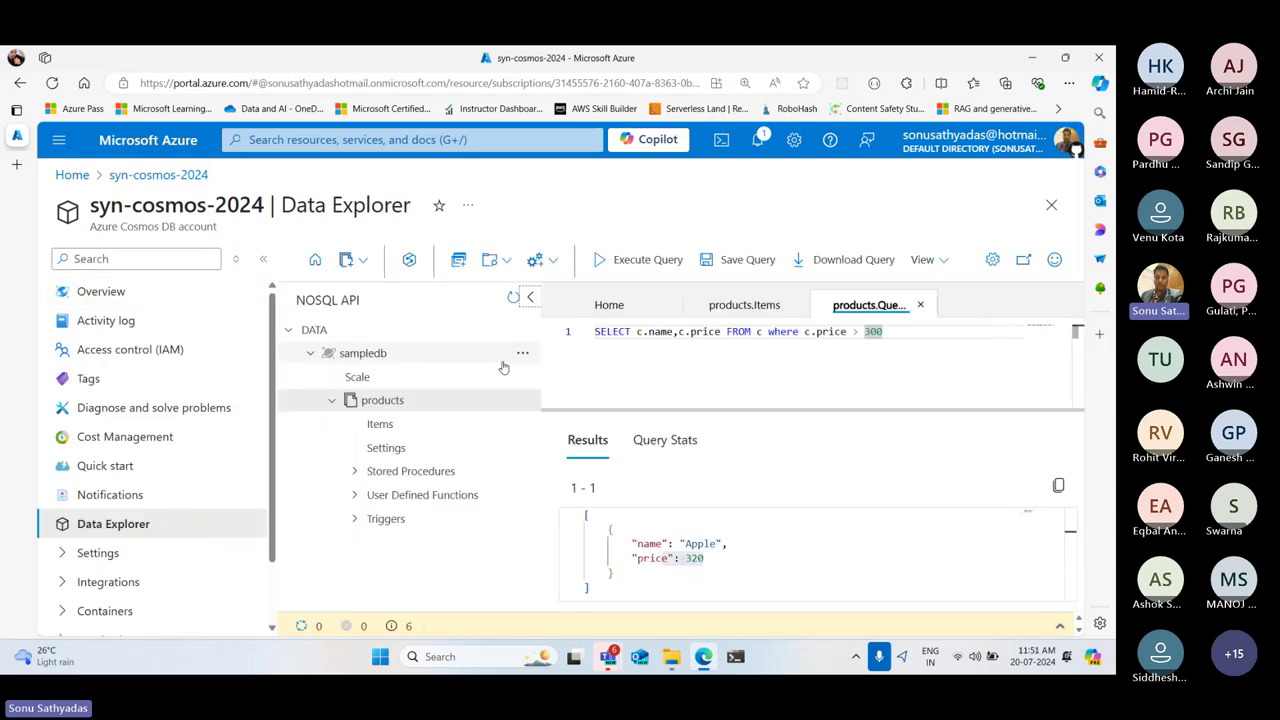
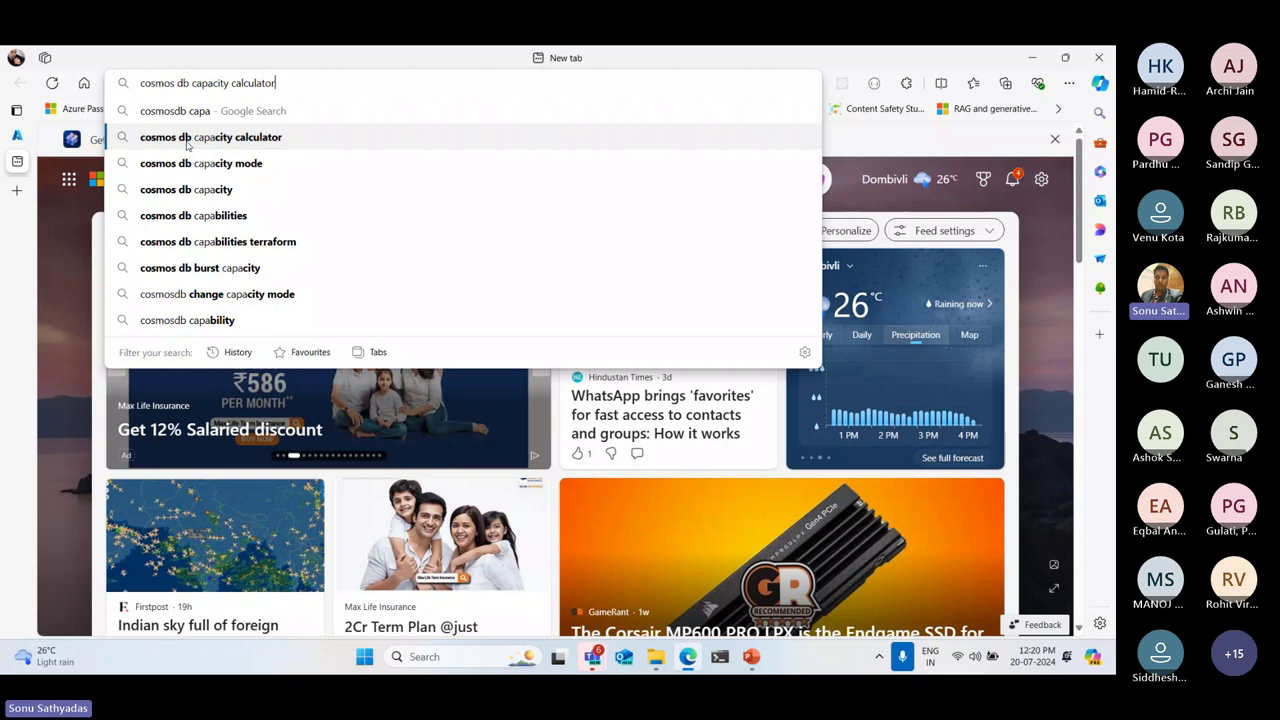
Run the search and open the cosmos.azure.com/capacitycalculator result
click(187, 140)
click(284, 283)
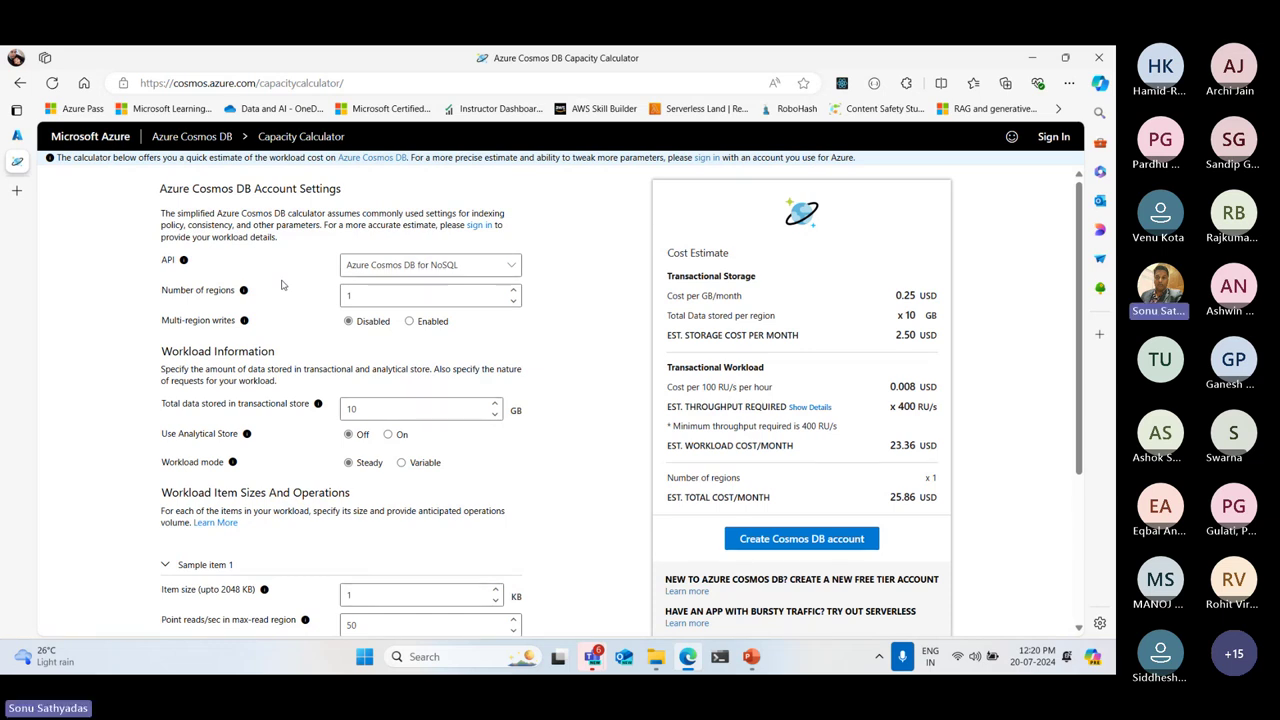
Keep the Azure Cosmos DB for NoSQL API and enter 50 GB of transactional store data
click(503, 270)
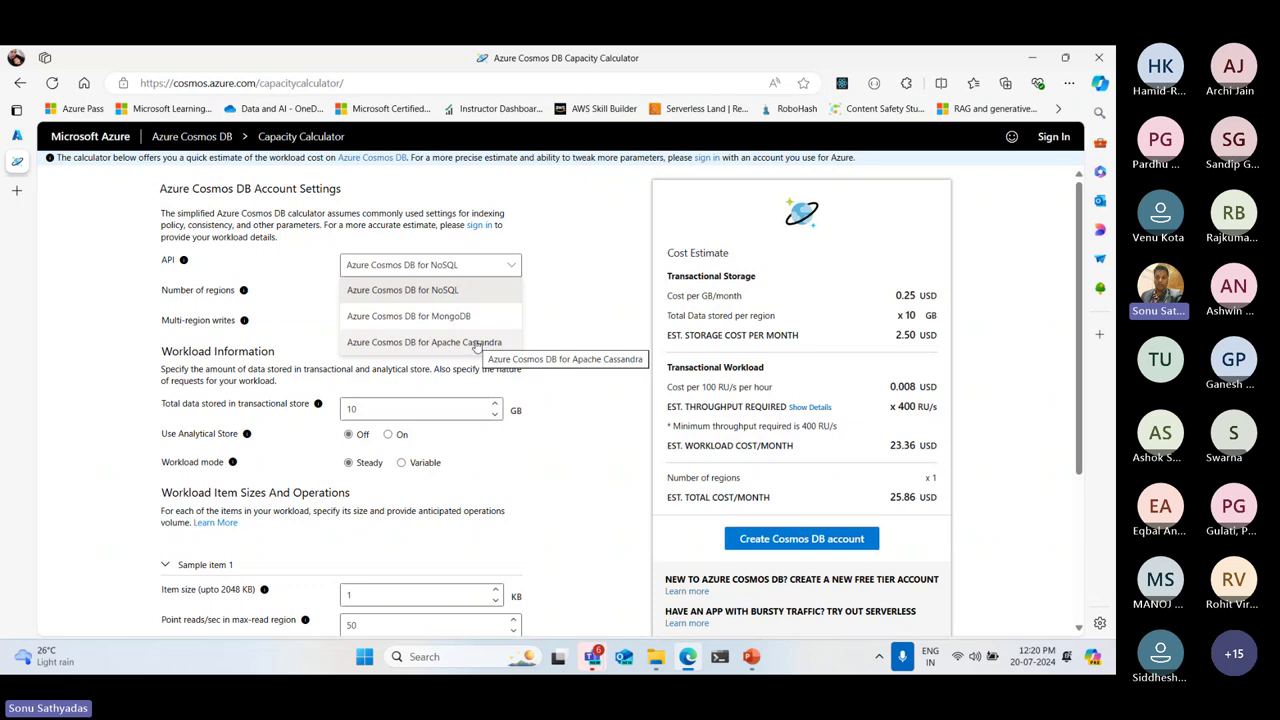
click(444, 290)
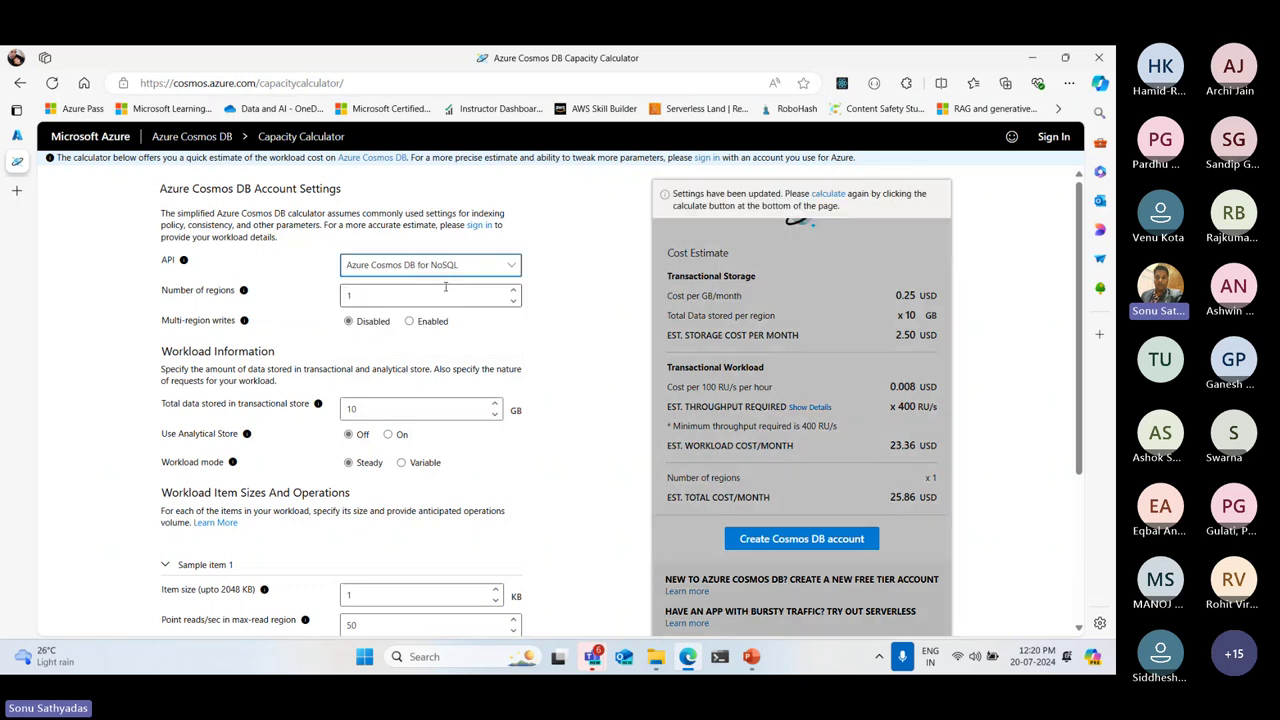
double_click(399, 296)
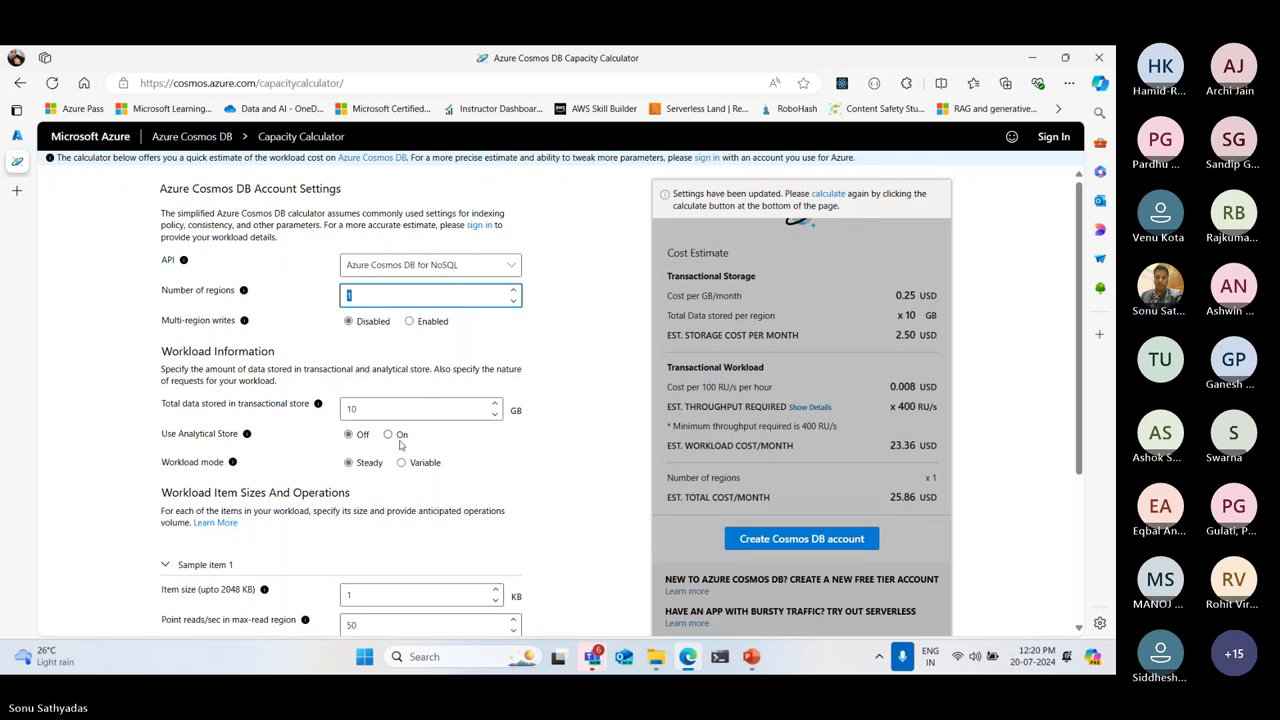
click(392, 405)
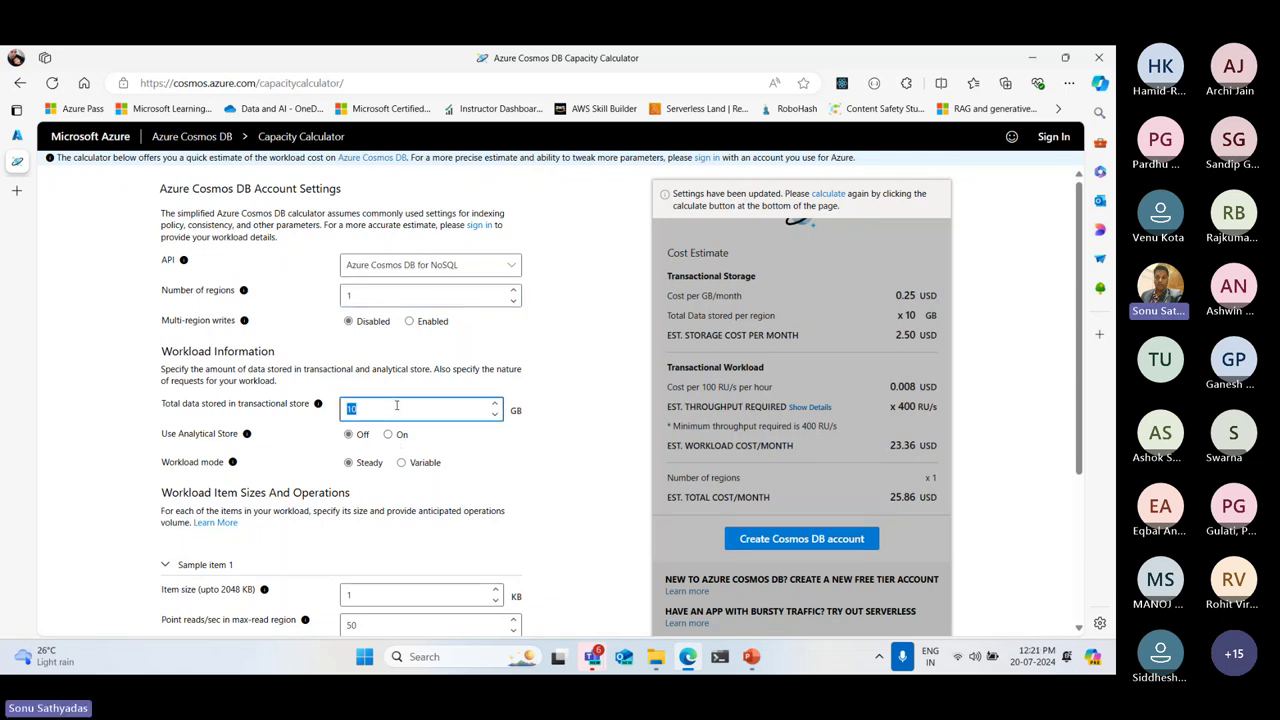
drag(170, 404, 282, 404)
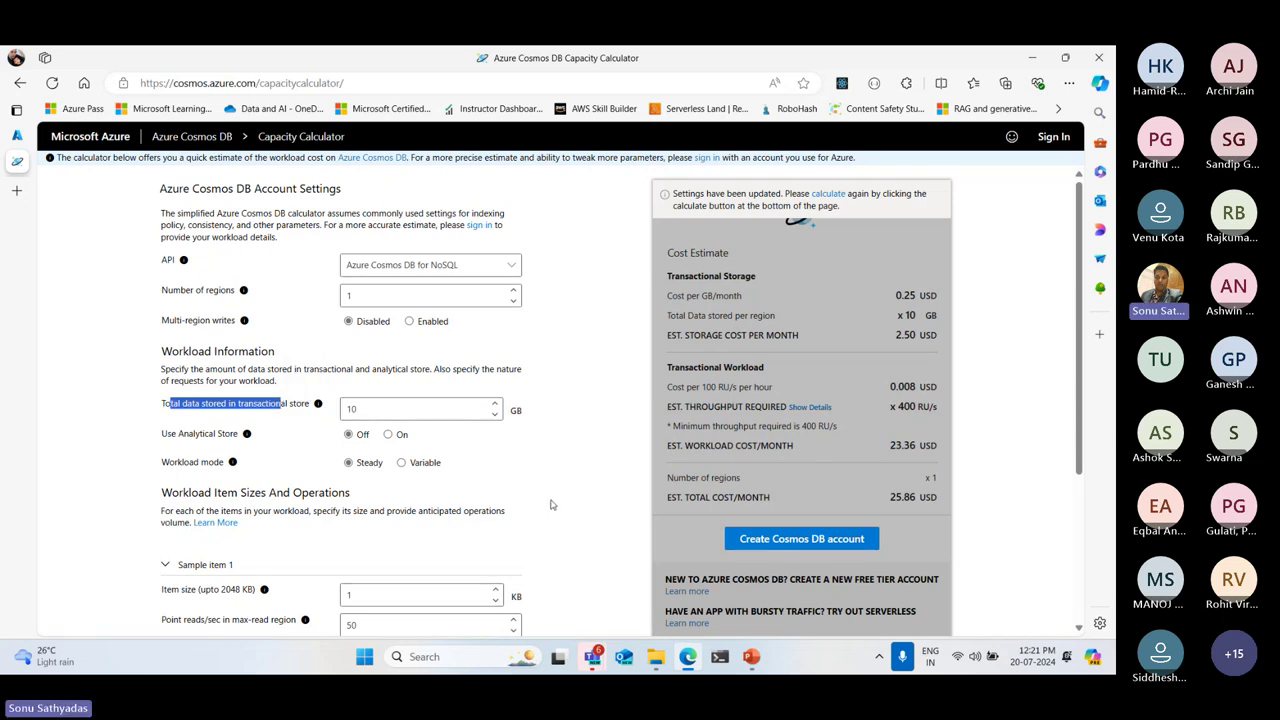
click(465, 410)
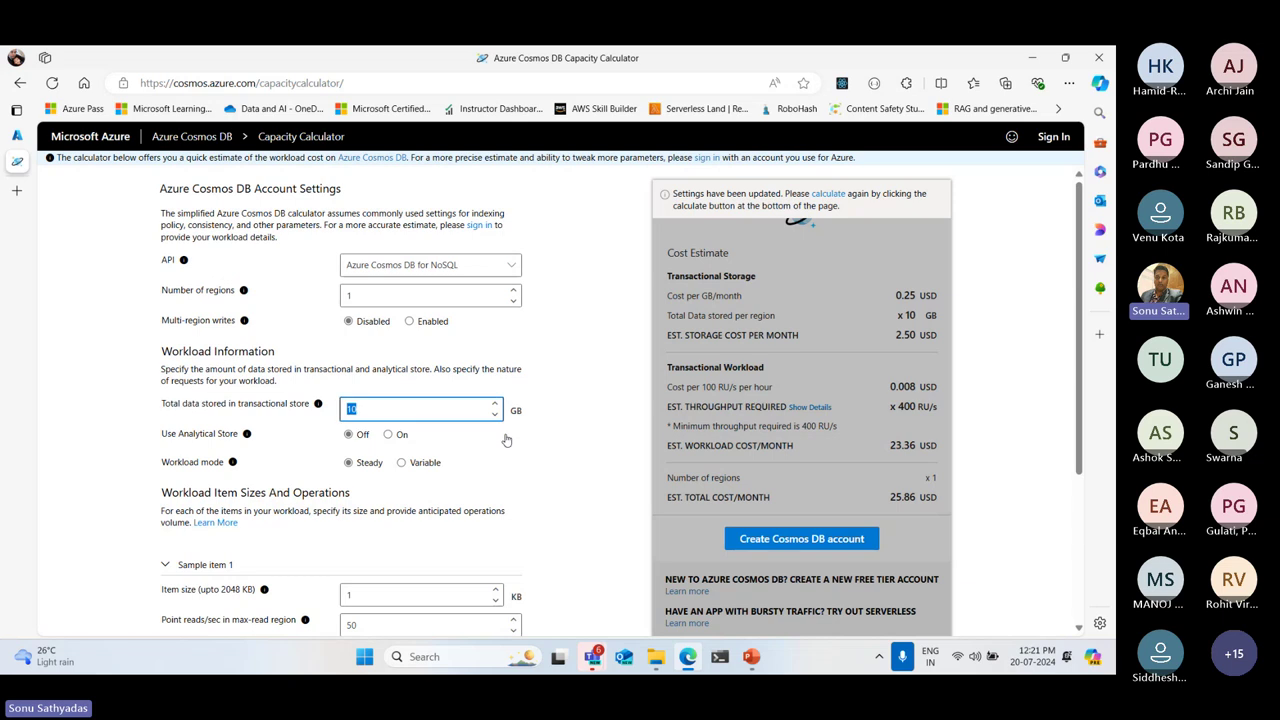
text(50)
click(624, 452)
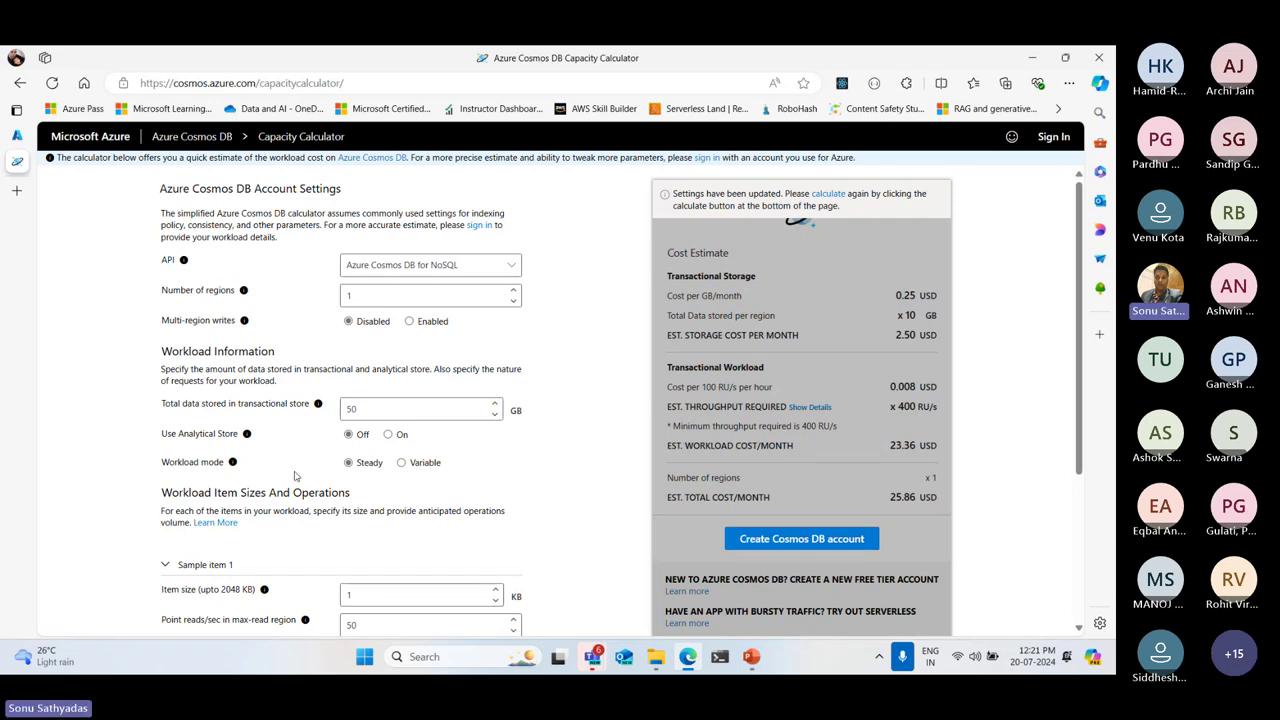
Switch Use Analytical Store on, then back off
click(388, 435)
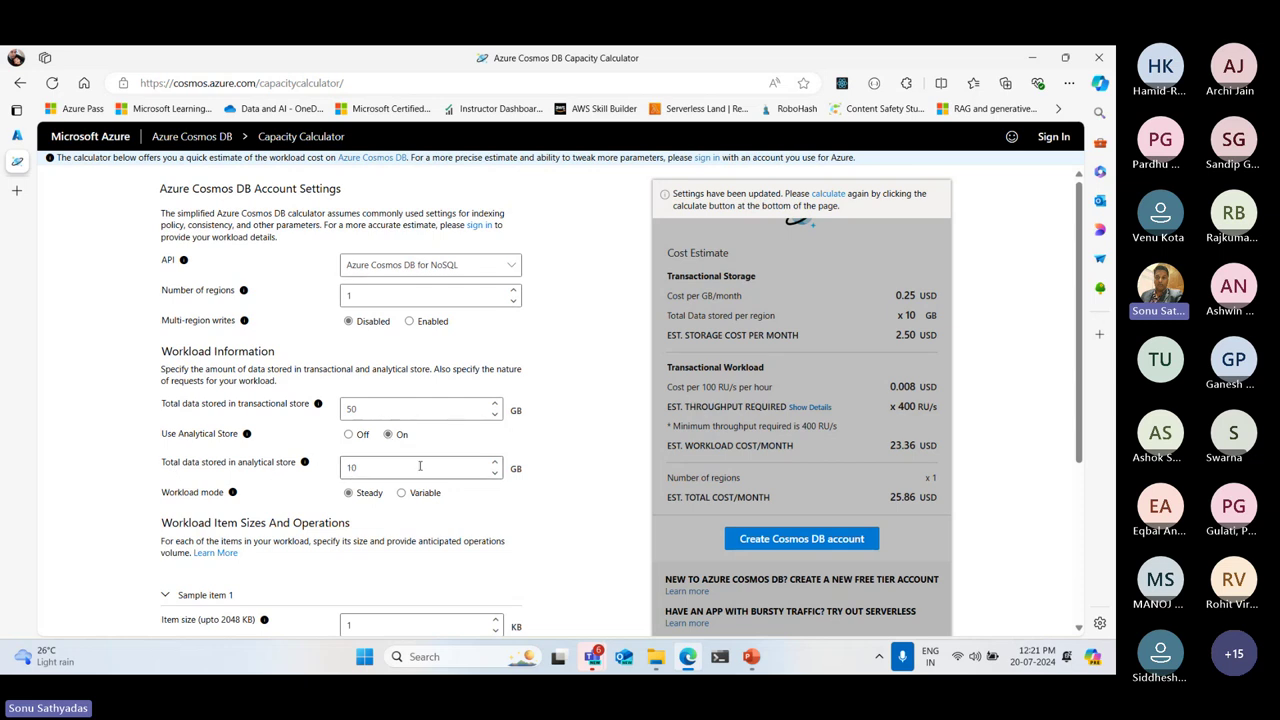
double_click(420, 466)
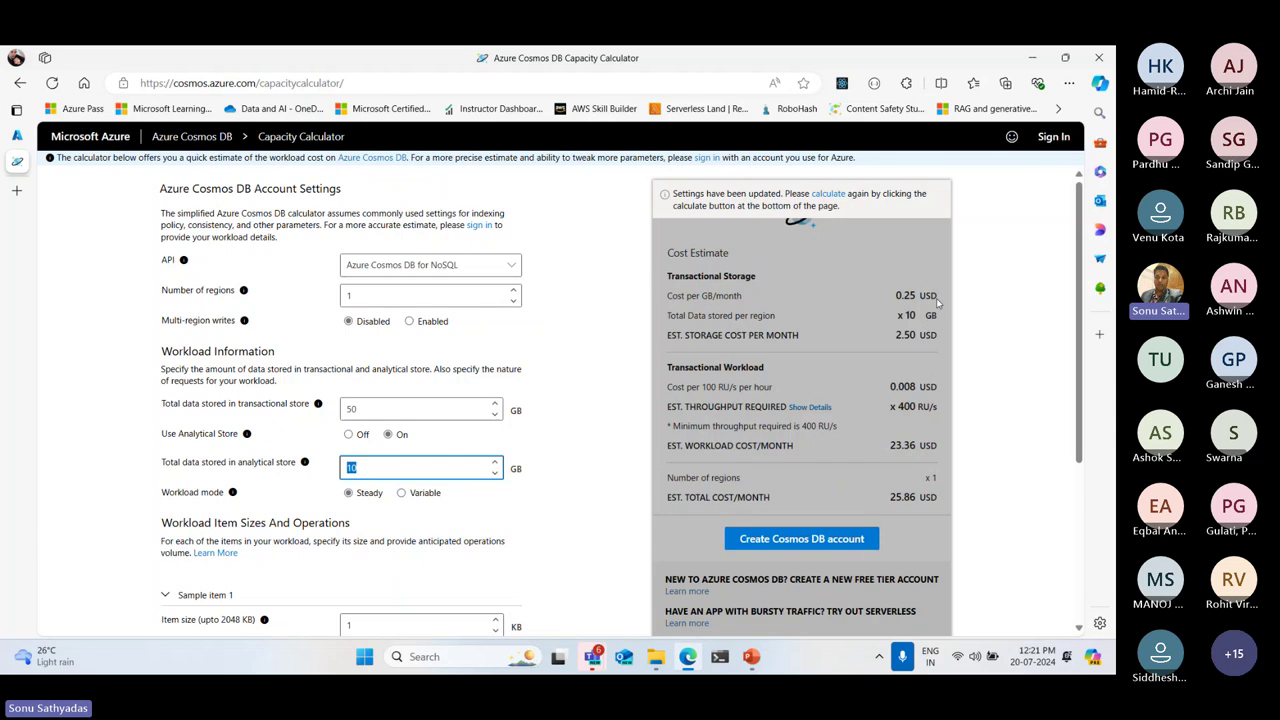
click(348, 434)
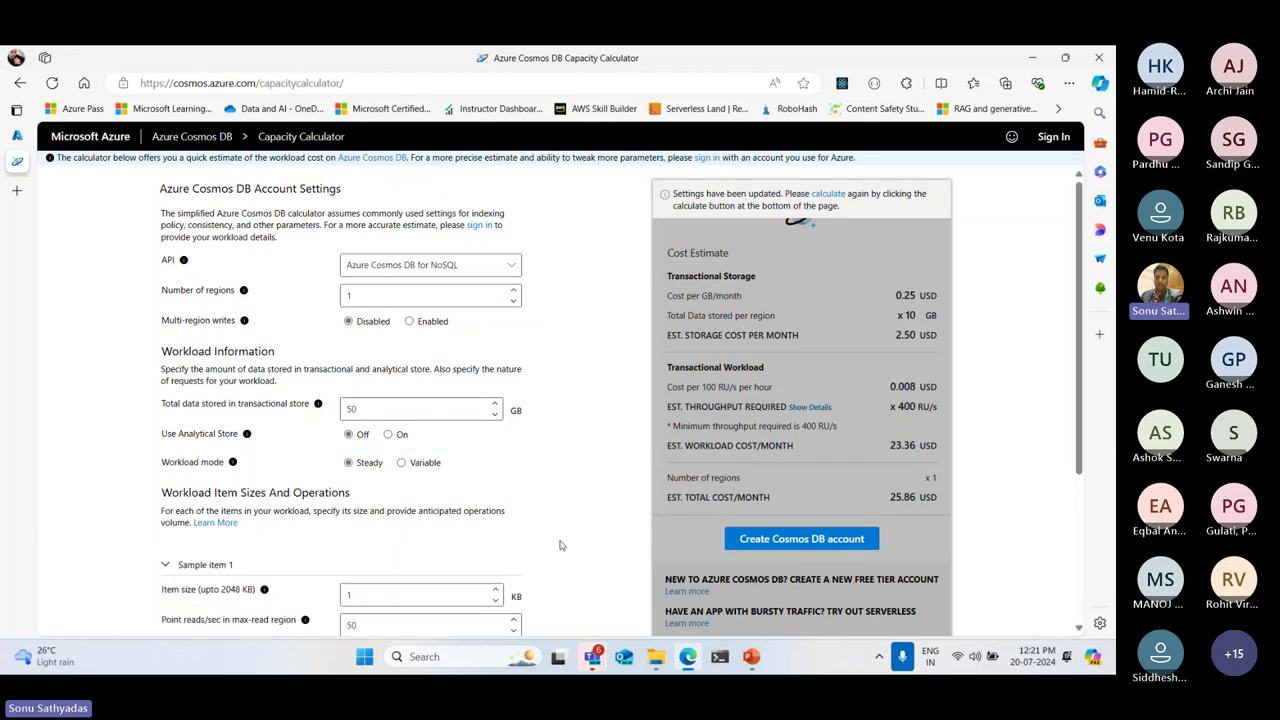
Point out Sample item 1's item size of 1 and its 2048 KB limit
scroll(545, 458, down, 3)
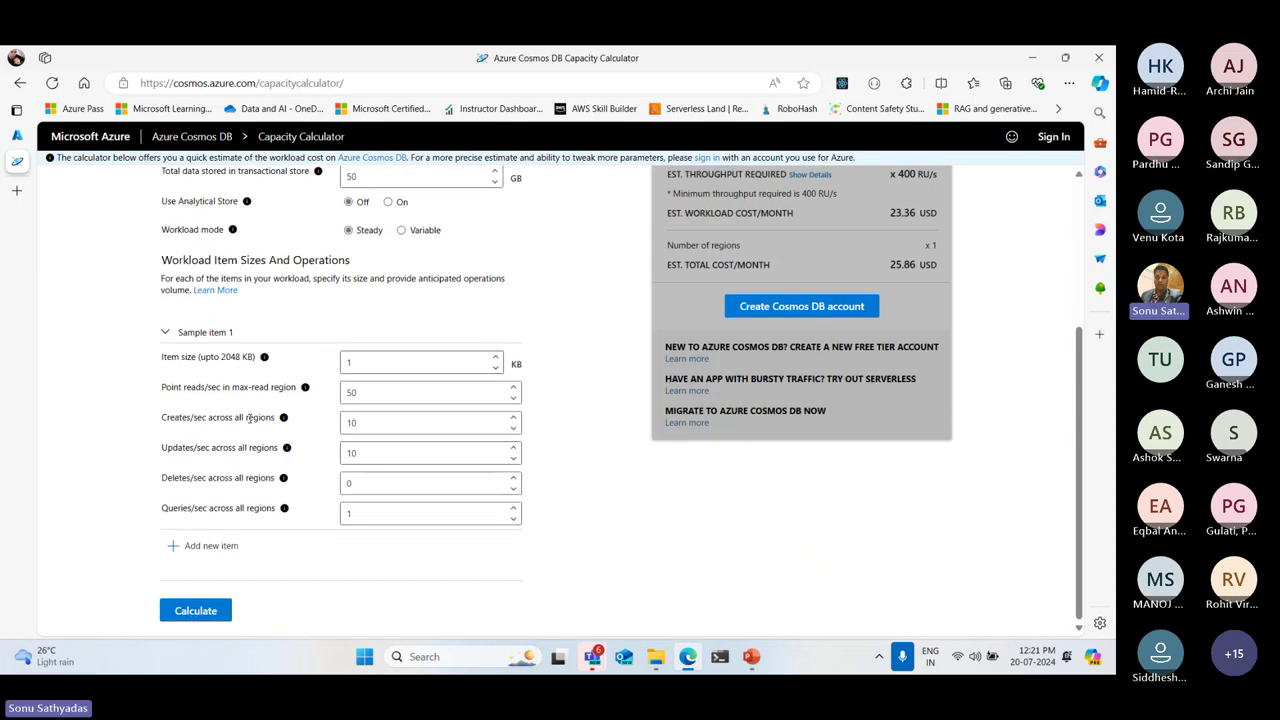
drag(162, 357, 258, 358)
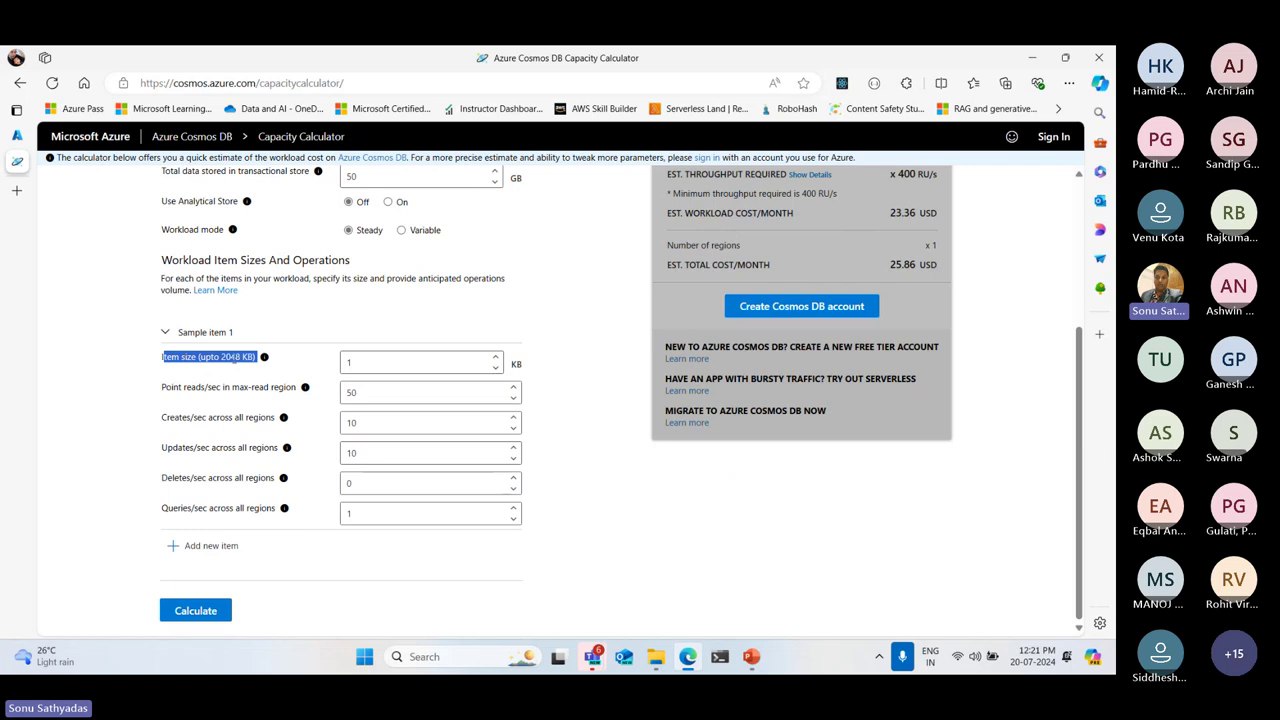
double_click(232, 357)
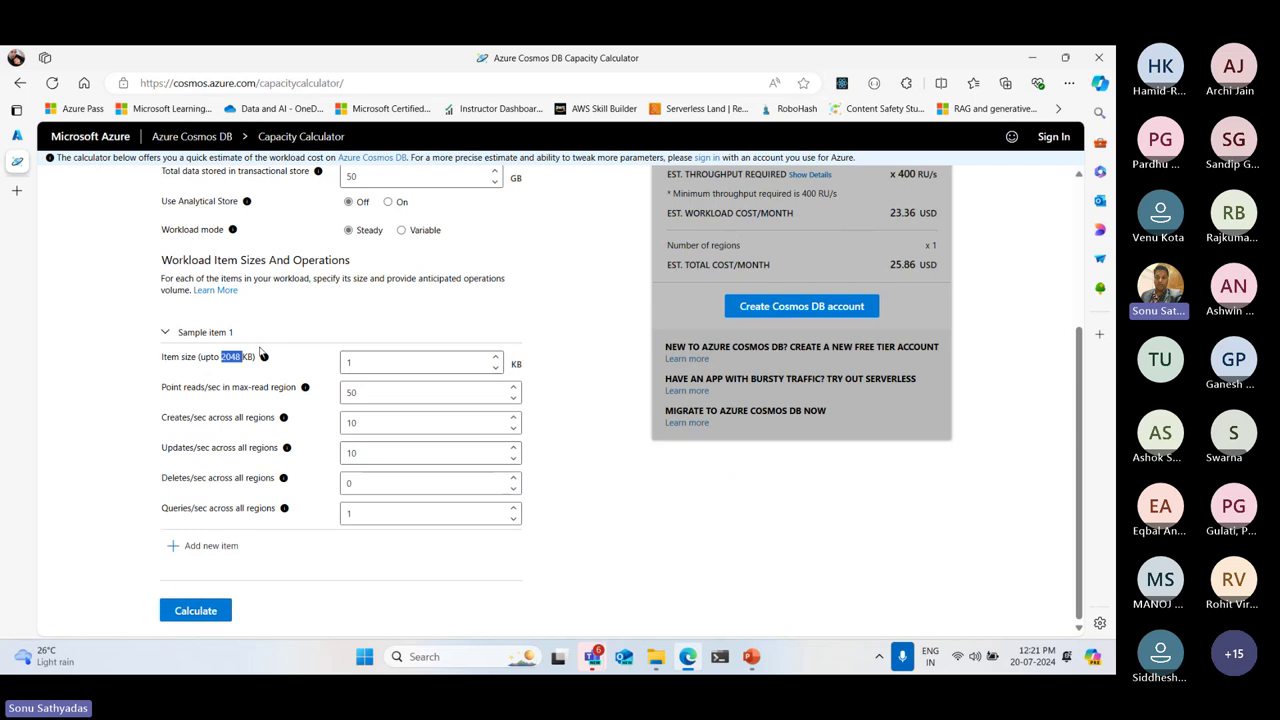
double_click(362, 362)
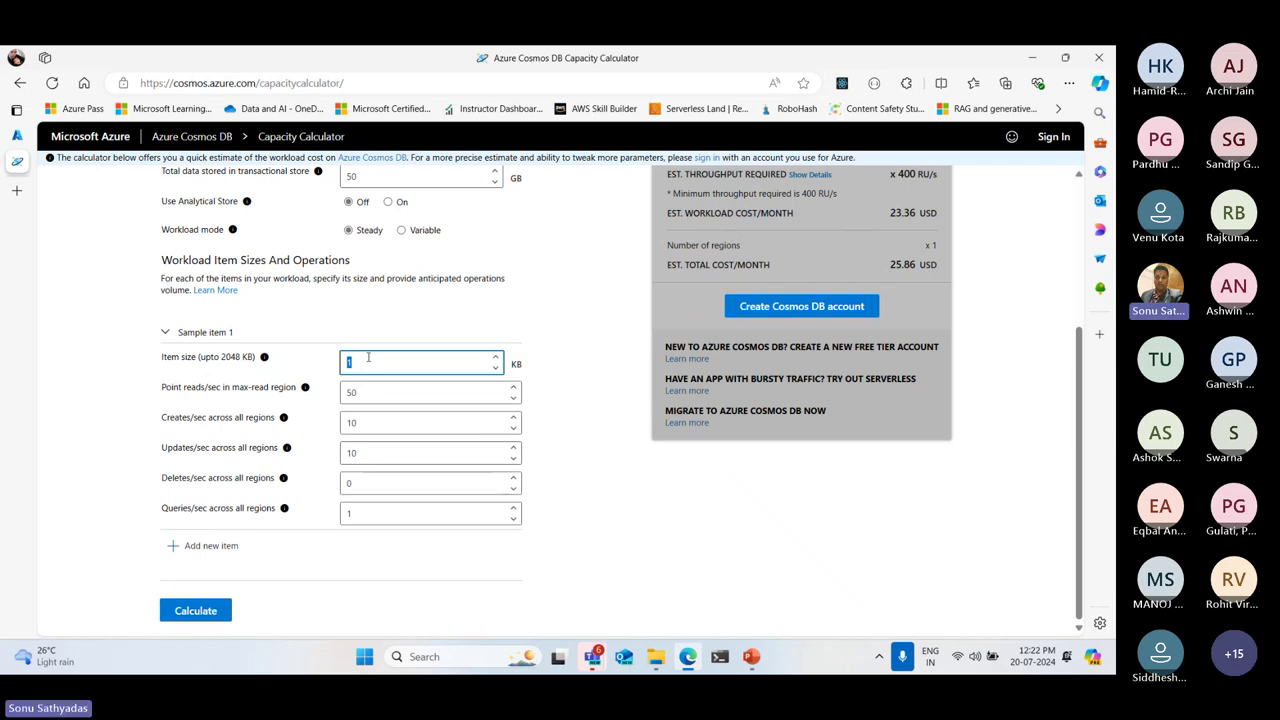
click(395, 357)
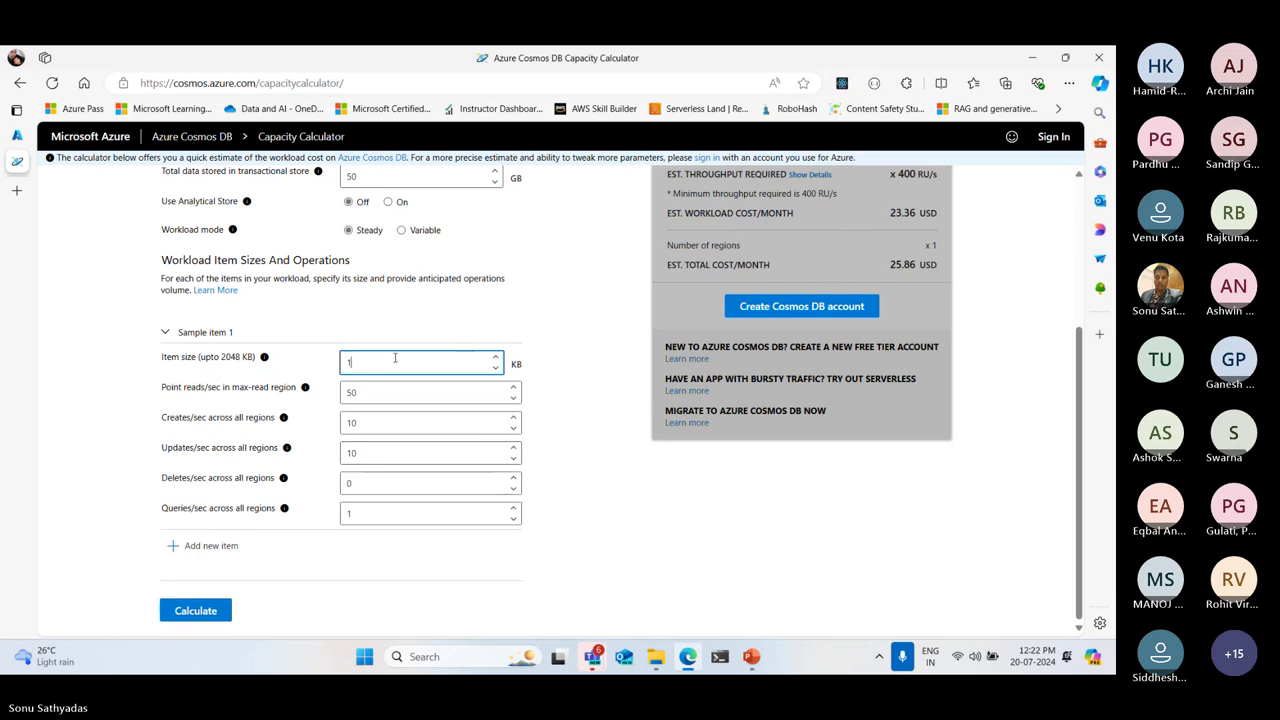
drag(395, 357, 323, 375)
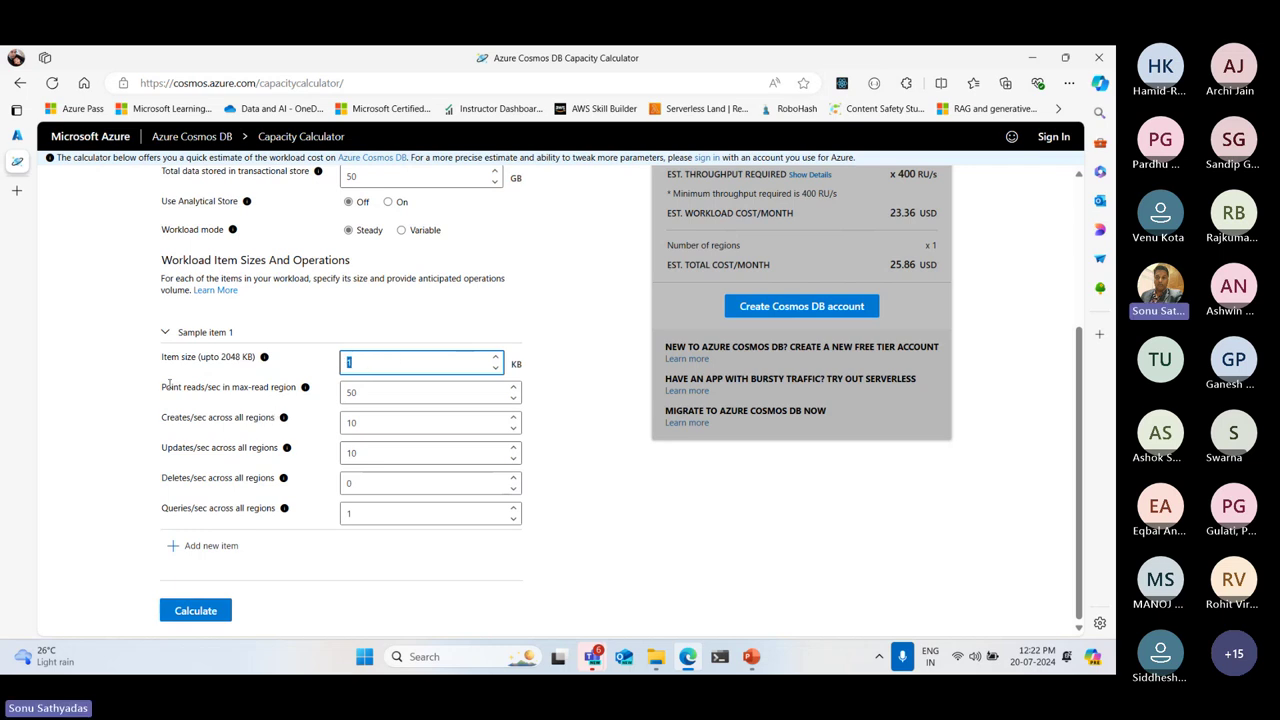
drag(162, 387, 298, 386)
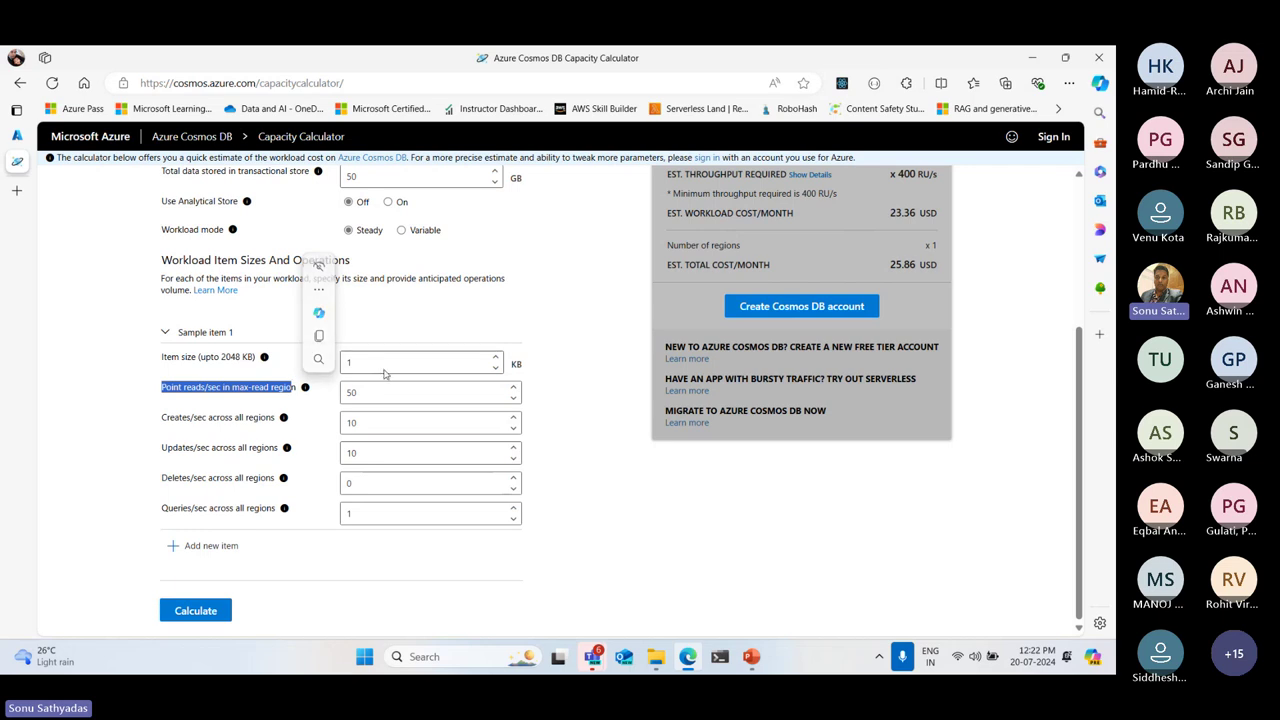
Set point reads to 100 per second and leave creates at 10 per second
double_click(376, 392)
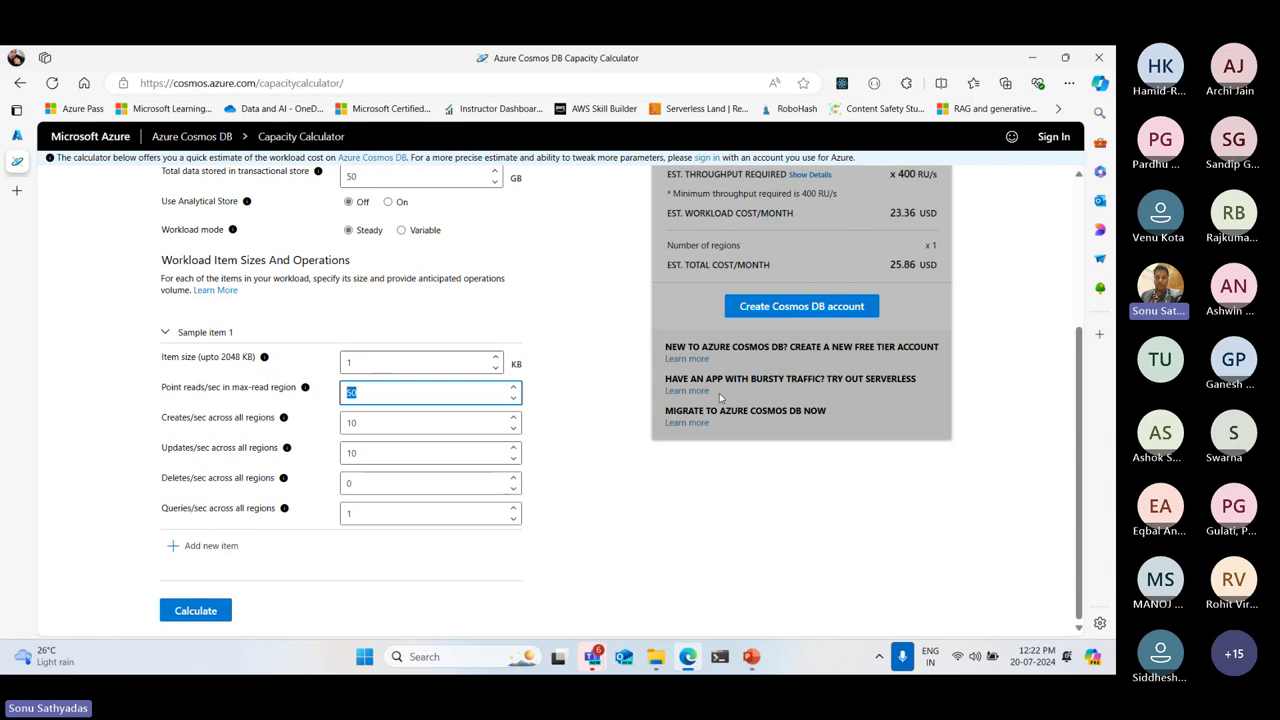
text(100)
click(177, 421)
double_click(177, 417)
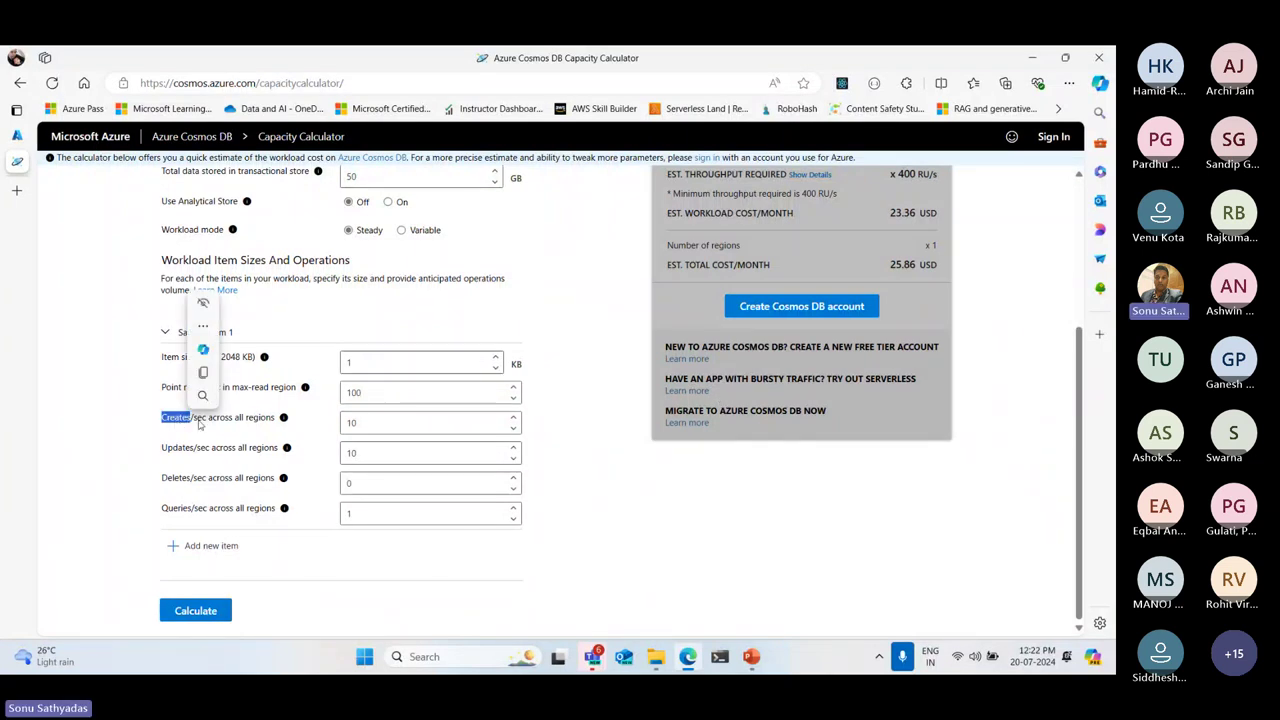
double_click(200, 417)
click(232, 429)
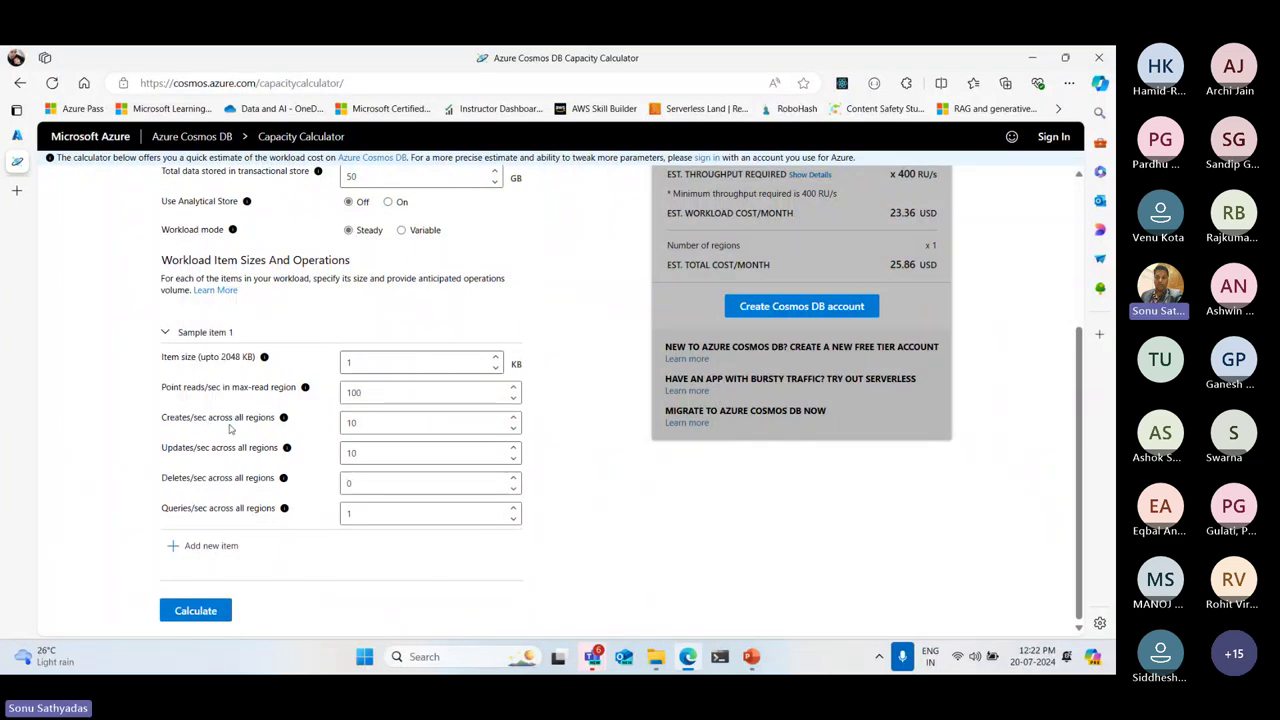
double_click(382, 423)
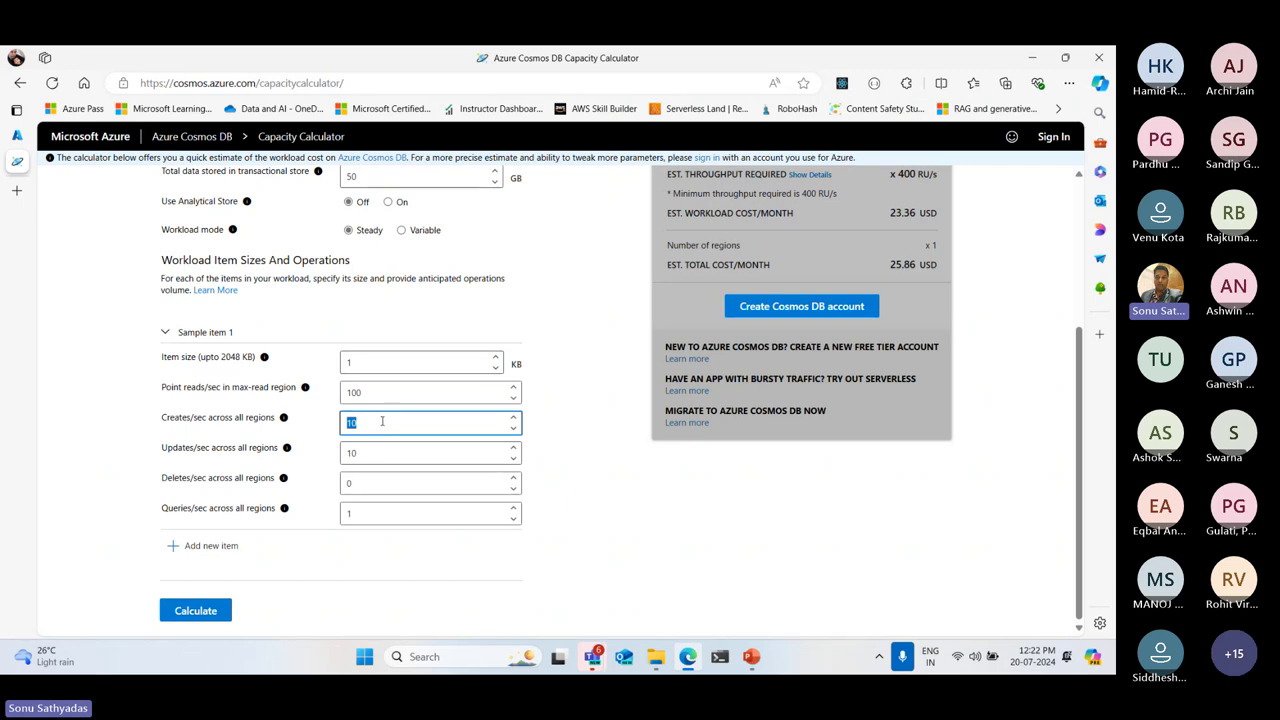
click(165, 452)
Set updates to 10 per second and deletes to 1 per second
double_click(395, 451)
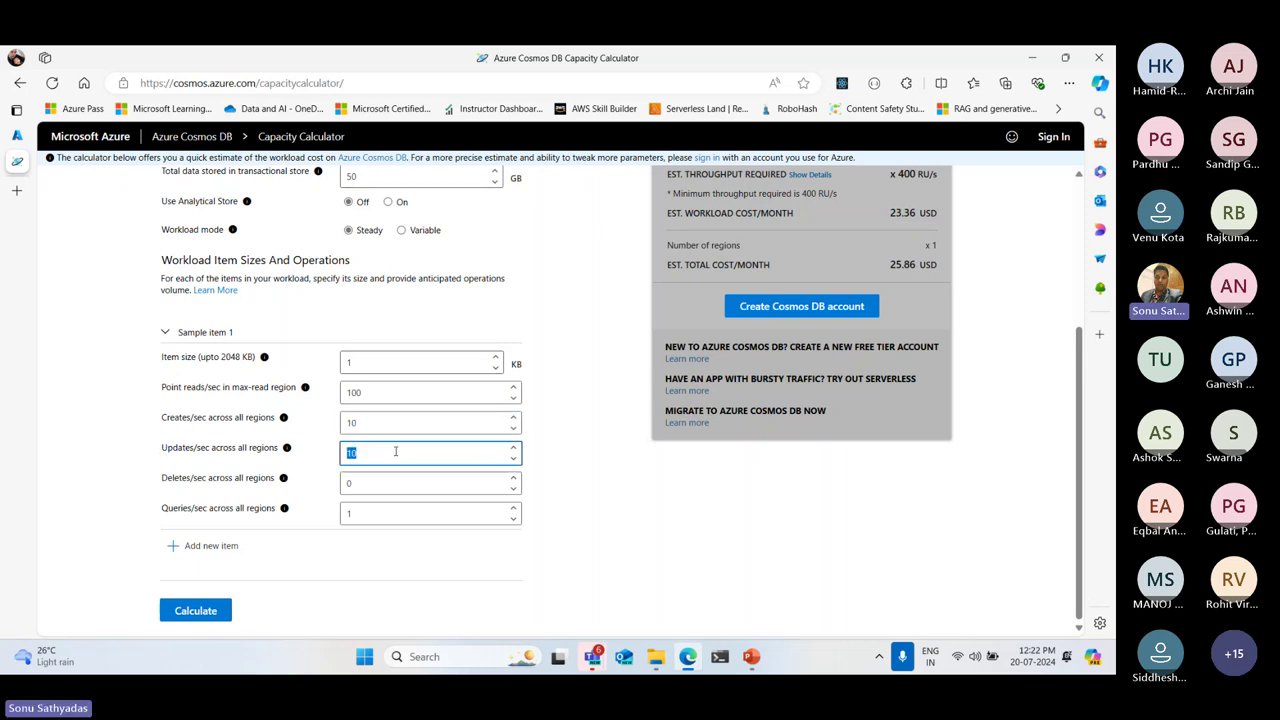
key(BackSpace)
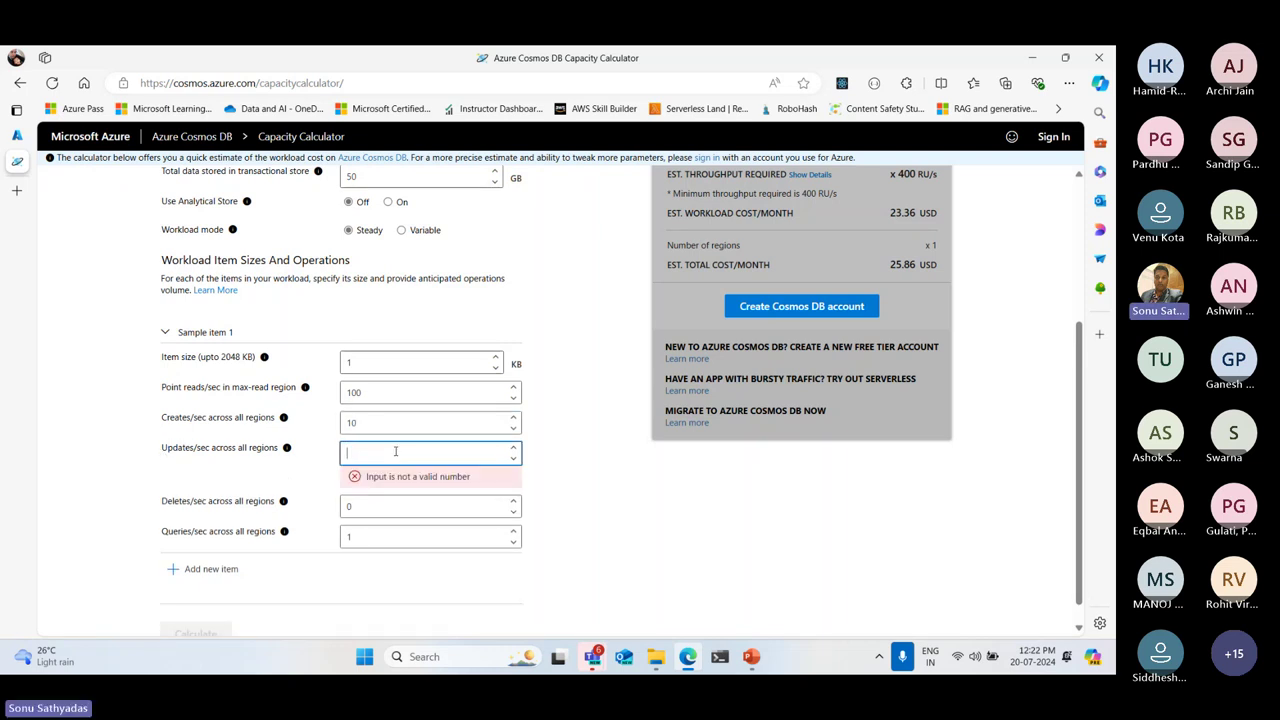
text(10)
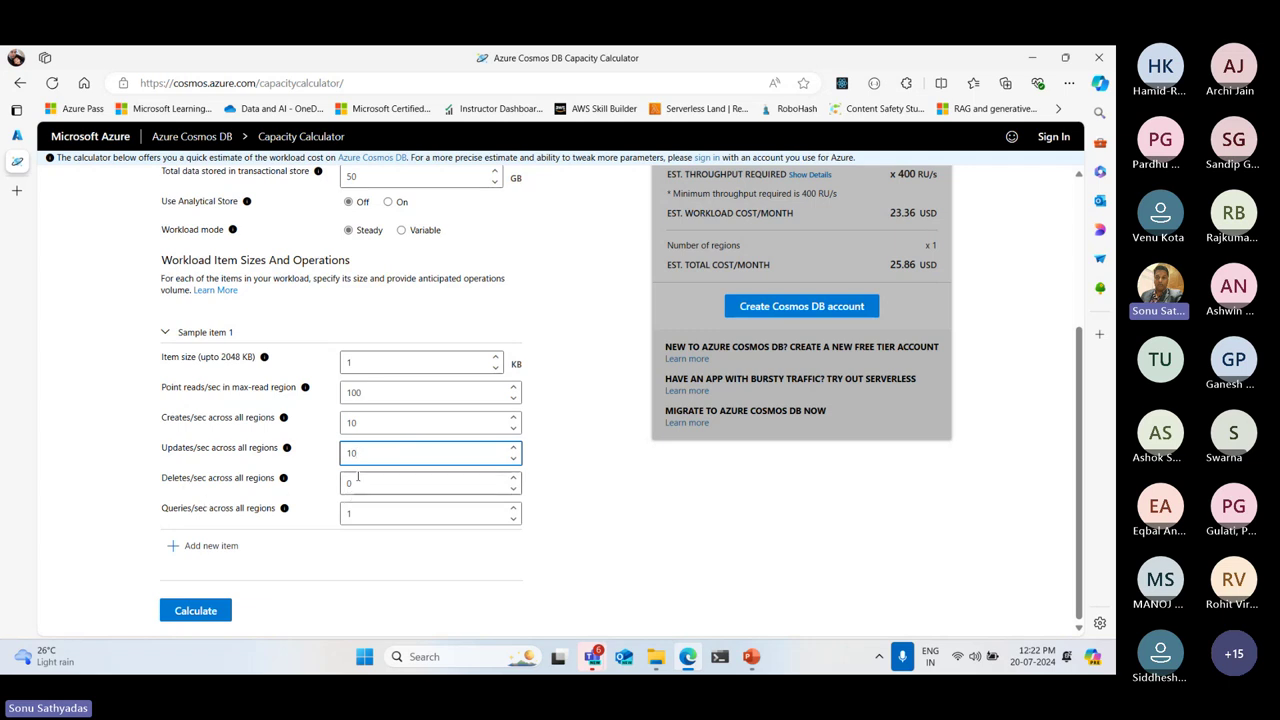
click(454, 488)
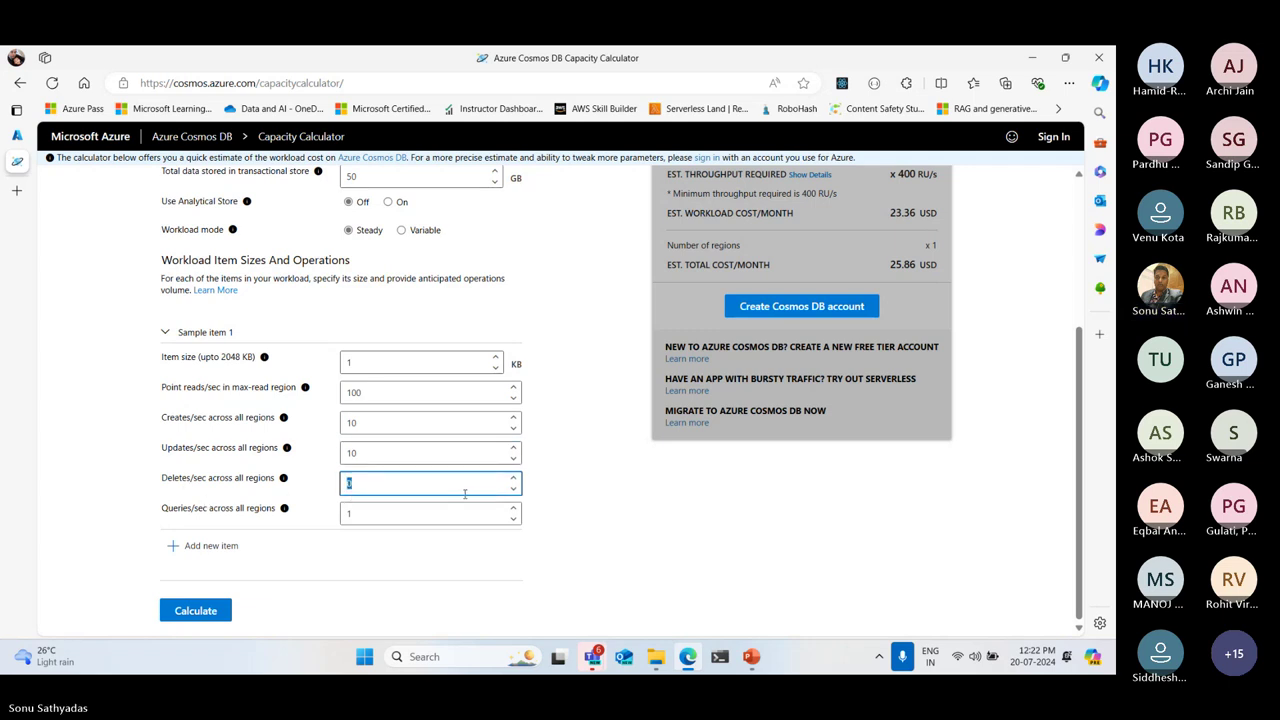
text(5)
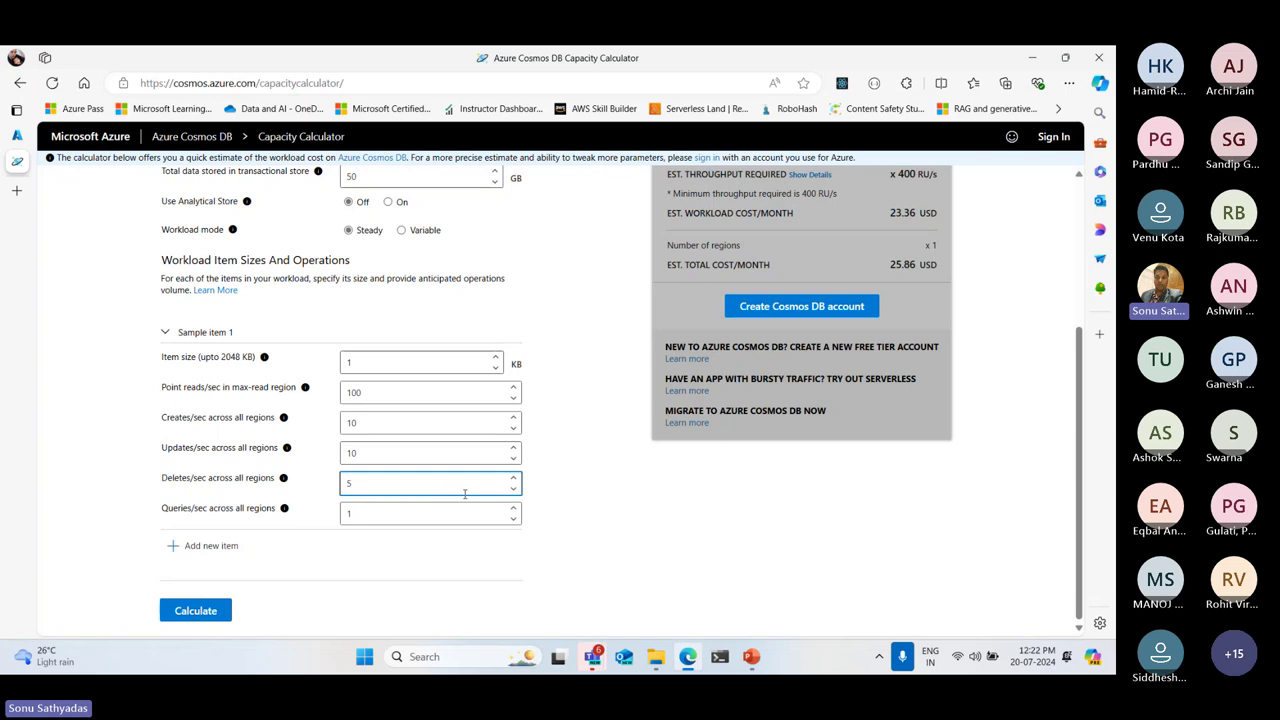
key(BackSpace)
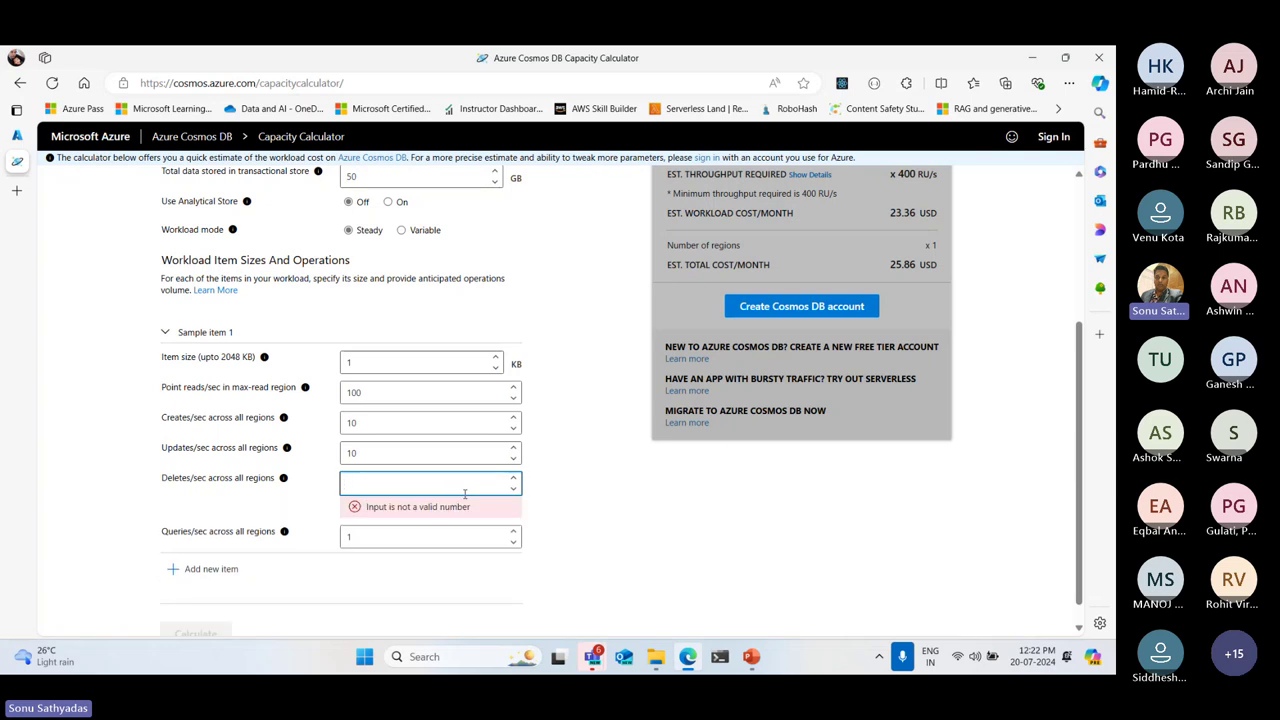
text(1)
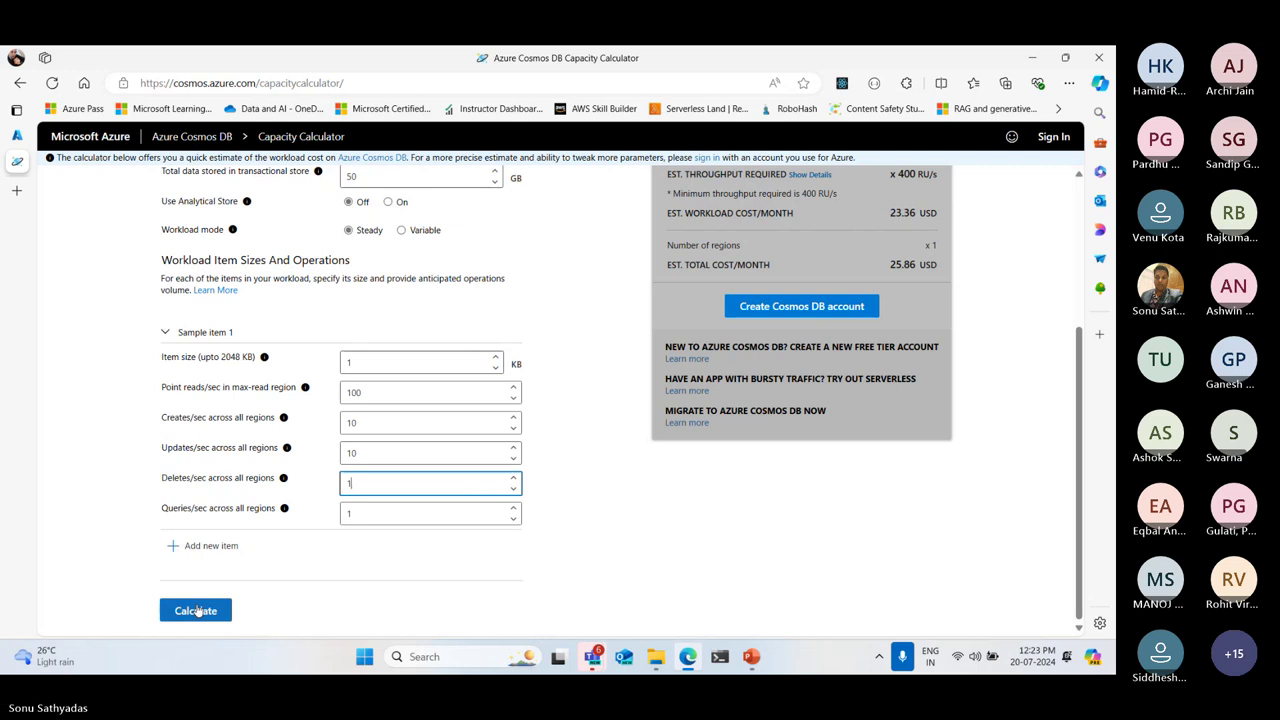
Recalculate and review the 35.86 USD total and 12.50 USD storage cost at 0.25 USD/GB
click(196, 611)
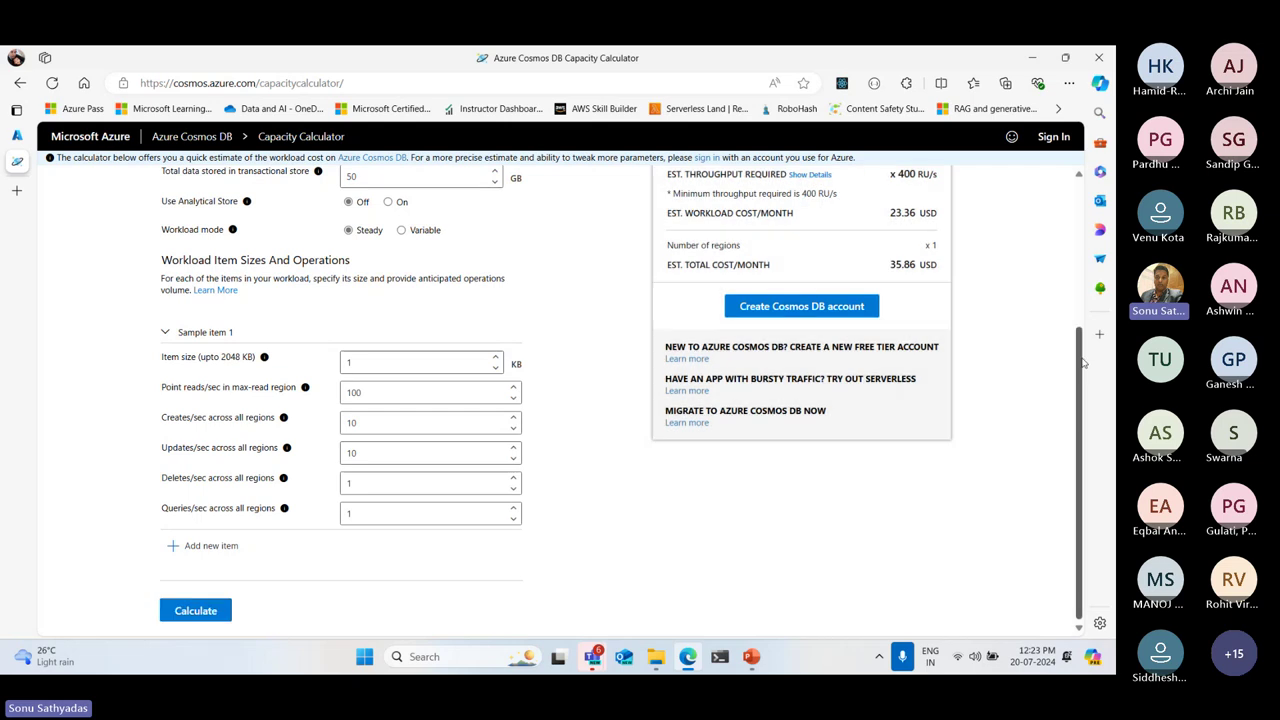
drag(1083, 362, 1082, 160)
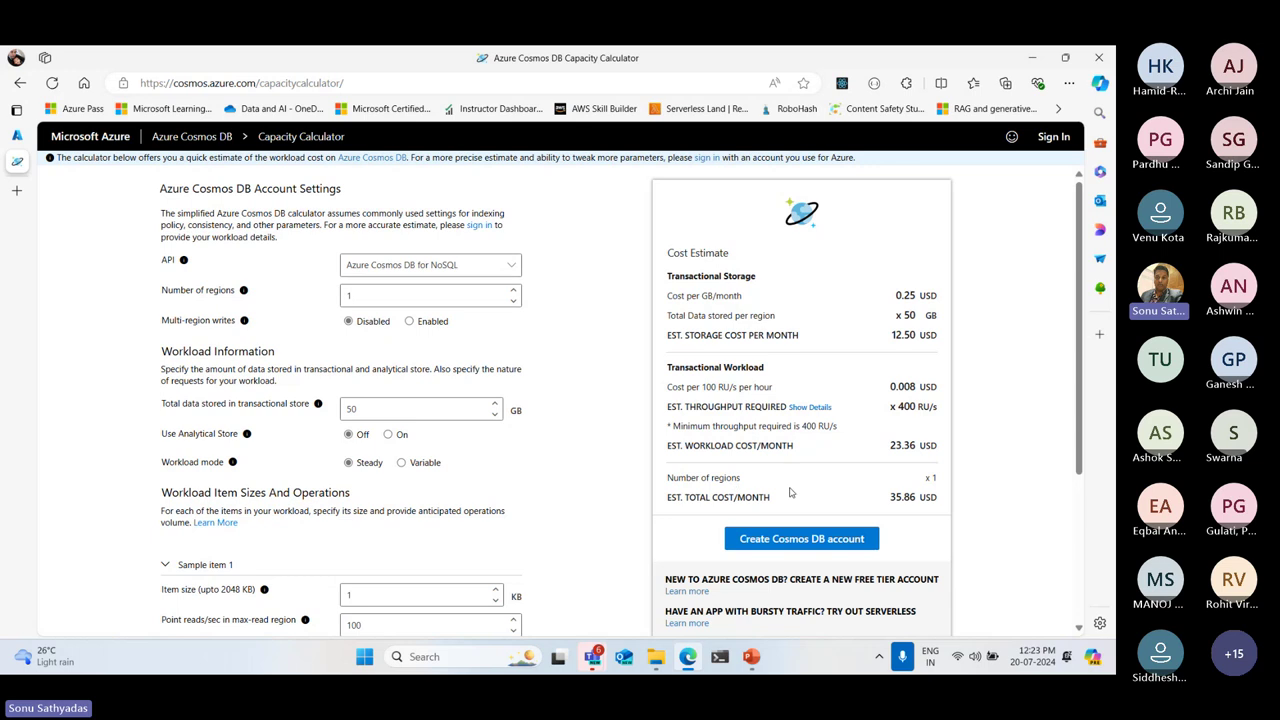
drag(889, 497, 940, 500)
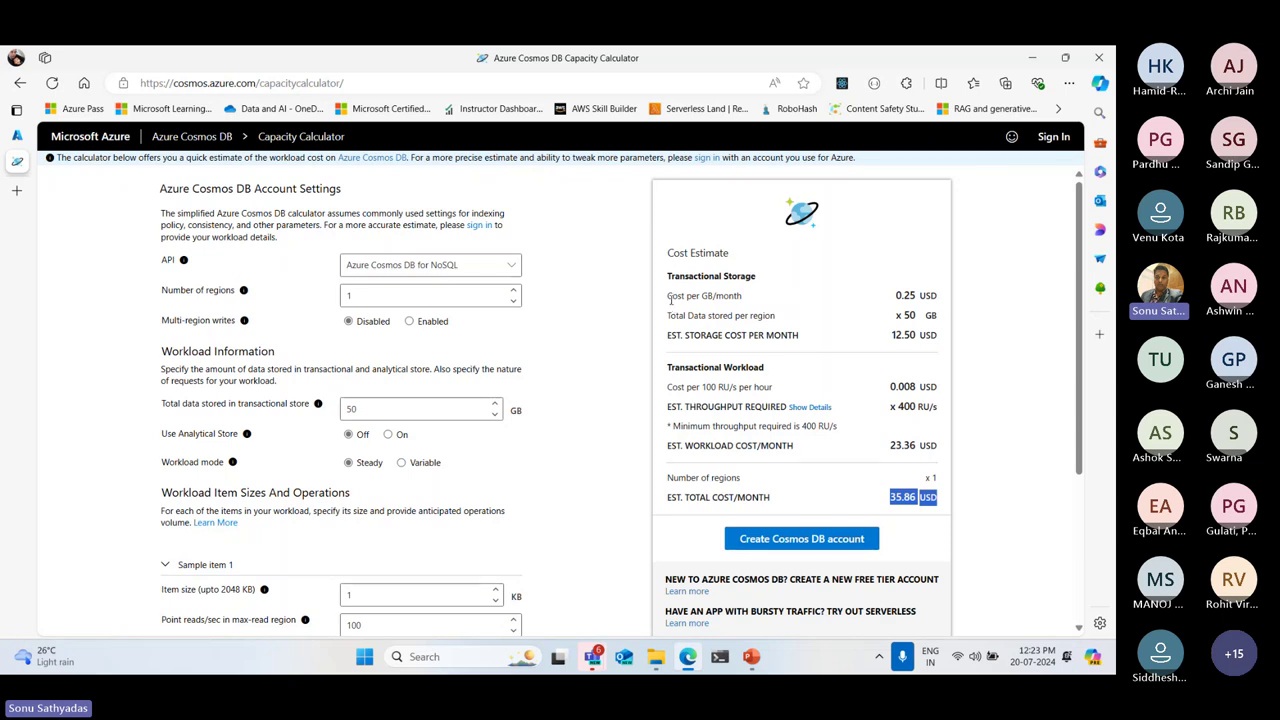
drag(667, 296, 745, 299)
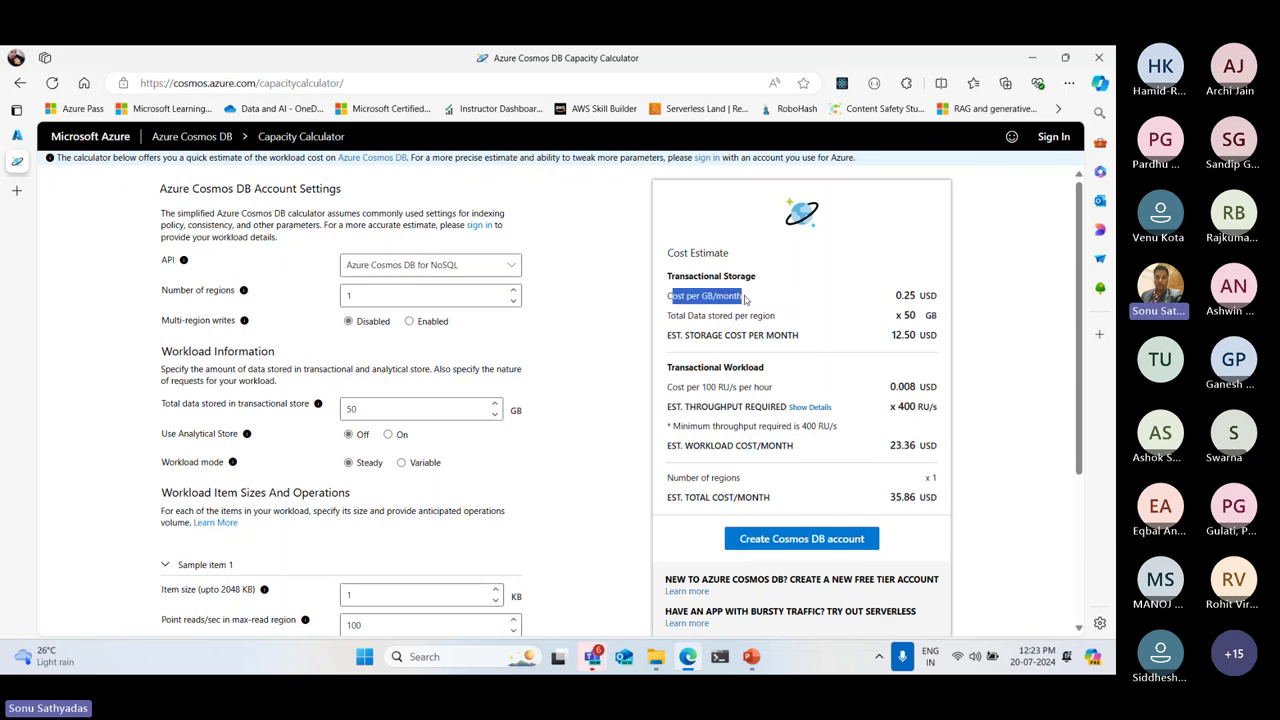
click(895, 300)
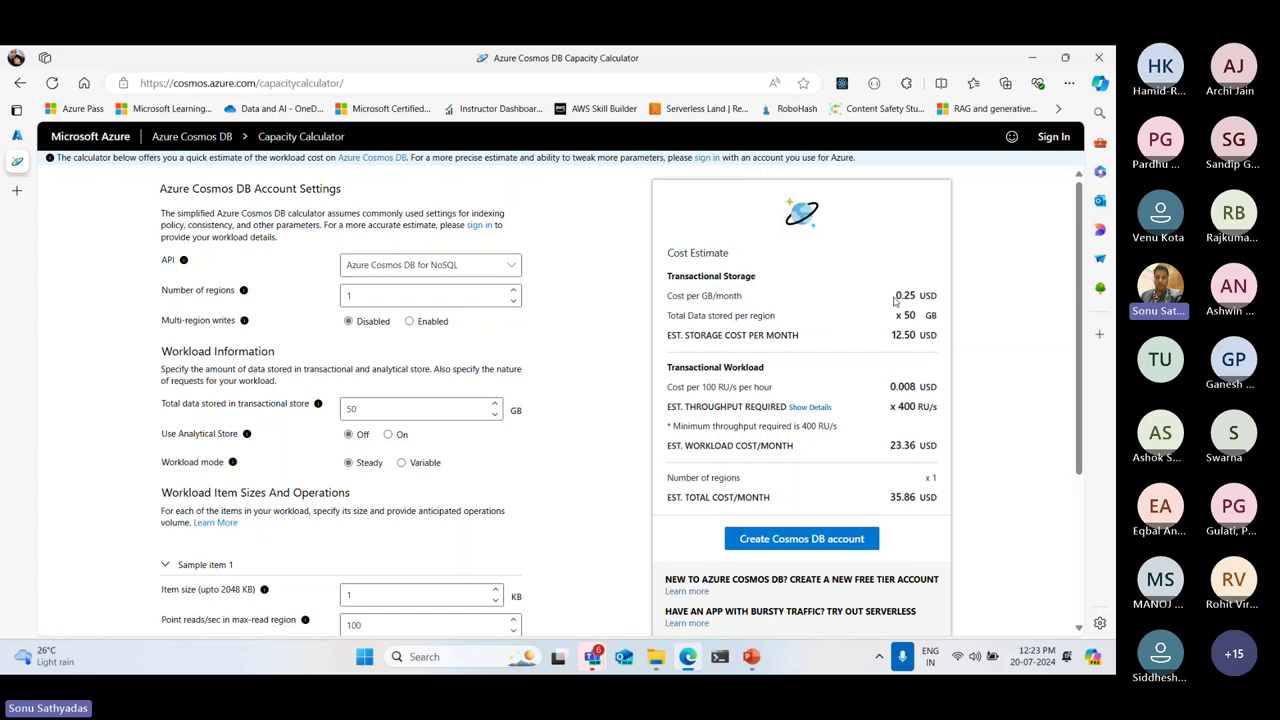
drag(894, 298, 951, 302)
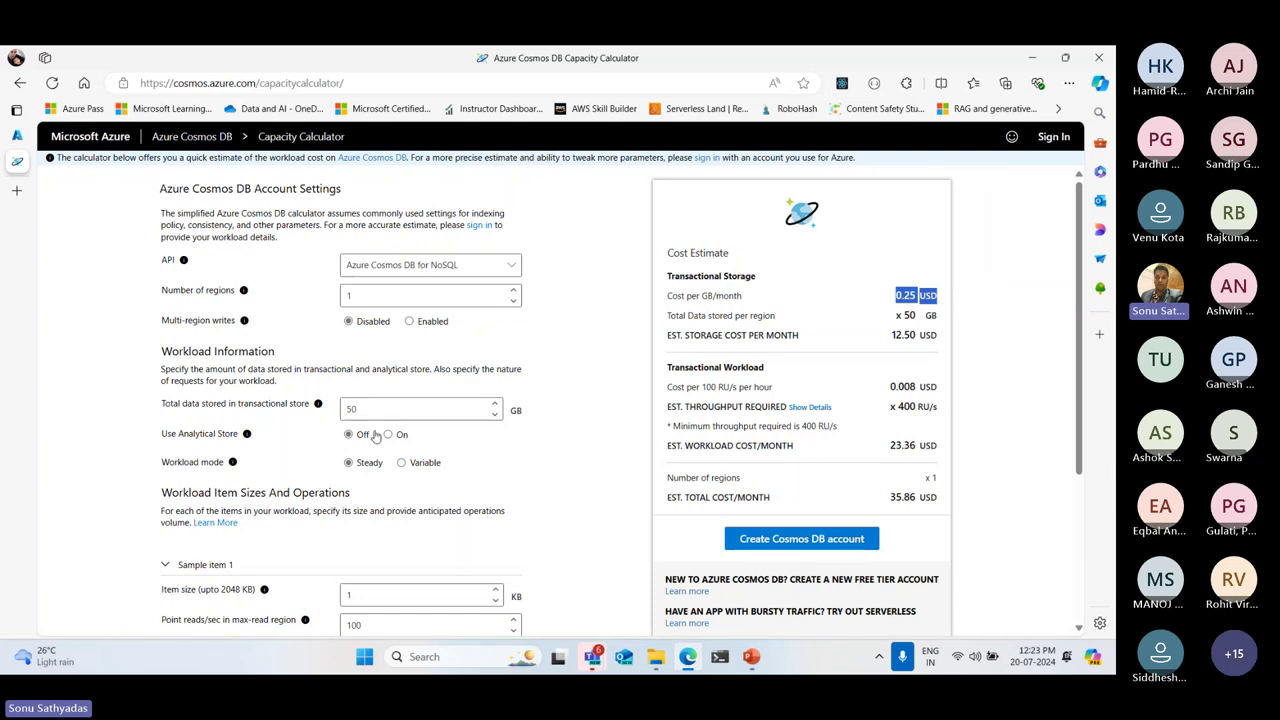
drag(360, 409, 318, 410)
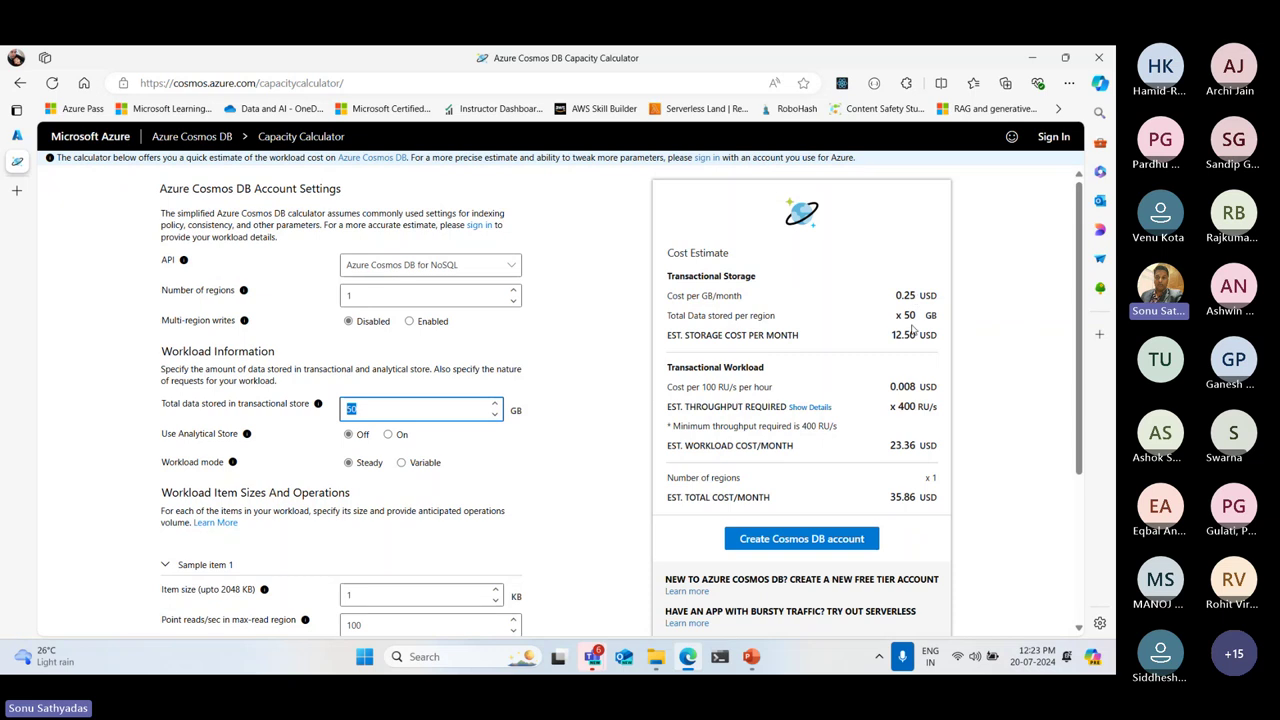
double_click(912, 335)
drag(928, 337, 933, 337)
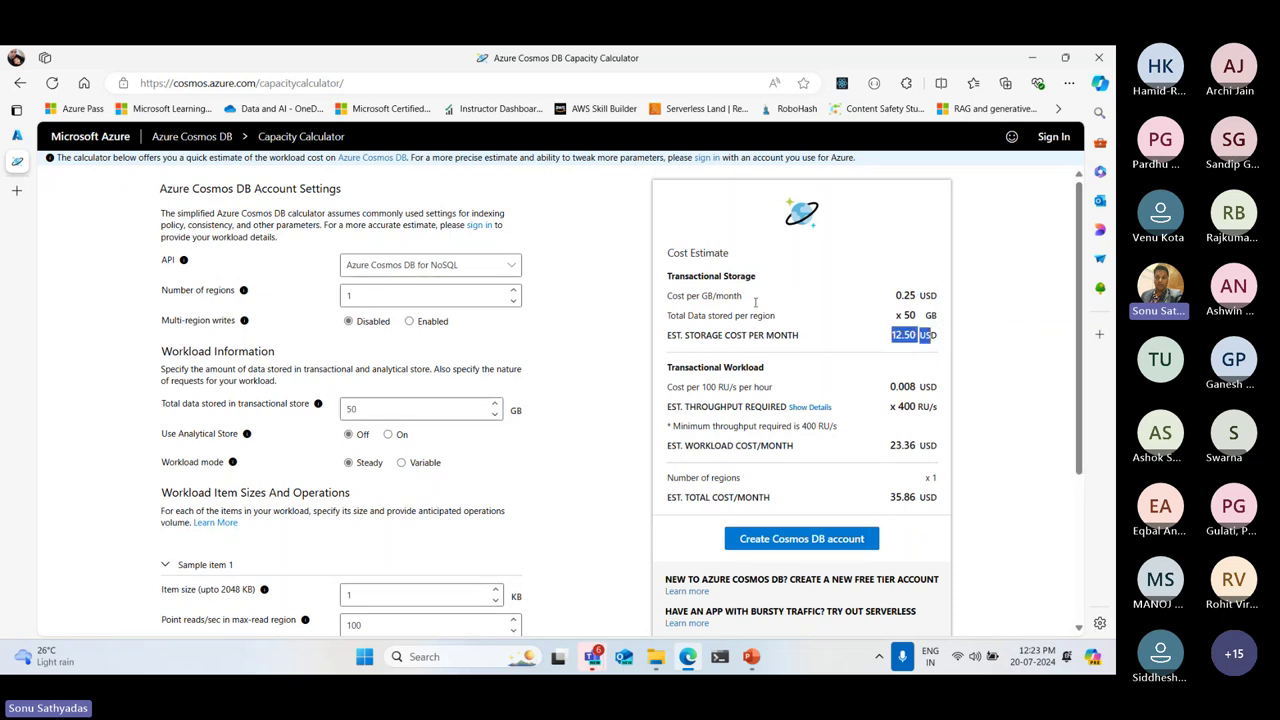
drag(669, 279, 950, 339)
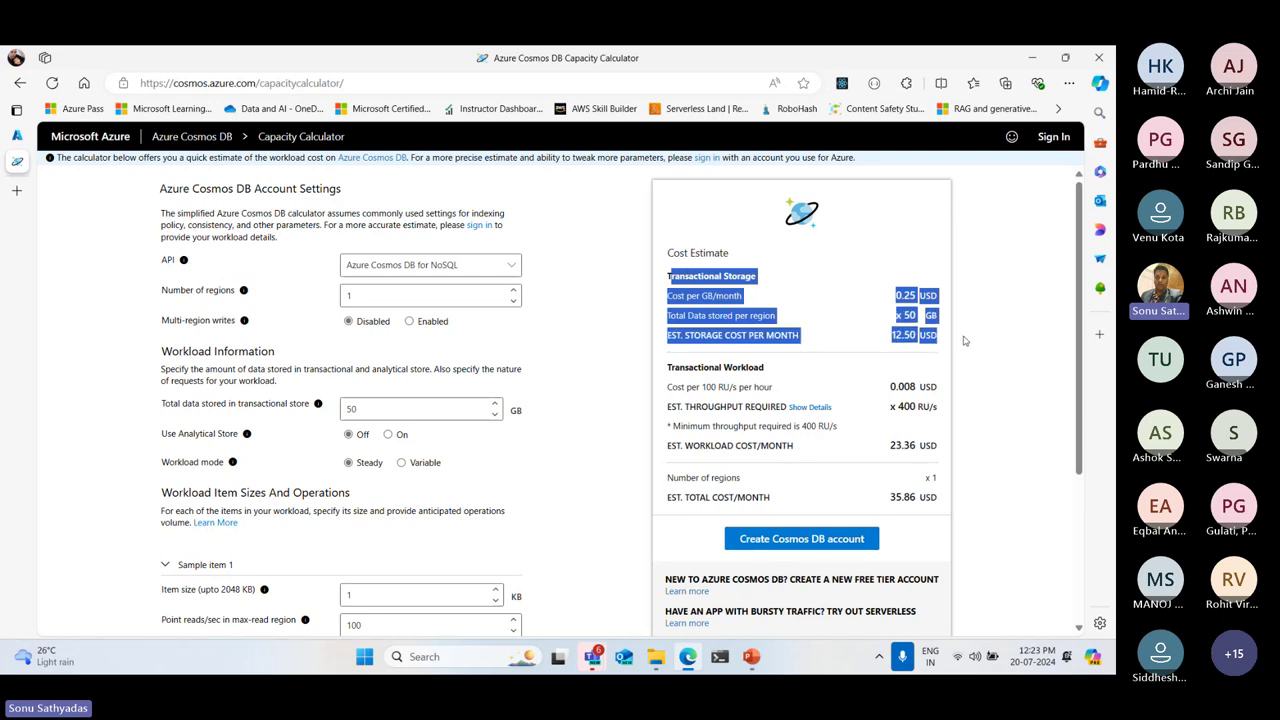
Review the 0.008 USD per 100 RU/s workload pricing and expand Show Details for throughput
scroll(966, 341, down, 1)
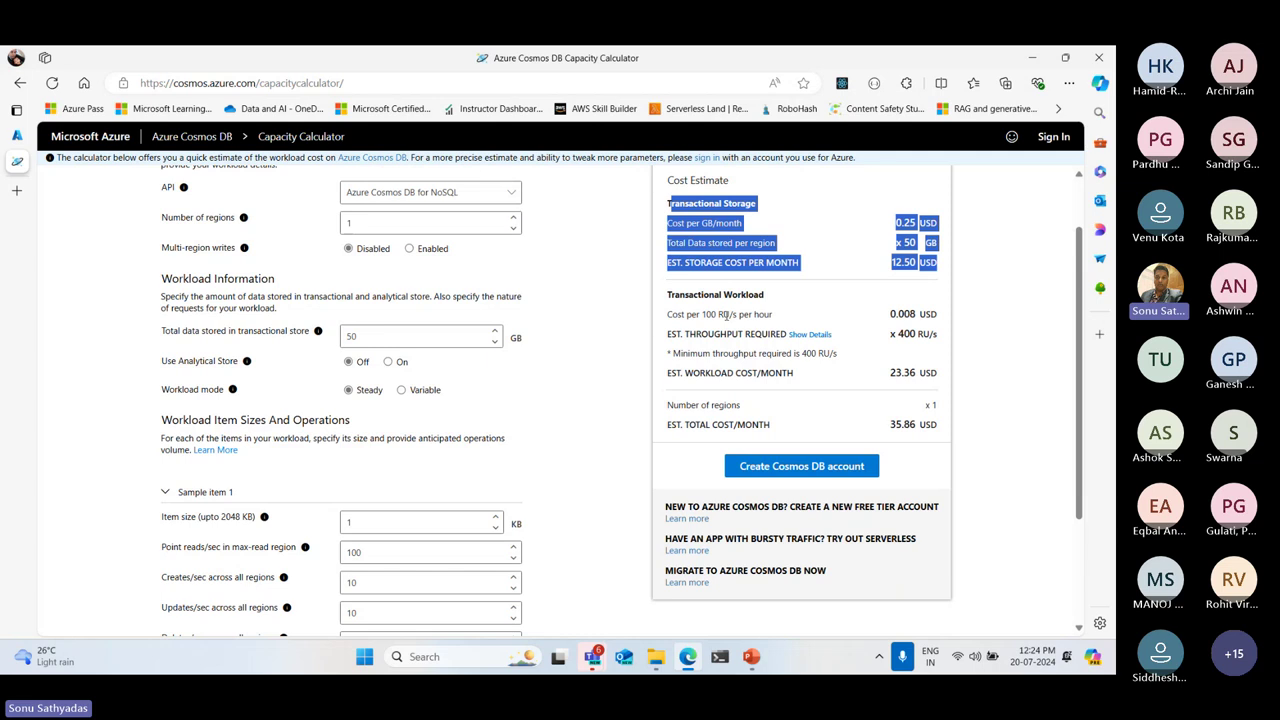
drag(708, 314, 734, 315)
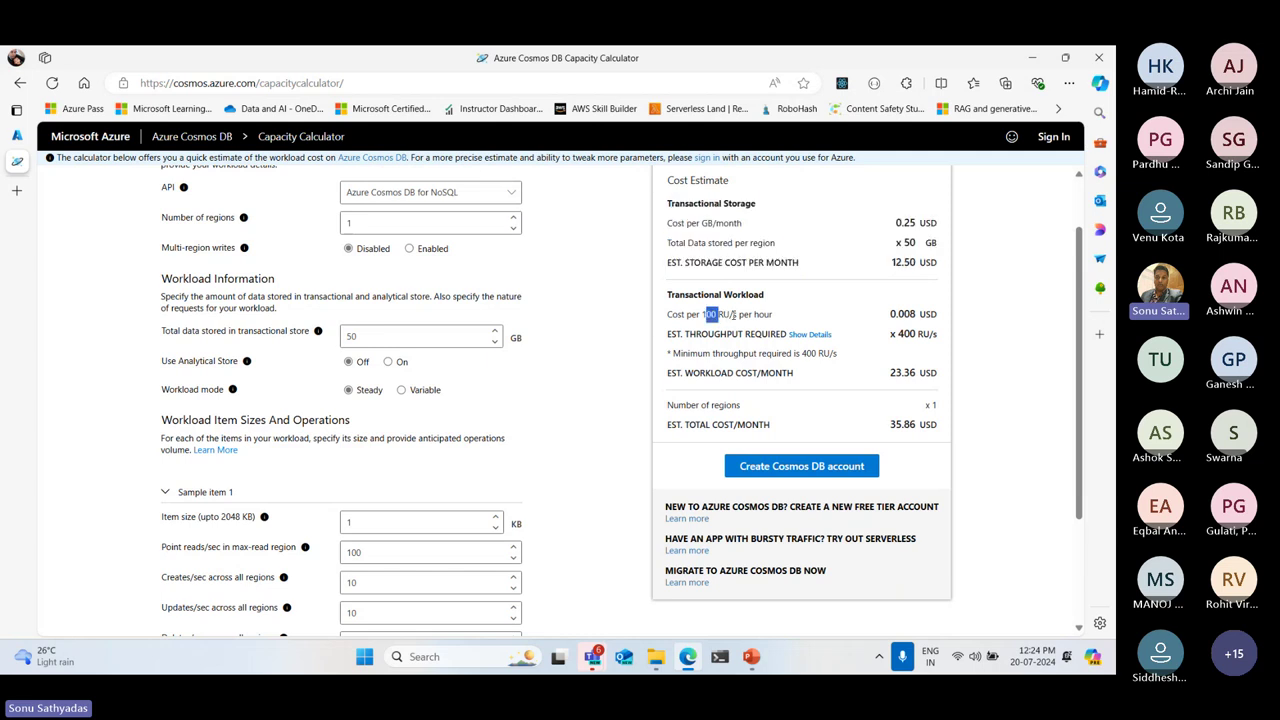
click(891, 314)
drag(891, 314, 937, 315)
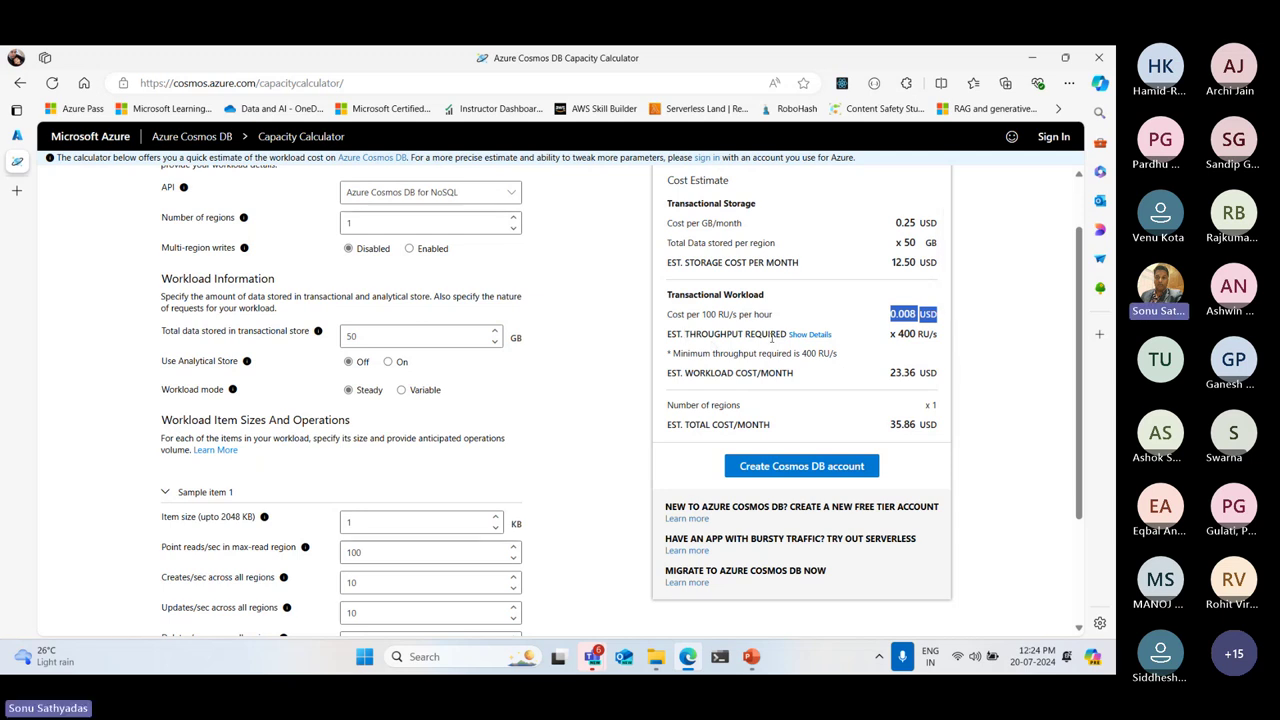
drag(898, 334, 945, 428)
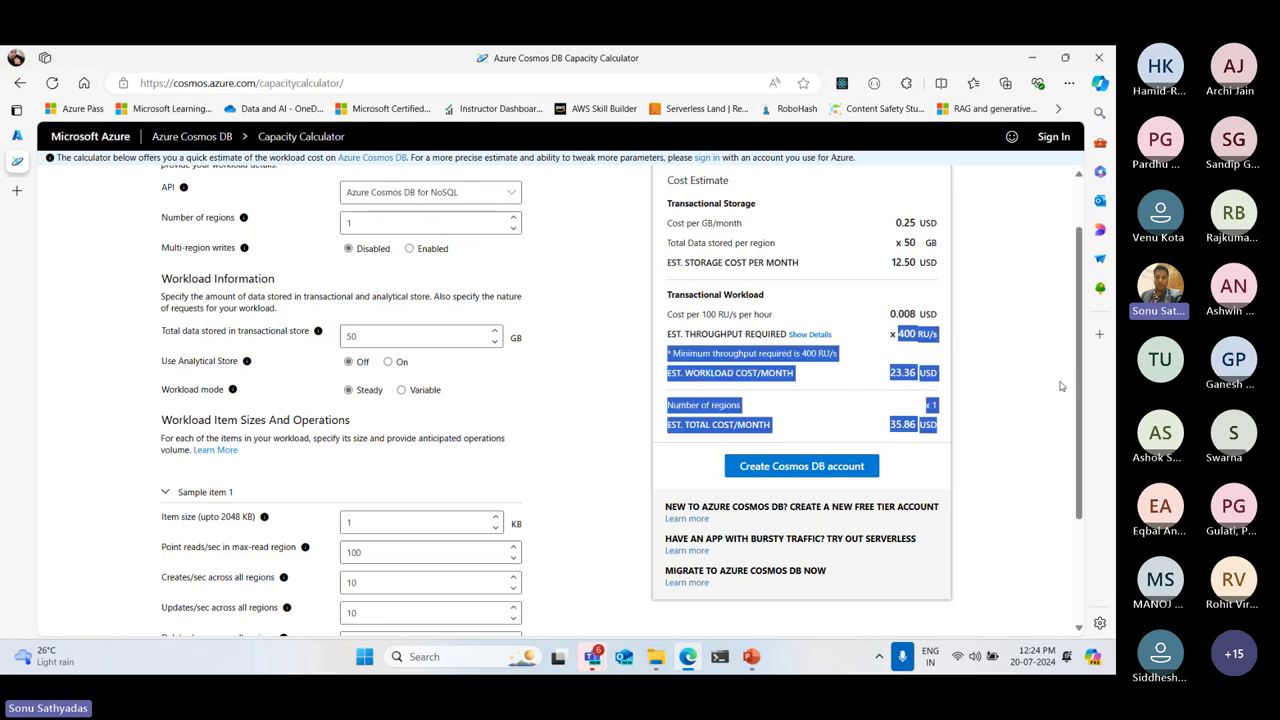
scroll(434, 380, down, 3)
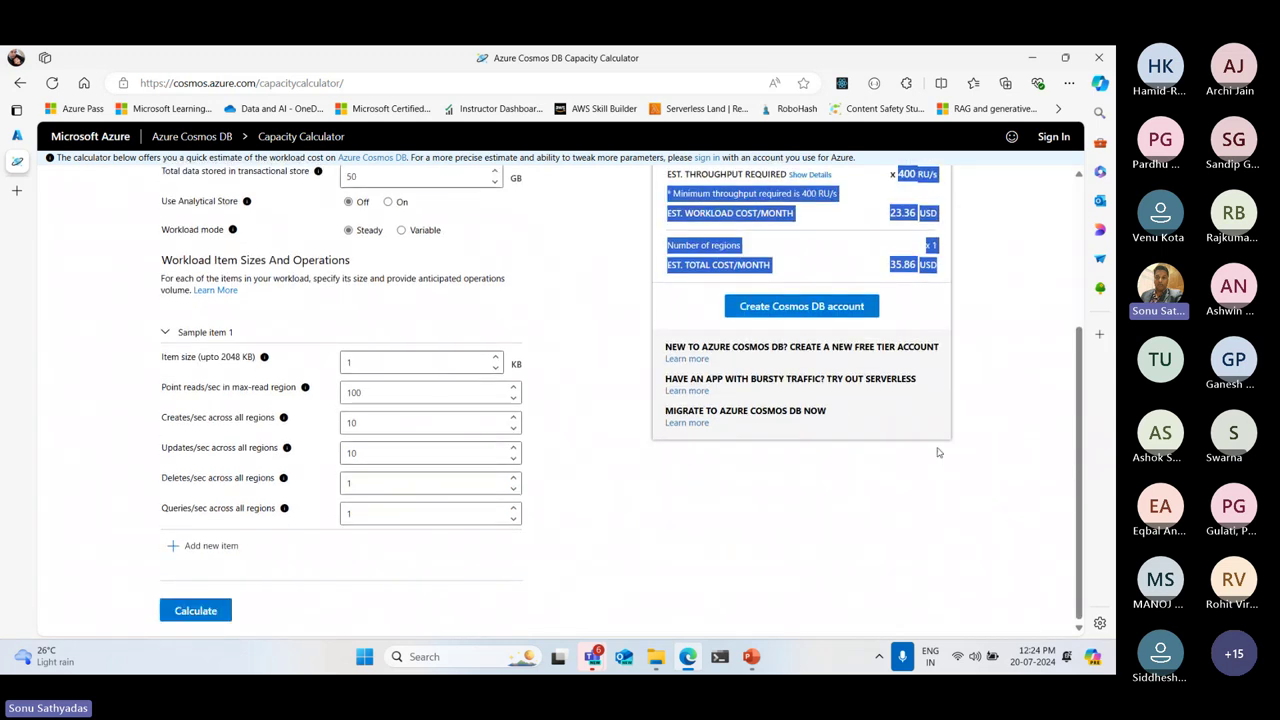
scroll(860, 350, up, 2)
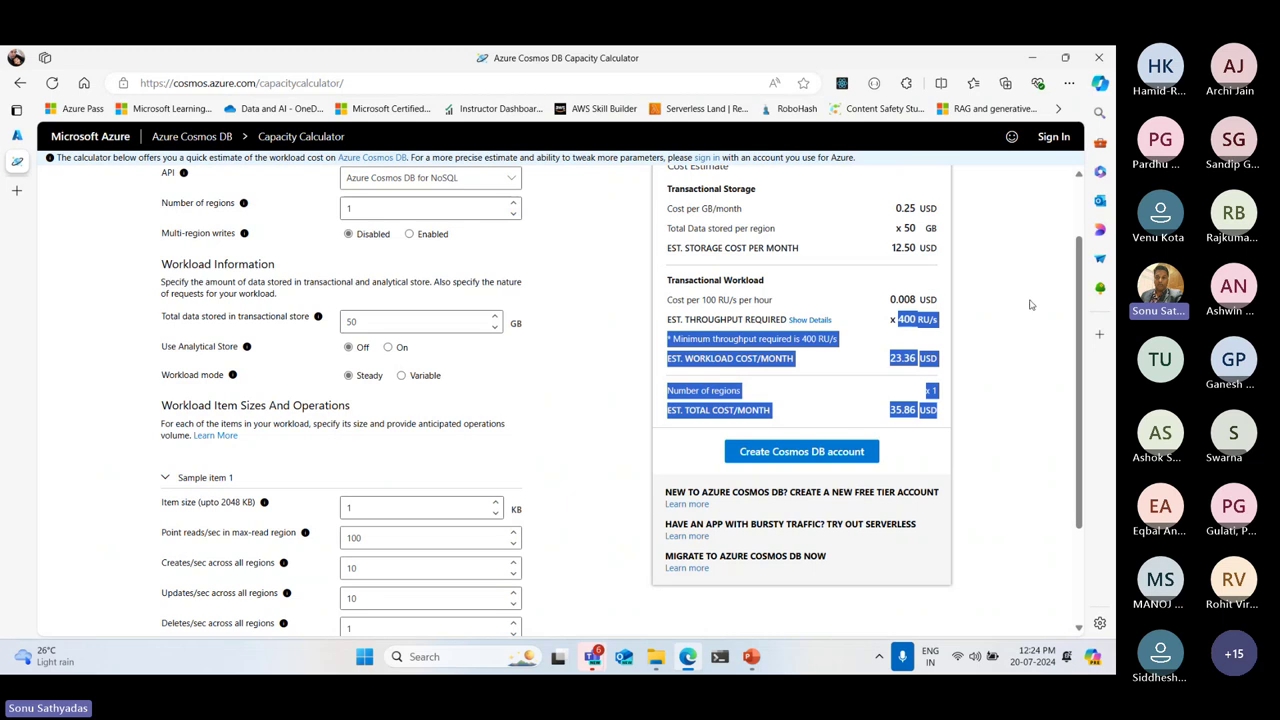
click(811, 323)
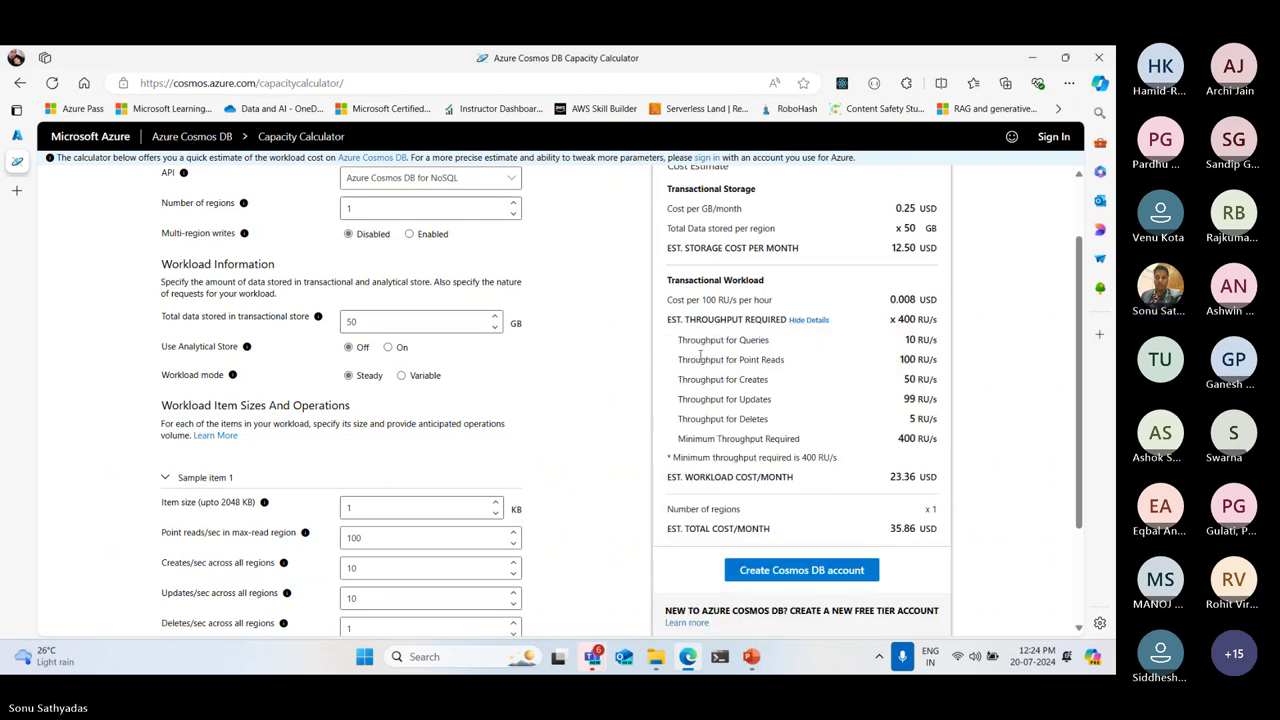
triple_click(910, 334)
scroll(444, 533, down, 1)
scroll(444, 533, down, 1)
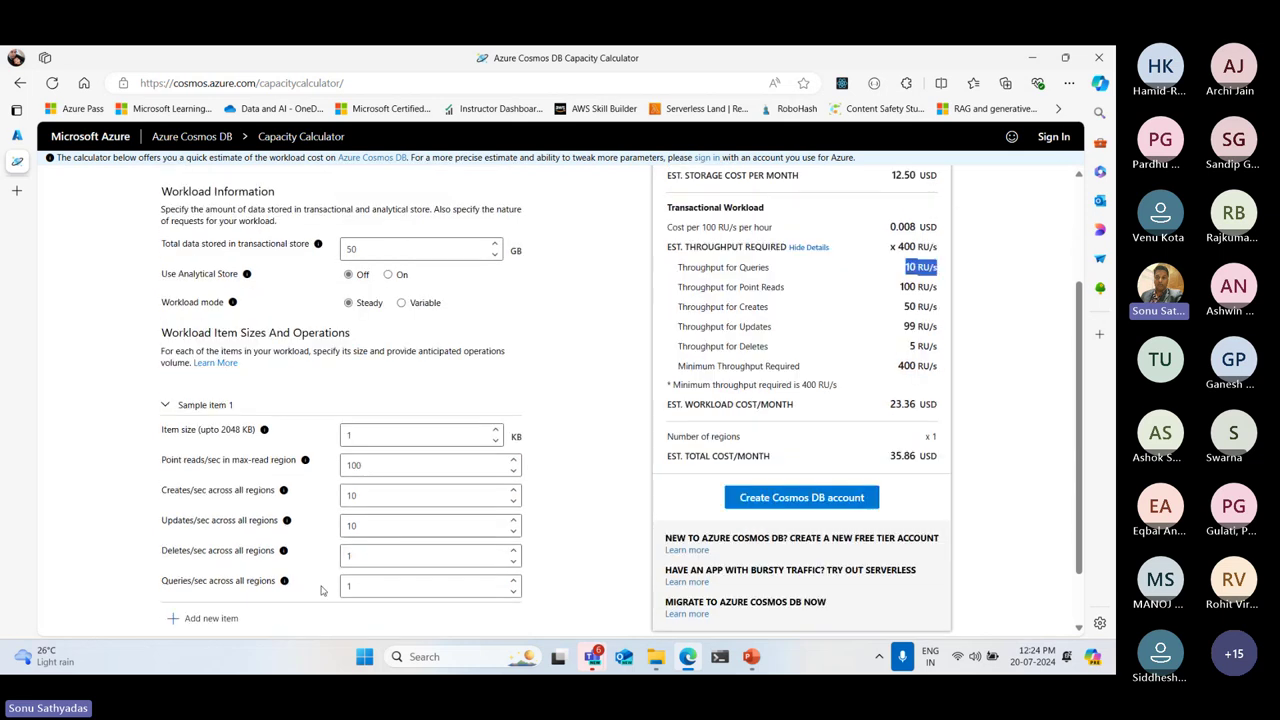
double_click(355, 586)
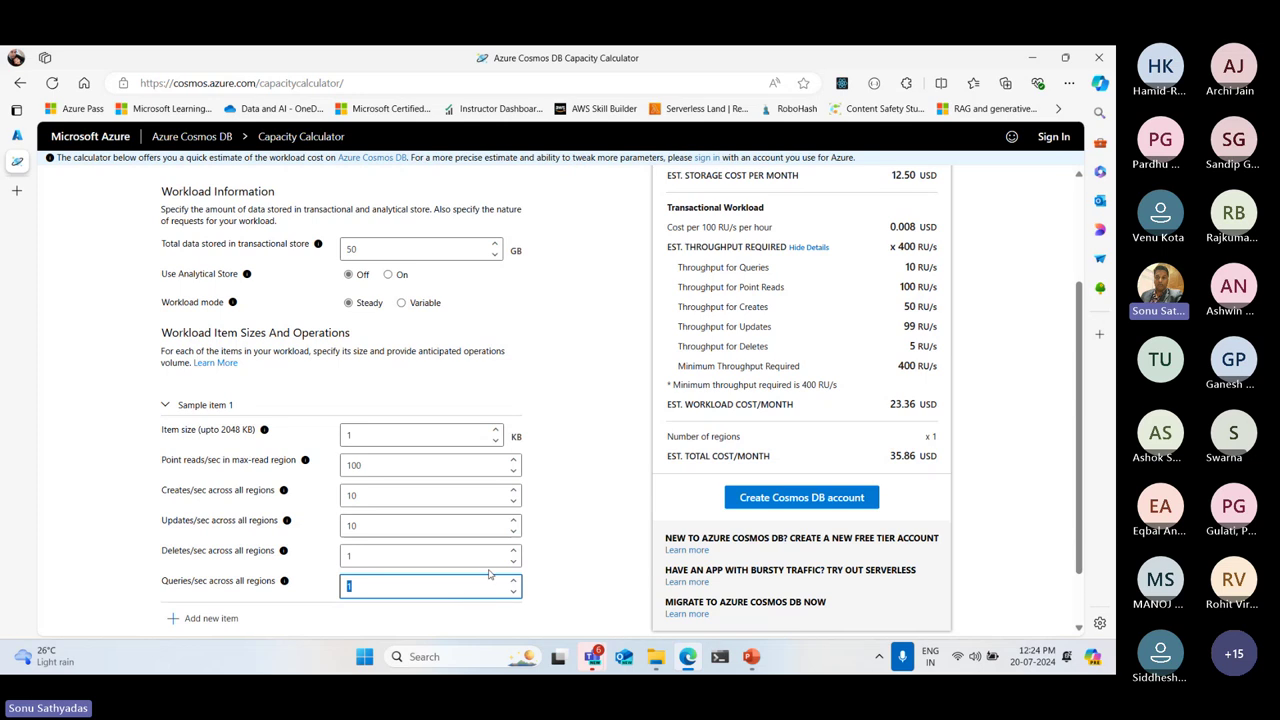
drag(905, 267, 938, 458)
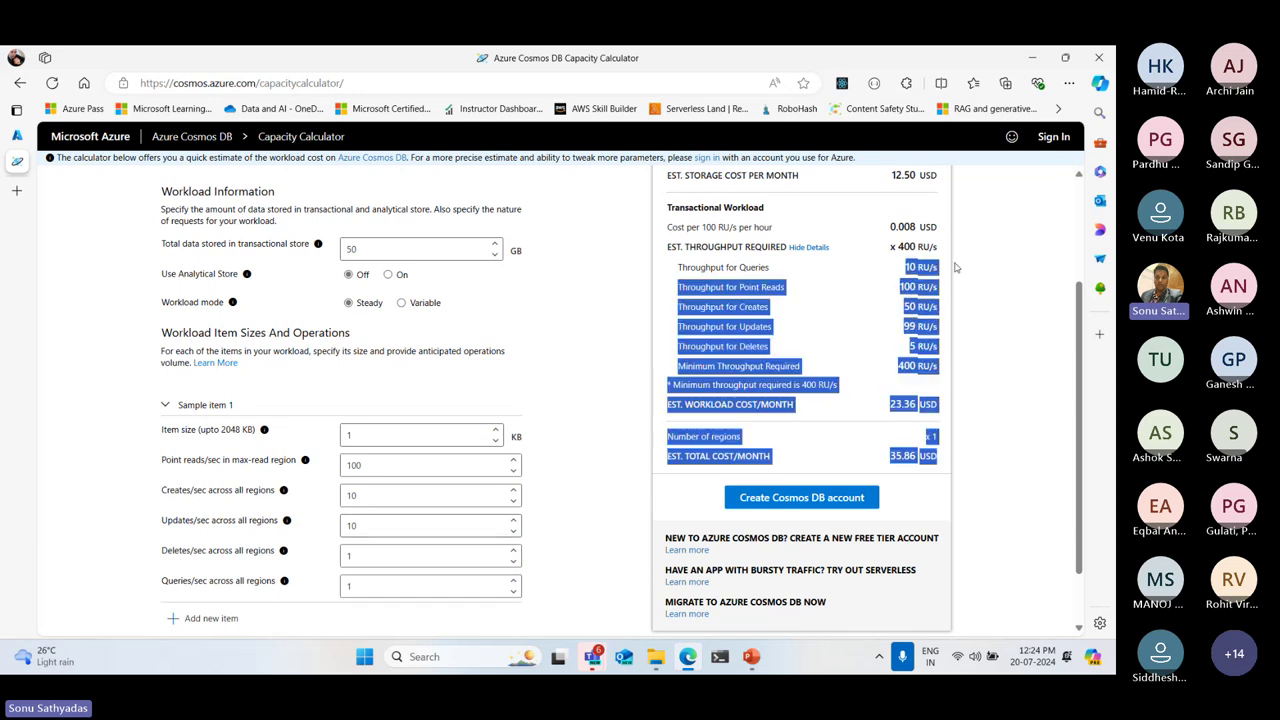
click(727, 306)
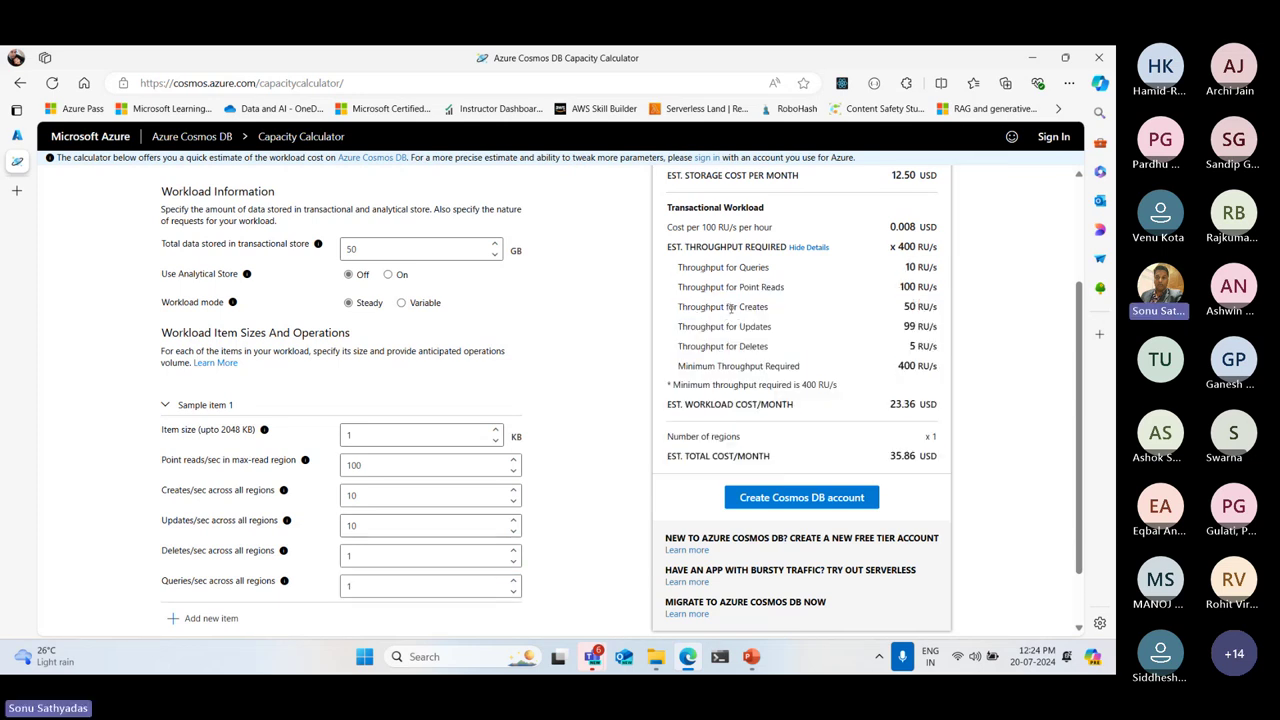
drag(696, 287, 795, 289)
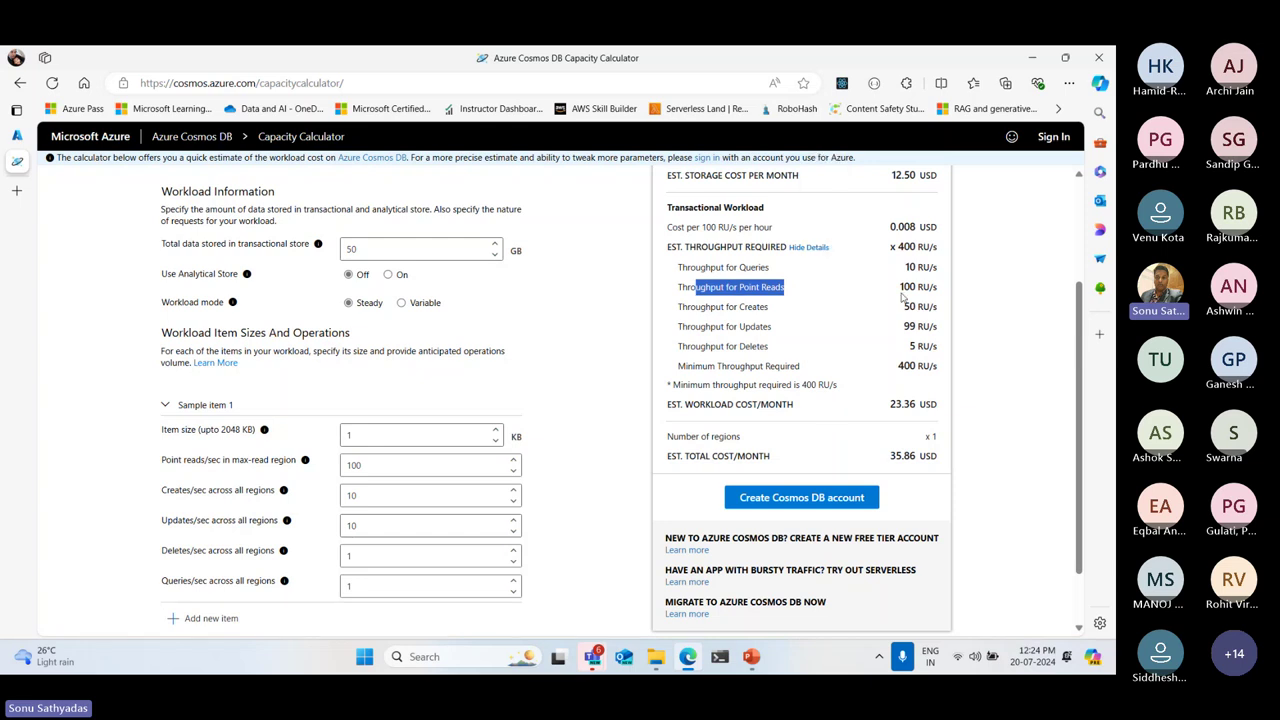
drag(900, 287, 943, 290)
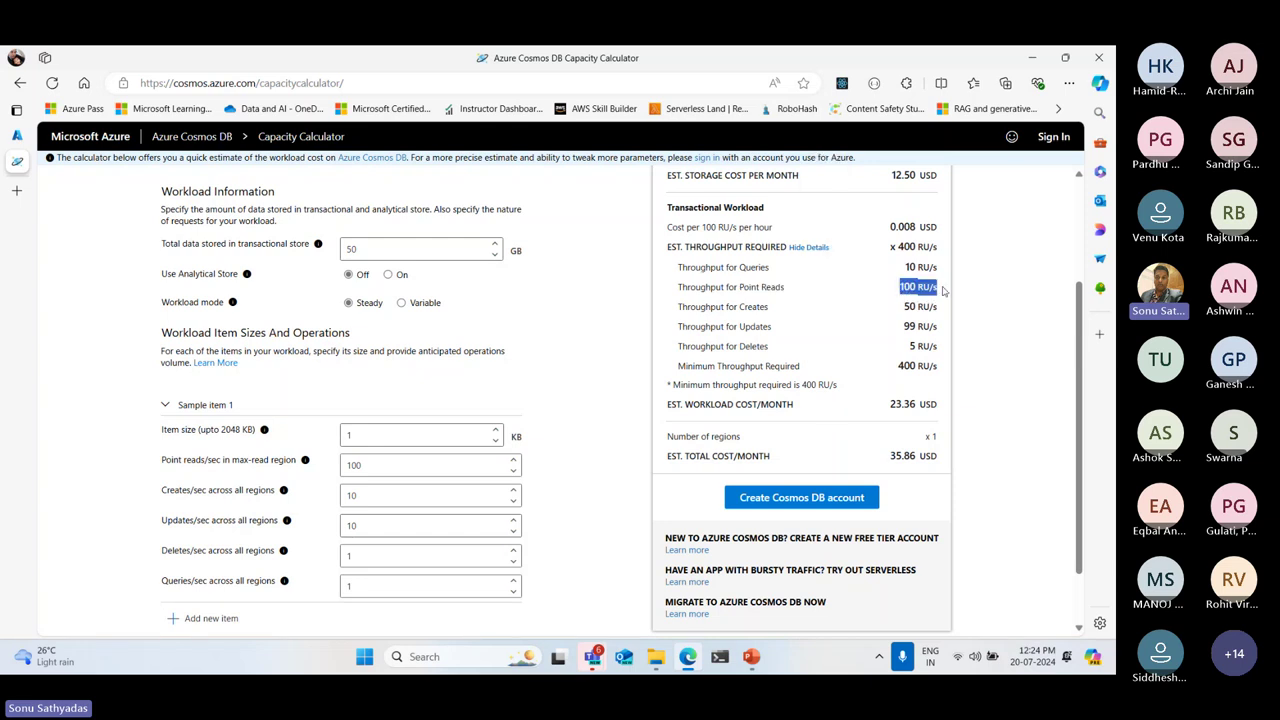
double_click(355, 465)
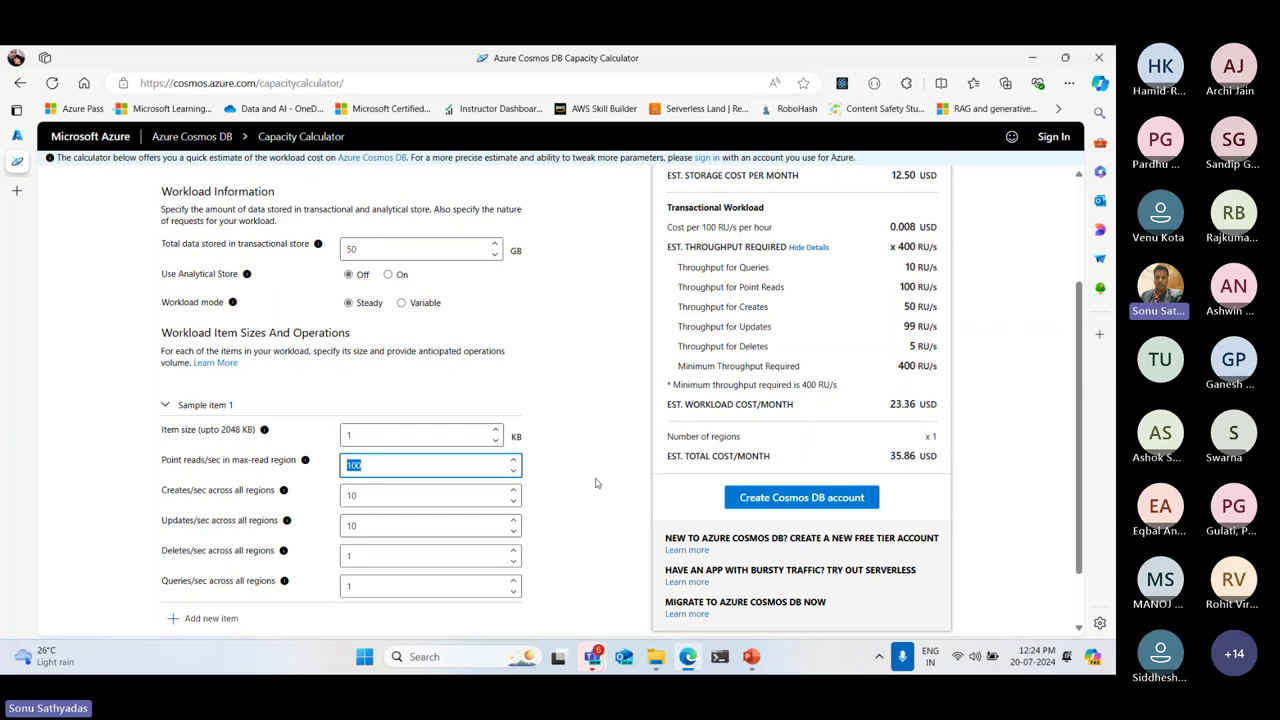
double_click(392, 466)
click(388, 465)
drag(899, 287, 938, 287)
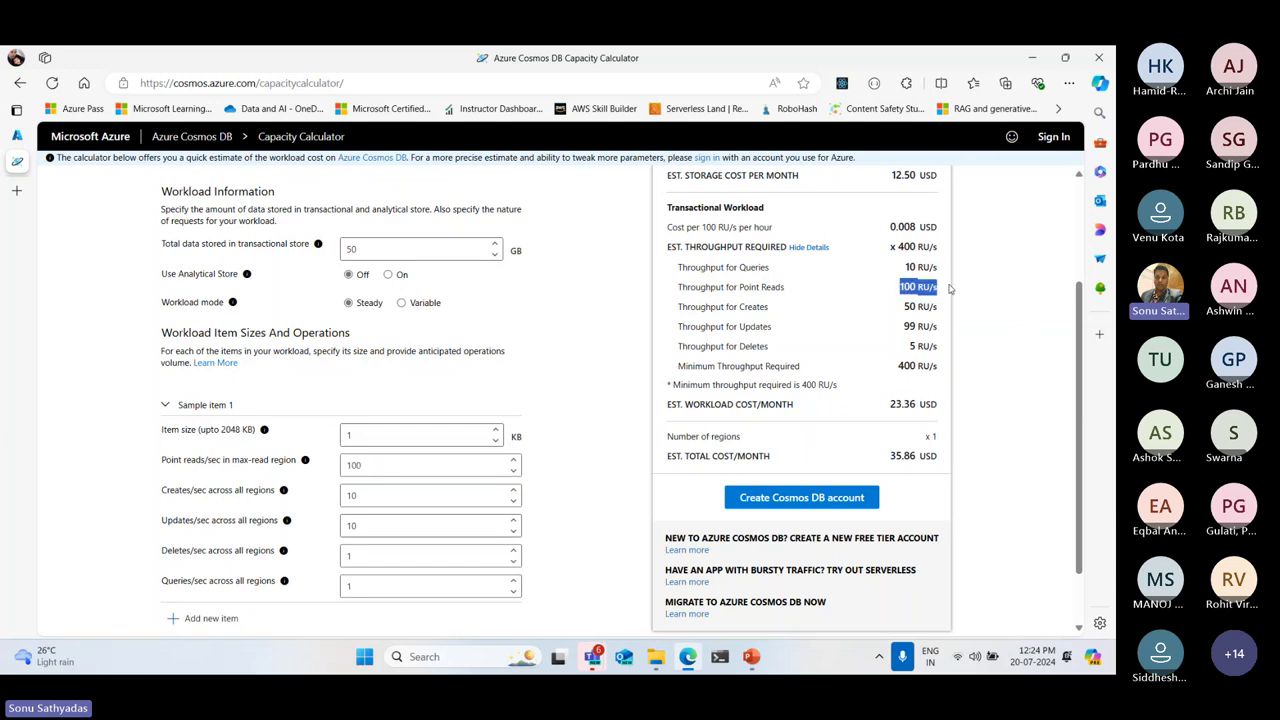
double_click(755, 307)
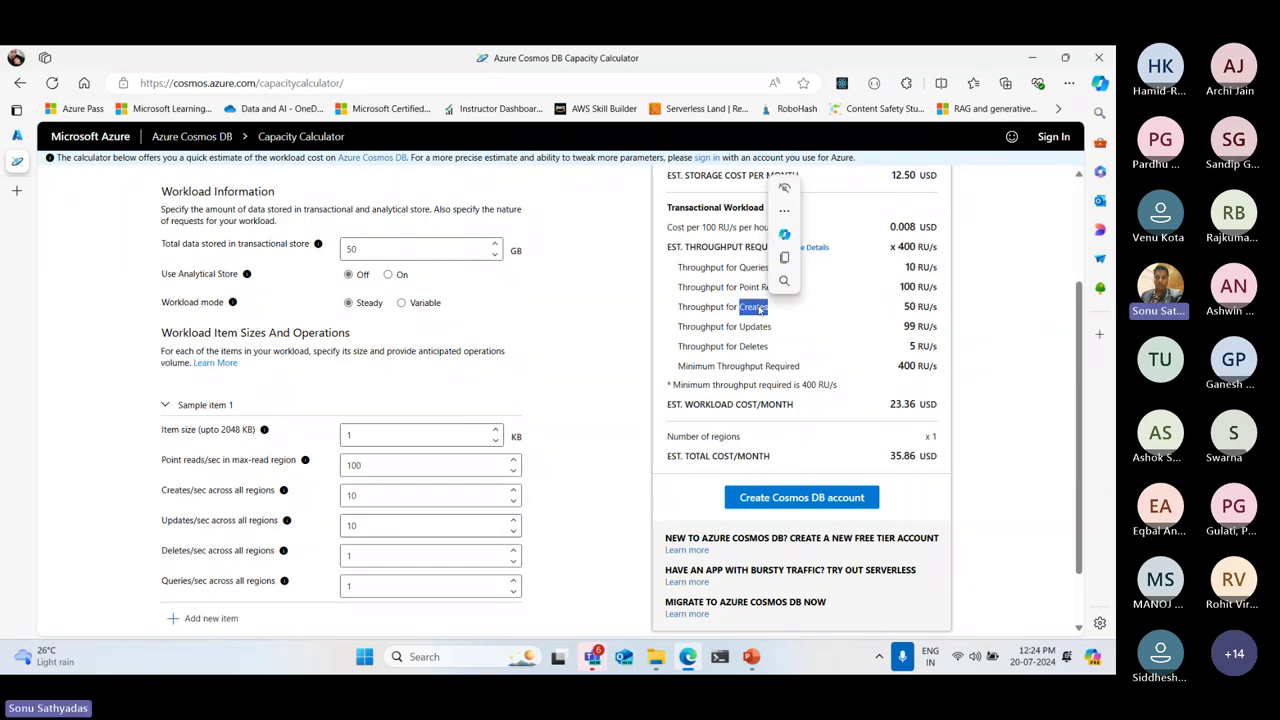
click(362, 495)
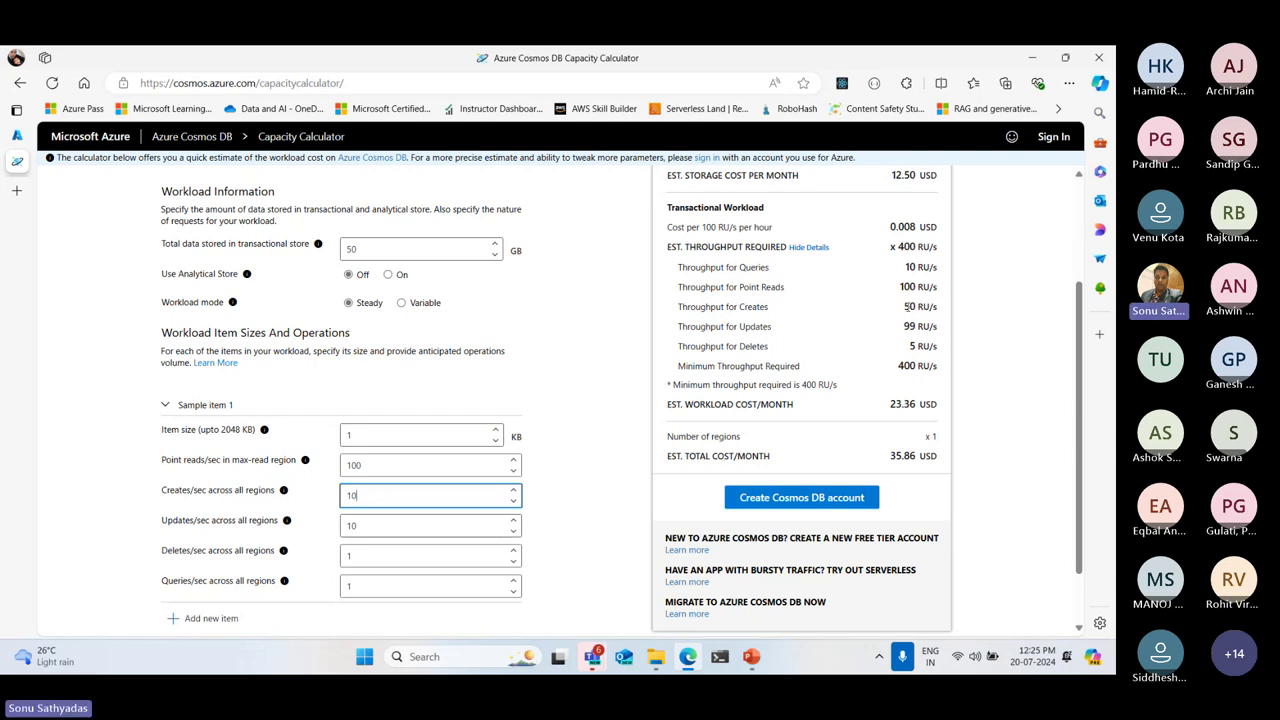
drag(903, 306, 942, 312)
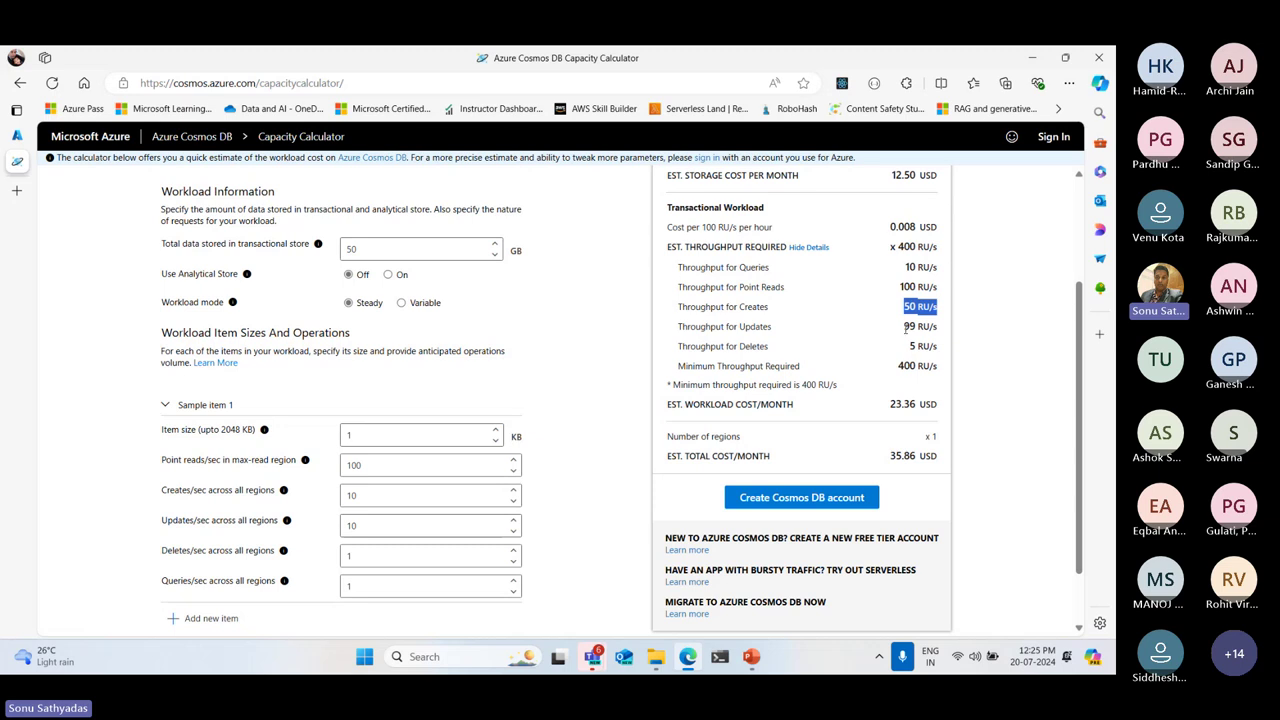
drag(903, 327, 938, 457)
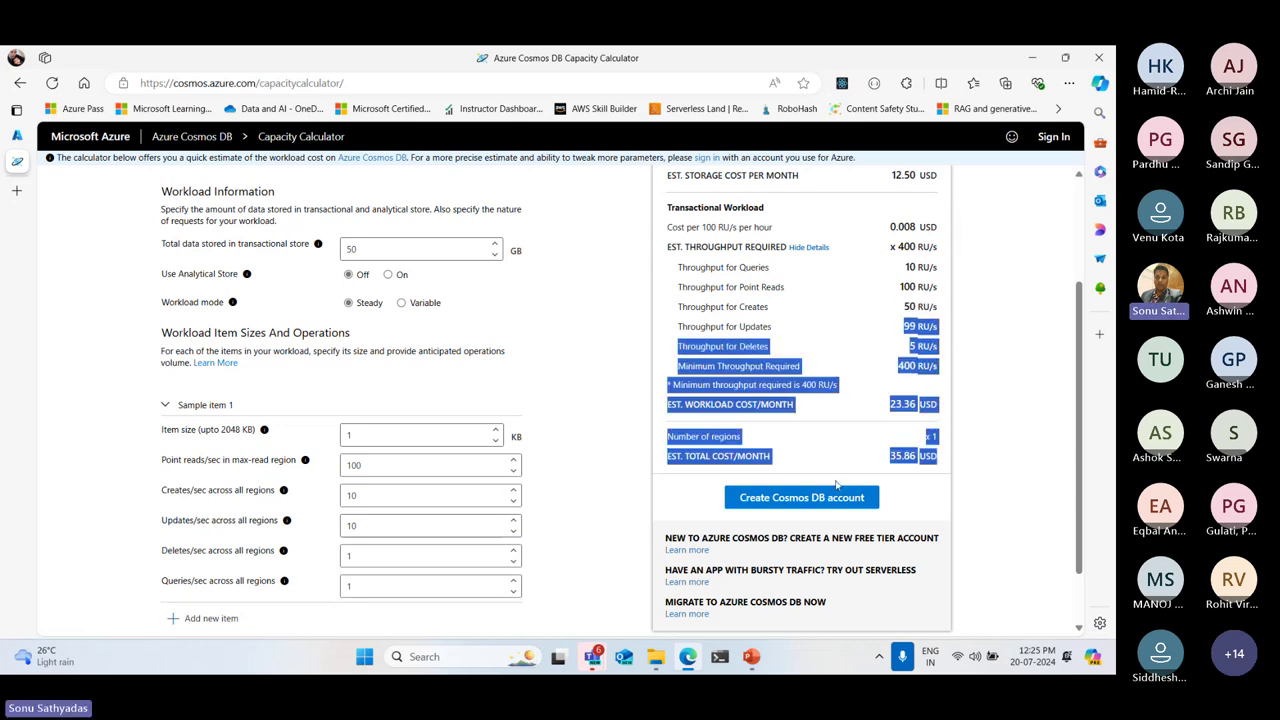
double_click(406, 522)
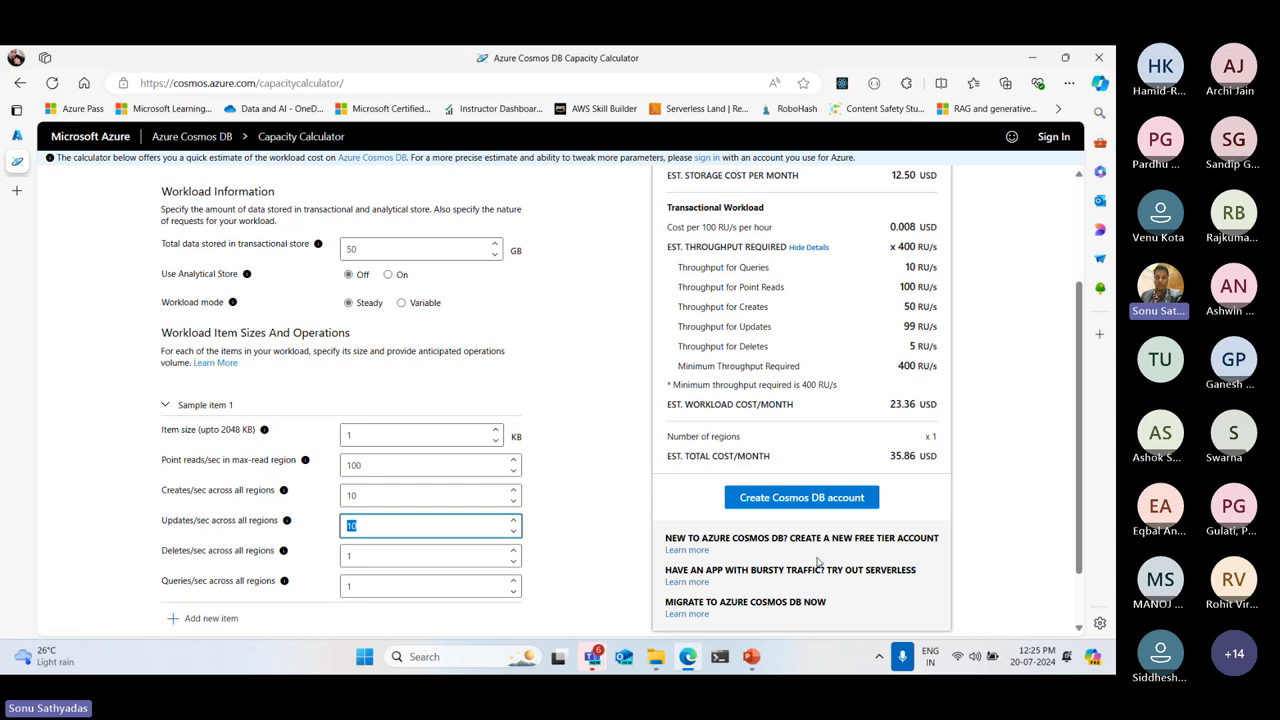
drag(903, 326, 947, 325)
click(1068, 383)
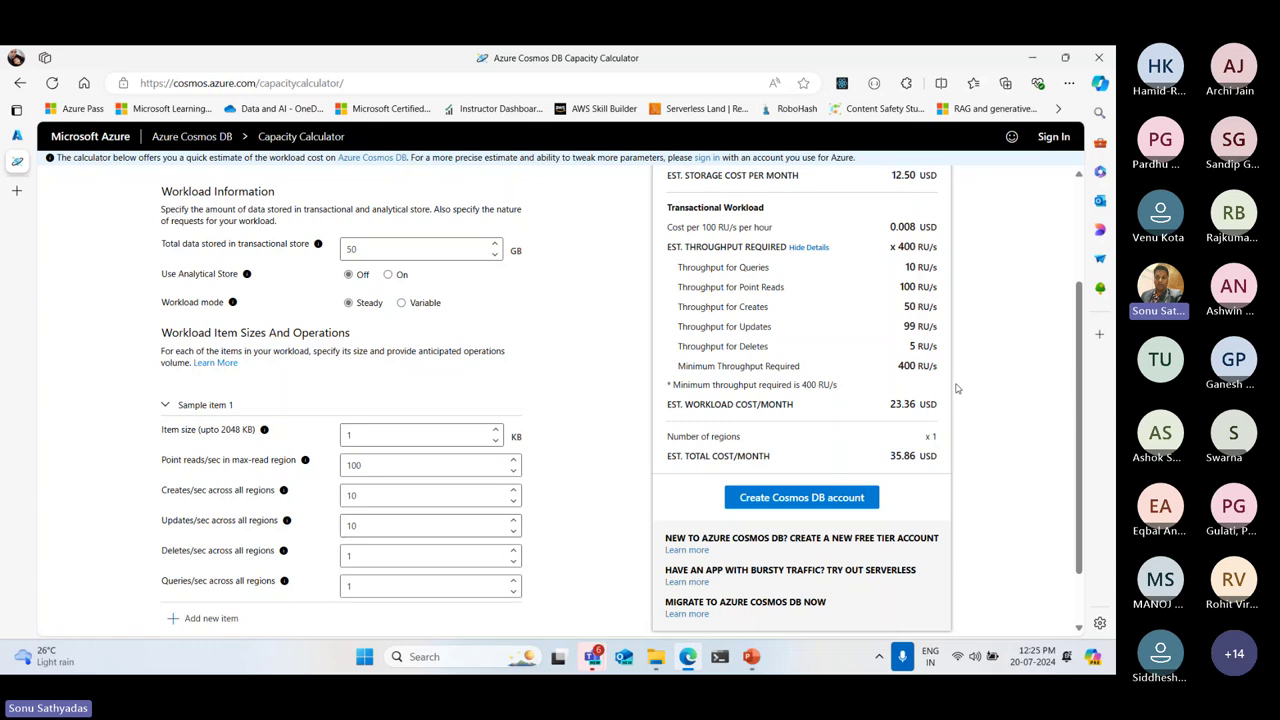
drag(679, 345, 768, 347)
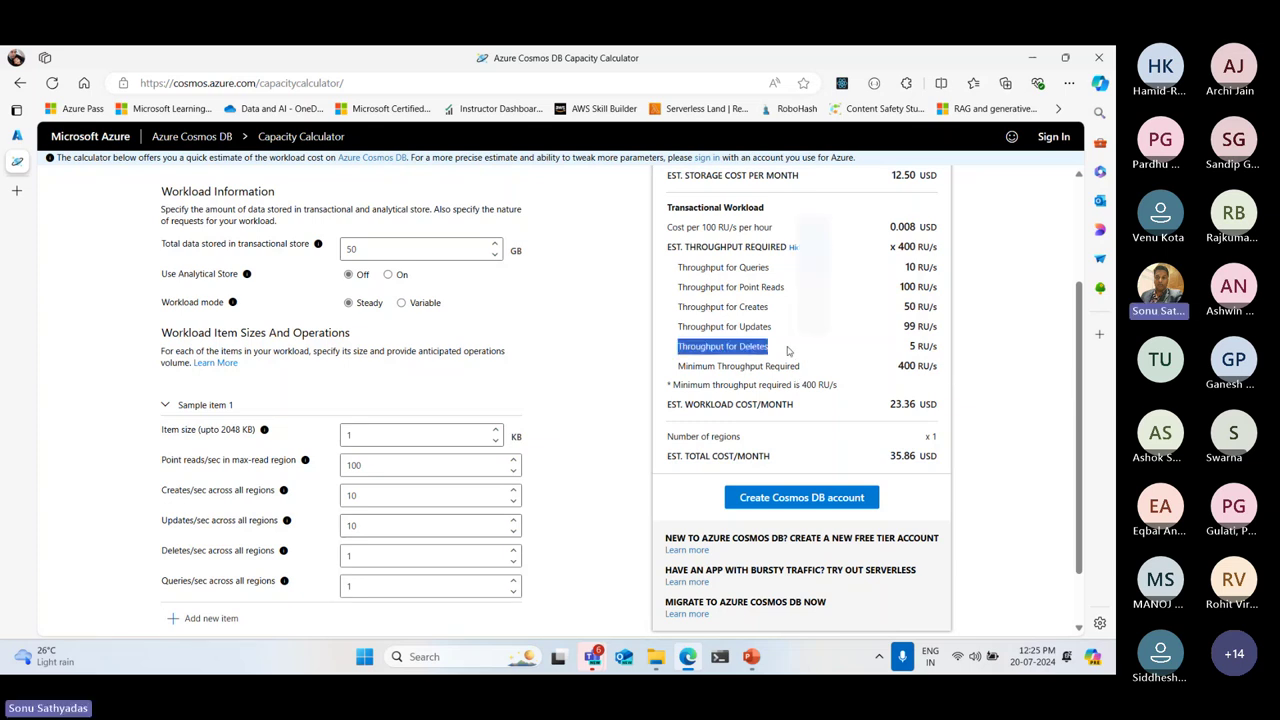
double_click(381, 554)
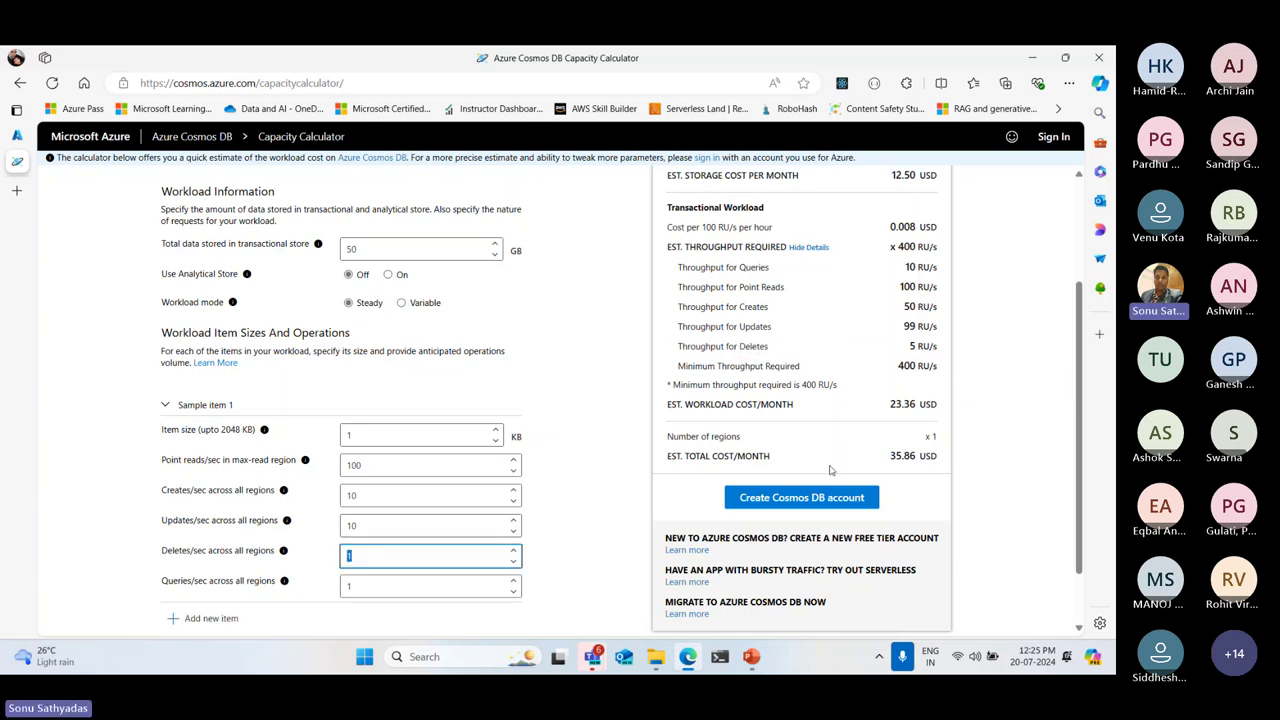
drag(909, 346, 941, 348)
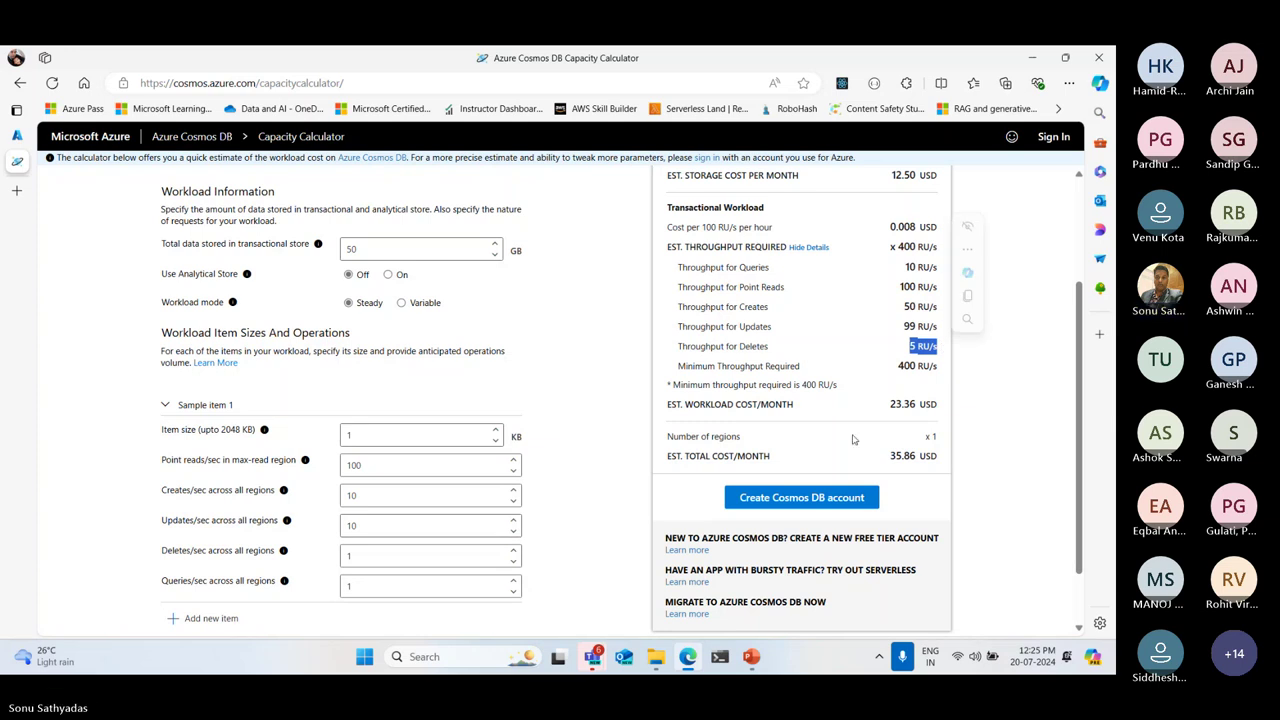
drag(683, 367, 841, 372)
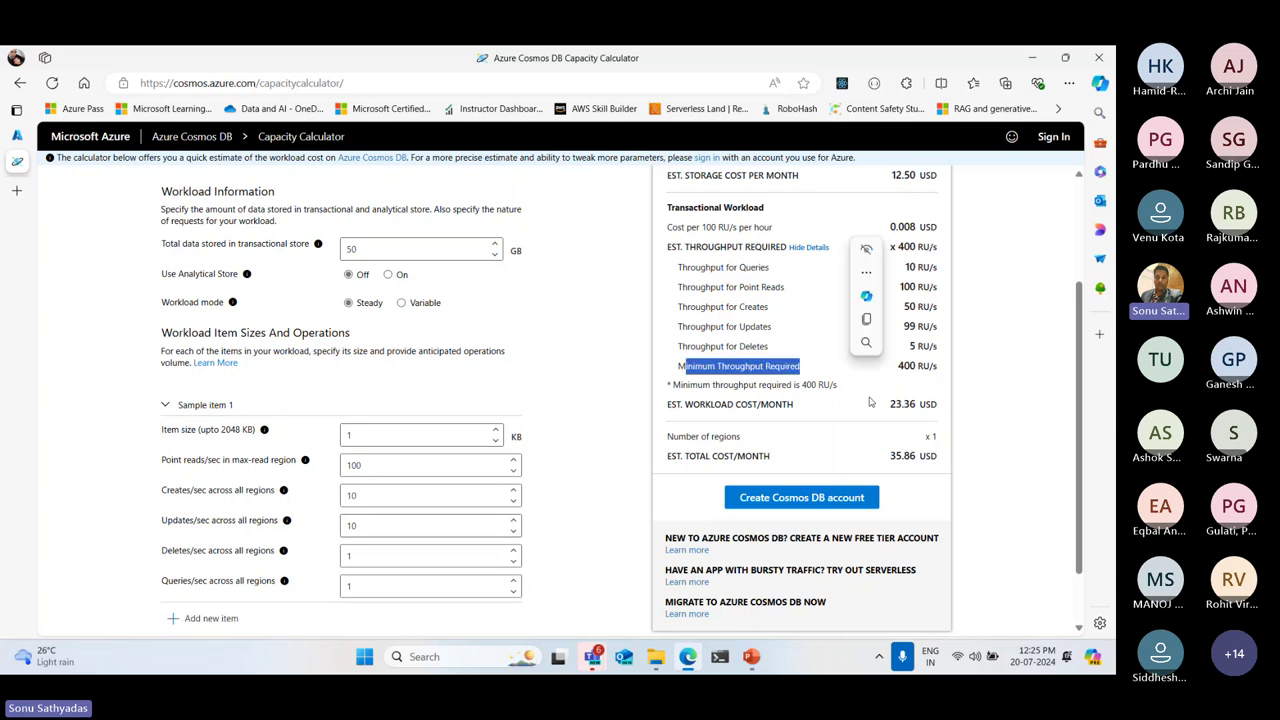
double_click(906, 366)
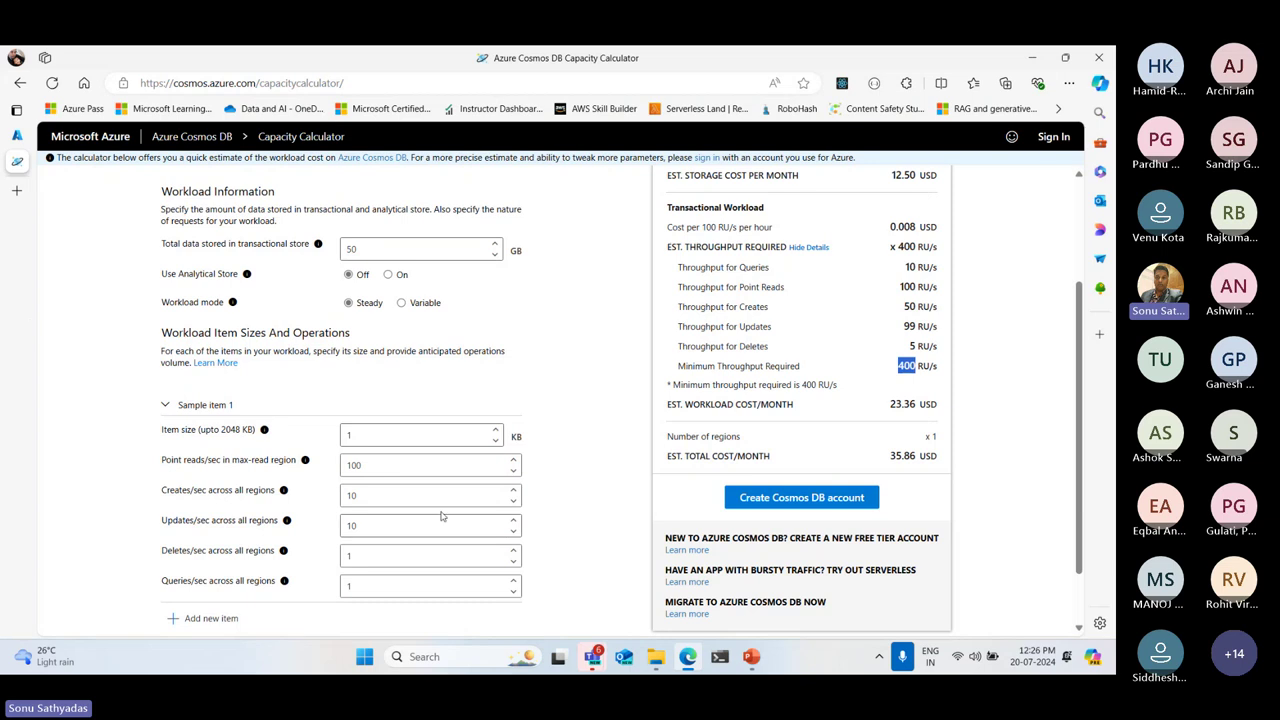
Replace 100 point reads with 500, set creates to 20, and run Calculate
double_click(370, 463)
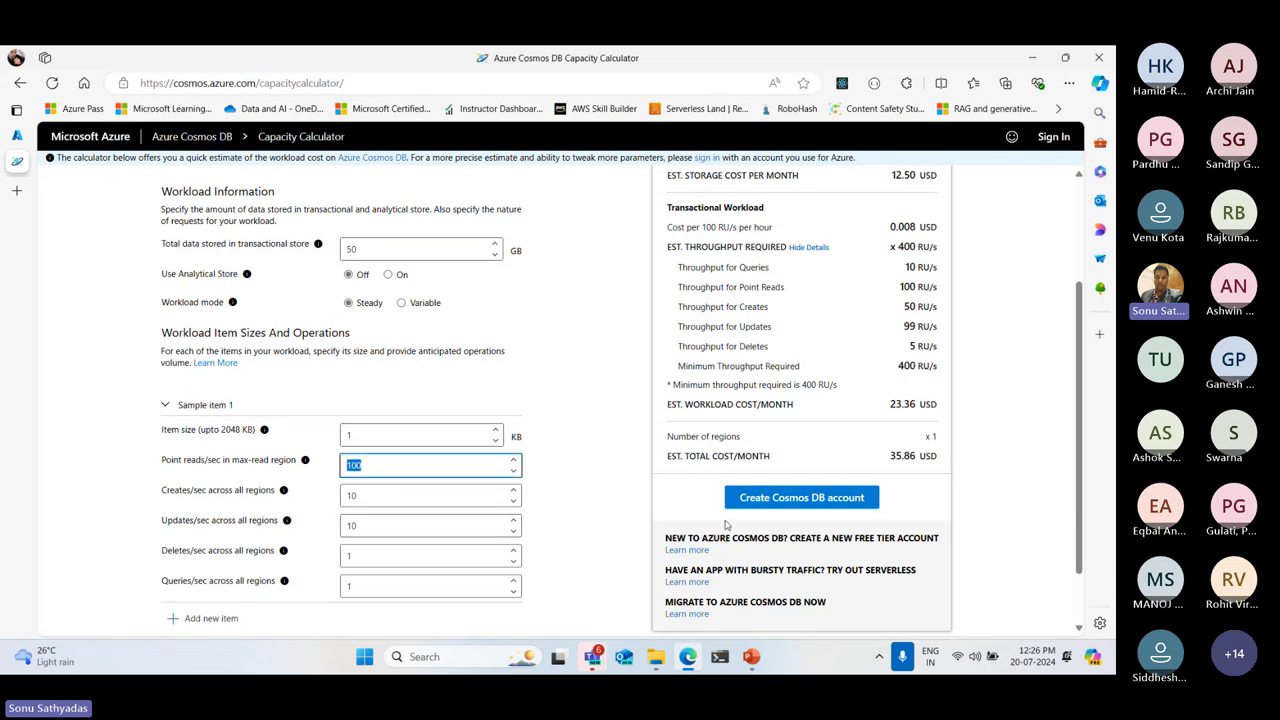
text(400)
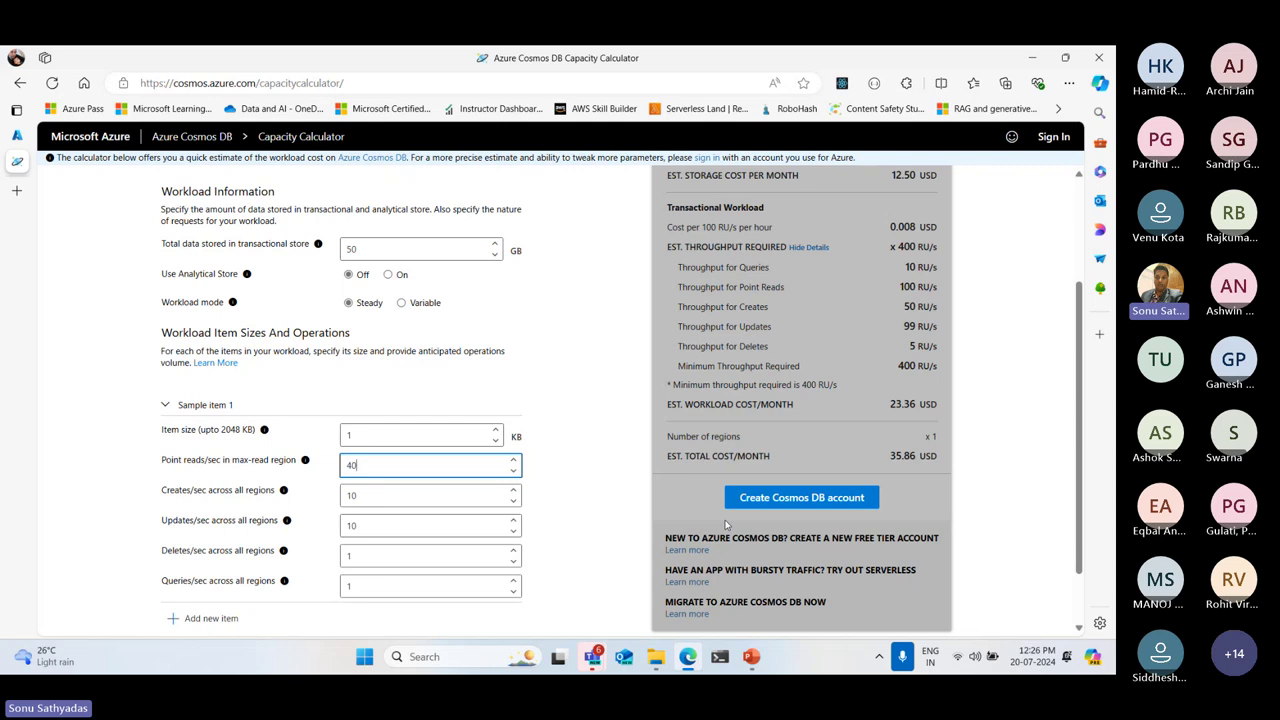
key(BackSpace)
key(BackSpace)
text(500)
key(Tab)
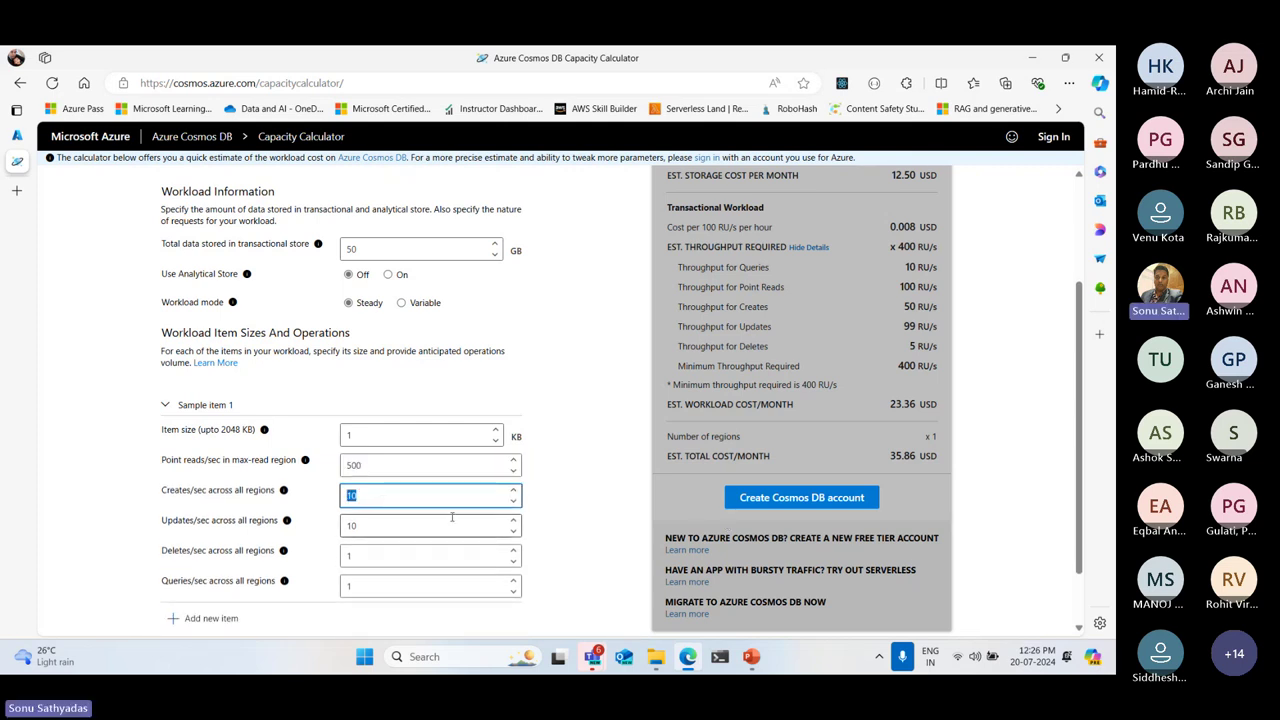
text(20)
scroll(430, 540, down, 1)
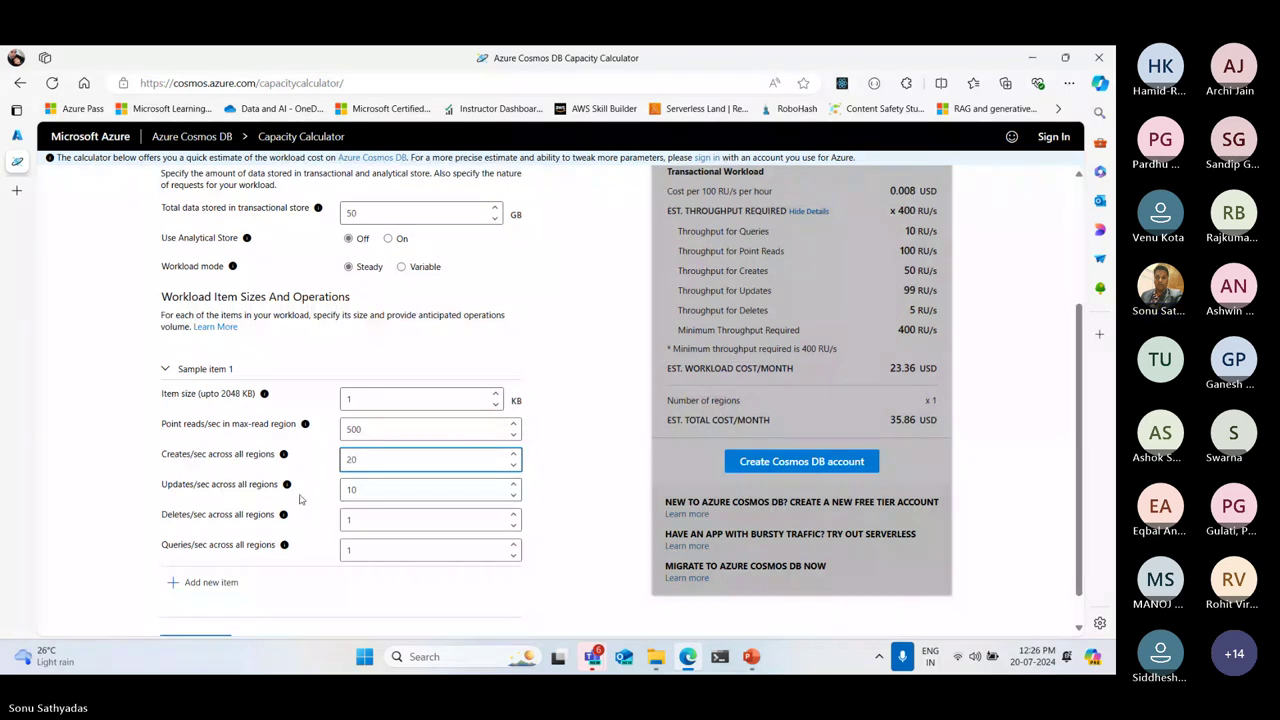
click(210, 618)
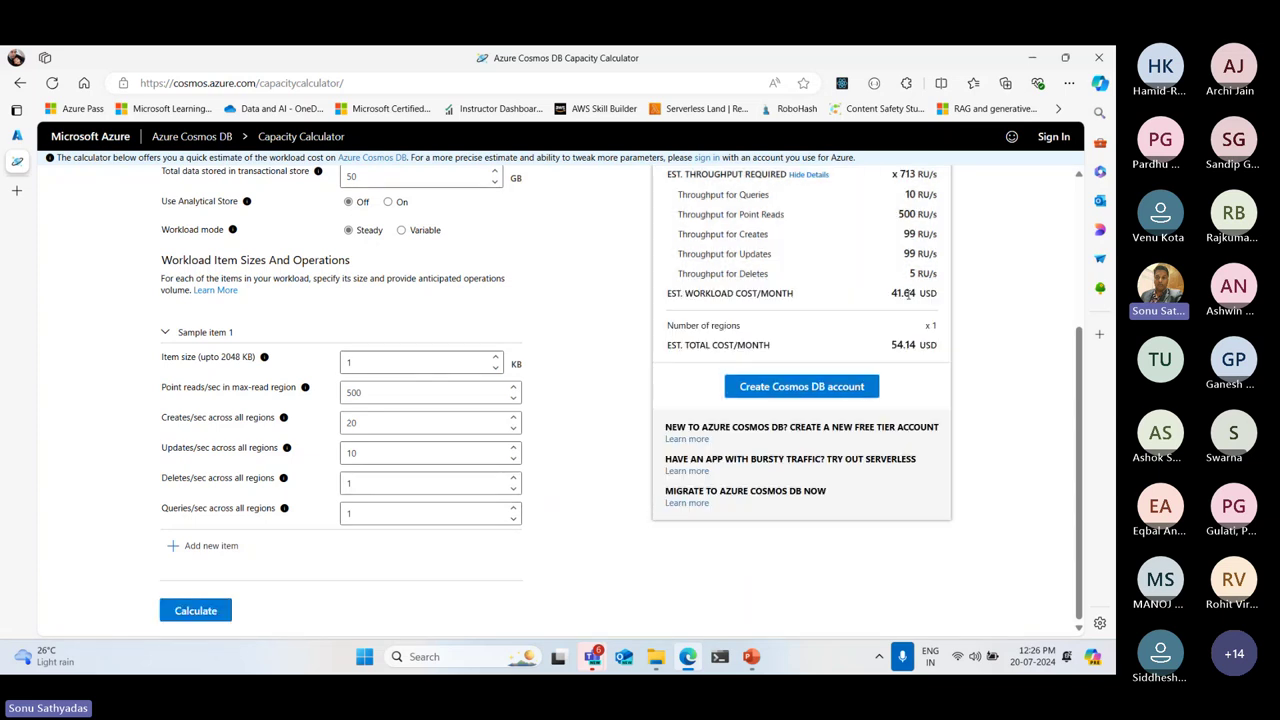
Review the 713 RU/s, 41.64 USD workload, 12.50 USD storage and 54.14 USD total
scroll(985, 370, up, 2)
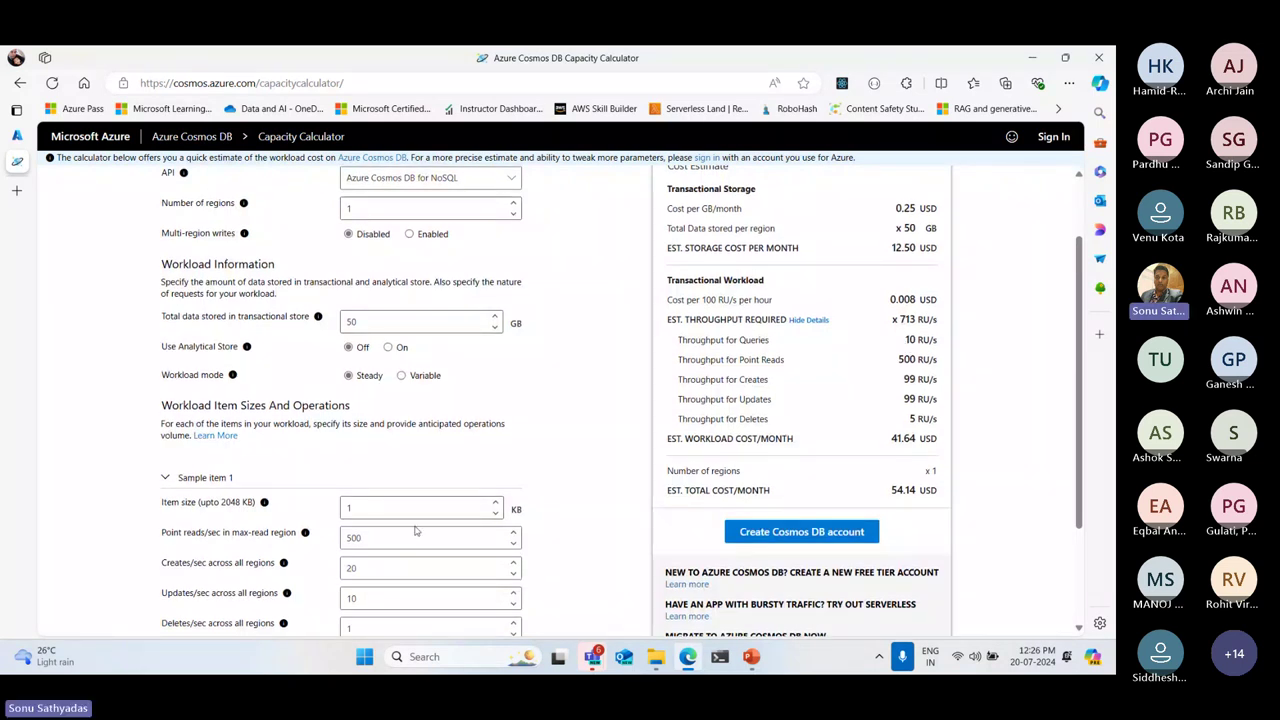
drag(900, 319, 940, 320)
drag(704, 299, 762, 299)
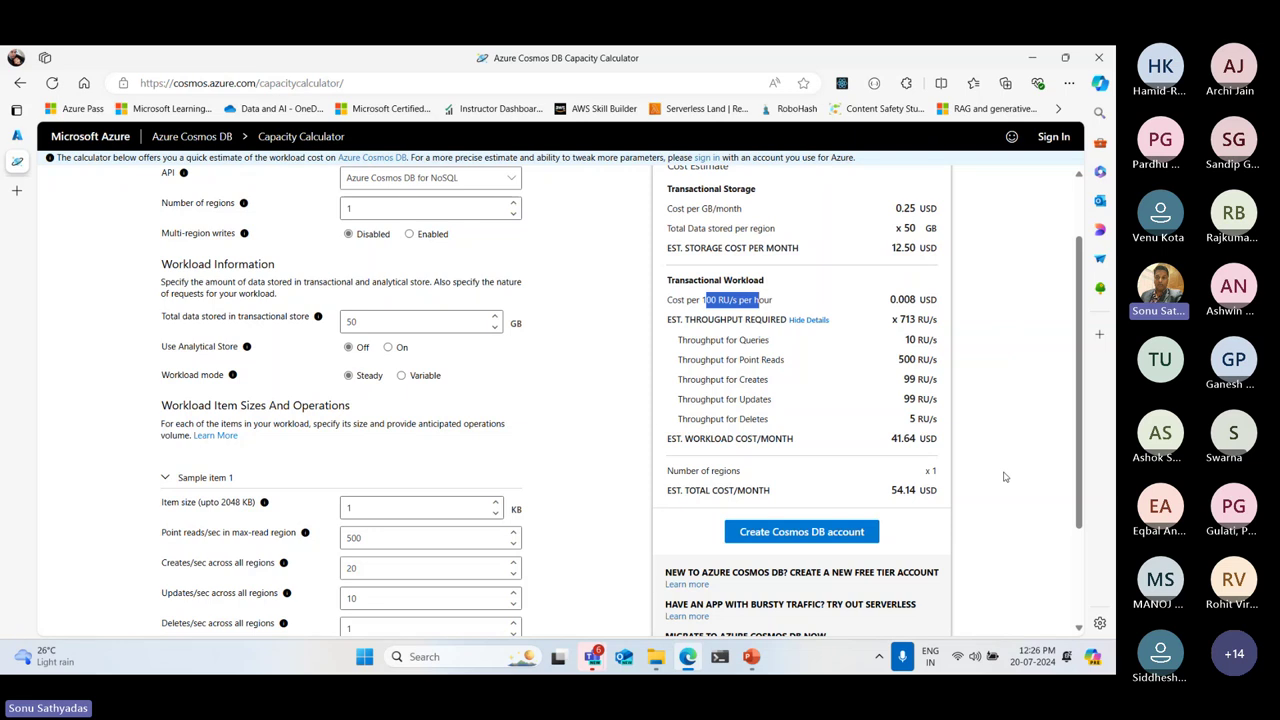
double_click(710, 299)
drag(891, 438, 937, 442)
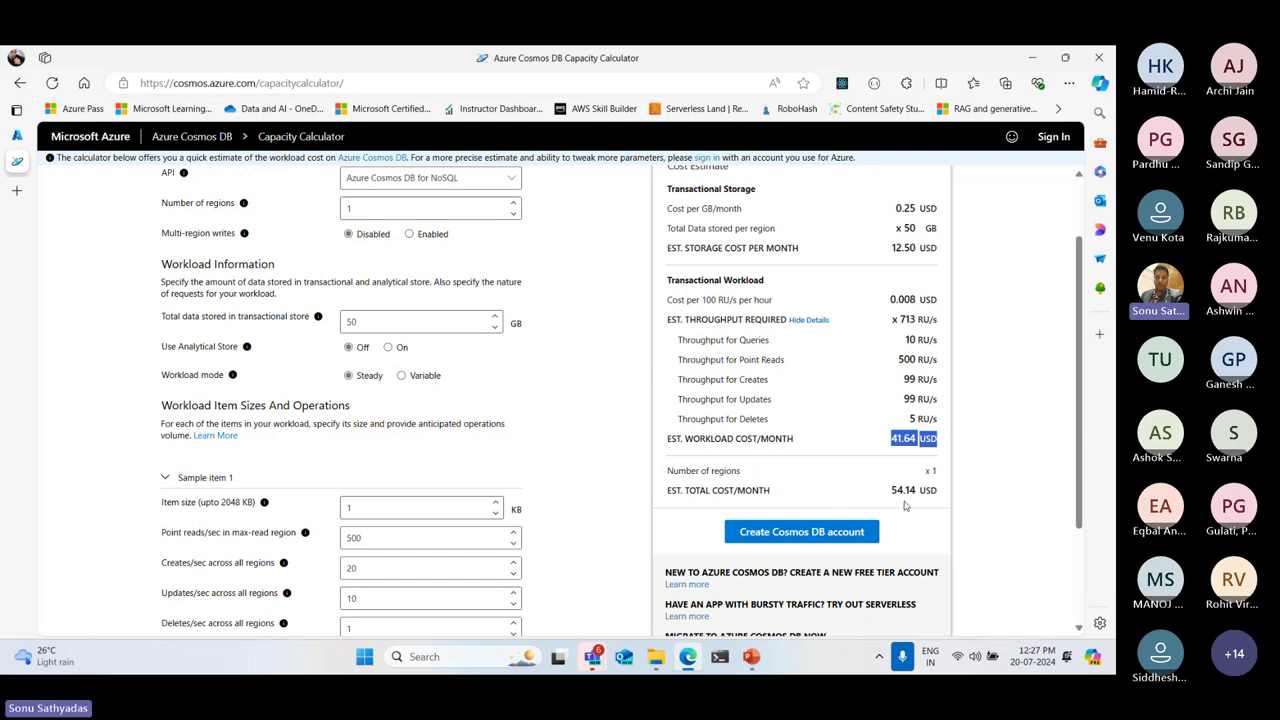
drag(894, 247, 946, 249)
drag(893, 445, 940, 491)
click(897, 490)
click(1057, 528)
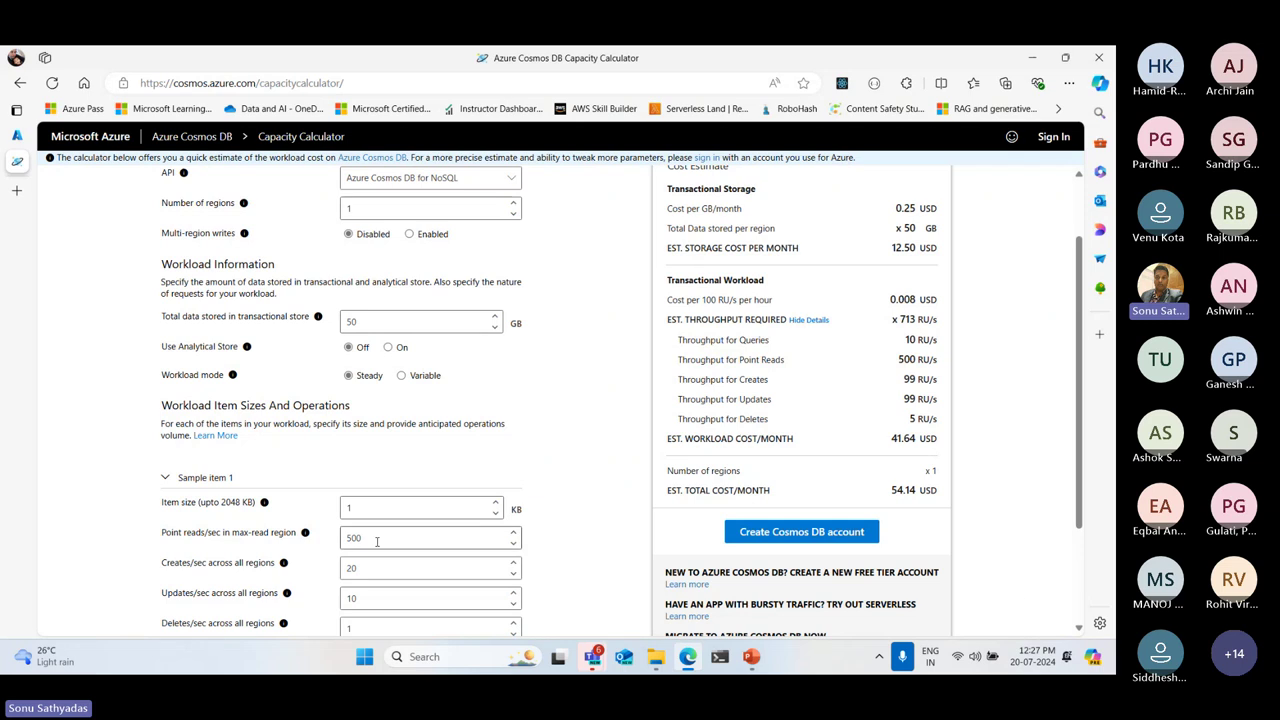
Review the per-operation breakdown: 500 RU/s point reads, 5 RU/s deletes, 713 RU/s total
double_click(906, 360)
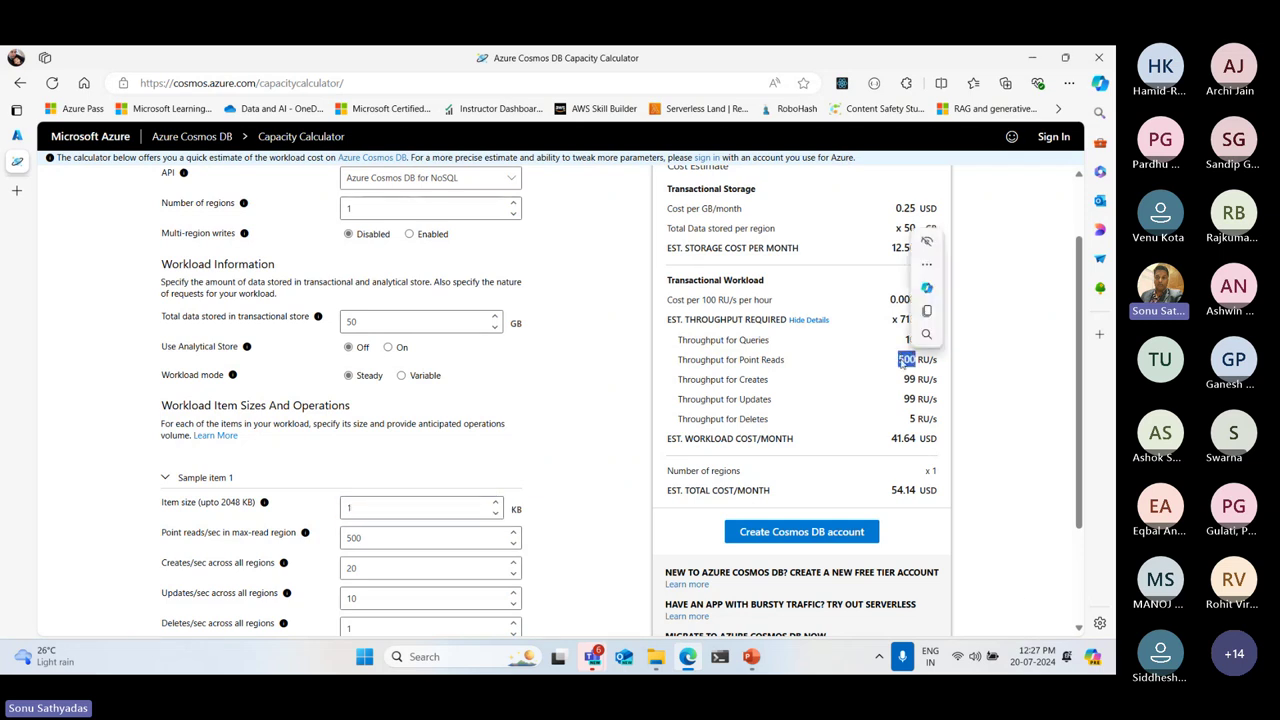
double_click(371, 566)
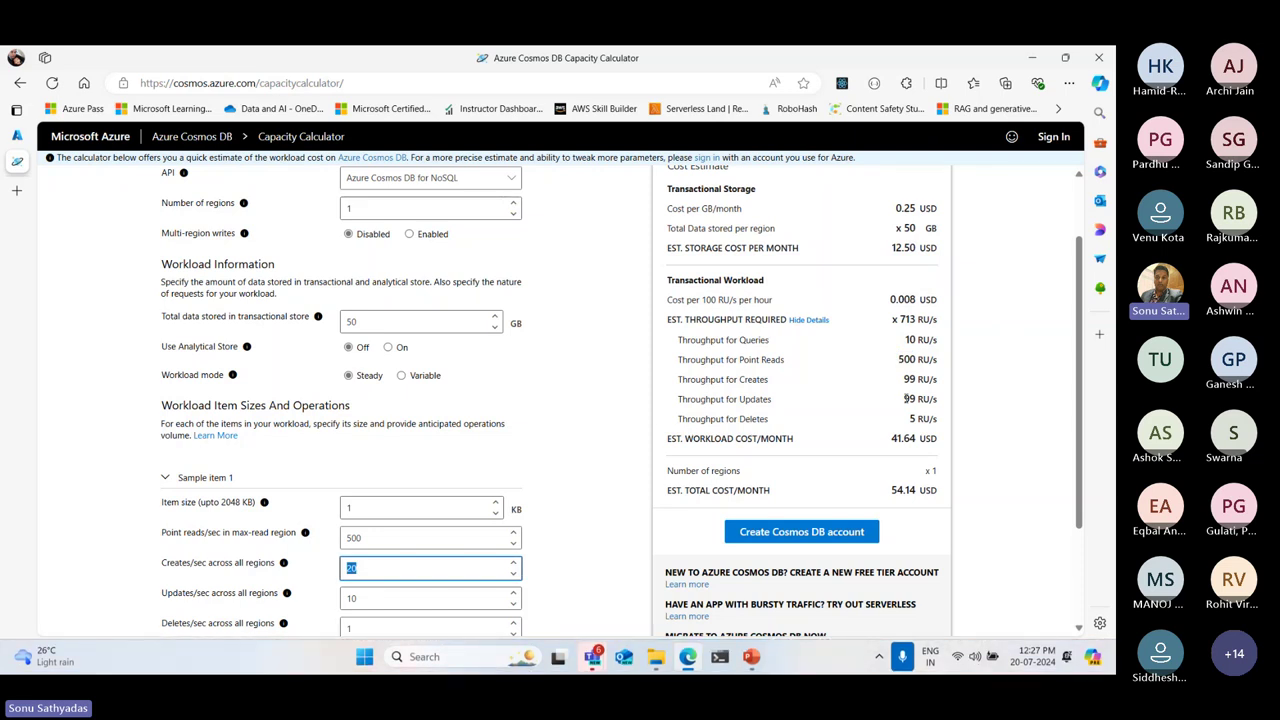
drag(903, 380, 960, 492)
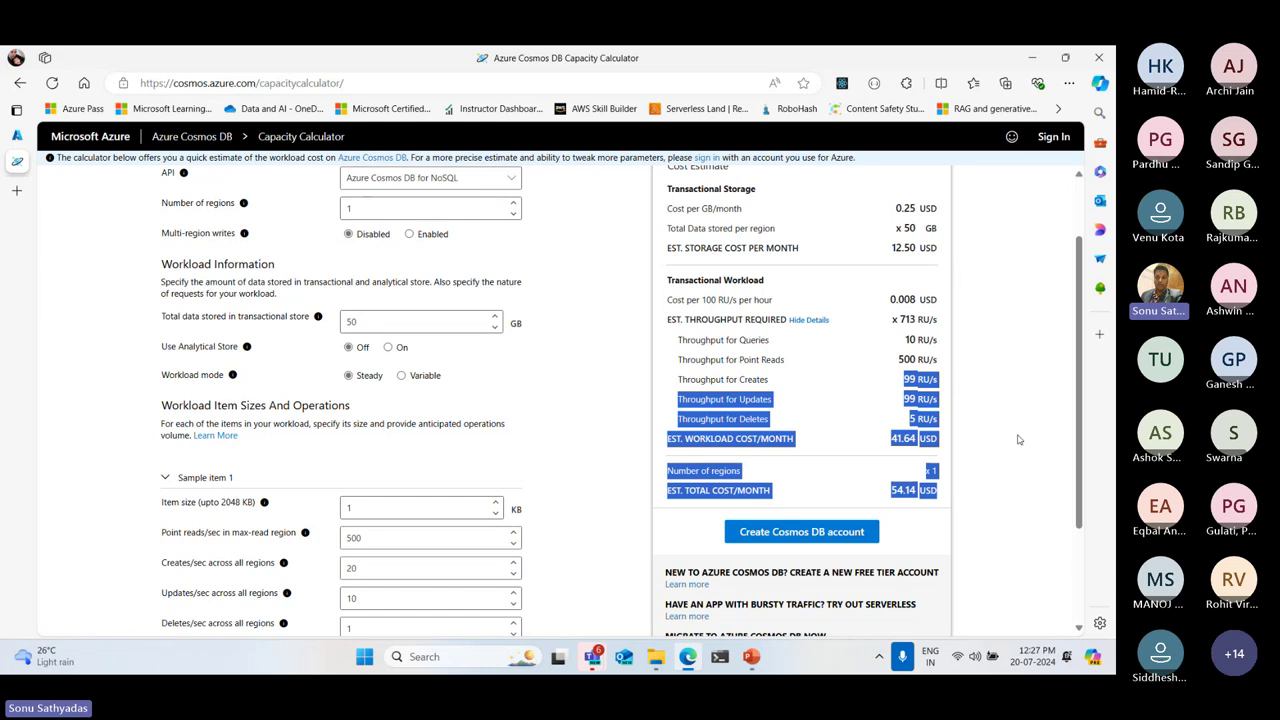
key(Tab)
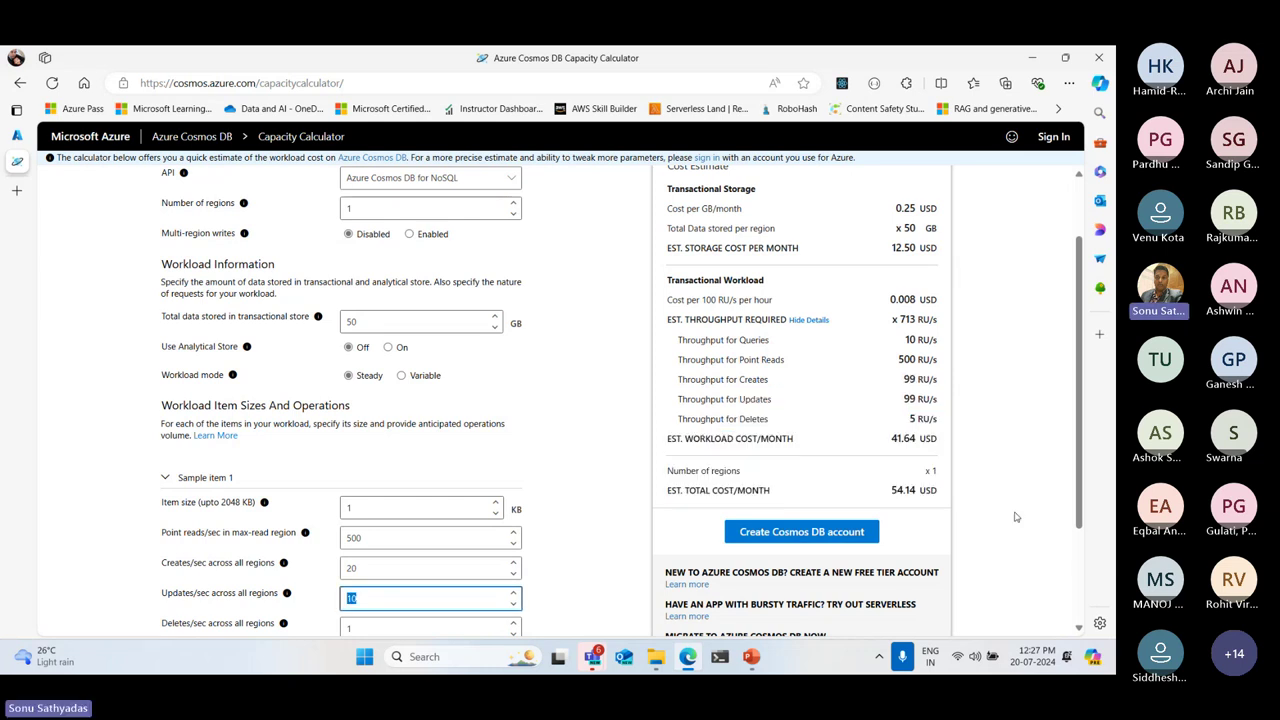
click(938, 399)
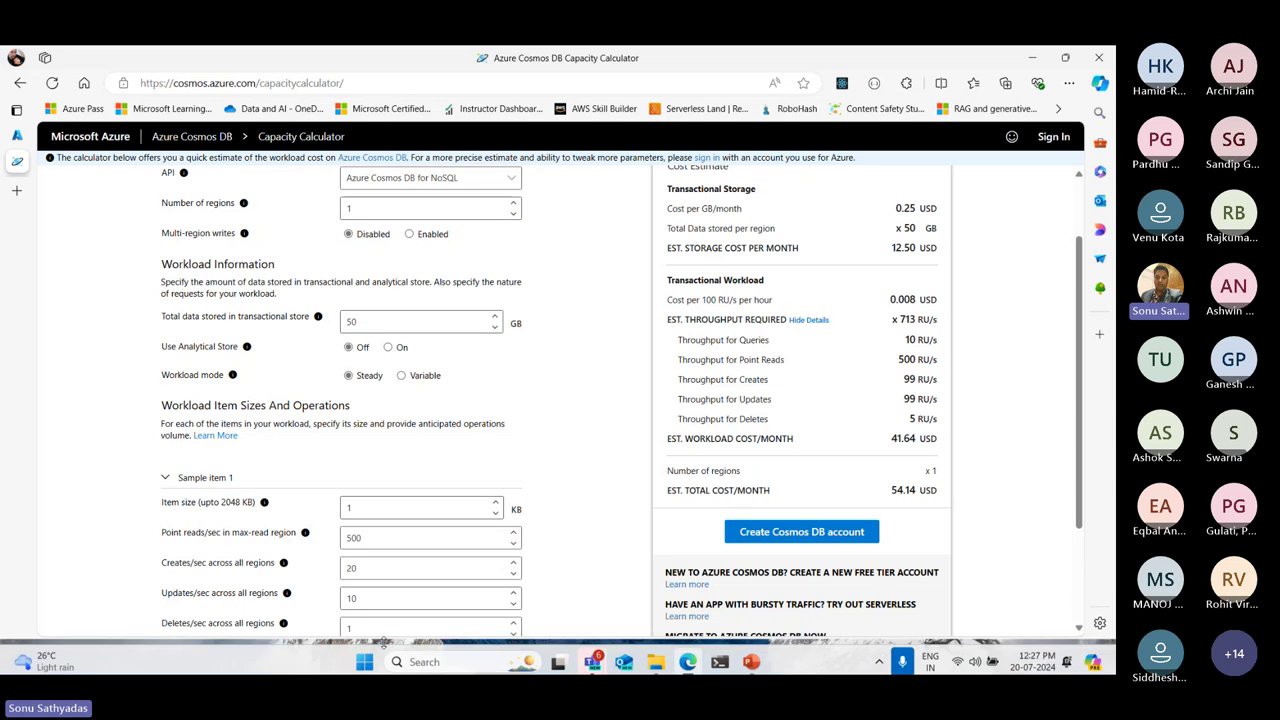
double_click(911, 420)
click(911, 420)
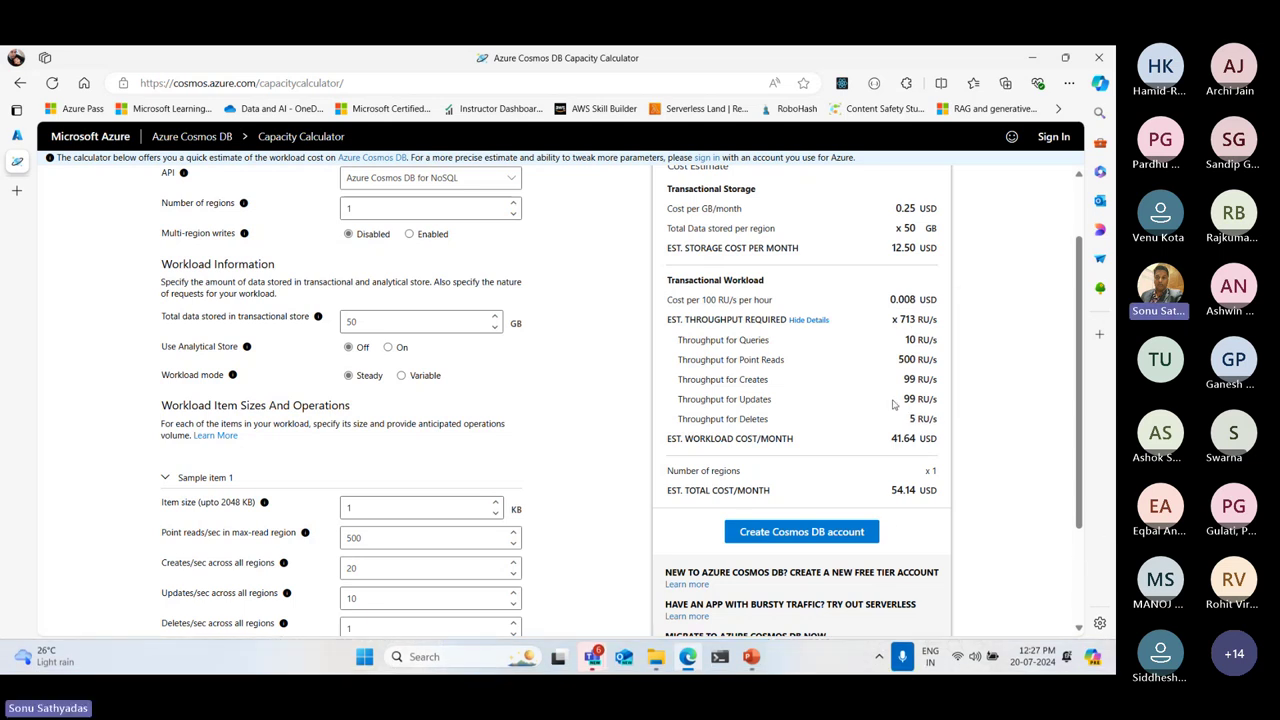
drag(898, 318, 936, 319)
drag(891, 490, 937, 491)
click(1020, 462)
Minimize Edge and restore PowerPoint's 'Time to live (TTL)' slide
scroll(1020, 462, up, 1)
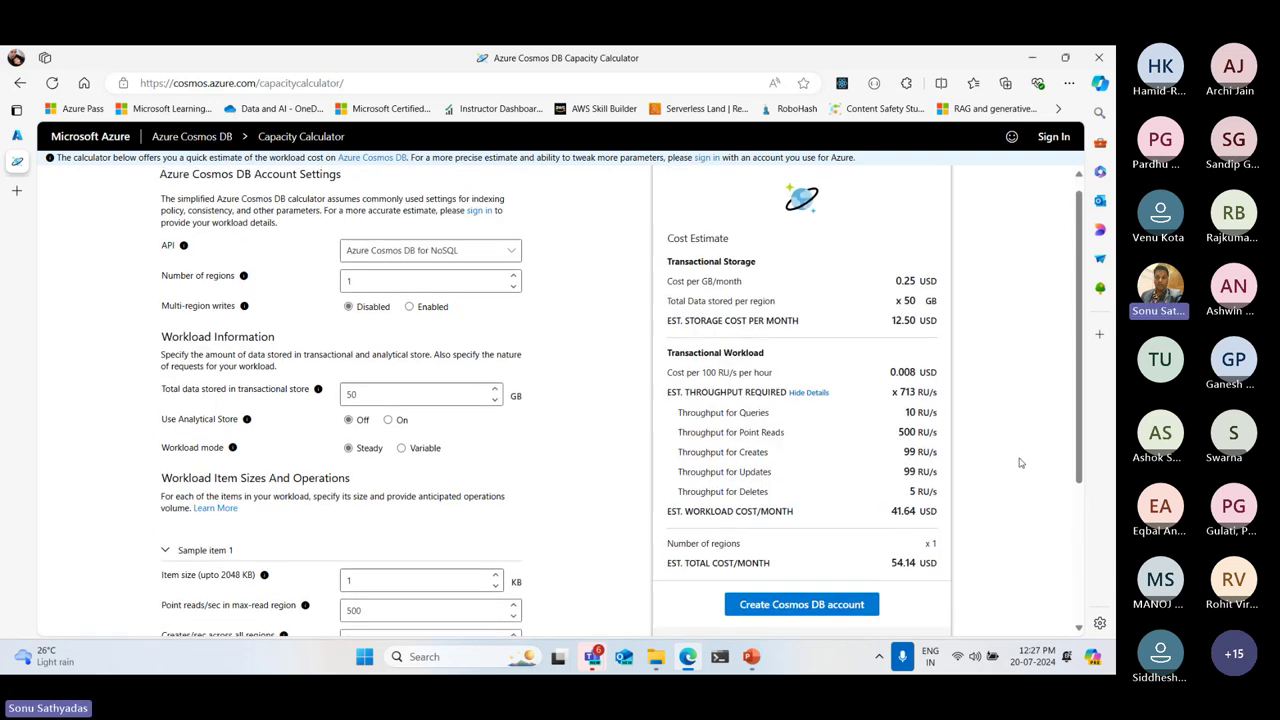
scroll(1020, 462, up, 1)
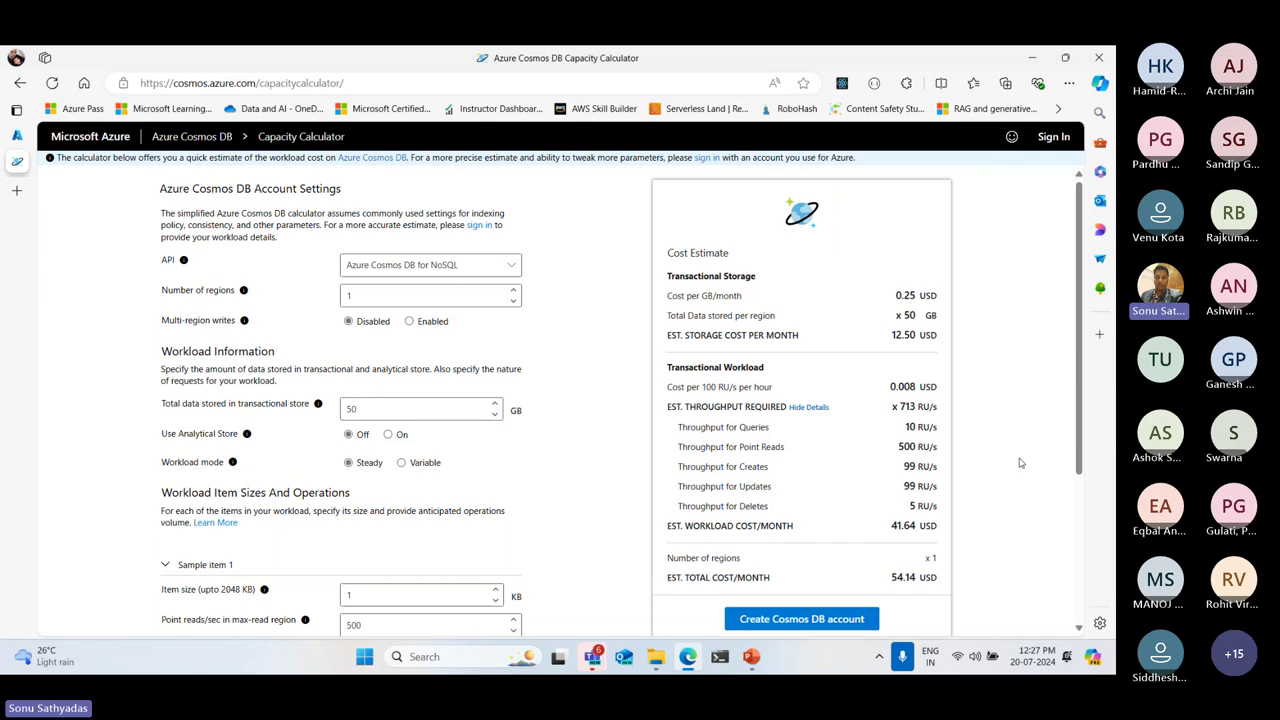
scroll(1020, 462, down, 1)
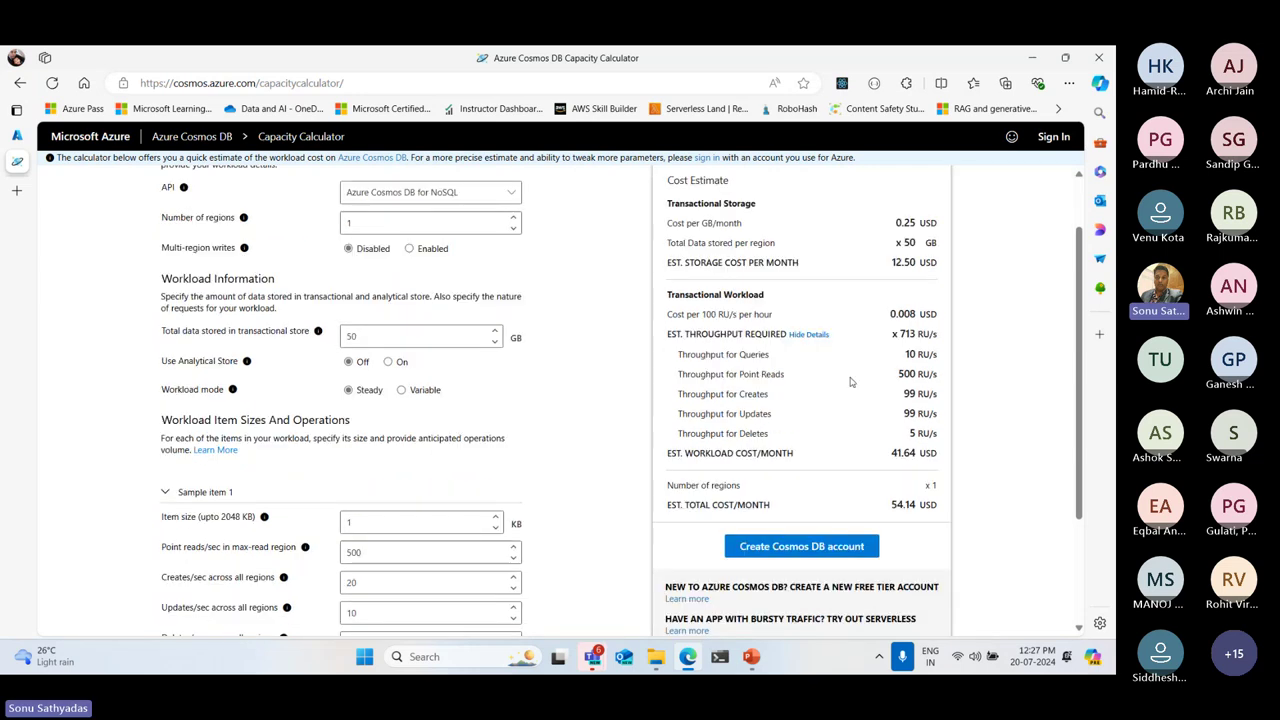
scroll(851, 380, down, 2)
scroll(851, 380, up, 3)
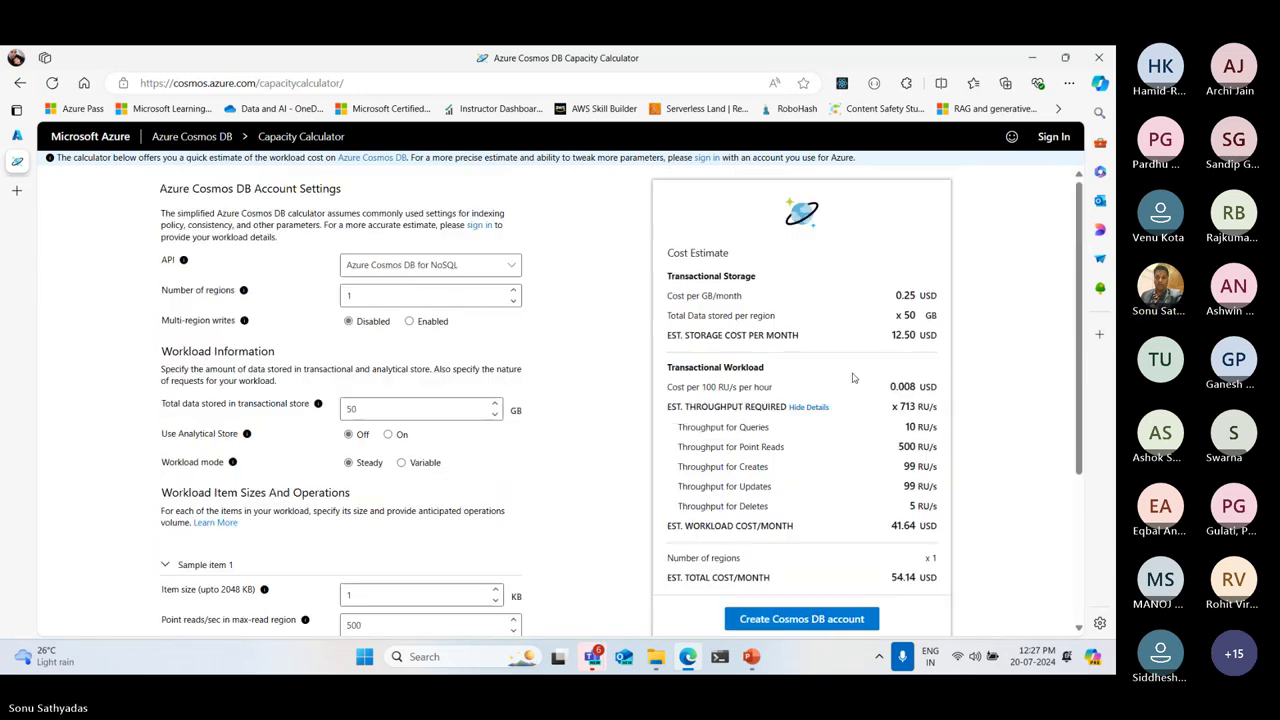
click(1035, 58)
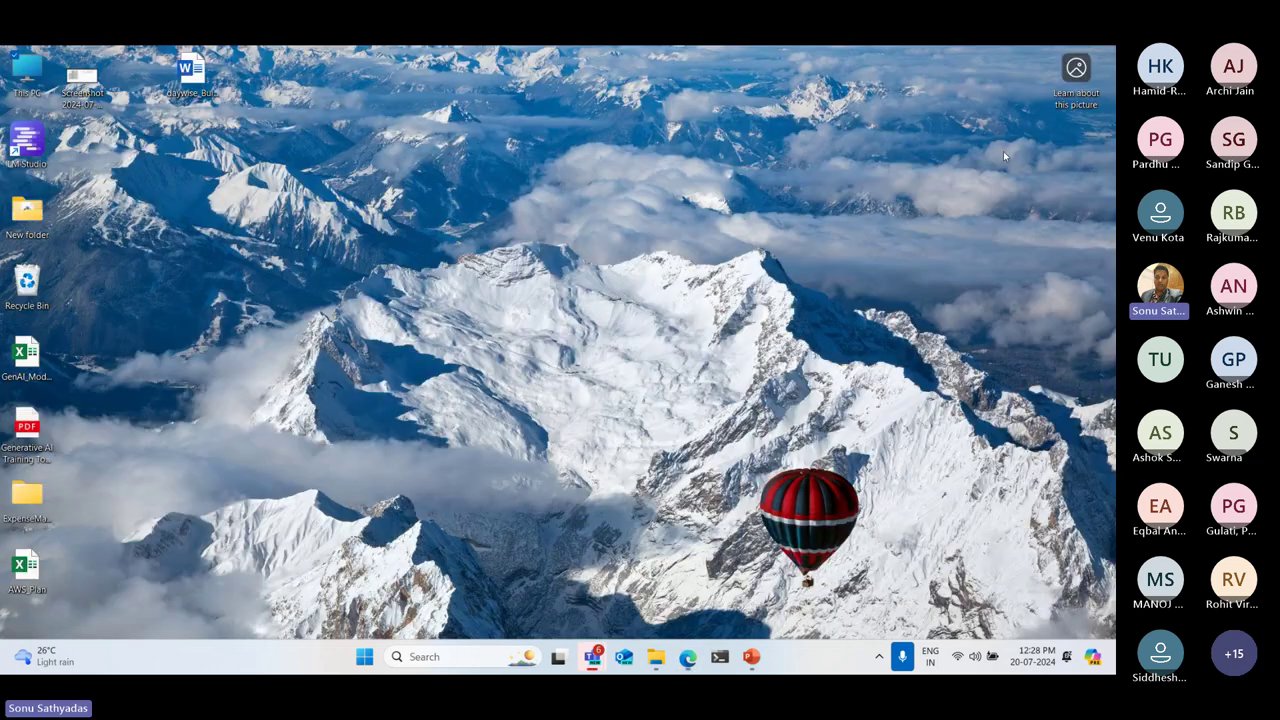
click(750, 660)
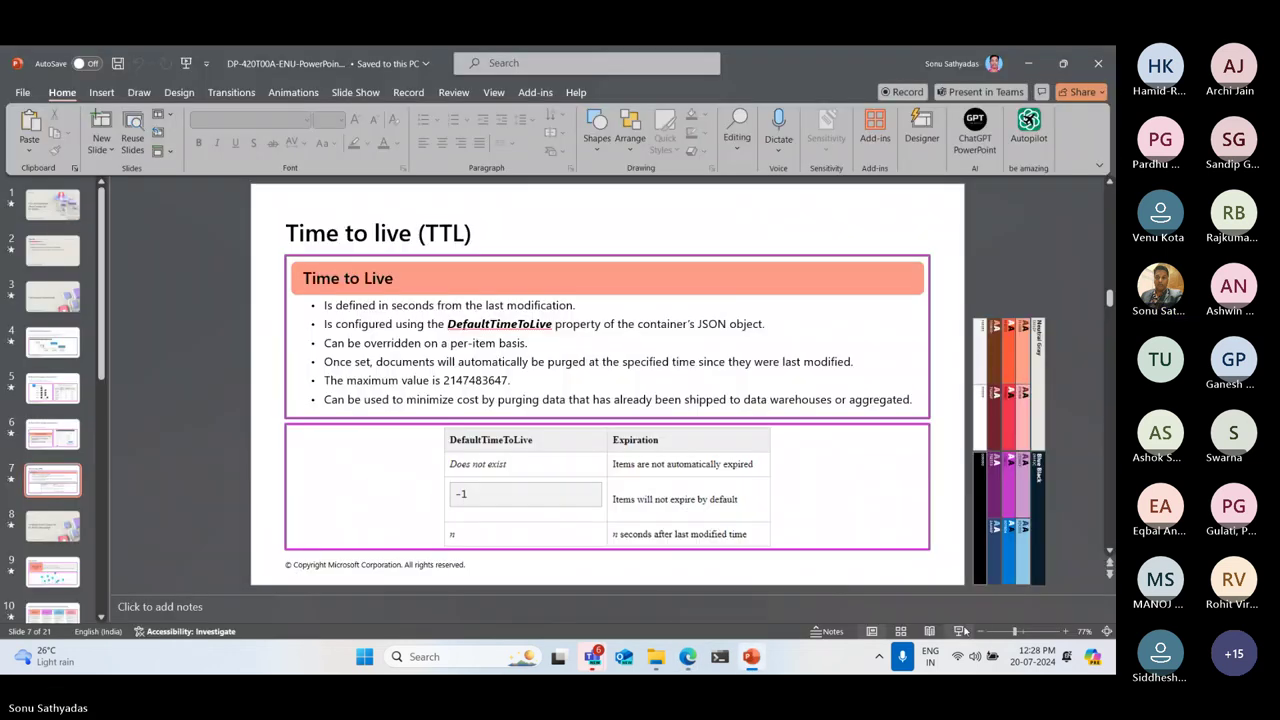
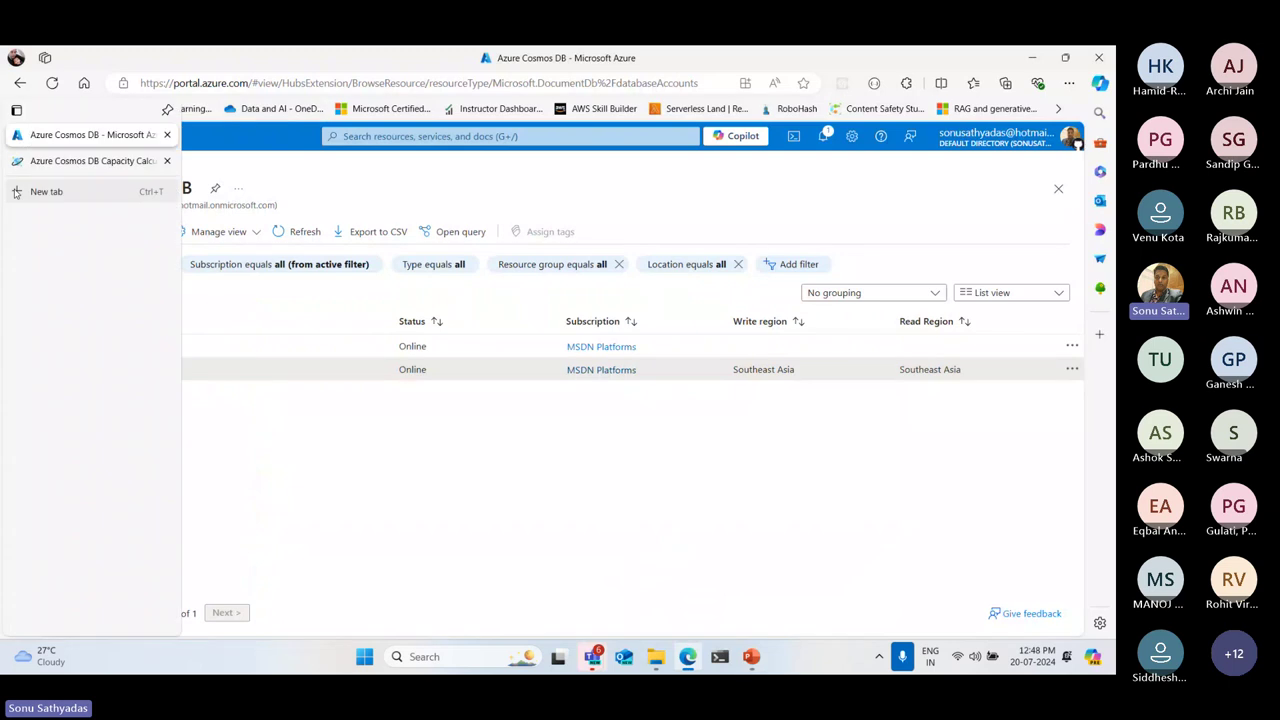
Search Google for 'DP420 labs github' in a new Edge tab
click(30, 189)
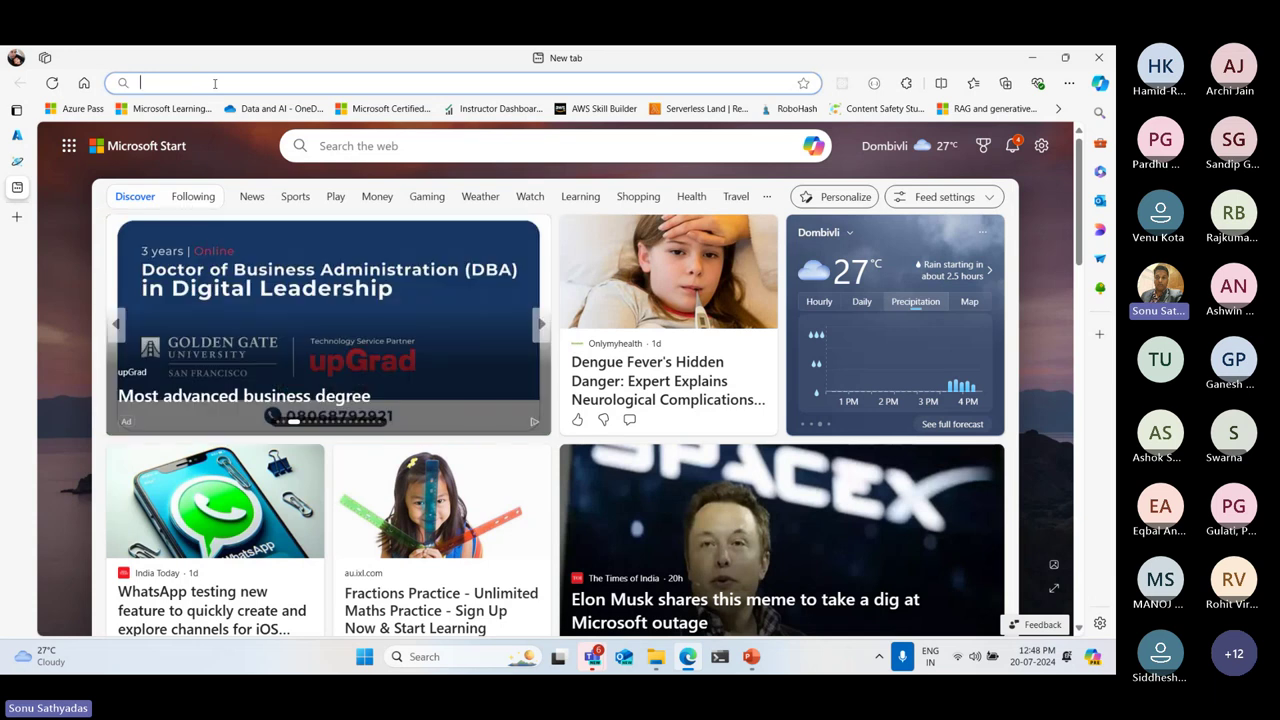
text(DP)
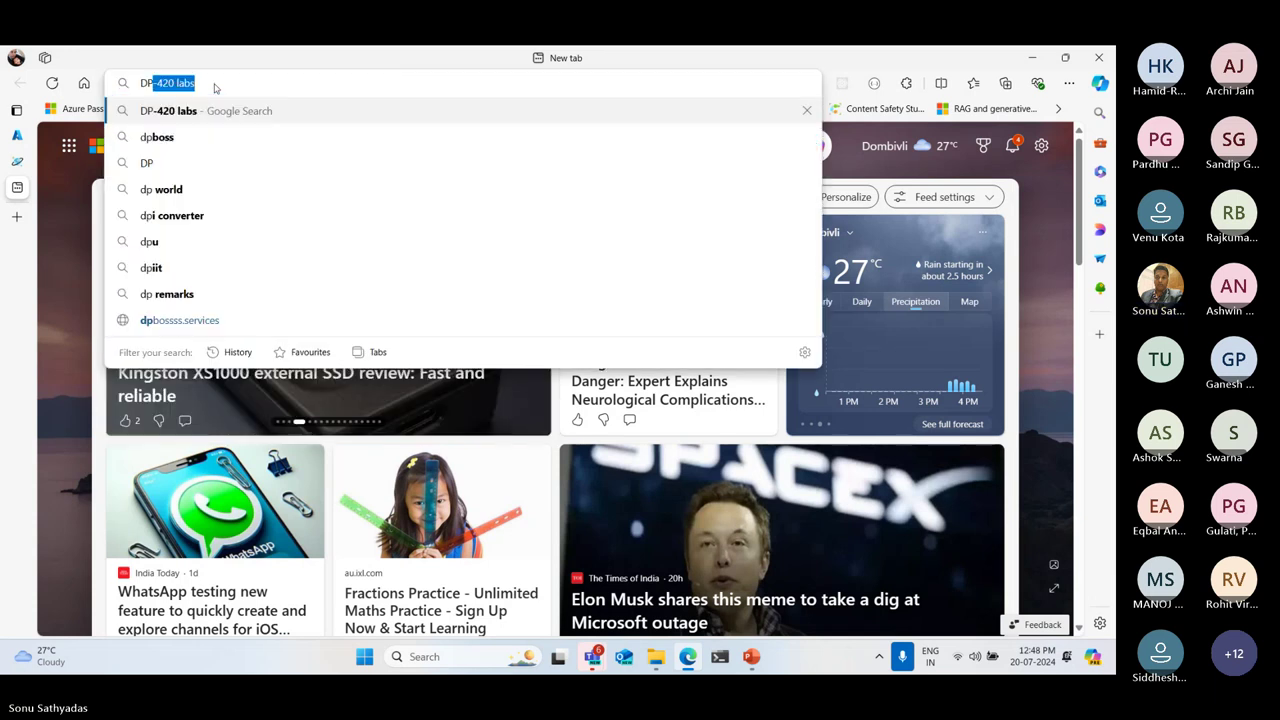
text(420 l)
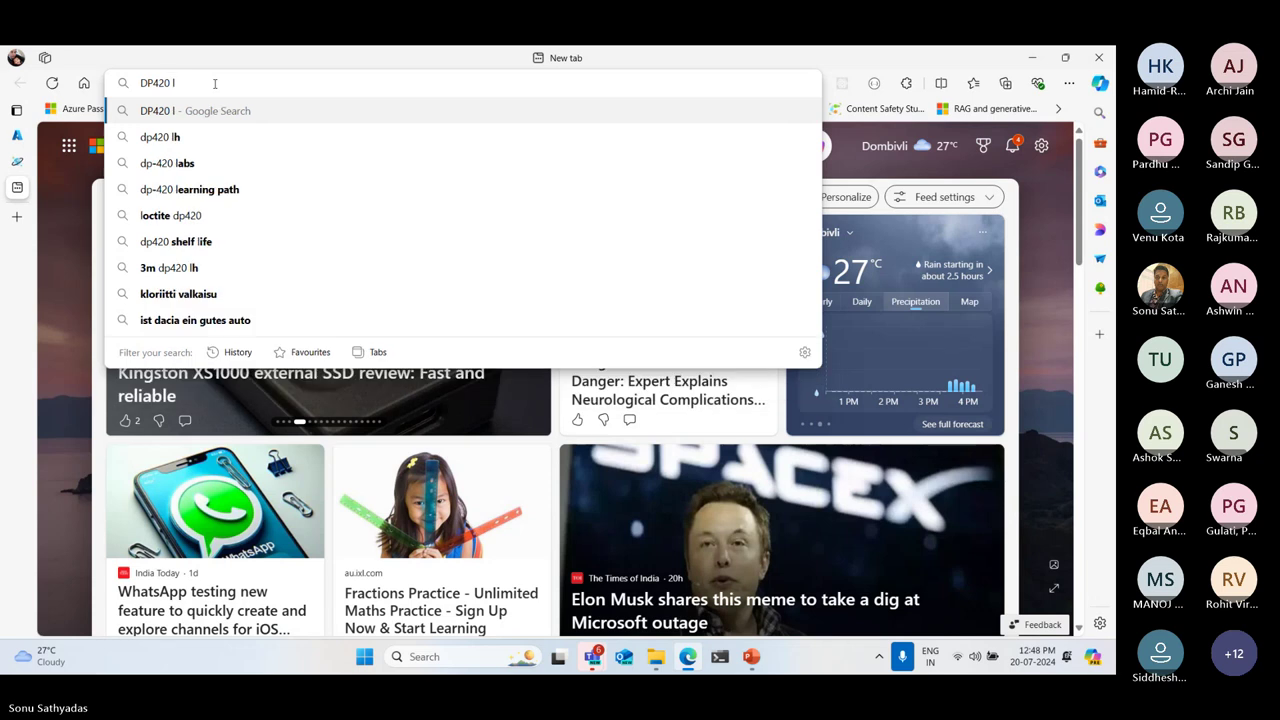
text(abs github)
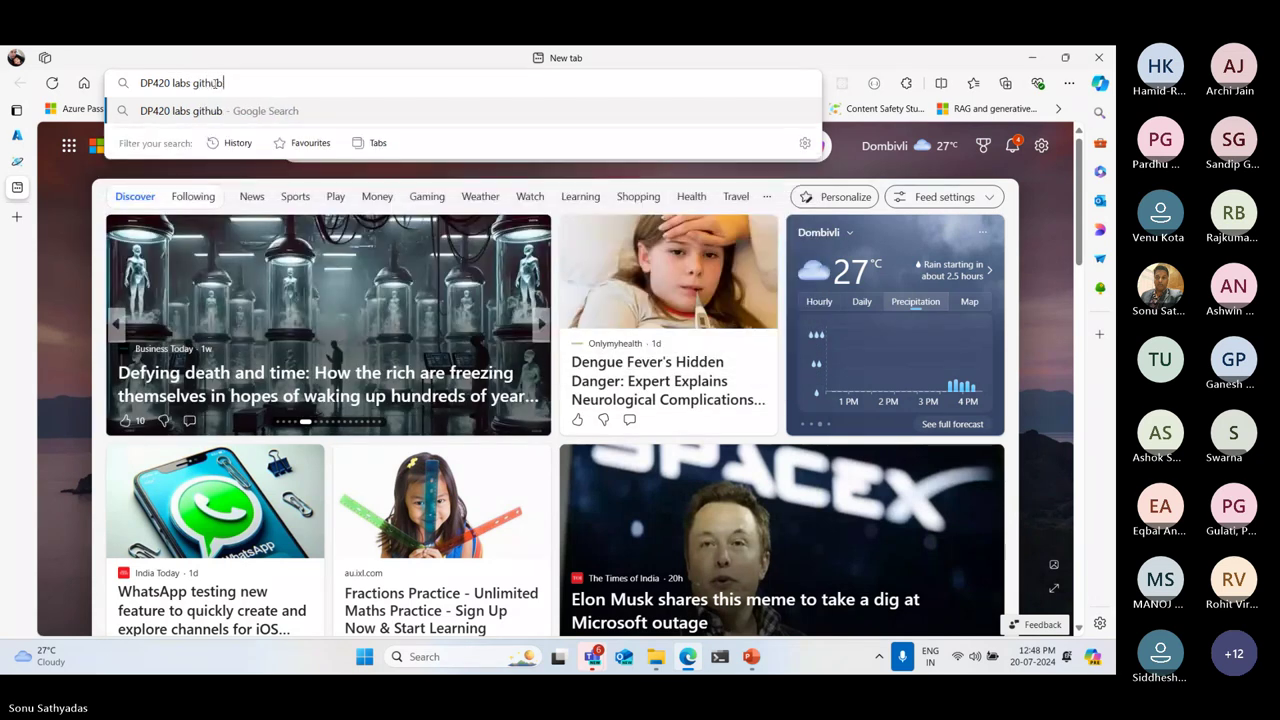
key(Return)
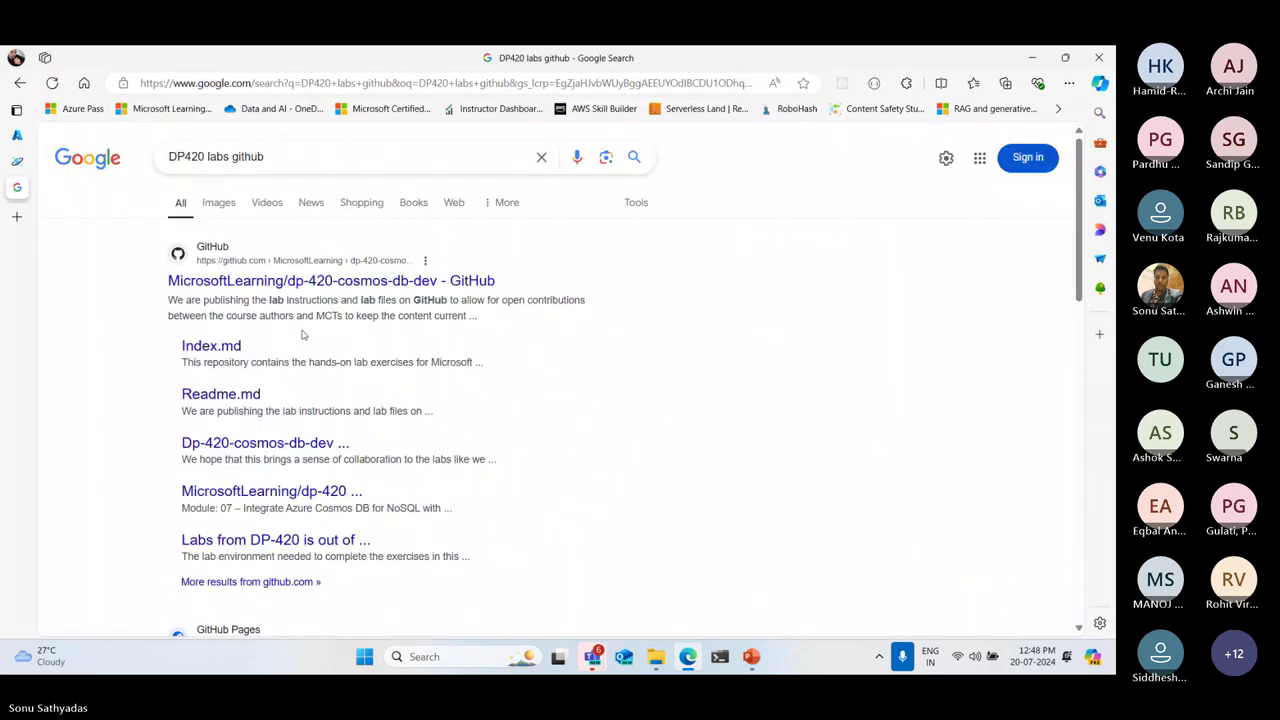
click(373, 284)
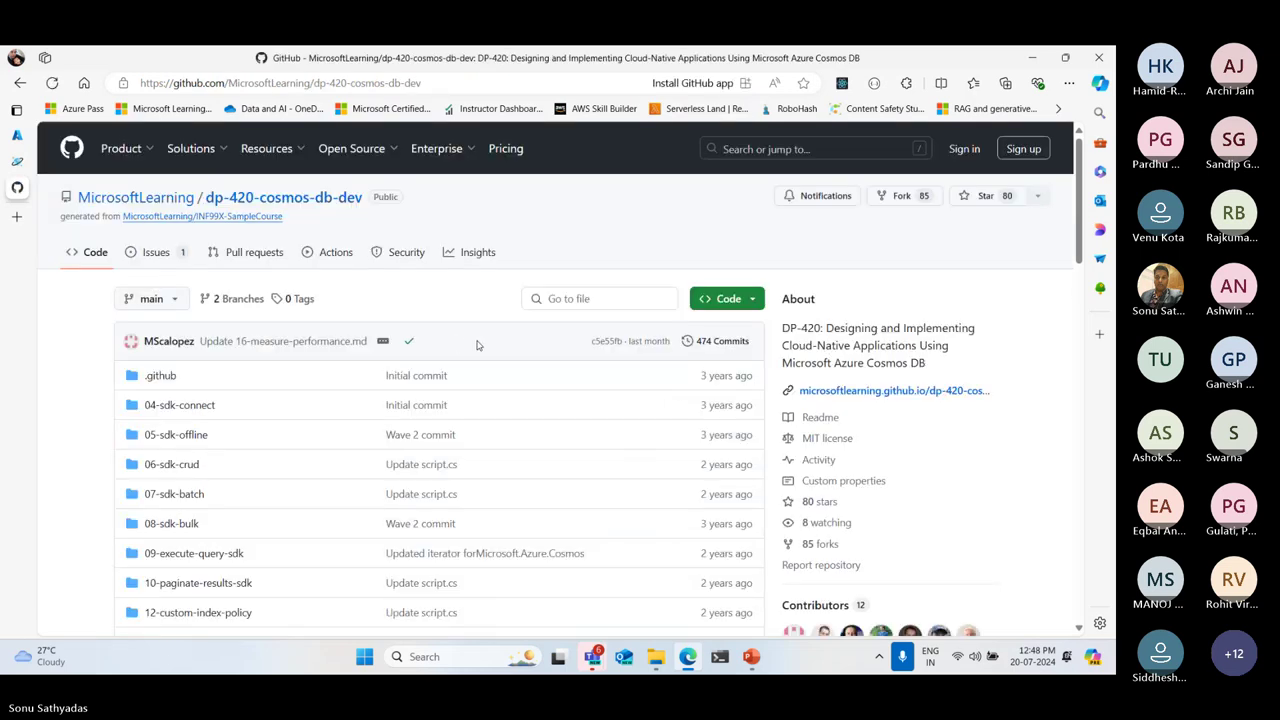
scroll(494, 341, down, 6)
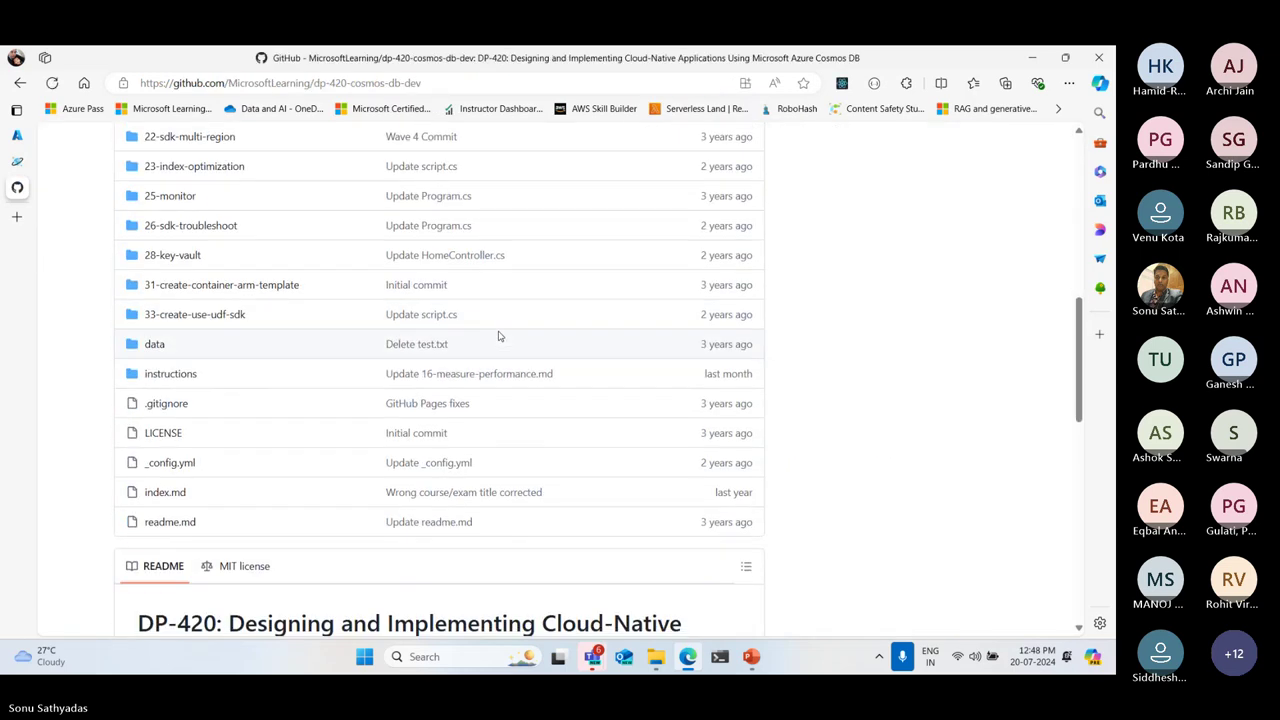
scroll(500, 336, up, 3)
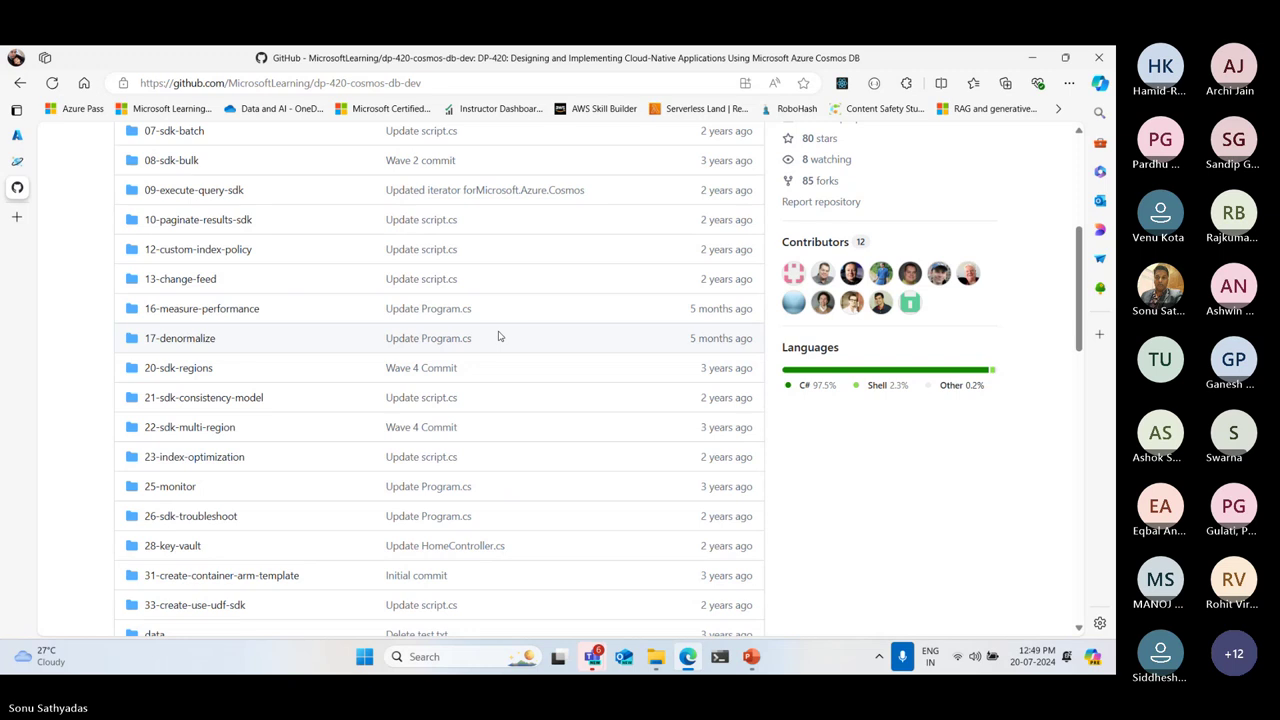
scroll(499, 336, down, 3)
scroll(499, 336, down, 10)
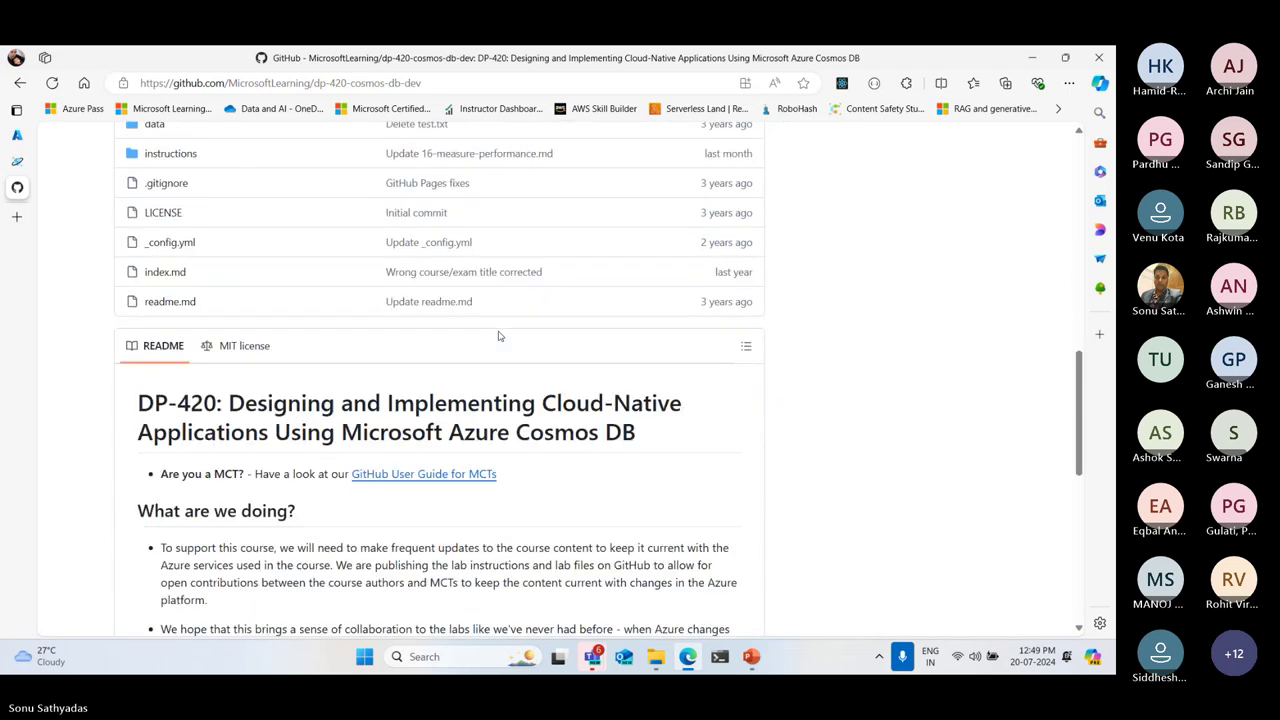
scroll(499, 336, up, 15)
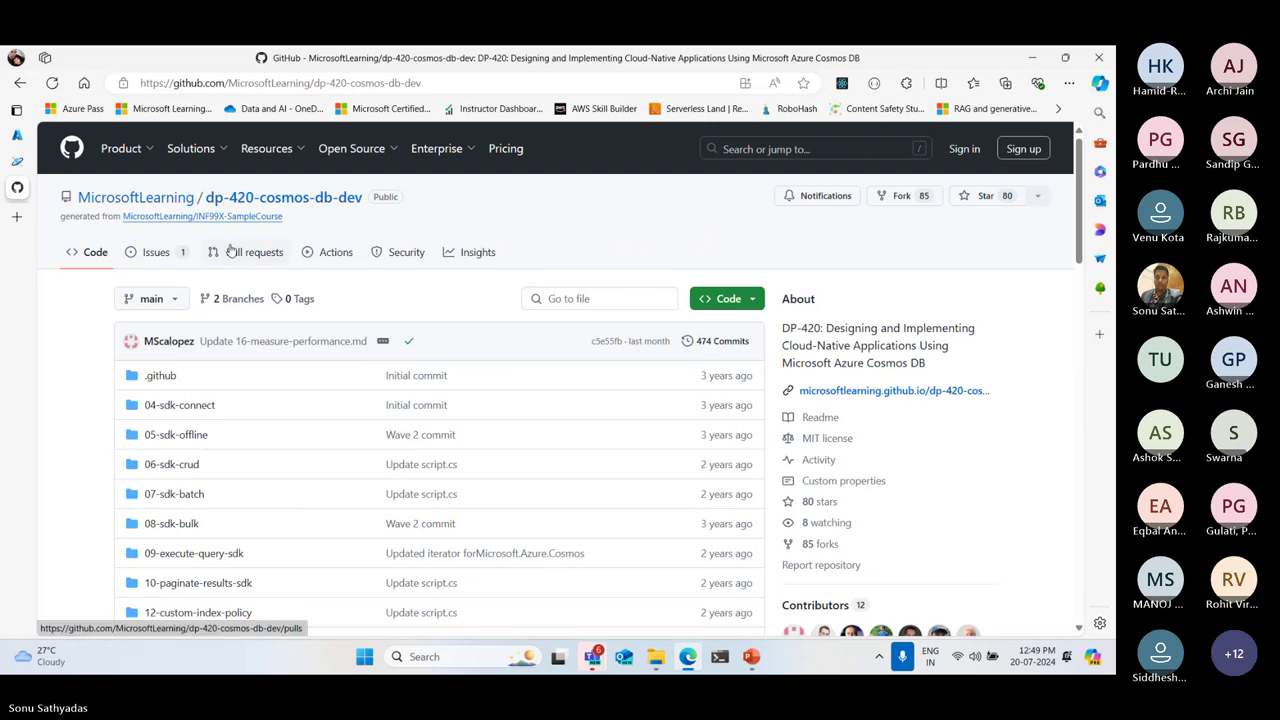
click(19, 85)
scroll(525, 311, down, 4)
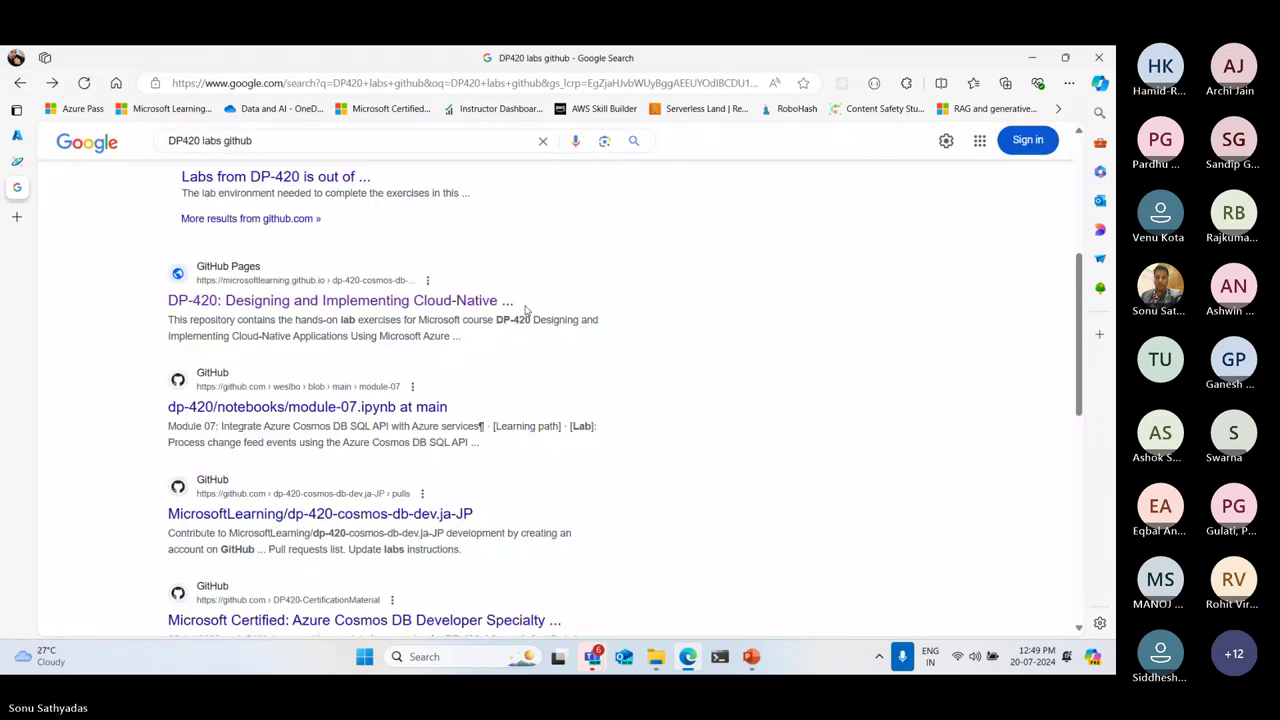
Open the DP-420 labs page and open the Configure throughput lab link in a new tab
click(274, 302)
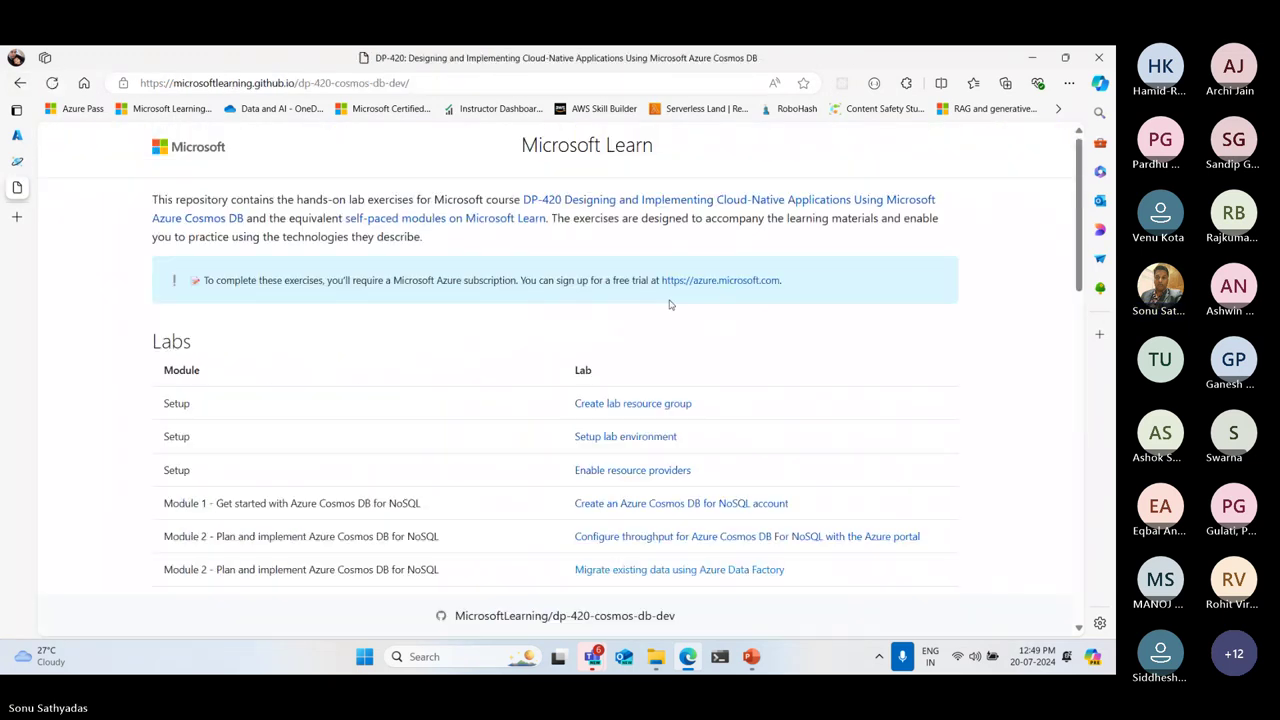
scroll(670, 304, down, 3)
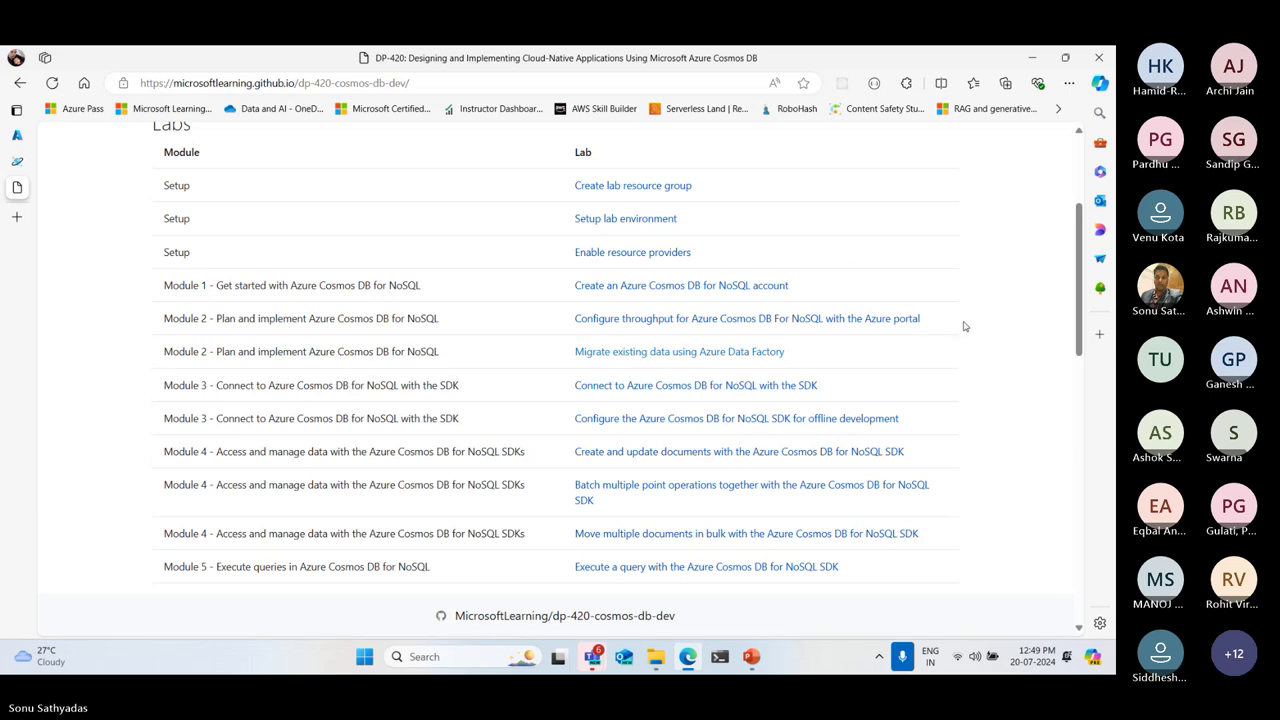
drag(929, 320, 576, 318)
right_click(595, 321)
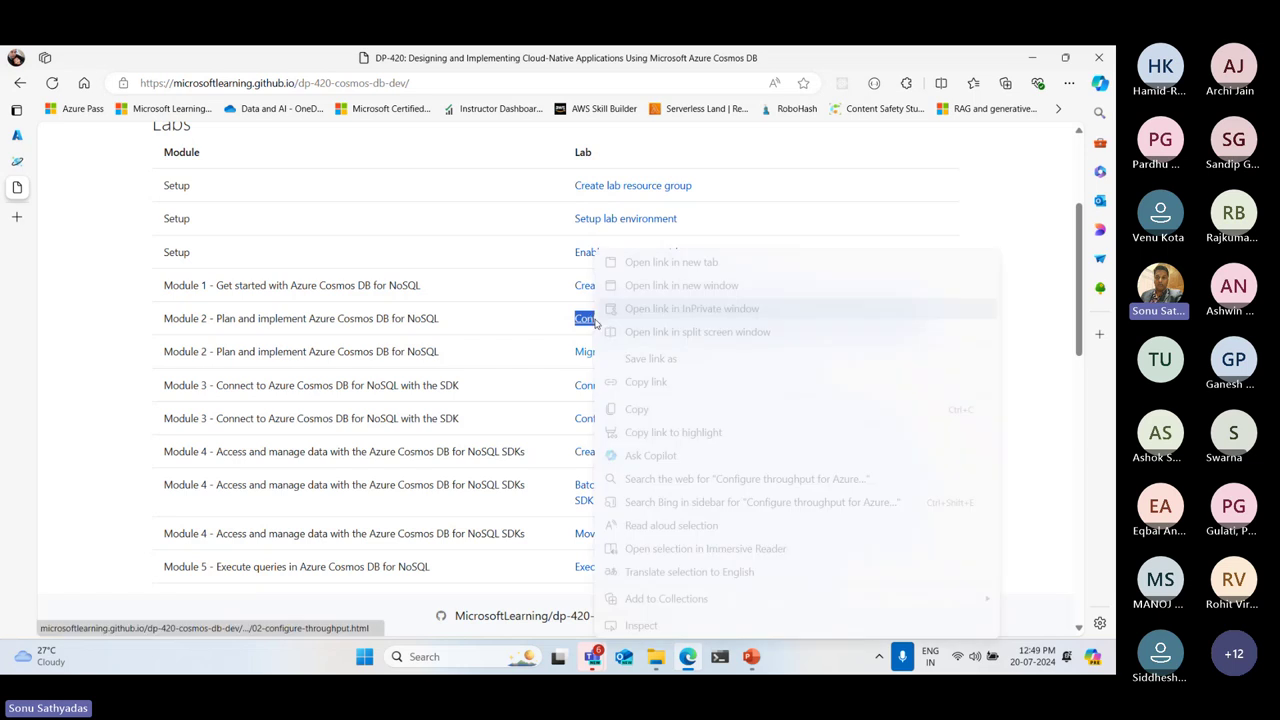
key(Escape)
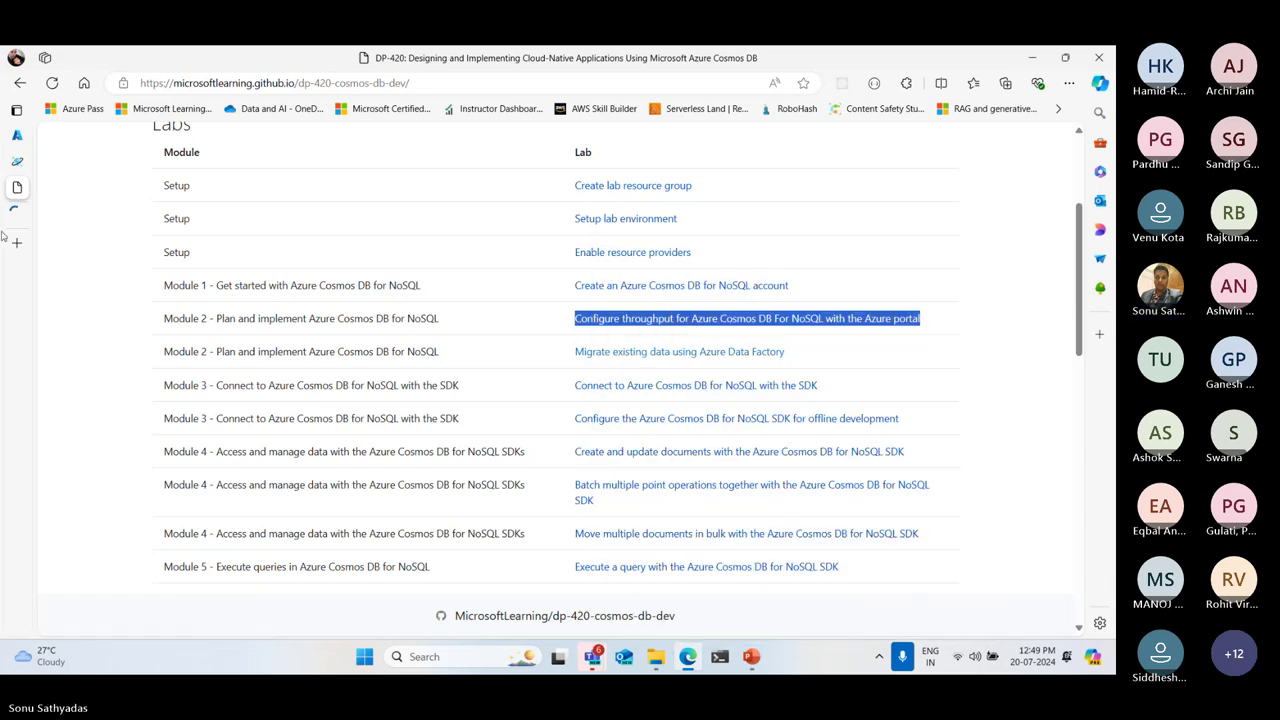
Review the 'Create a serverless account' section of the Configure throughput lab
click(40, 212)
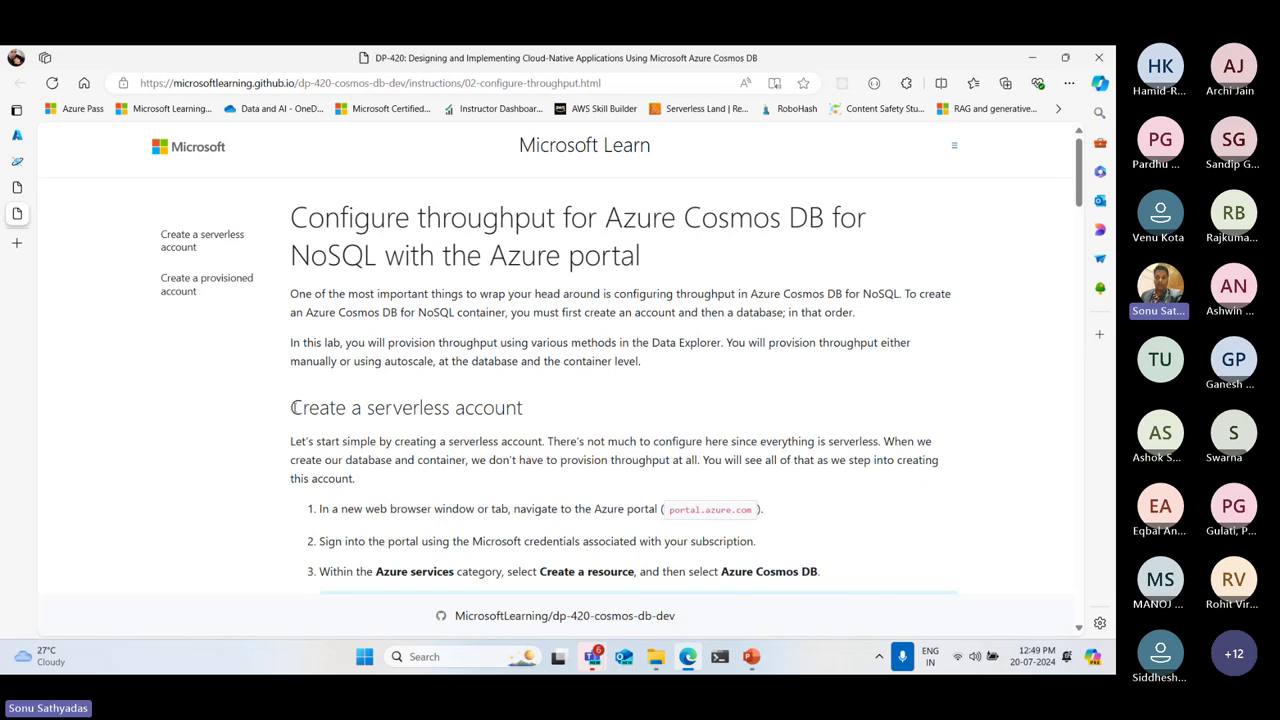
drag(292, 405, 620, 414)
scroll(694, 418, down, 1)
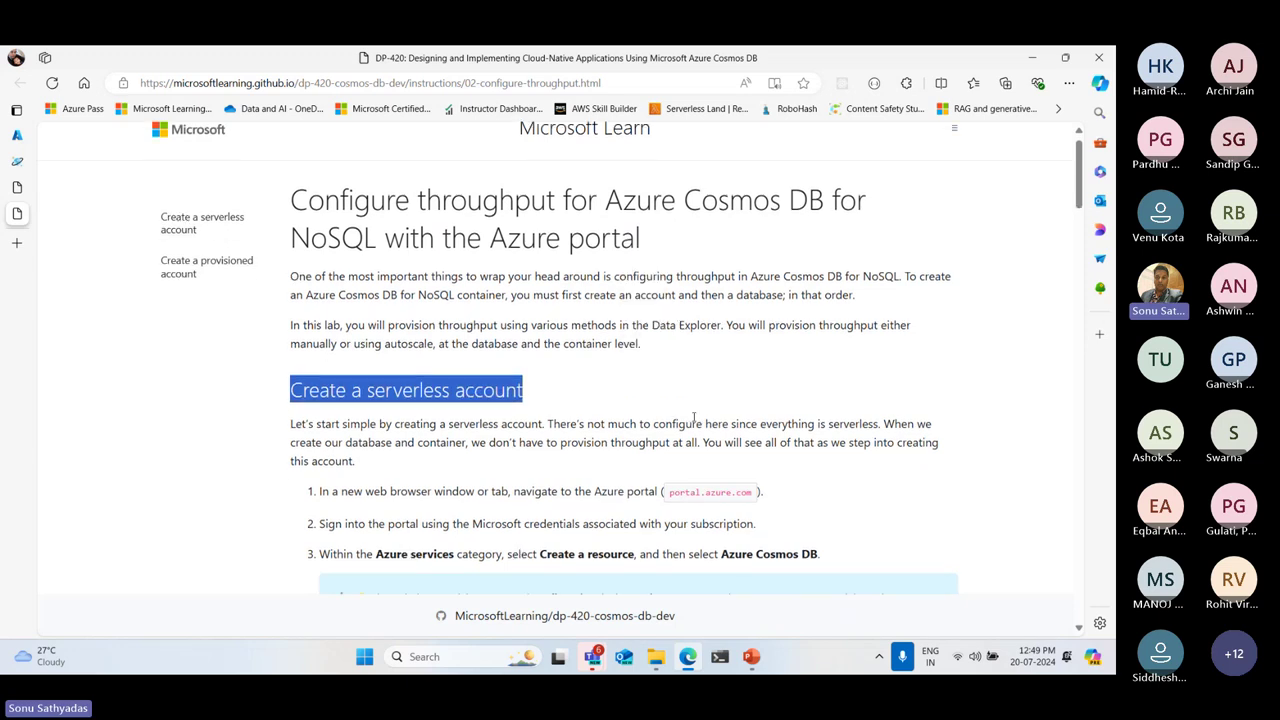
scroll(694, 418, down, 15)
scroll(699, 407, up, 2)
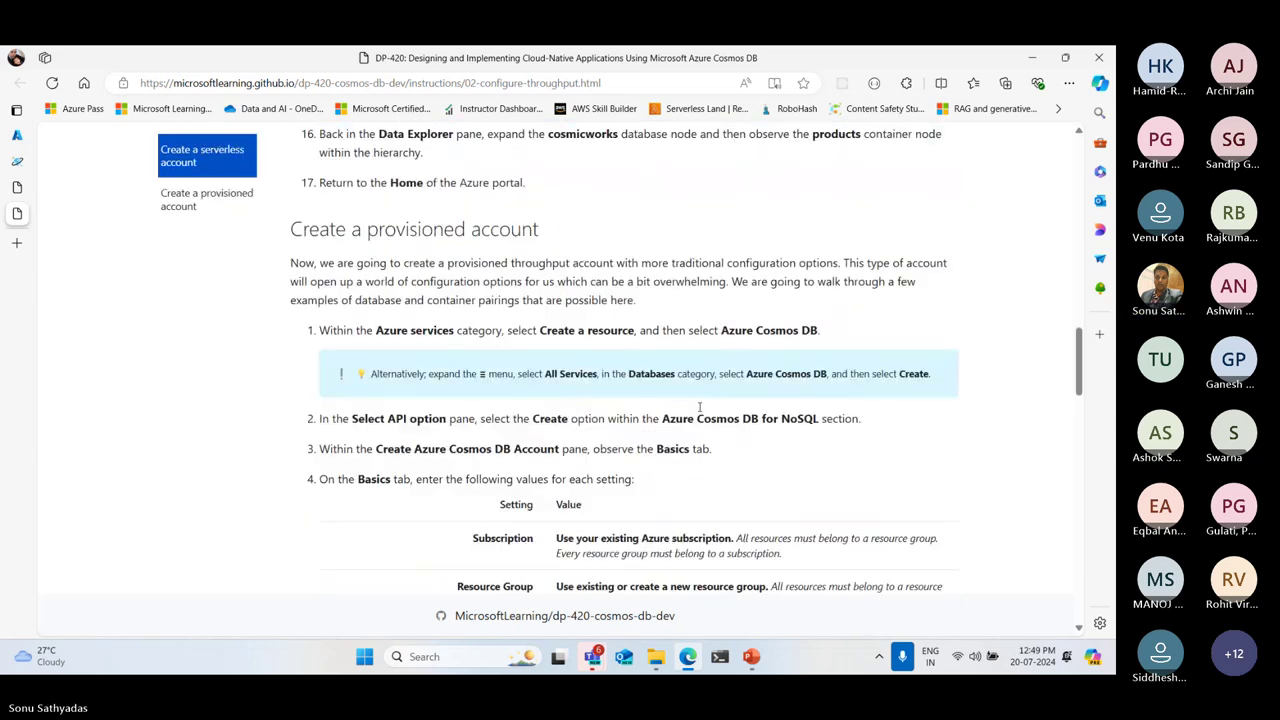
scroll(699, 407, up, 1)
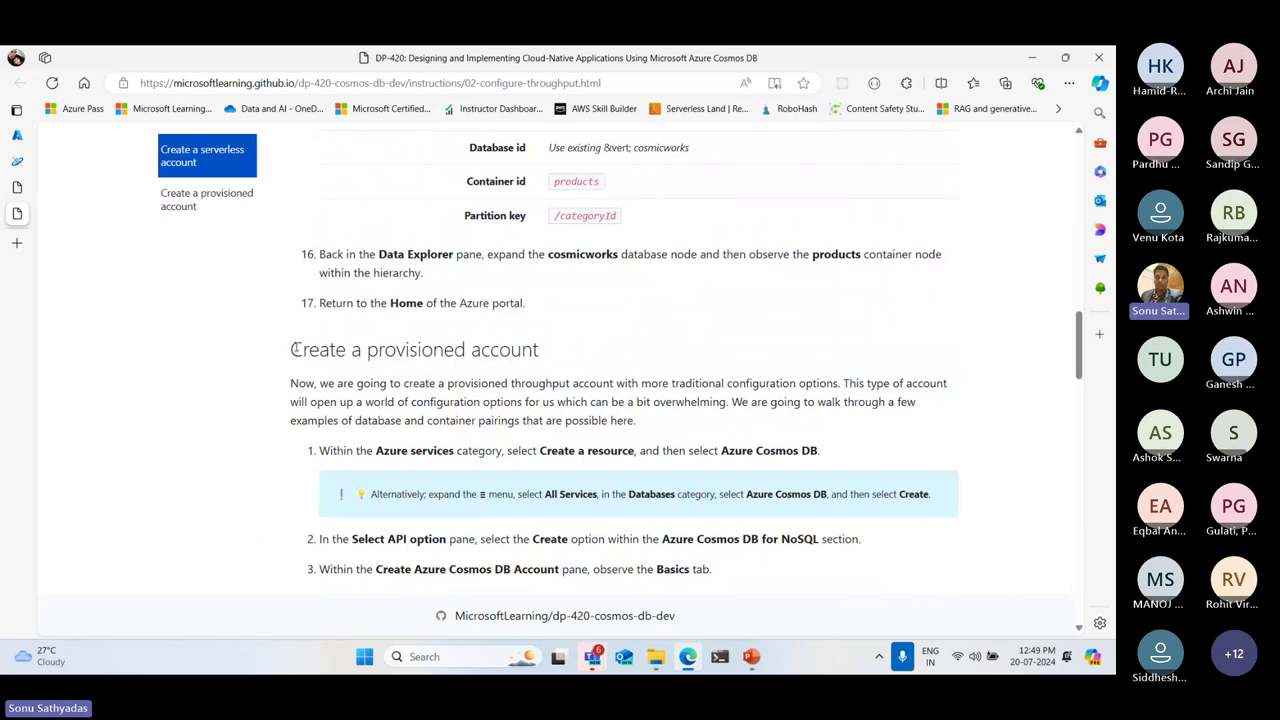
drag(291, 349, 608, 354)
scroll(757, 362, up, 3)
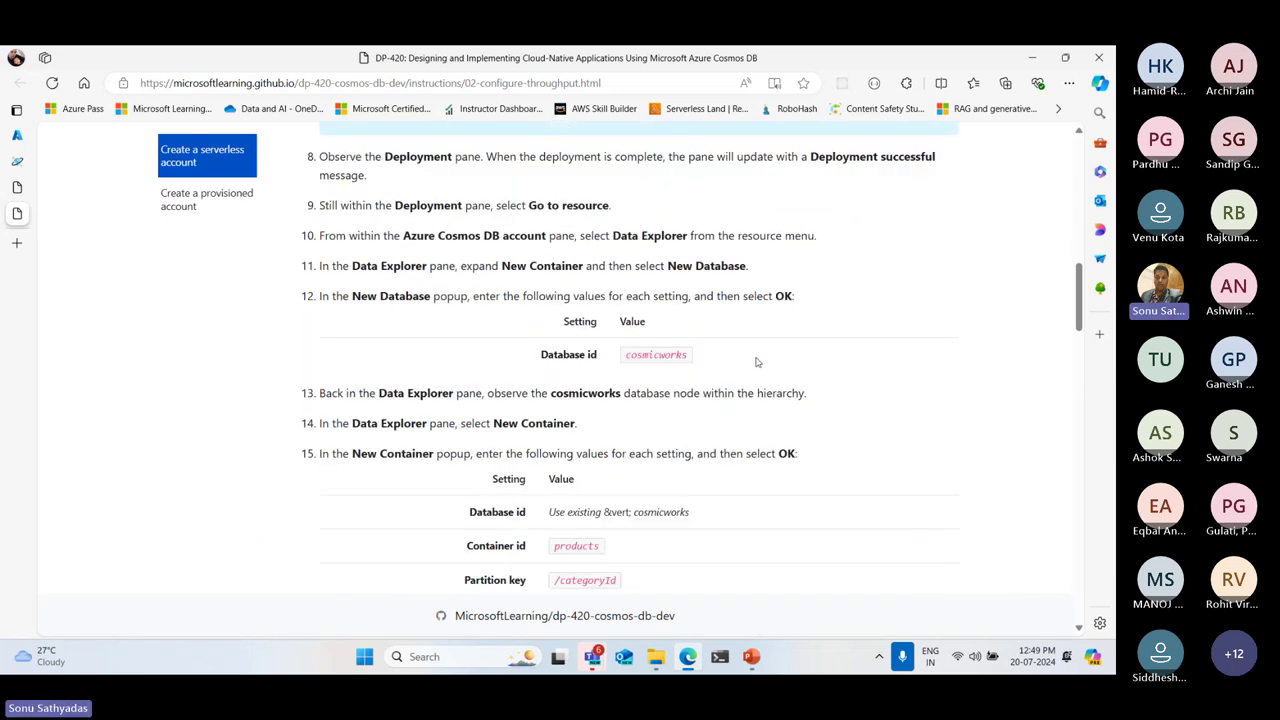
scroll(757, 362, up, 10)
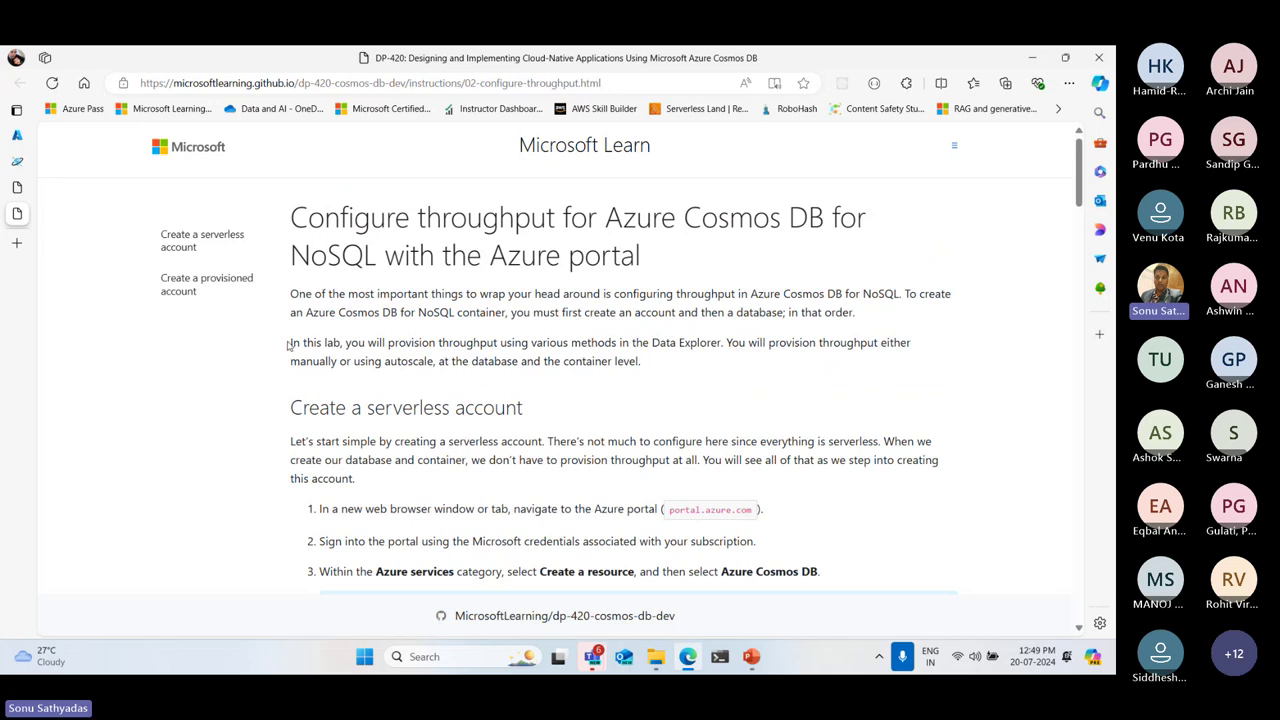
scroll(376, 308, down, 3)
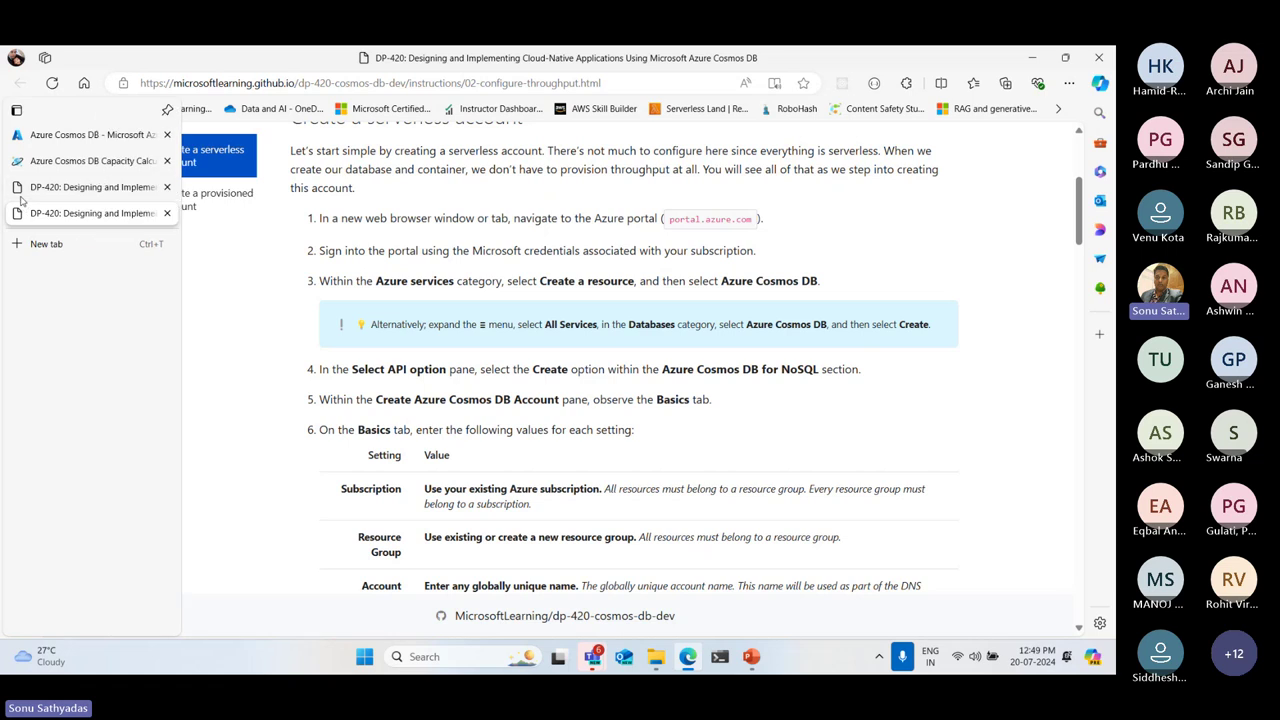
Back on the DP-420 labs index tab, select the page's full web address
click(17, 188)
scroll(300, 300, up, 3)
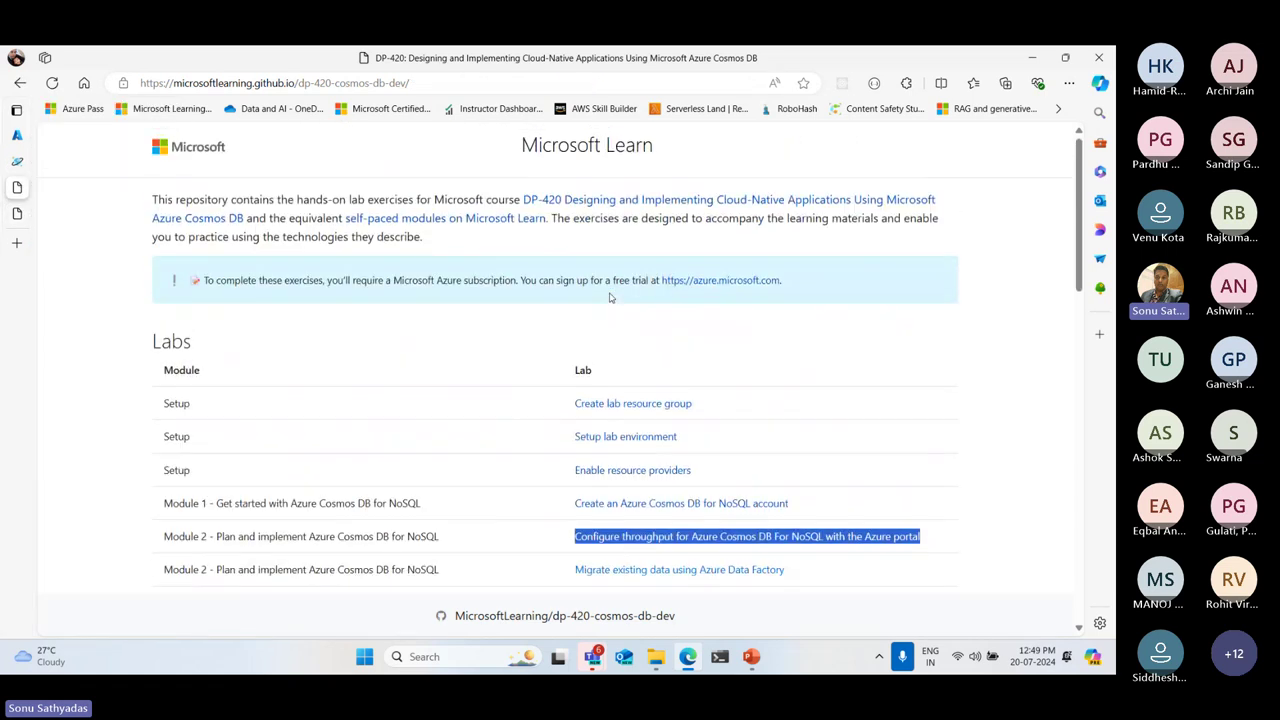
click(439, 86)
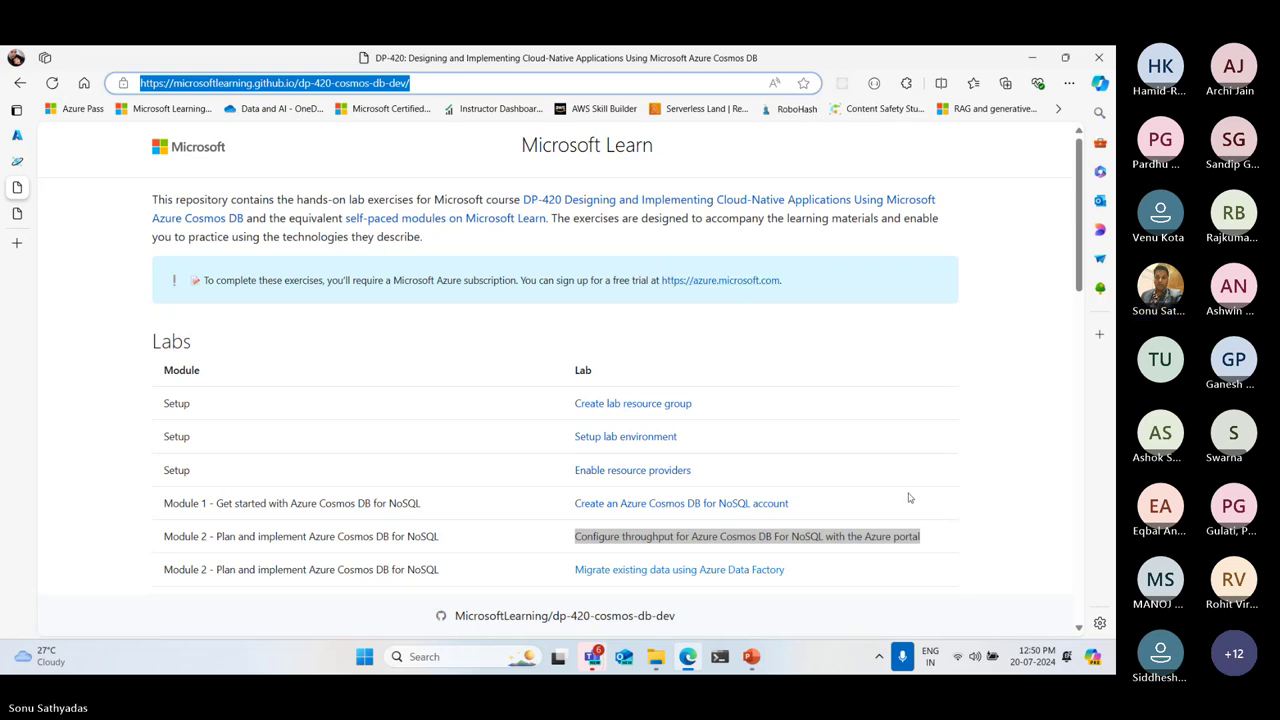
Paste and send the DP-420 lab site link in the Teams meeting chat
mouse_move(602, 657)
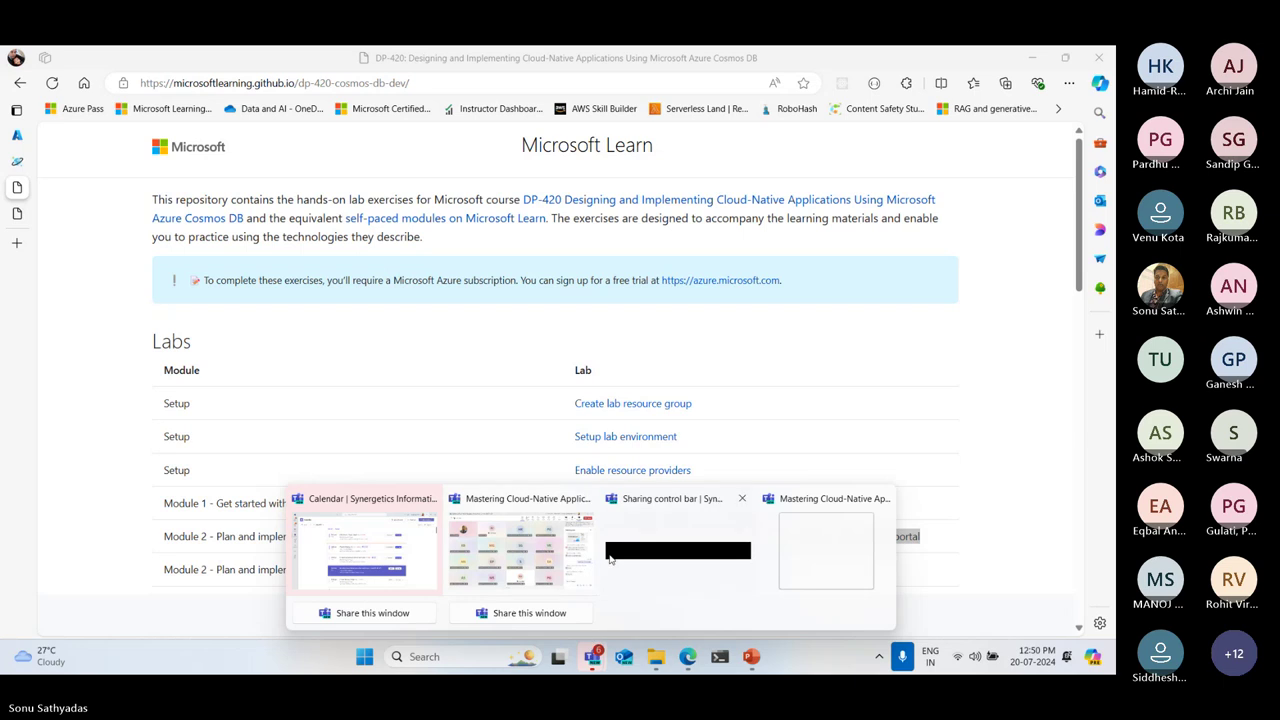
click(500, 571)
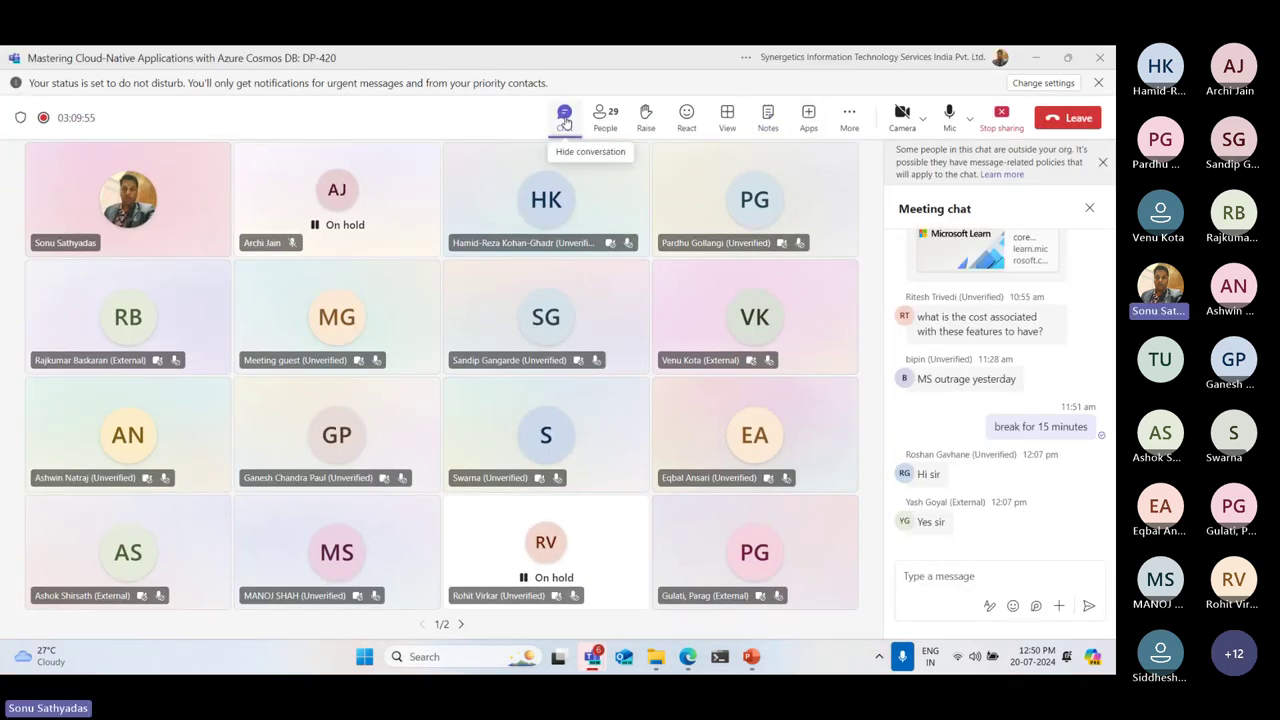
click(564, 116)
click(564, 116)
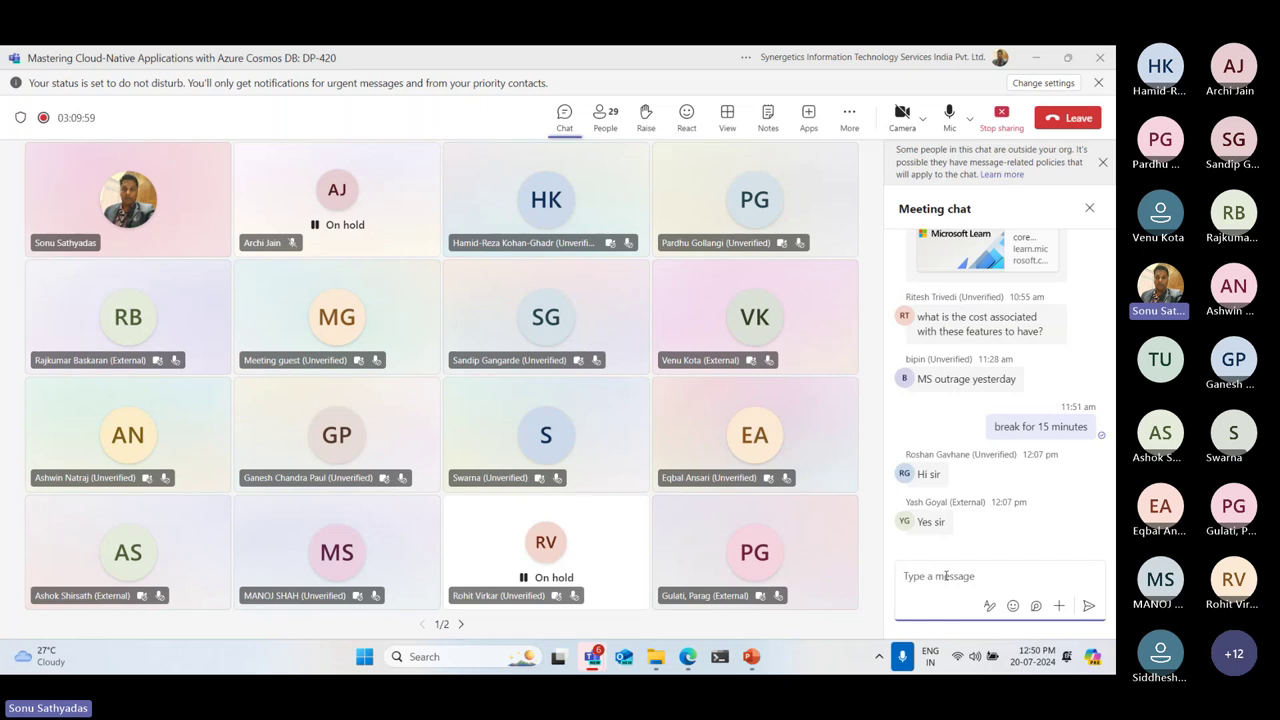
text(DP-420: Designing and Implementing Cloud-Native Applications Using Microsoft Azure Cosmos DB (microsoftlearning.github.io))
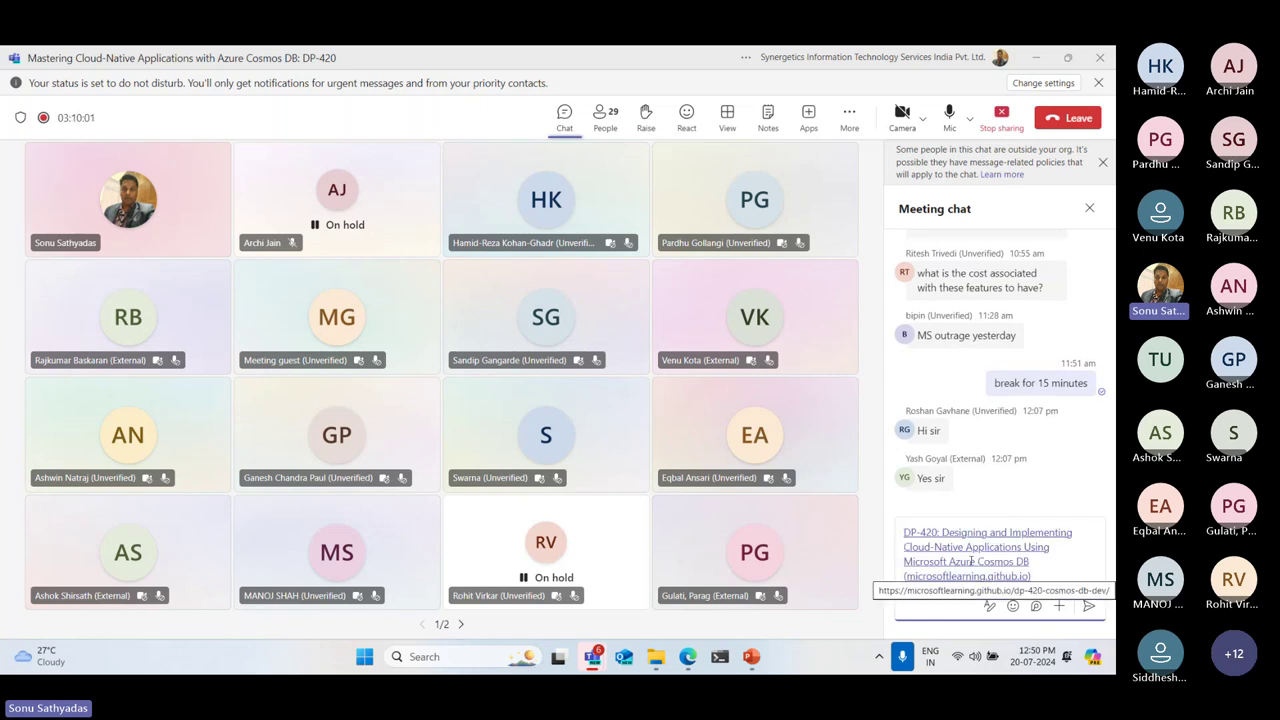
click(1093, 609)
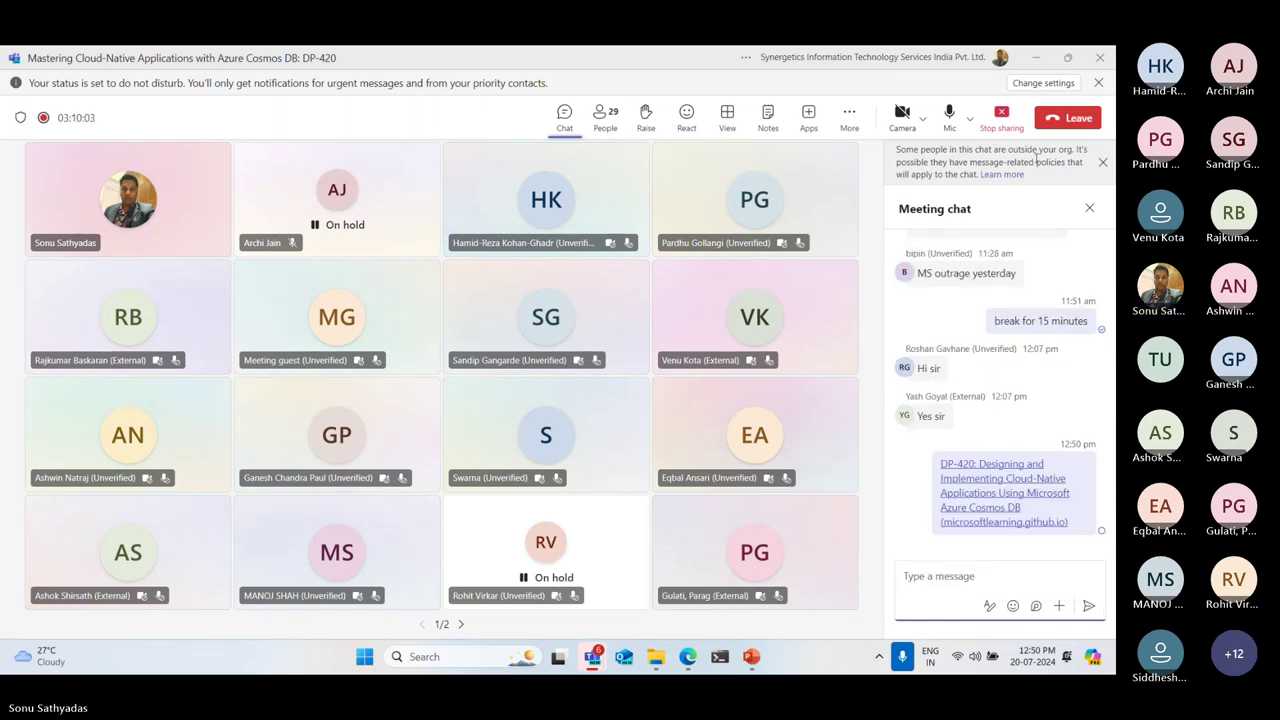
Bring up the Configure throughput lab's serverless account steps in Edge, then minimize the browser
click(1036, 58)
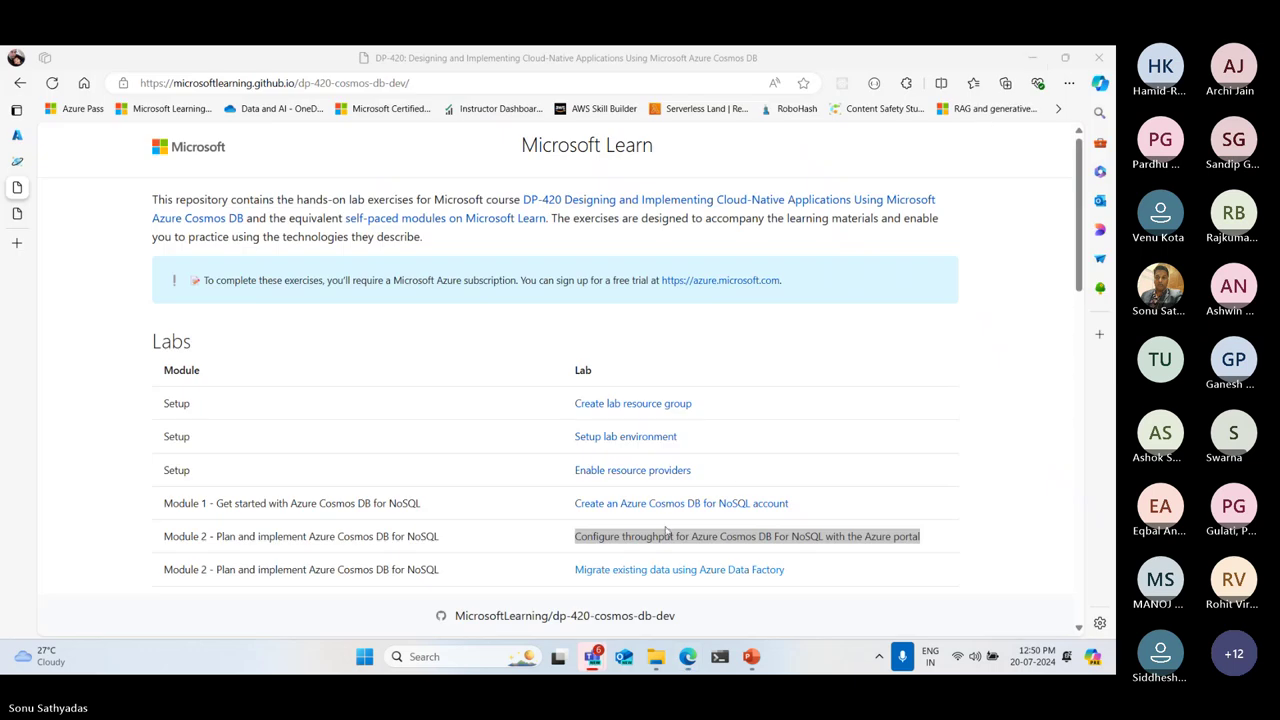
scroll(742, 386, down, 1)
scroll(742, 386, down, 10)
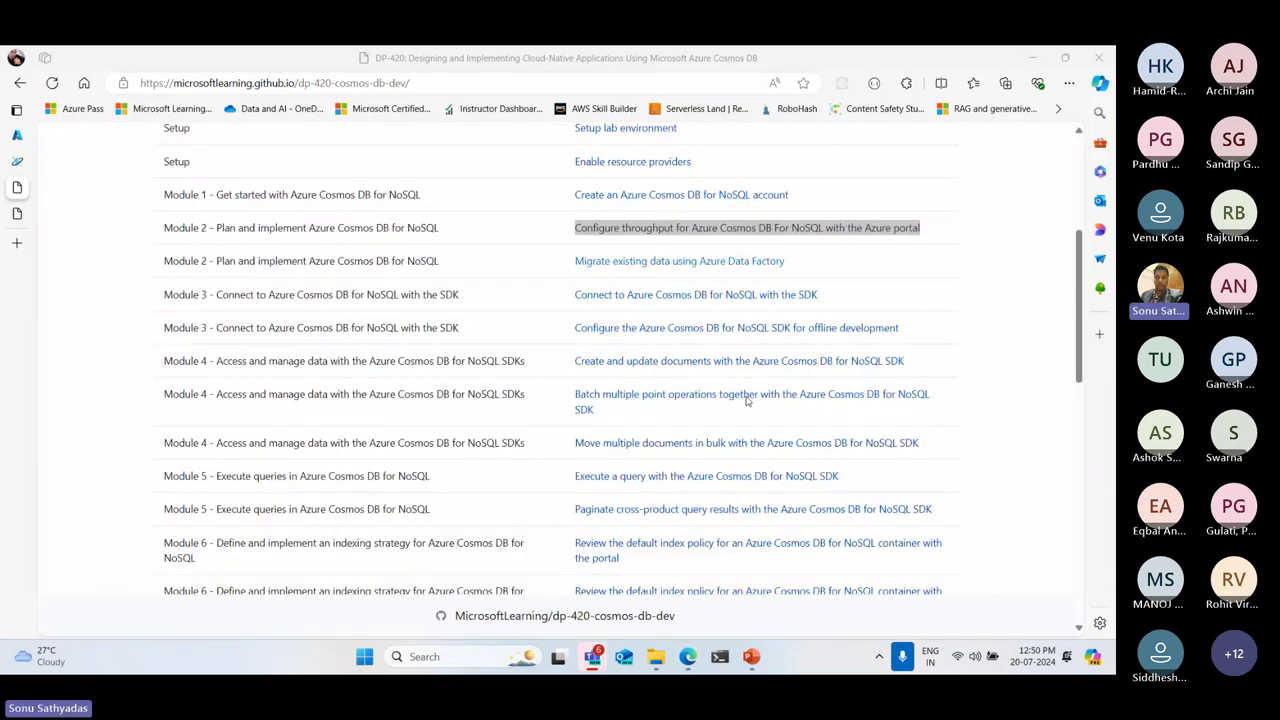
scroll(750, 400, down, 3)
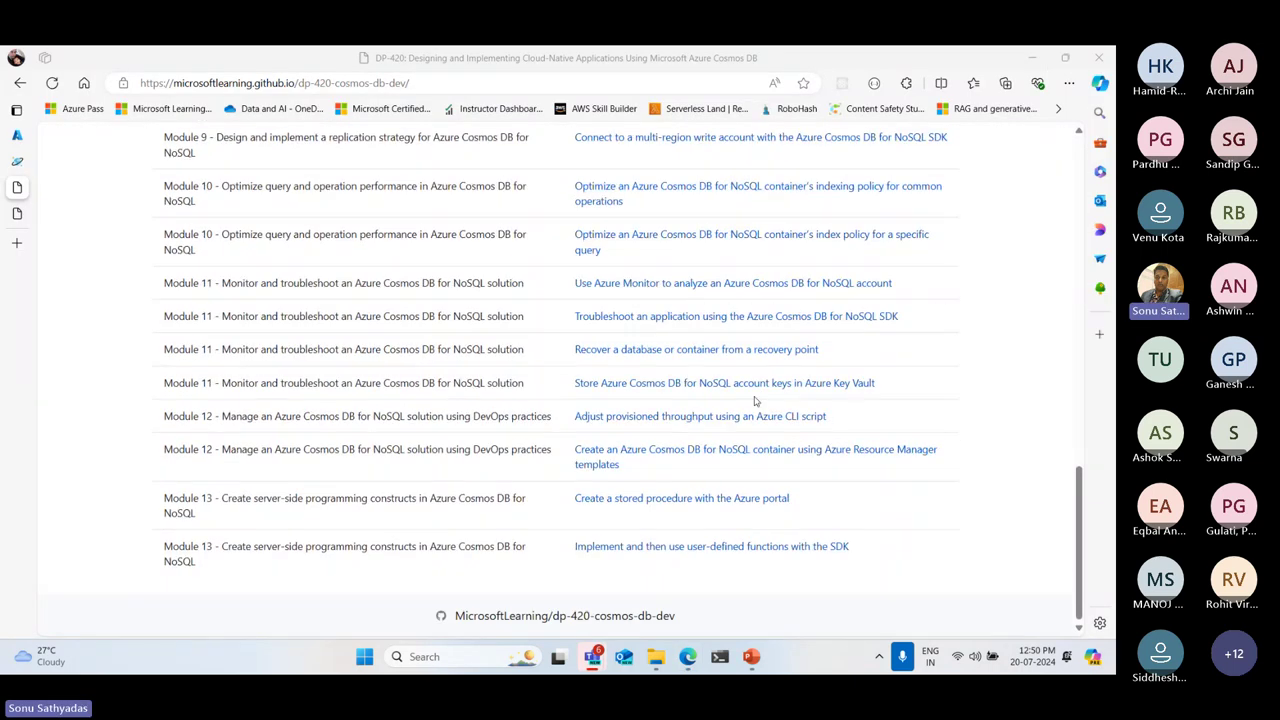
scroll(755, 400, up, 14)
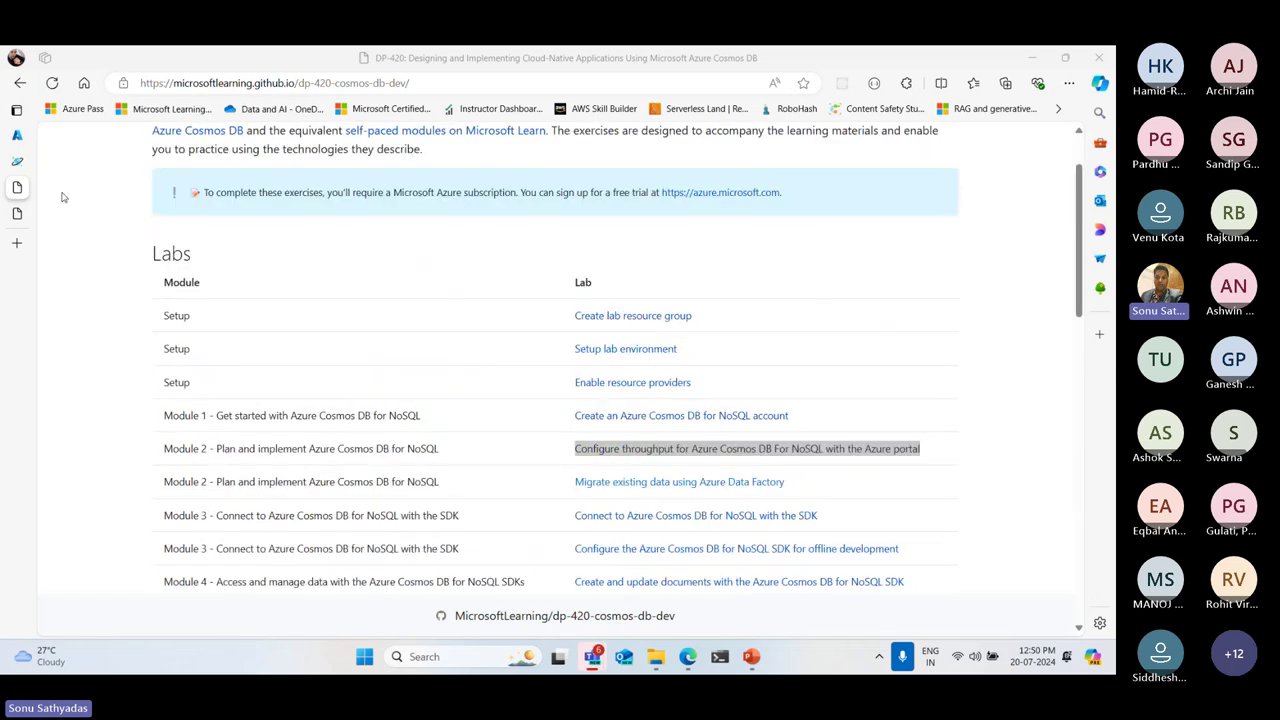
click(22, 216)
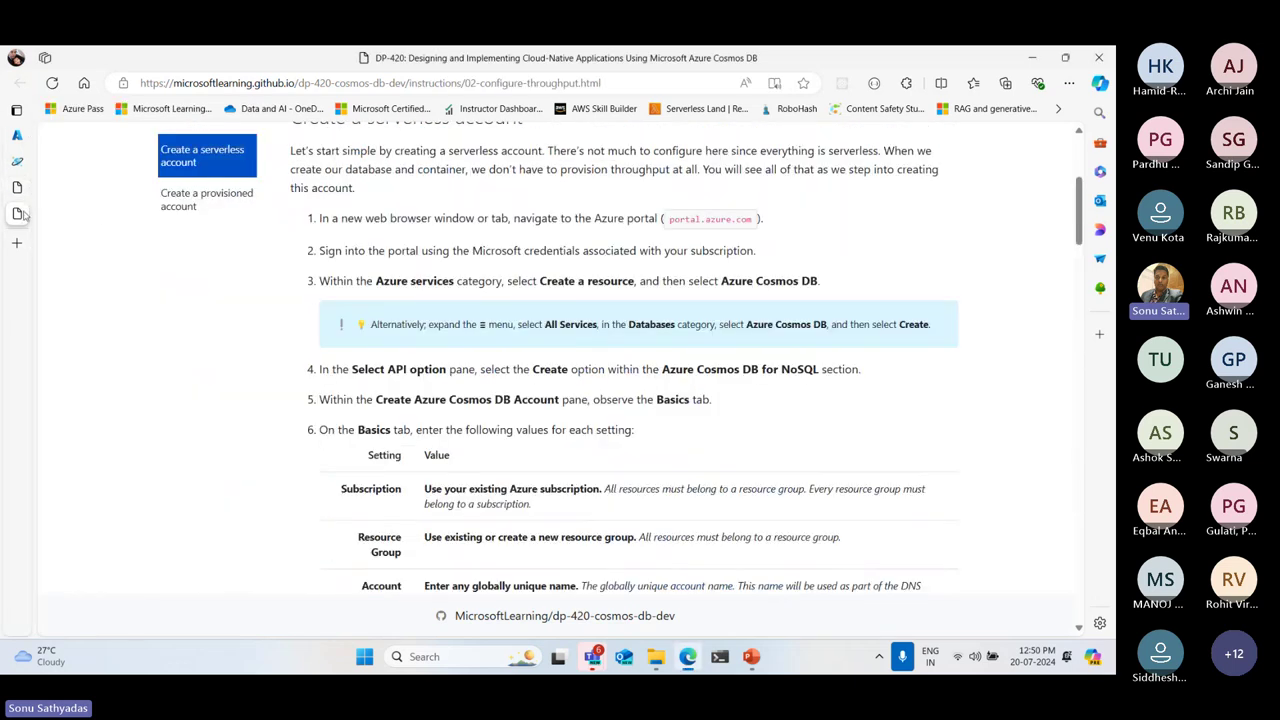
scroll(708, 366, up, 3)
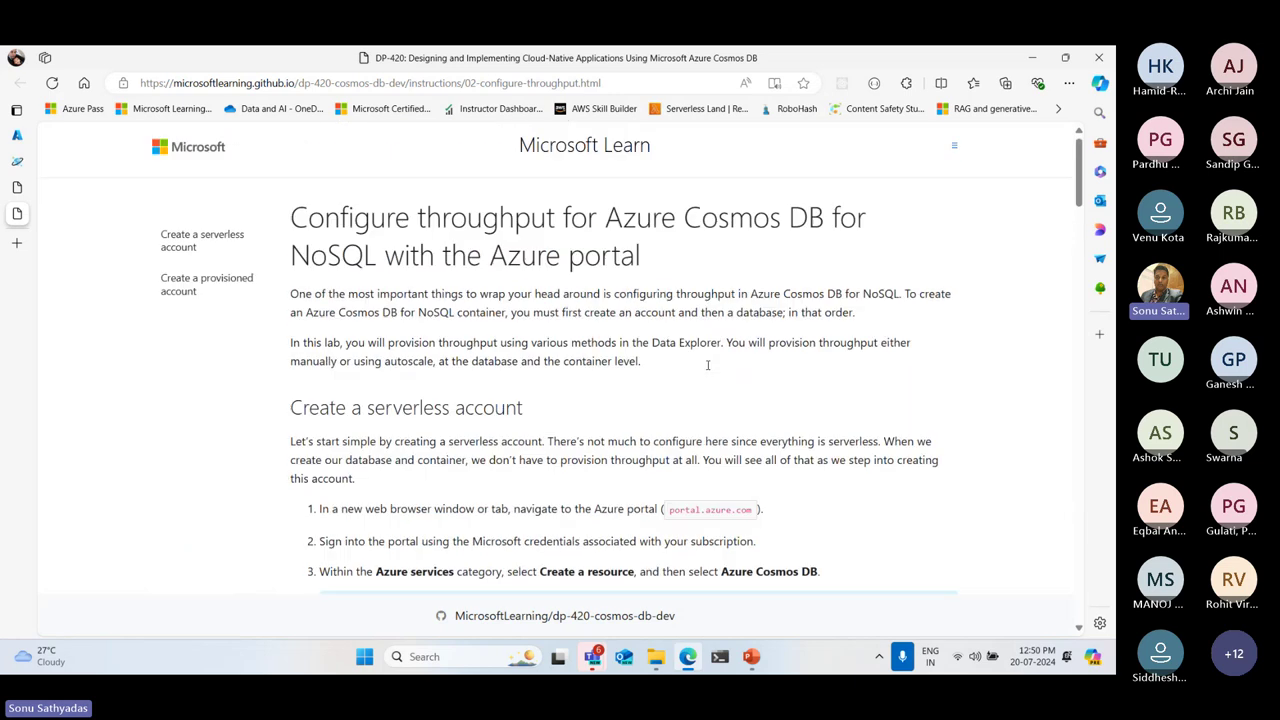
scroll(489, 264, down, 3)
scroll(489, 264, down, 2)
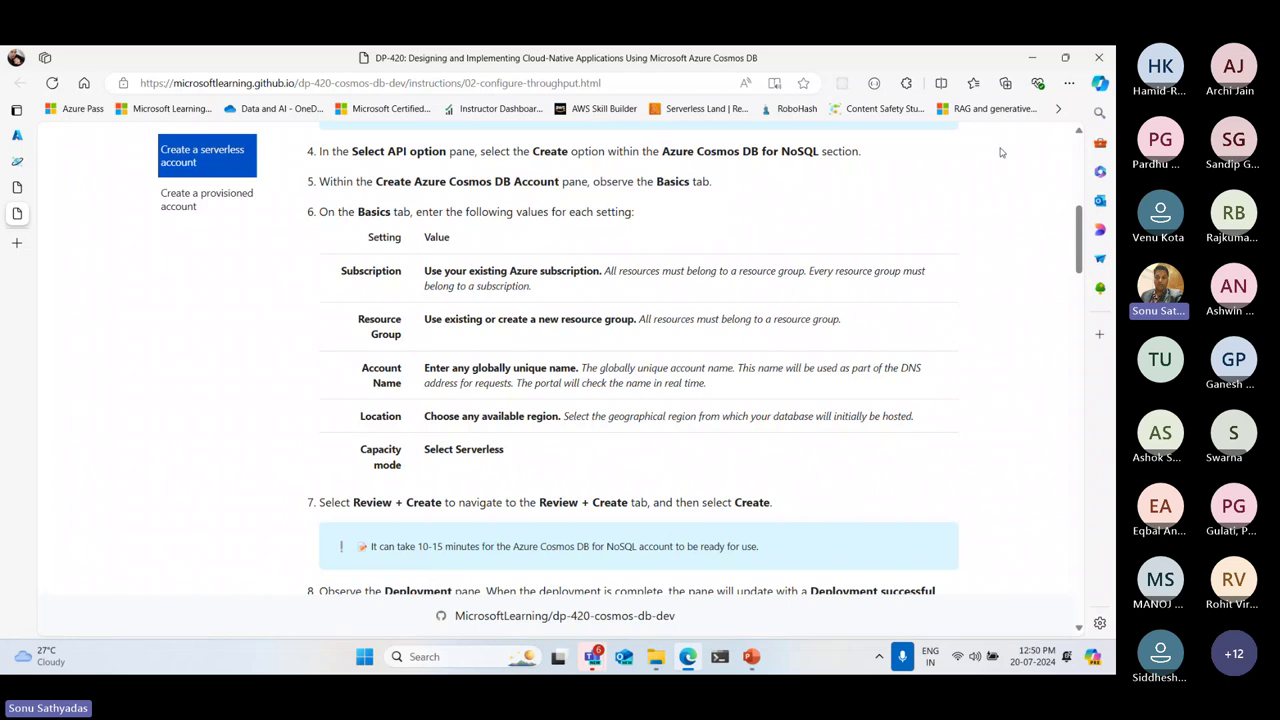
click(1035, 58)
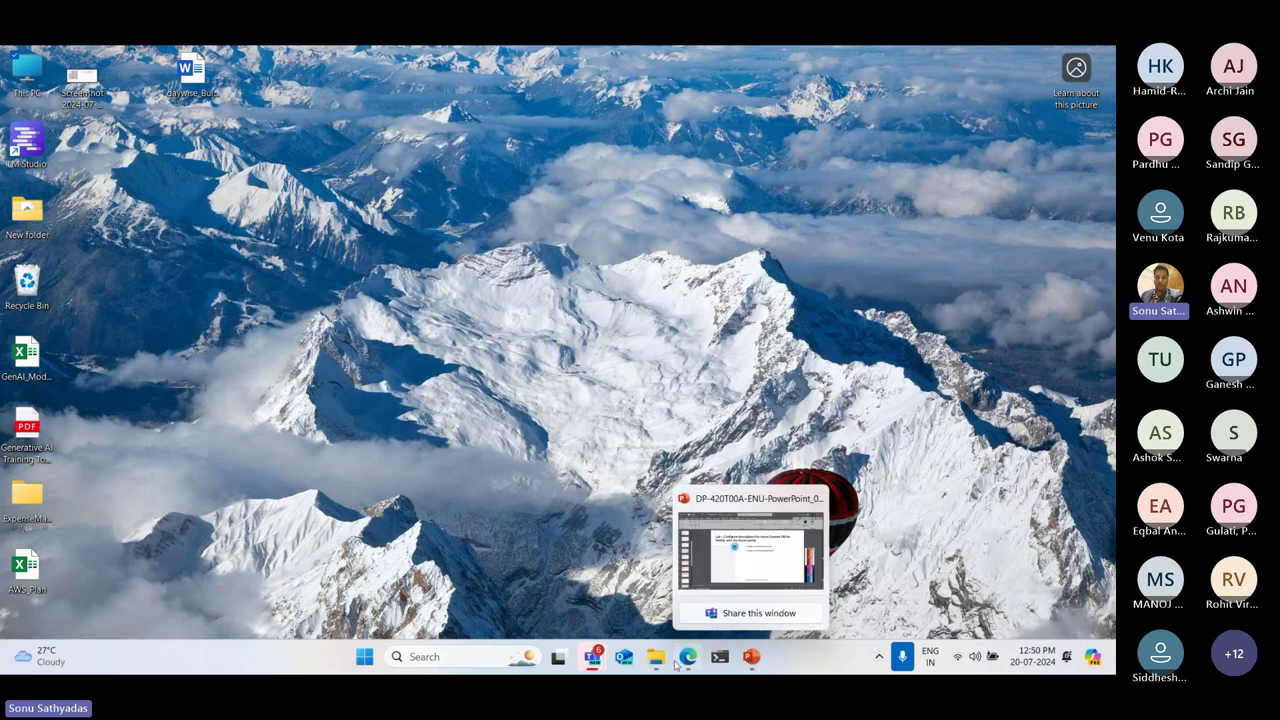
From the Azure Cosmos DB accounts list, start creating an Azure Cosmos DB for NoSQL account
mouse_move(688, 656)
click(701, 528)
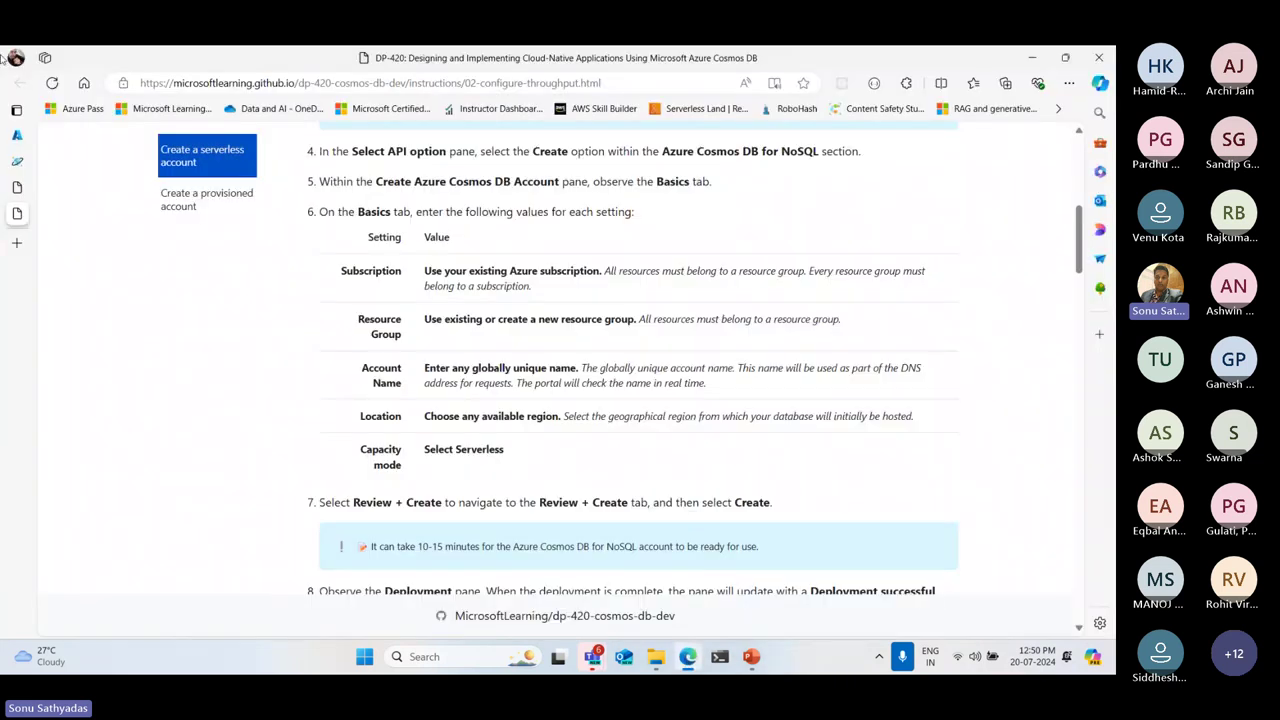
click(16, 135)
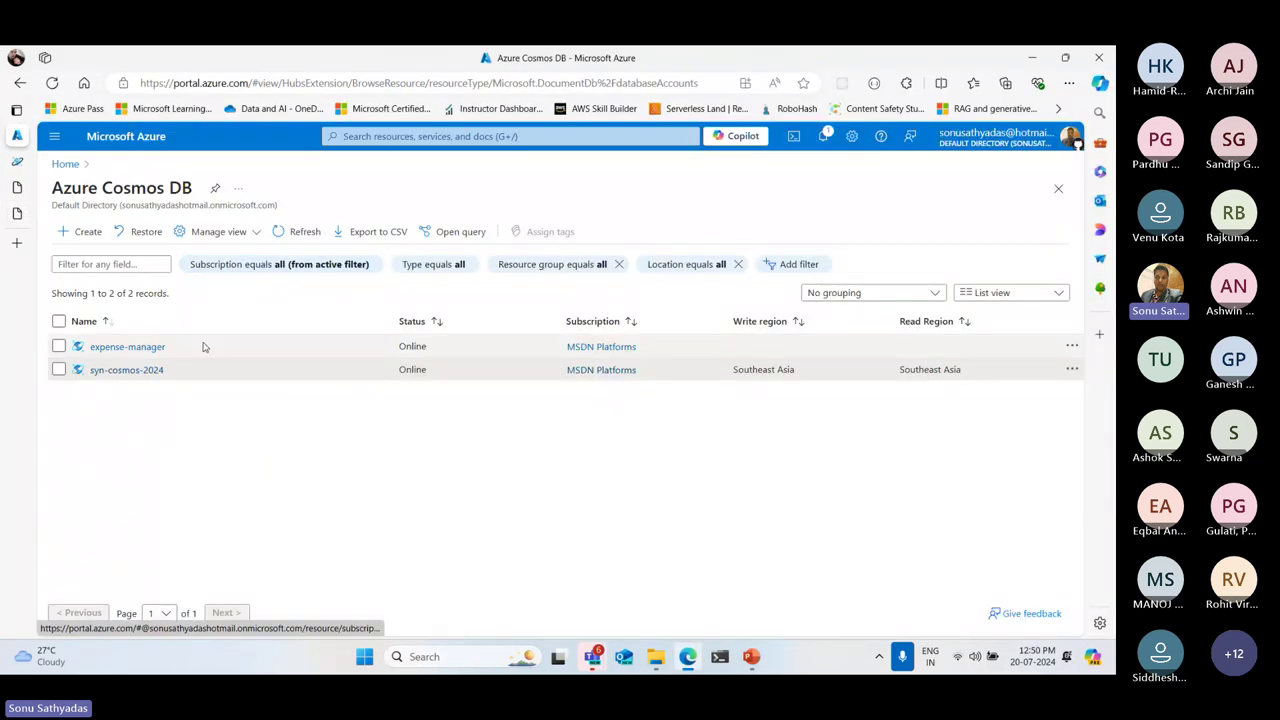
click(86, 232)
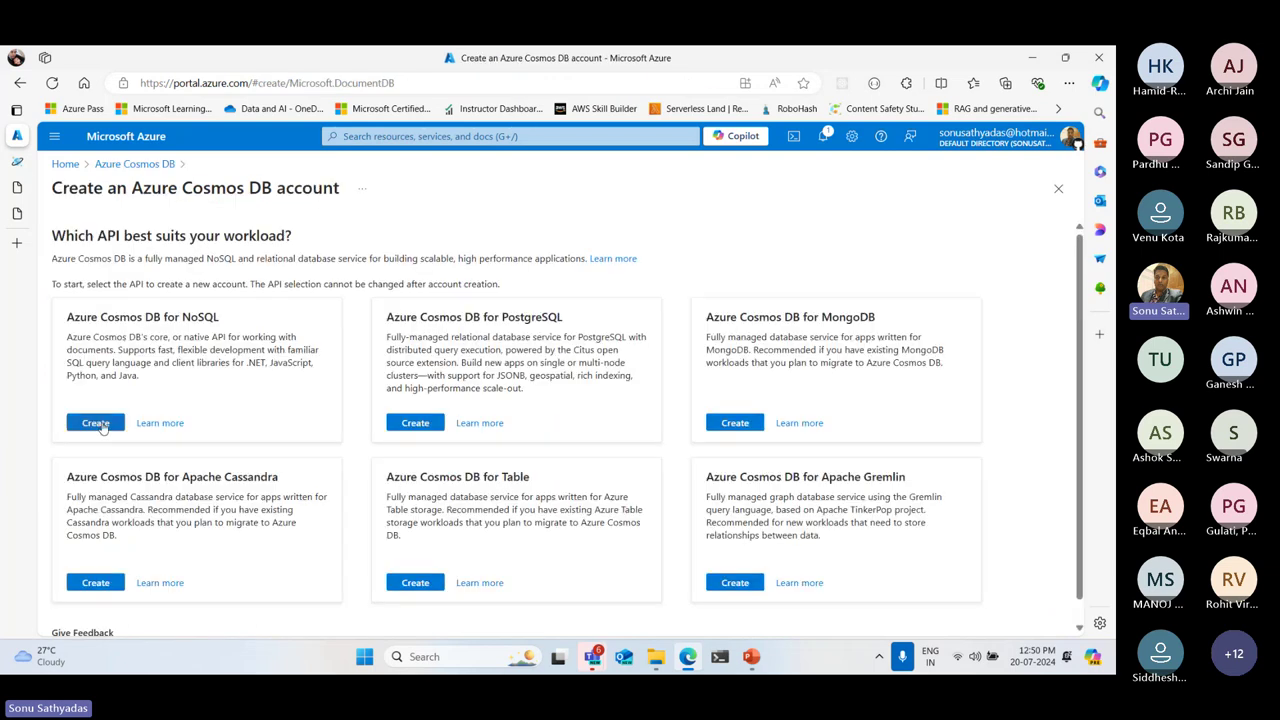
click(96, 422)
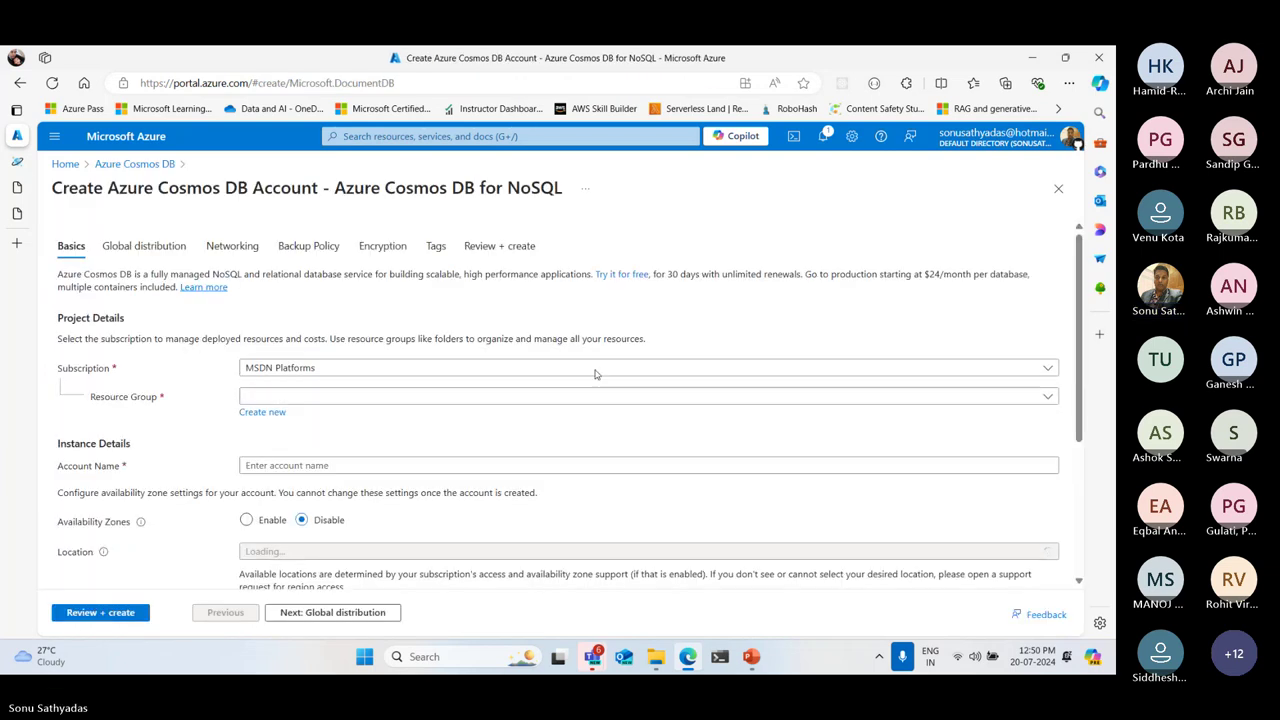
Choose resource group DP420Group and name the account 'syn-serverless-cosmos'
click(300, 397)
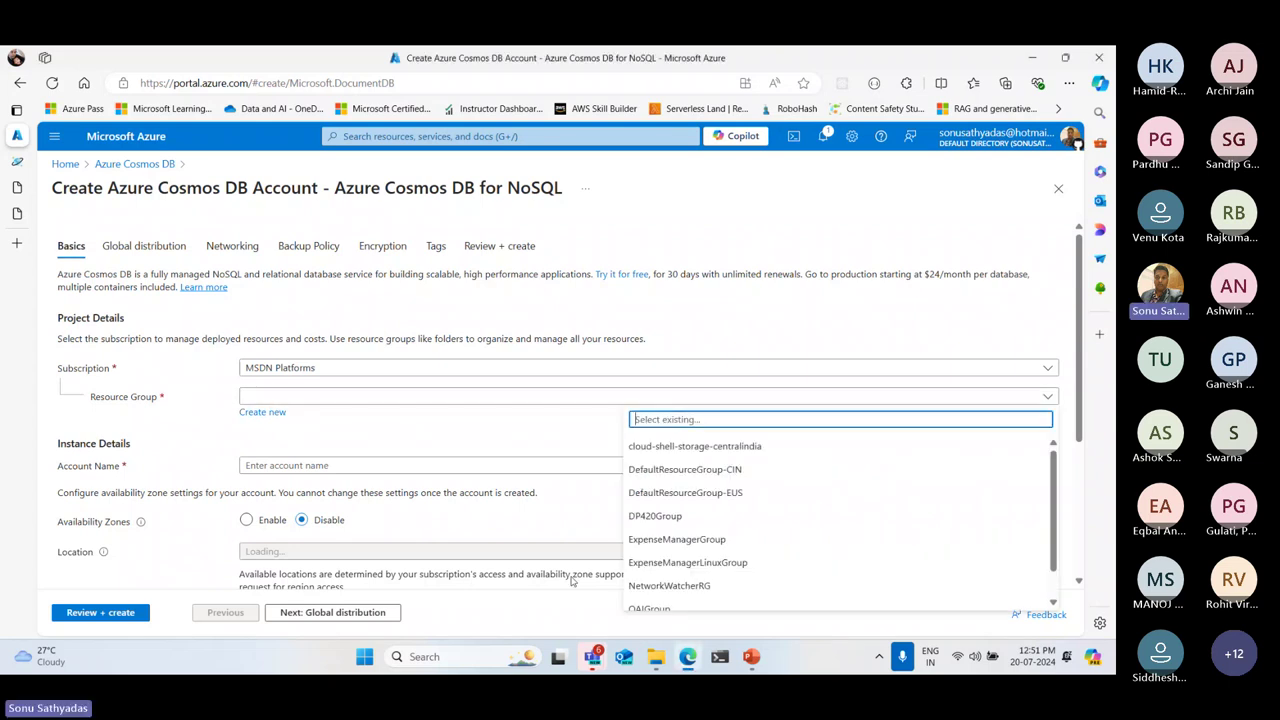
click(655, 516)
scroll(348, 397, down, 2)
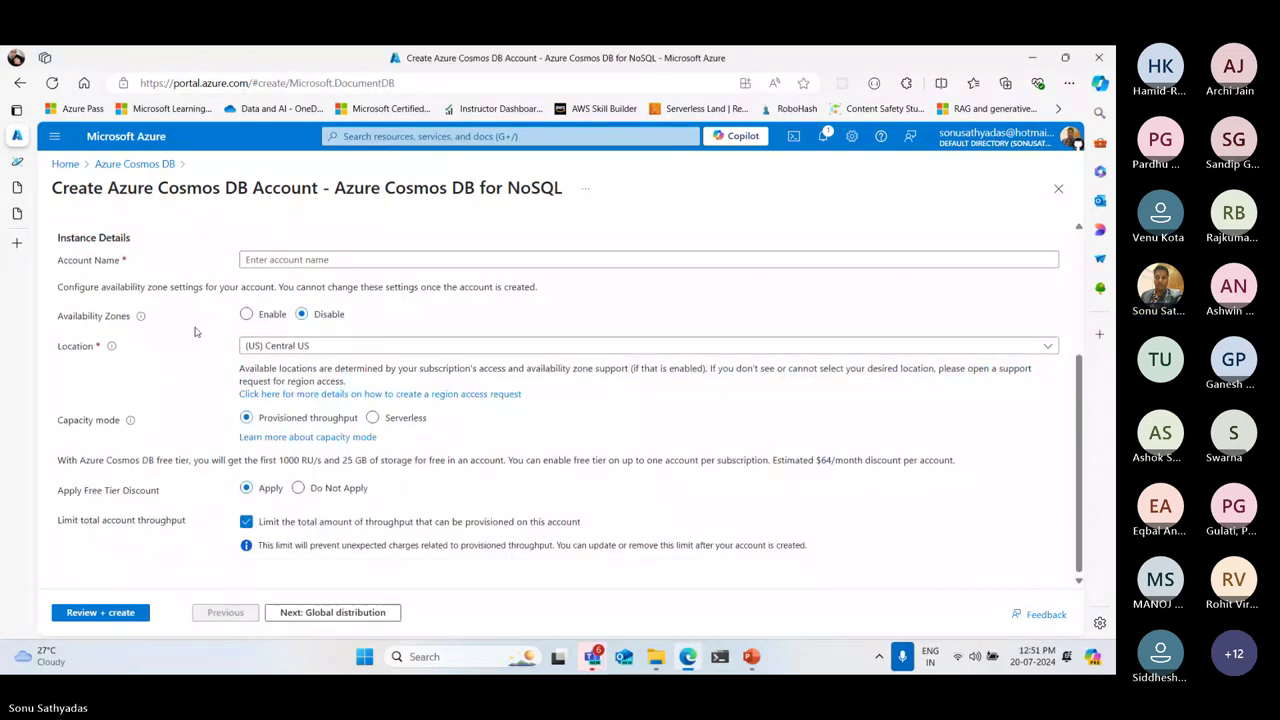
click(660, 260)
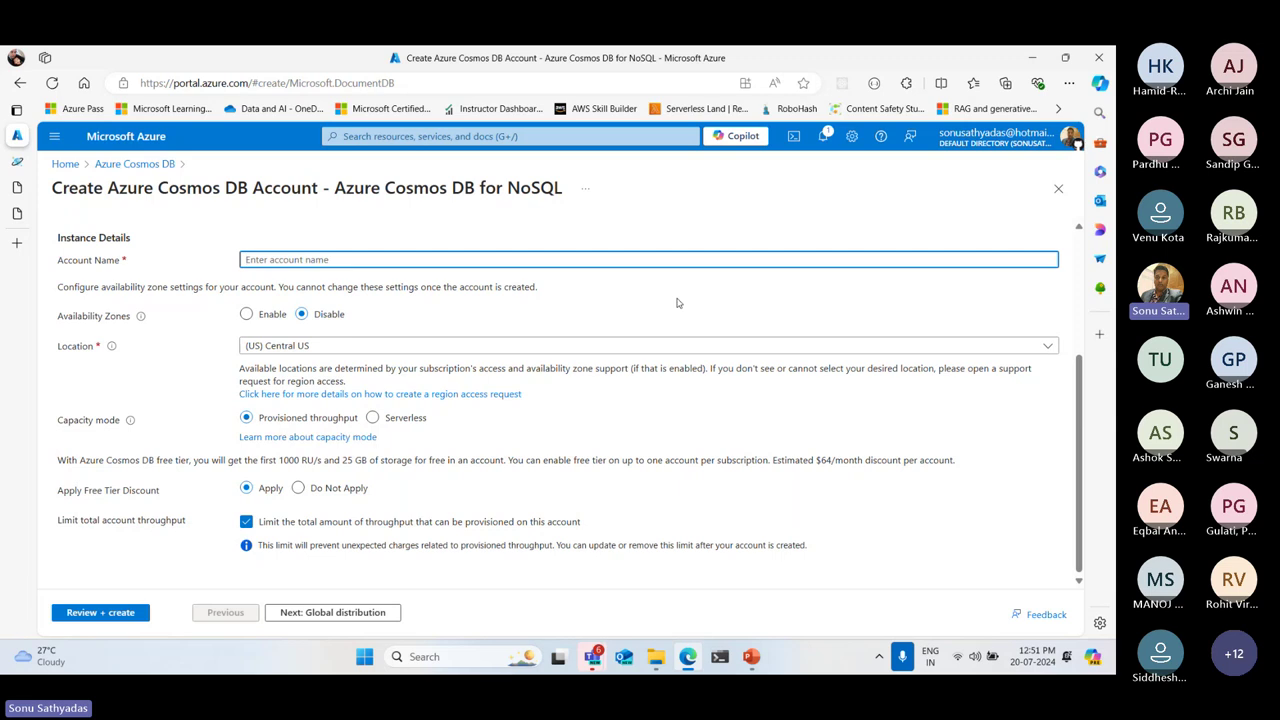
text(syn)
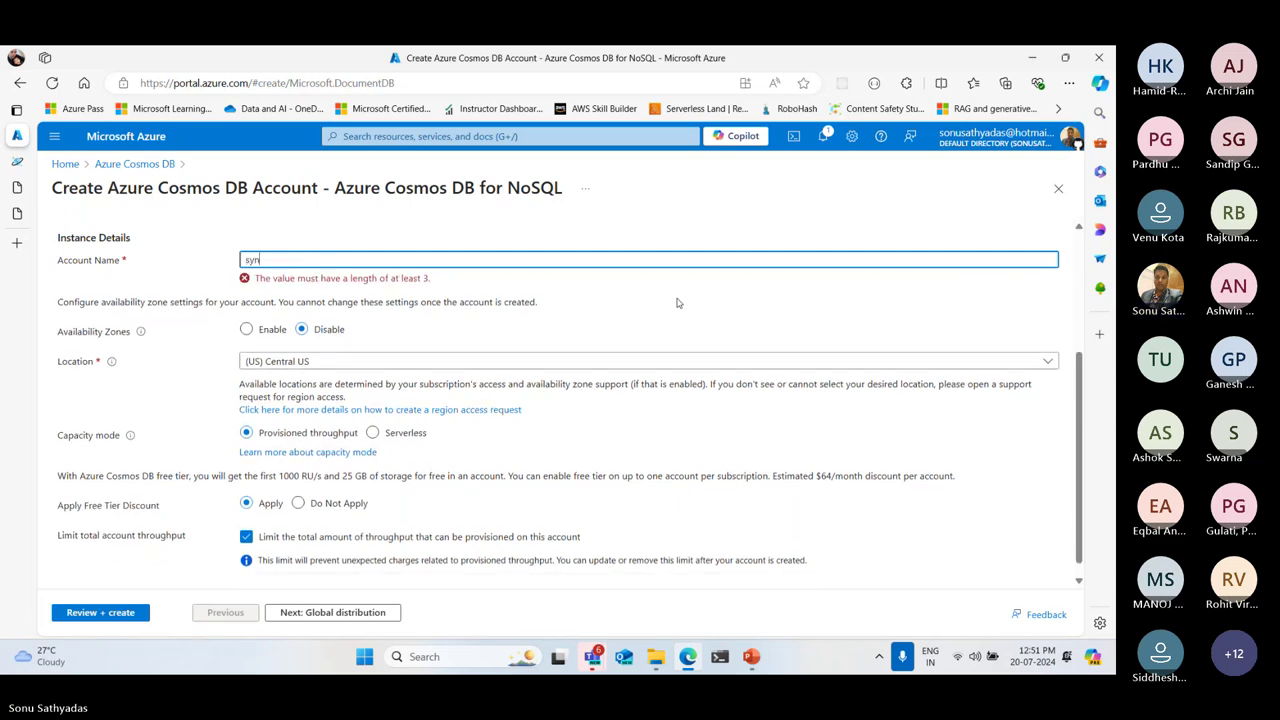
text(-serverles)
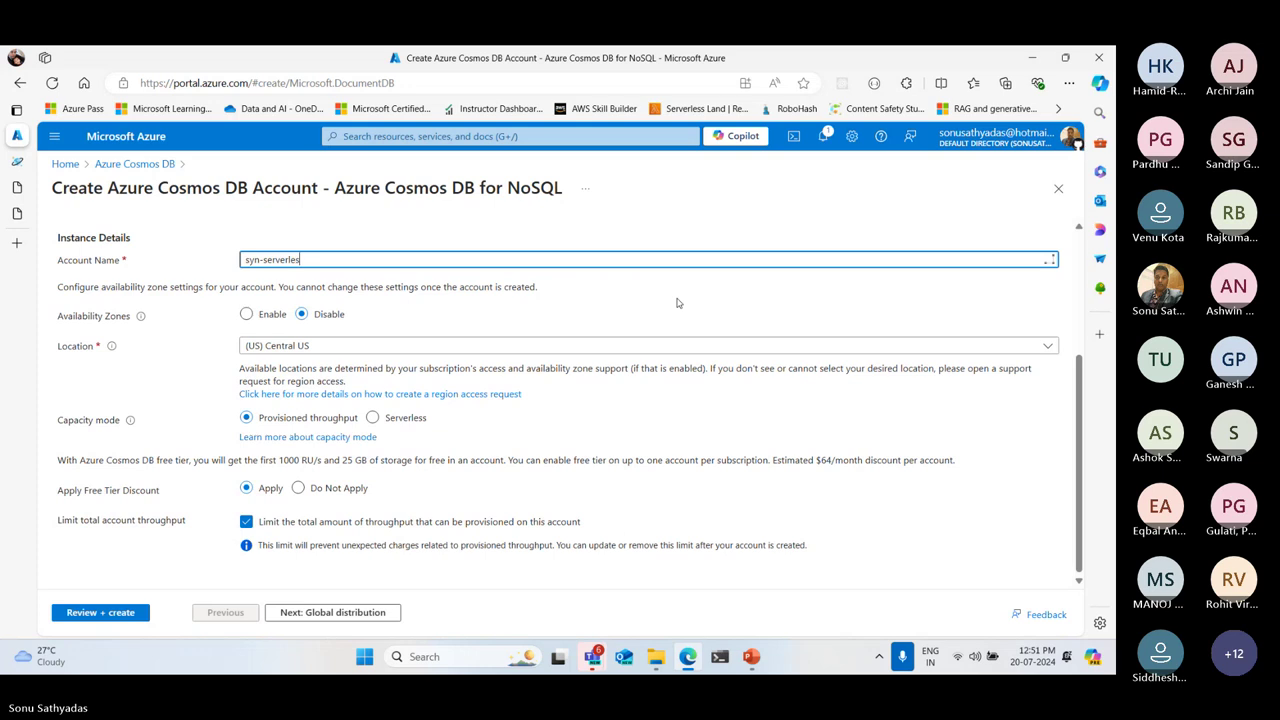
text(s-c)
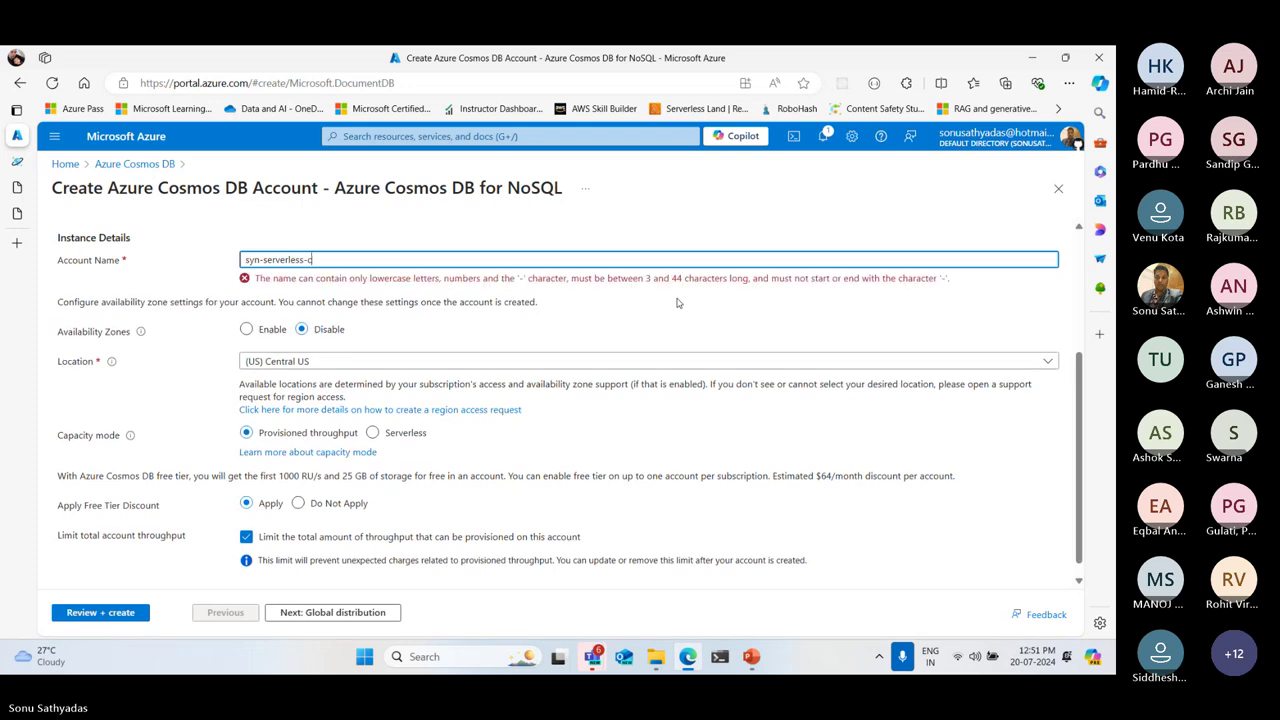
text(osmos)
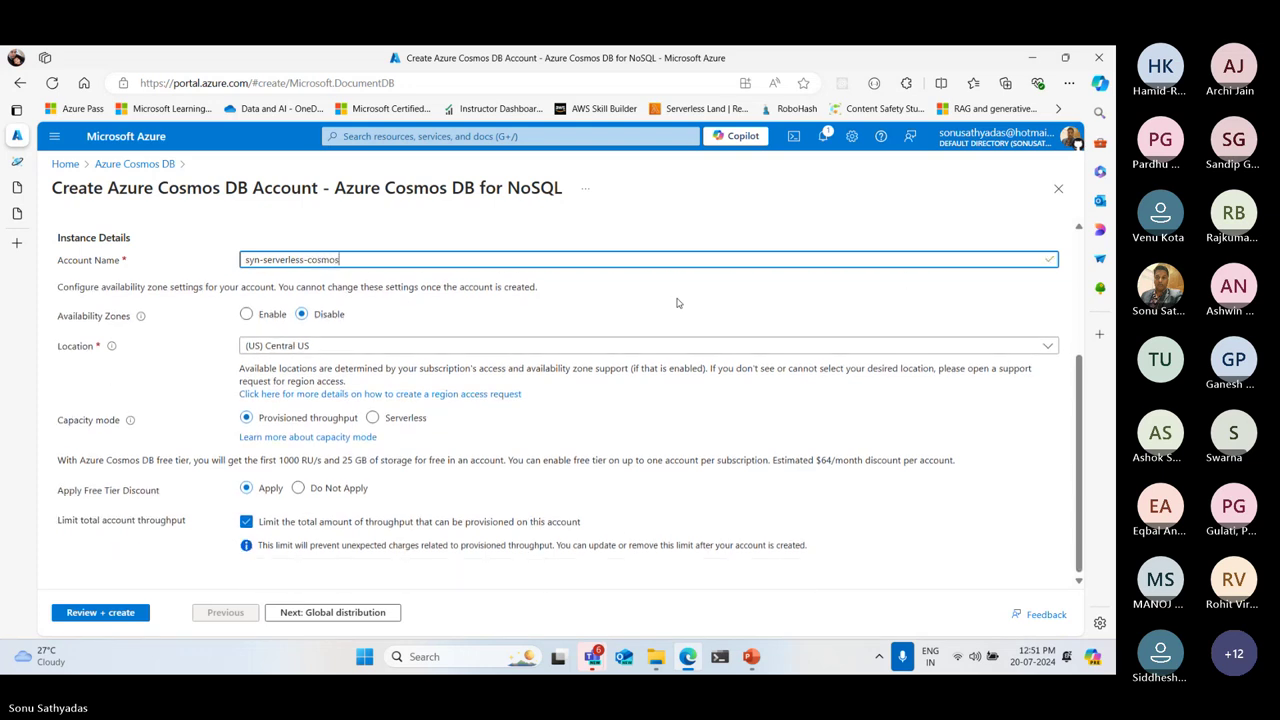
click(363, 282)
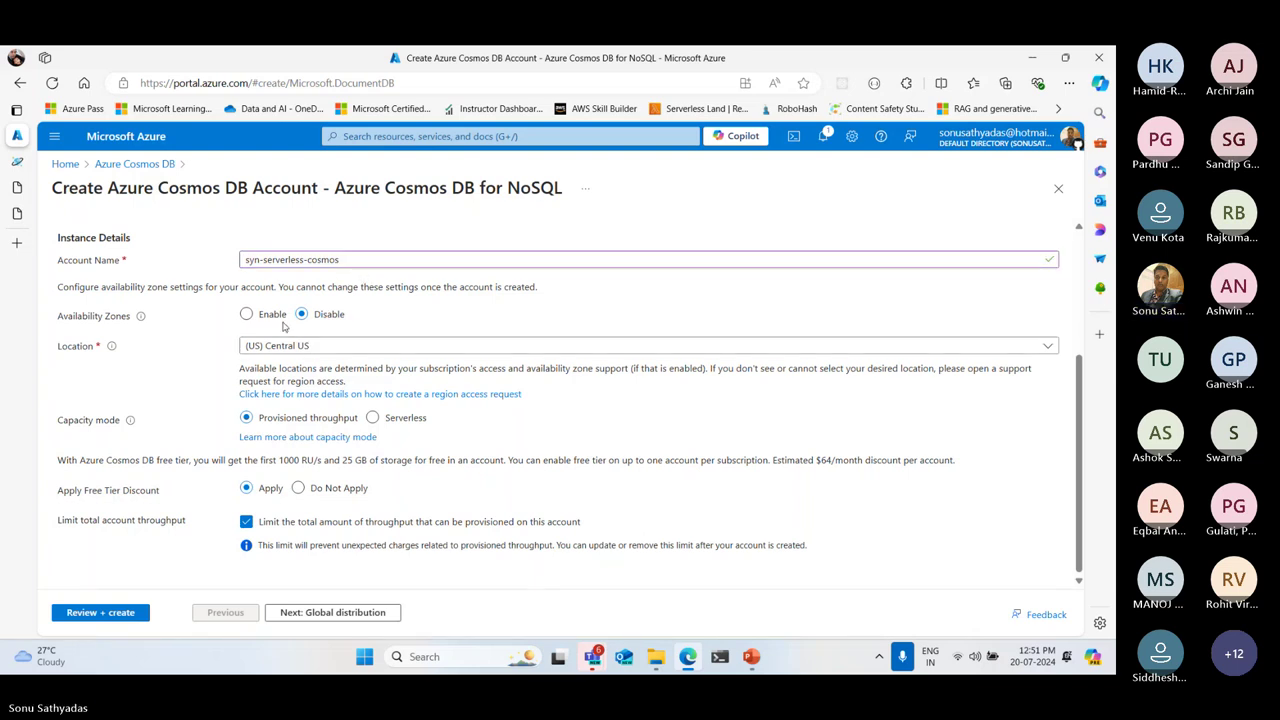
Set the location to Central India and the capacity mode to Serverless
click(340, 346)
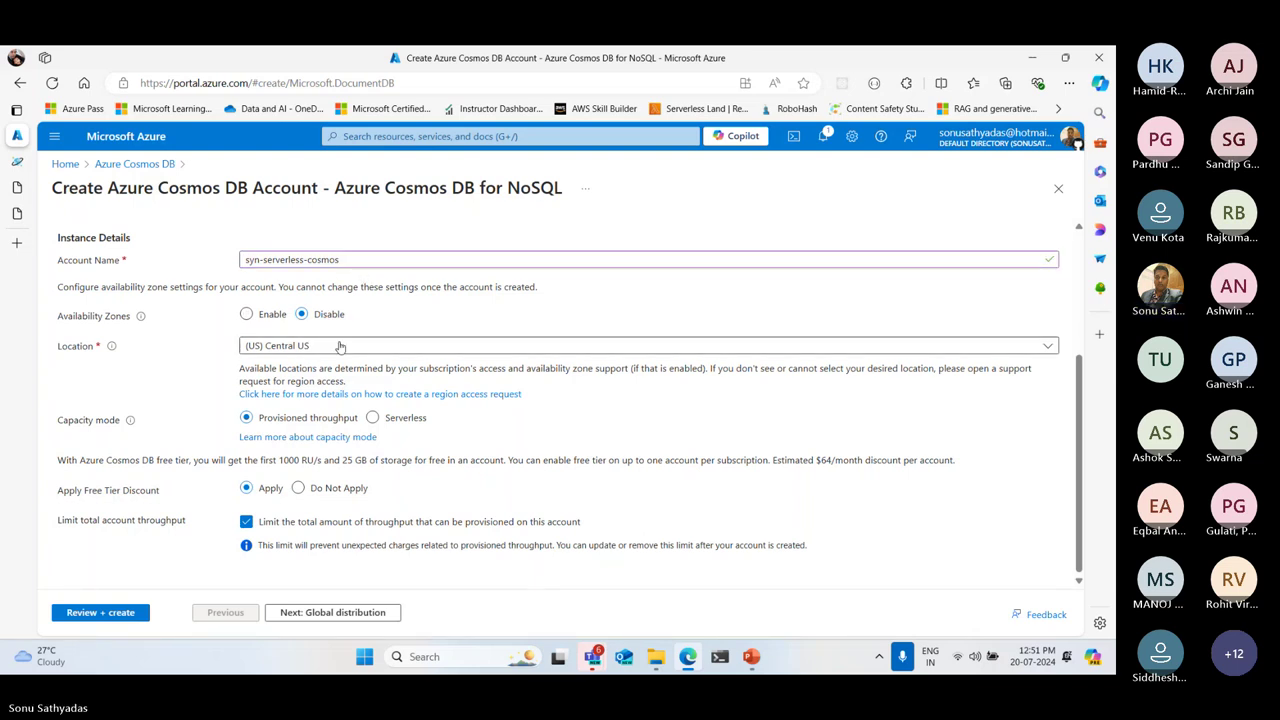
scroll(728, 478, down, 3)
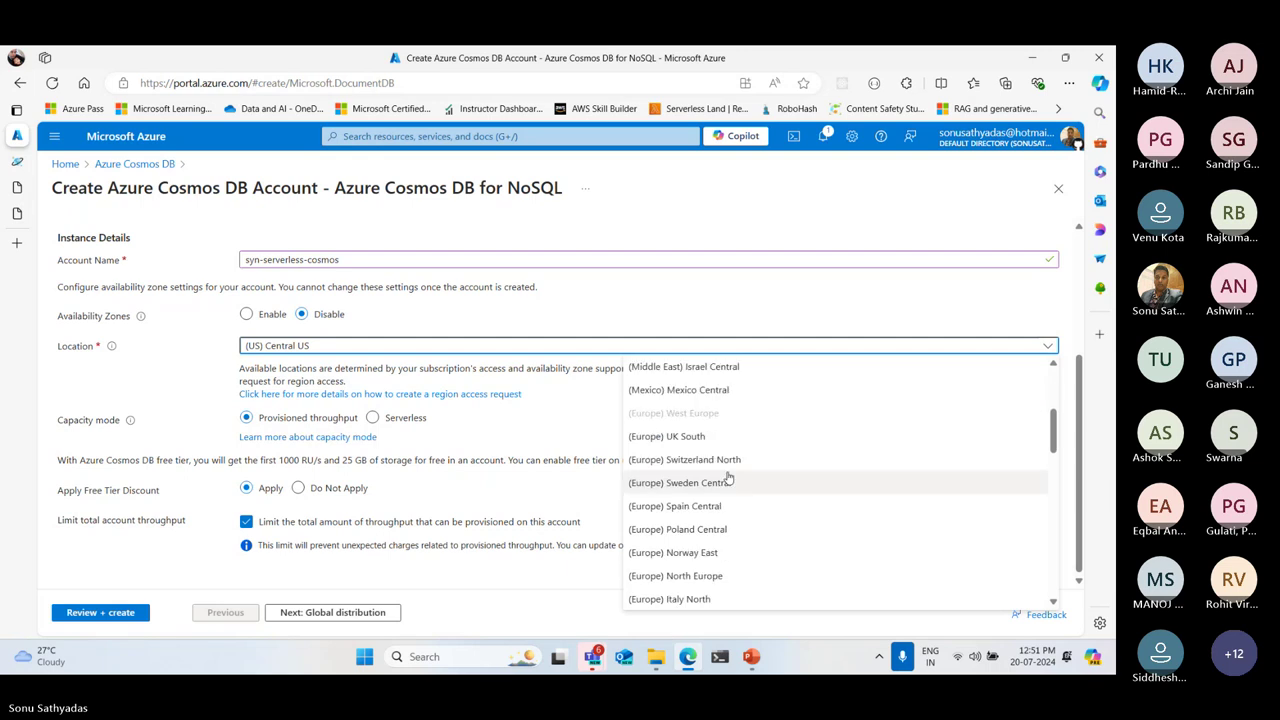
scroll(728, 478, down, 4)
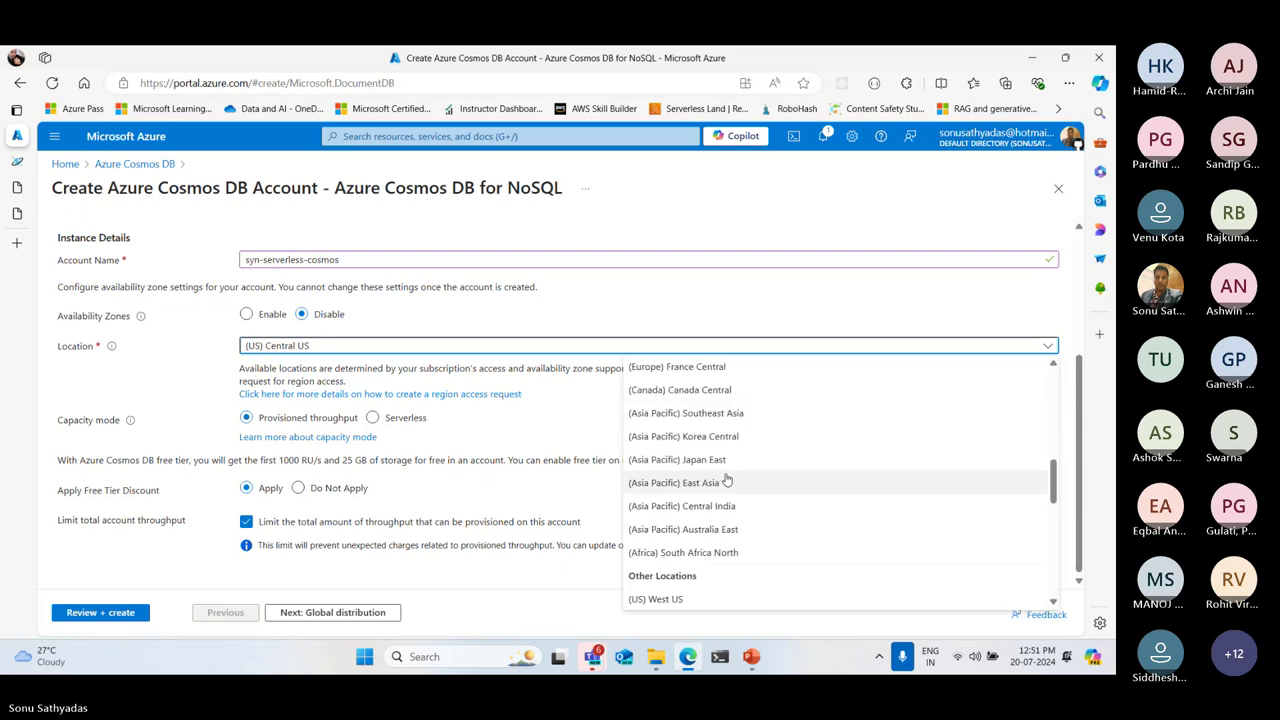
scroll(727, 480, down, 1)
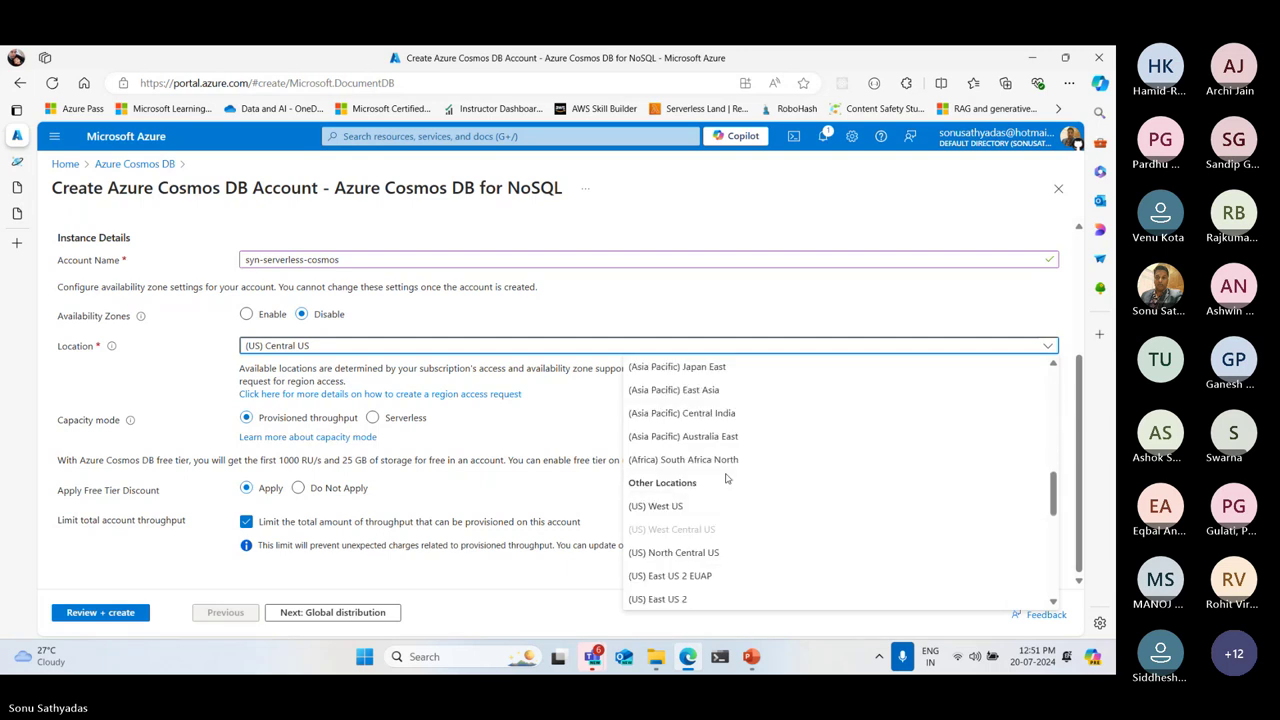
click(738, 414)
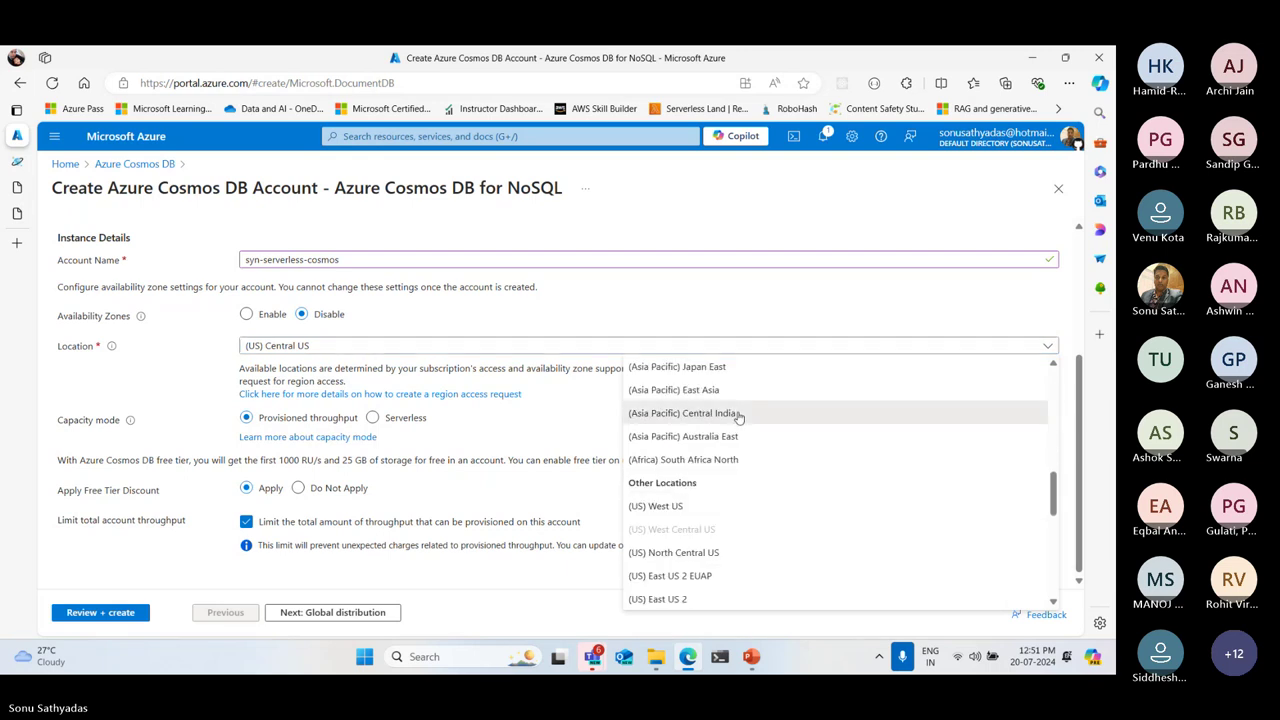
click(379, 424)
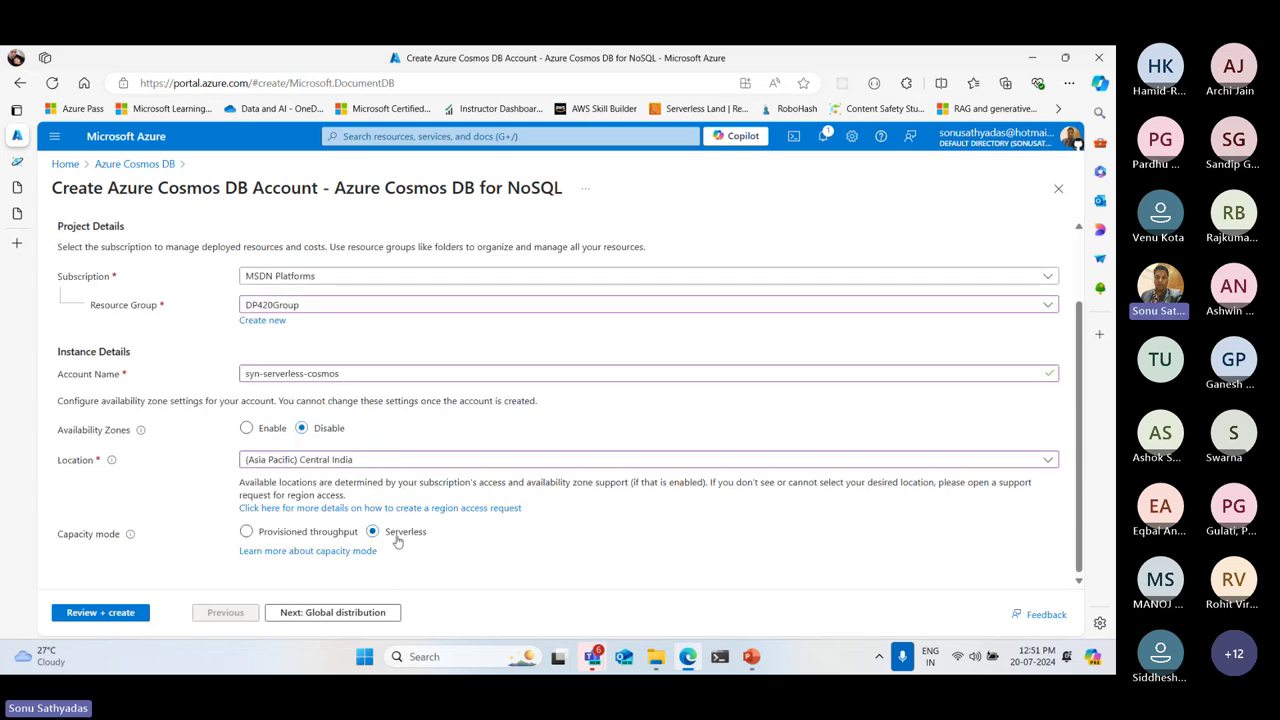
key(ctrl)
key(ctrl)
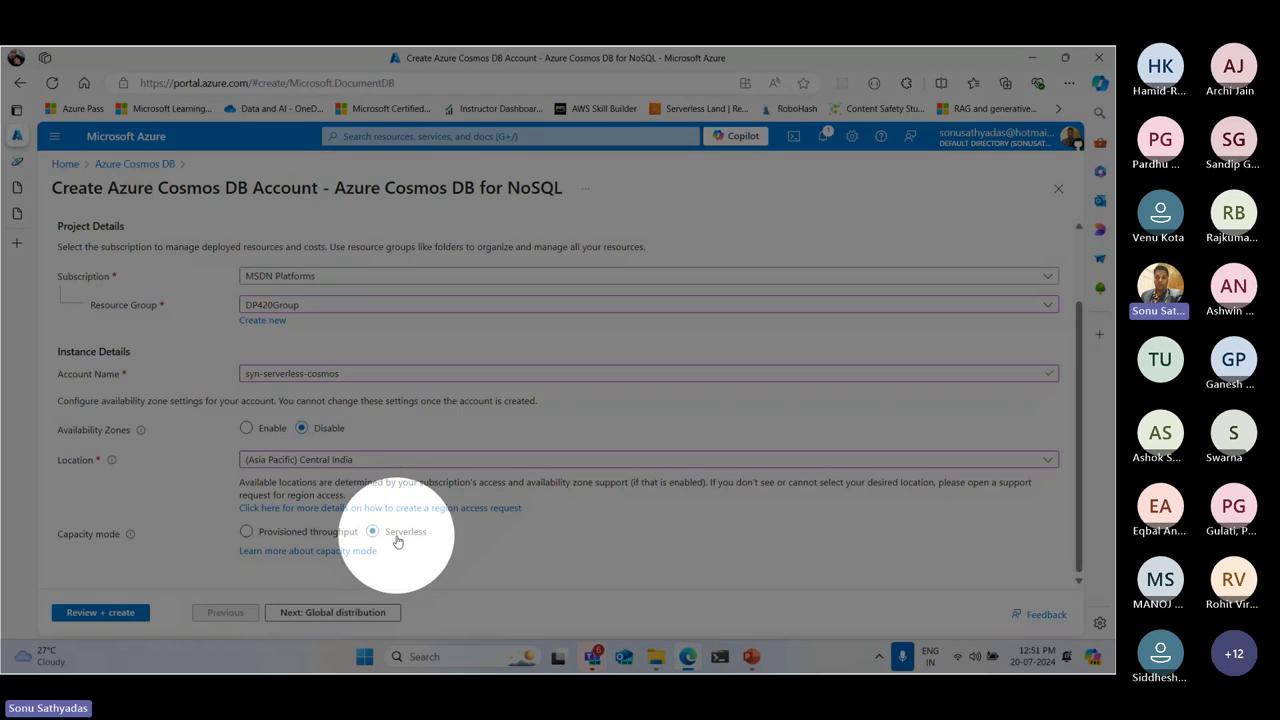
Step through Global distribution, Networking, Backup Policy, Encryption and Tags, then validate and create the account
click(324, 614)
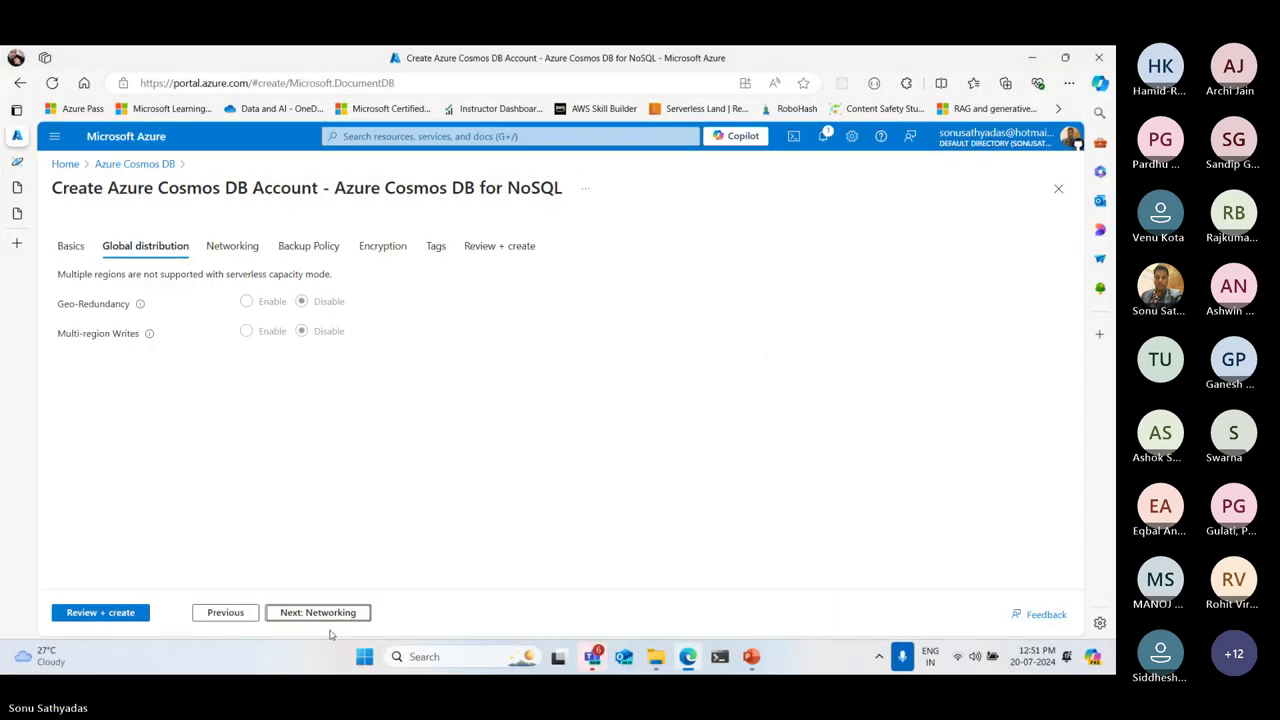
click(320, 620)
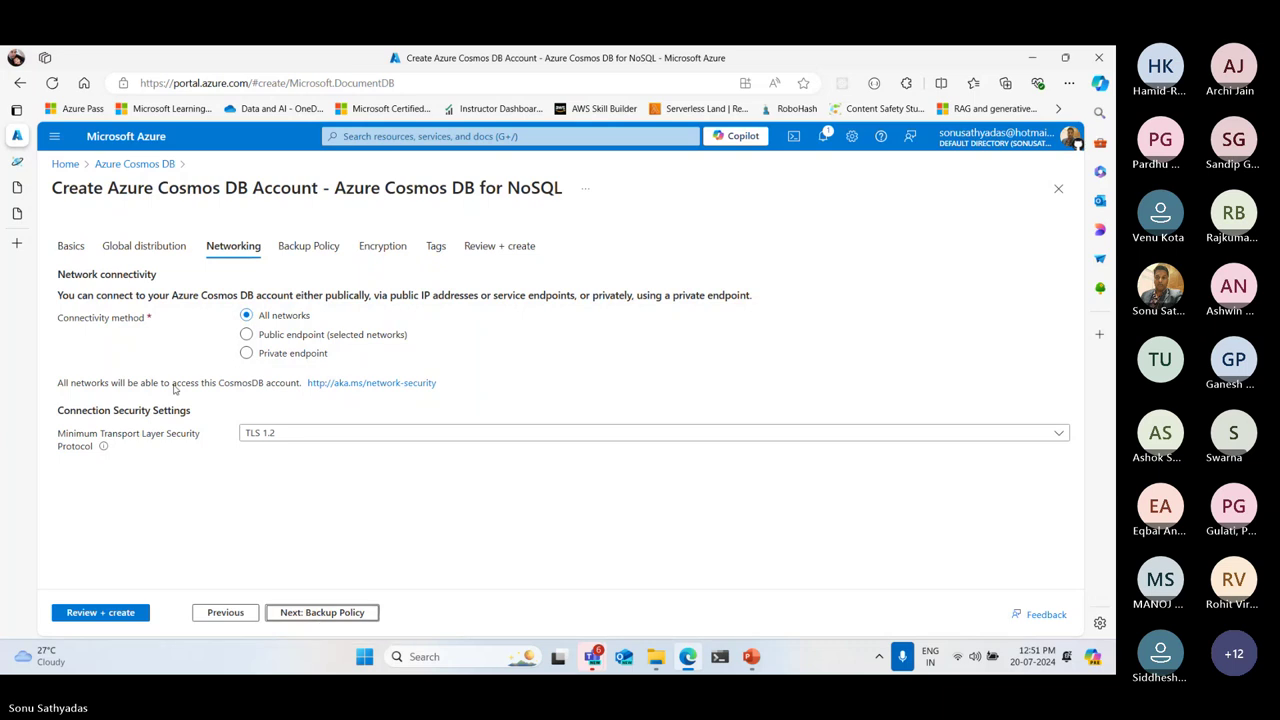
click(228, 611)
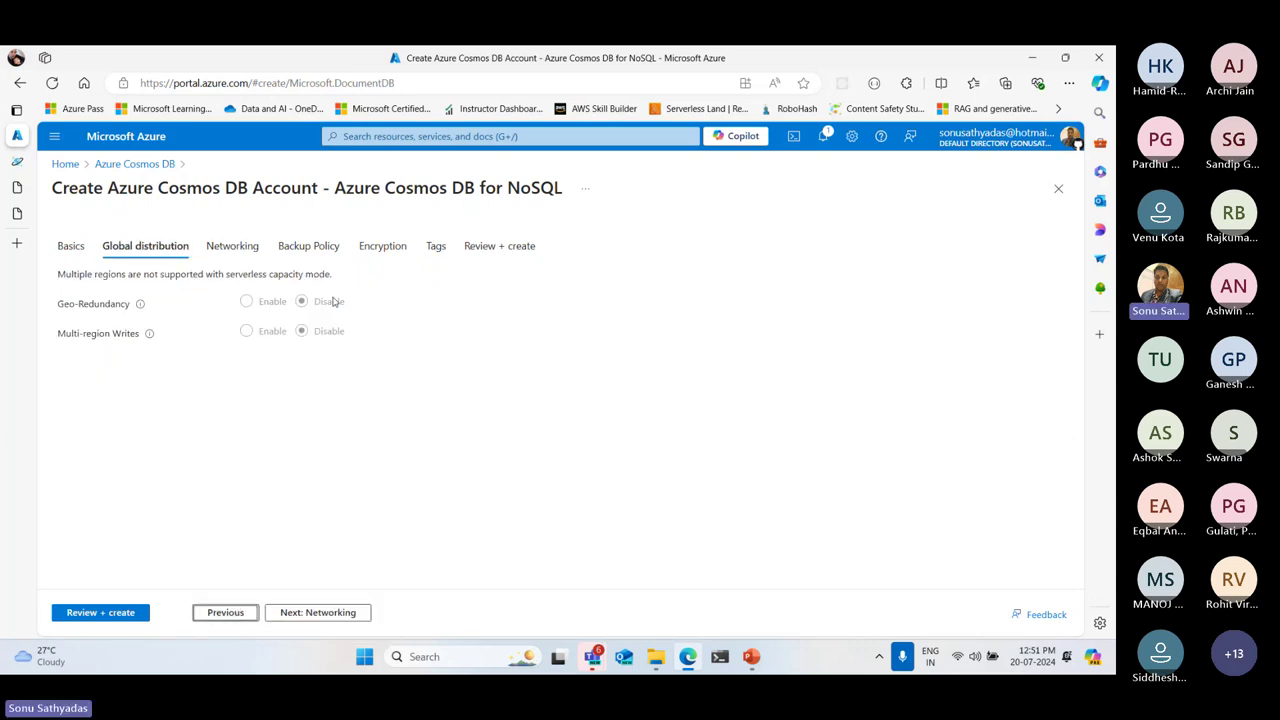
click(328, 616)
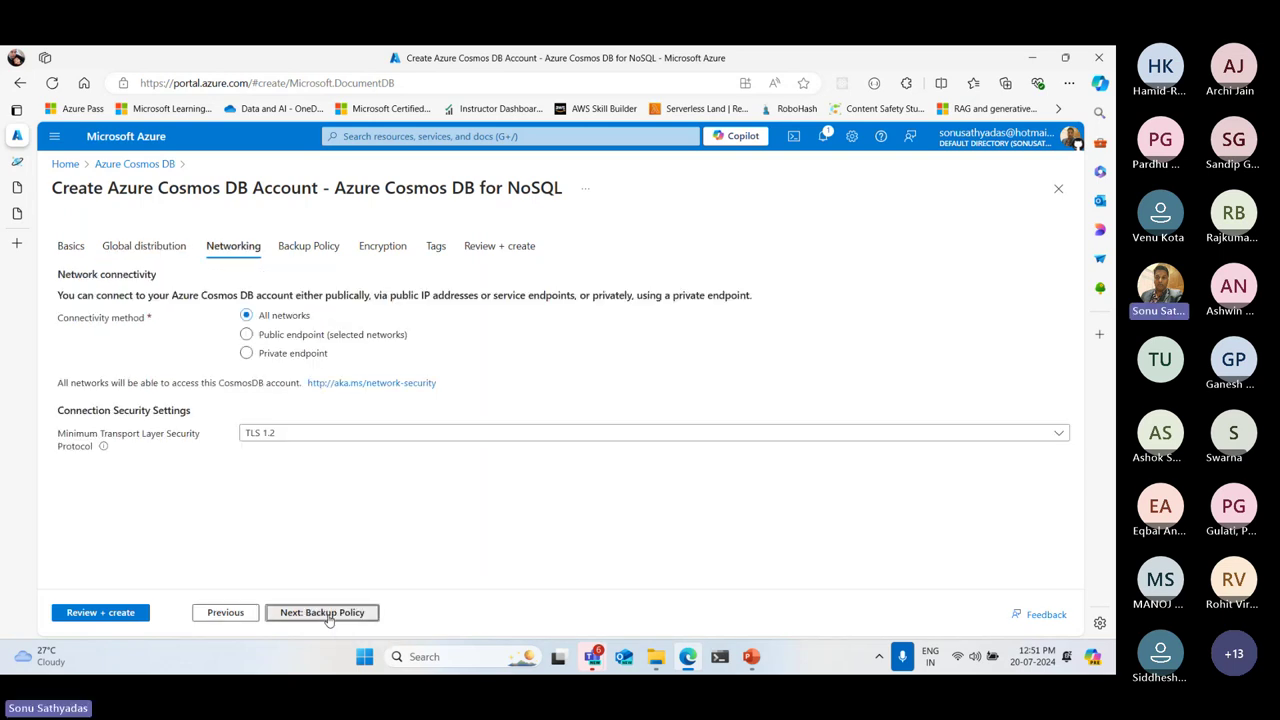
double_click(328, 616)
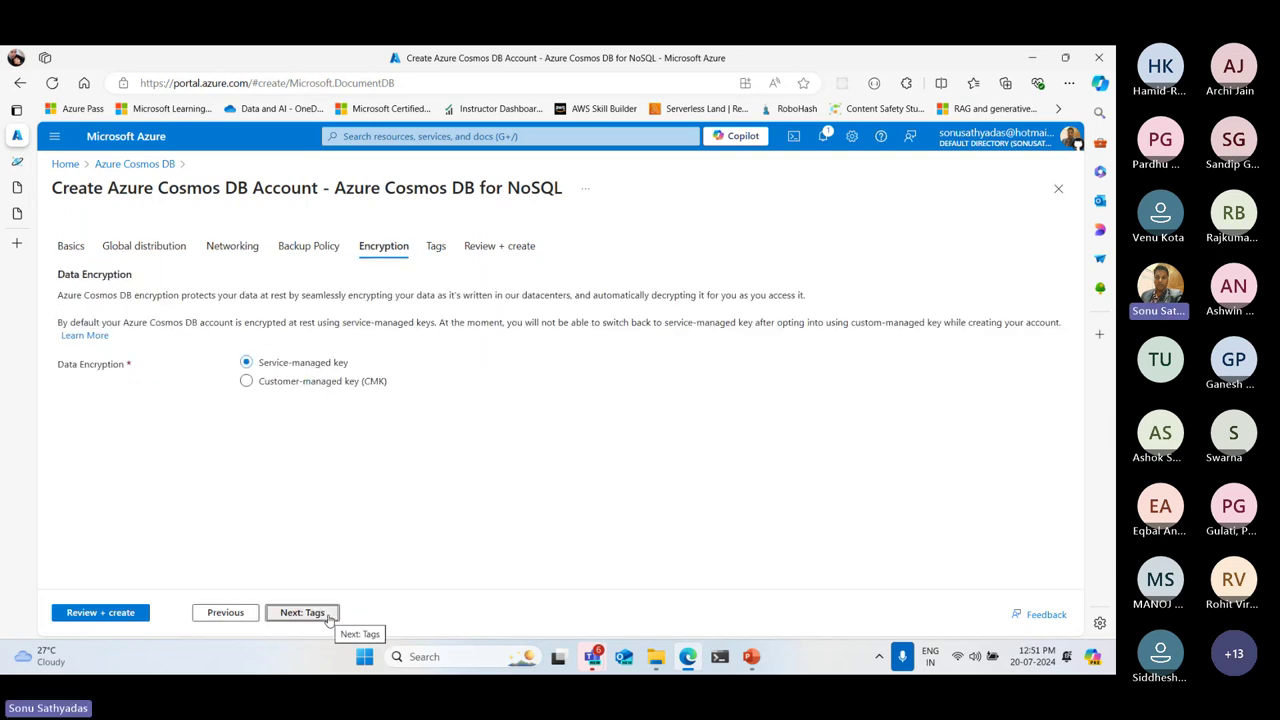
click(217, 616)
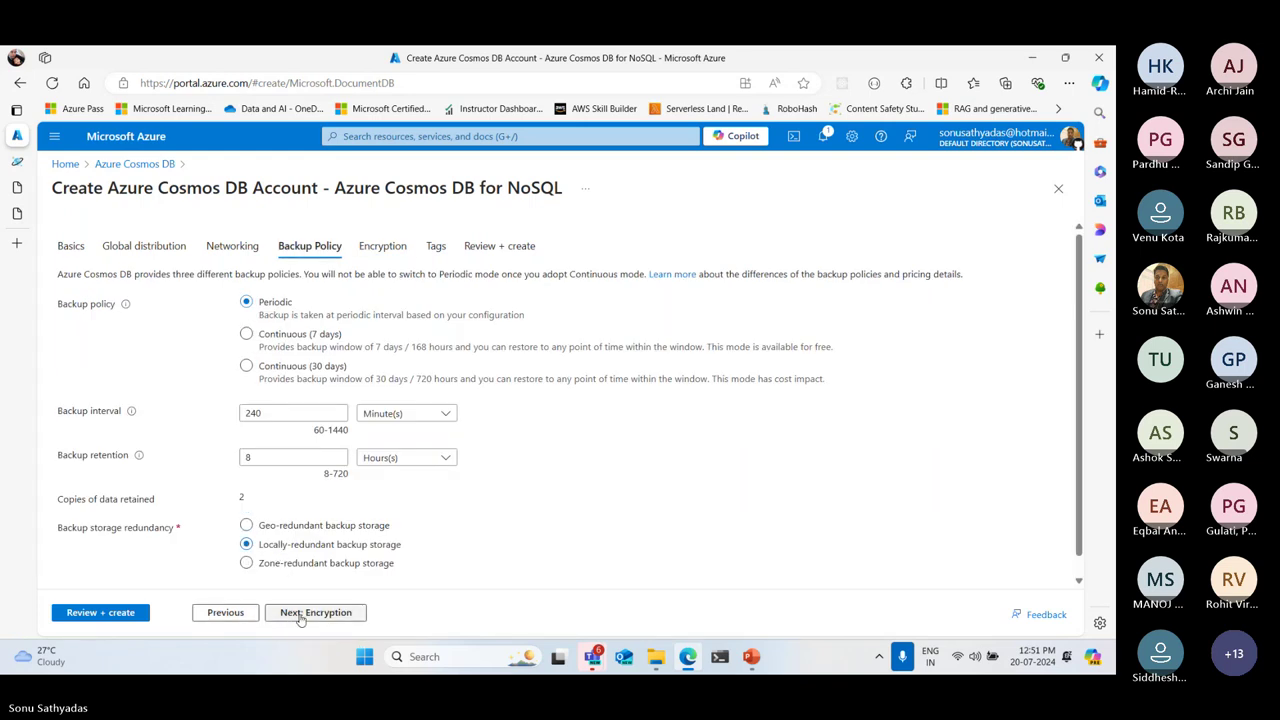
click(301, 614)
click(301, 614)
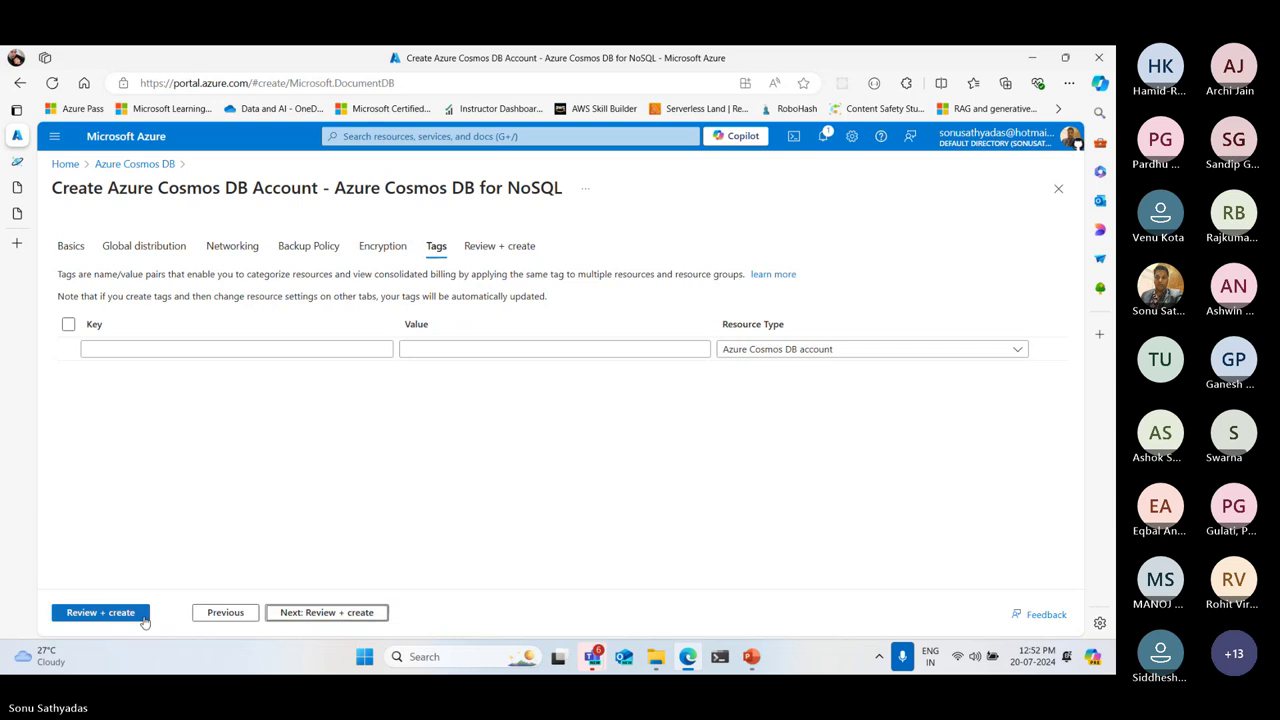
click(130, 620)
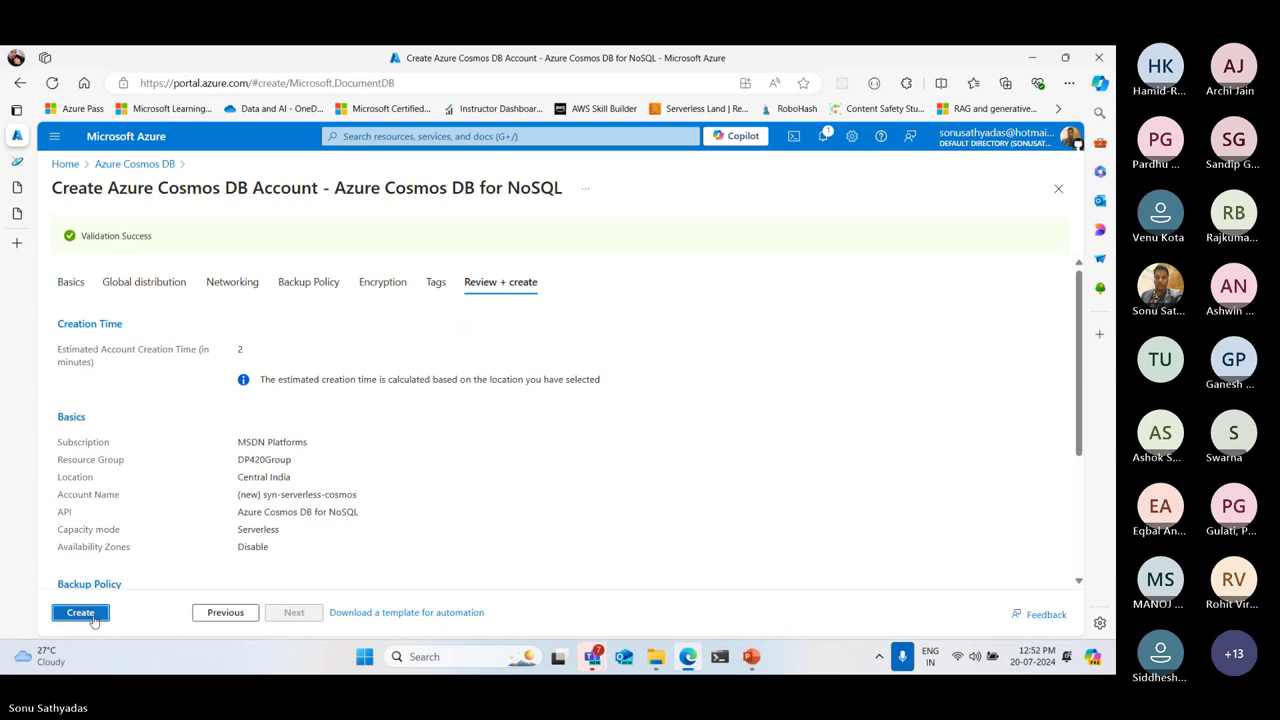
click(92, 622)
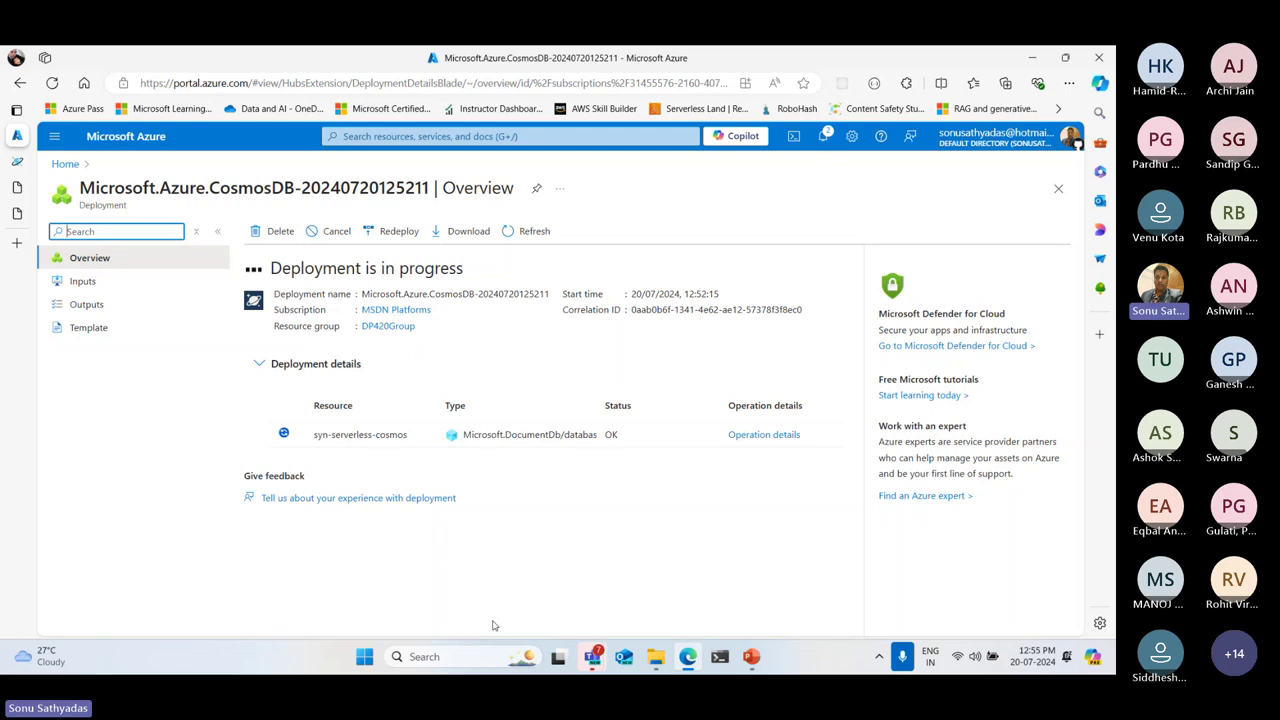
Refresh the deployment Overview until it reports 'Your deployment is complete'
click(525, 228)
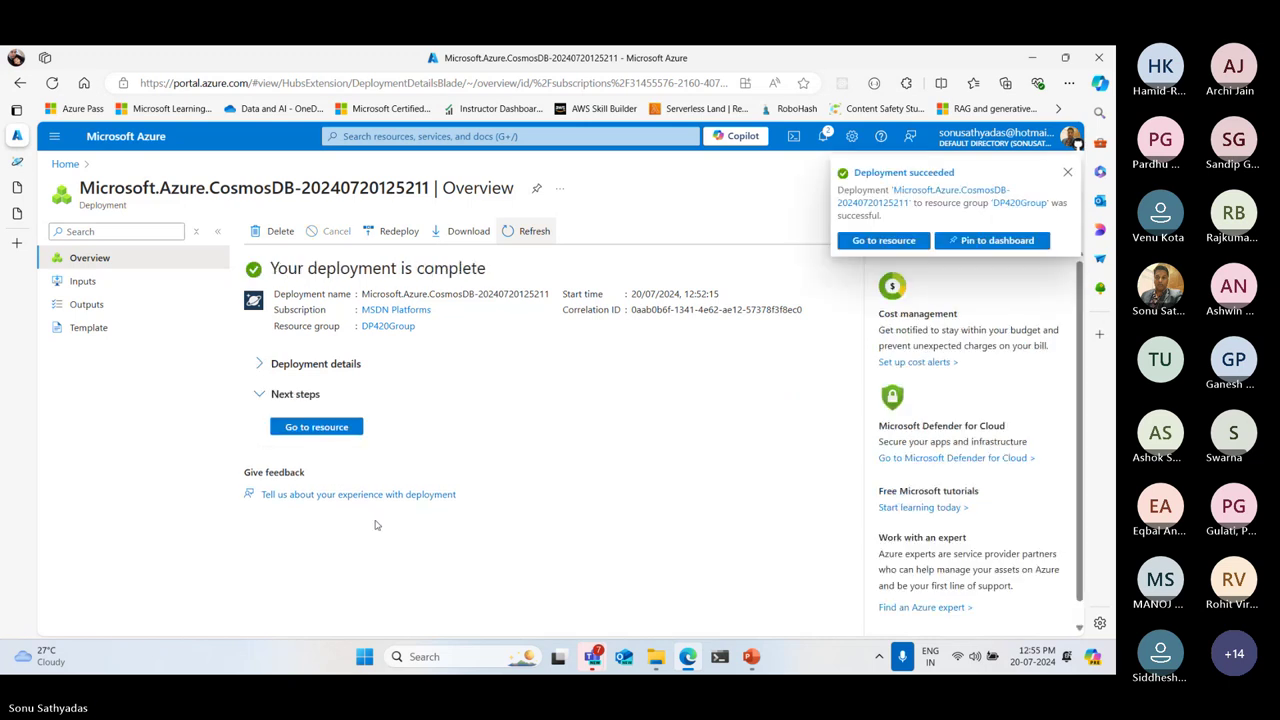
Go to the syn-serverless-cosmos resource and open its Data Explorer
click(315, 429)
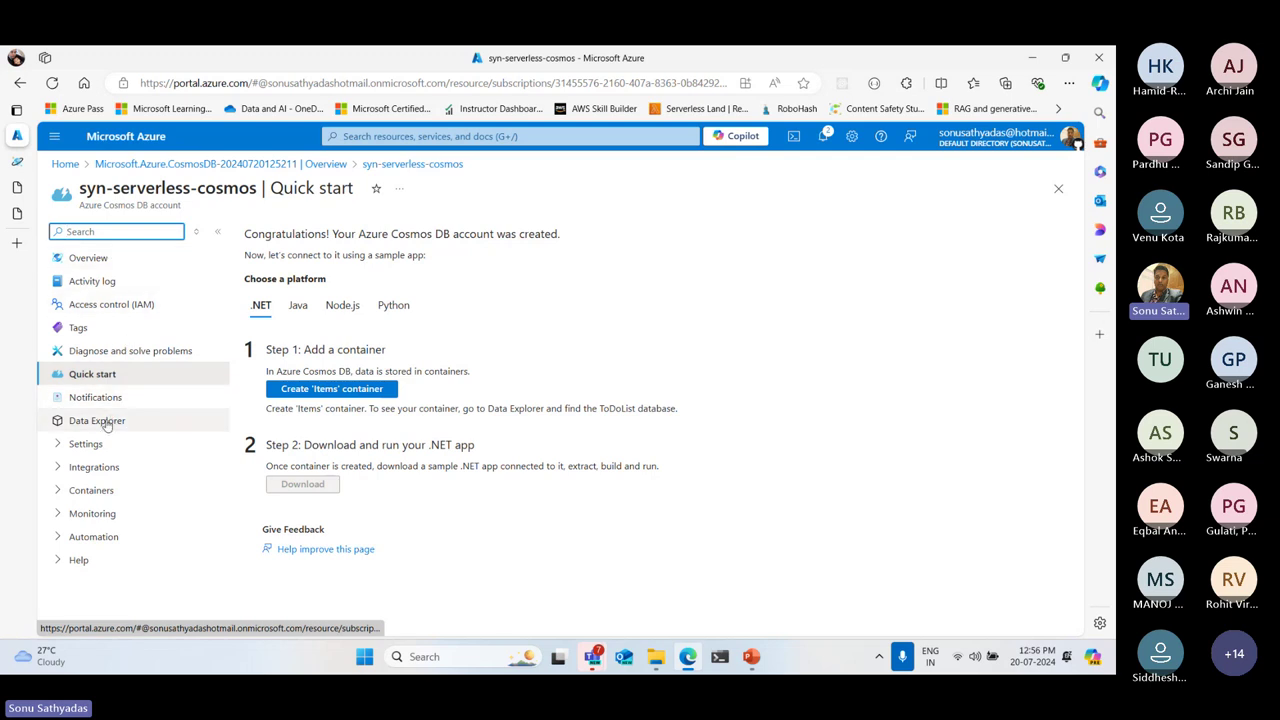
click(109, 424)
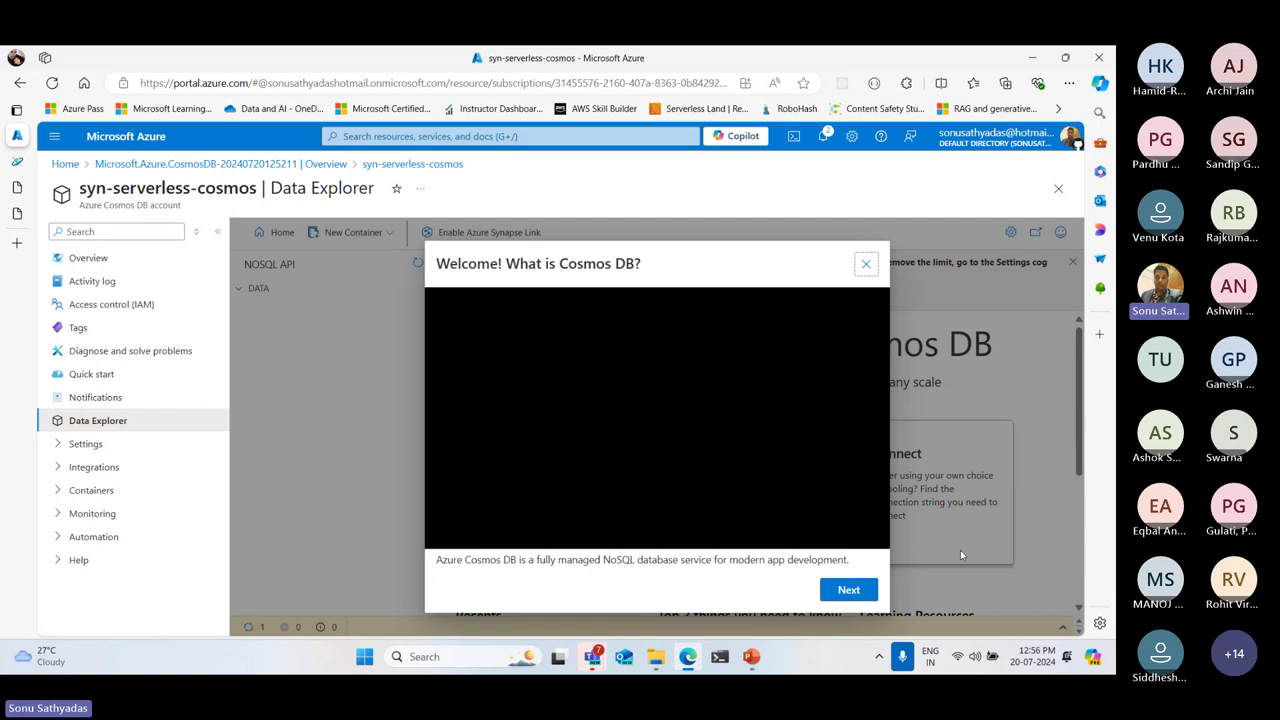
Dismiss the welcome intro and start a new container with database id 'sampledb'
click(867, 265)
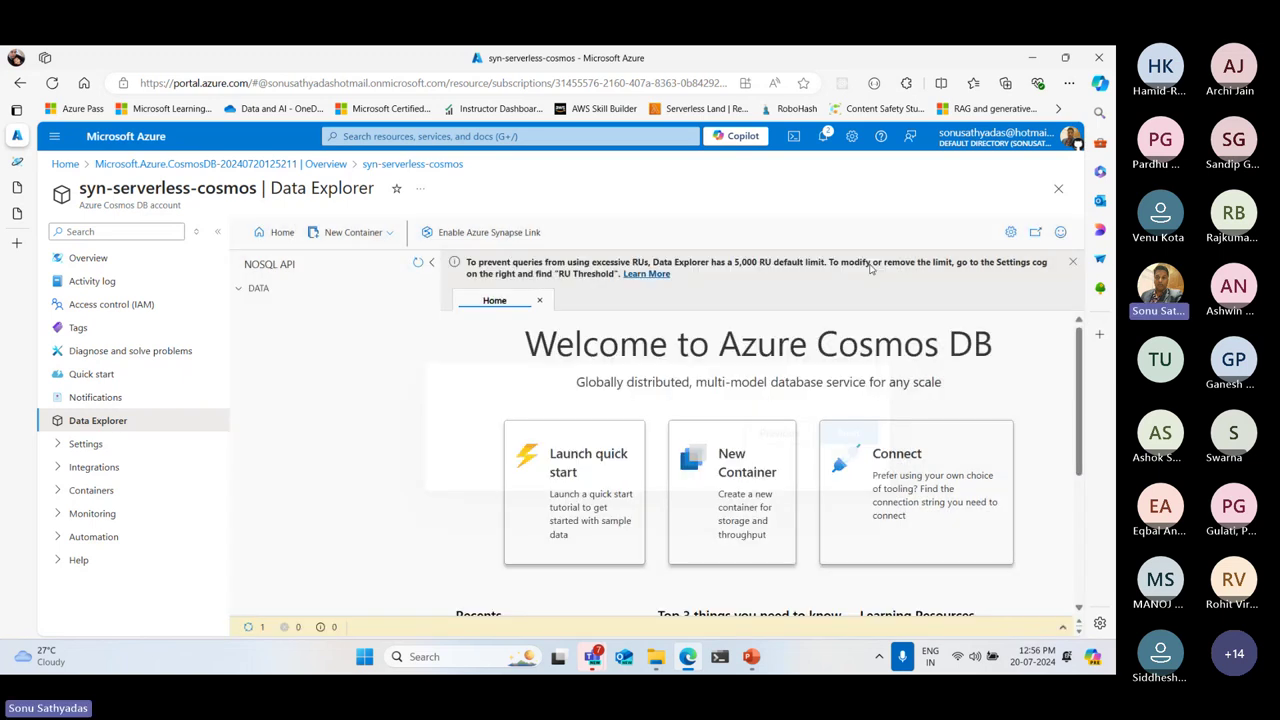
click(393, 236)
click(355, 258)
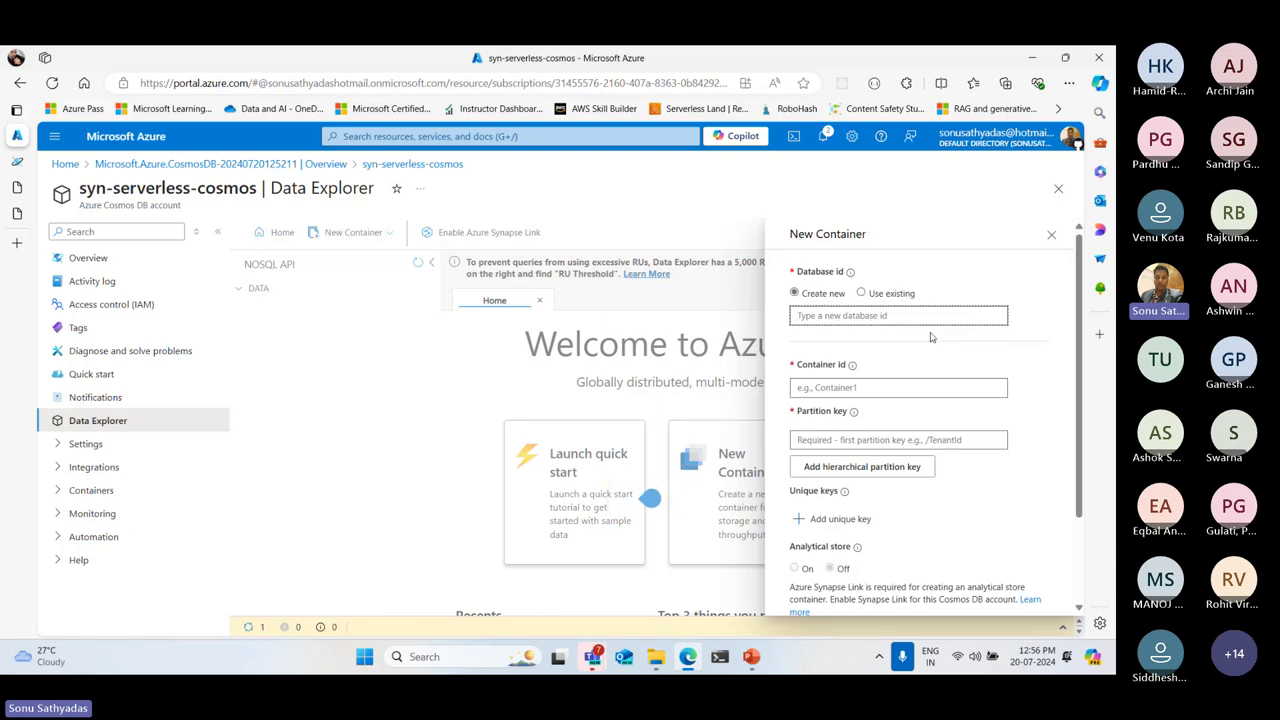
text(sampledb)
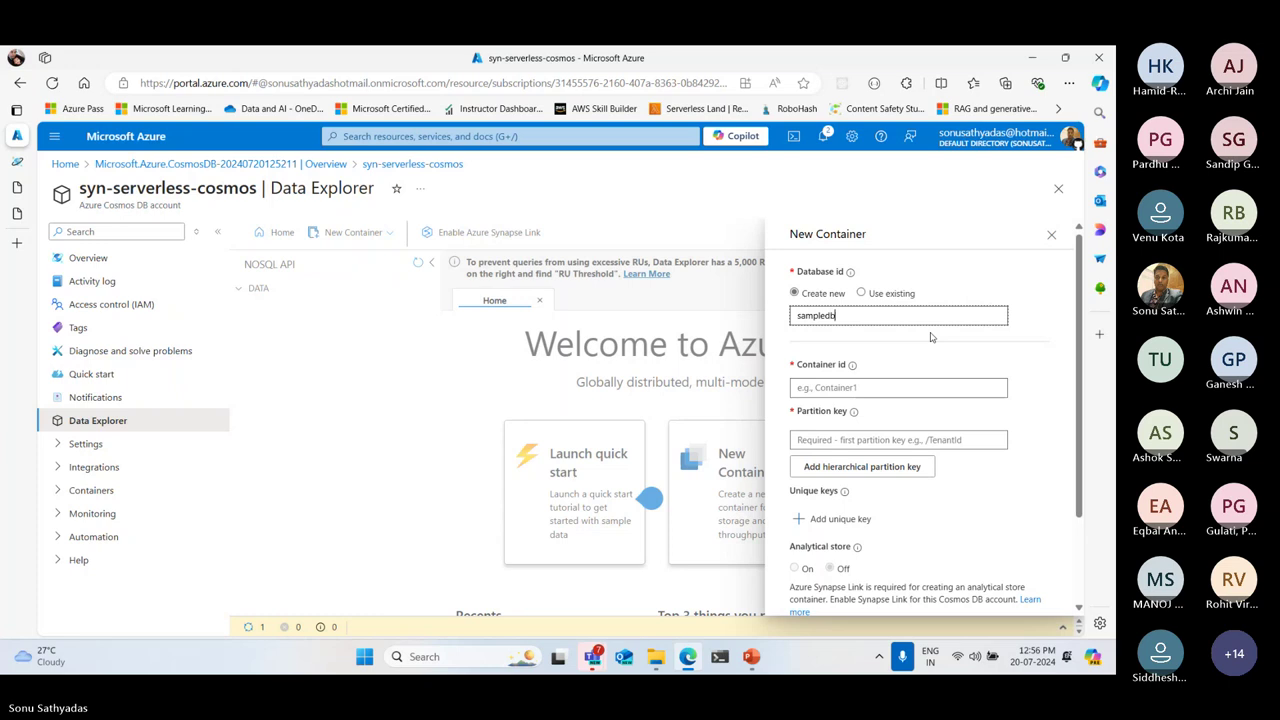
key(Tab)
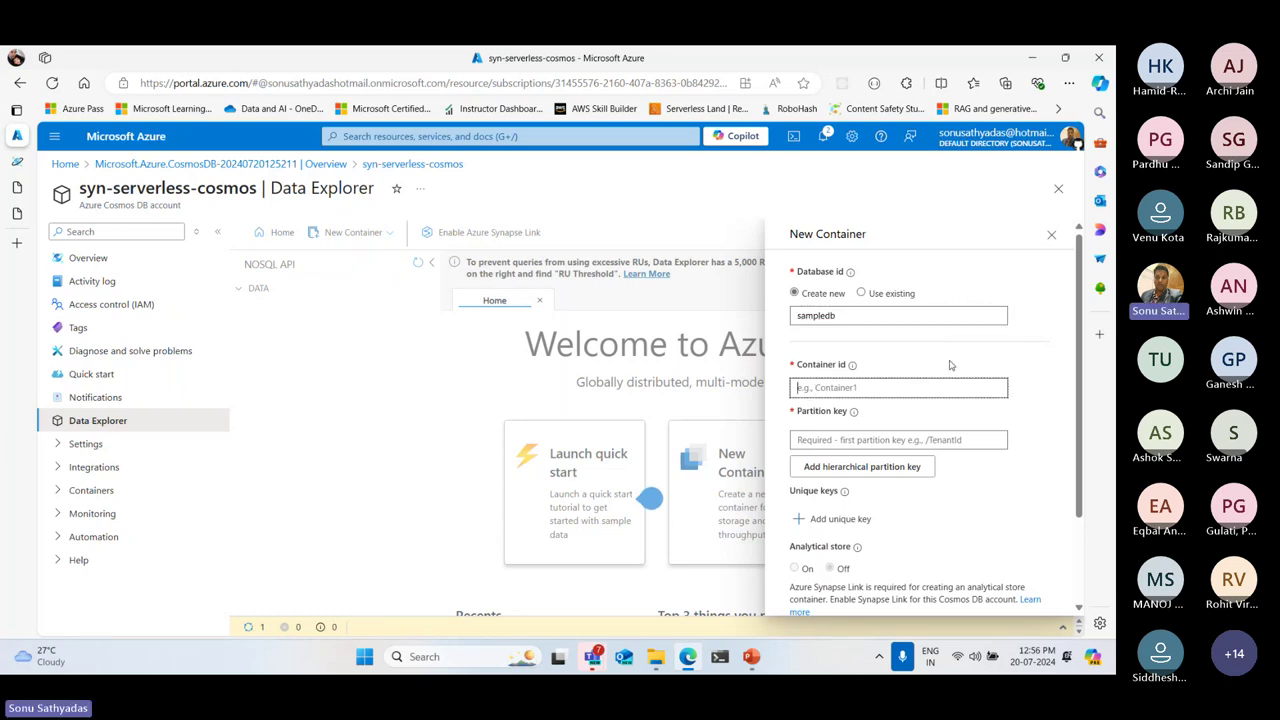
scroll(963, 364, down, 2)
scroll(963, 364, up, 2)
click(1051, 238)
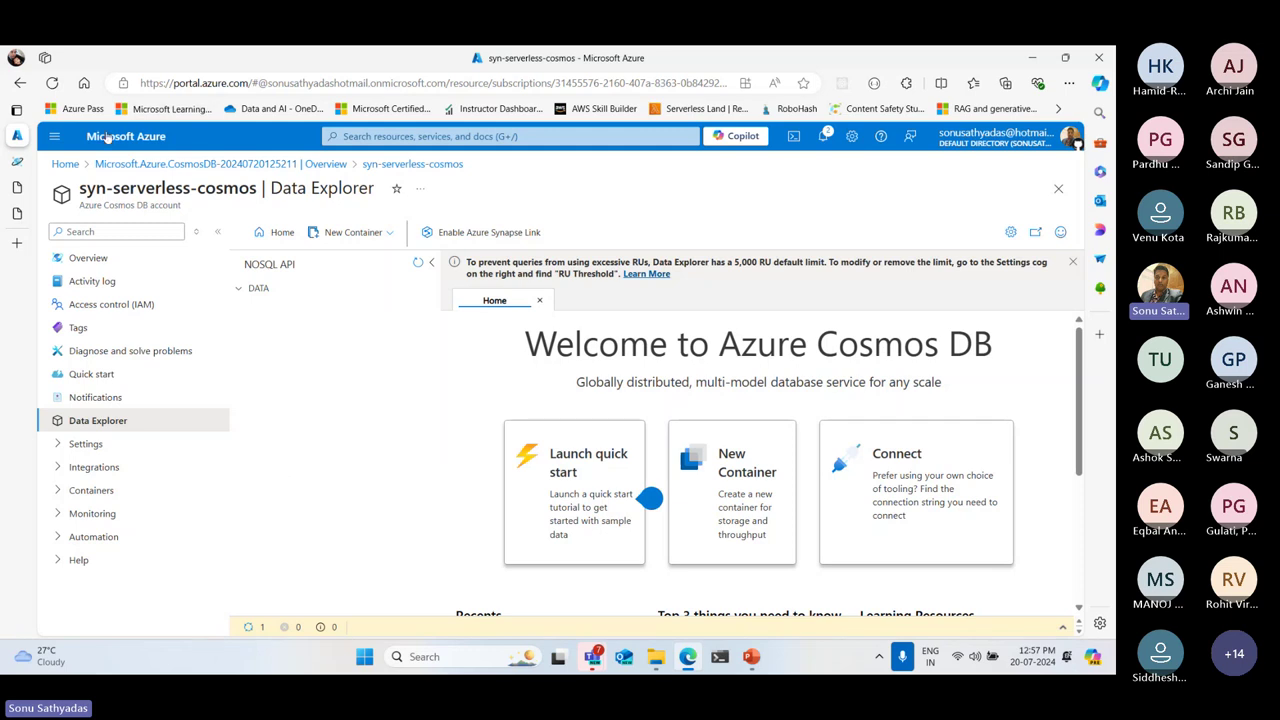
Close the syn-serverless-cosmos Data Explorer blade
drag(86, 190, 376, 190)
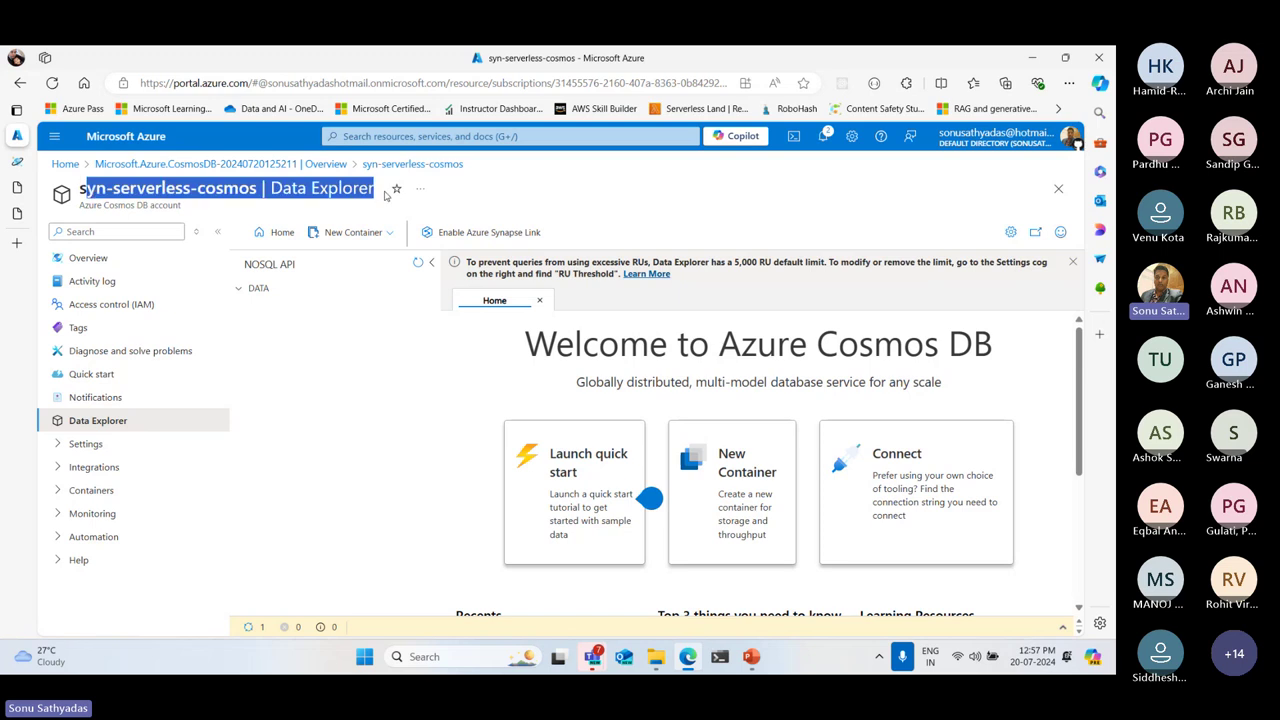
click(975, 212)
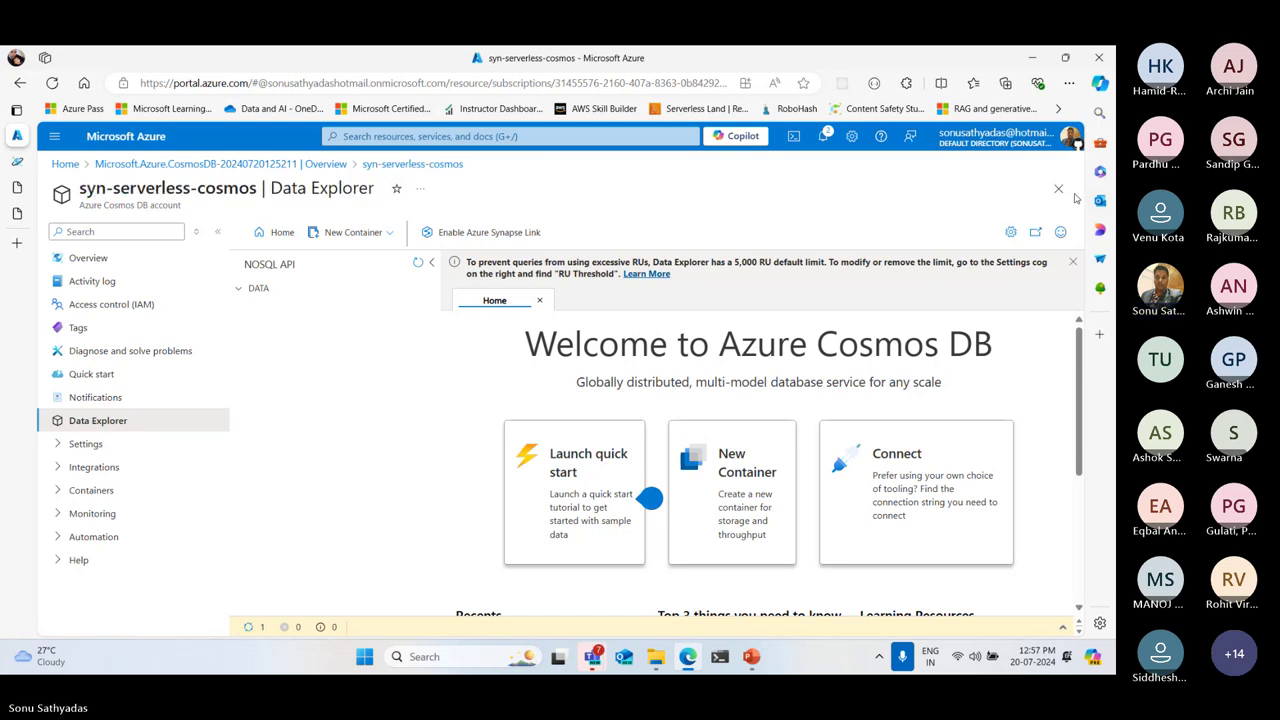
click(1062, 192)
Close the deployment overview, minimize Edge to the desktop, and stop sharing the screen in Teams
click(1058, 190)
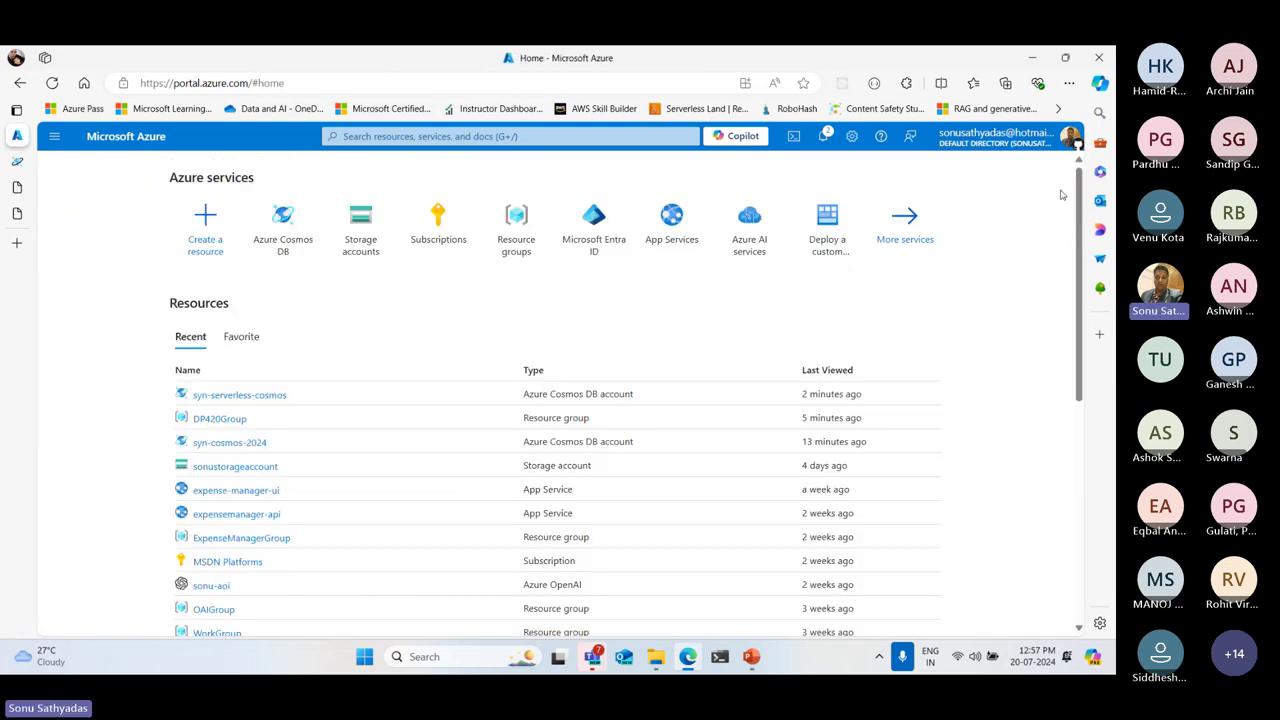
click(1030, 62)
mouse_move(752, 664)
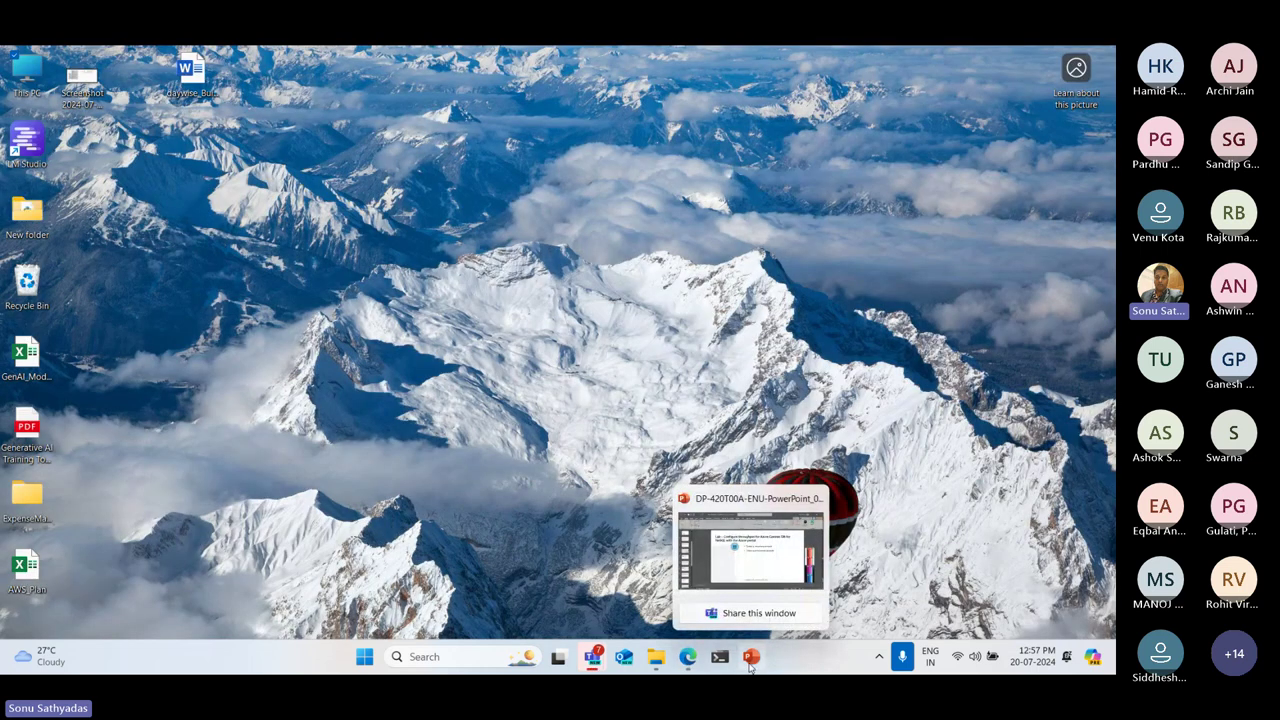
click(628, 68)
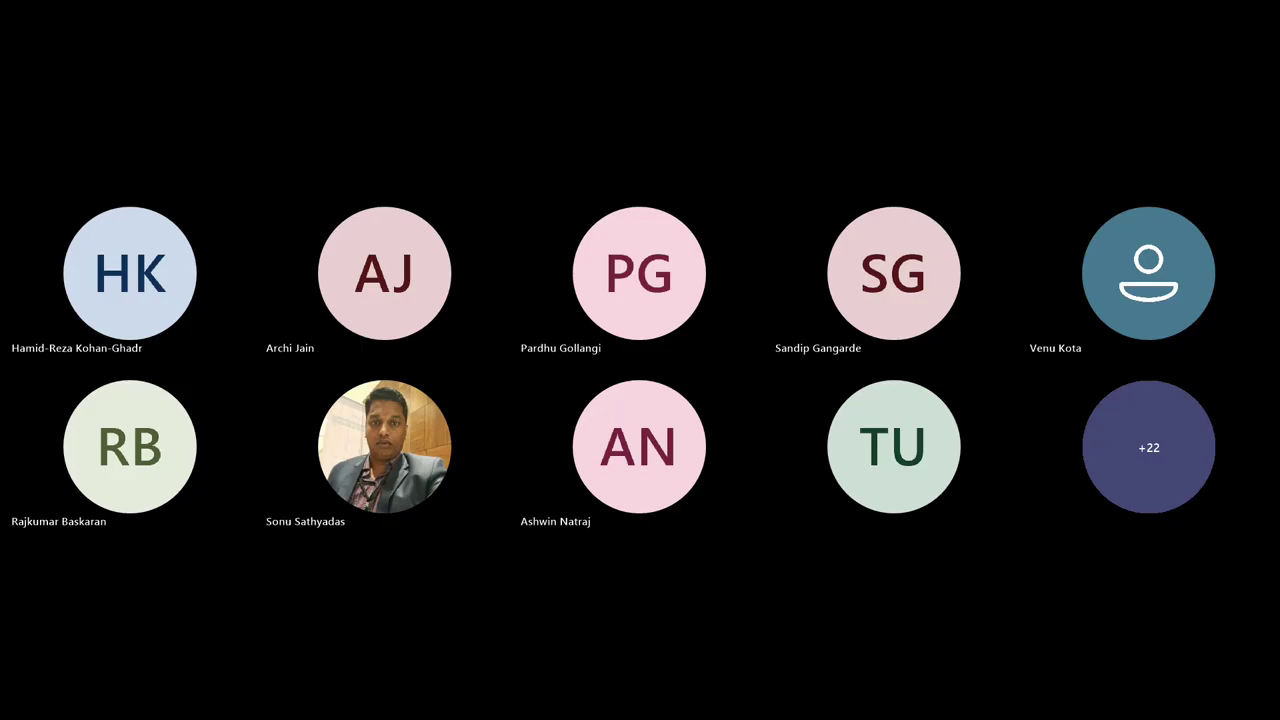